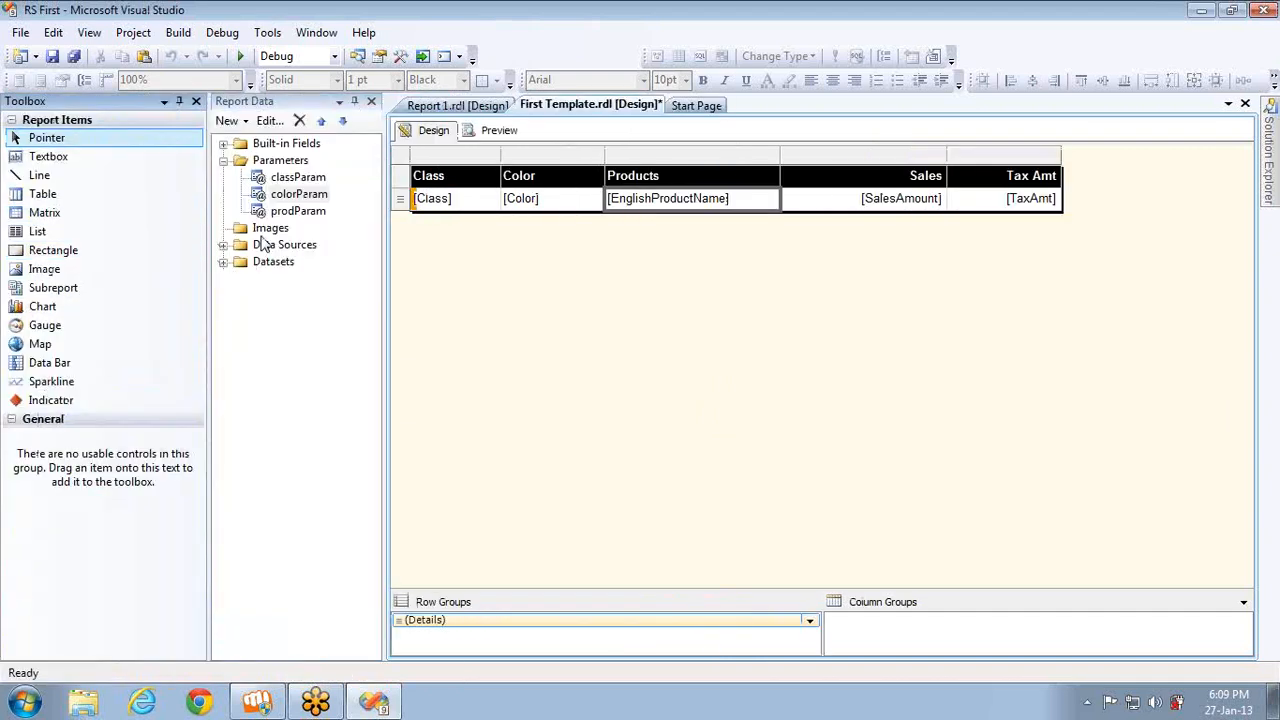
- Auto-hide the Toolbox and set the EnglishProductName text box's visibility to Hide when the report is initially run
click(179, 101)
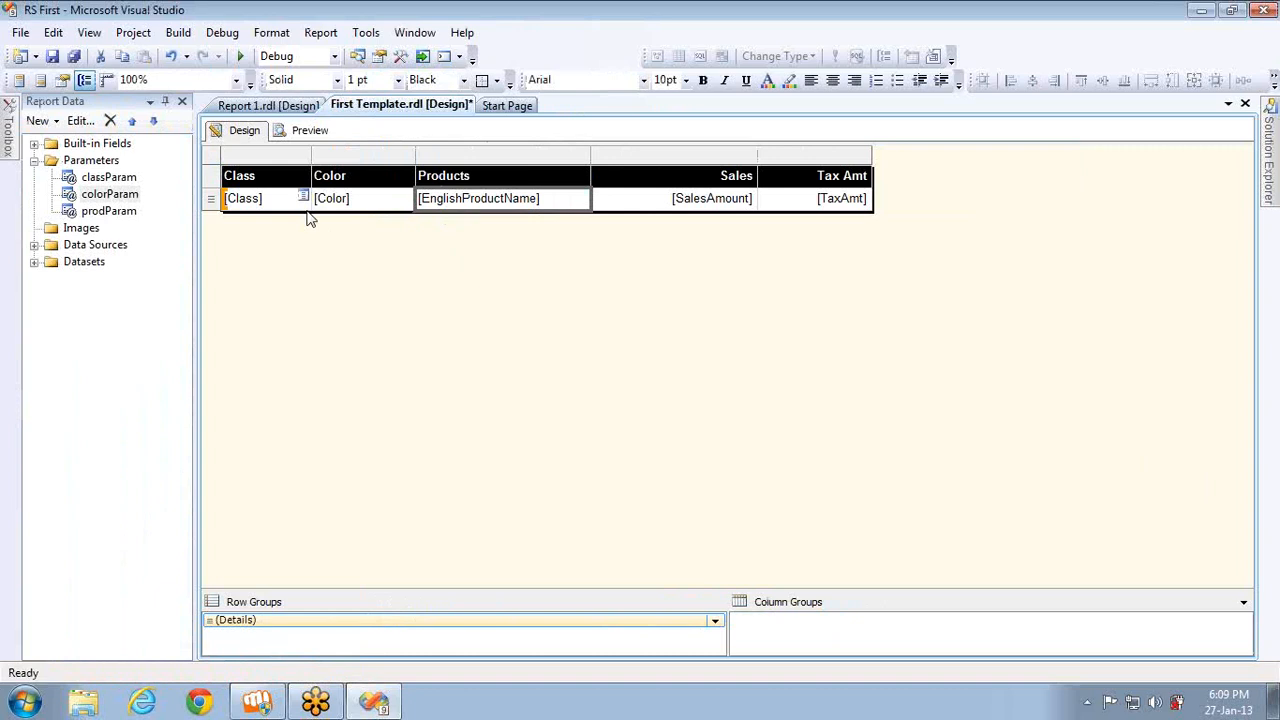
right_click(571, 205)
click(651, 372)
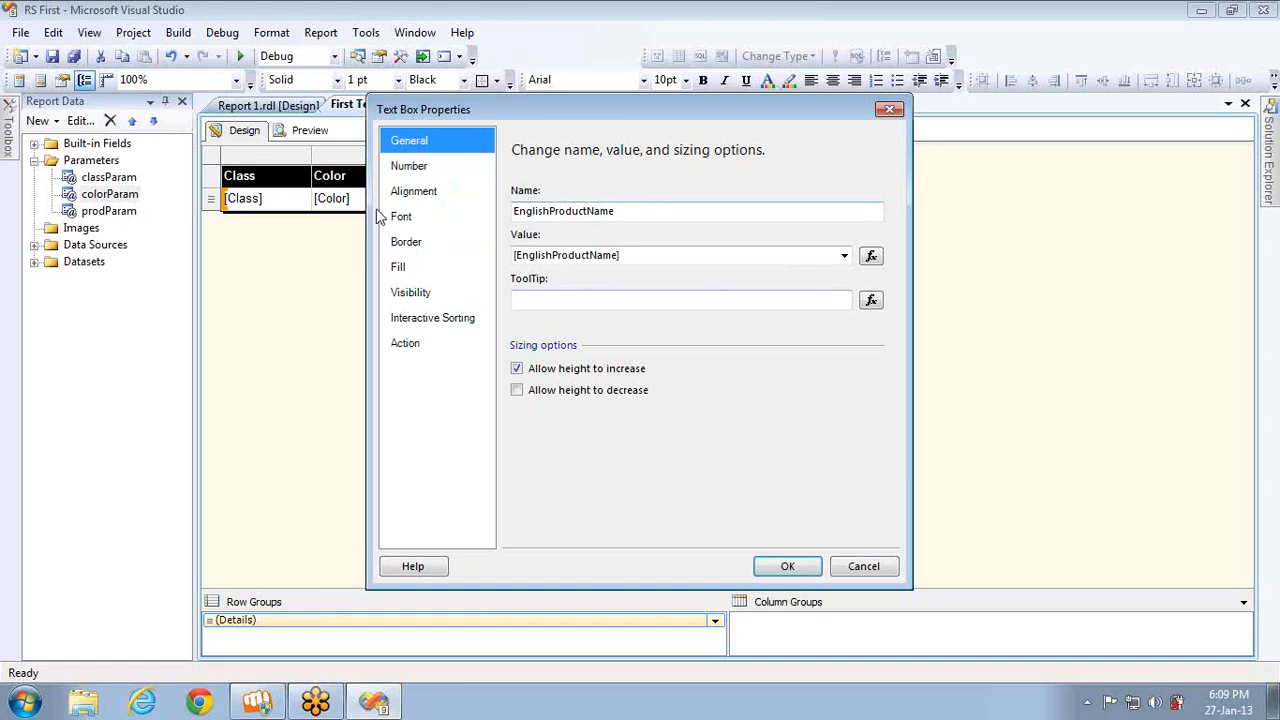
click(424, 305)
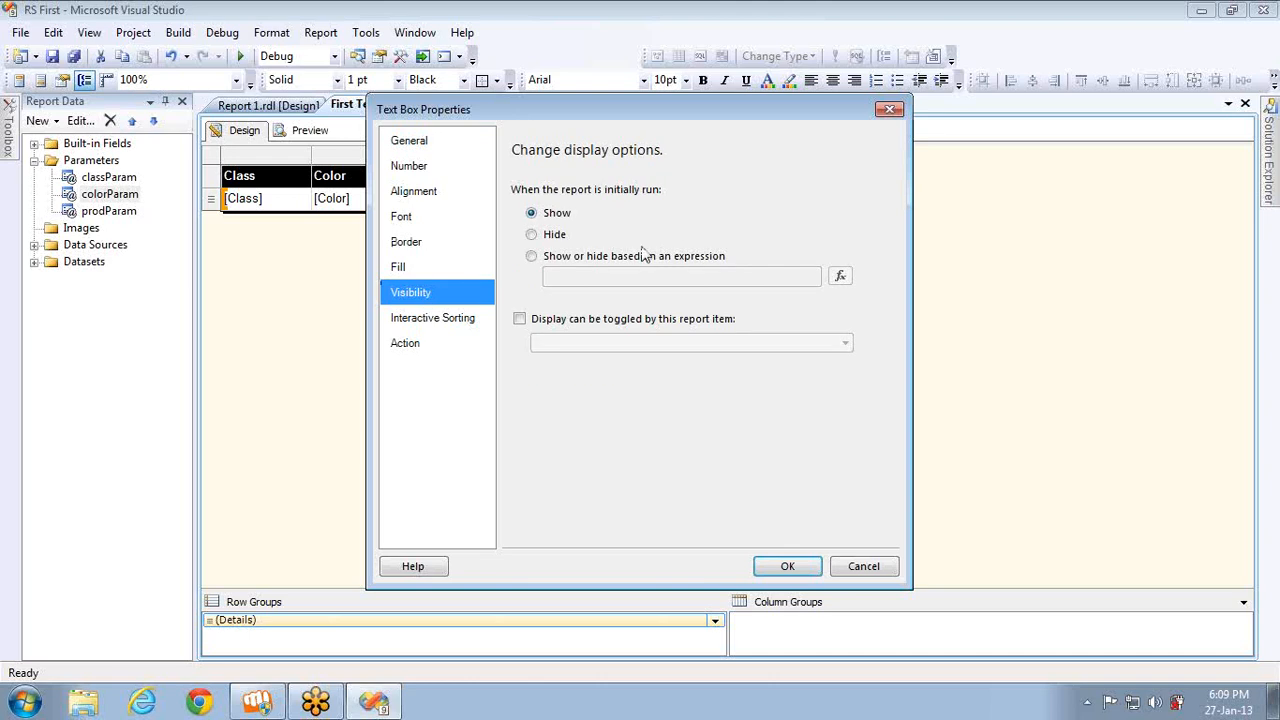
click(533, 236)
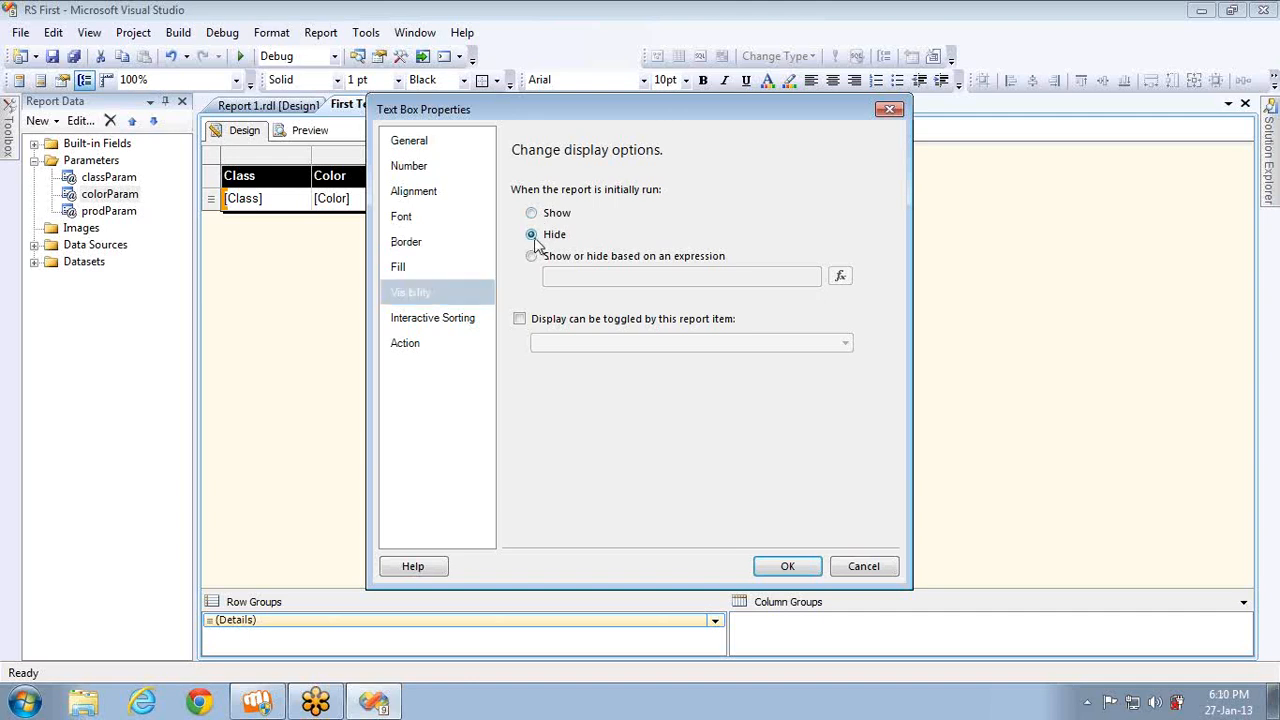
click(785, 566)
- Preview the report with Class H, Red Color and all products selected
click(305, 134)
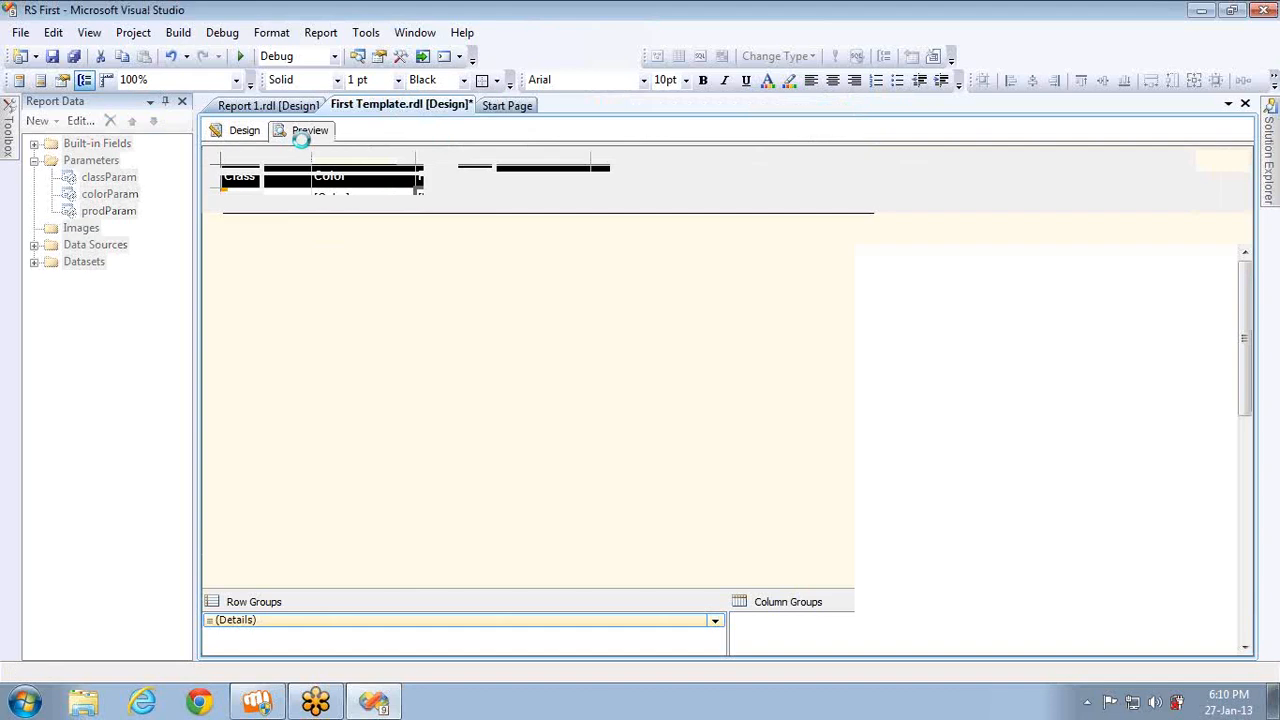
click(354, 160)
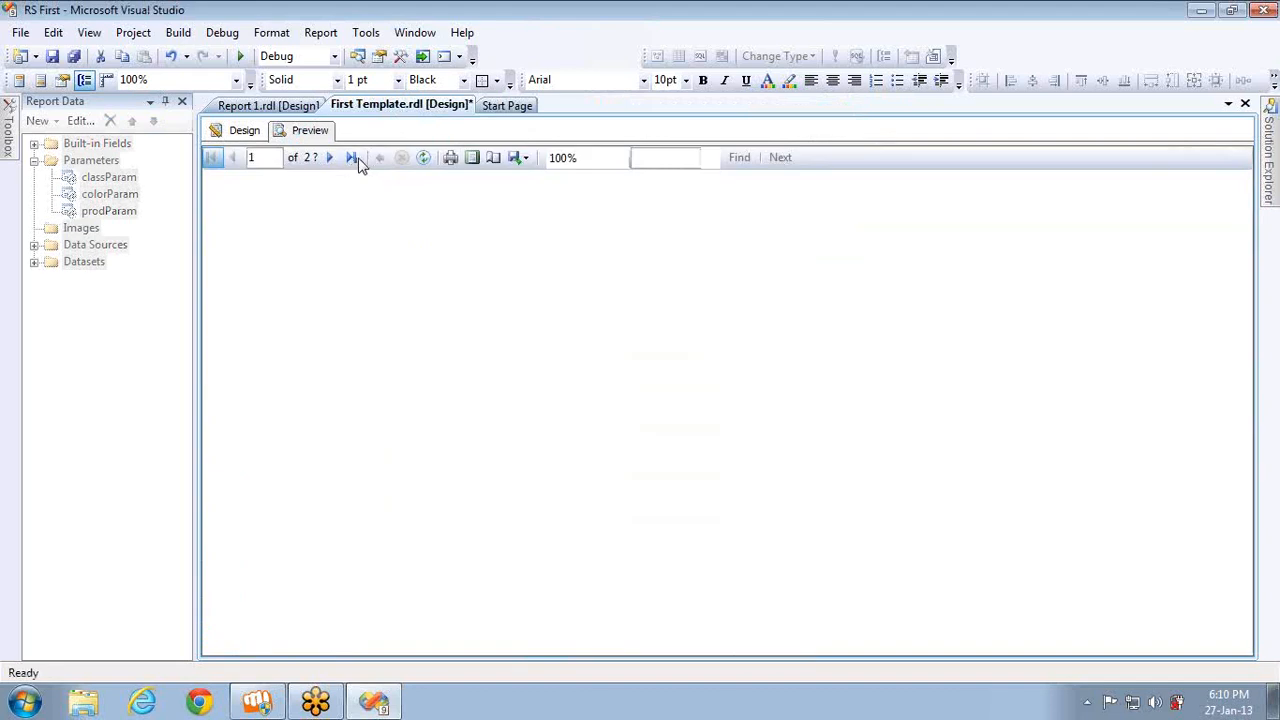
click(356, 165)
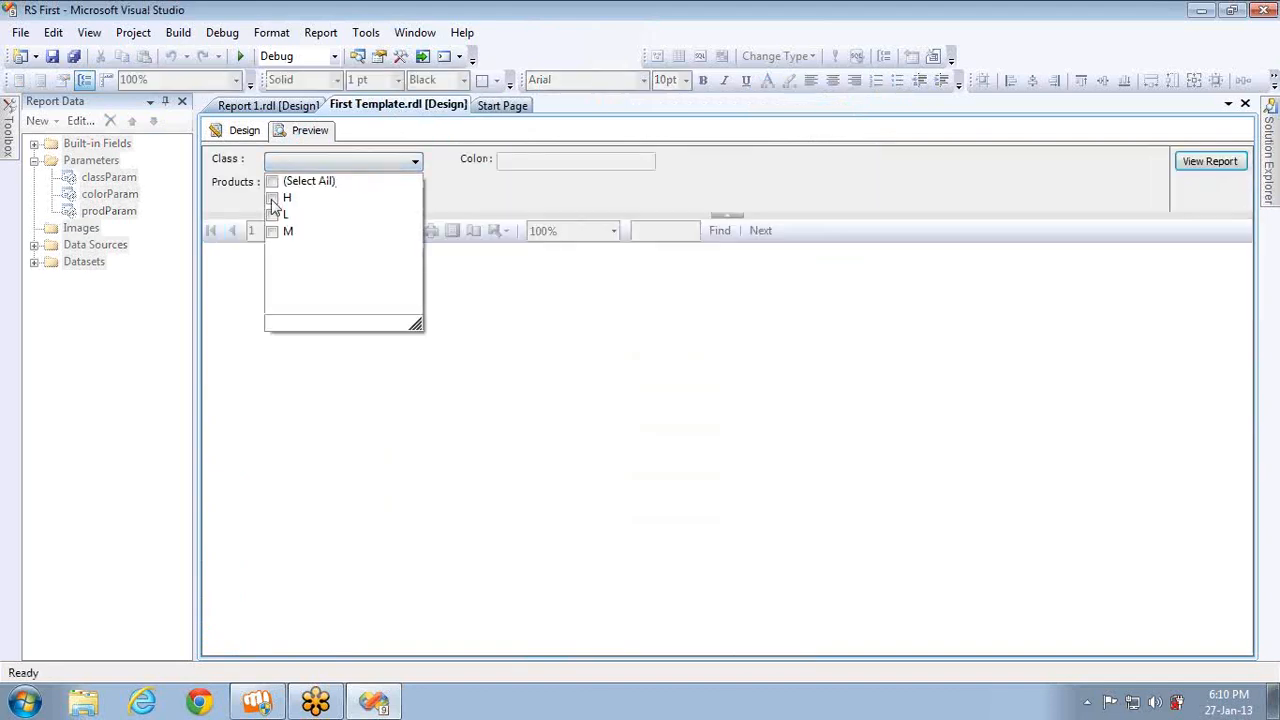
click(273, 202)
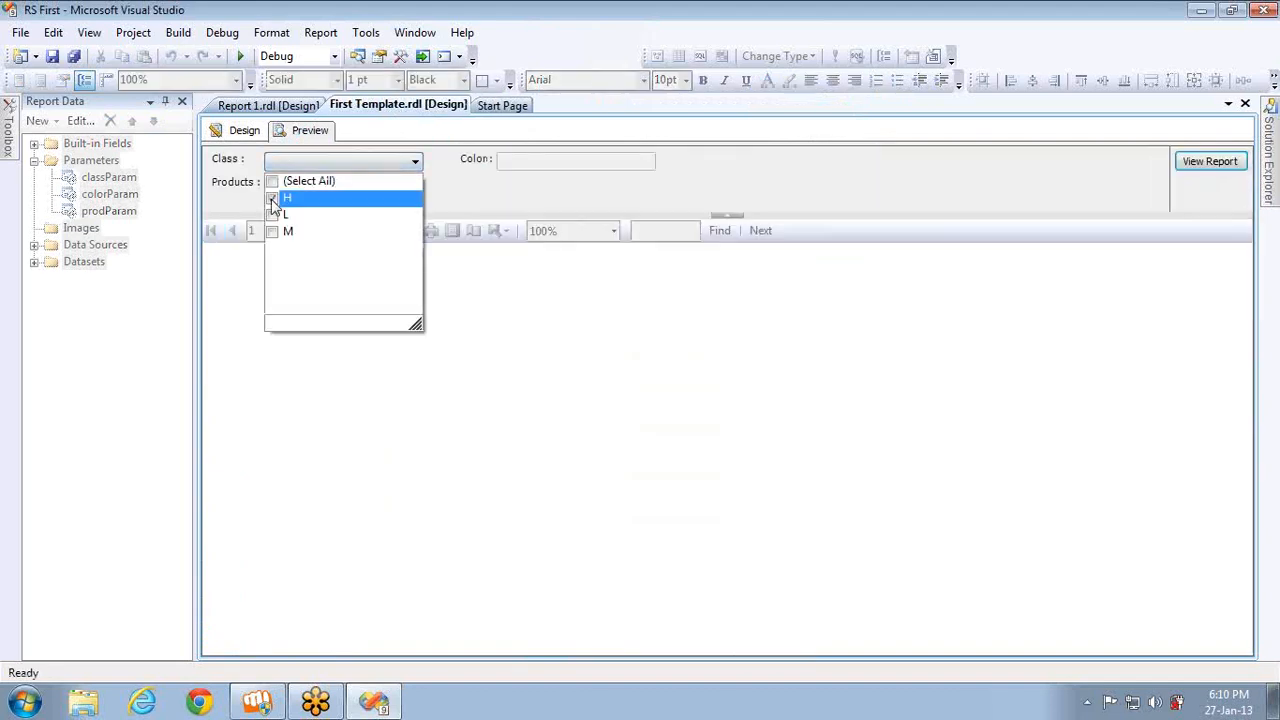
click(480, 199)
click(318, 190)
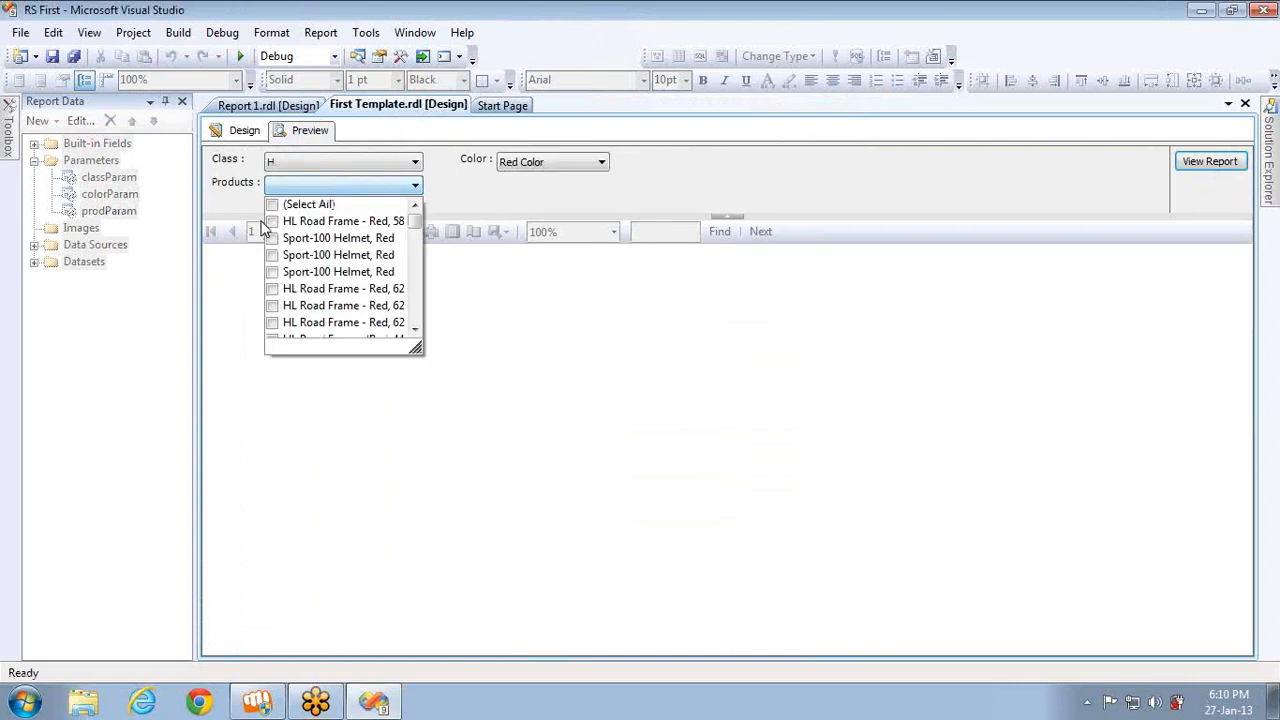
click(1005, 48)
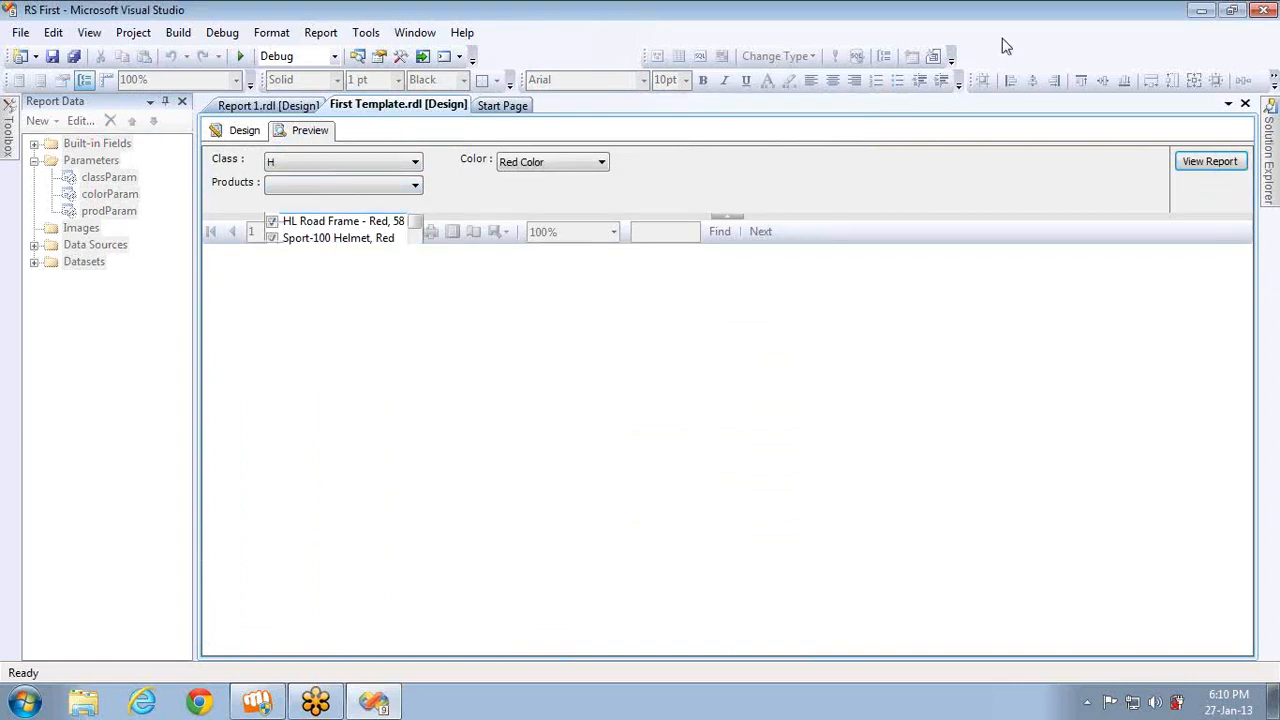
click(1221, 172)
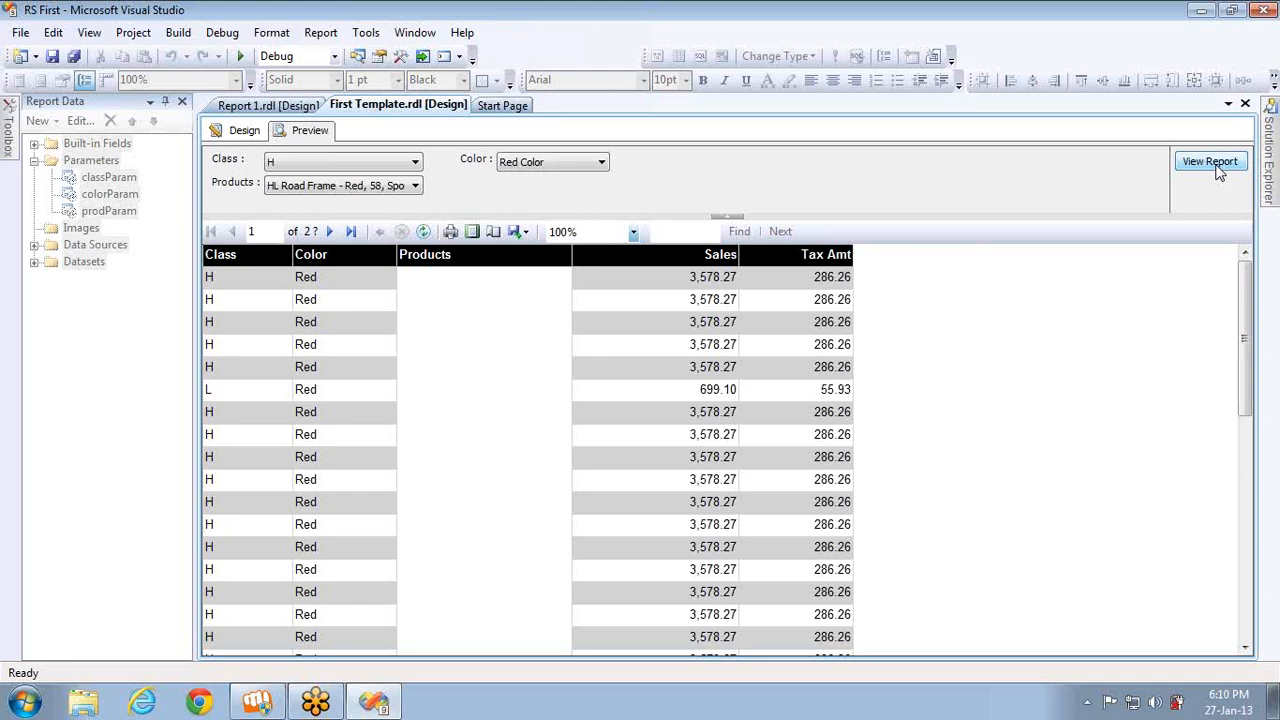
- Delete the report parameters classParam, colorParam and prodParam from the report design
click(241, 131)
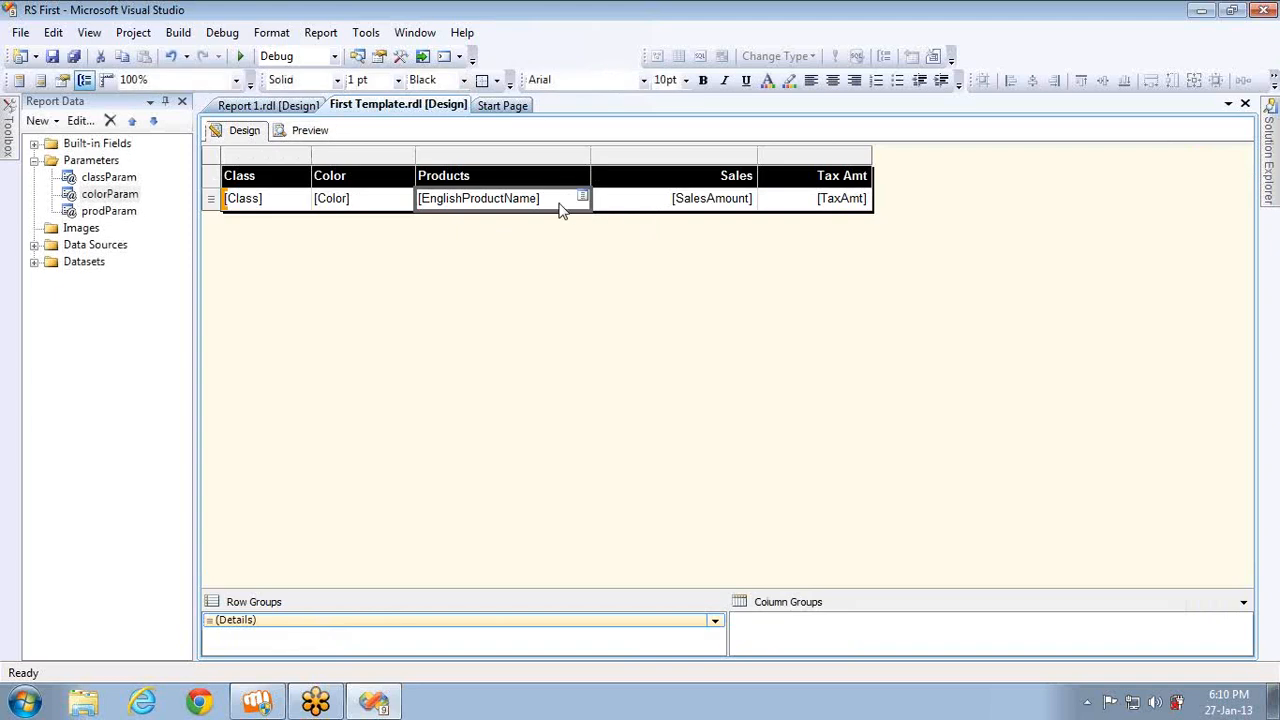
click(107, 184)
key(Delete)
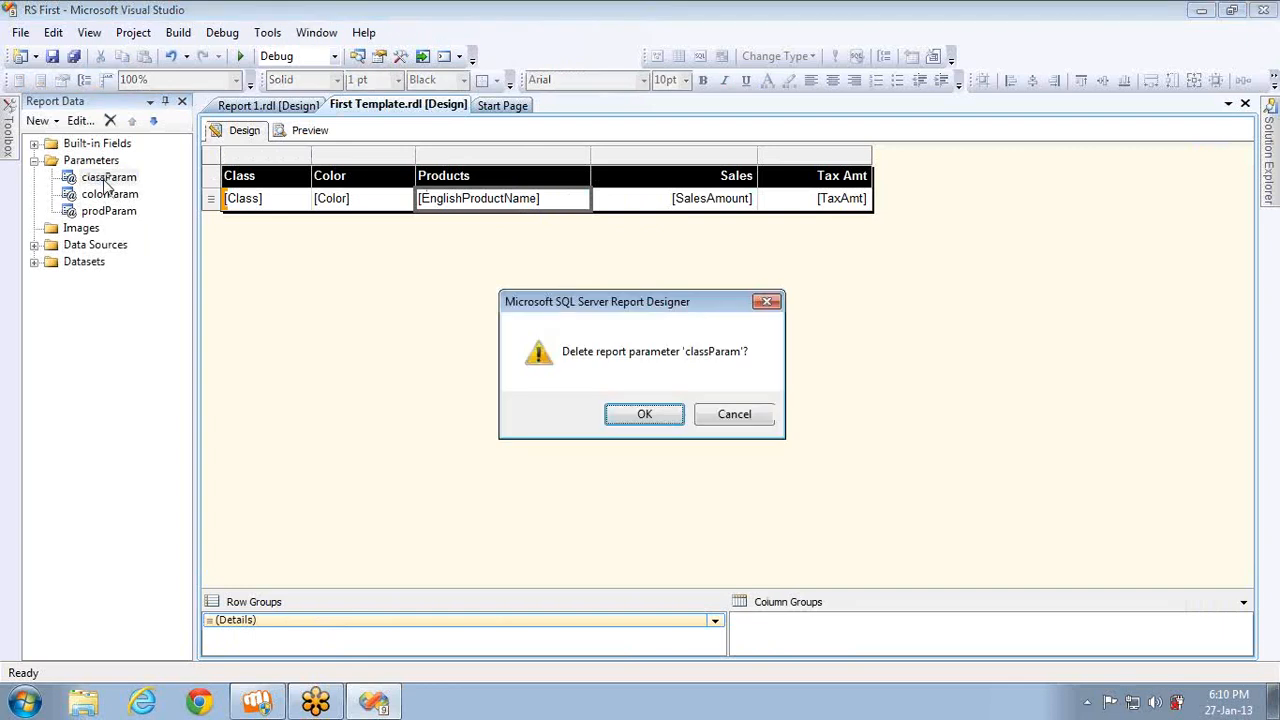
key(Return)
key(Delete)
key(Return)
key(Delete)
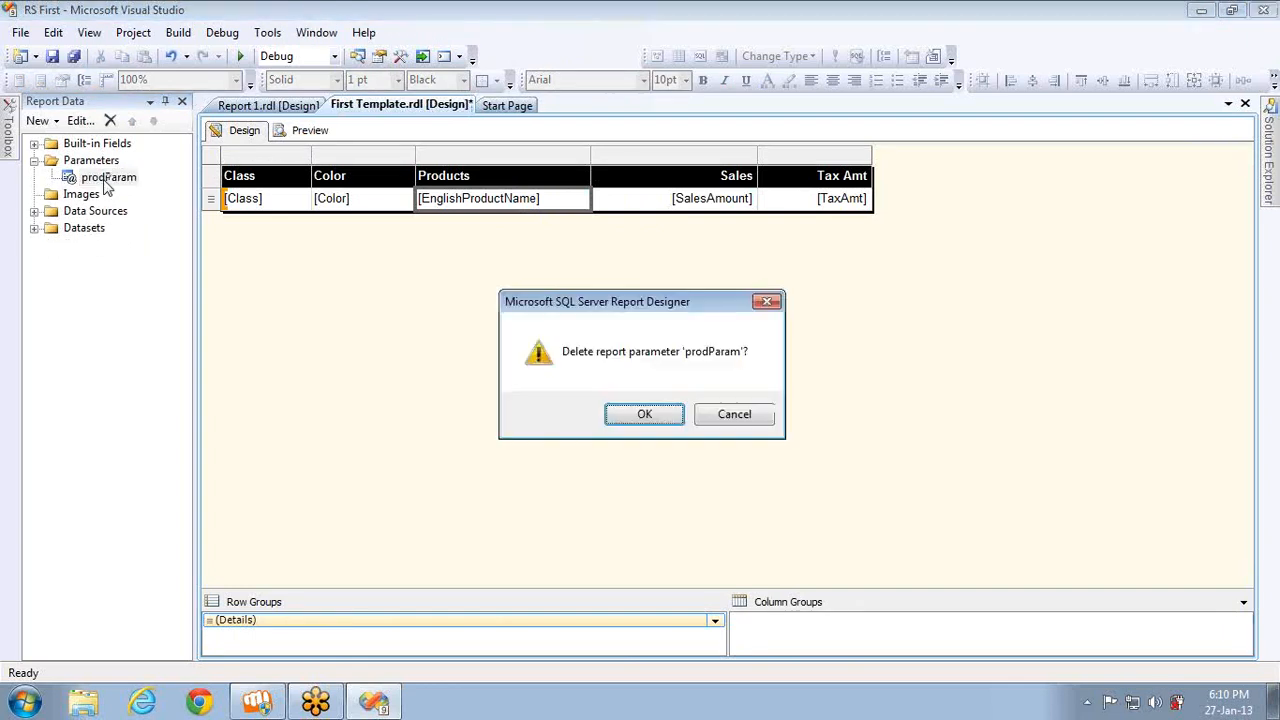
key(Return)
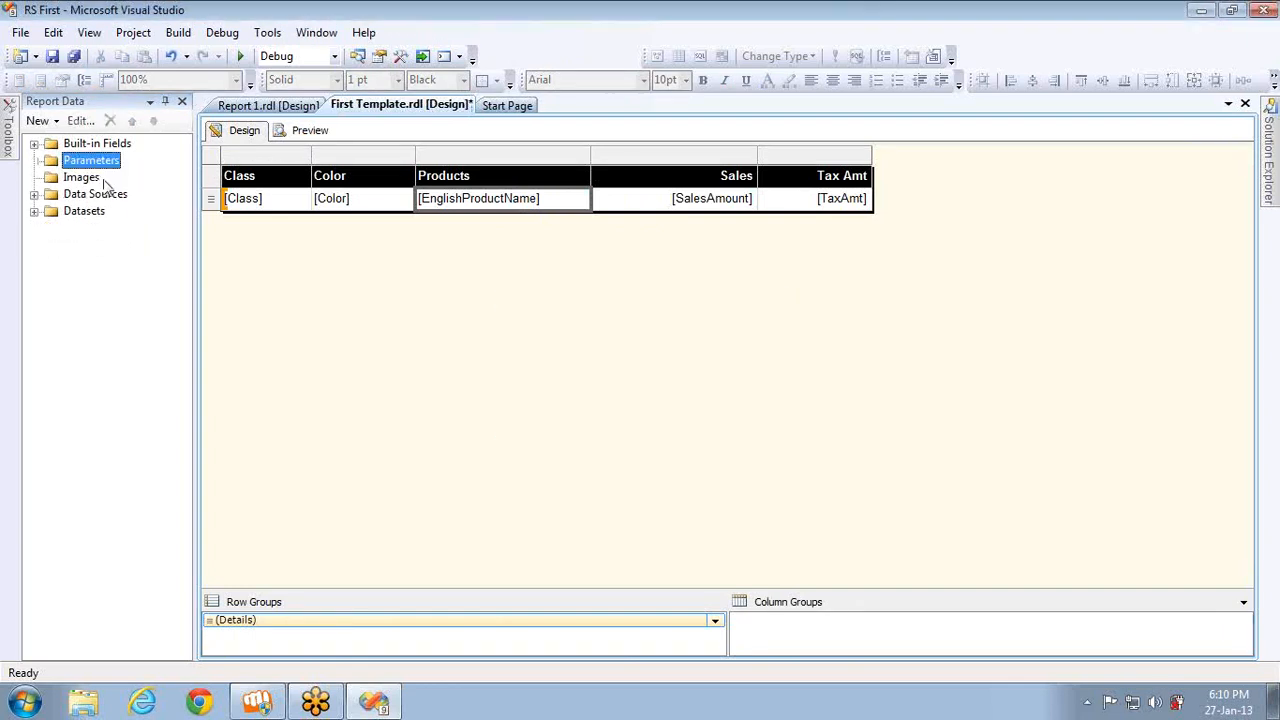
- Remove the Where clause filtering on Color and ProductKey from the Embed dataset's query
click(35, 194)
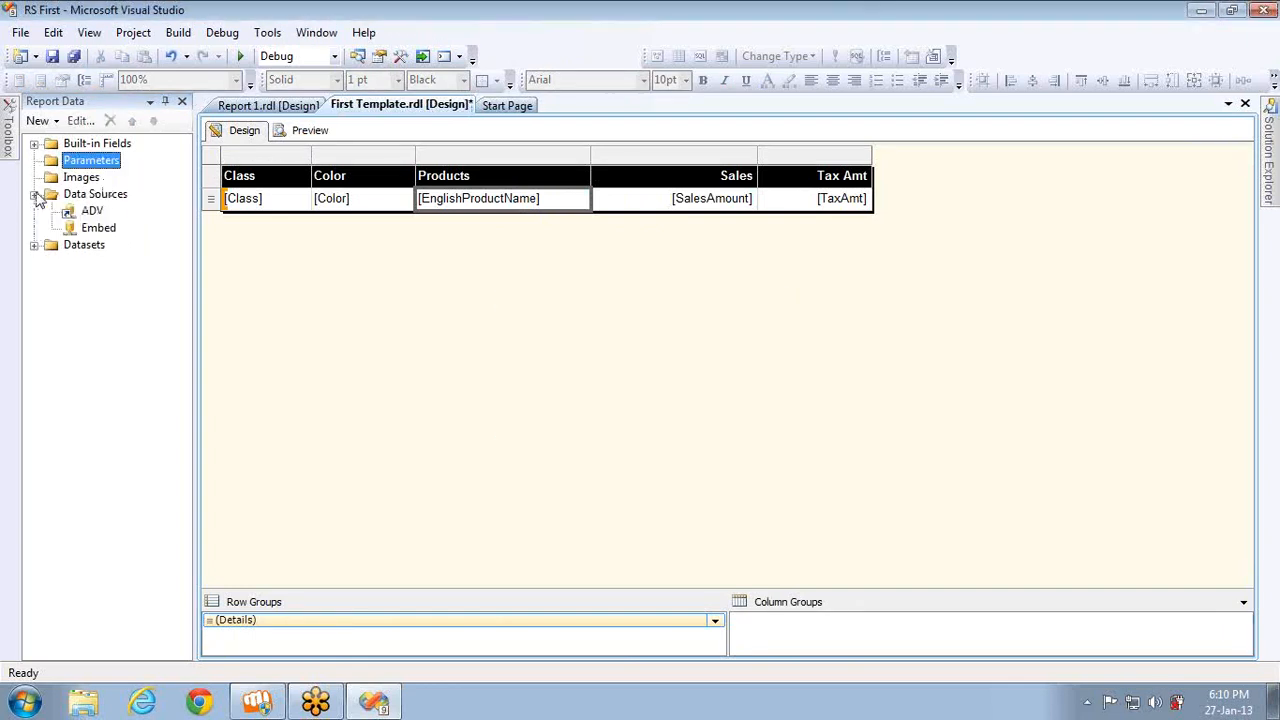
click(34, 245)
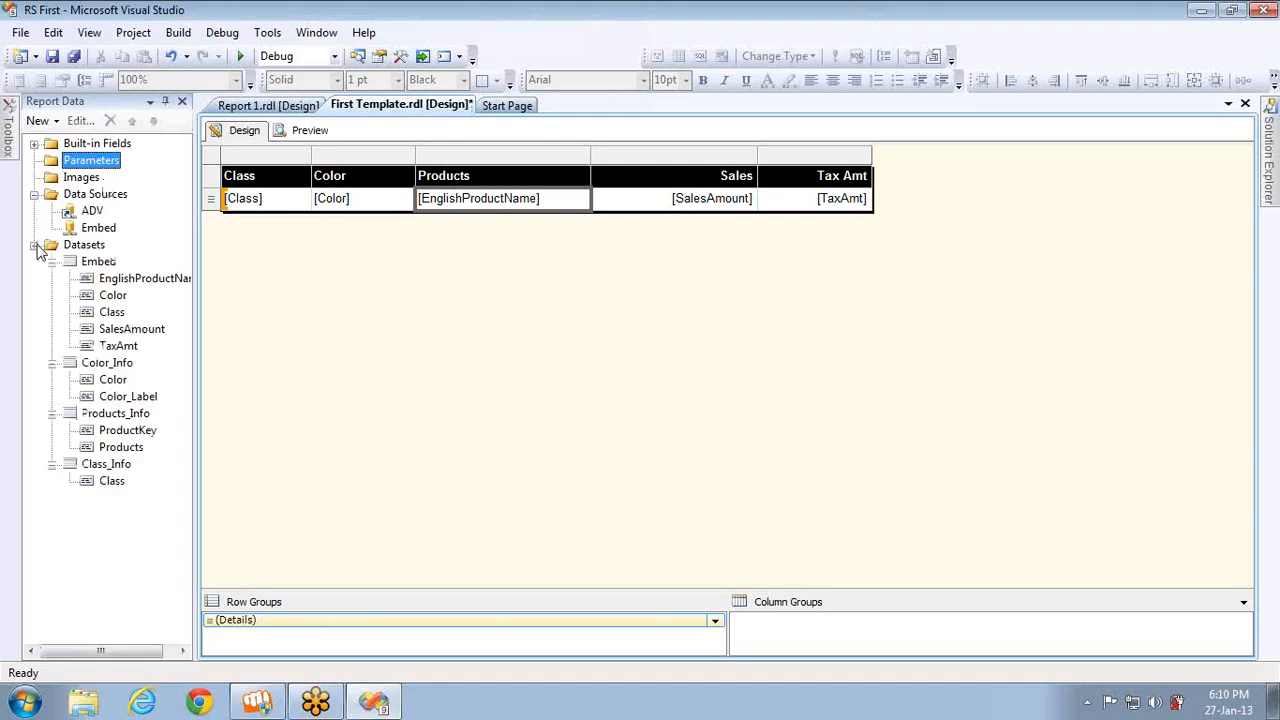
double_click(100, 264)
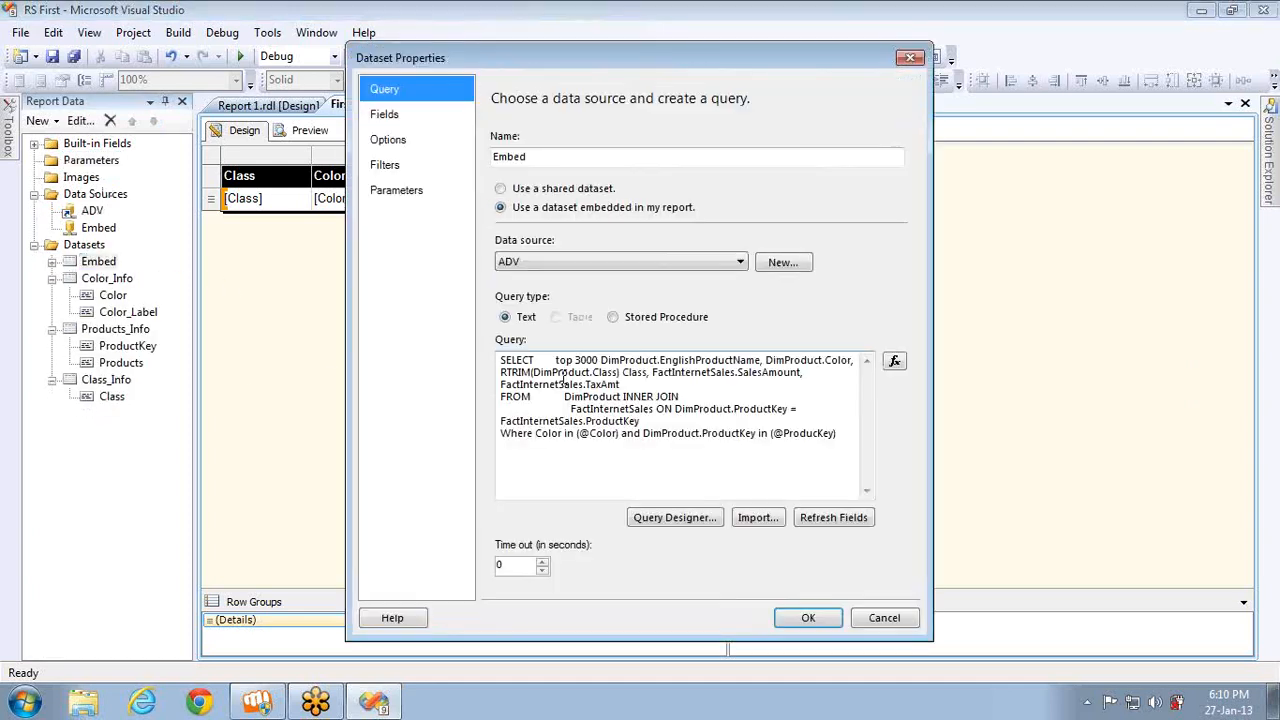
click(845, 436)
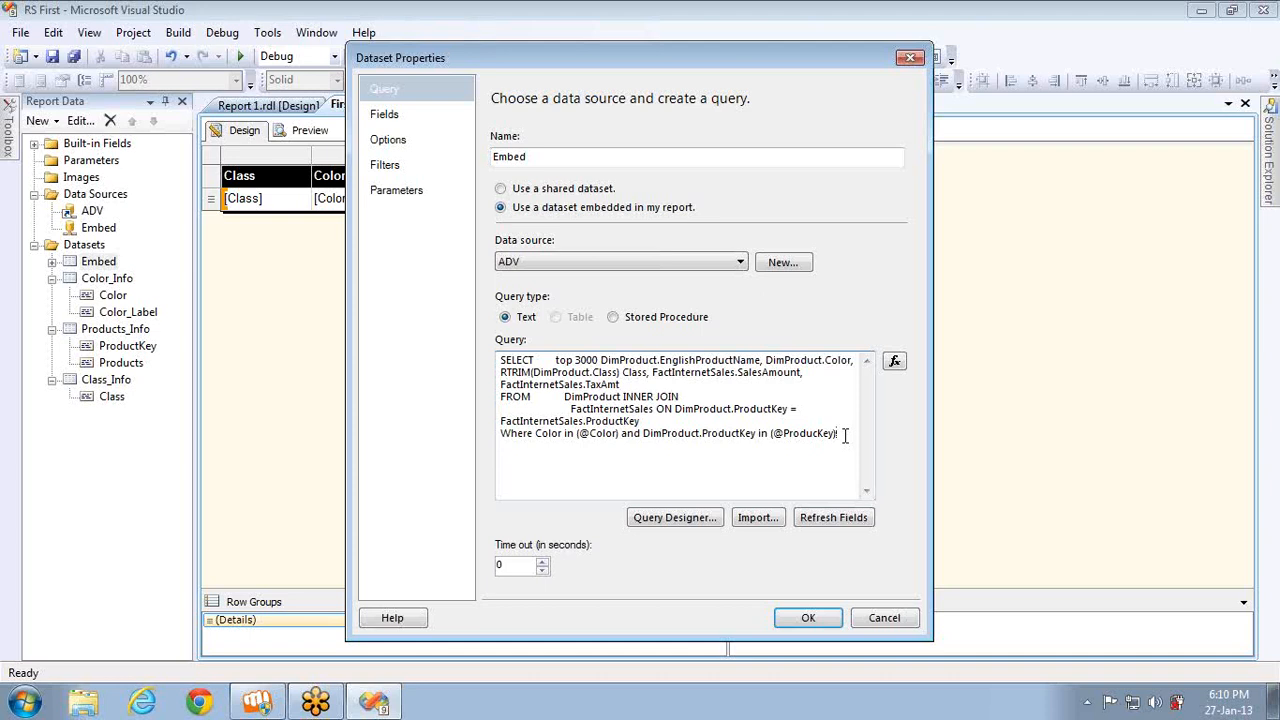
key(shift+Home)
key(Delete)
click(808, 617)
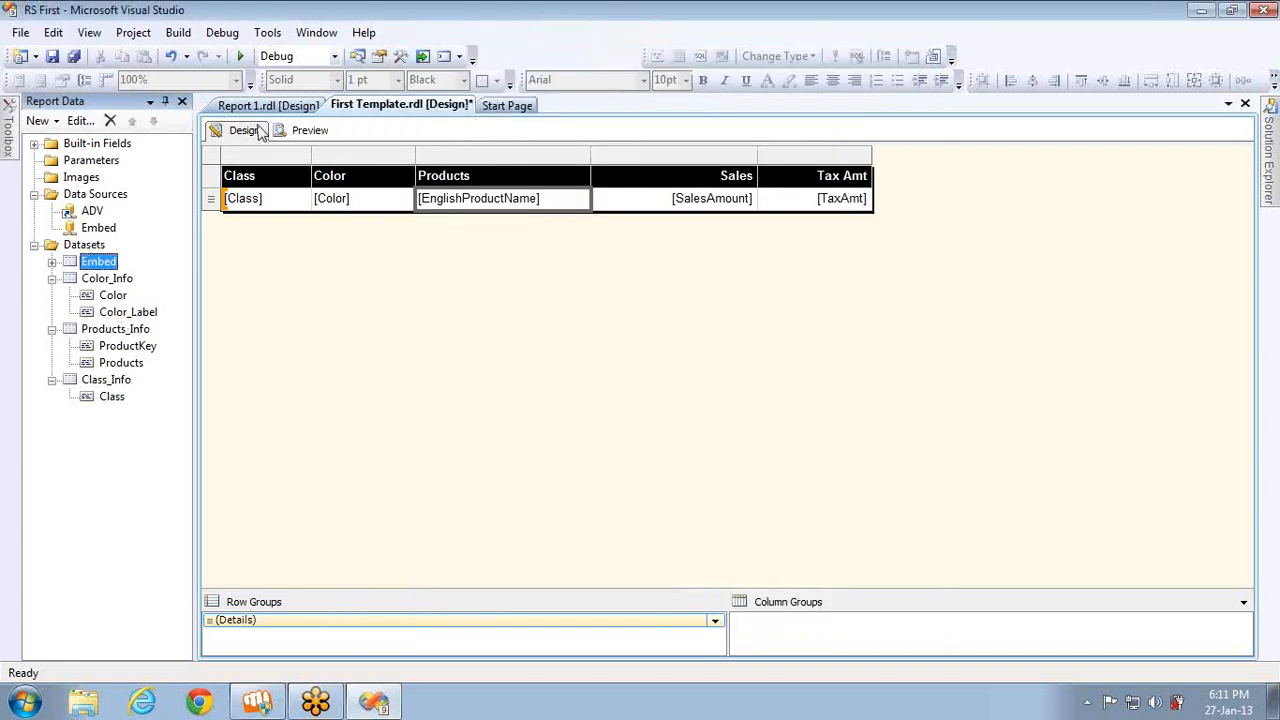
- Delete the Products_Info, Class_Info and Color_Info datasets, keeping only Embed
click(108, 330)
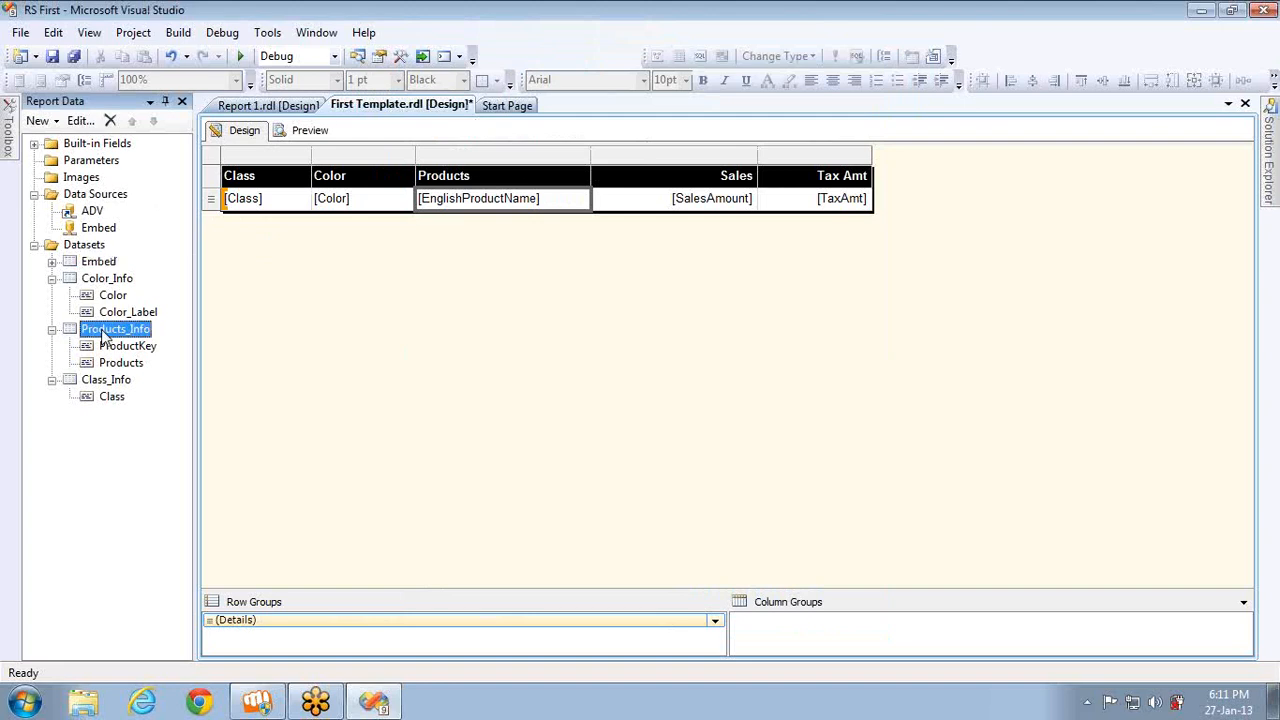
key(Delete)
key(Return)
key(Delete)
key(Return)
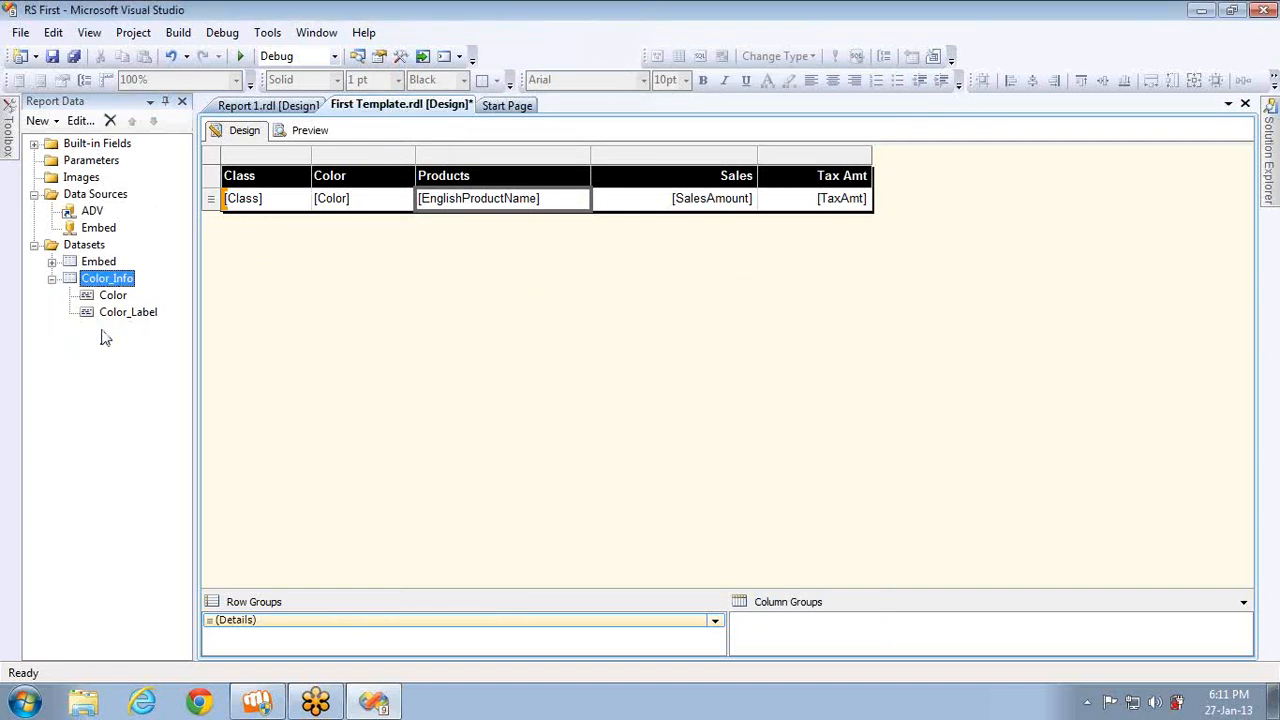
key(Delete)
key(Return)
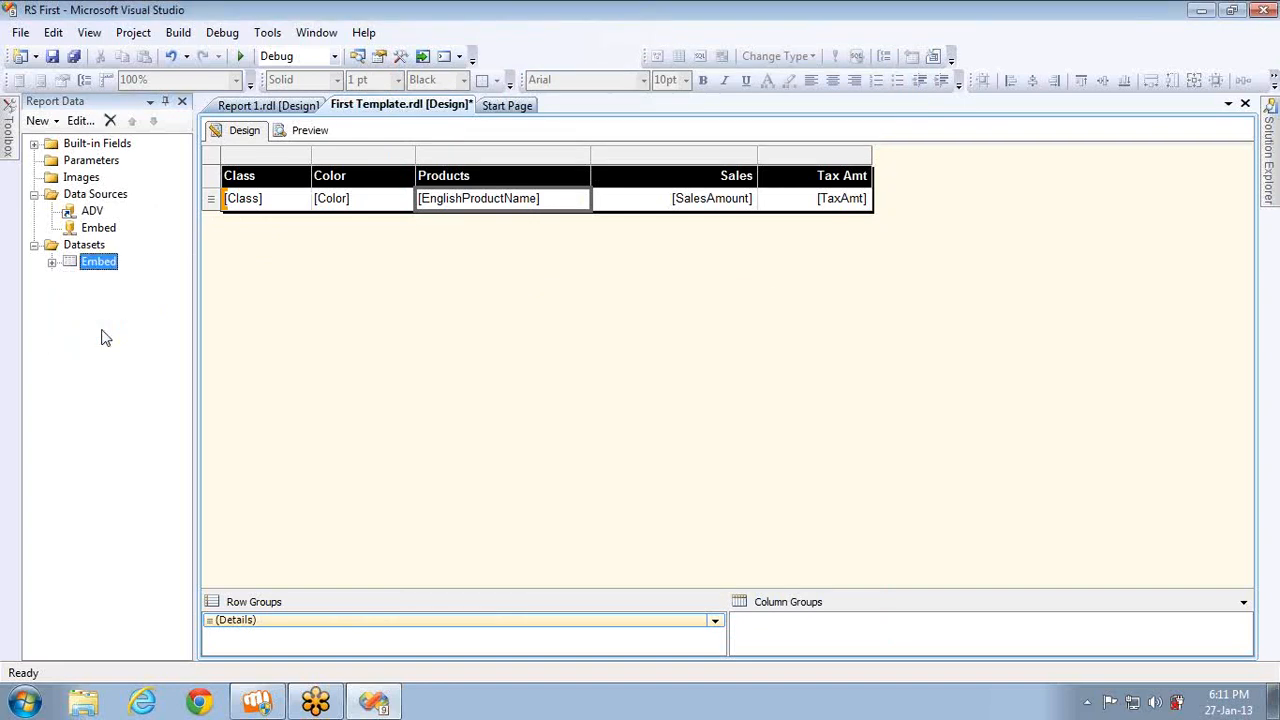
- Check the Embed dataset's query and preview the report without parameters
double_click(99, 263)
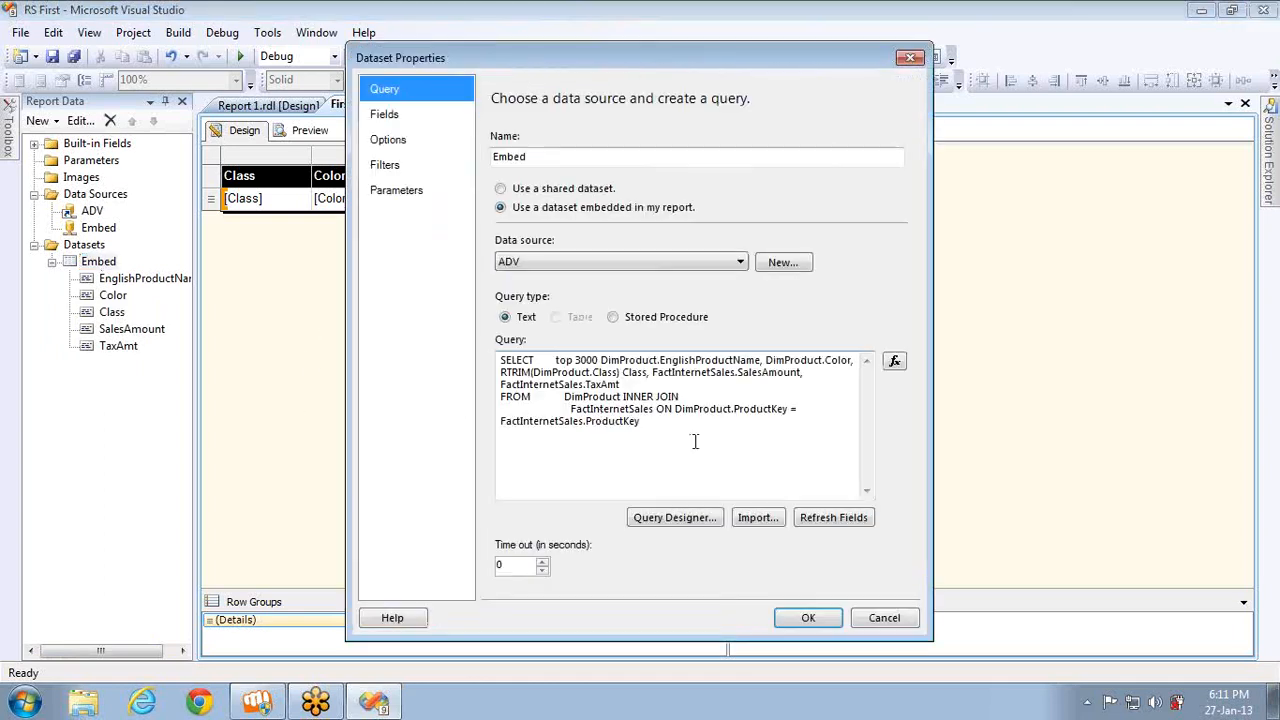
click(807, 617)
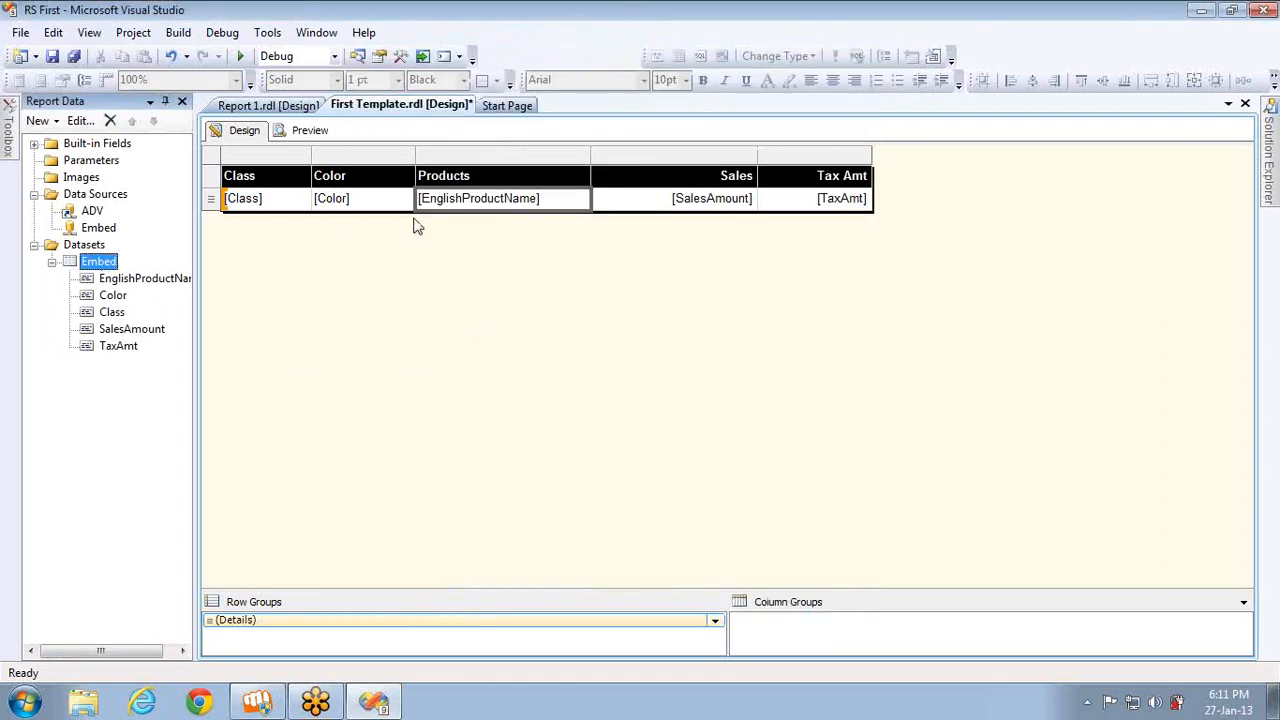
click(304, 131)
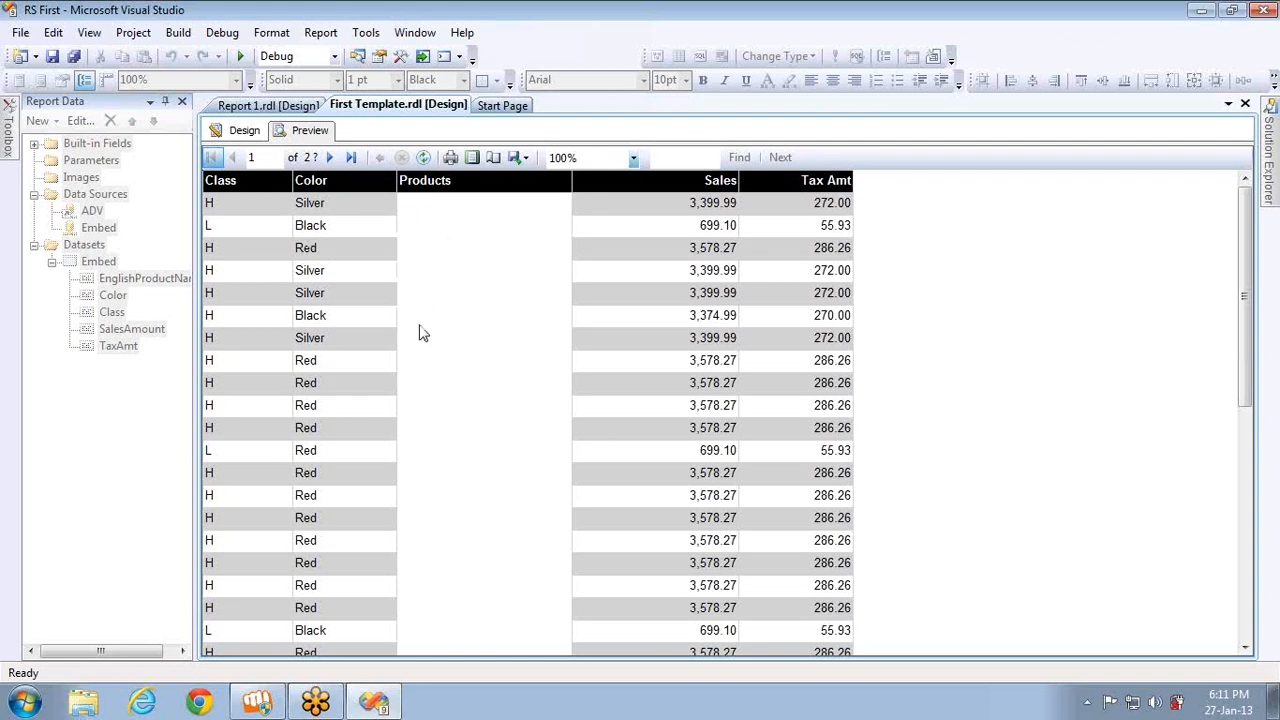
- Set the EnglishProductName text box's visibility back to Show in the report design
click(240, 131)
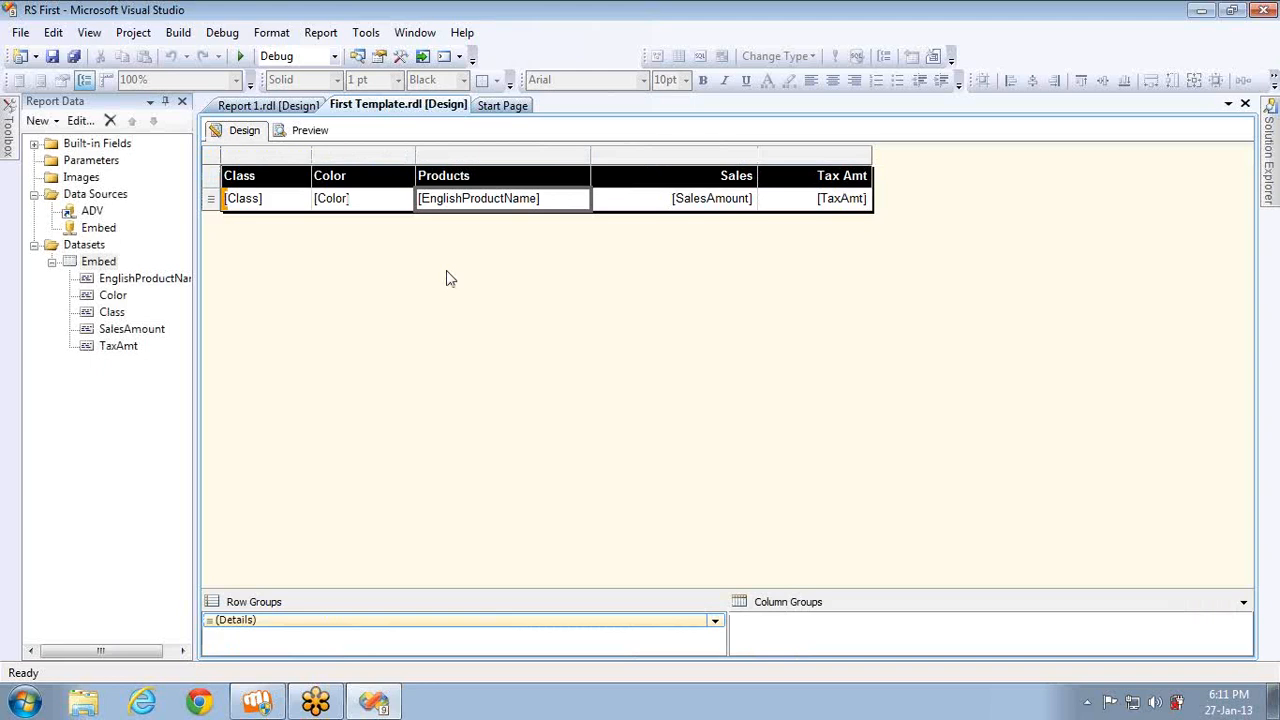
right_click(568, 207)
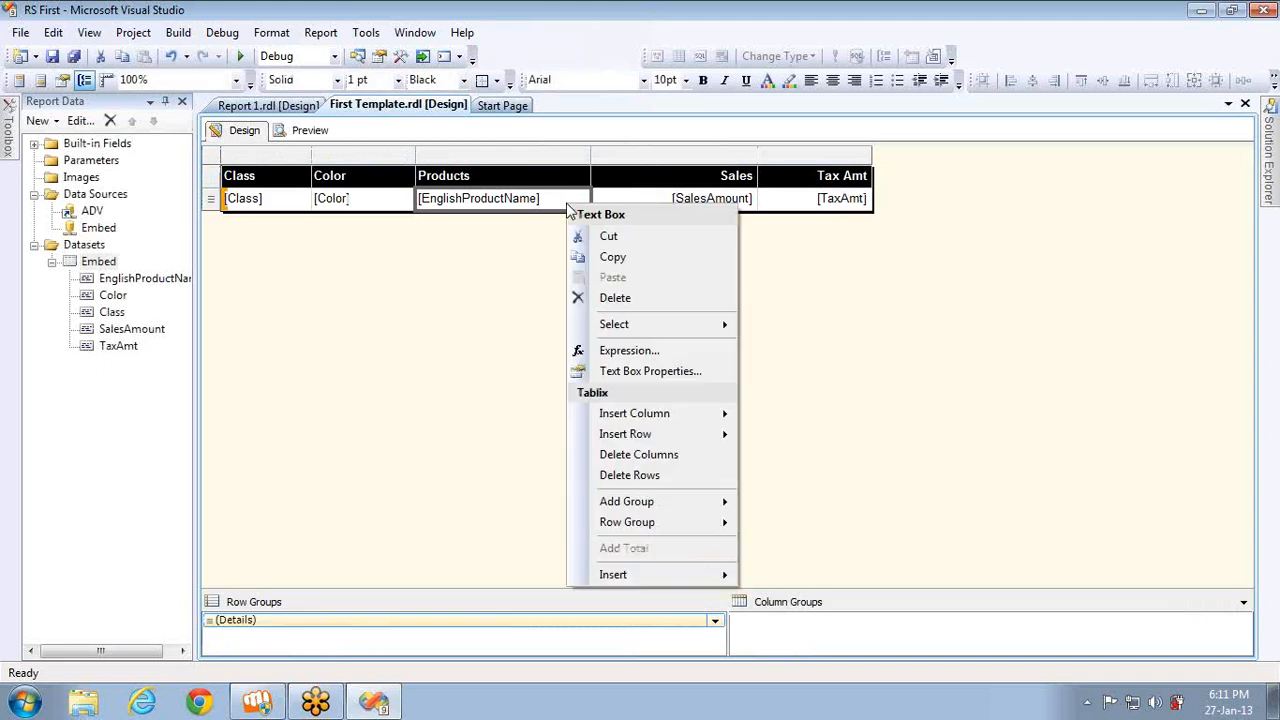
click(648, 371)
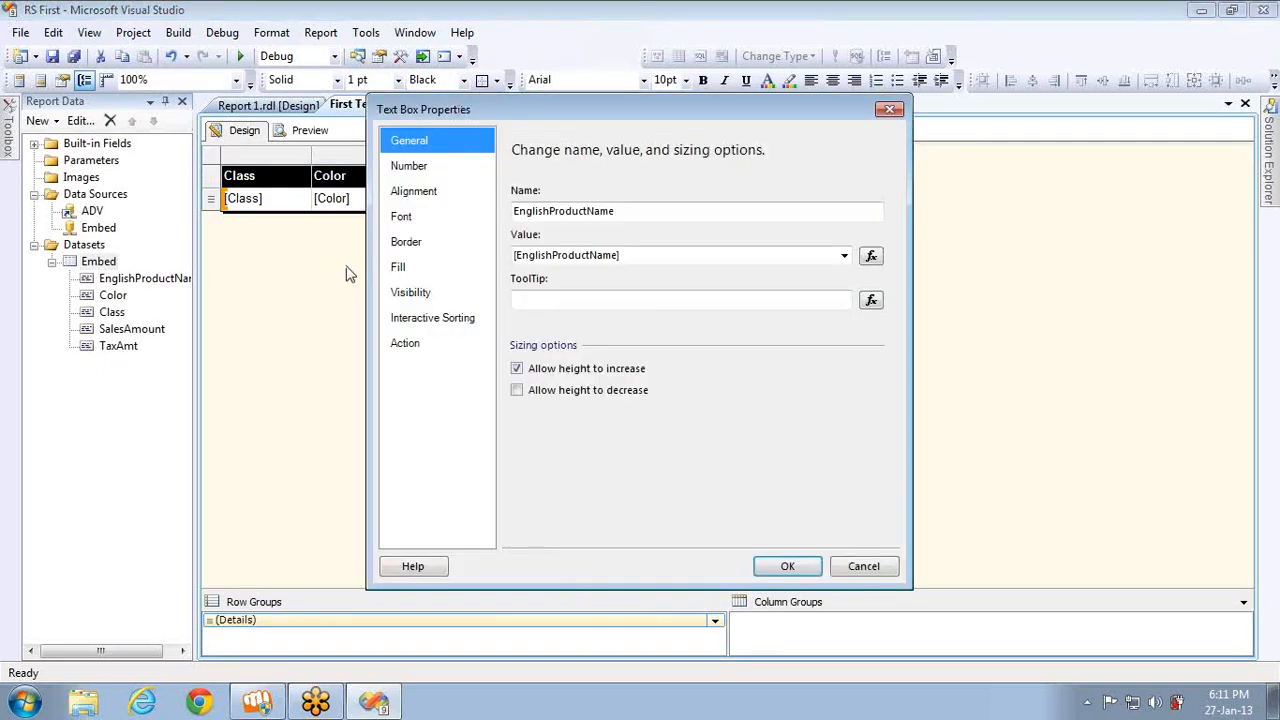
click(408, 298)
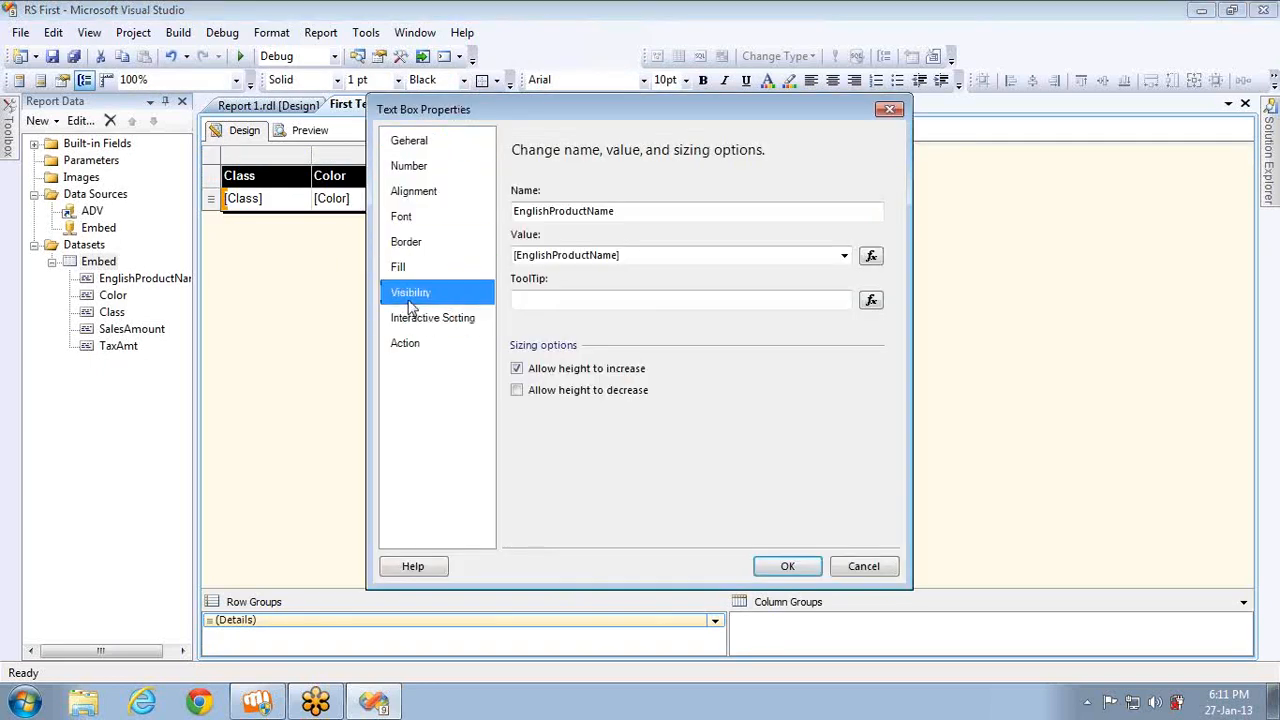
click(553, 213)
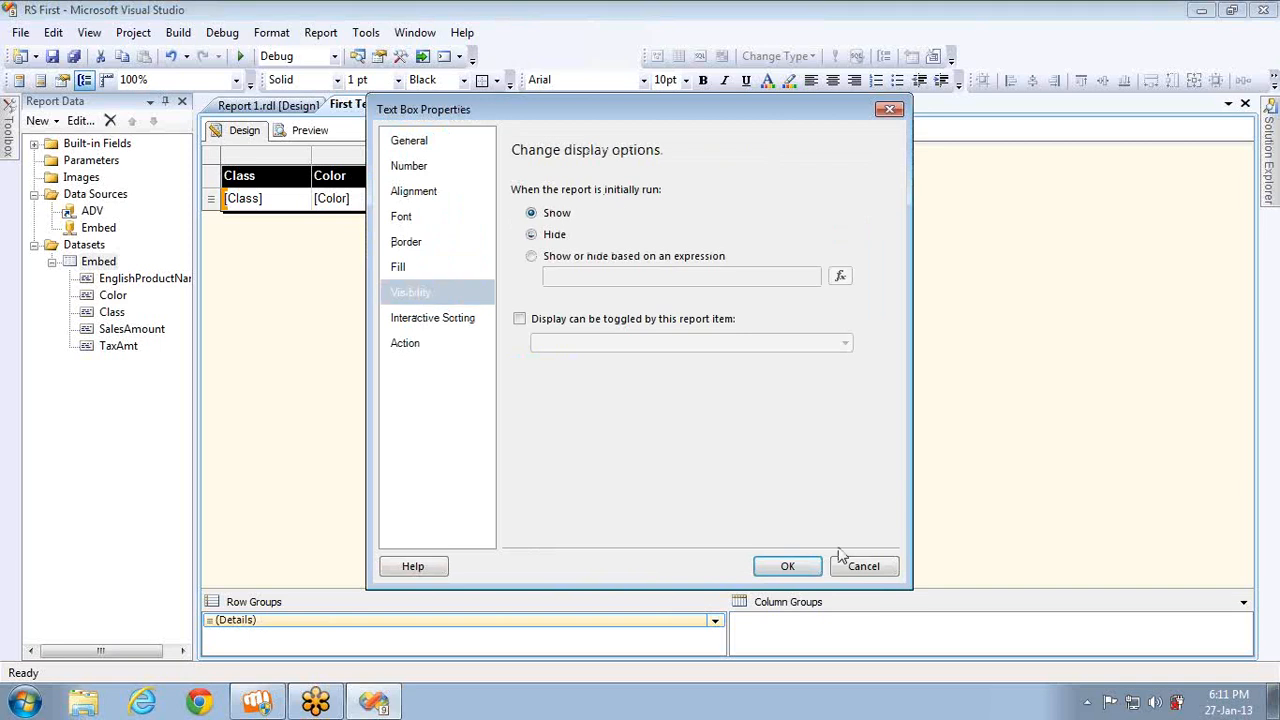
click(787, 566)
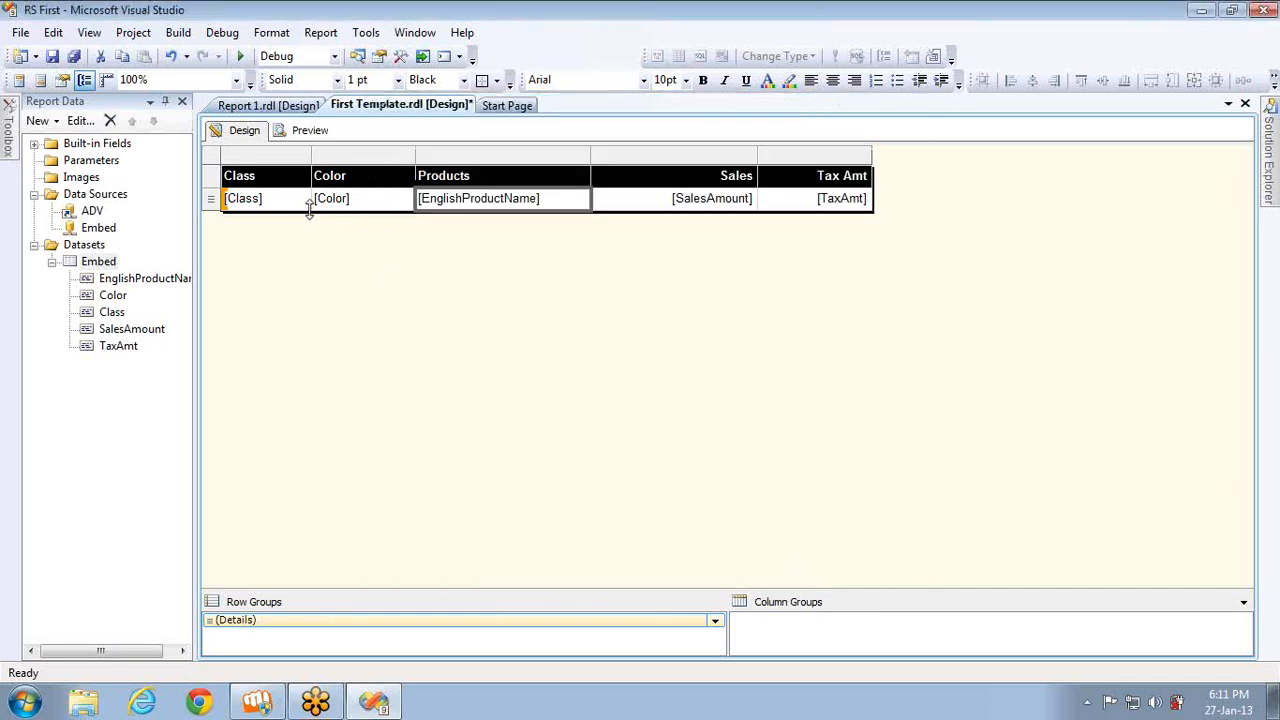
- Preview the report and page forward through its rows to page 19
click(310, 132)
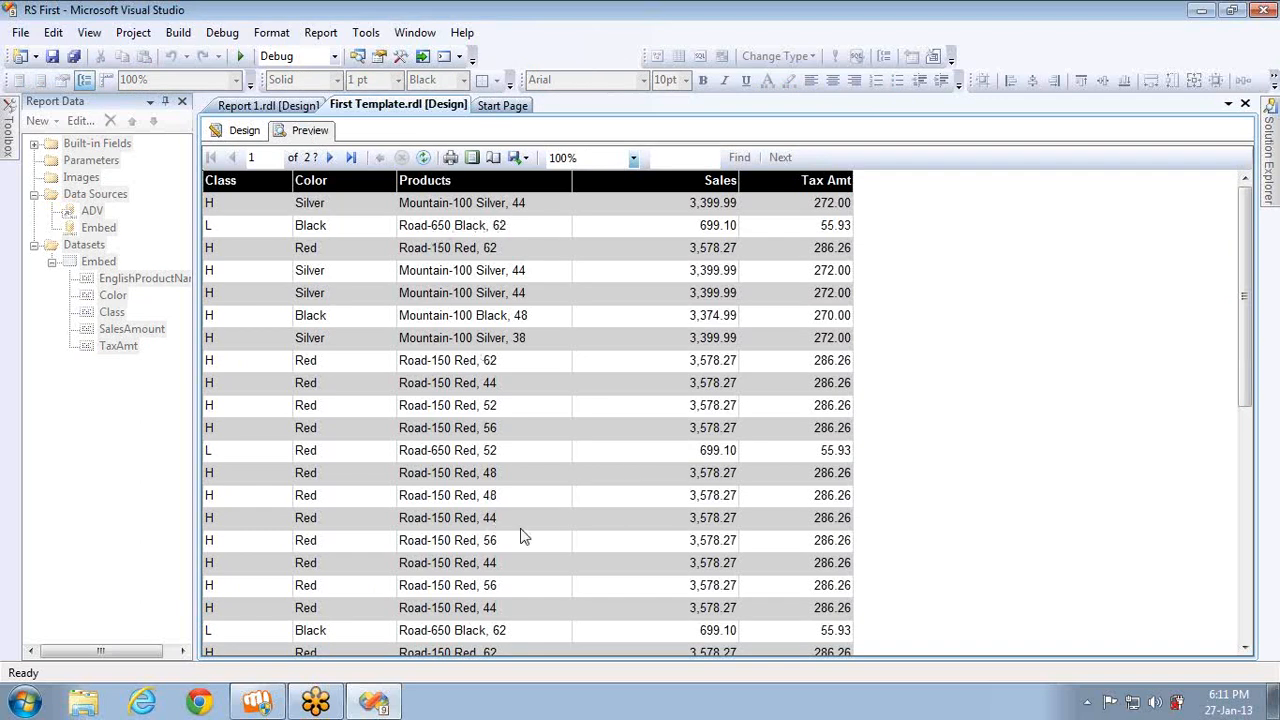
drag(1247, 277, 1258, 582)
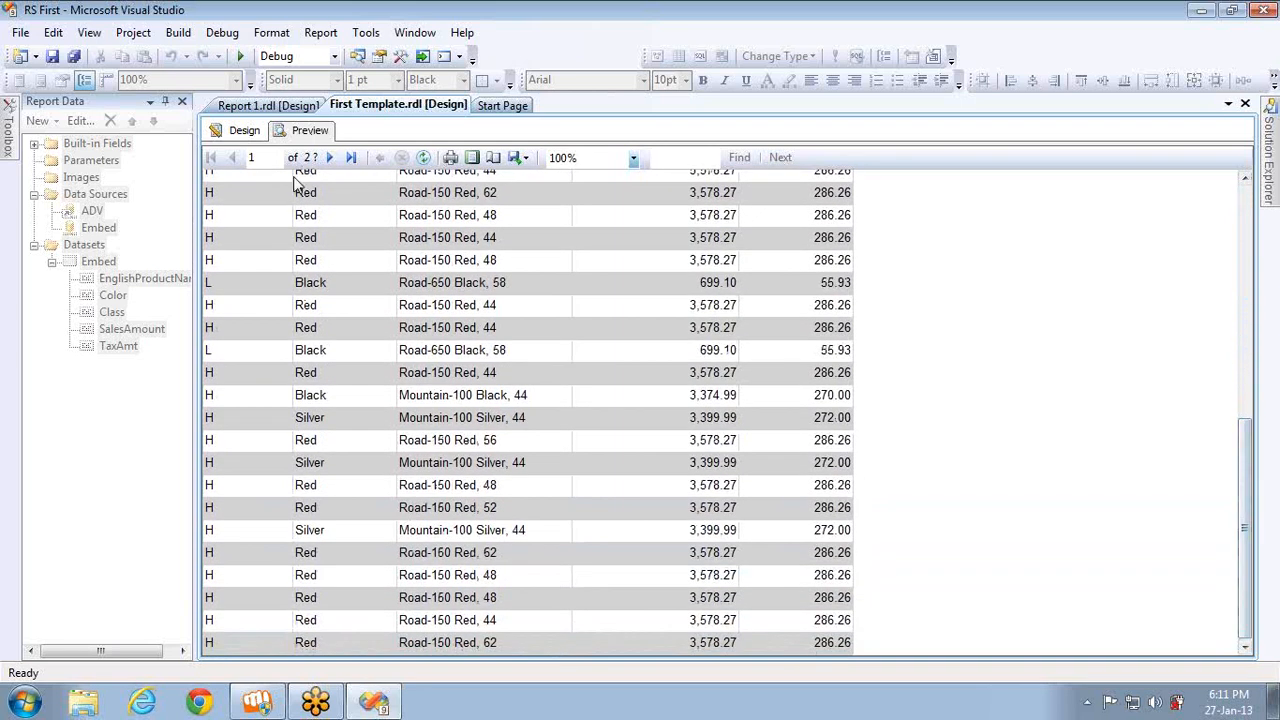
click(330, 158)
click(331, 158)
click(332, 159)
click(334, 160)
click(334, 160)
click(335, 161)
click(335, 161)
click(336, 161)
click(336, 161)
click(337, 162)
click(337, 162)
click(337, 162)
click(337, 162)
click(337, 162)
click(337, 162)
click(337, 162)
click(337, 162)
click(337, 162)
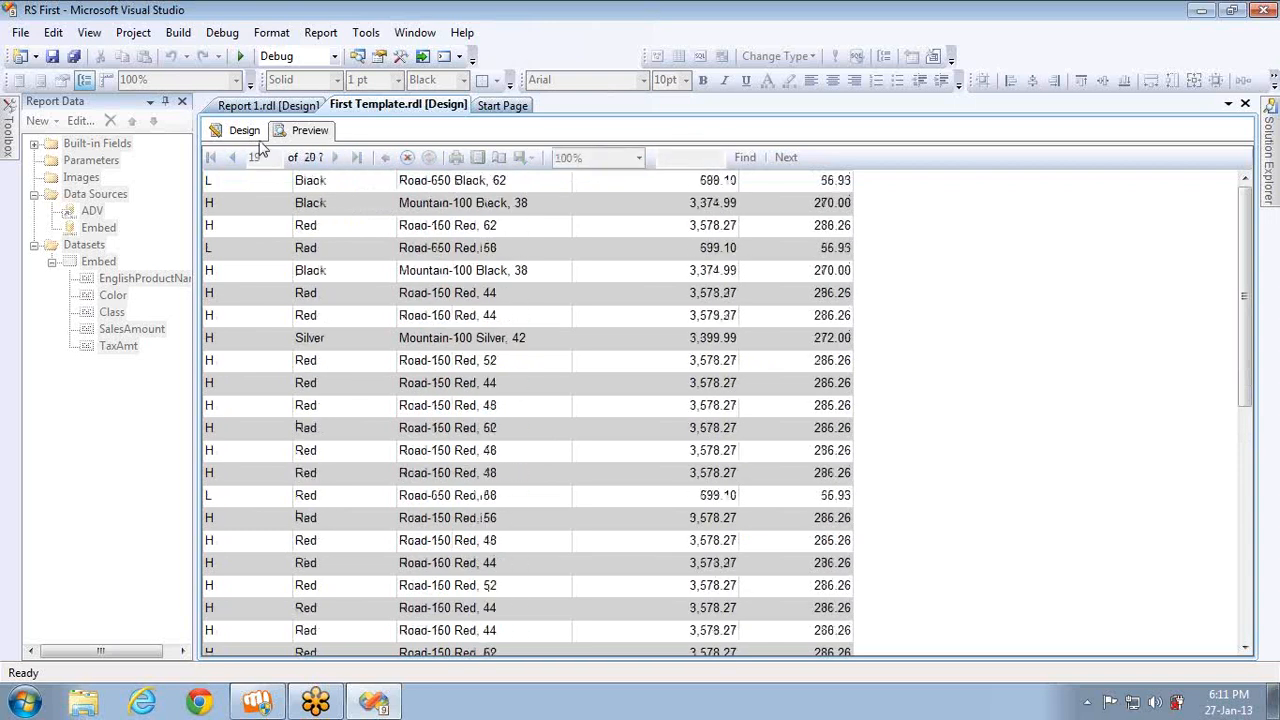
- Return the preview to the first page, then in the report design make the TaxAmt text box's visibility depend on an expression
click(210, 157)
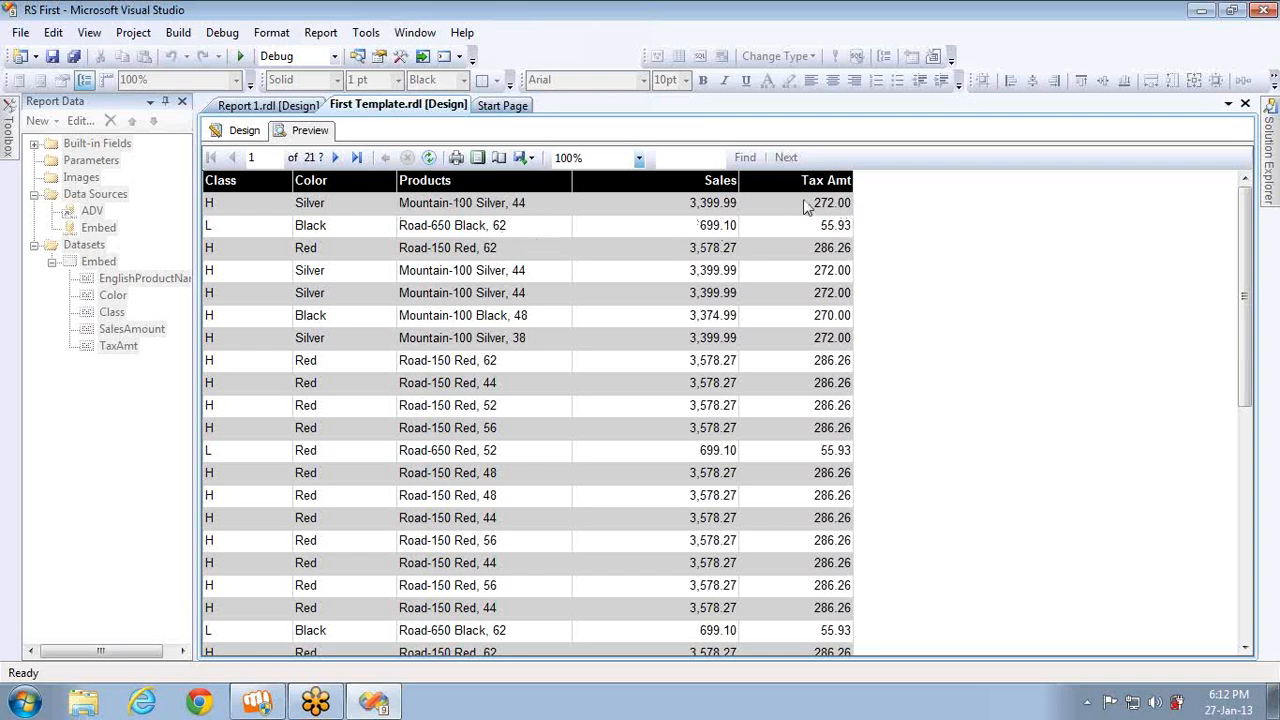
click(244, 130)
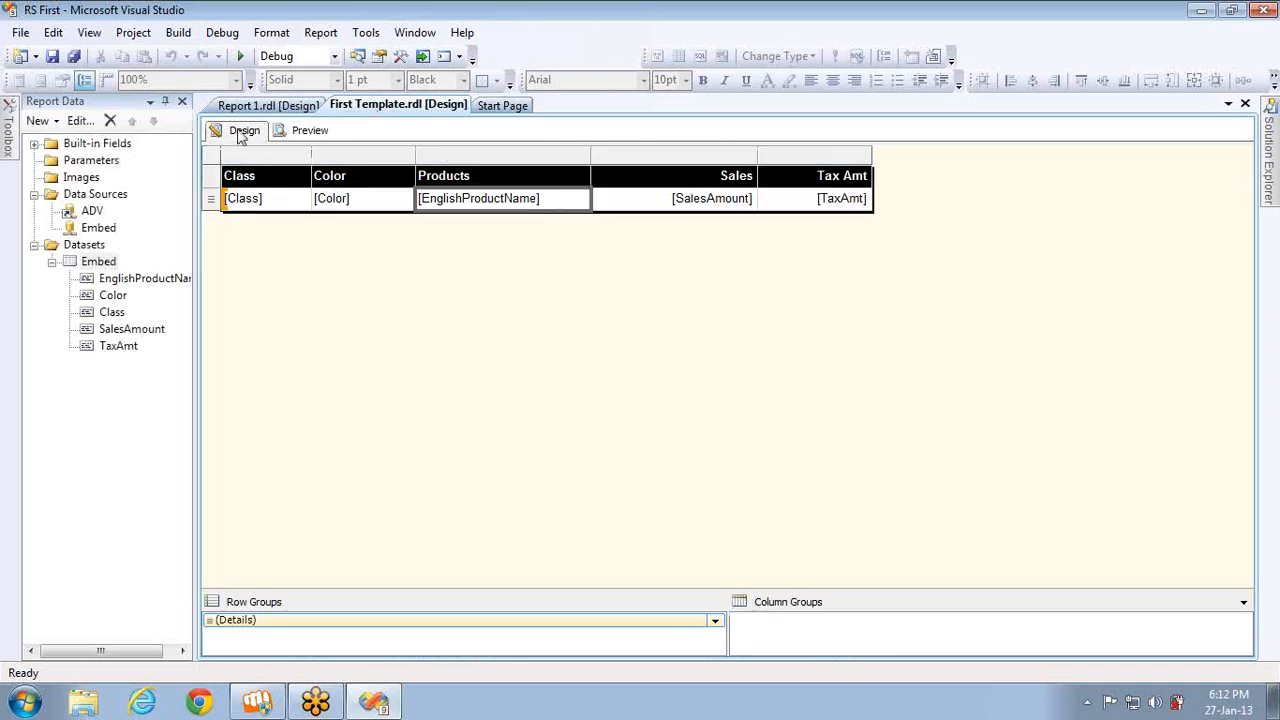
right_click(789, 203)
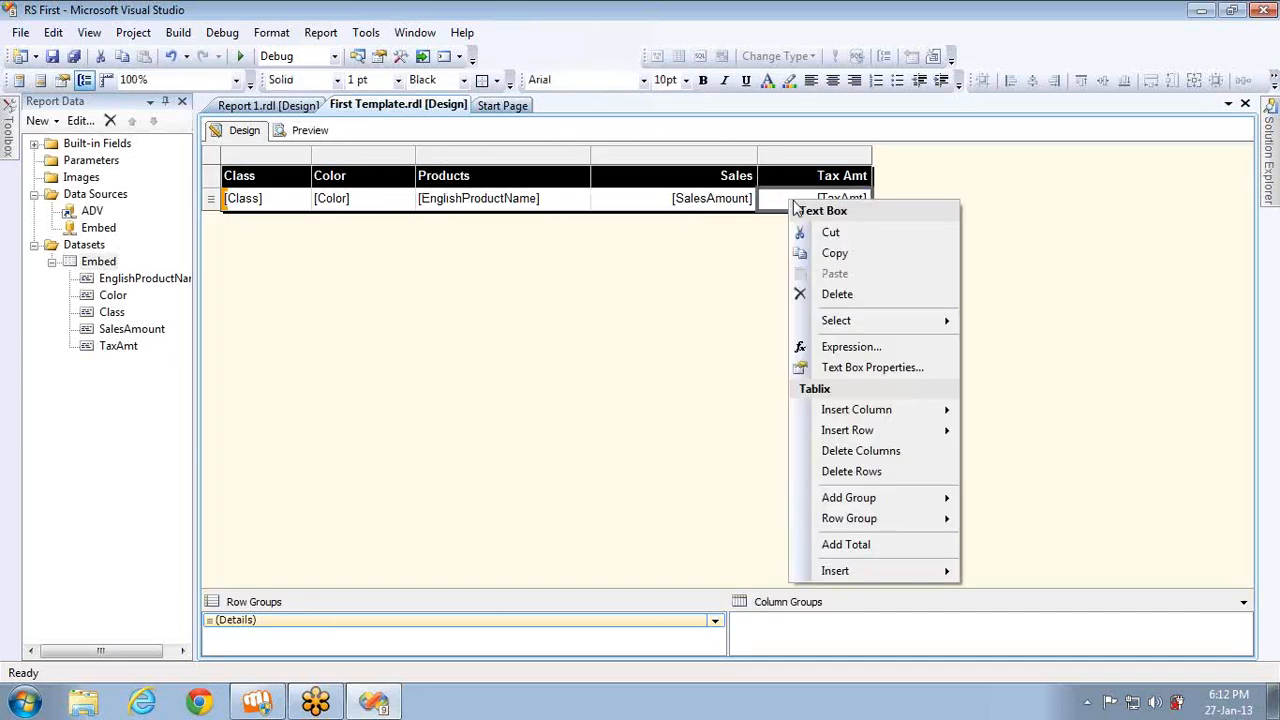
click(860, 367)
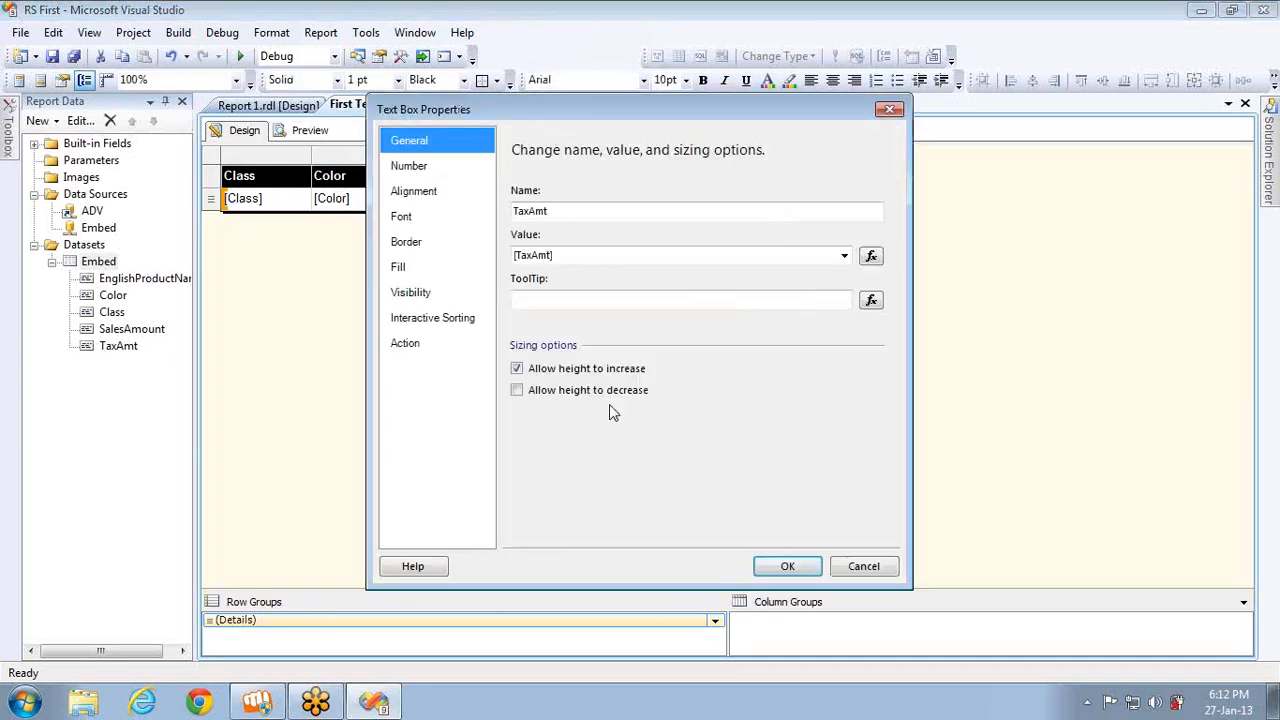
click(437, 300)
click(542, 257)
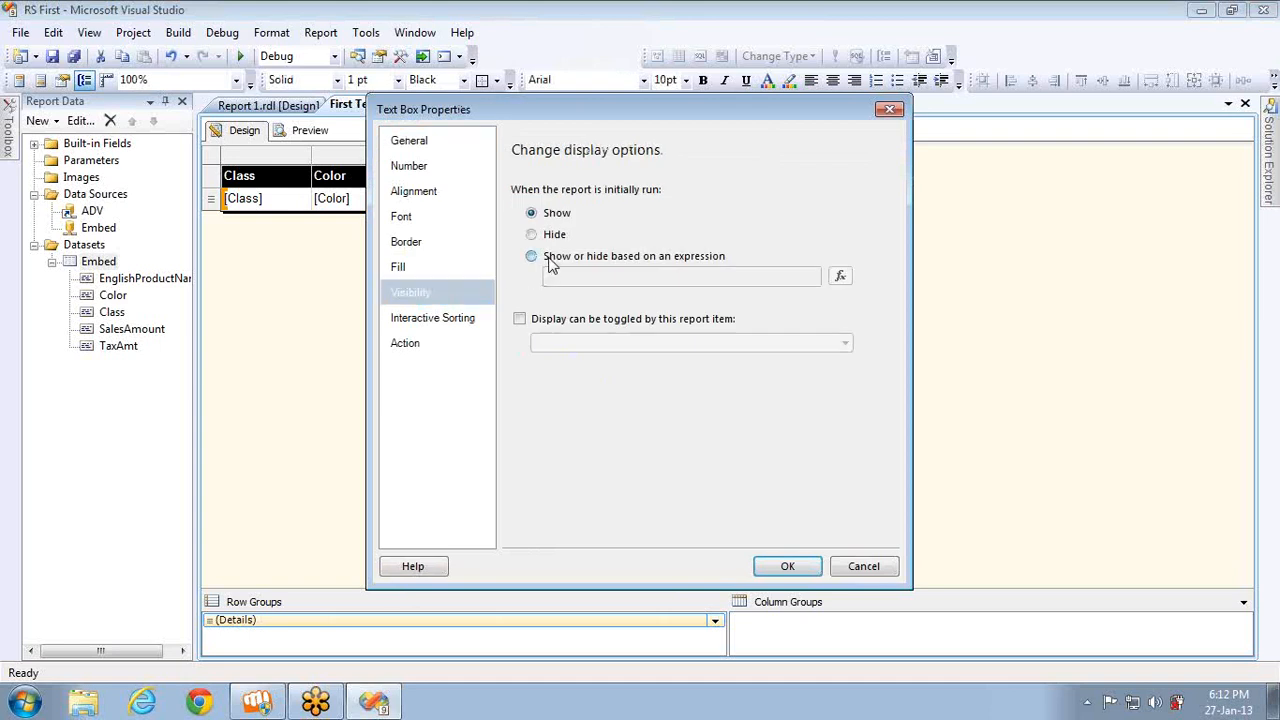
click(840, 276)
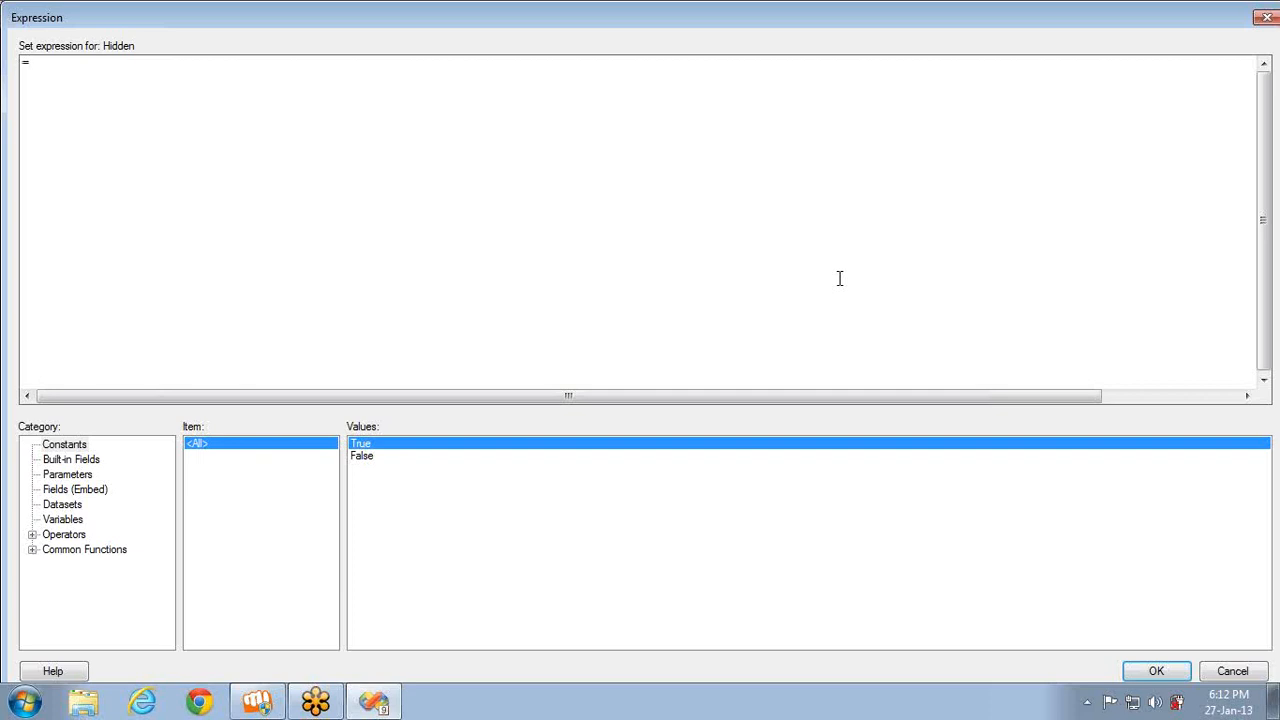
- Enter the Hidden expression =iif(Fields!TaxAmt.Value = 272,true,false) for the TaxAmt text box, apply it and preview the report
text(iif()
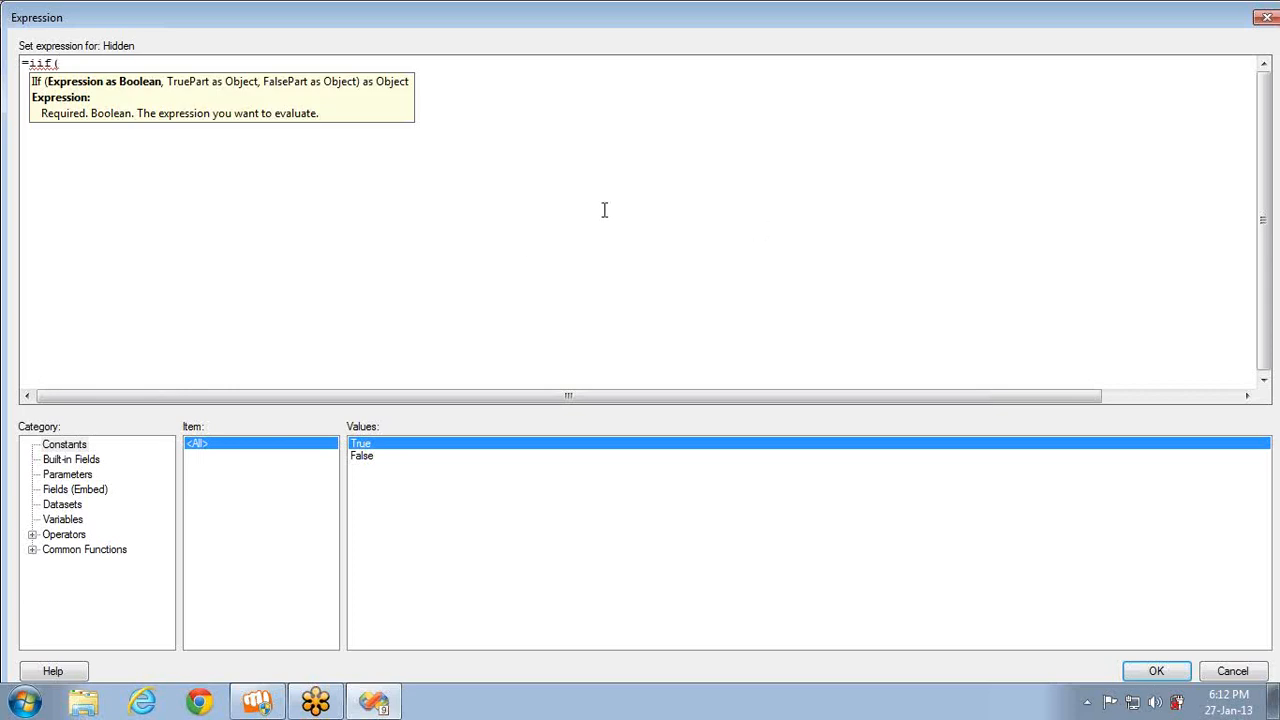
click(75, 490)
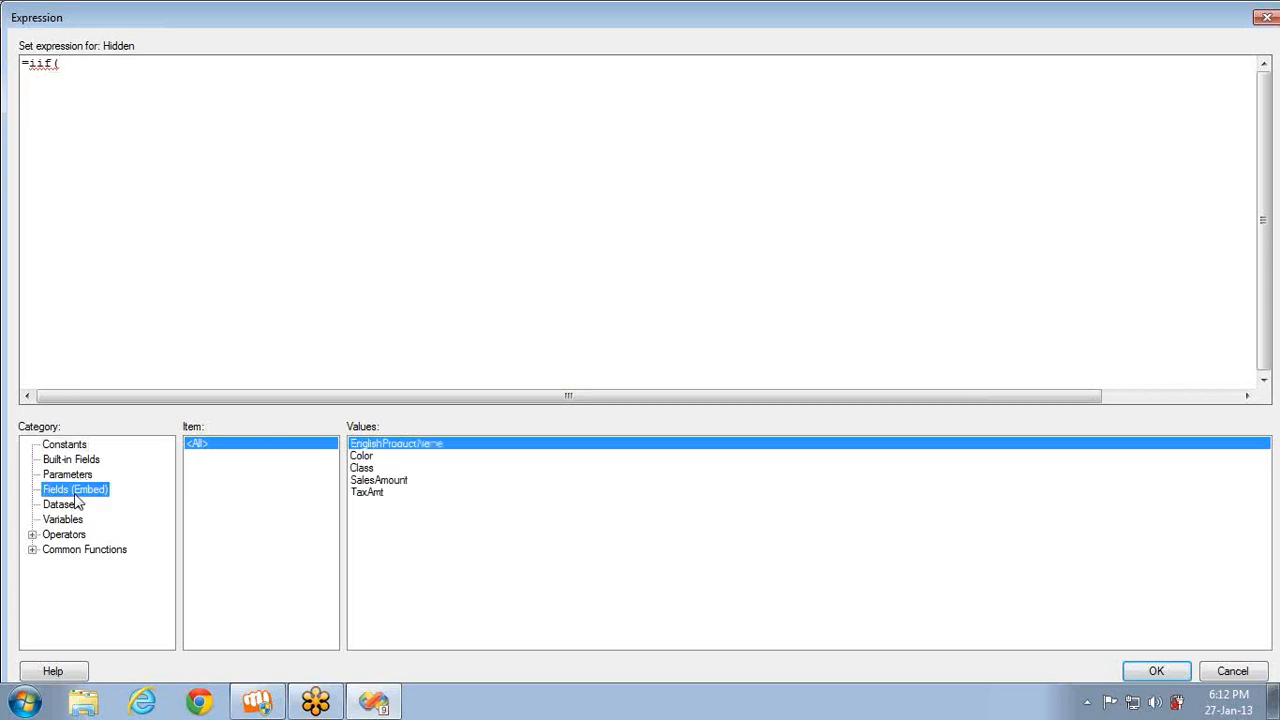
click(368, 493)
double_click(368, 494)
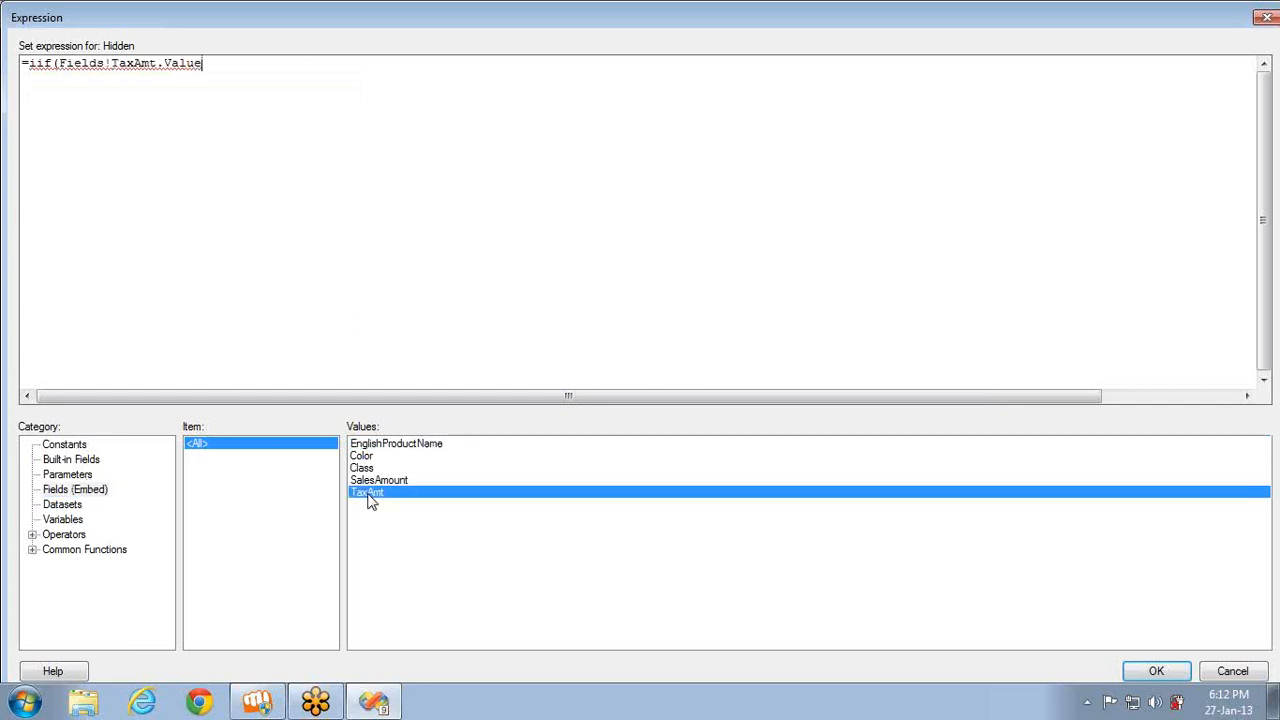
text(= 272,tru)
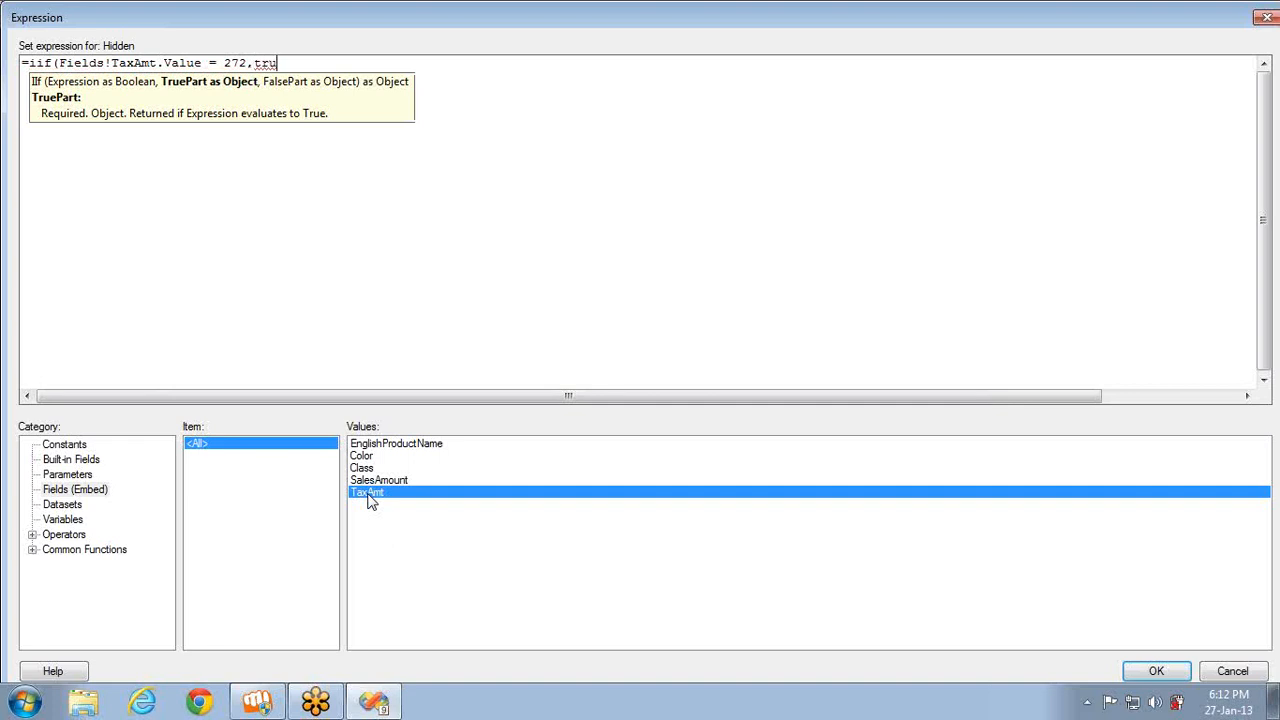
text(e,fal)
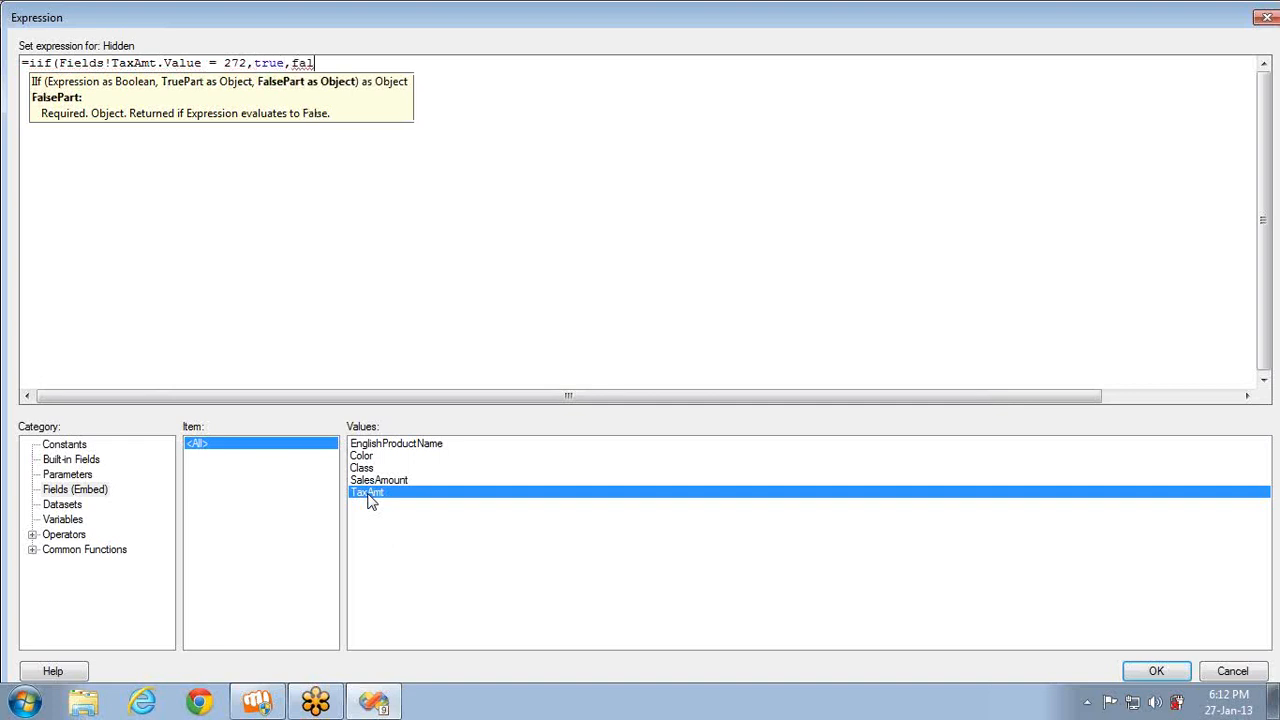
text(se))
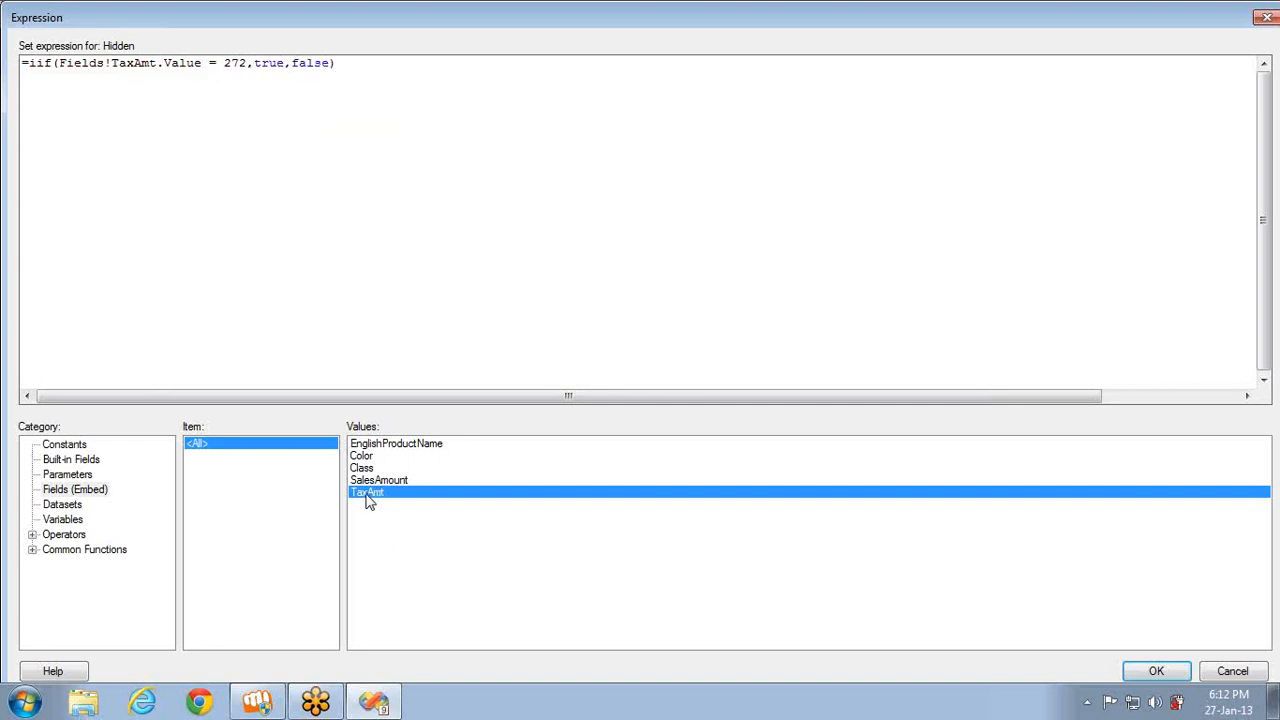
click(1180, 676)
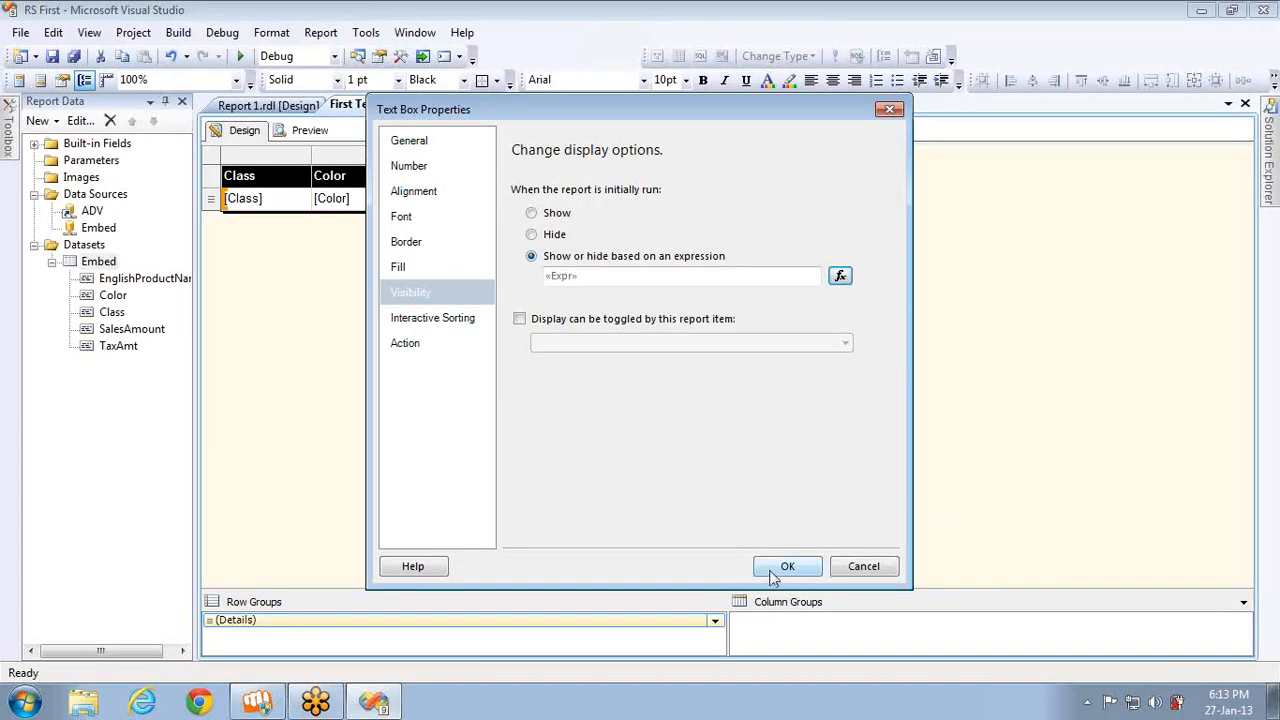
click(787, 566)
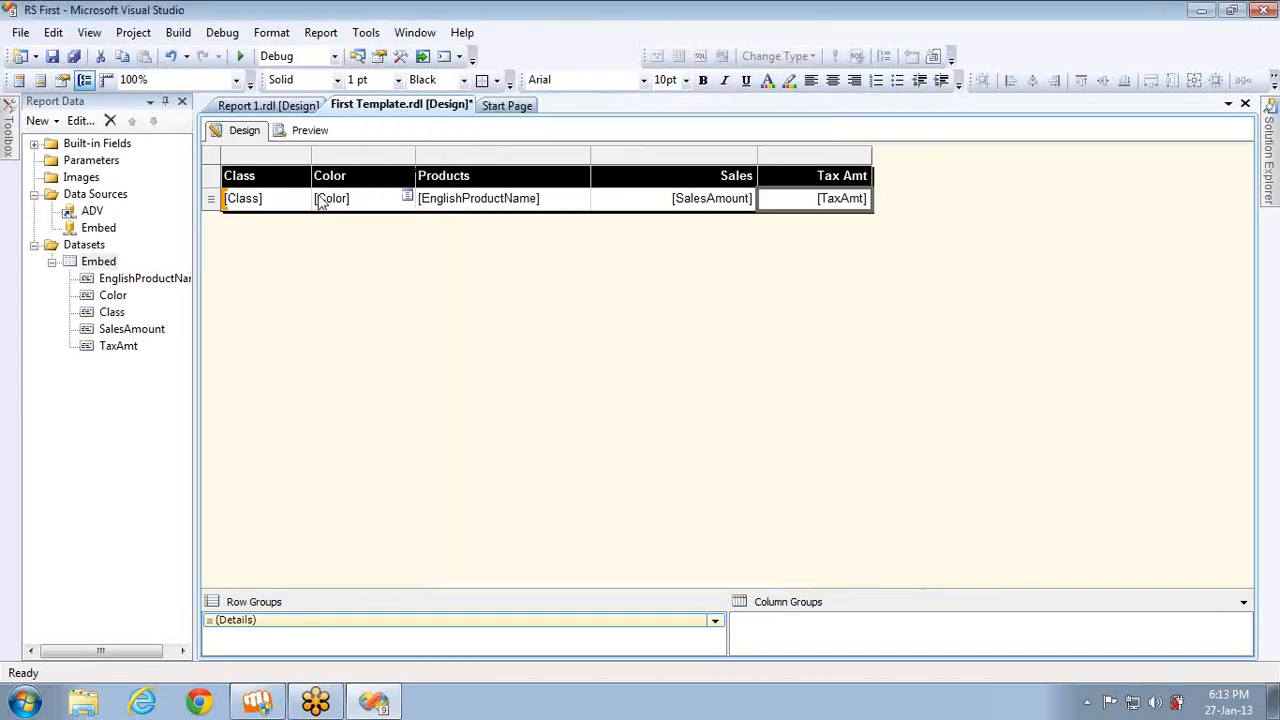
click(302, 136)
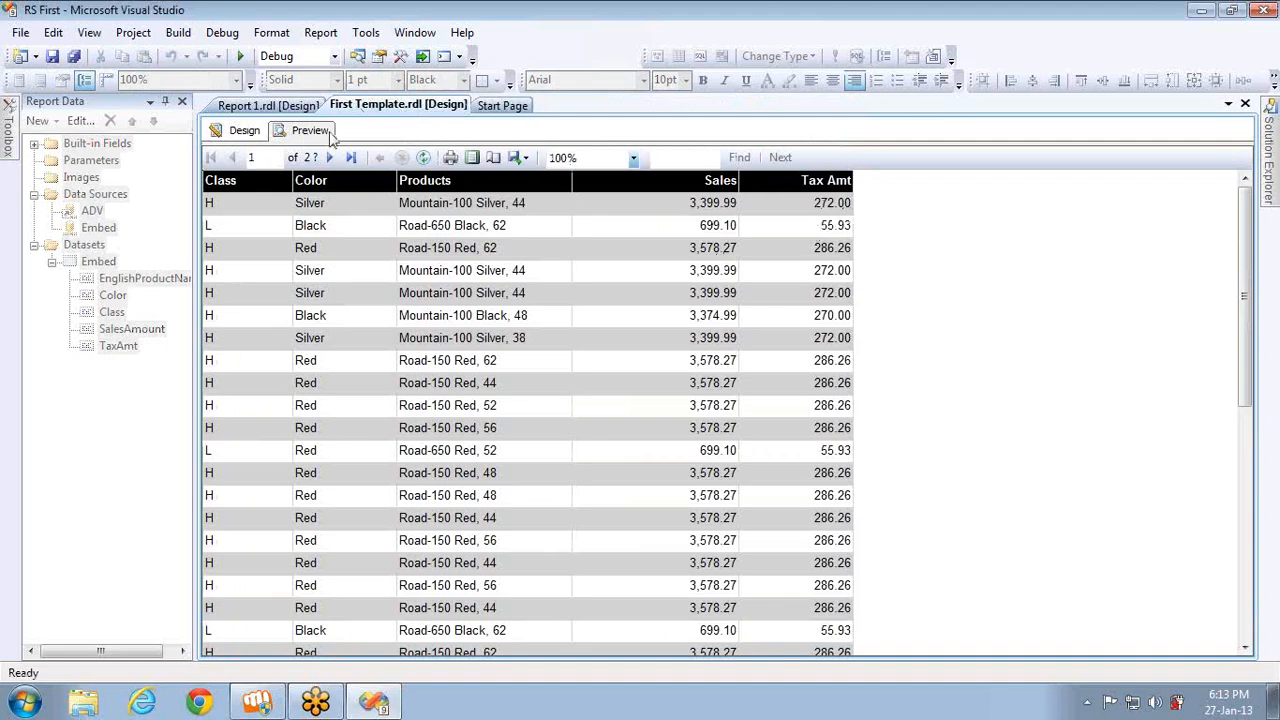
- Change the comparison in the TaxAmt text box's Hidden expression to greater than: =iif(Fields!TaxAmt.Value > 272,true,false)
click(256, 134)
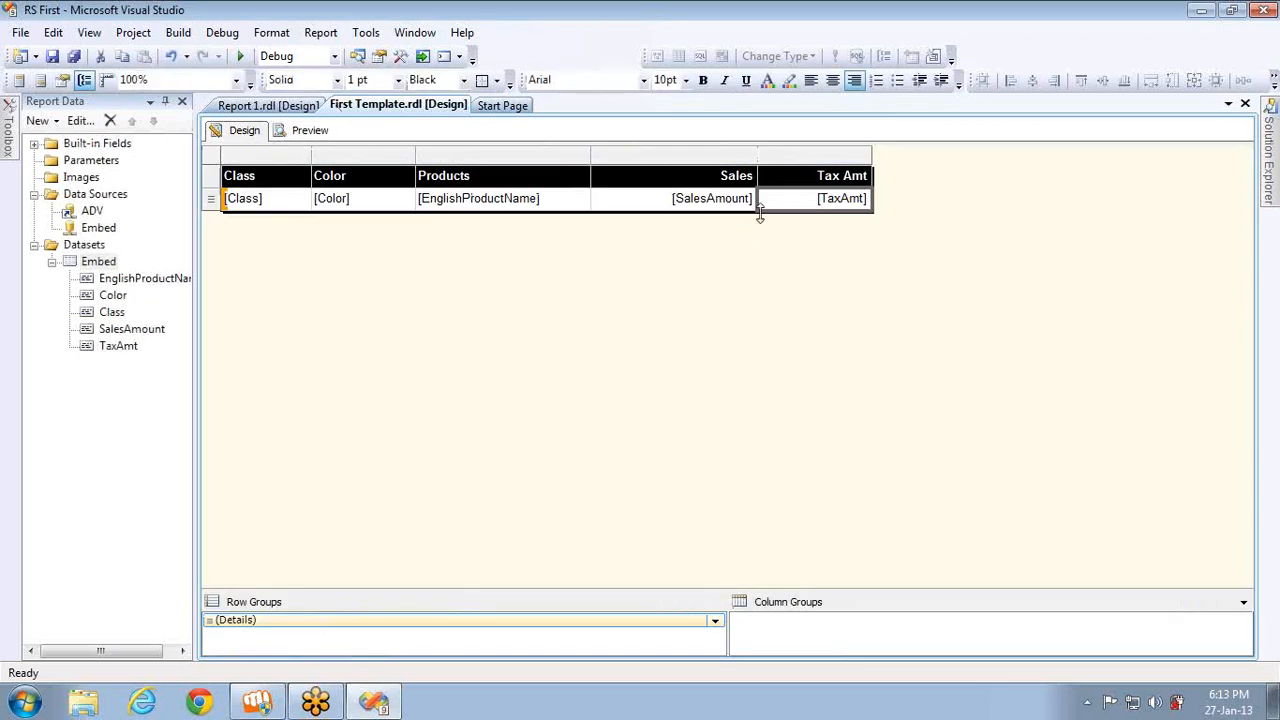
right_click(779, 208)
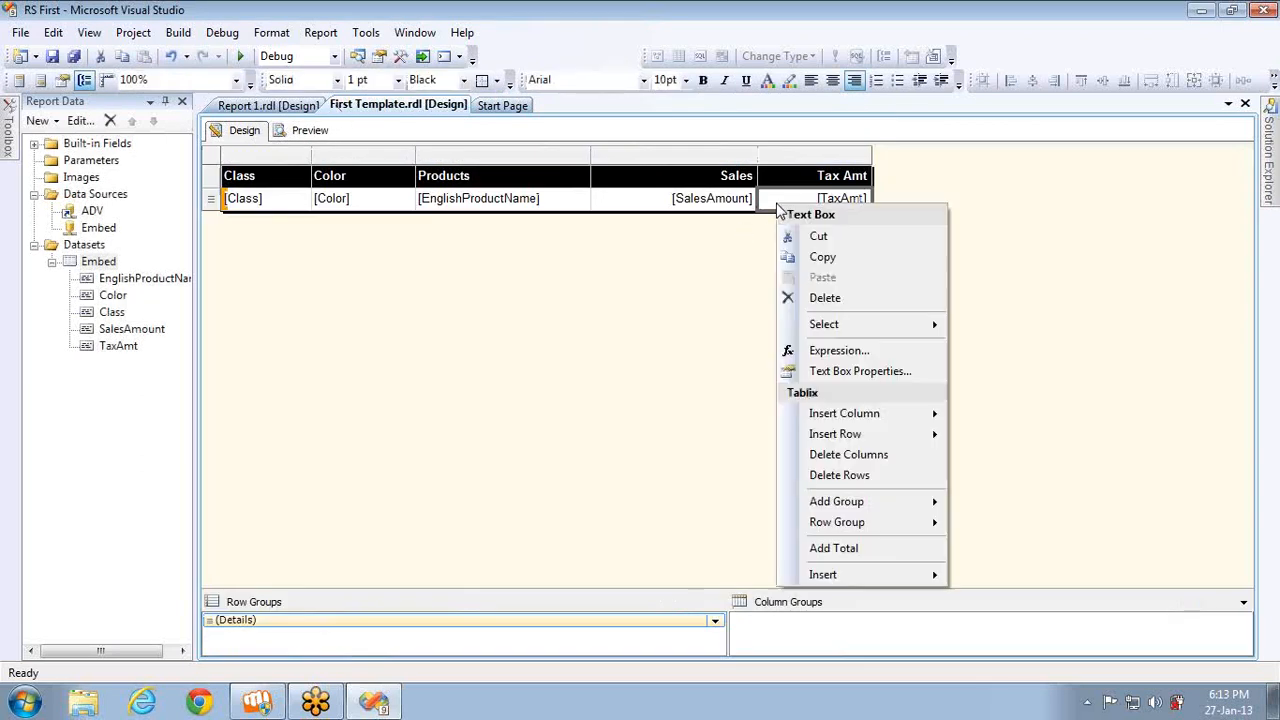
click(838, 372)
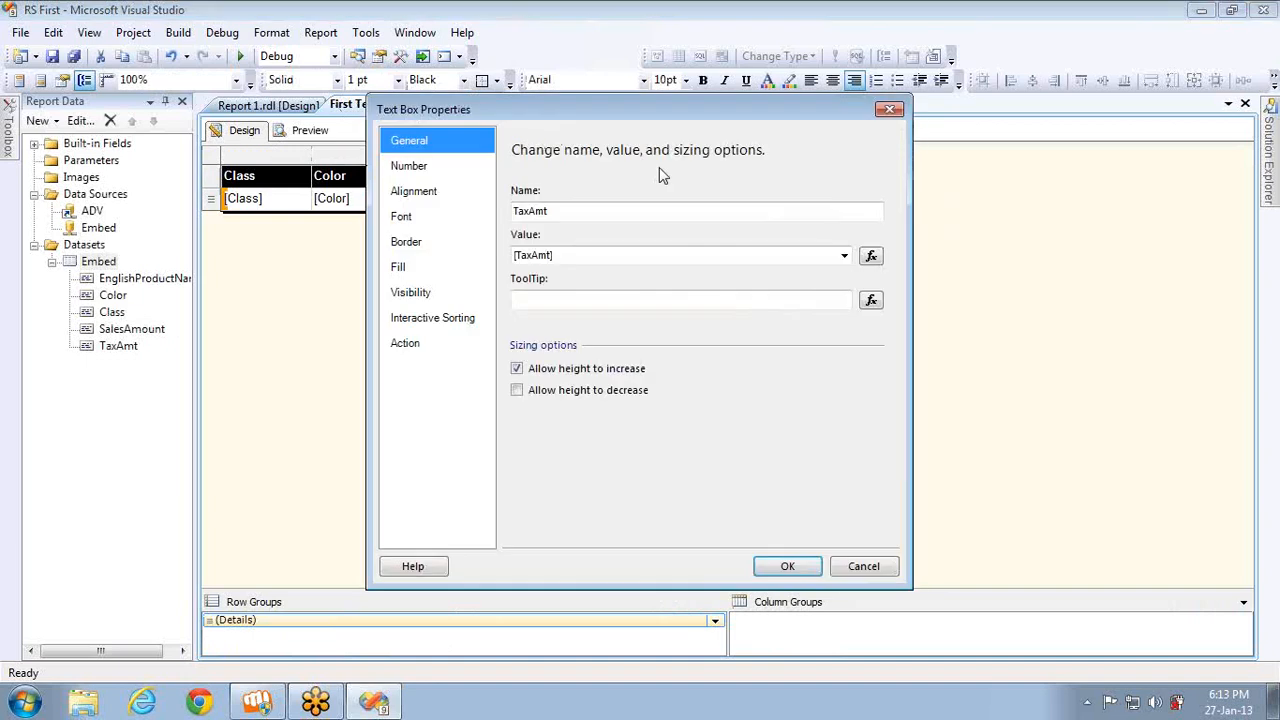
click(425, 293)
click(840, 277)
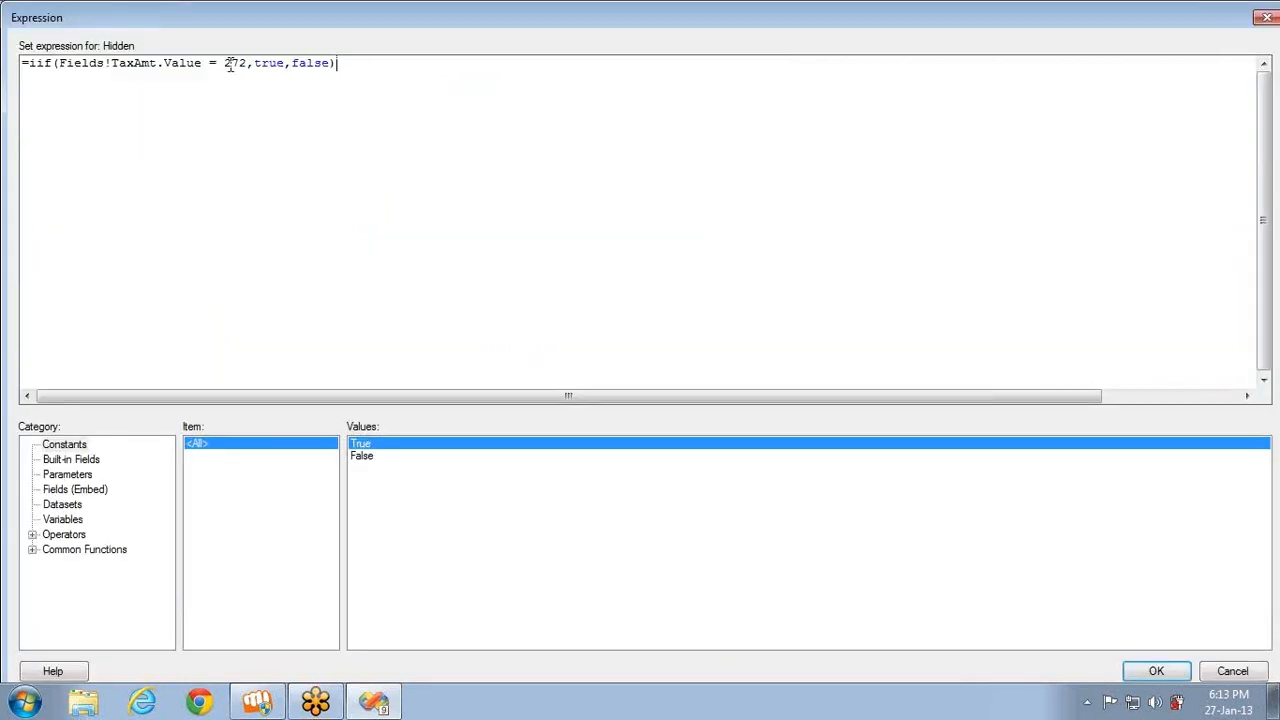
click(222, 63)
key(BackSpace)
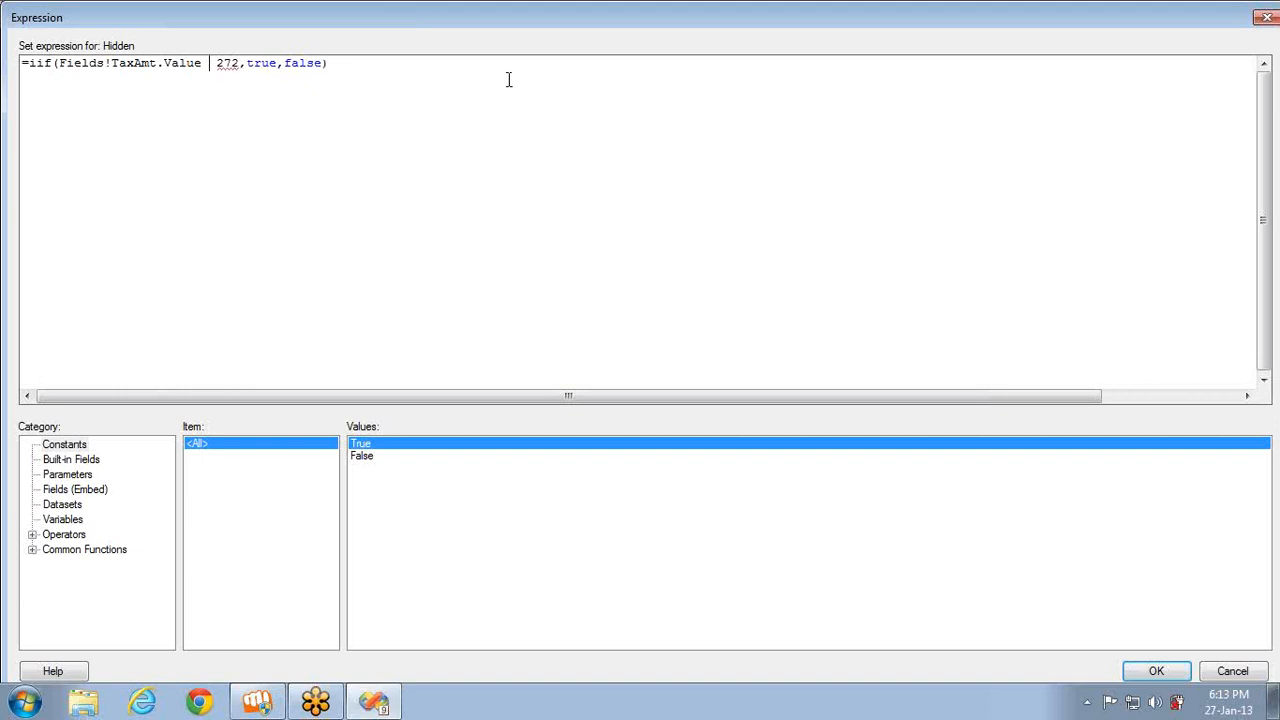
text(>)
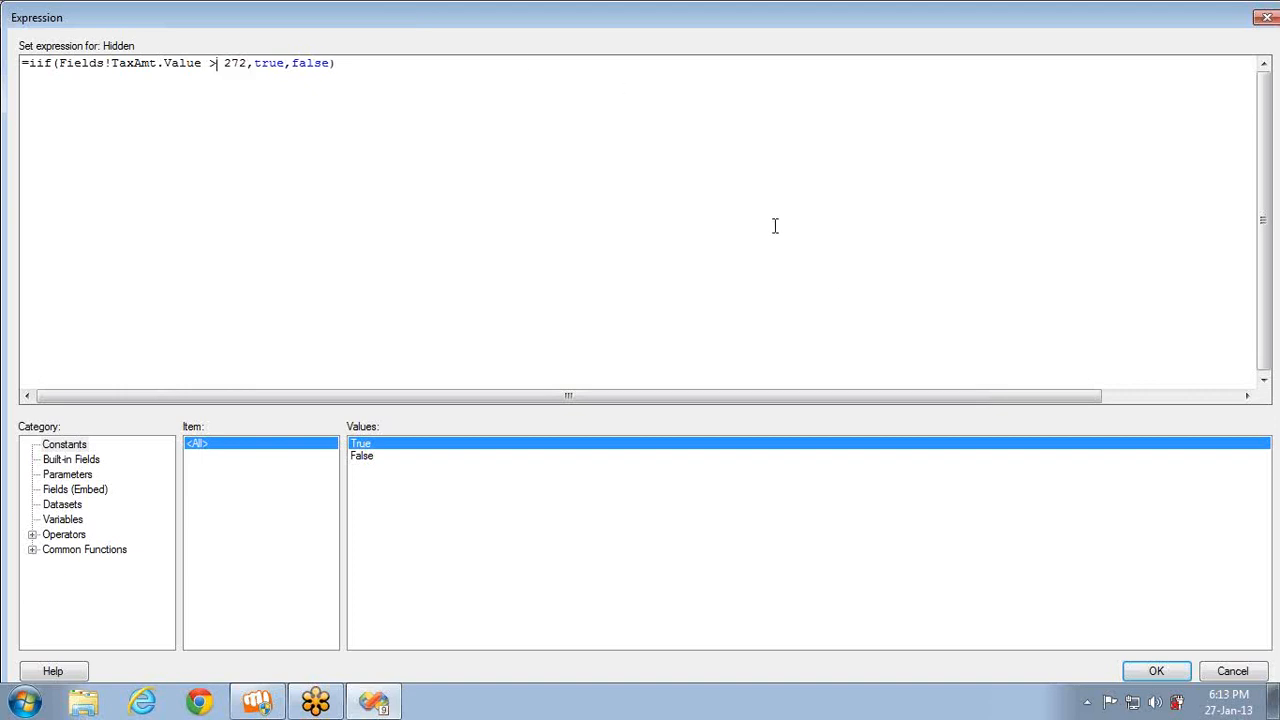
click(1155, 672)
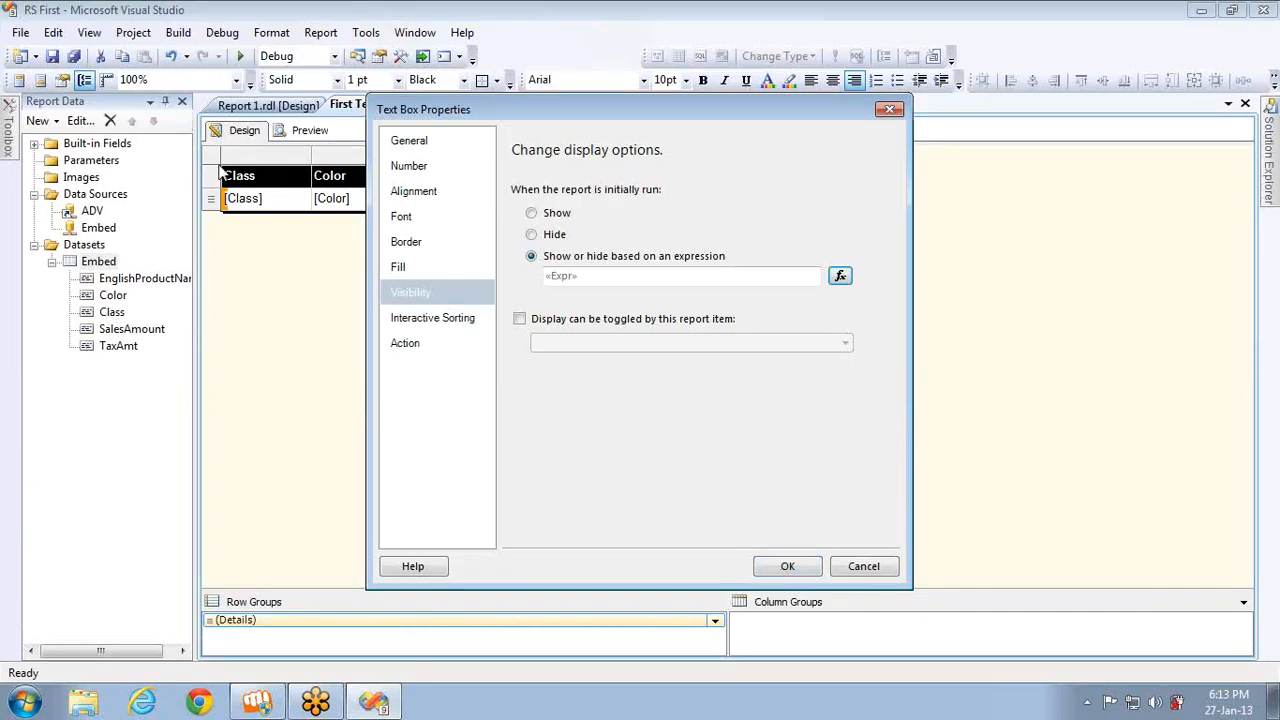
click(788, 566)
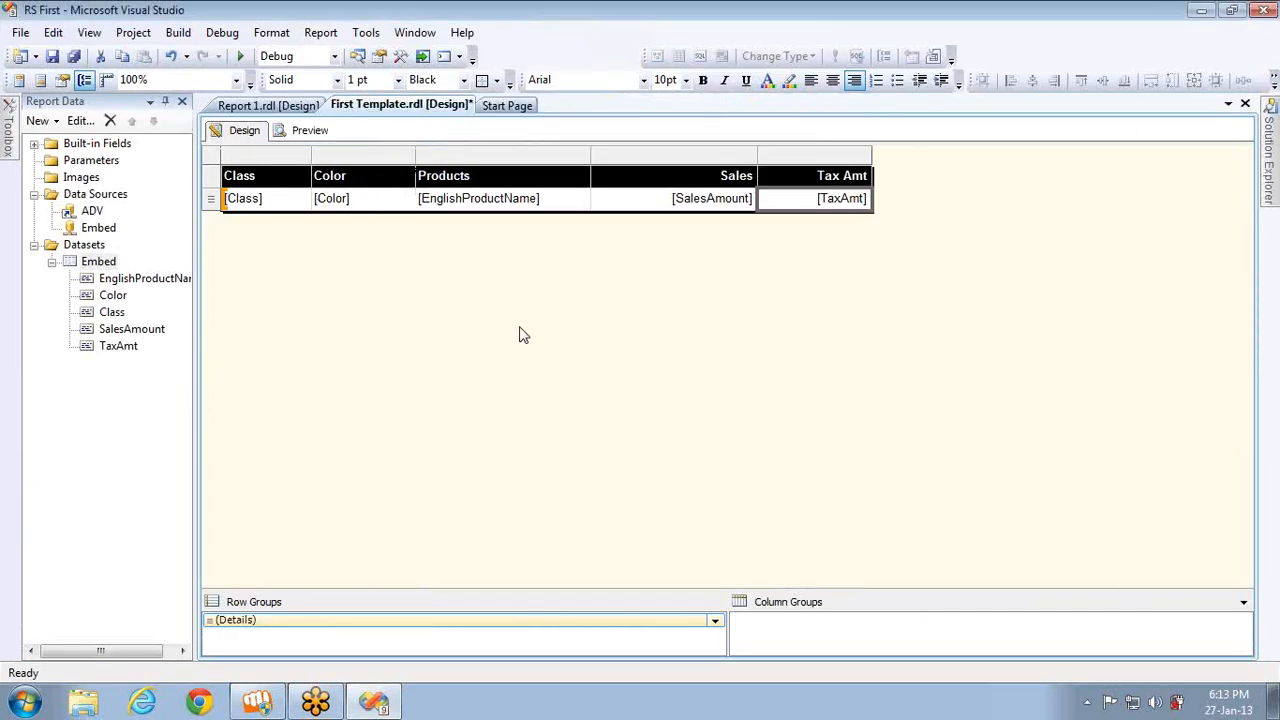
- Preview the report and check the Tax Amt column against the visibility expression throughout the first page
click(310, 131)
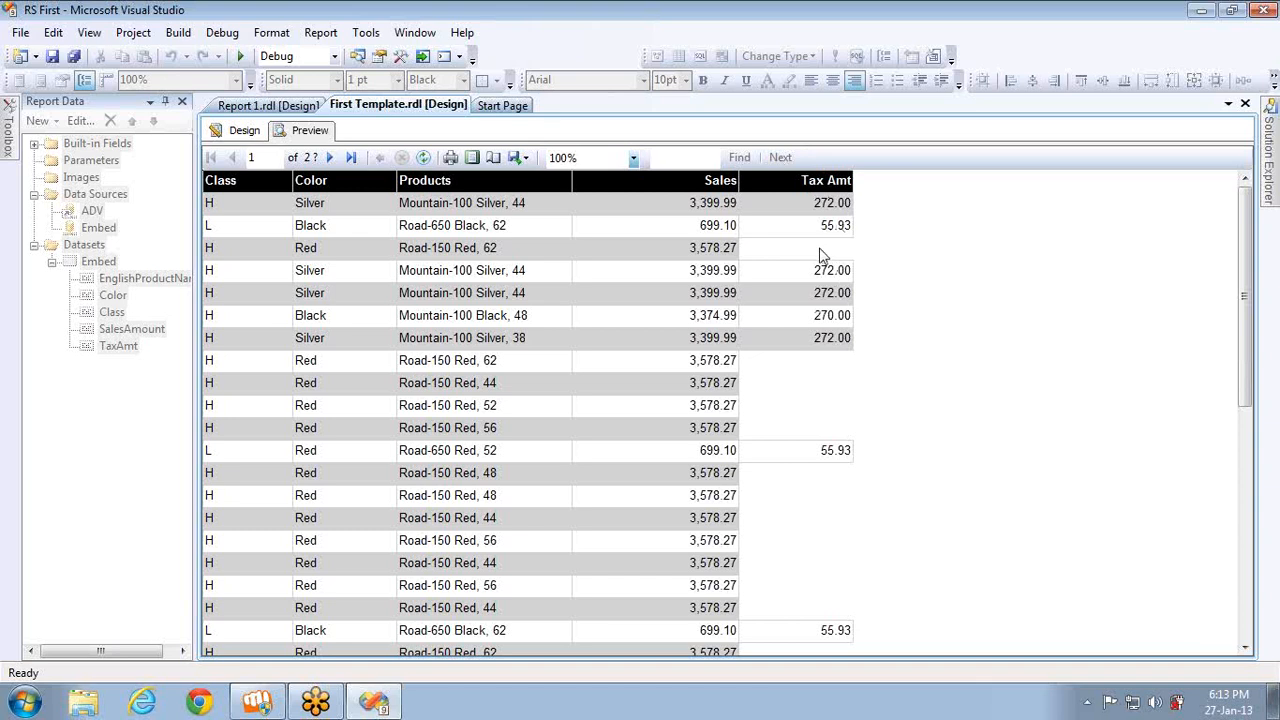
scroll(820, 256, down, 8)
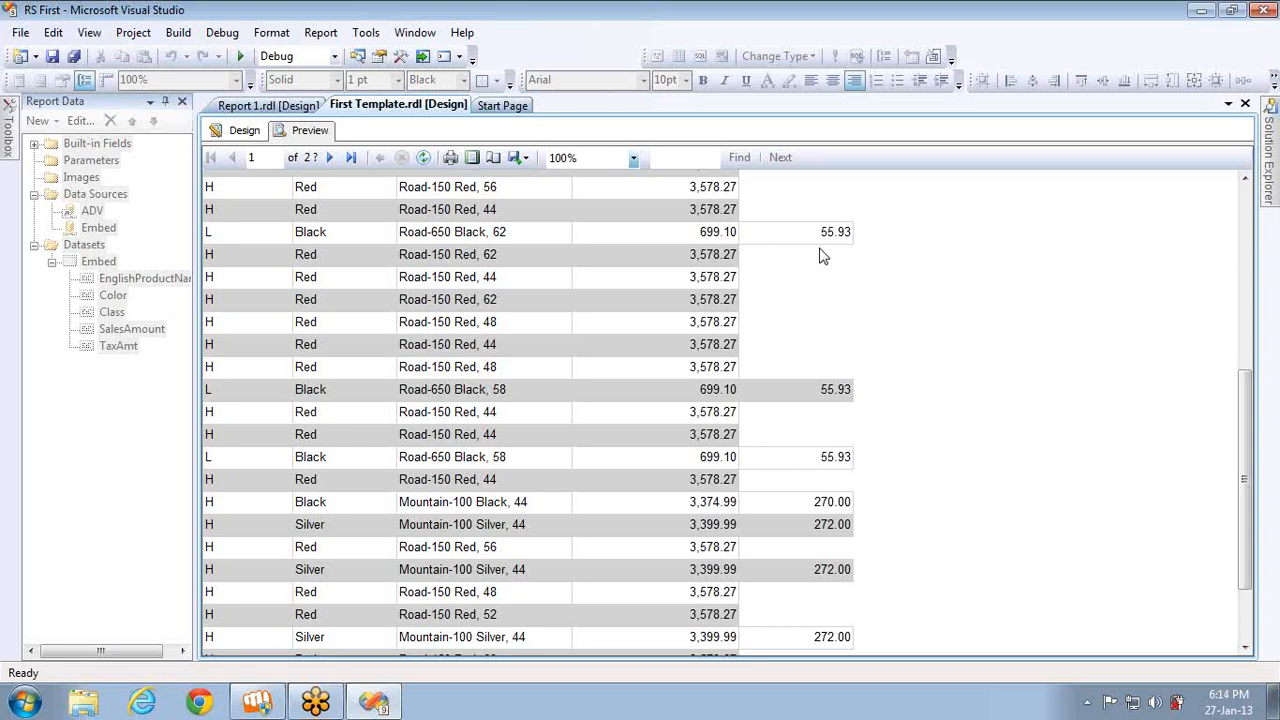
scroll(820, 256, up, 10)
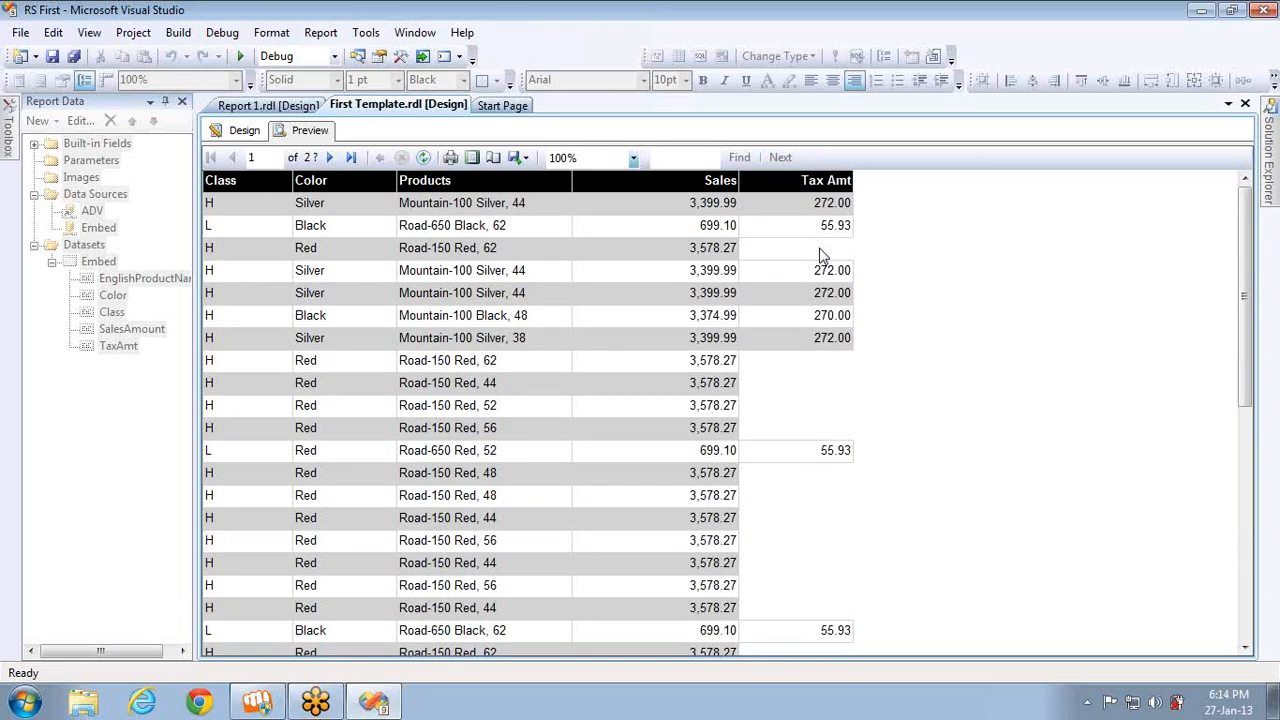
- Set the TaxAmt text box's visibility back to Show in the report design
click(244, 130)
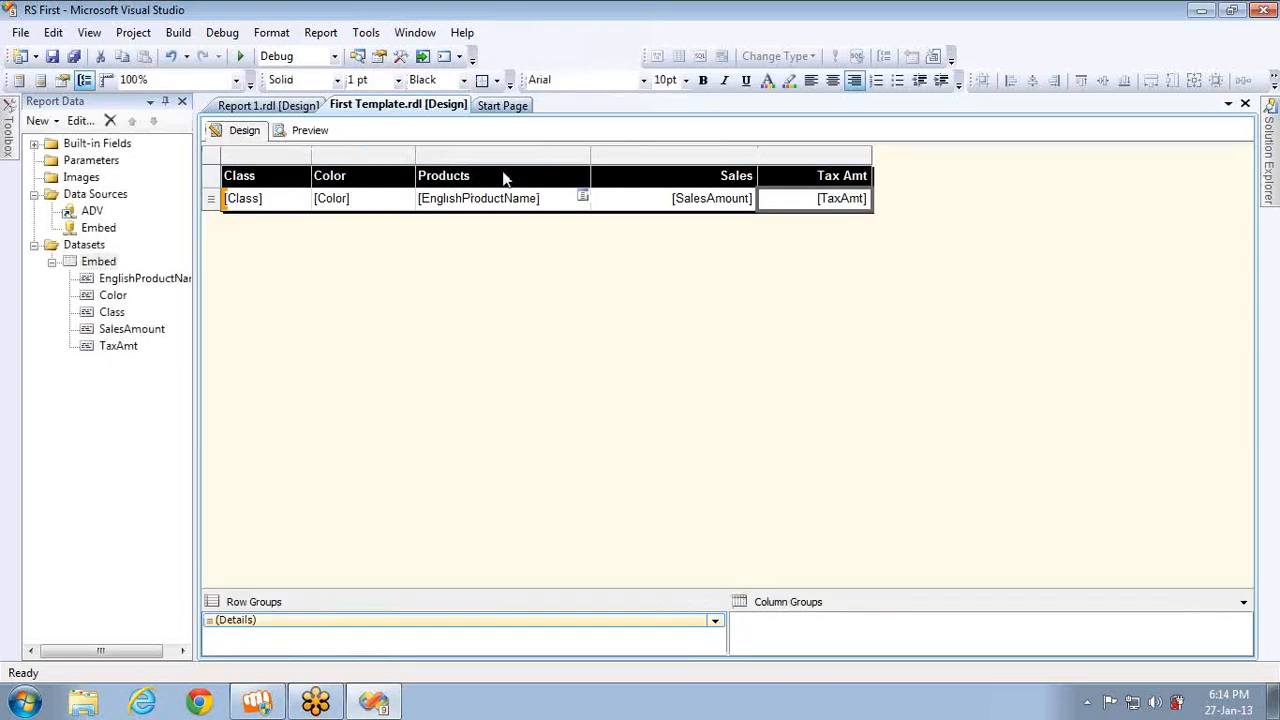
click(811, 198)
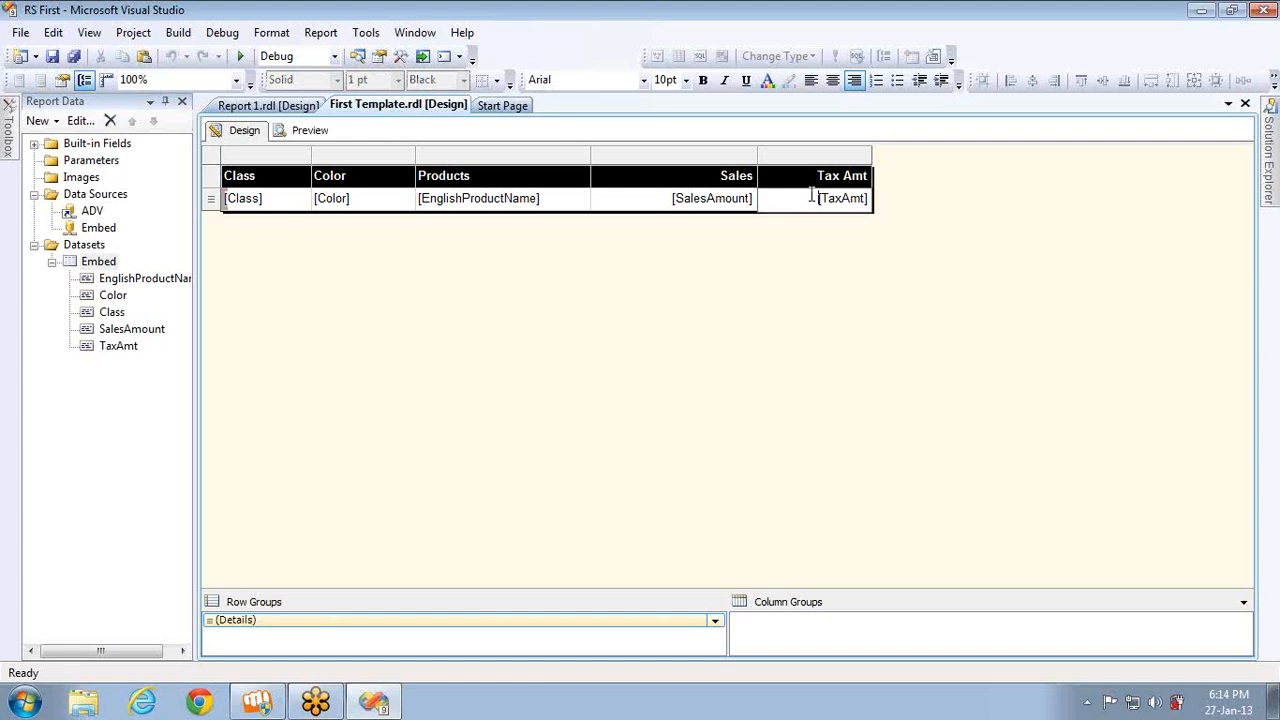
click(818, 236)
click(795, 205)
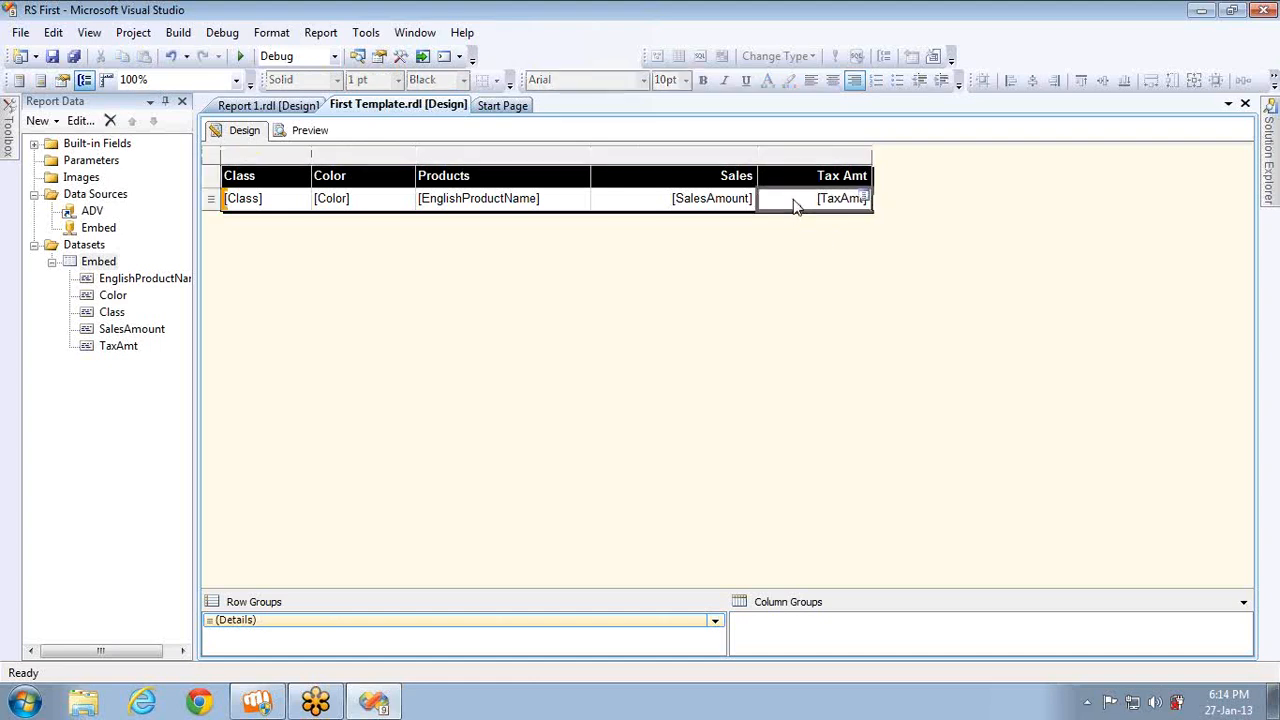
right_click(795, 205)
click(429, 327)
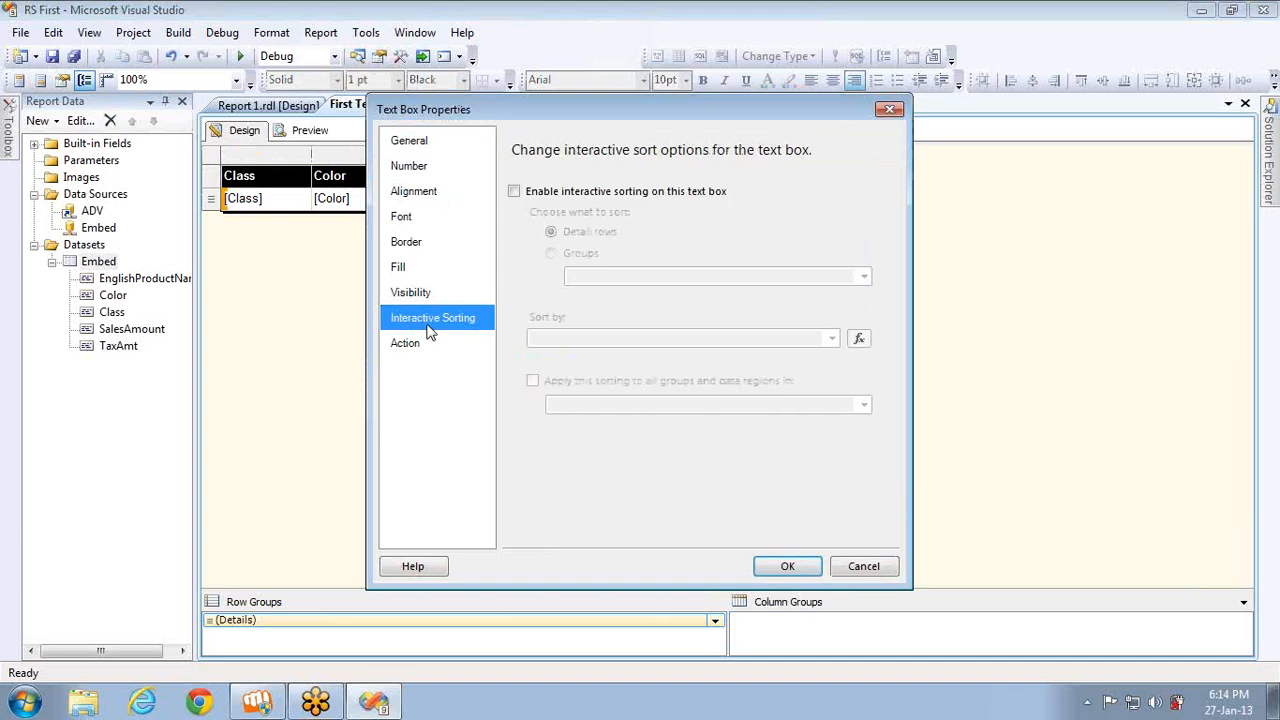
click(435, 297)
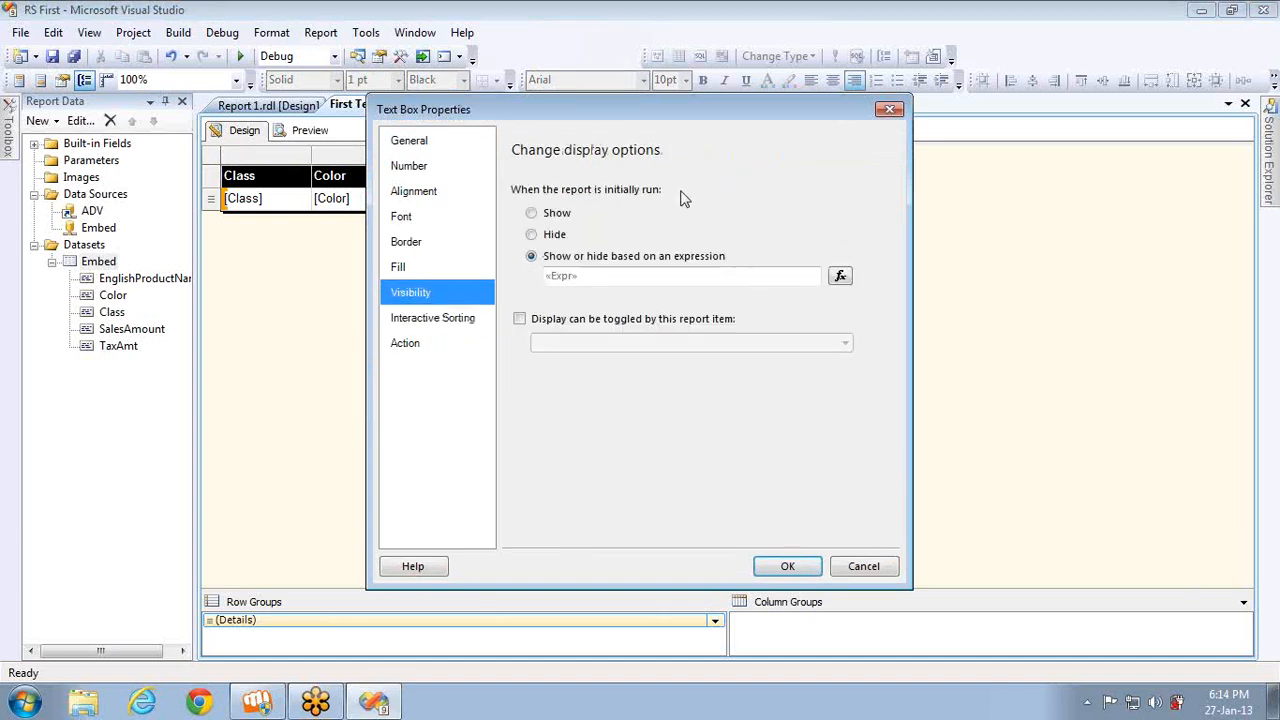
click(566, 214)
click(787, 566)
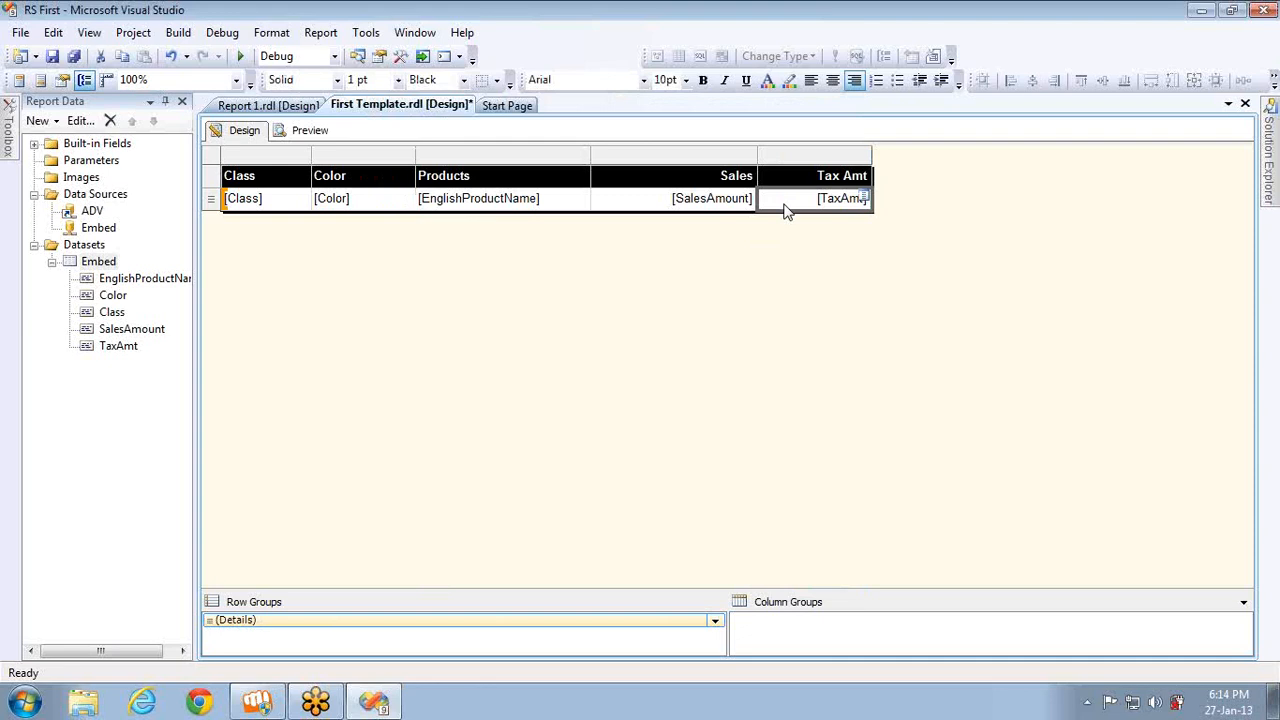
- Enable interactive sorting on the EnglishProductName detail text box, select Groups as the sort target, and review the available groups and sort-by fields
right_click(553, 205)
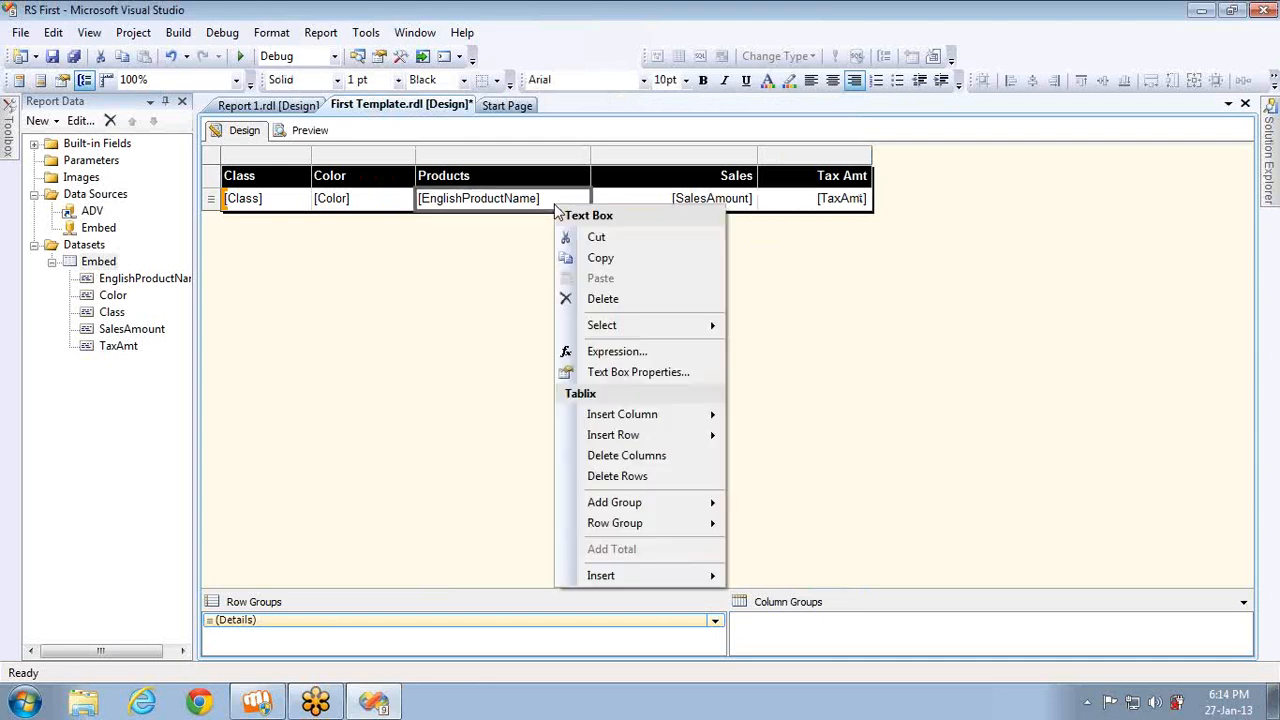
click(637, 373)
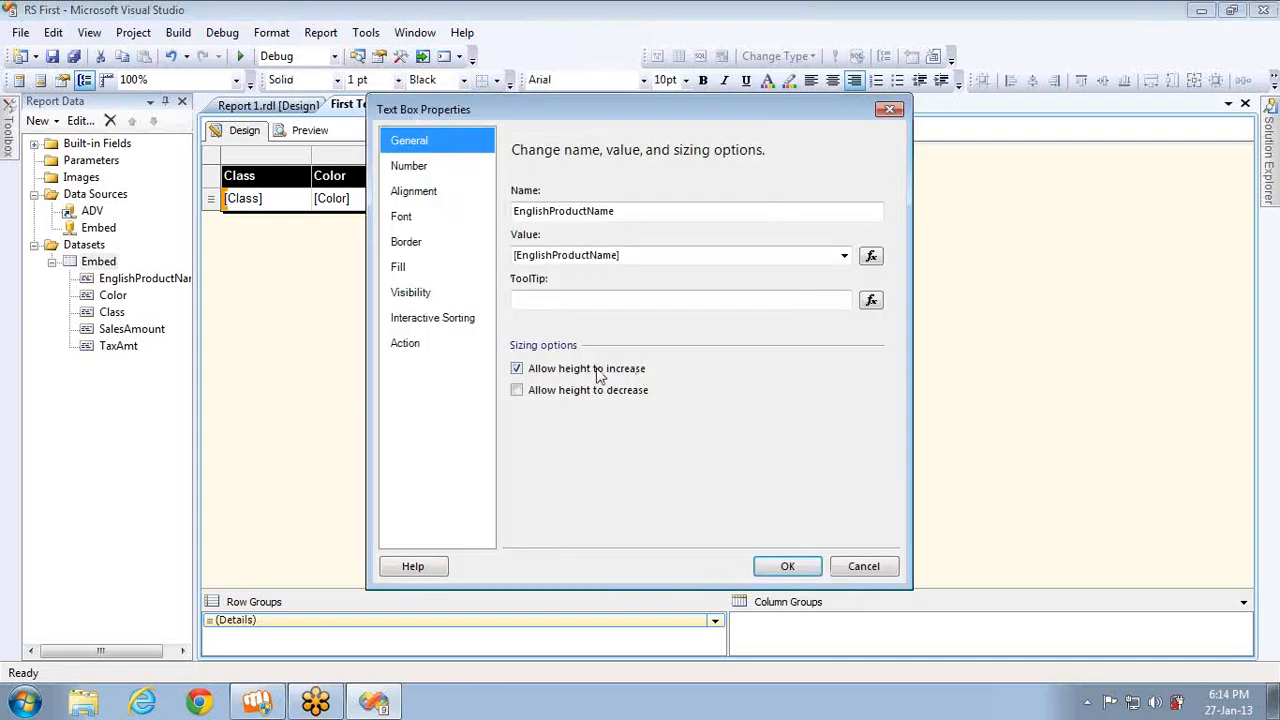
click(423, 318)
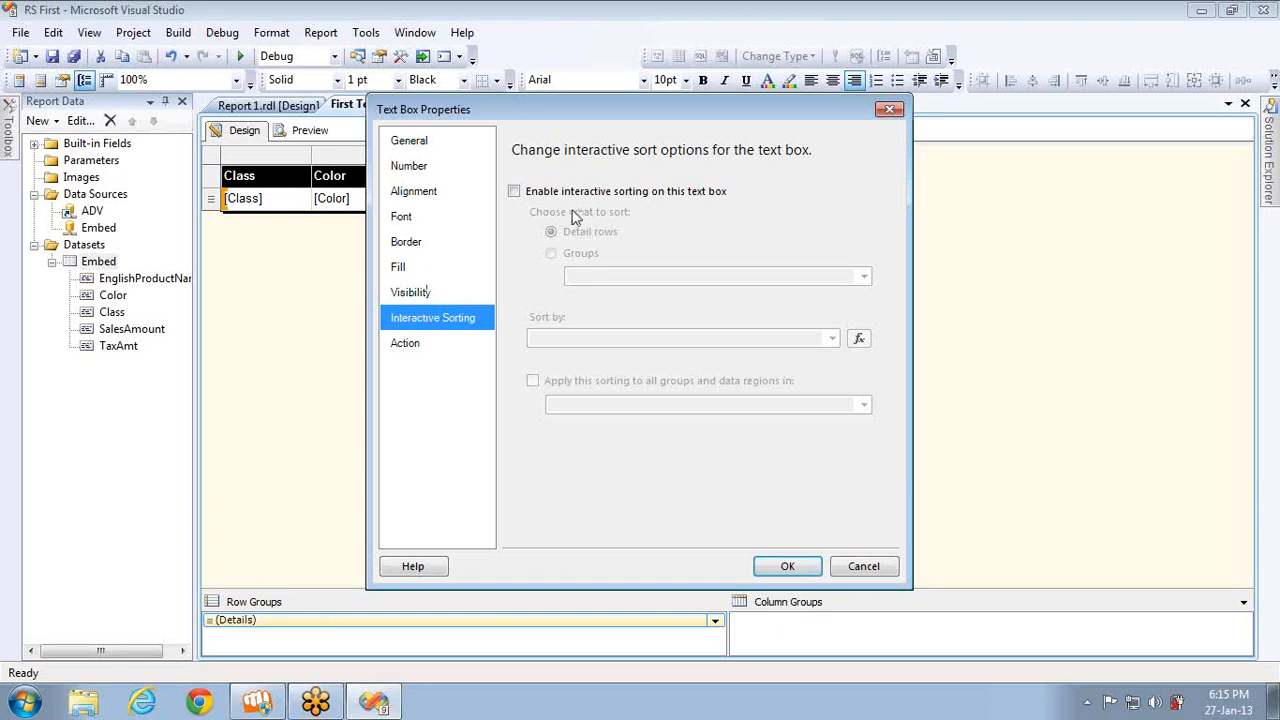
click(514, 191)
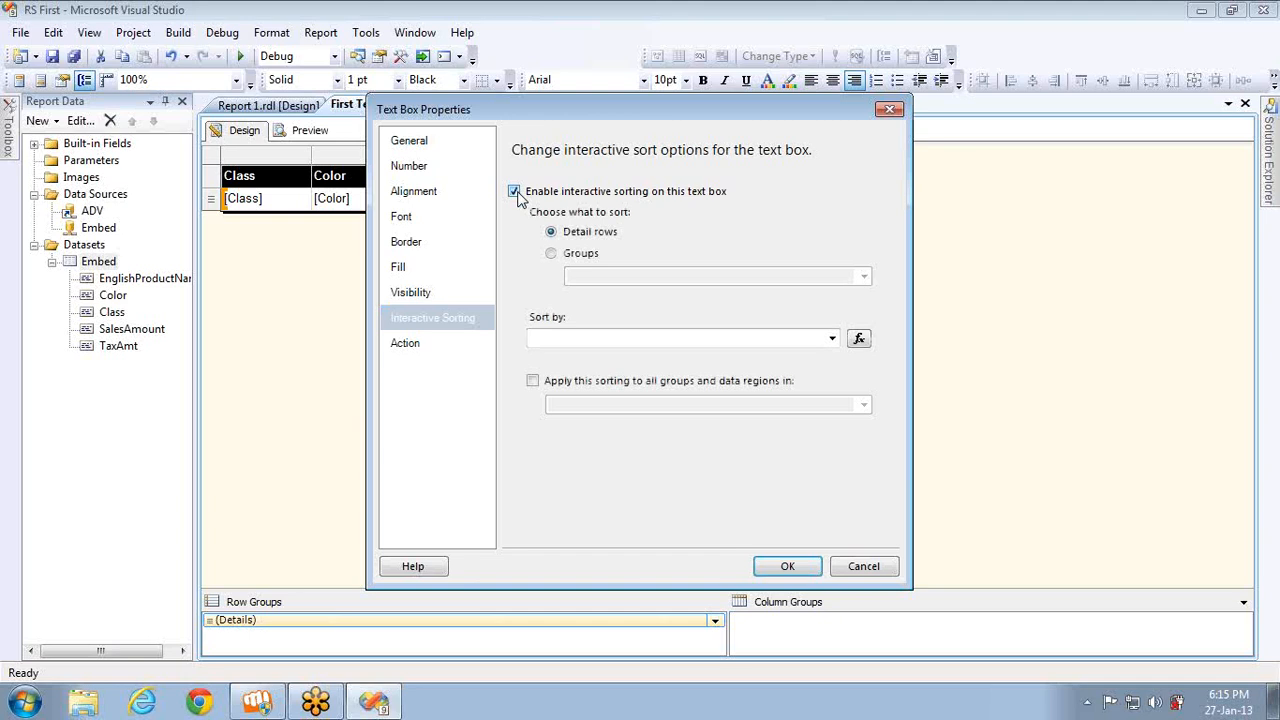
click(551, 253)
click(865, 277)
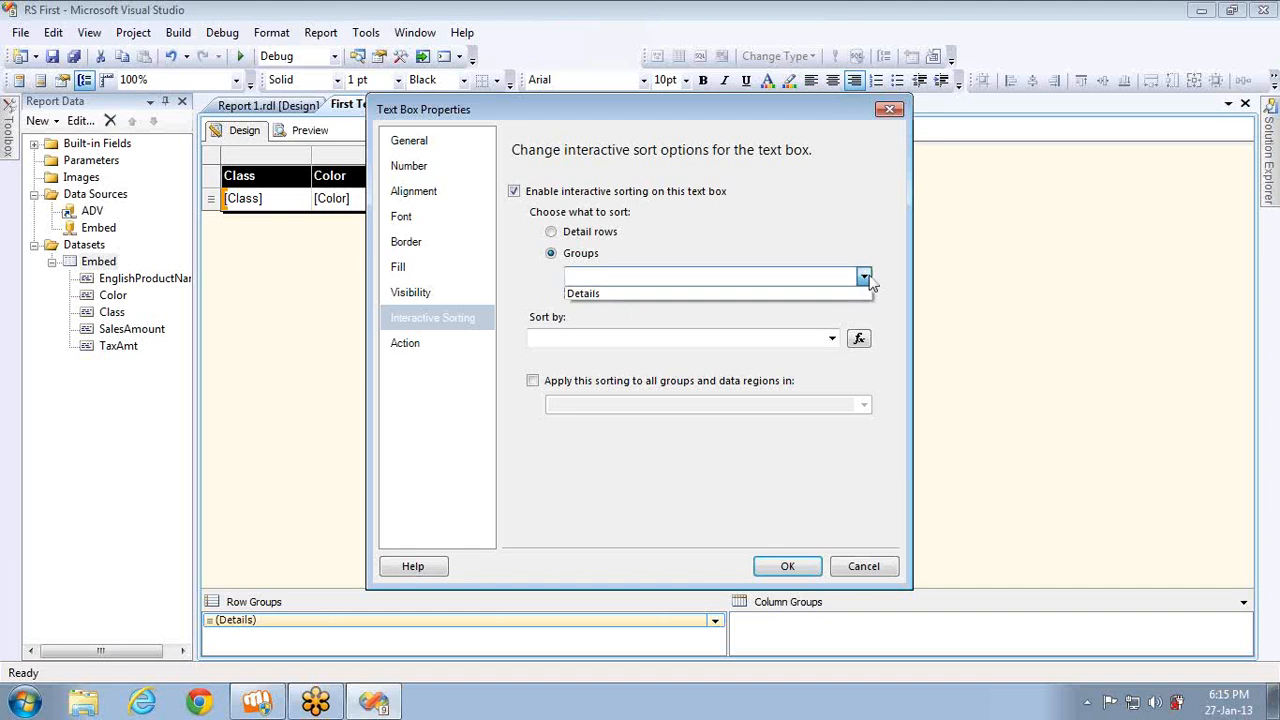
click(831, 340)
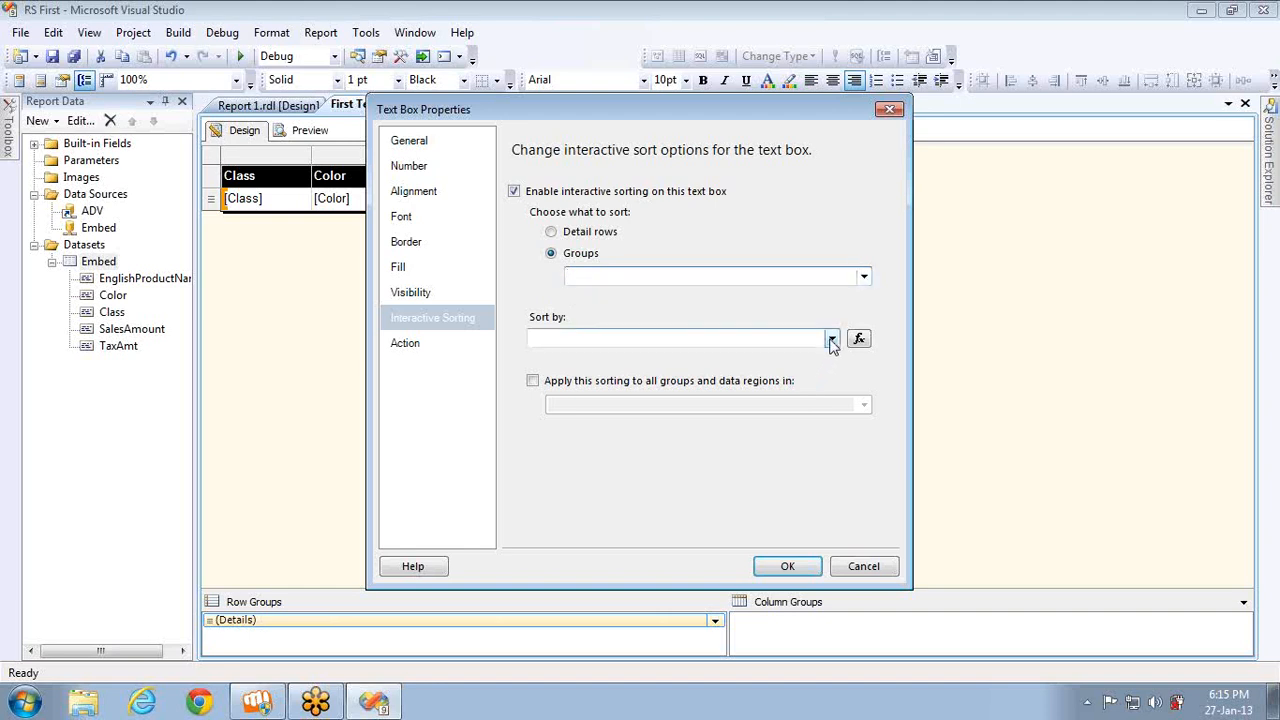
click(831, 340)
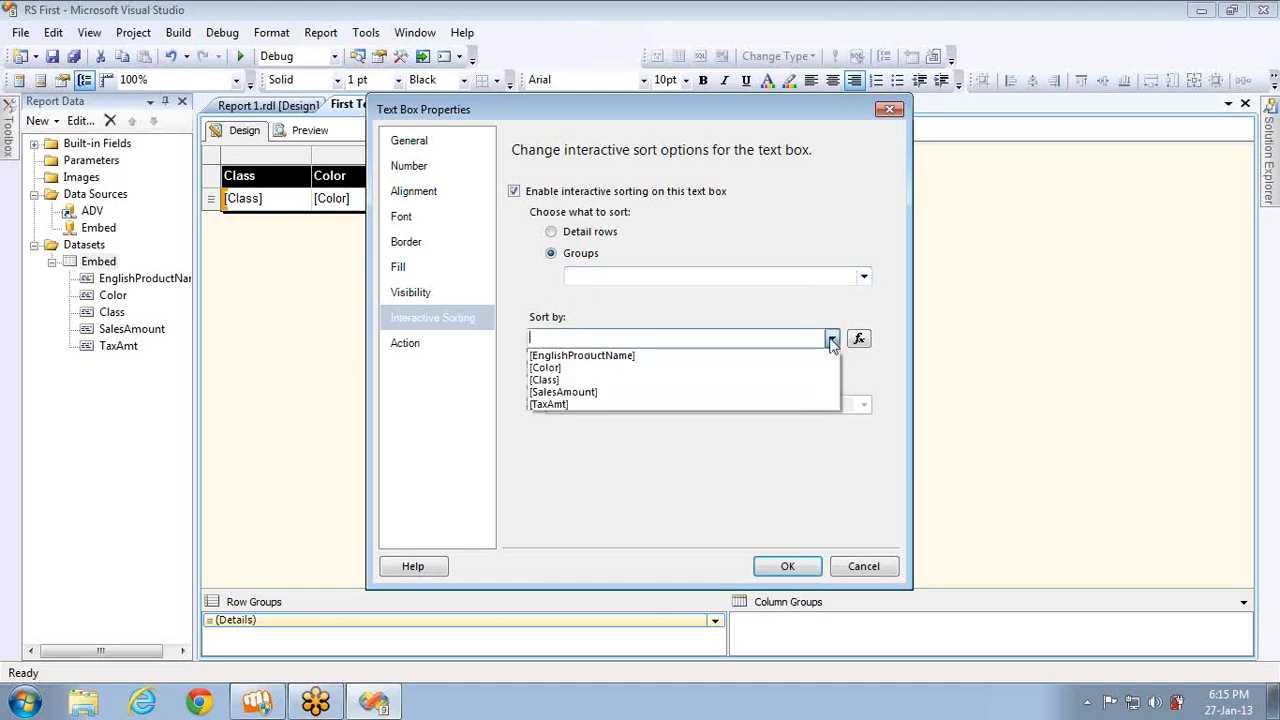
- Set the EnglishProductName detail text box to sort detail rows by [EnglishProductName] and apply the properties
click(551, 233)
click(551, 232)
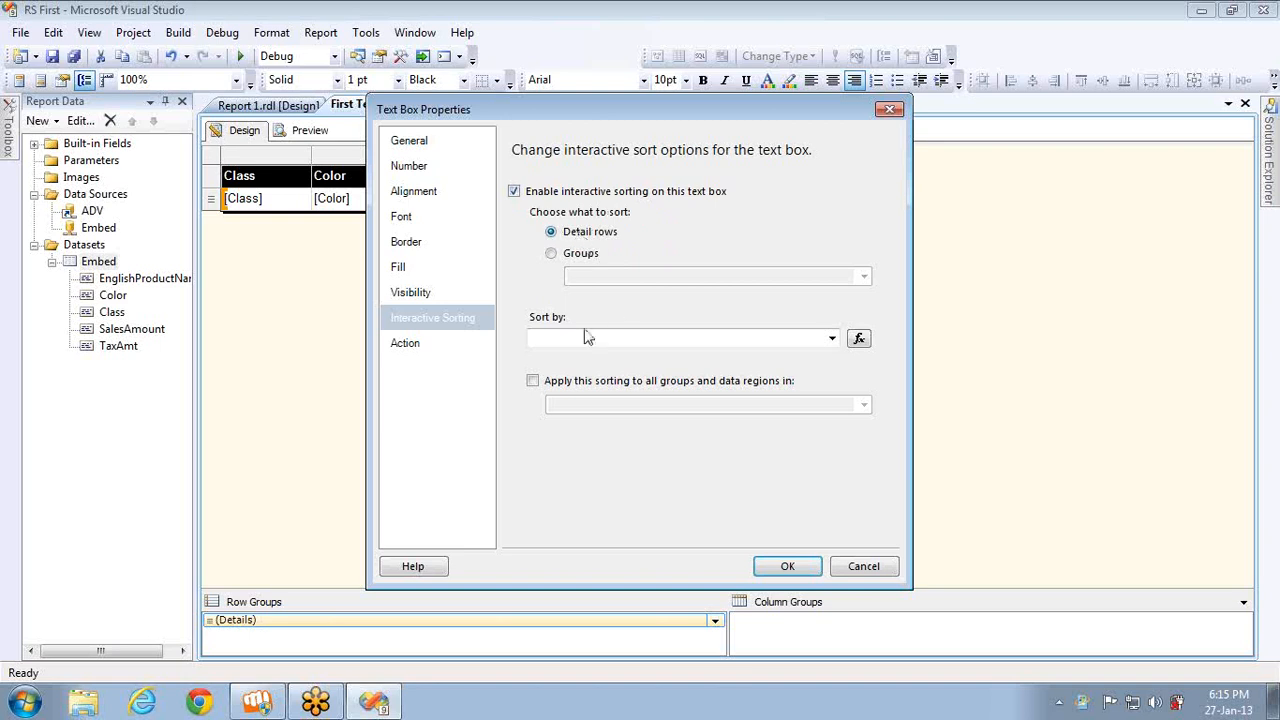
click(833, 339)
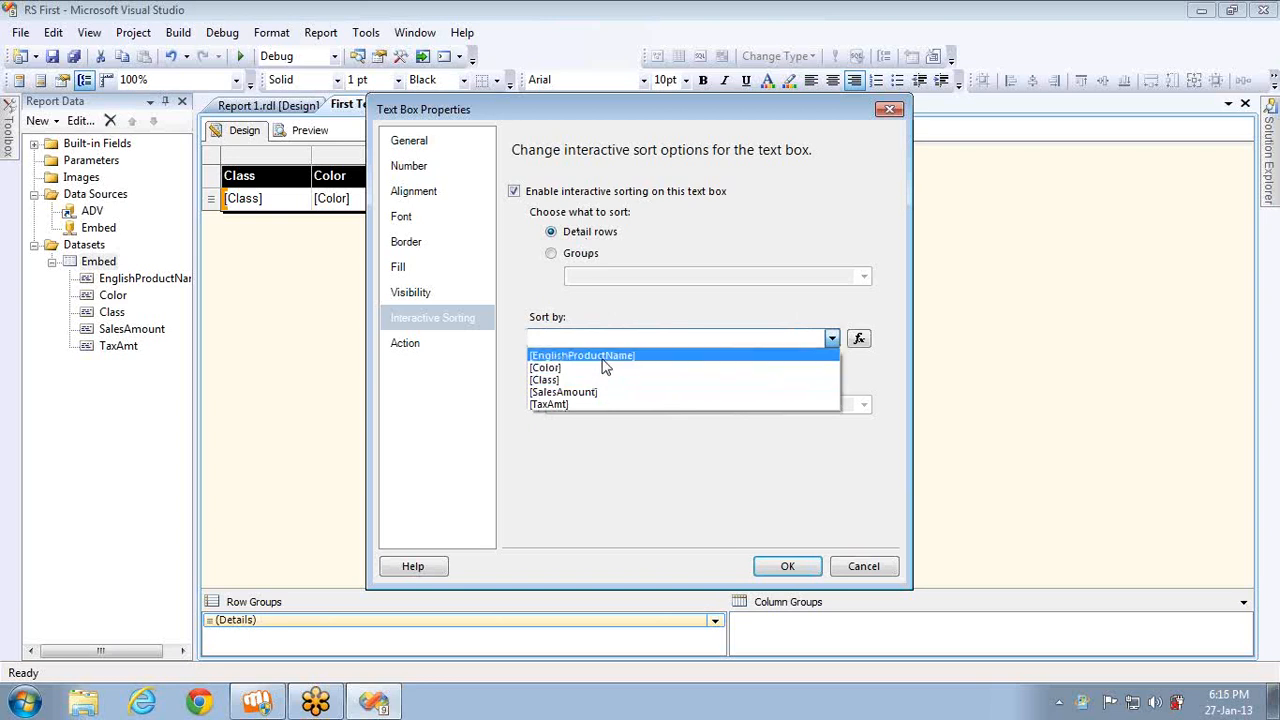
click(604, 357)
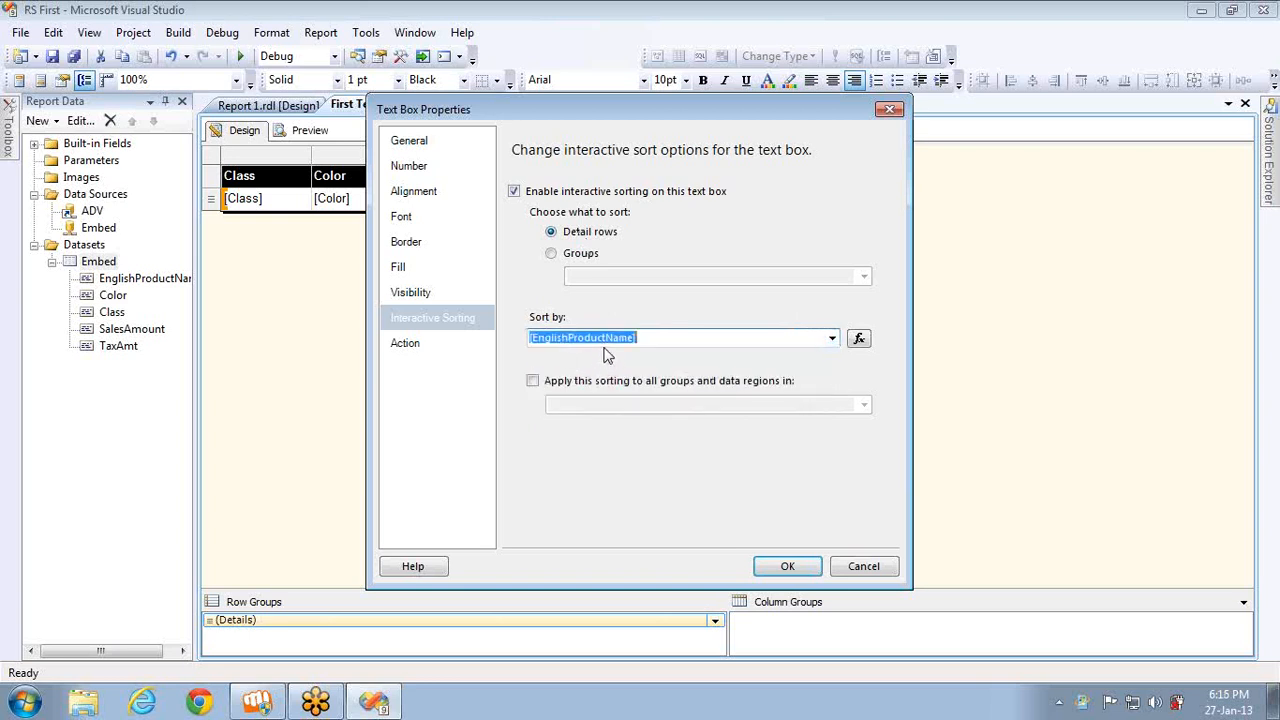
click(789, 566)
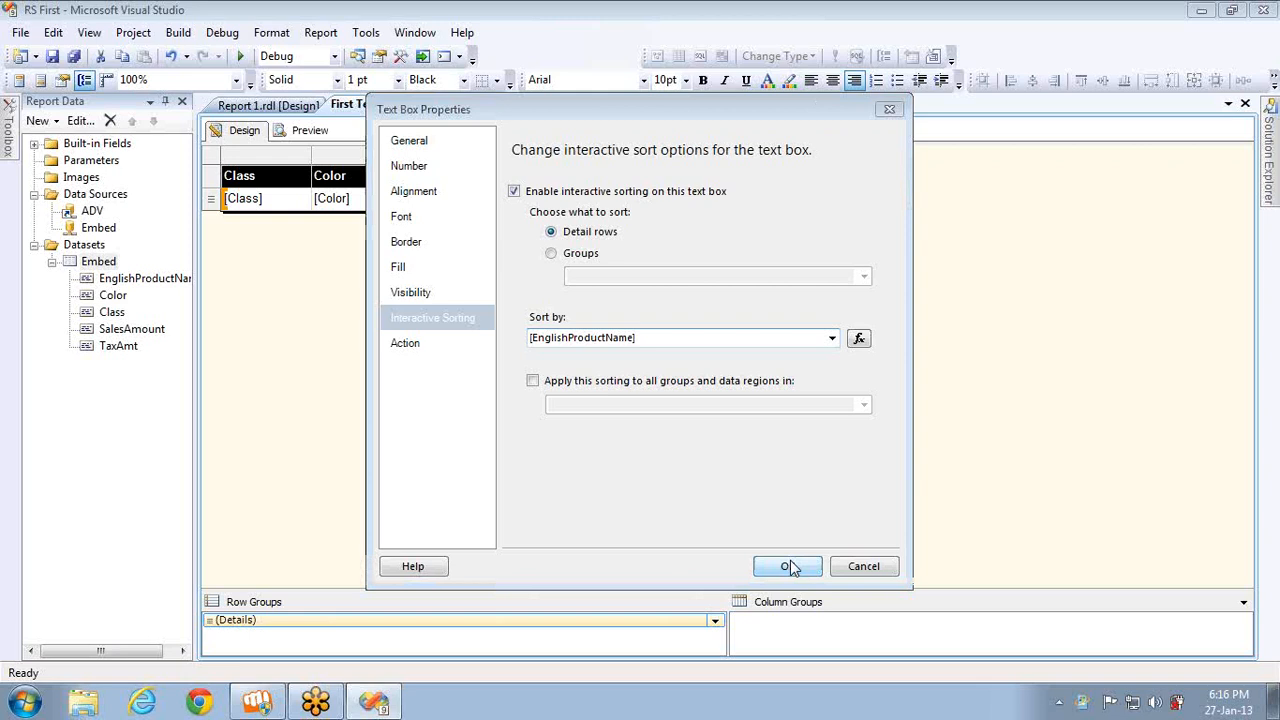
- Preview the report and try the interactive sort control in the first Products detail row
click(310, 130)
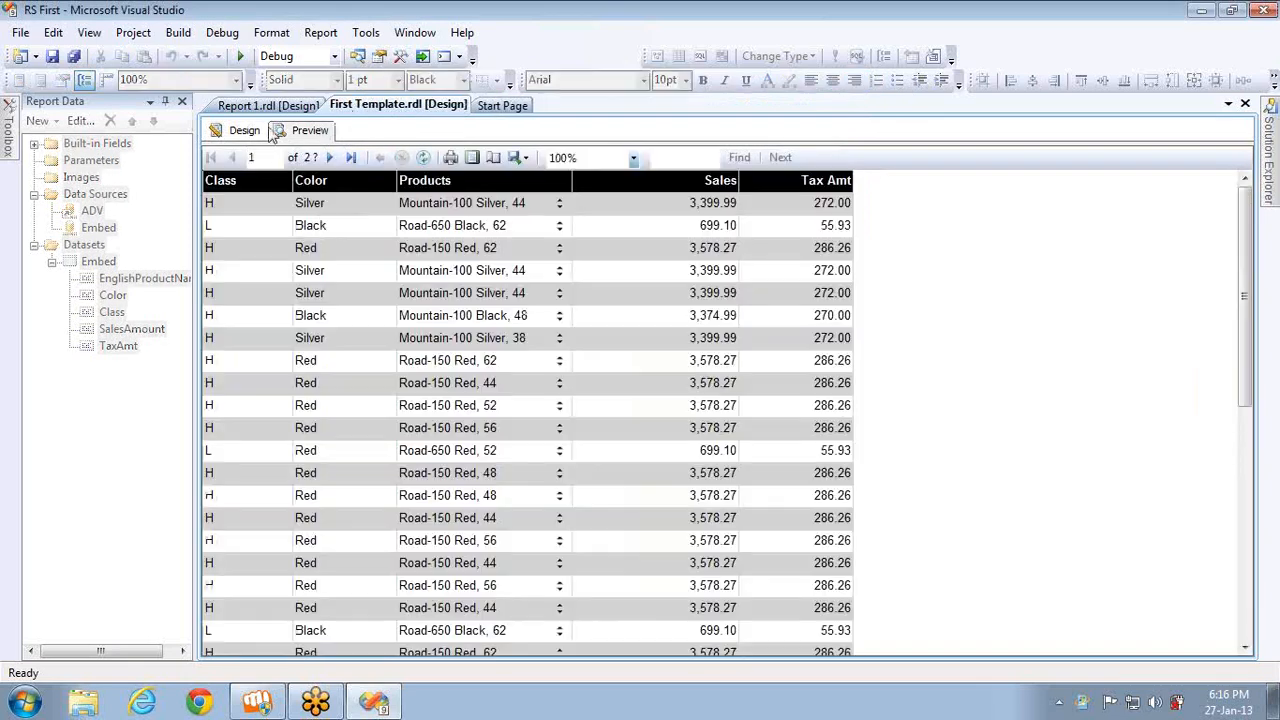
click(562, 213)
click(562, 213)
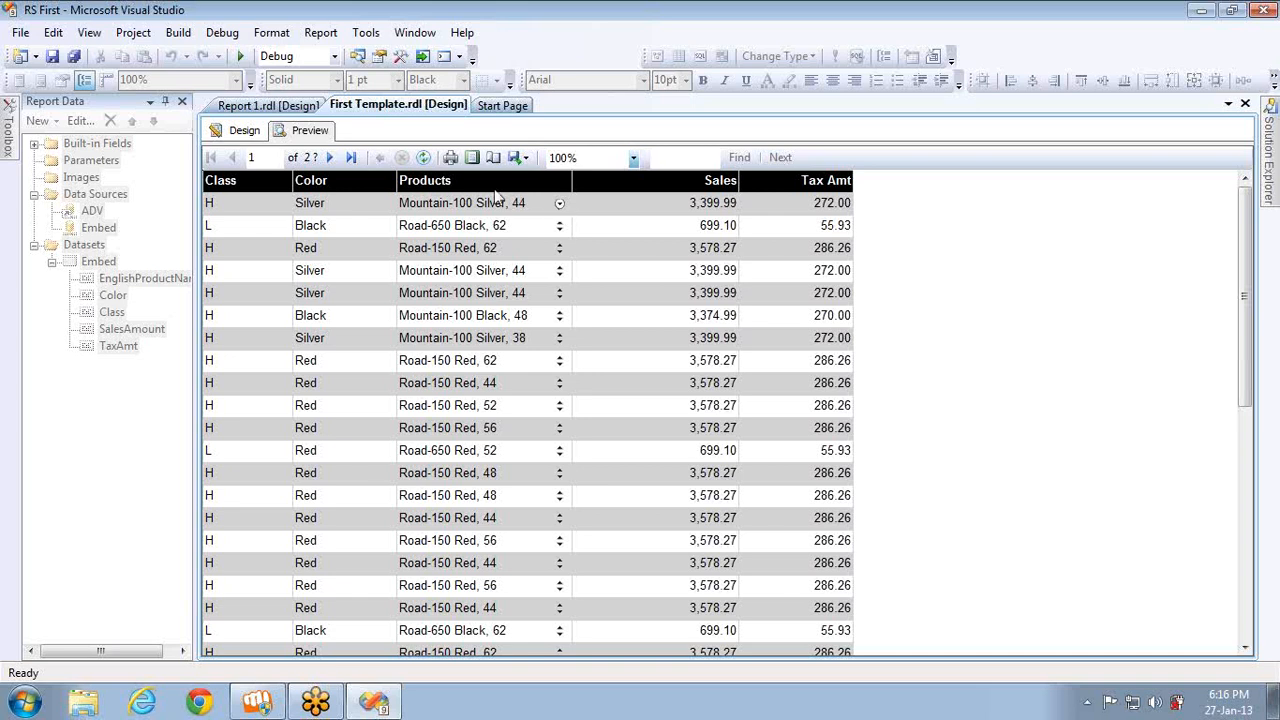
- Enable interactive sorting on the Products header text box in the report design, sorting detail rows by [EnglishProductName]
click(244, 130)
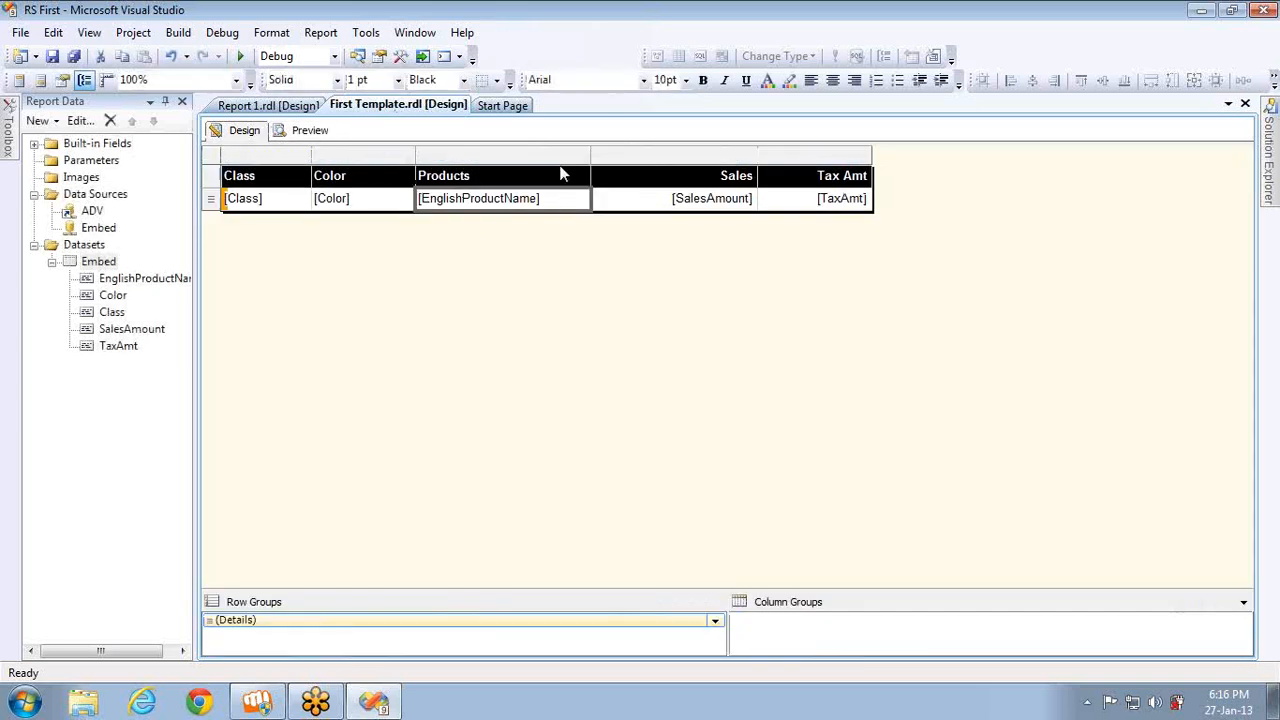
right_click(534, 184)
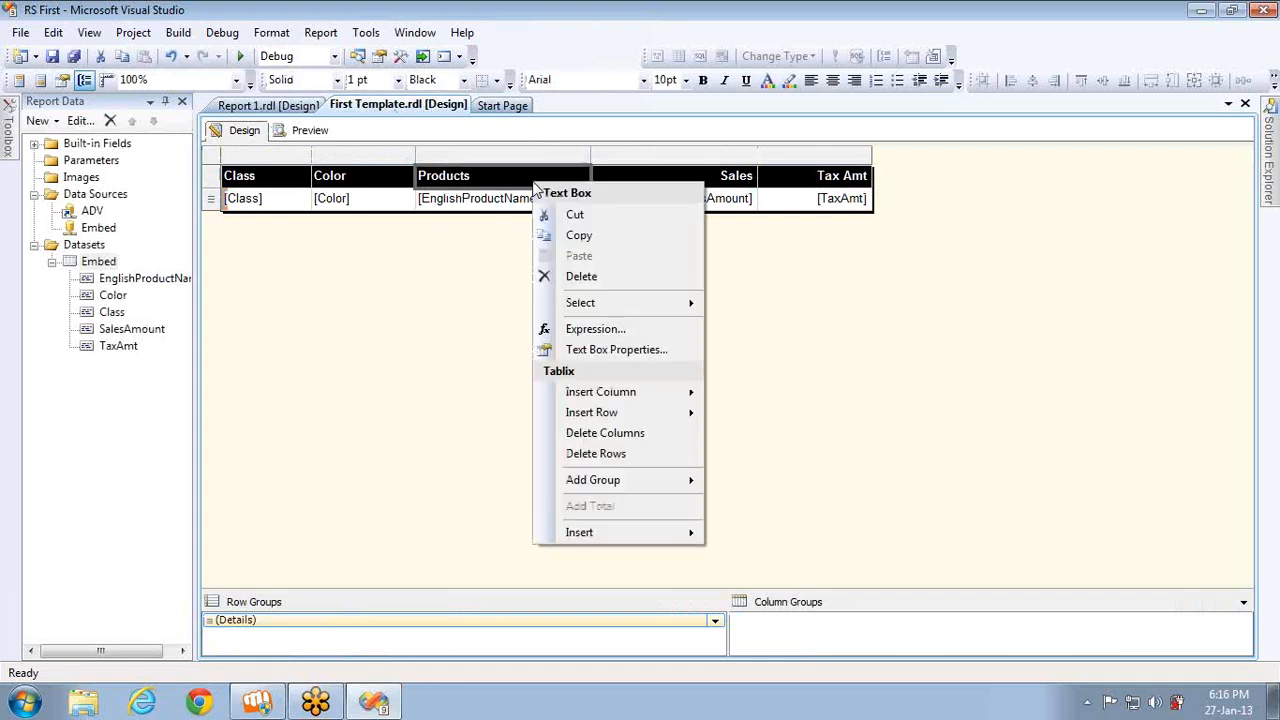
click(592, 350)
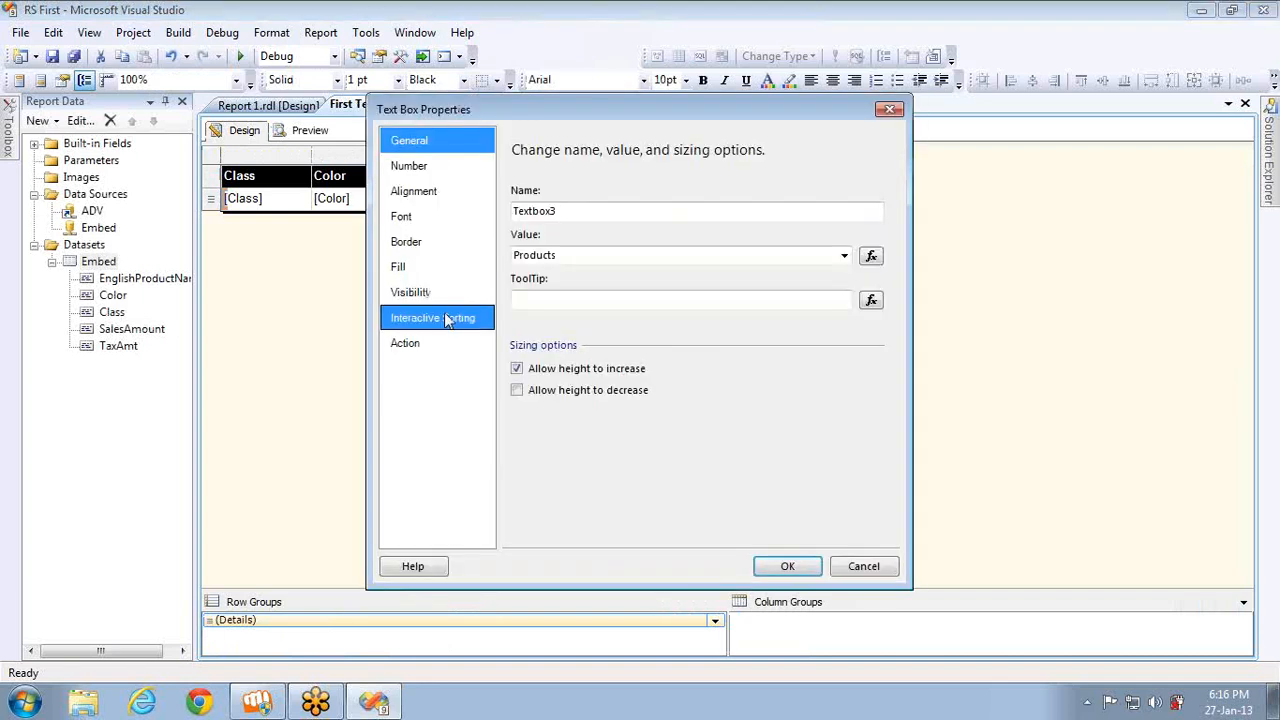
click(423, 318)
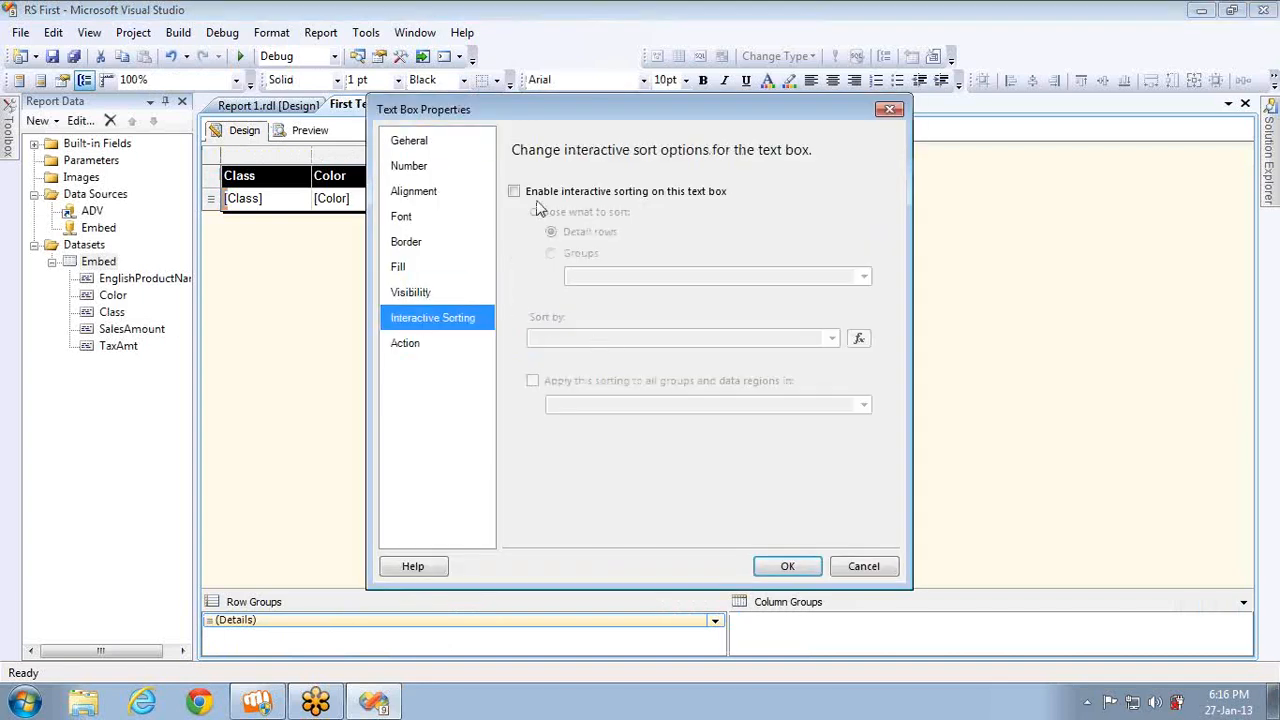
click(514, 191)
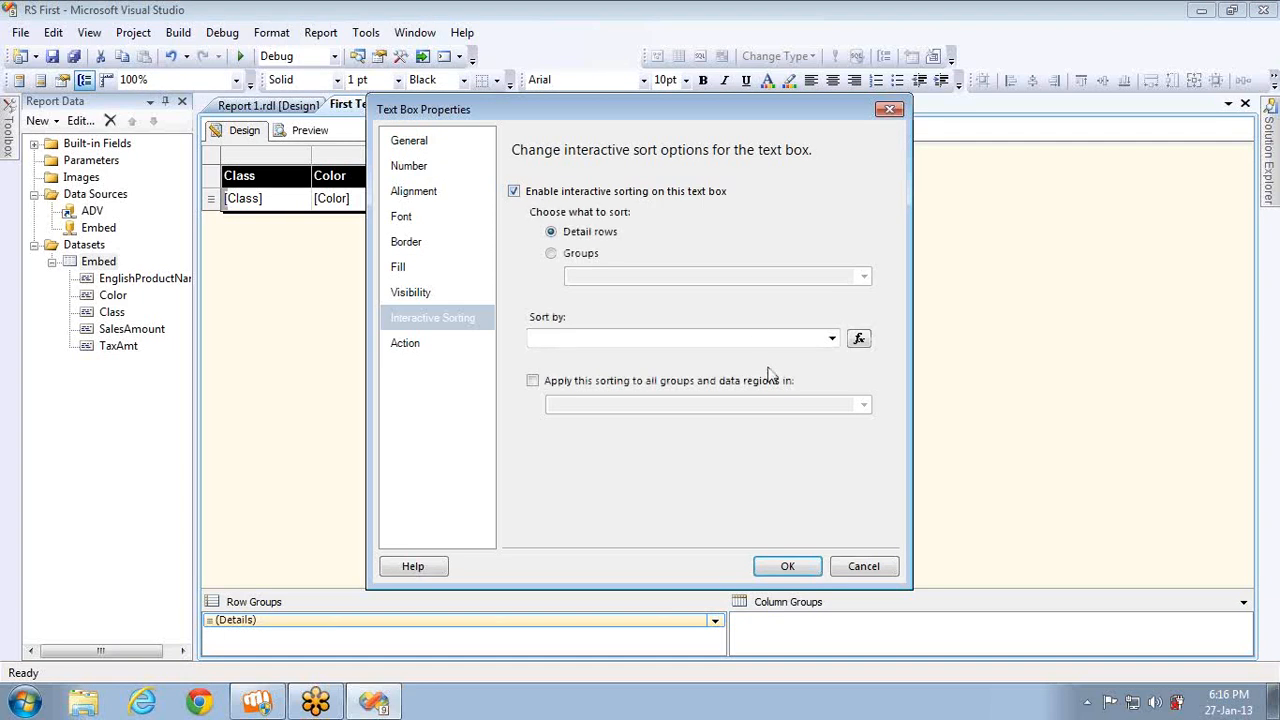
click(832, 338)
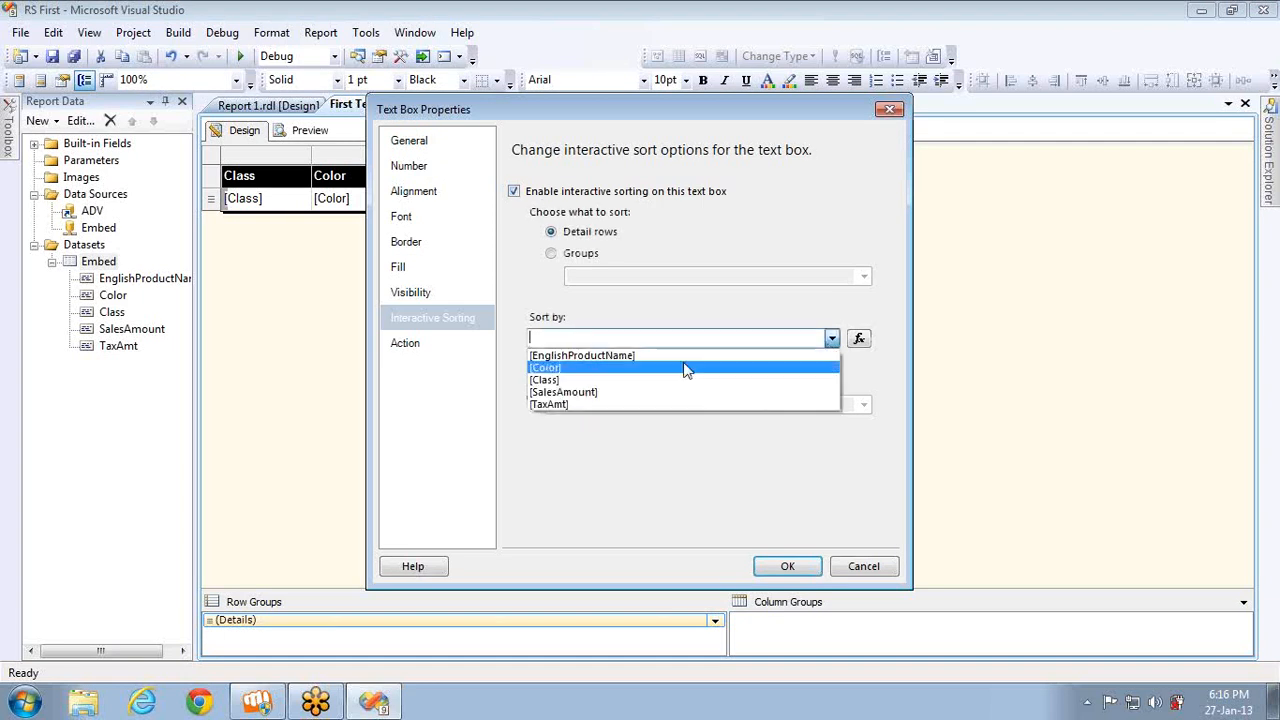
click(588, 356)
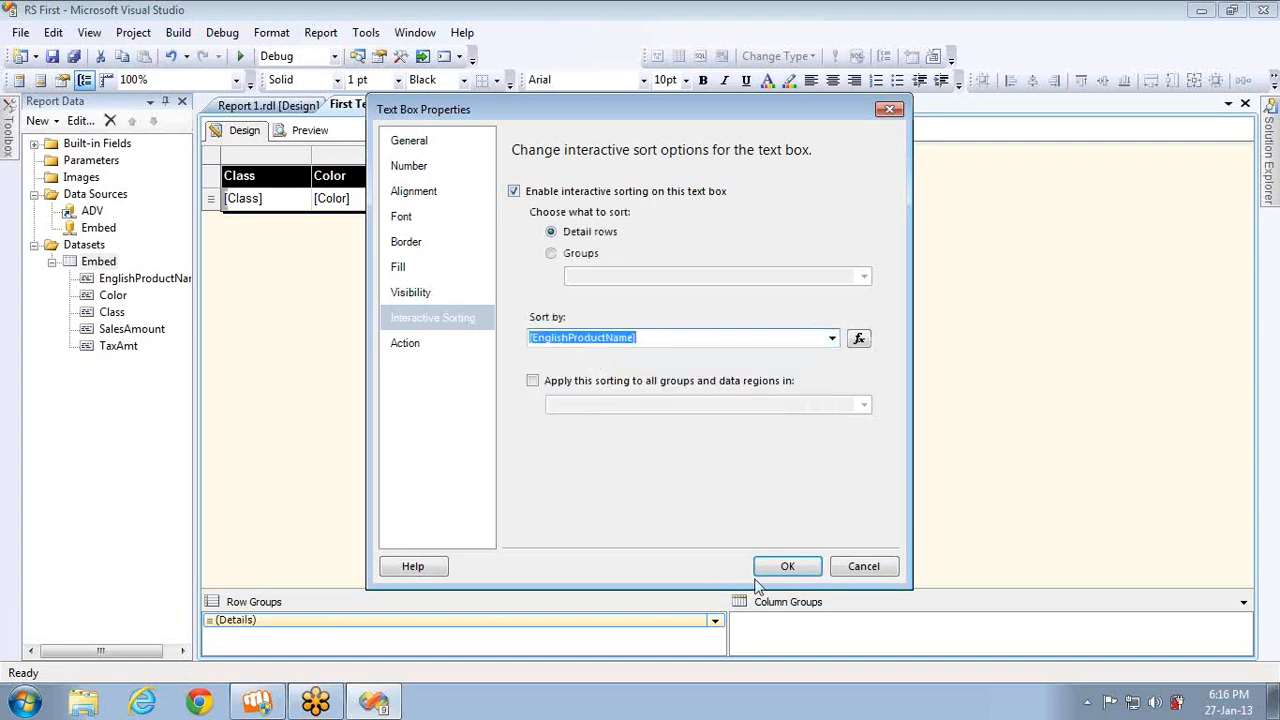
click(785, 565)
- Preview the report and use the Products header's interactive sort in ascending and descending order
click(312, 133)
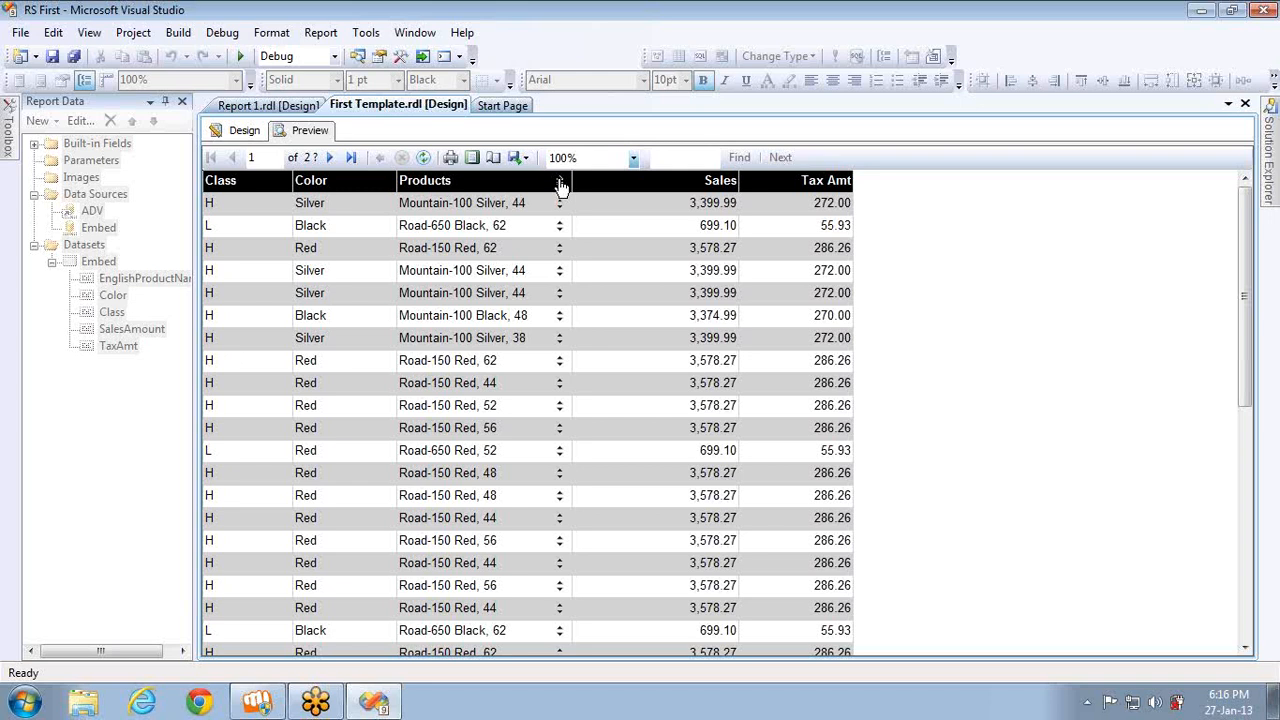
click(560, 184)
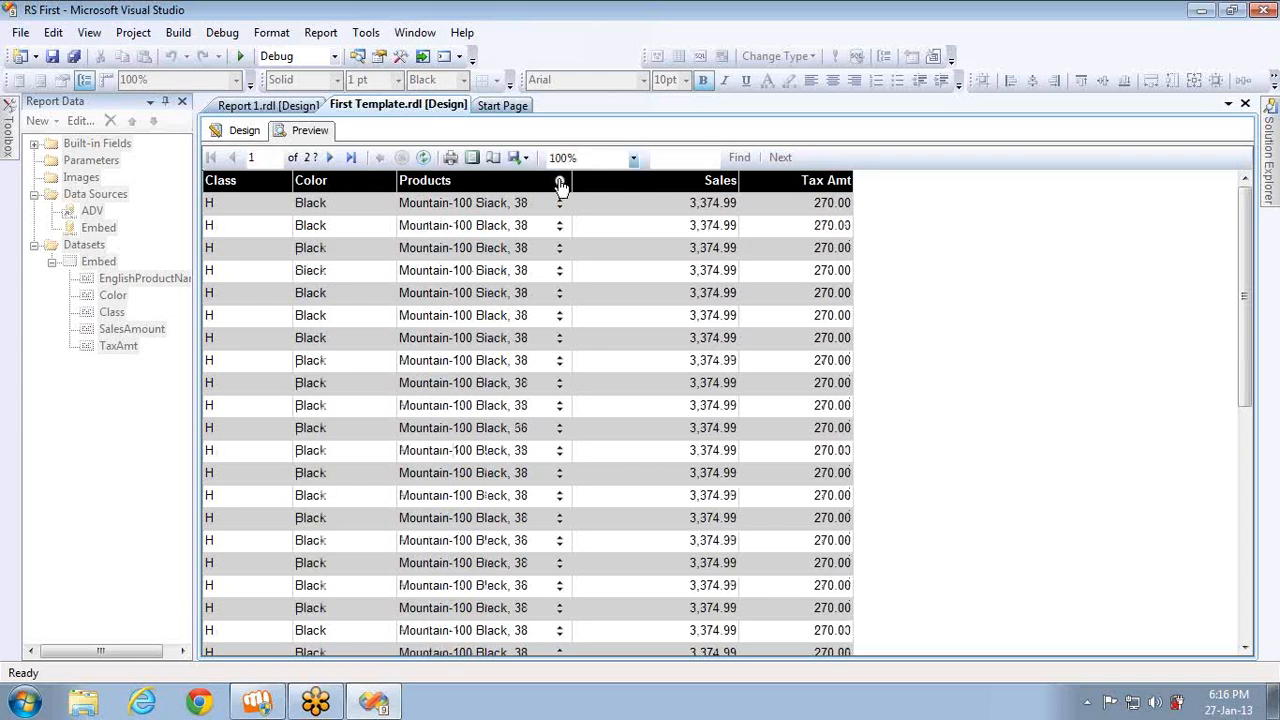
click(560, 184)
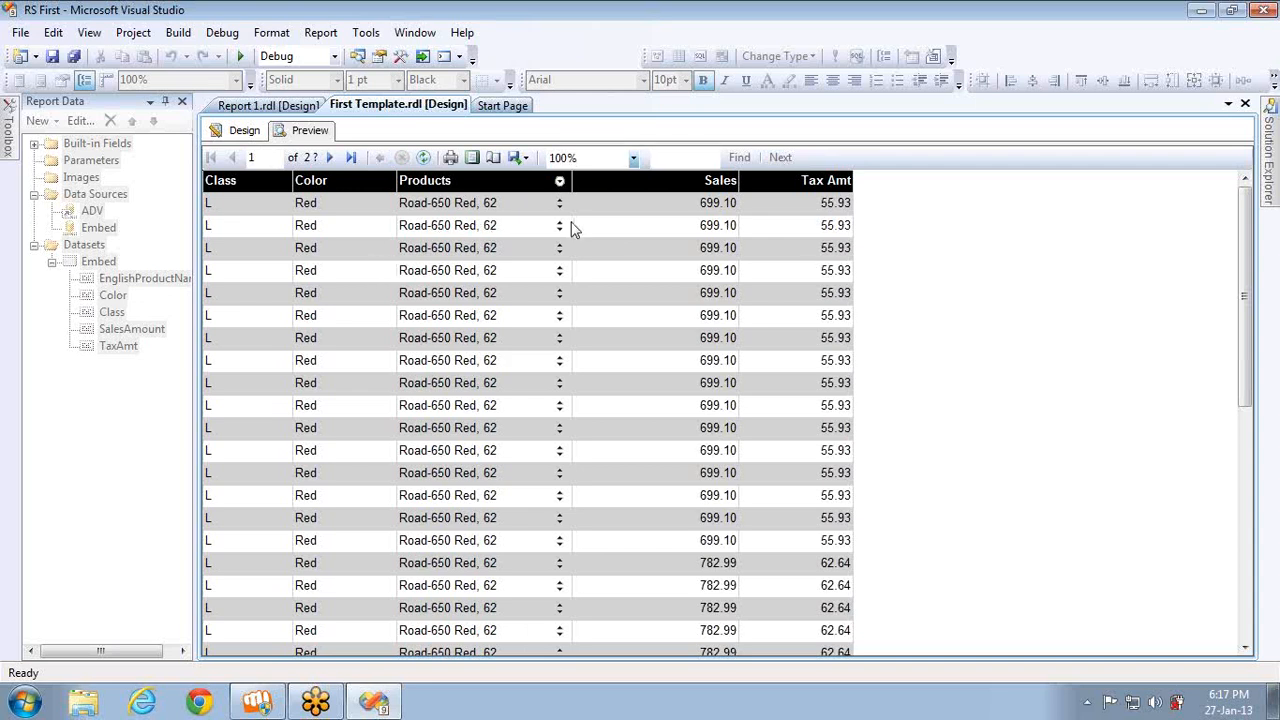
- Disable interactive sorting on the EnglishProductName detail text box in the report design and apply the change
click(243, 130)
click(556, 198)
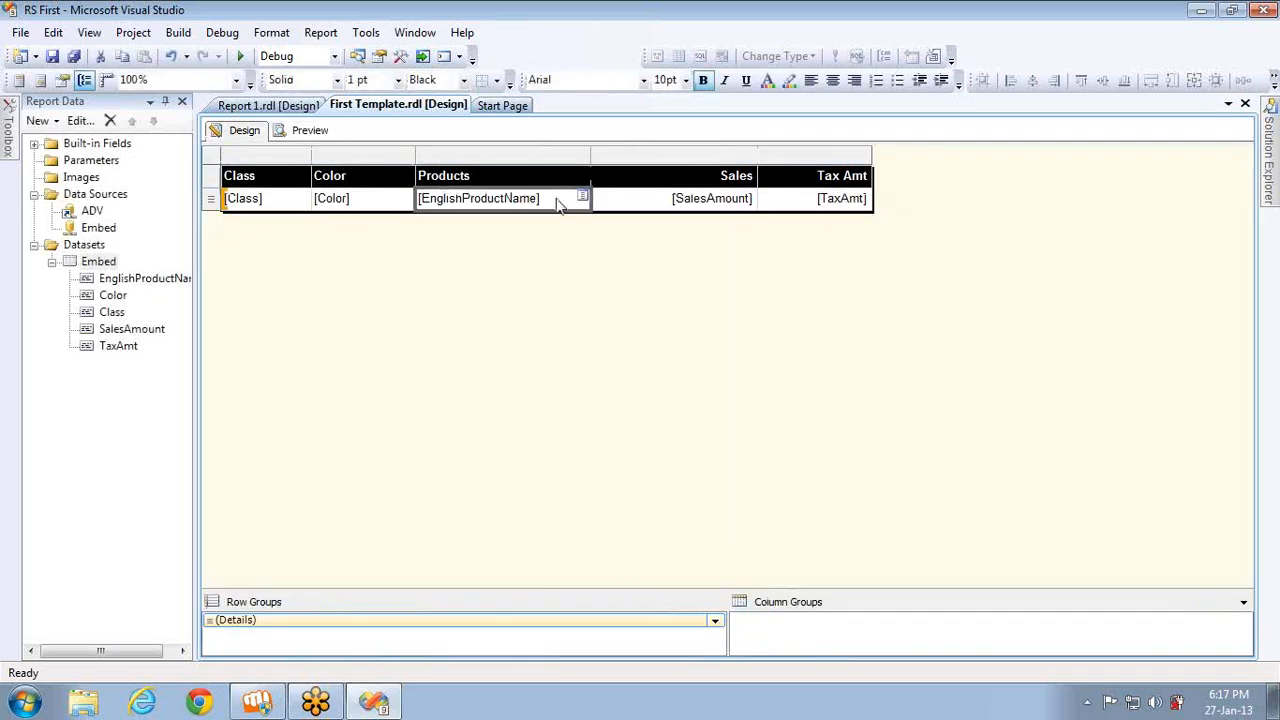
right_click(556, 198)
click(622, 367)
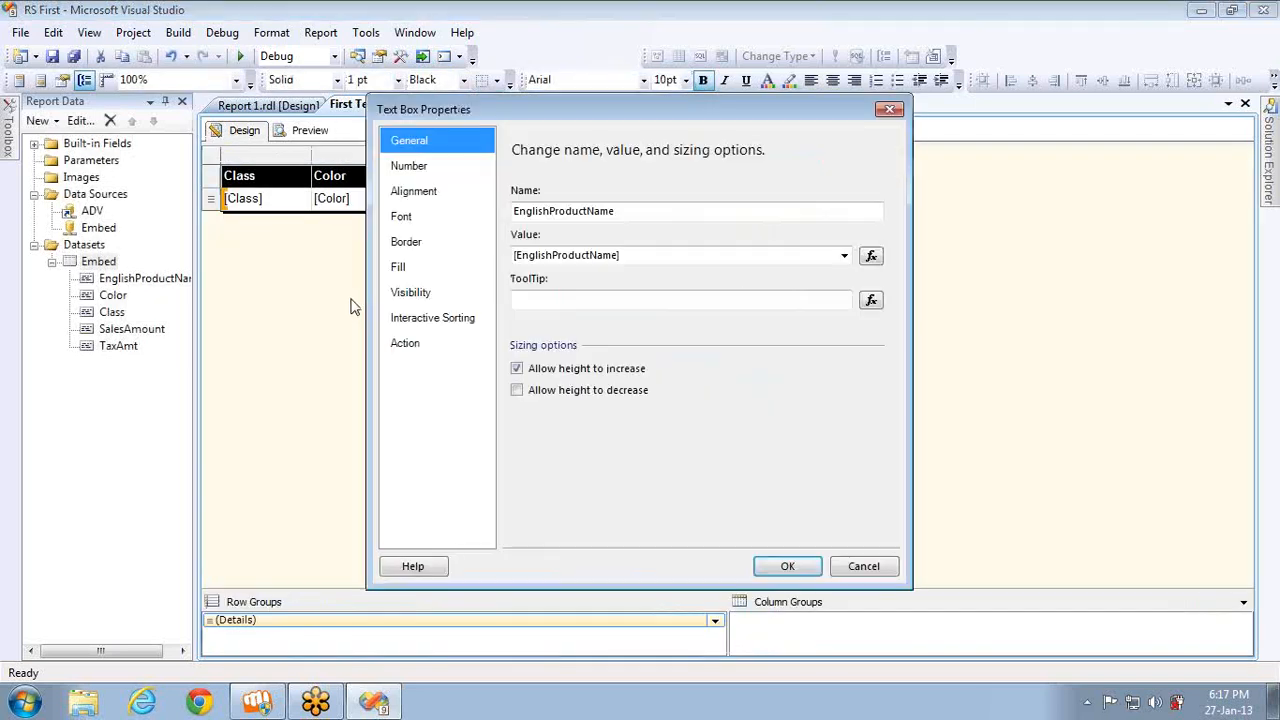
click(405, 320)
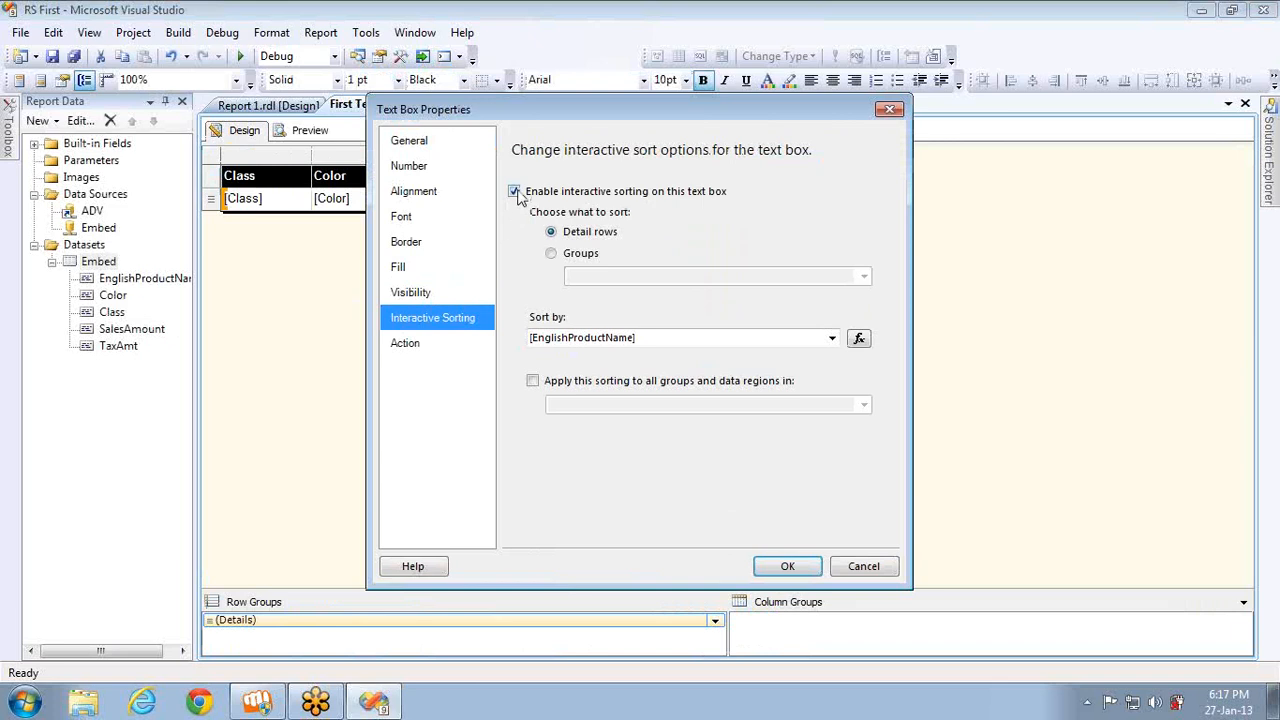
click(514, 191)
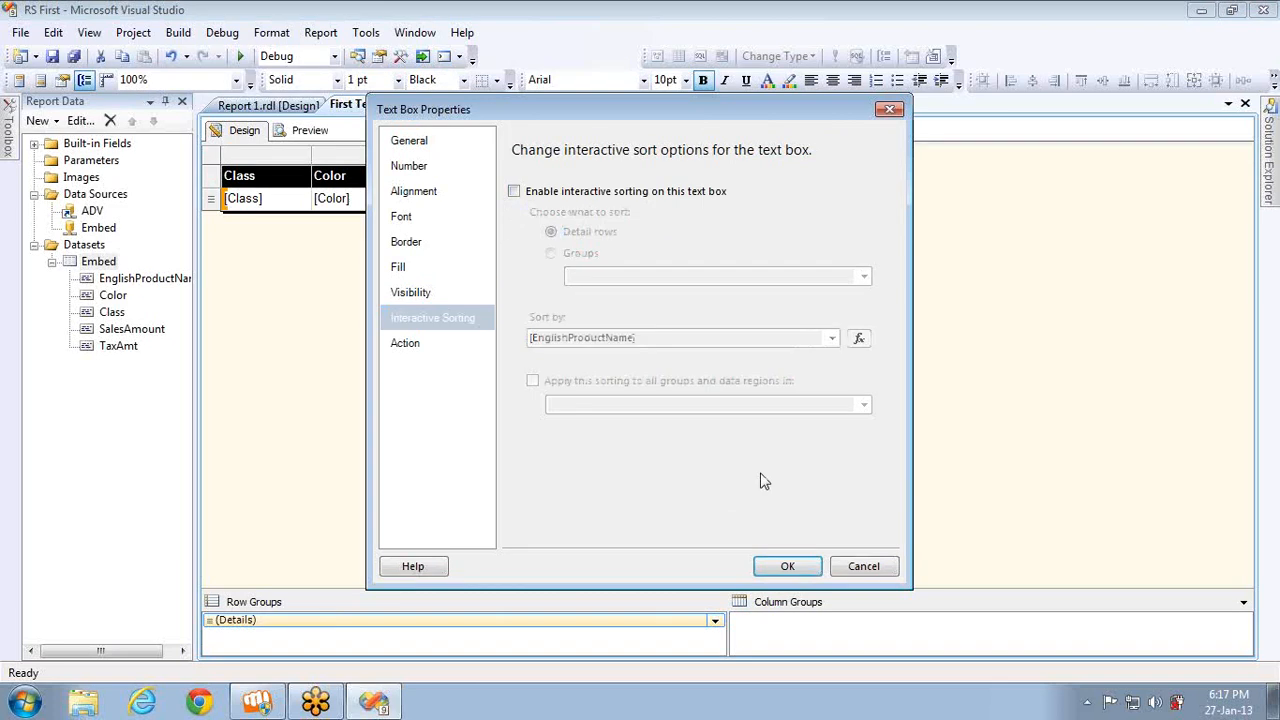
click(788, 566)
- Change the Products header text box's interactive sort field to [Color] and apply it
click(567, 175)
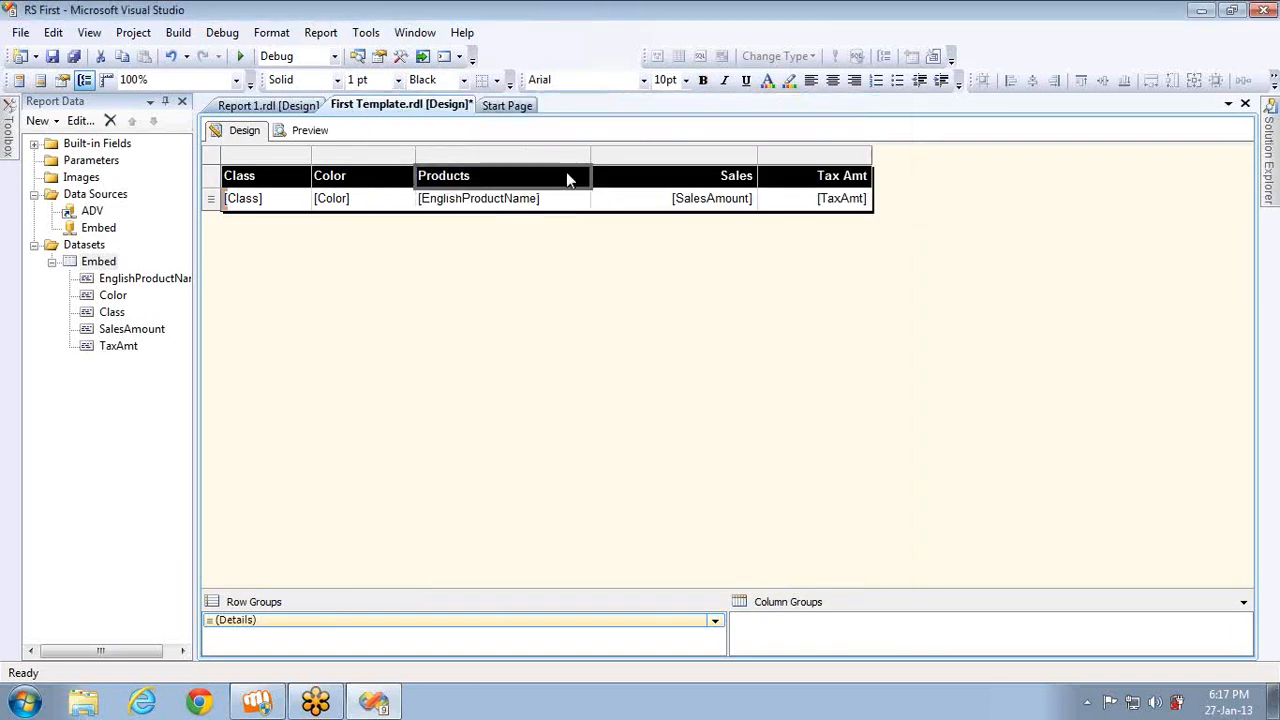
right_click(567, 175)
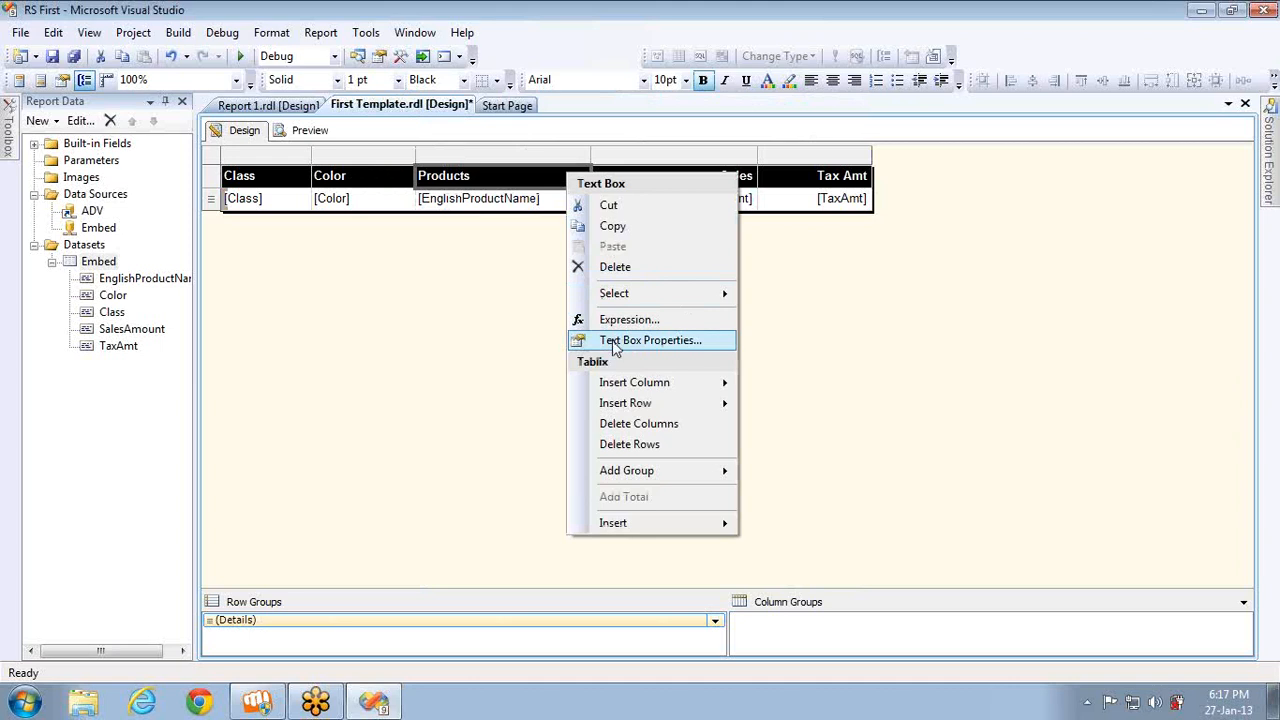
click(614, 345)
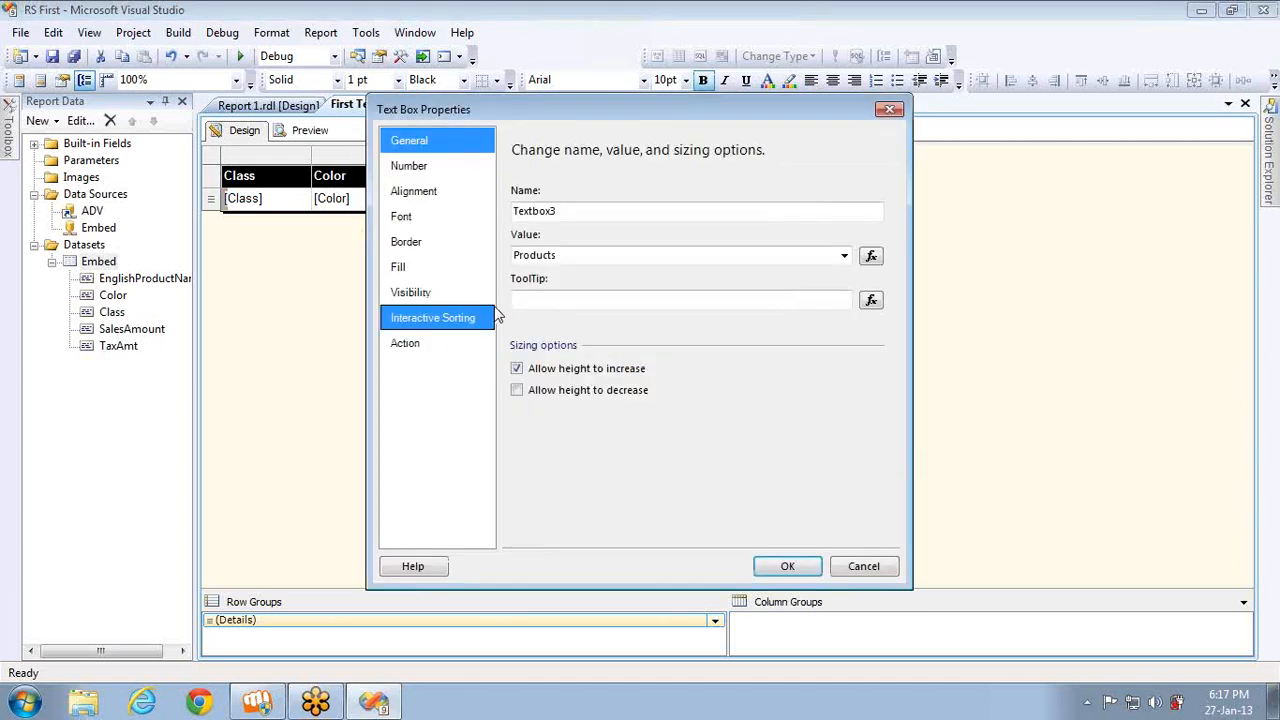
click(455, 320)
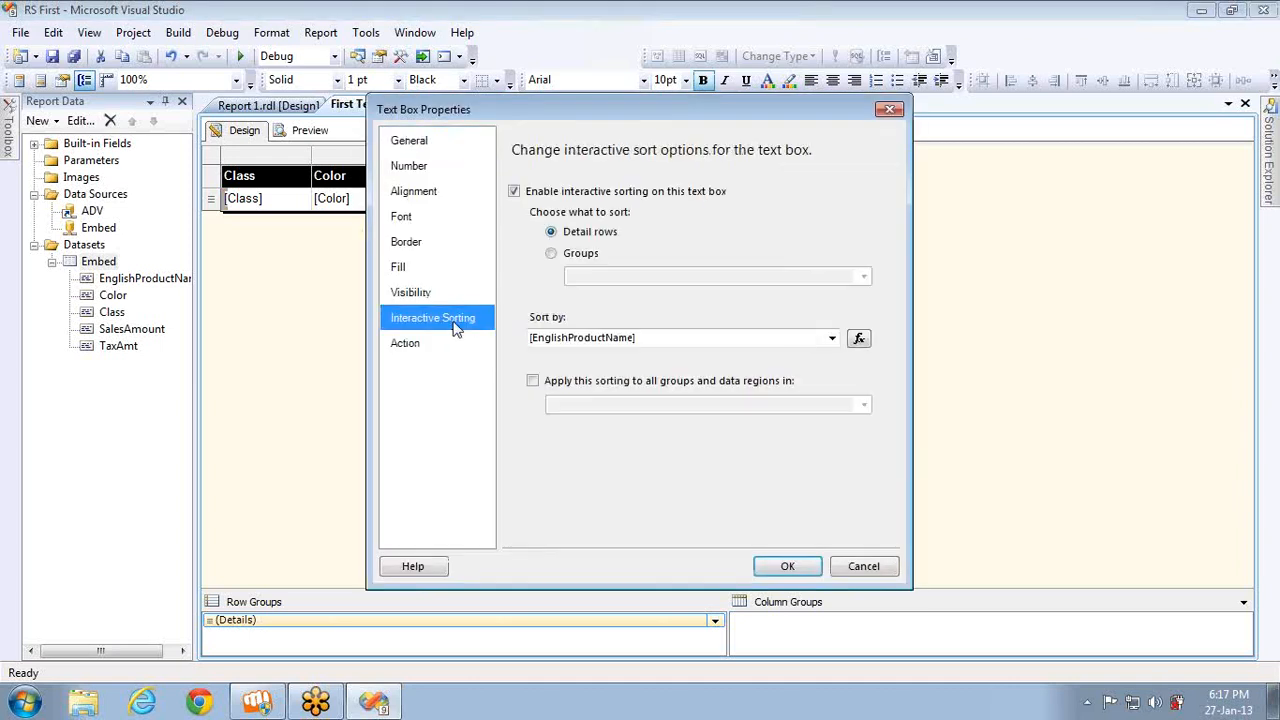
click(832, 338)
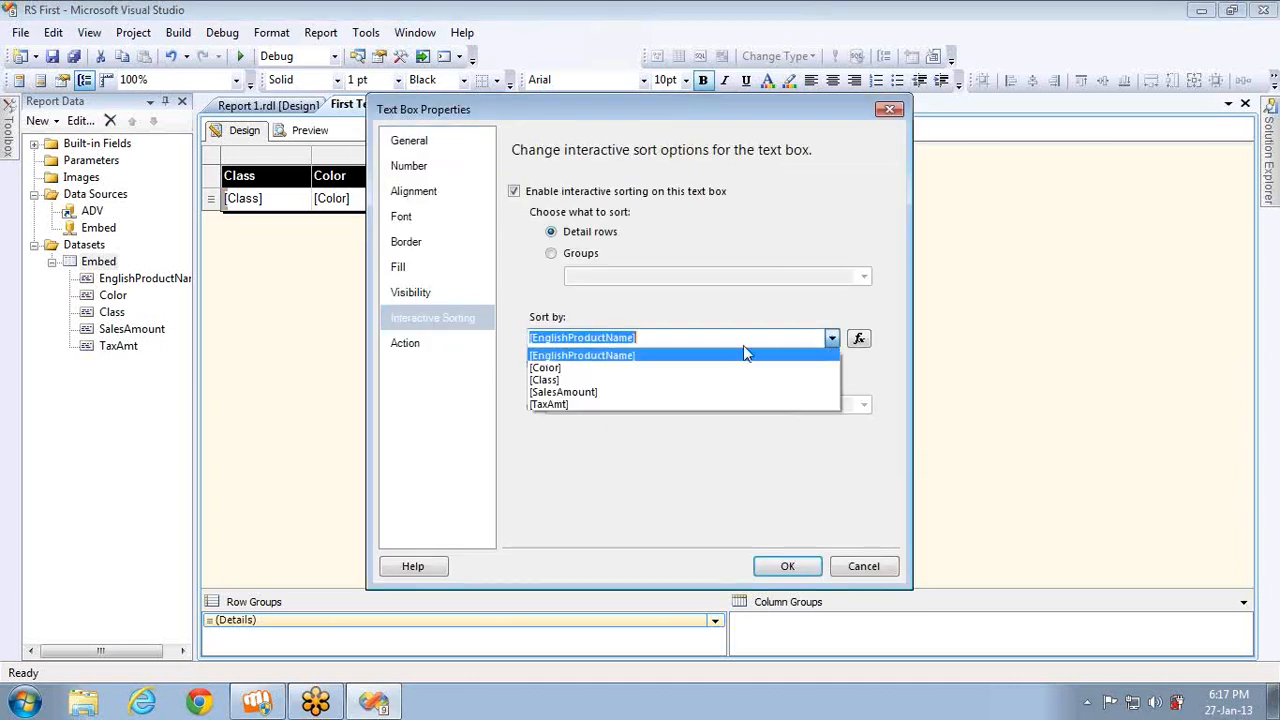
click(634, 368)
click(788, 566)
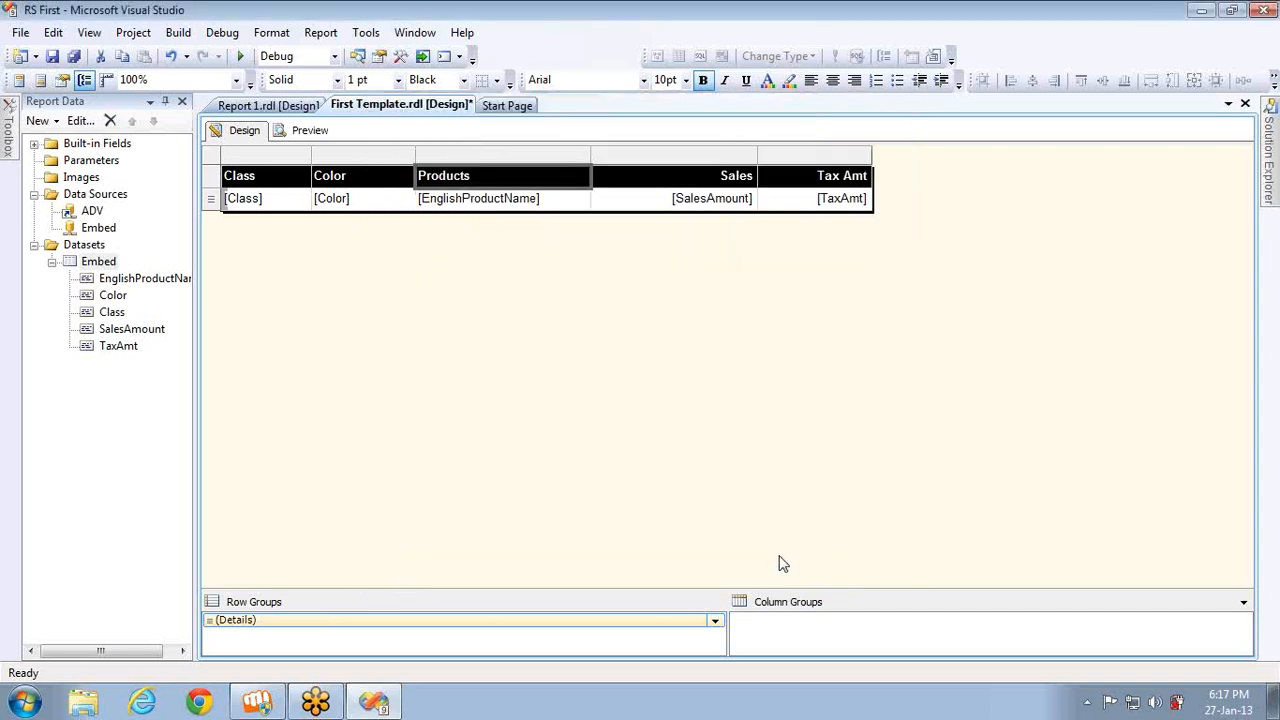
- Preview the report and sort its rows by color with the Products header's interactive sort control
click(312, 131)
click(559, 183)
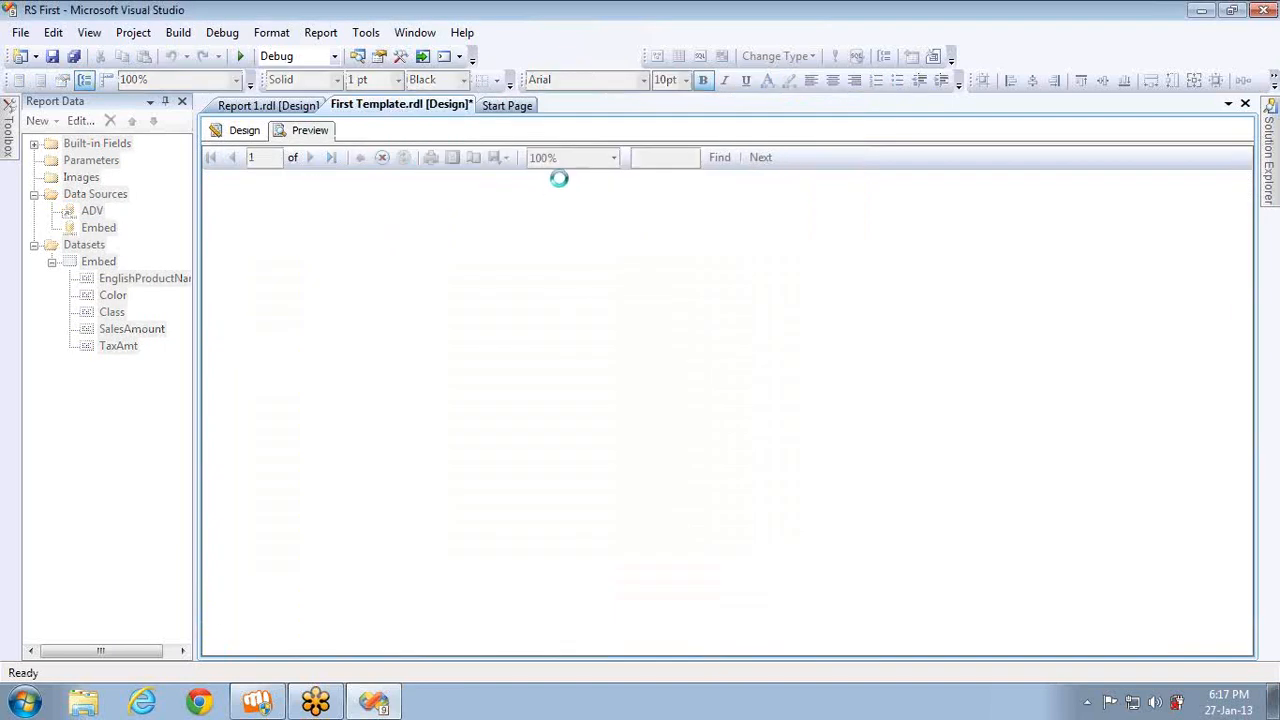
click(559, 183)
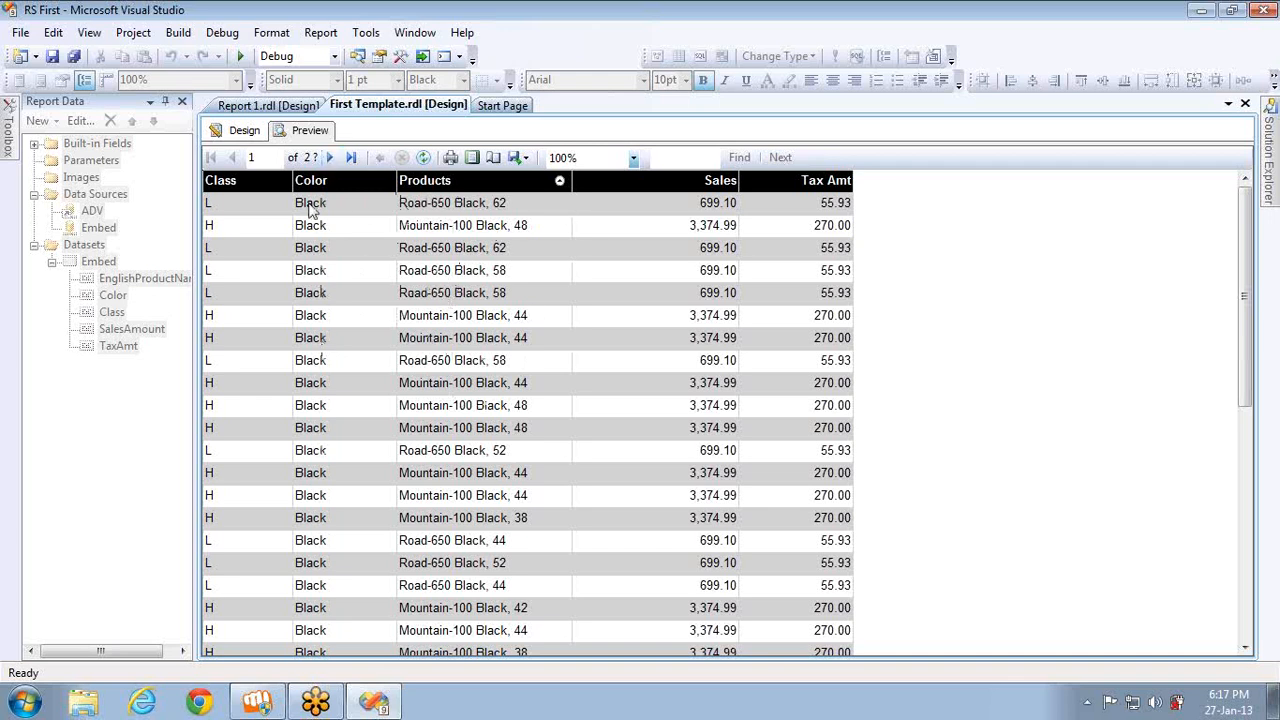
- Reverse the color sort order from the Products header in the preview and return to the report design
click(560, 183)
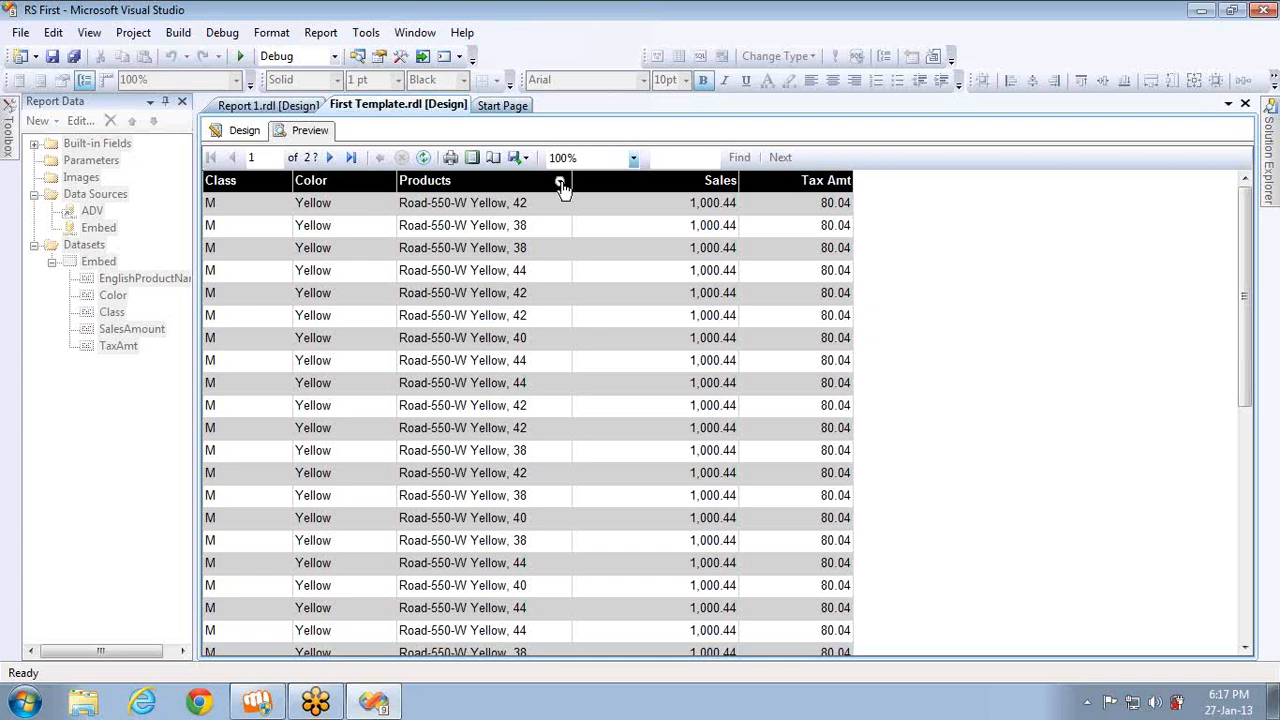
click(240, 133)
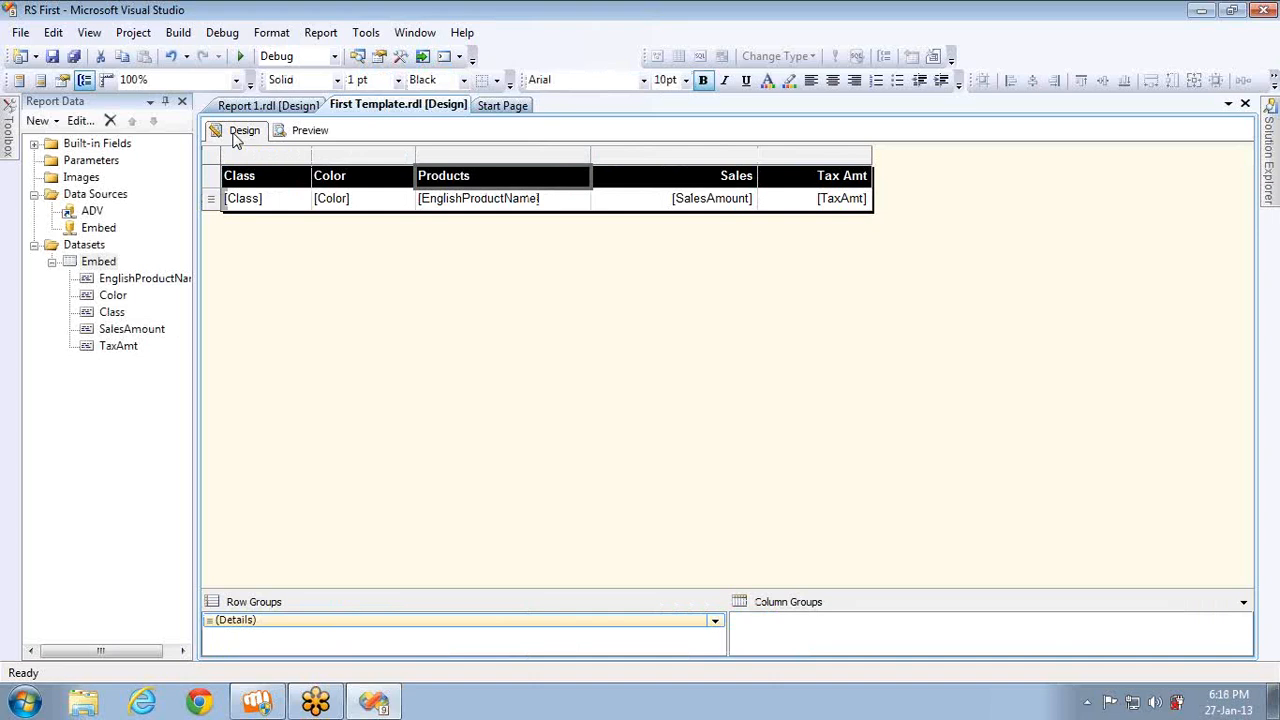
- Examine the Products header's option for applying its sorting to other groups and data regions, leave it disabled, and open its action options
right_click(545, 184)
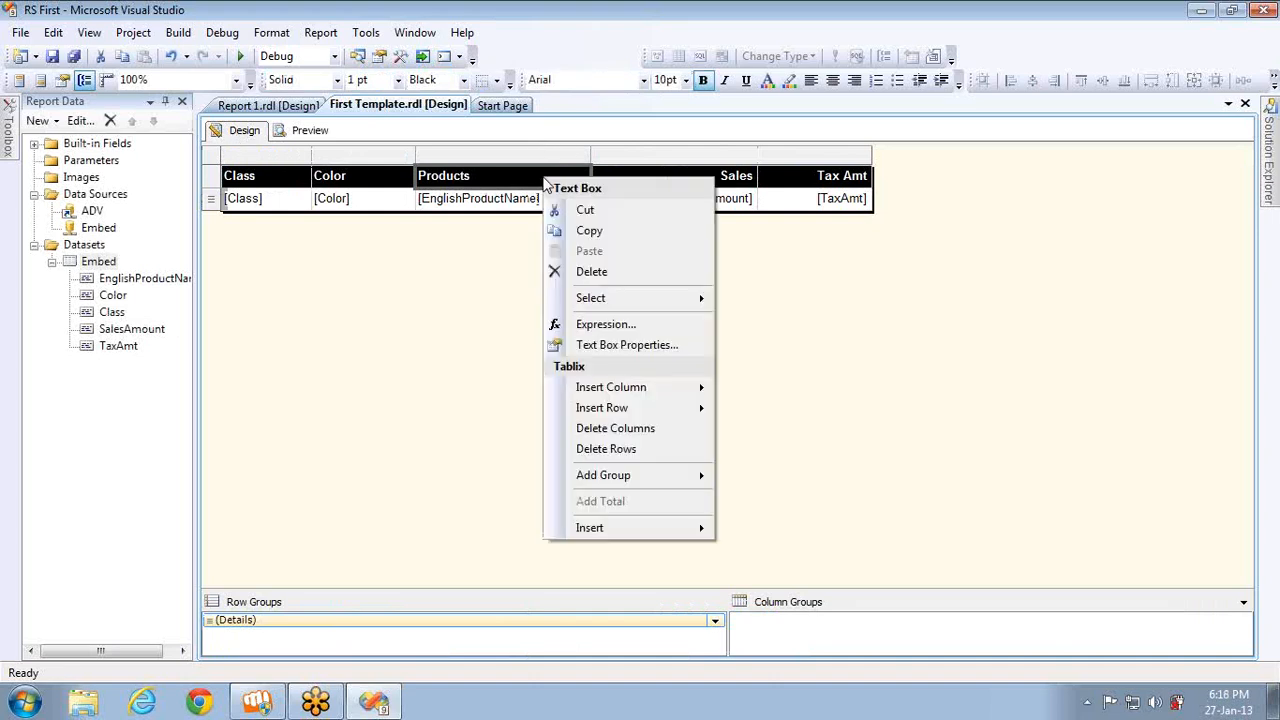
click(588, 346)
click(417, 312)
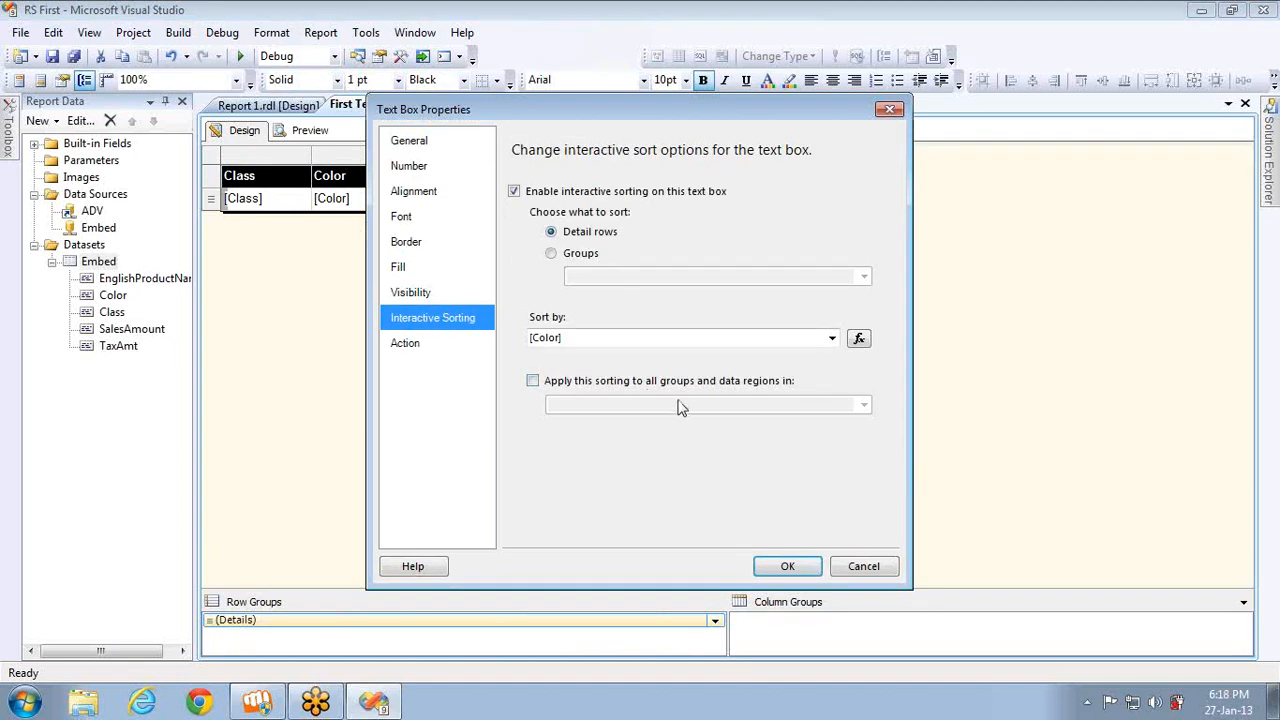
click(533, 381)
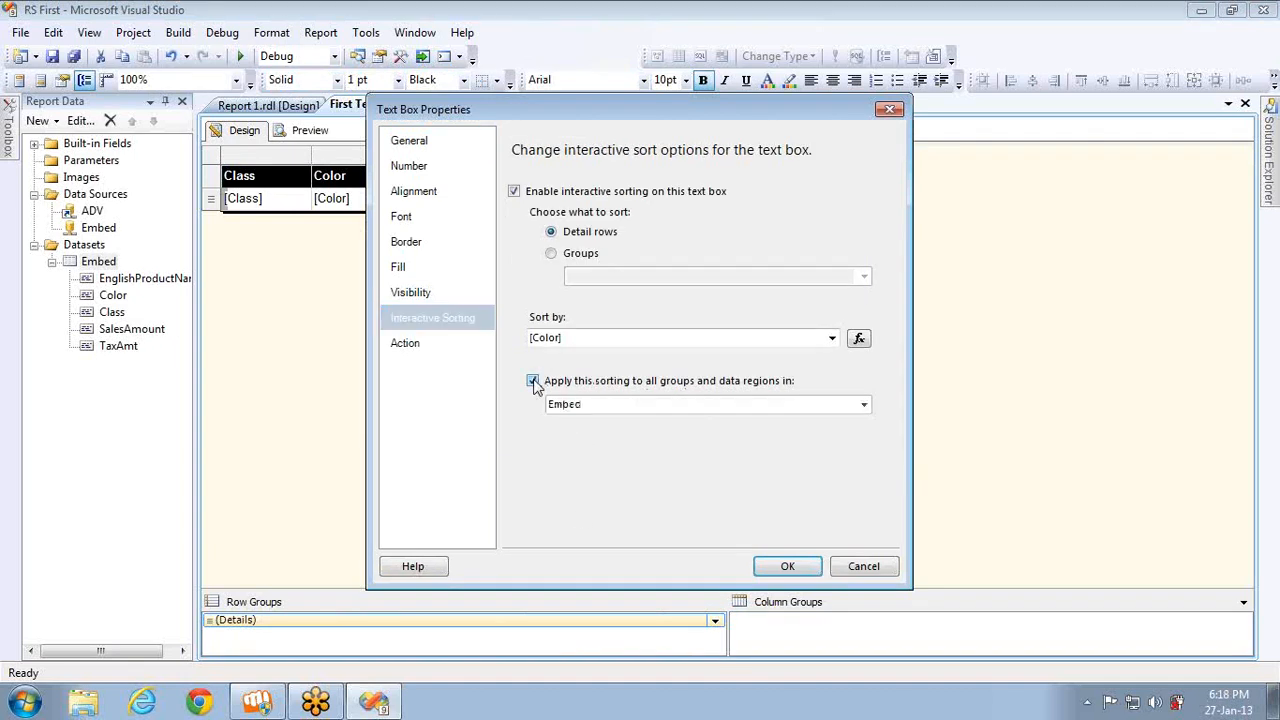
click(863, 405)
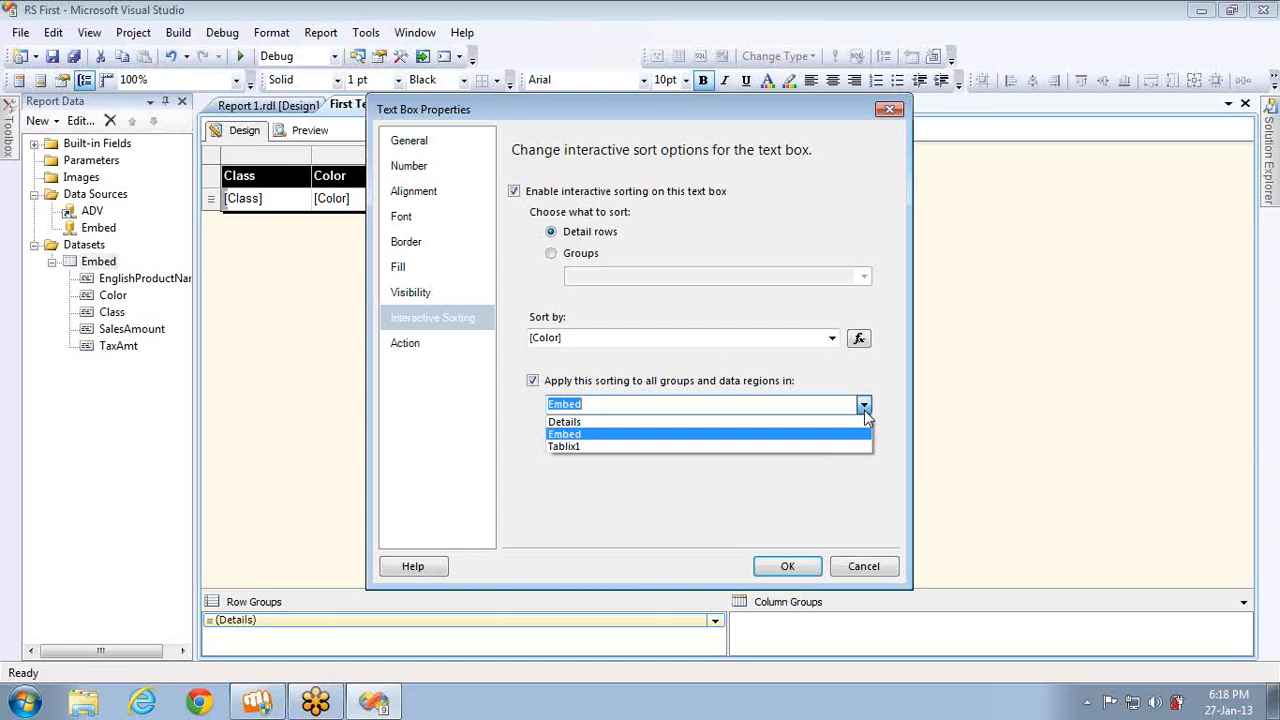
click(532, 384)
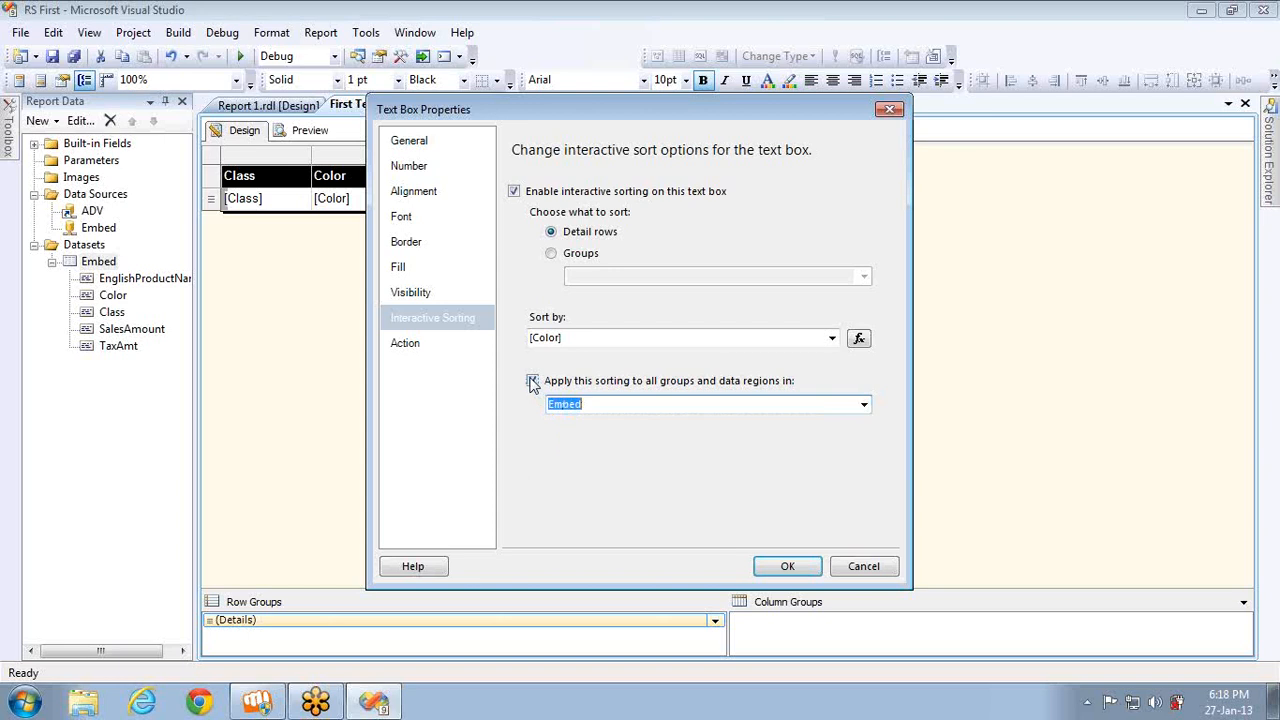
click(532, 382)
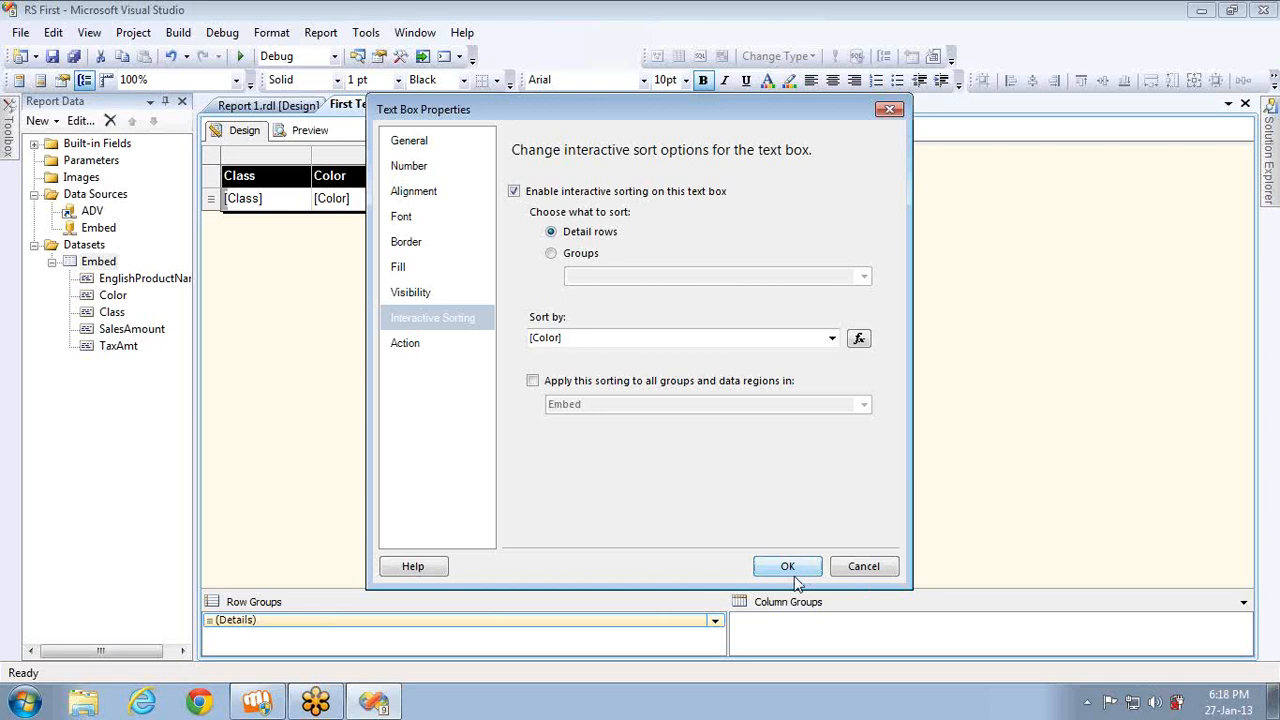
click(419, 344)
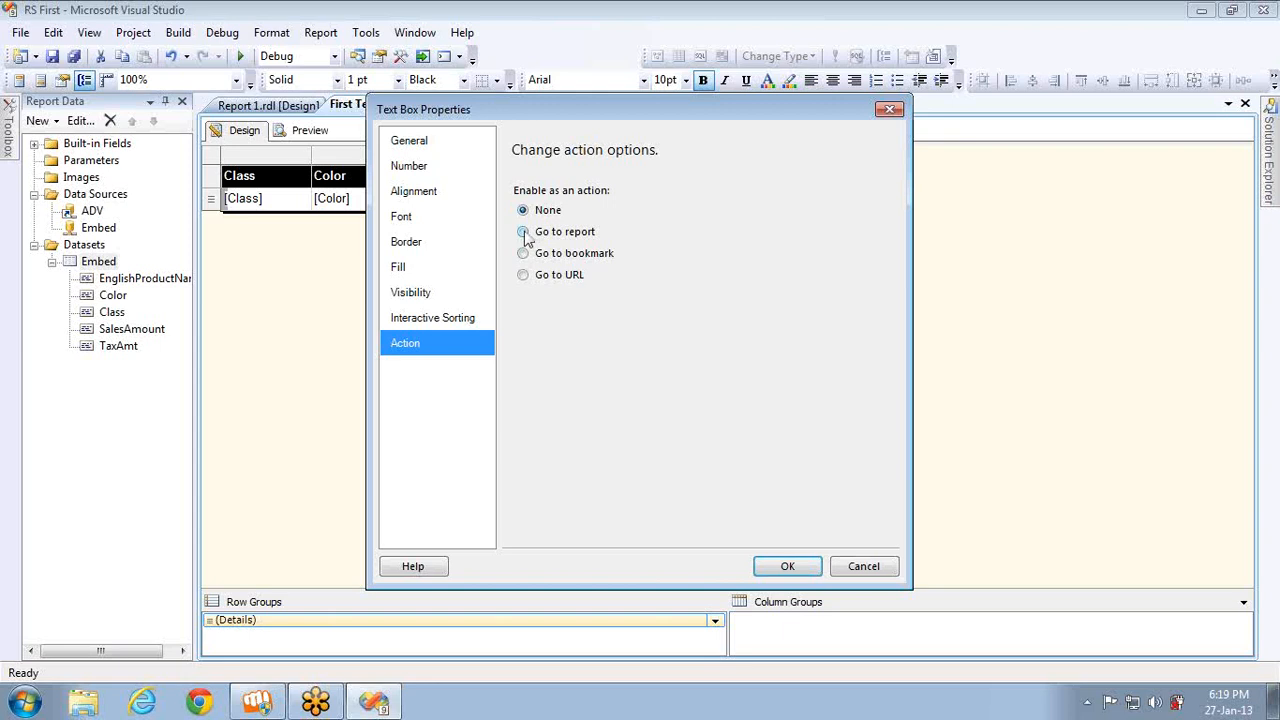
click(522, 274)
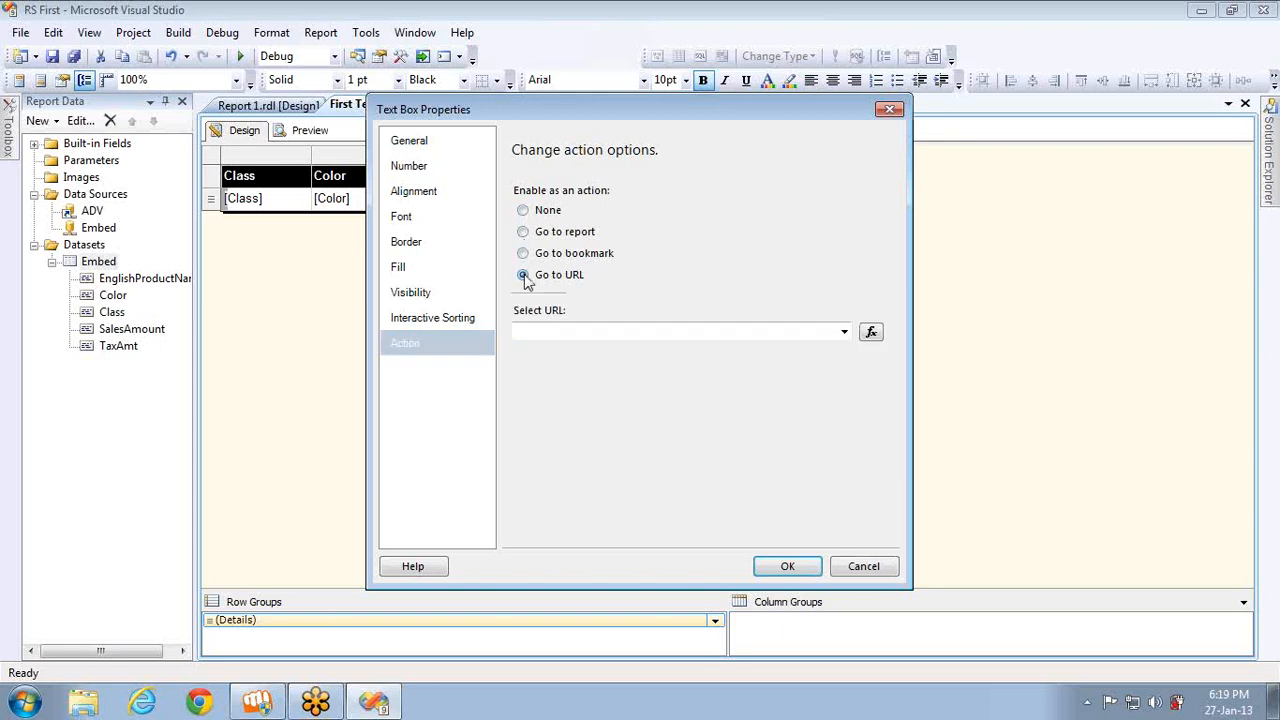
key(Up)
click(698, 331)
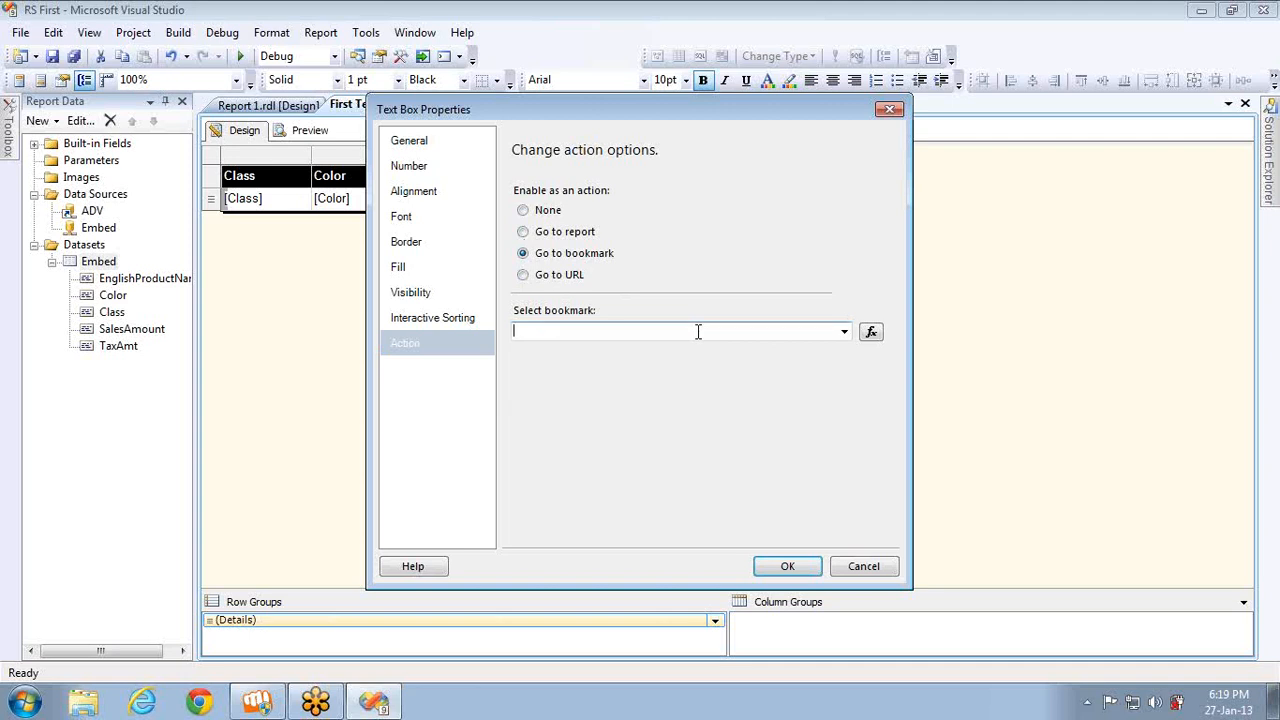
text(www.google.com)
click(535, 277)
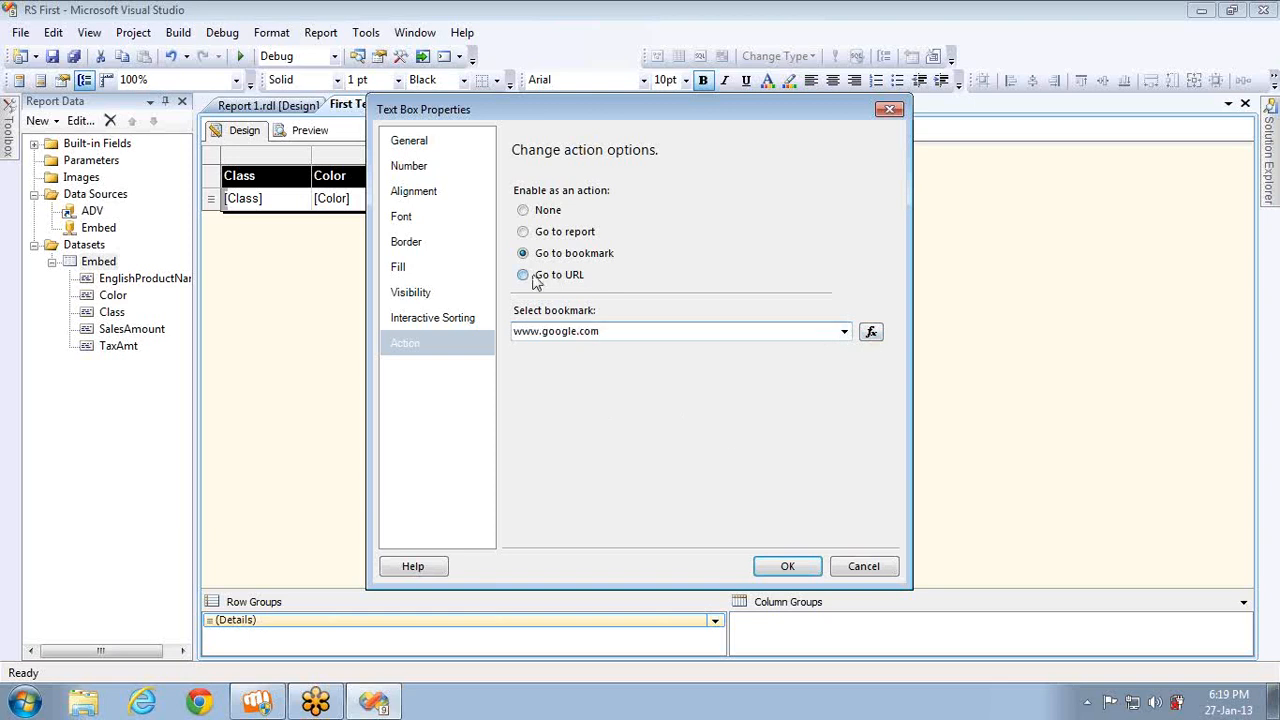
click(545, 334)
text(www.google.com)
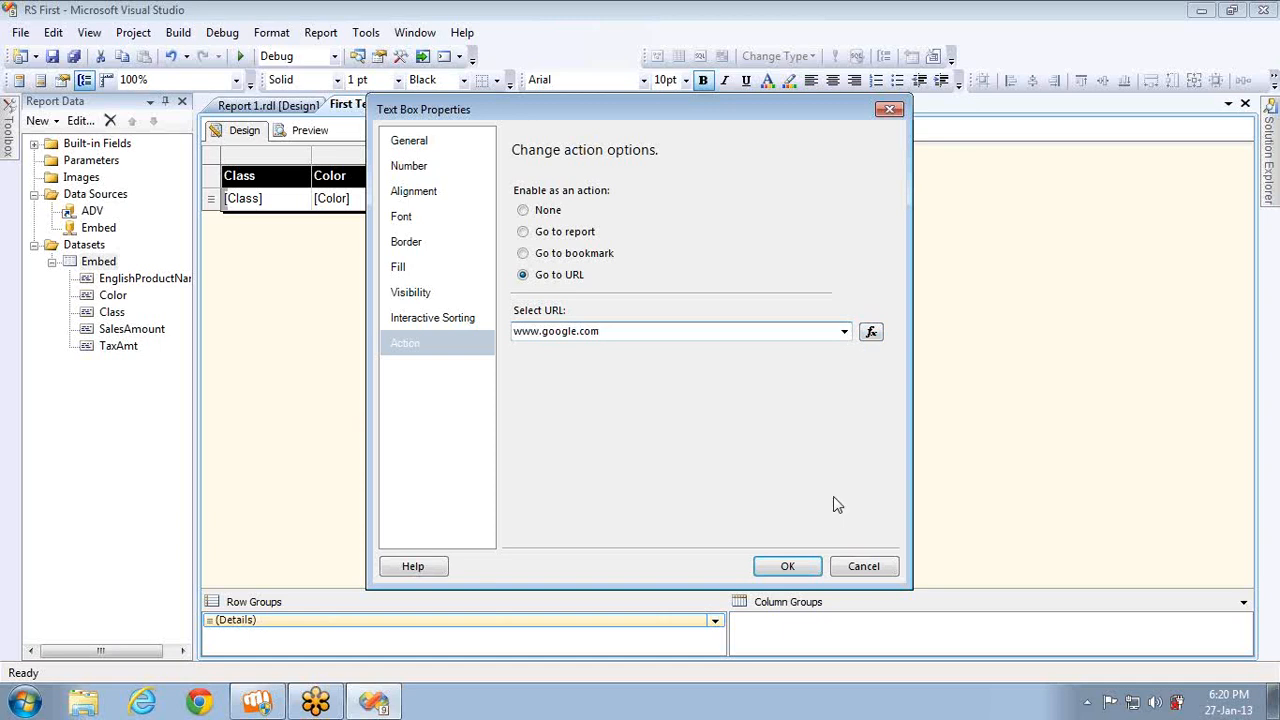
click(789, 566)
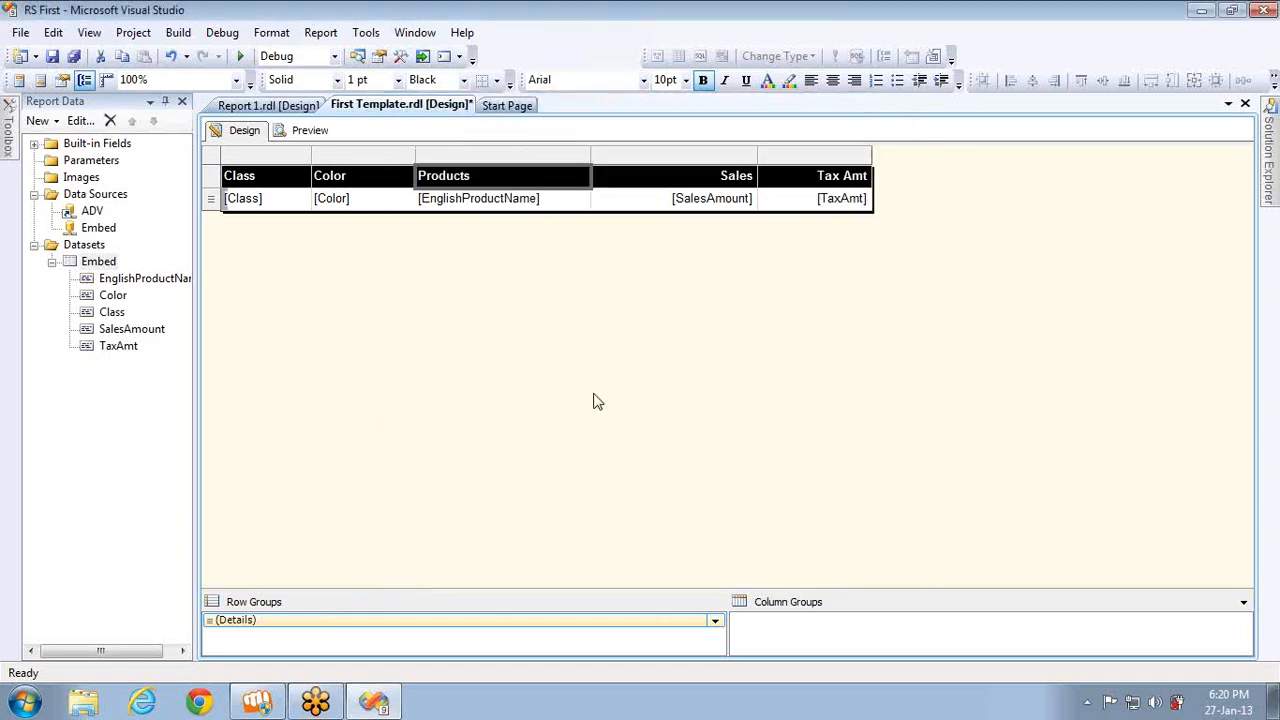
click(313, 138)
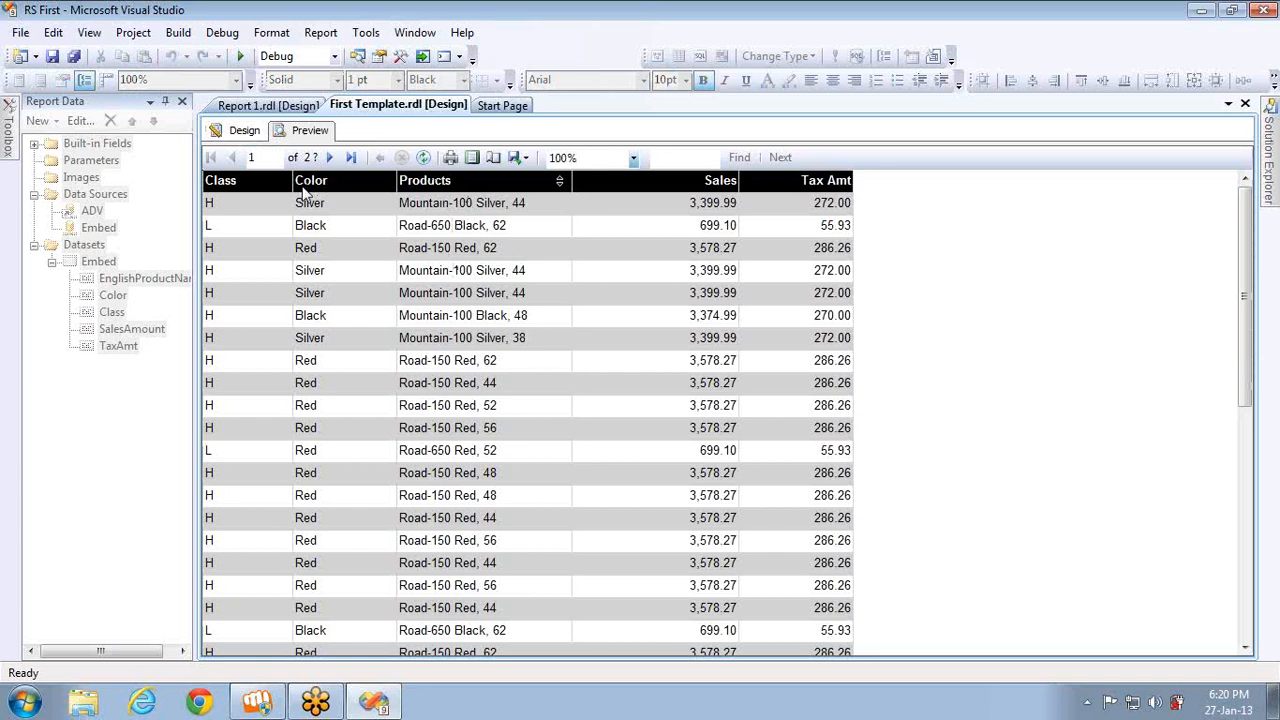
click(244, 130)
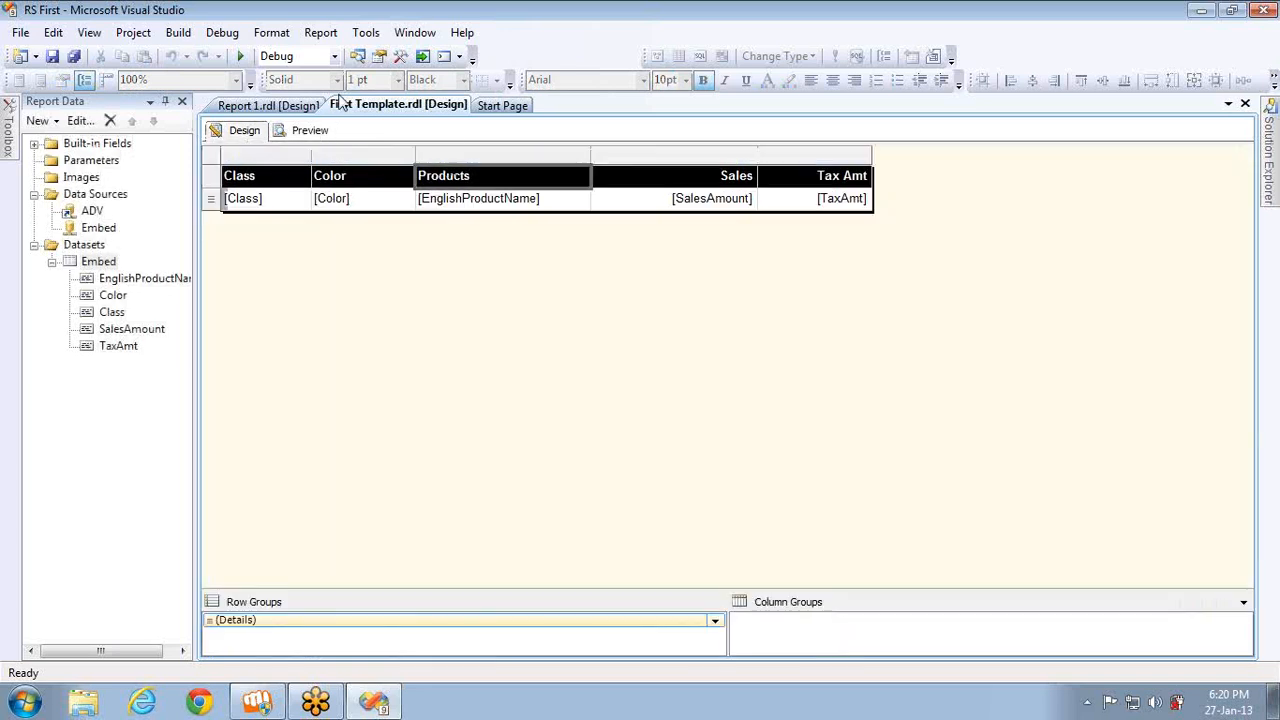
right_click(497, 186)
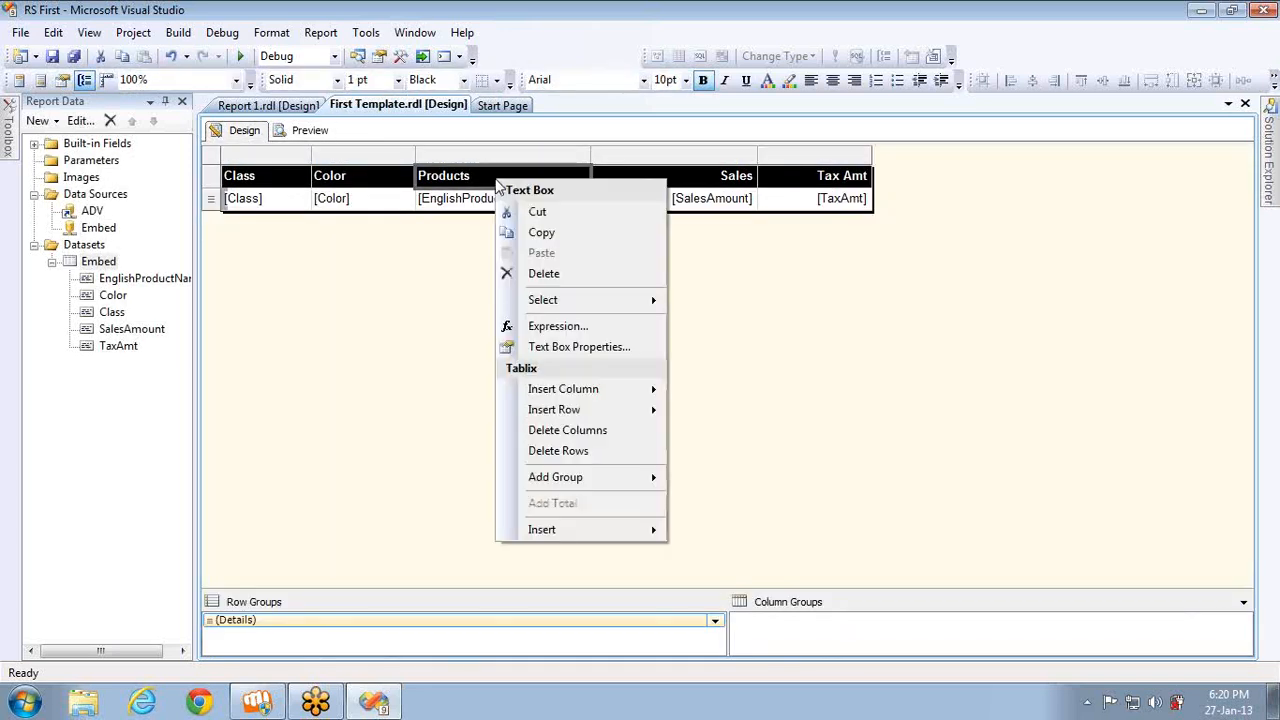
click(558, 347)
click(405, 344)
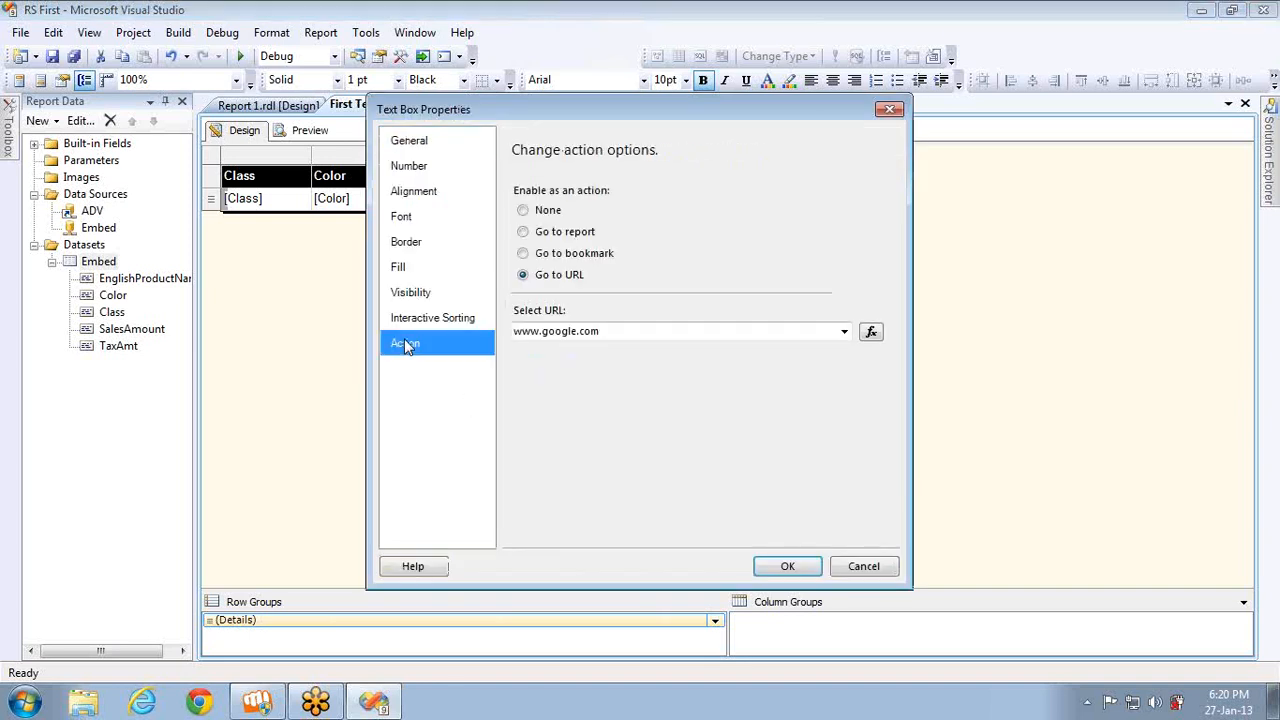
click(626, 331)
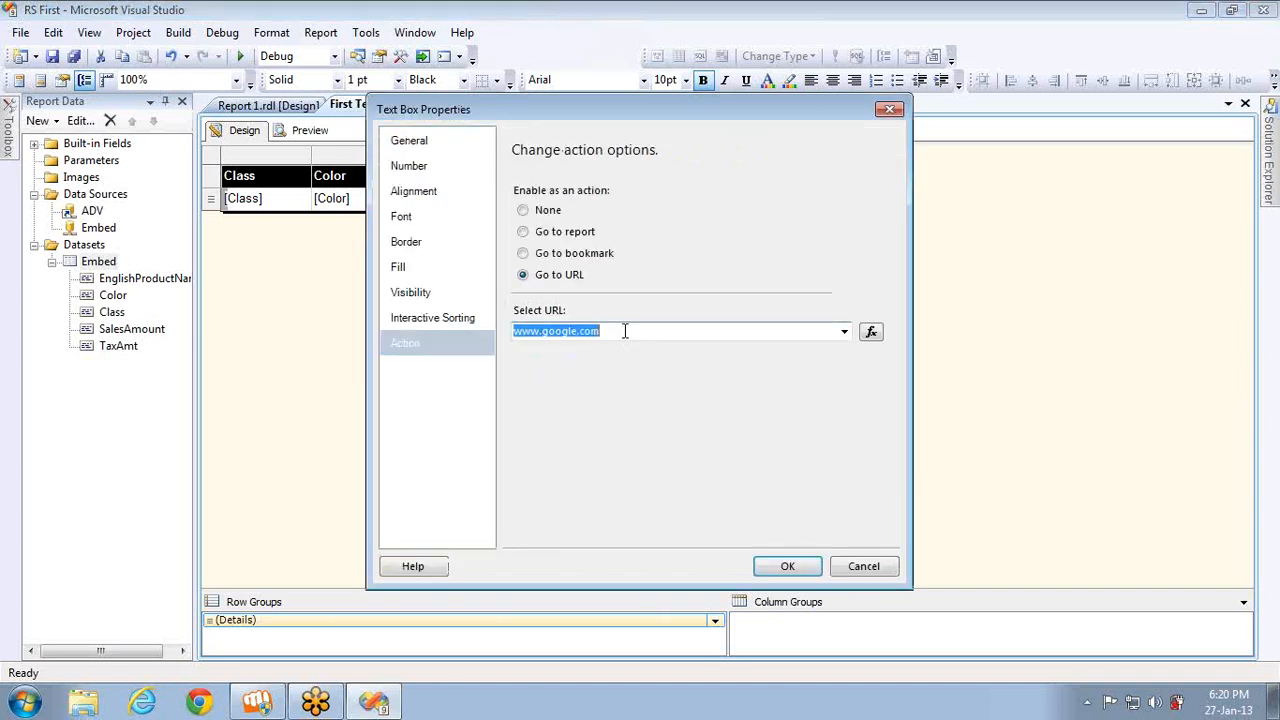
key(End)
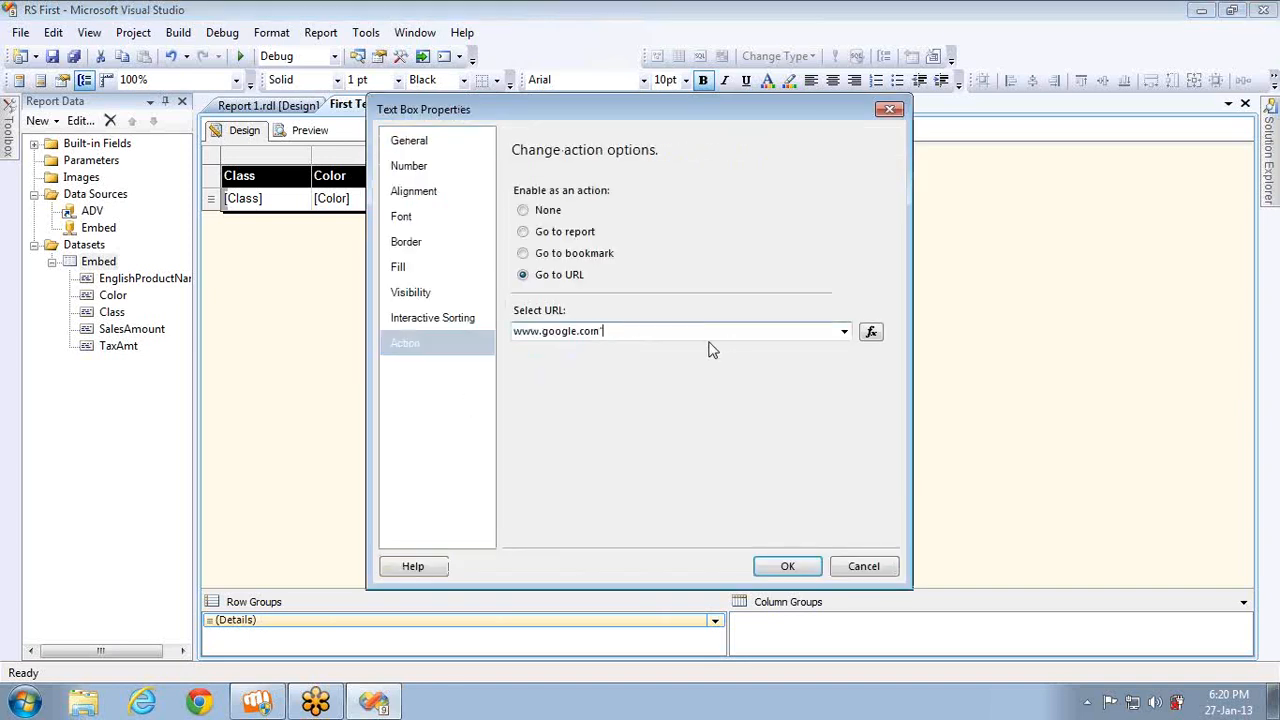
text(")
key(Home)
text(")
click(788, 567)
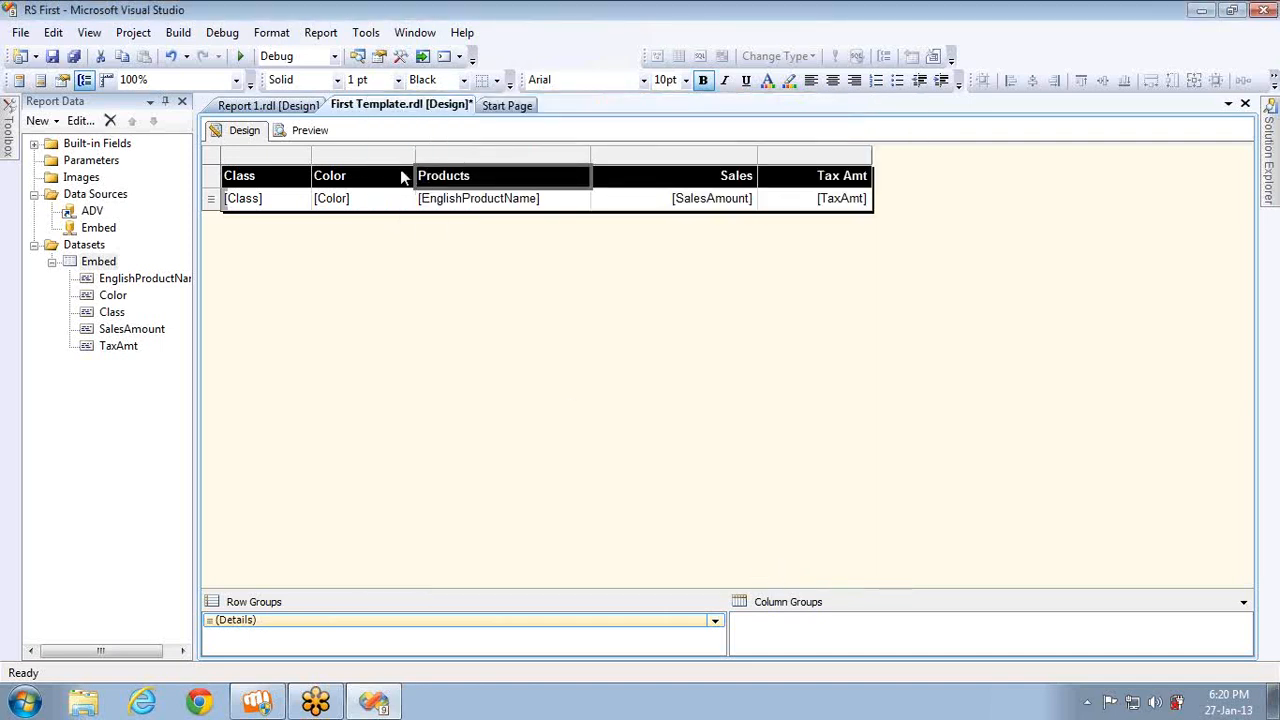
click(299, 132)
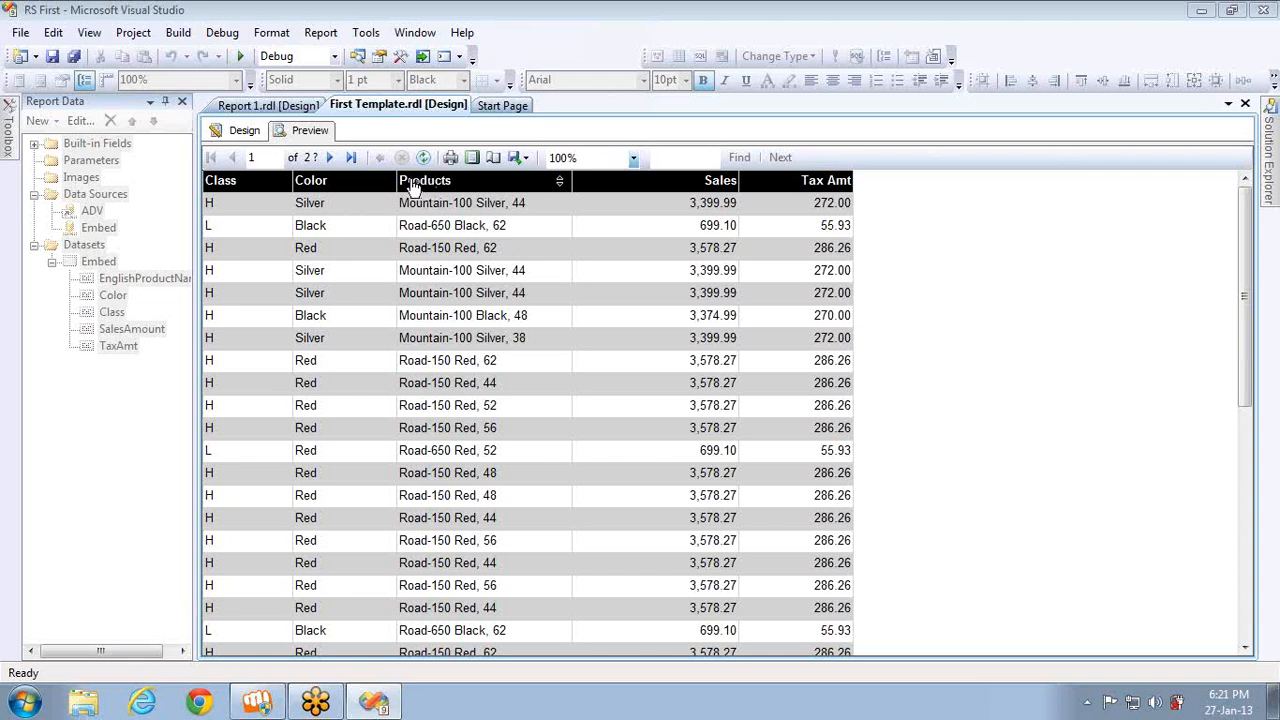
click(245, 131)
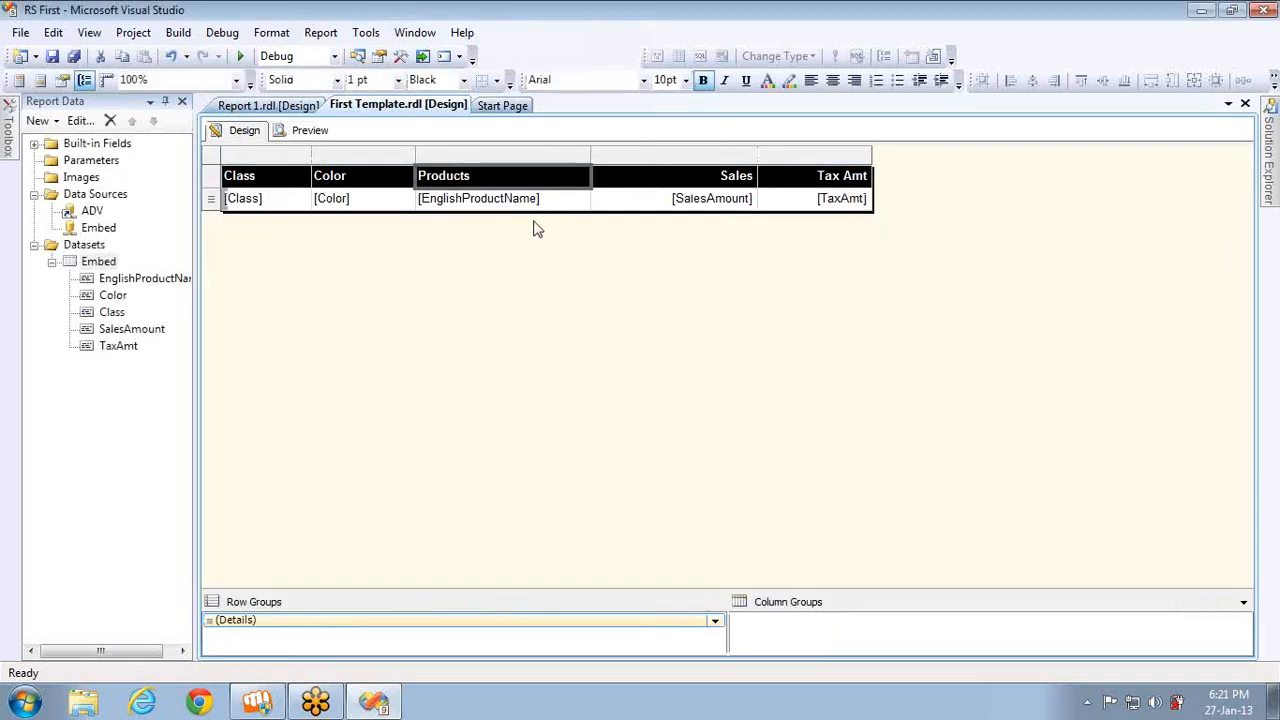
right_click(523, 176)
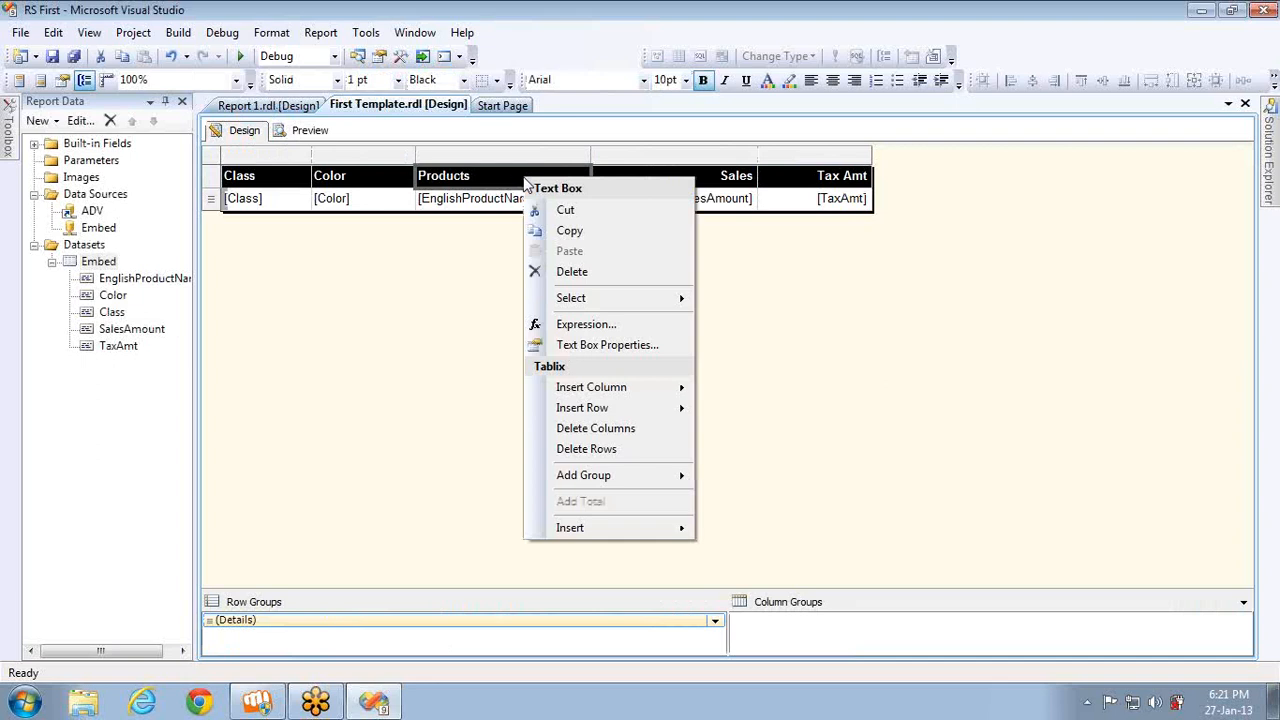
click(601, 345)
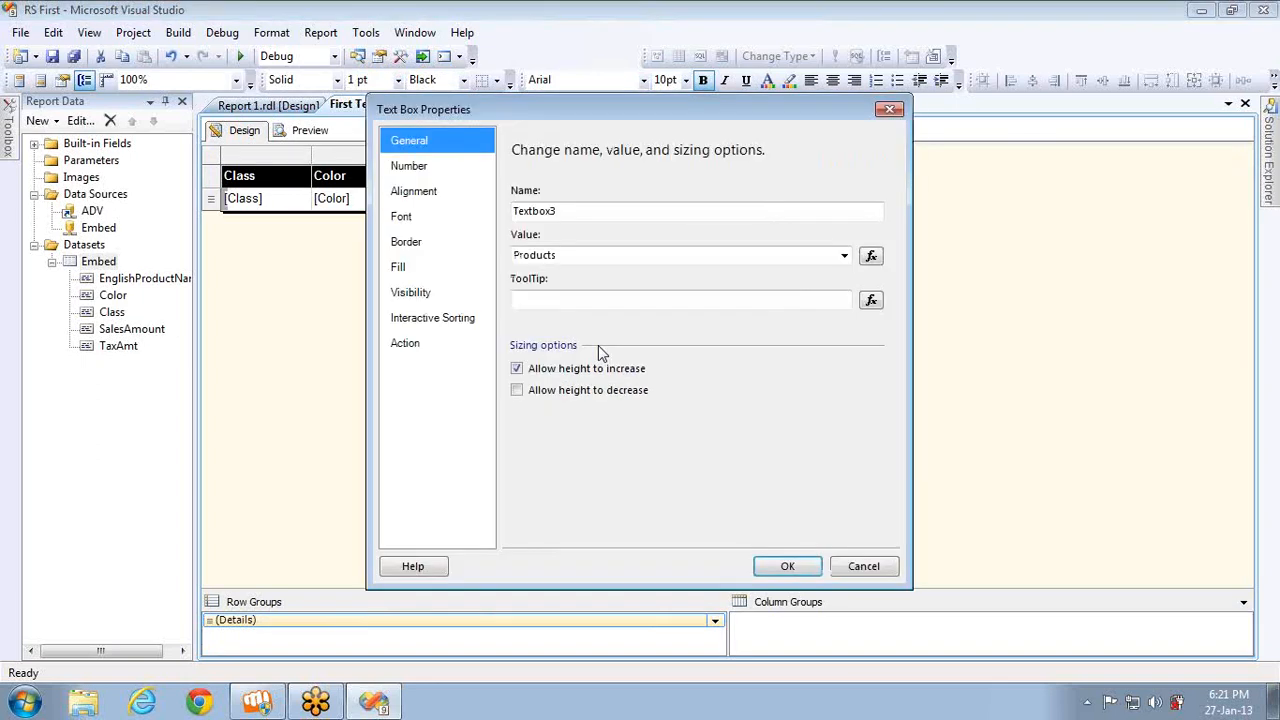
click(411, 350)
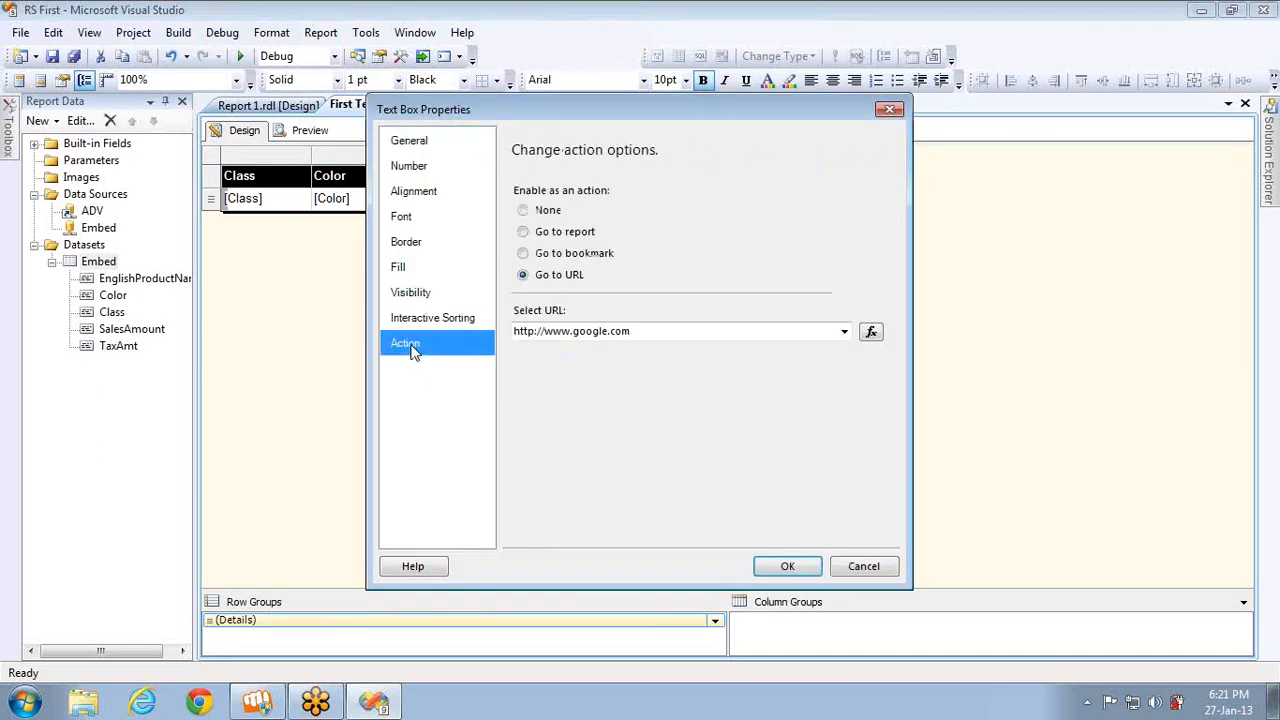
click(547, 334)
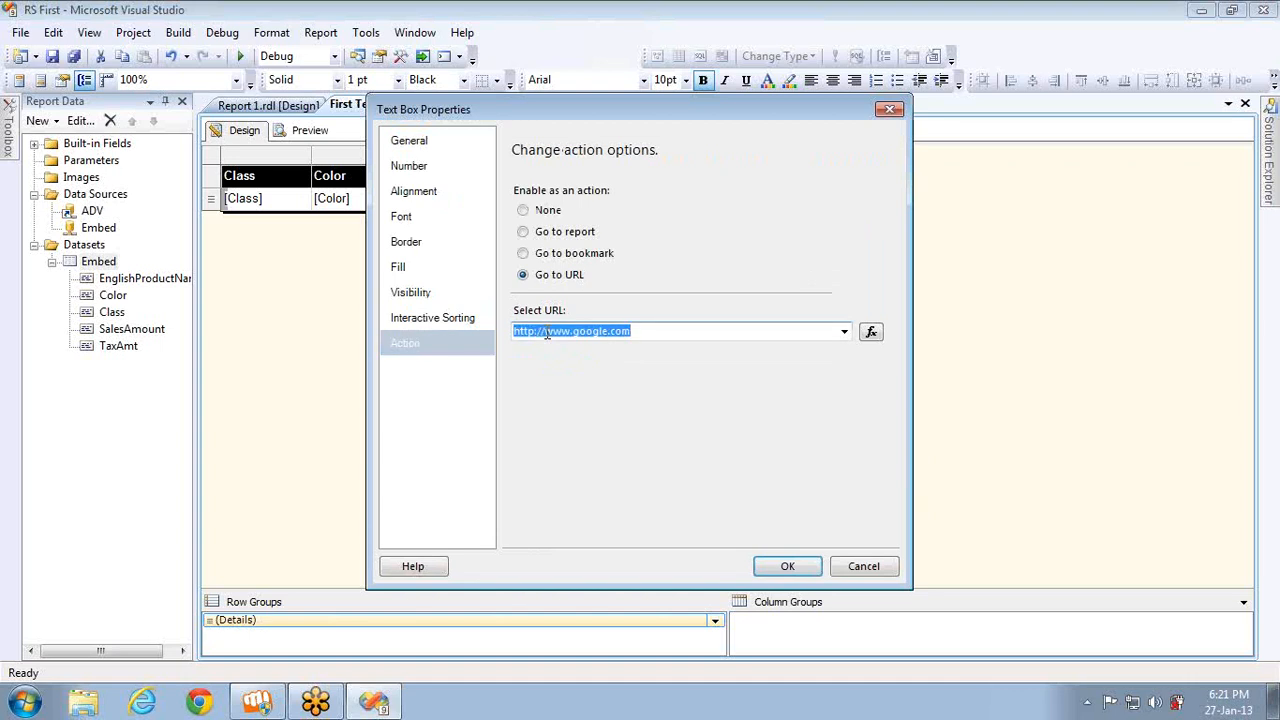
click(547, 334)
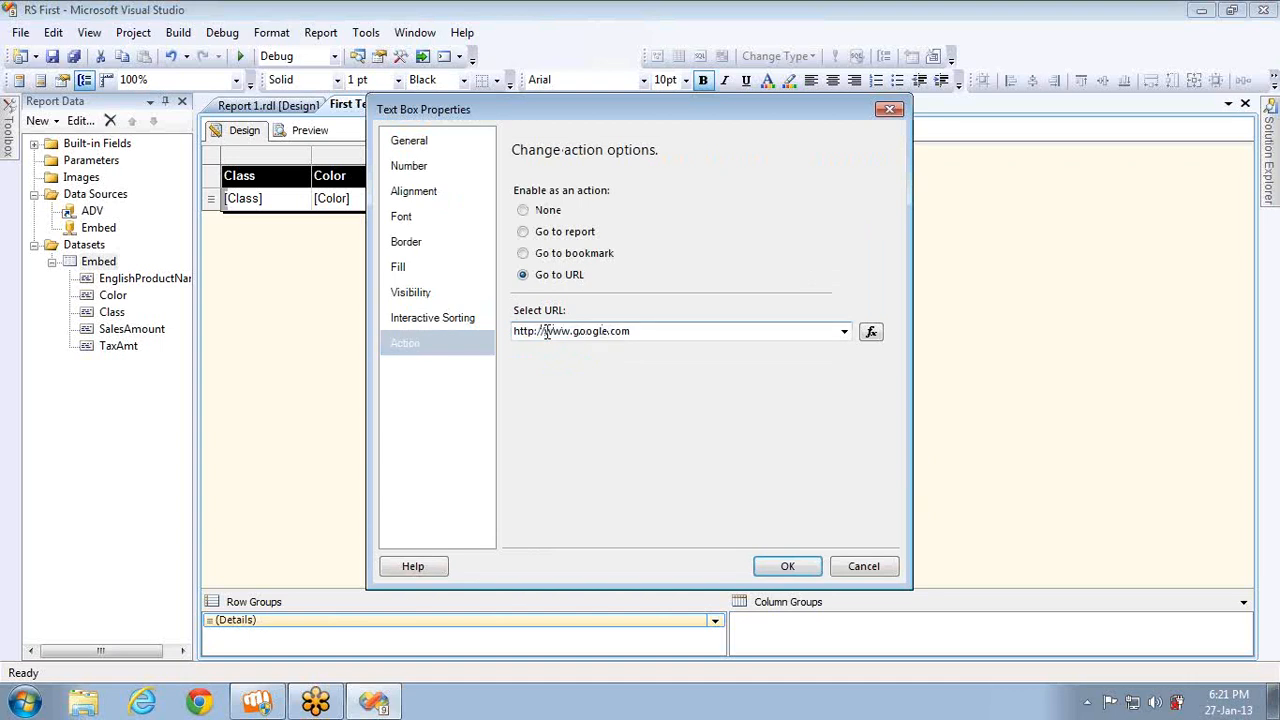
key(shift+Home)
click(787, 566)
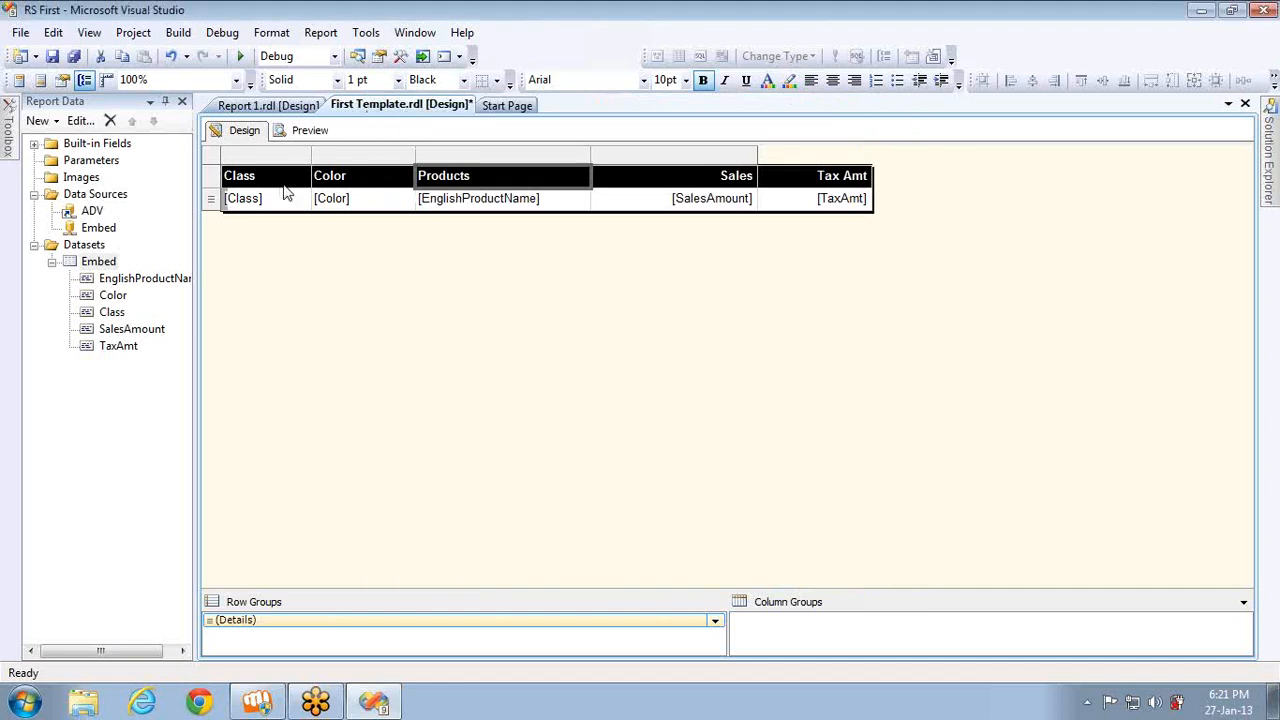
- Preview the report, follow the Products header's link to Google in the browser, and close the opened page
click(300, 132)
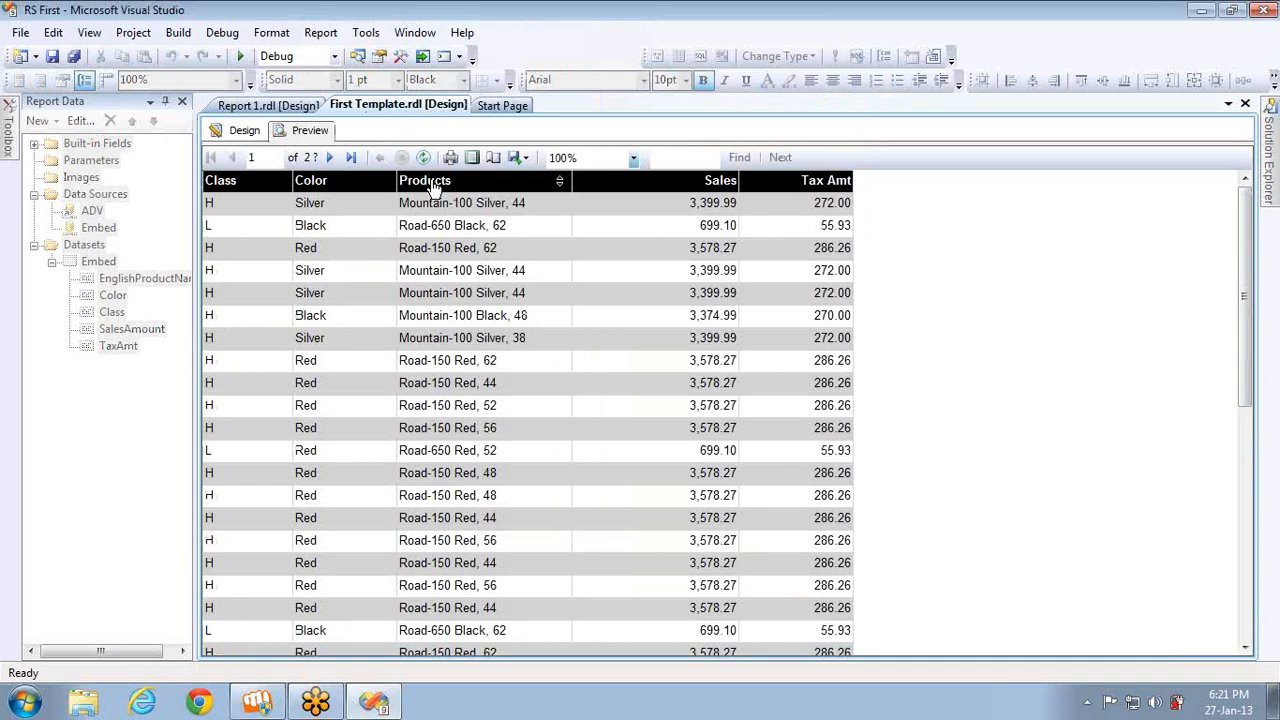
click(432, 188)
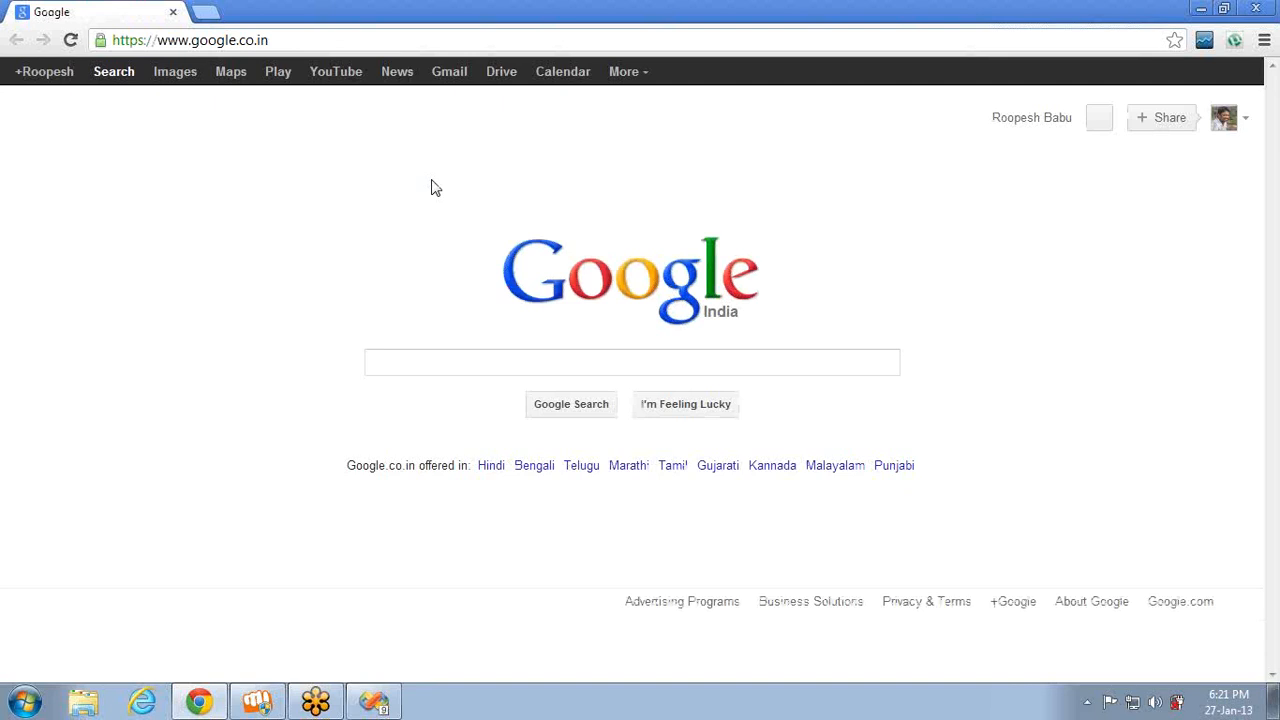
click(173, 13)
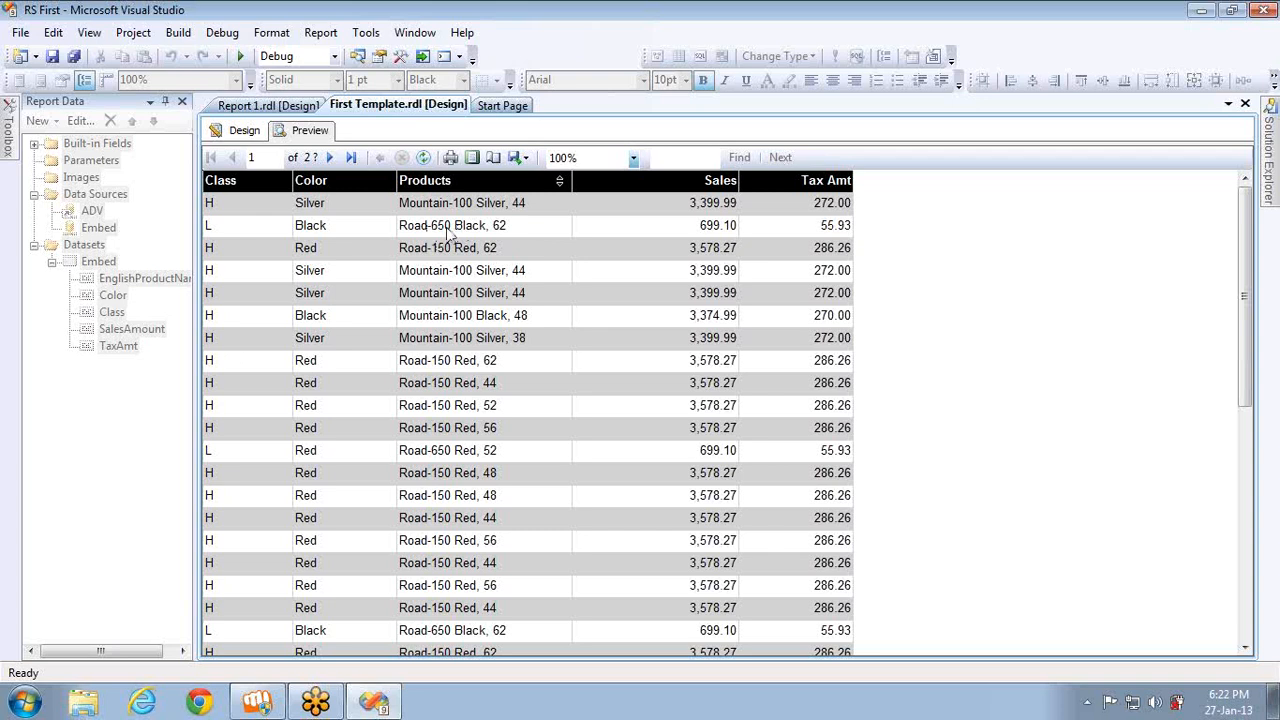
- Review the Products header's Go to report, Go to bookmark and Go to URL action options in the report design, and cancel the properties
click(243, 131)
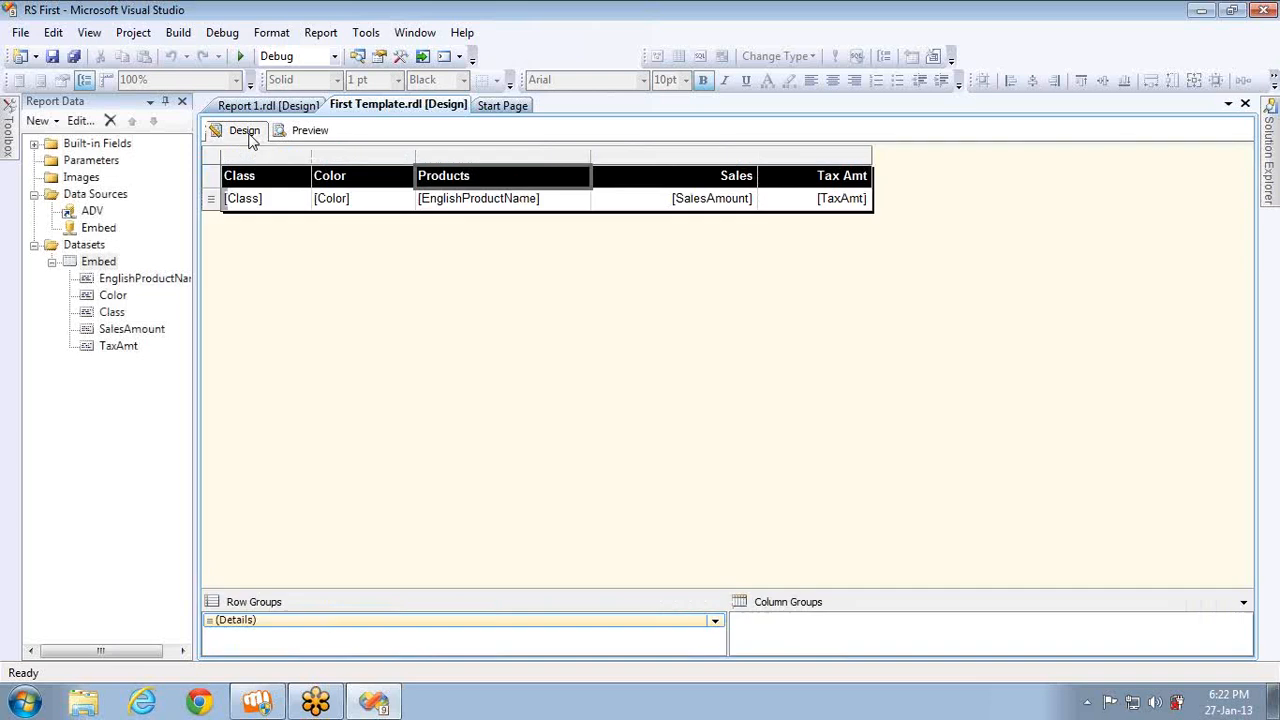
right_click(557, 190)
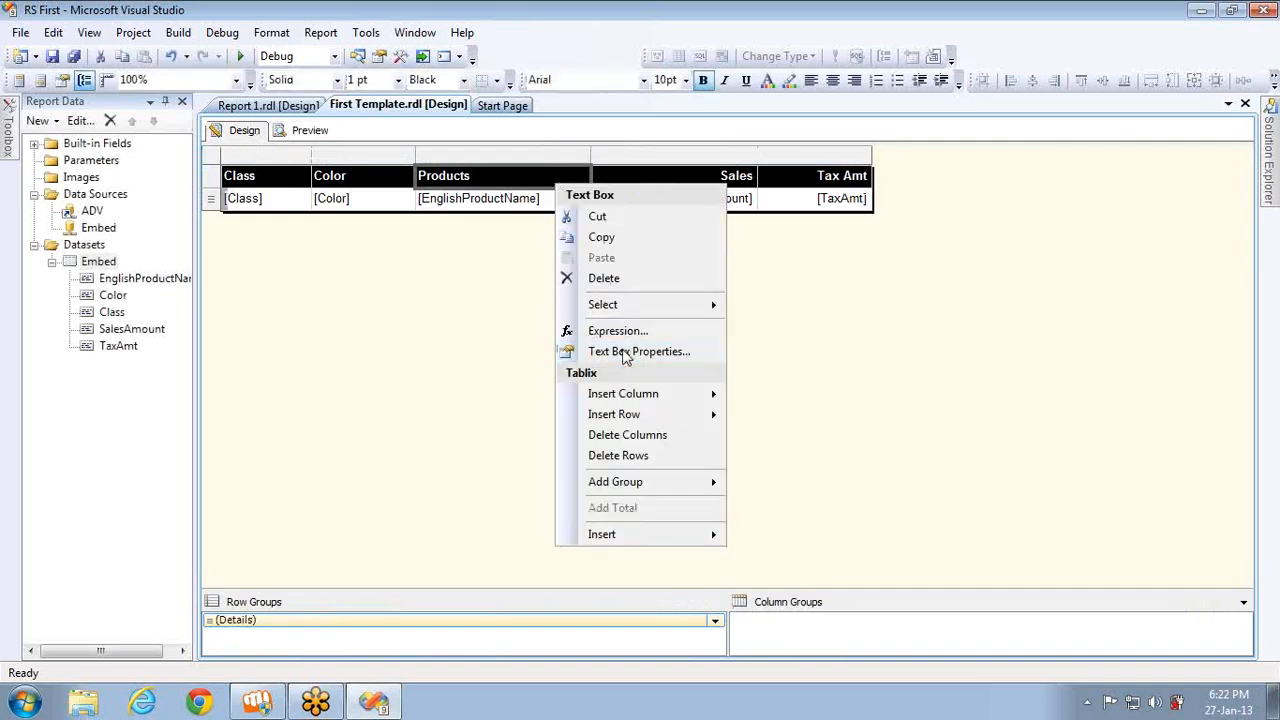
key(Escape)
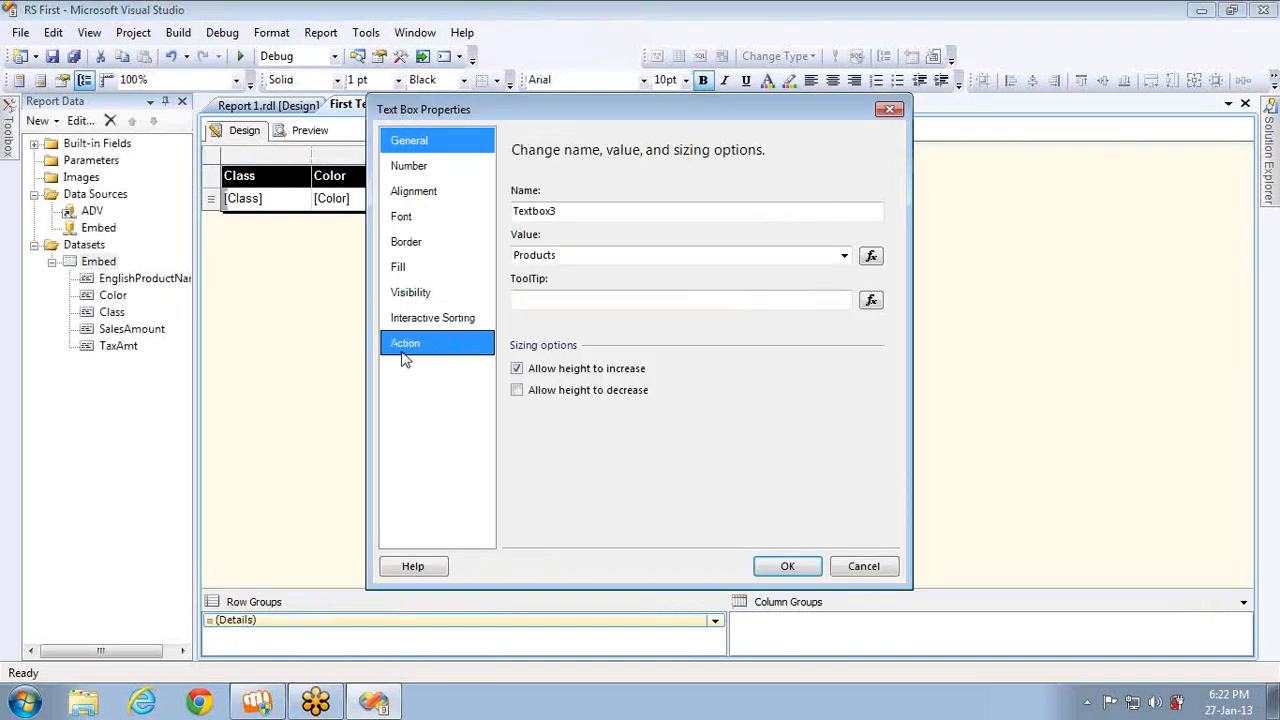
click(402, 348)
click(472, 295)
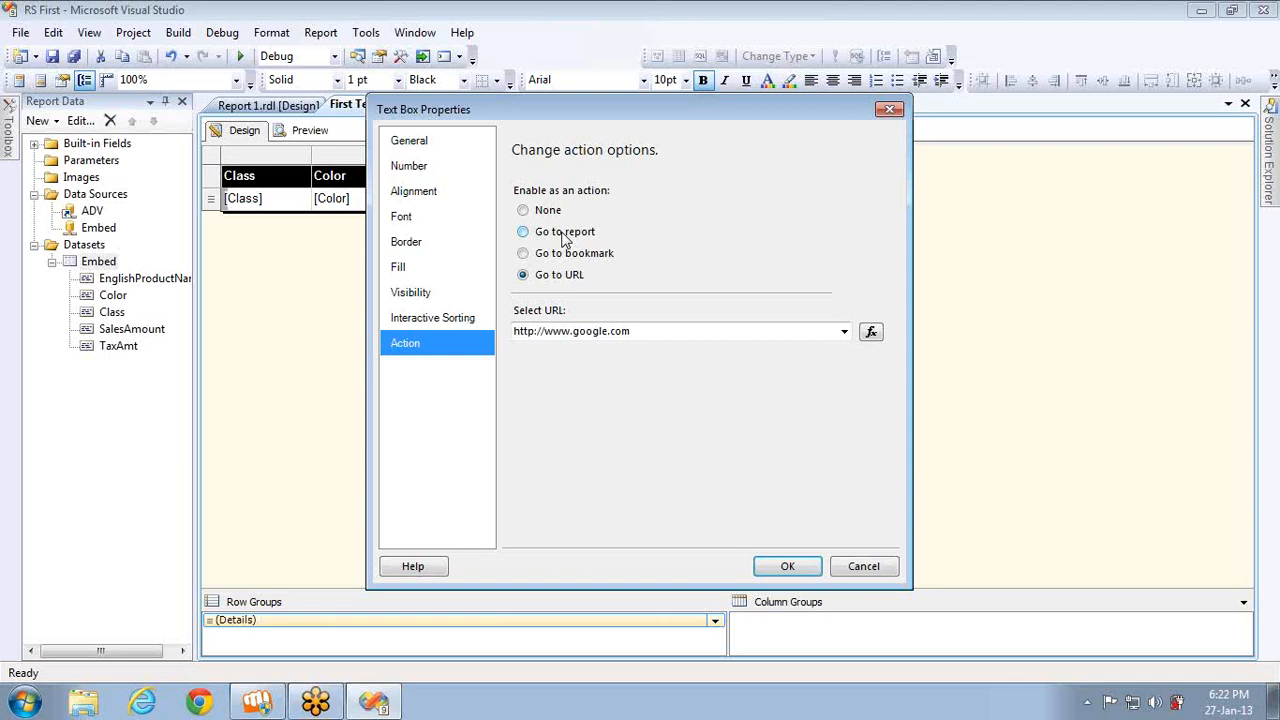
click(856, 568)
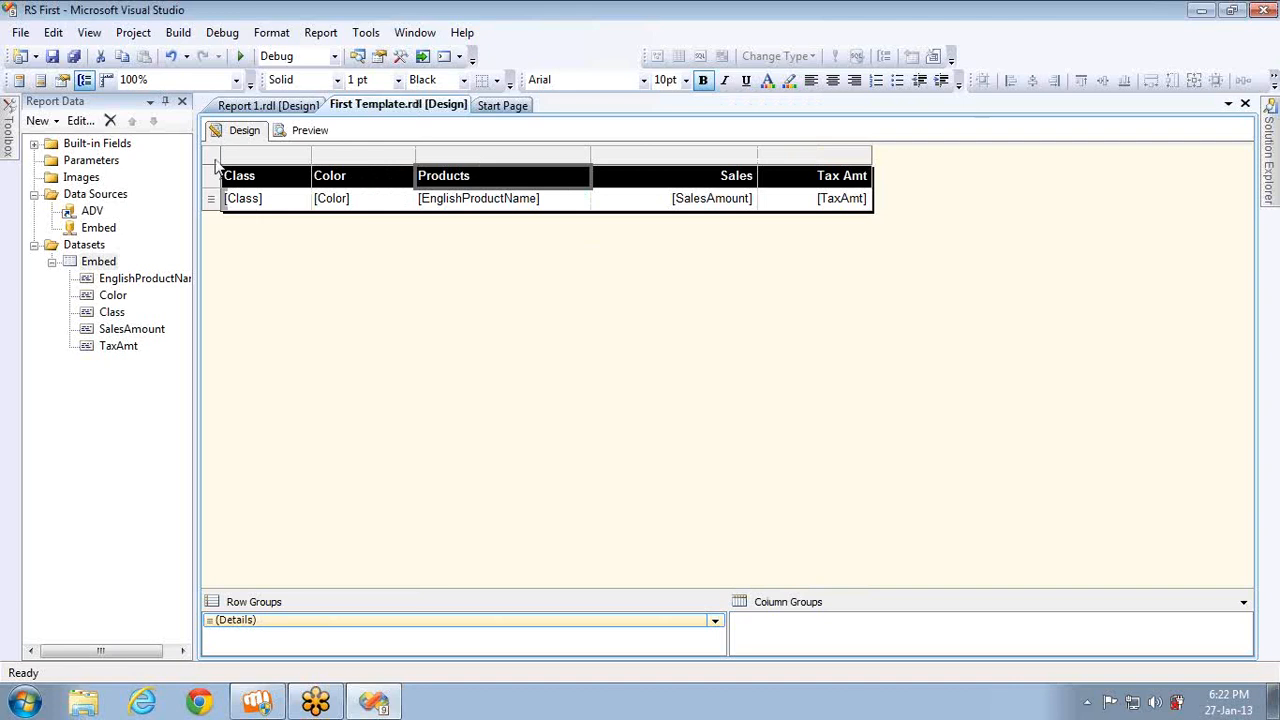
- Extend the report body downward and move the product sales table to its lower edge to make room above it
click(232, 274)
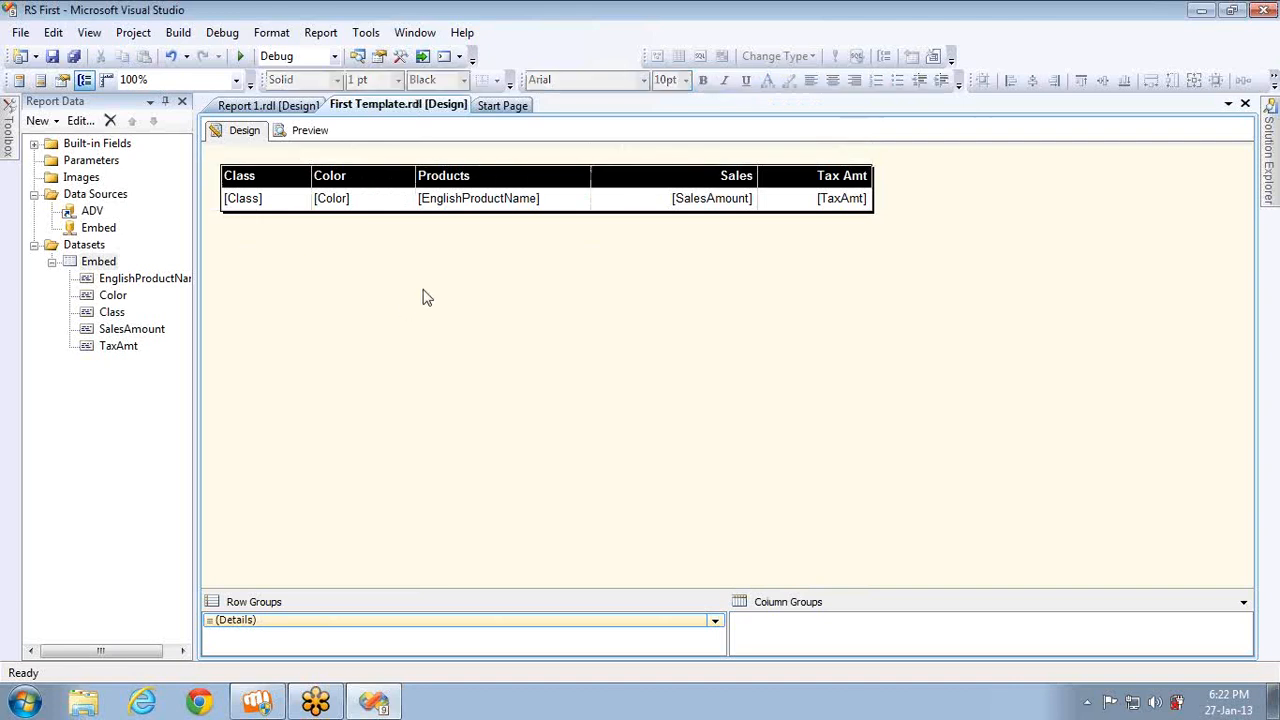
drag(514, 217, 523, 356)
click(250, 171)
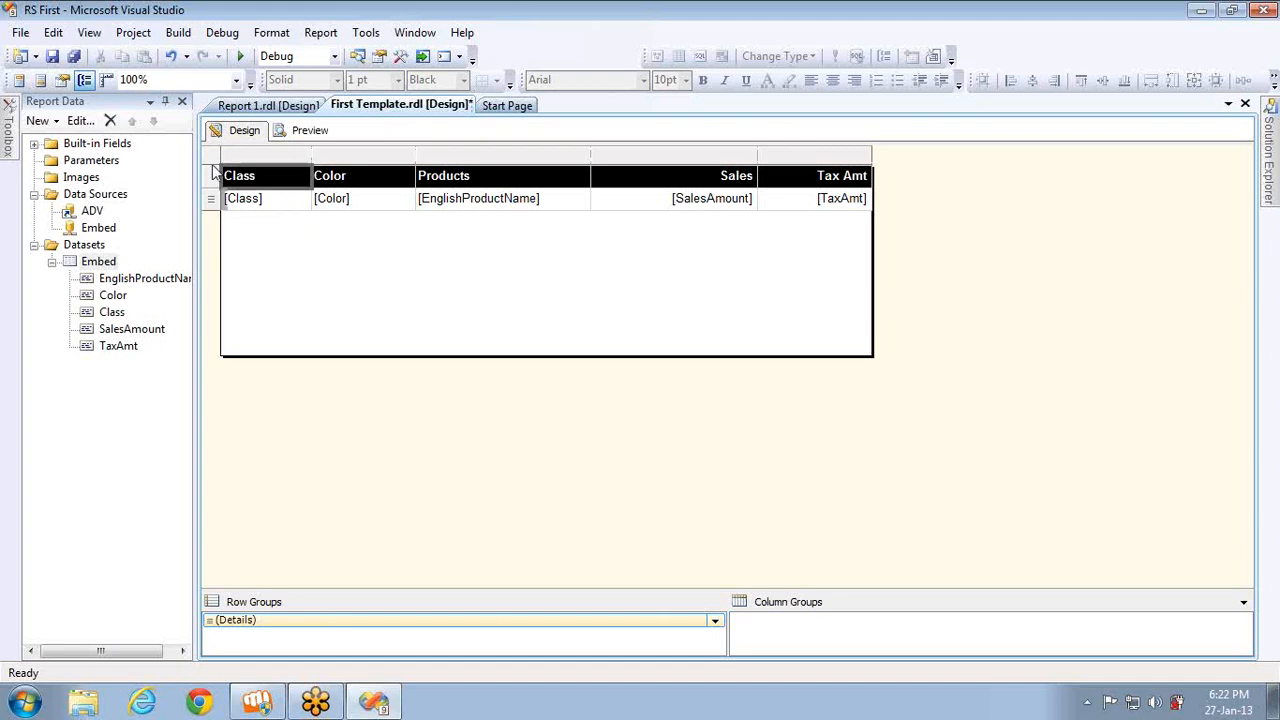
click(210, 159)
key(Down)
key(Down)
key(Down)
key(Down)
key(Down)
key(Down)
key(Down)
key(Down)
key(Down)
key(Down)
key(Down)
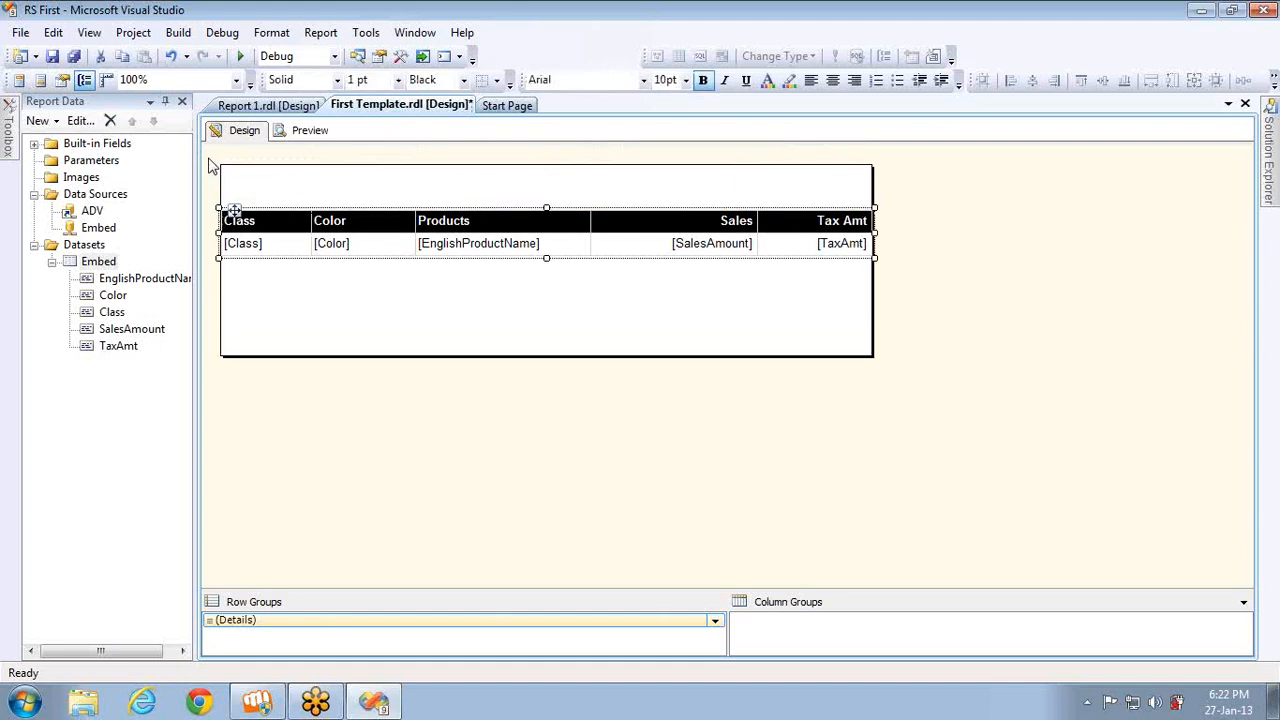
key(Down)
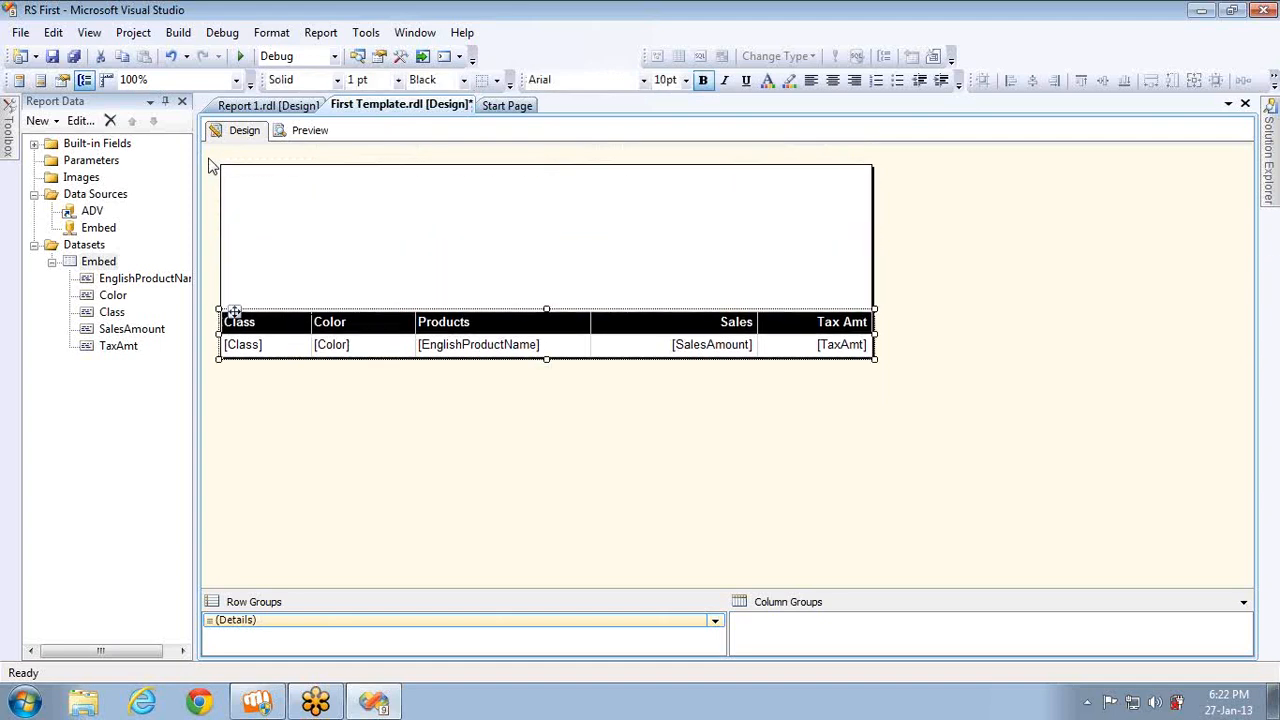
- Insert a matrix above the table and nest its row groups as Class, Color and EnglishProductName
click(7, 149)
drag(82, 213, 234, 166)
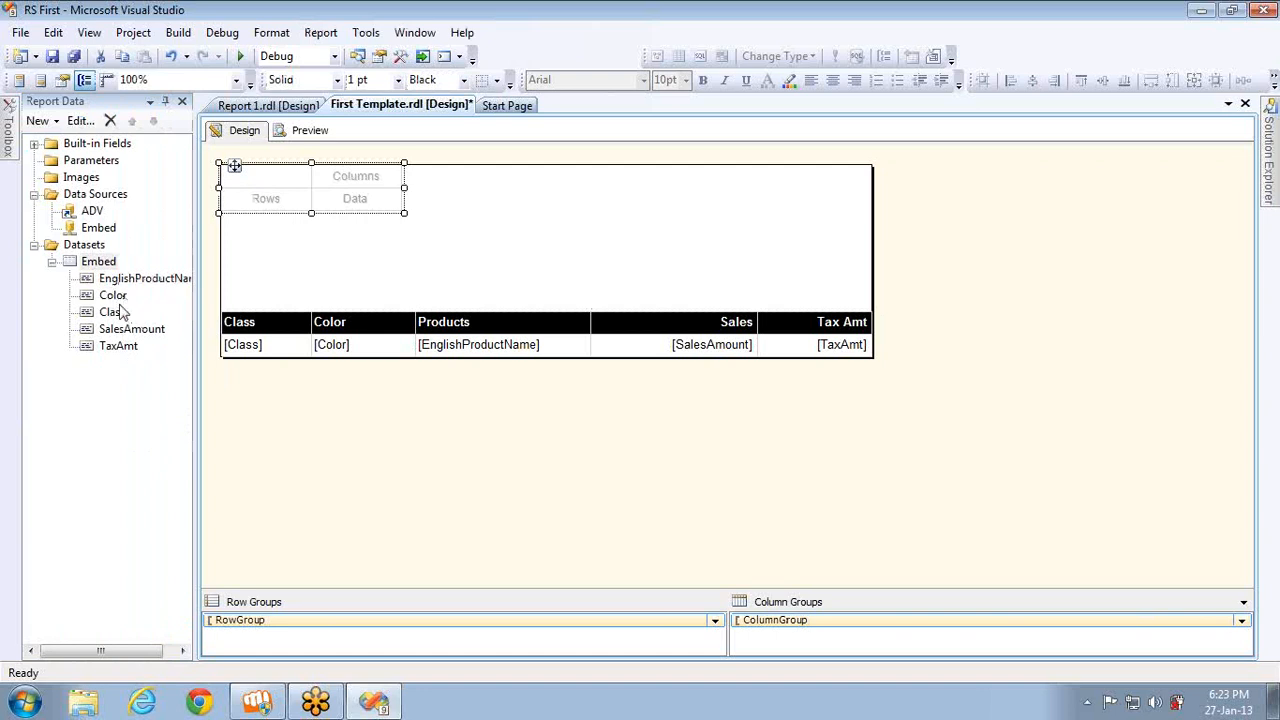
drag(118, 317, 272, 201)
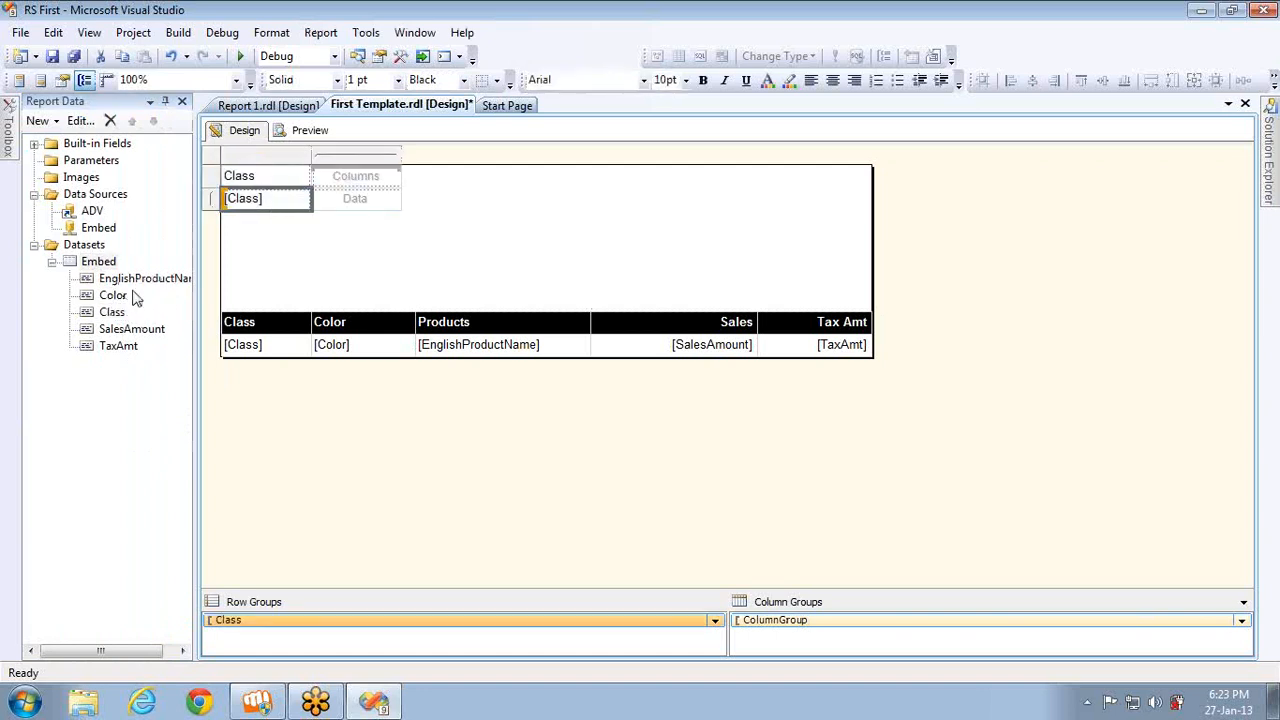
drag(113, 297, 312, 214)
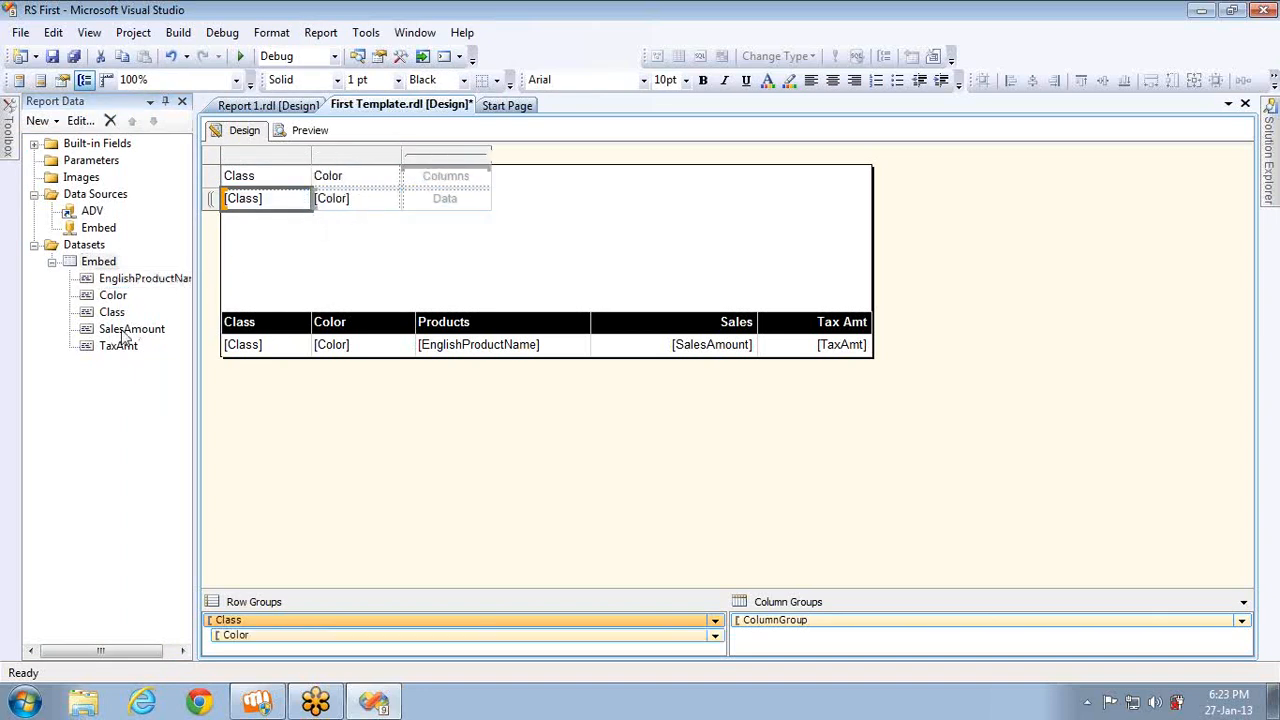
drag(128, 281, 393, 212)
- Add SalesAmount and TaxAmt side by side as the matrix's data fields
click(576, 198)
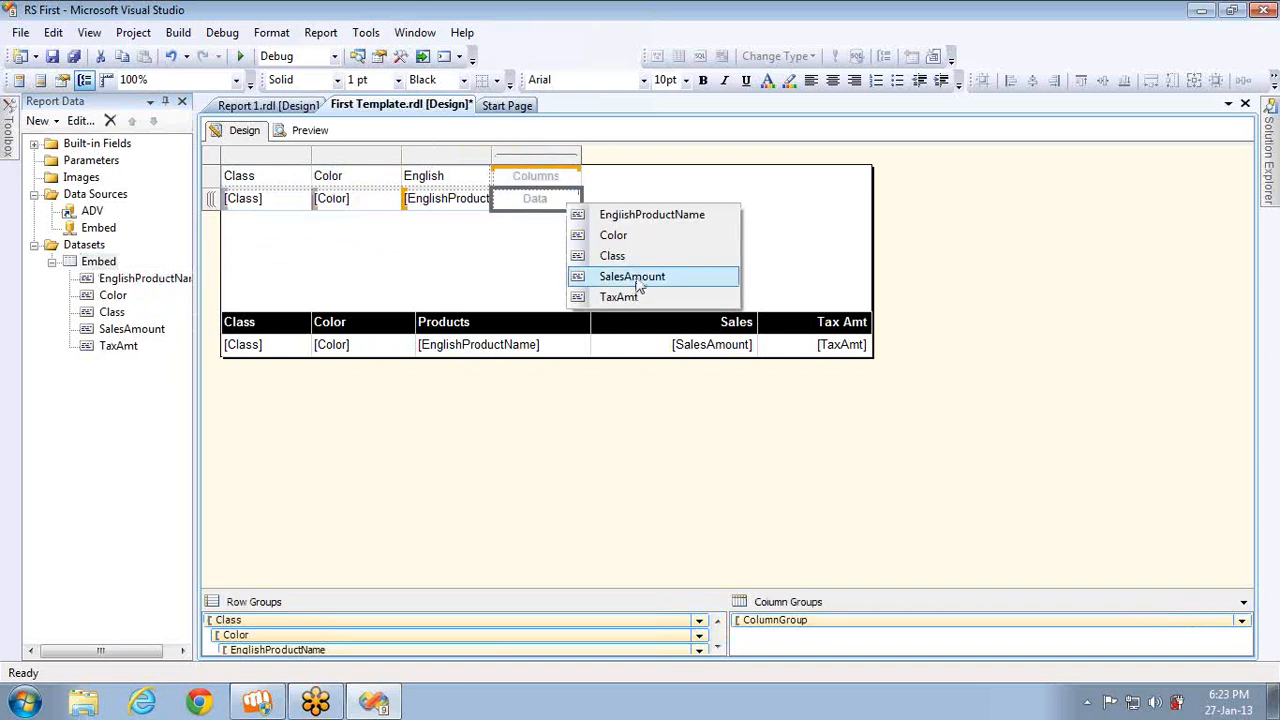
click(632, 277)
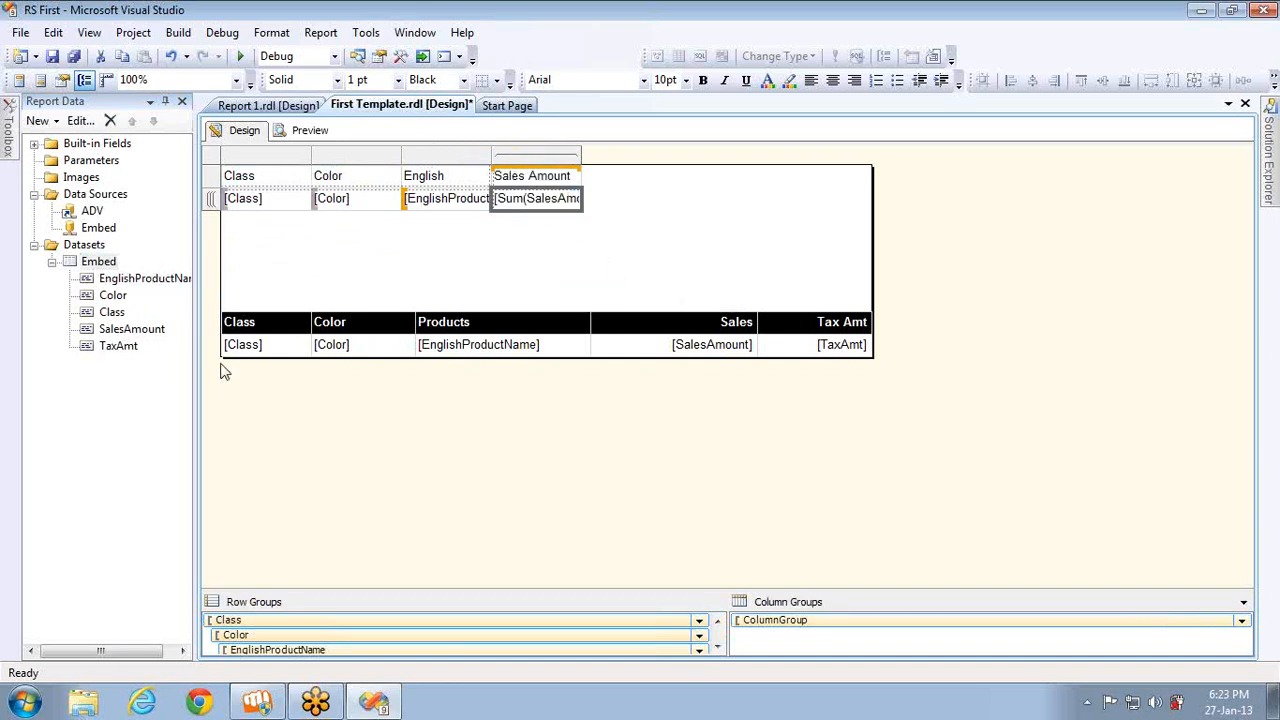
drag(118, 345, 586, 203)
- Split the merged Sales Amount header cell and label the cell above the tax data "Tax Amt"
click(580, 185)
right_click(580, 185)
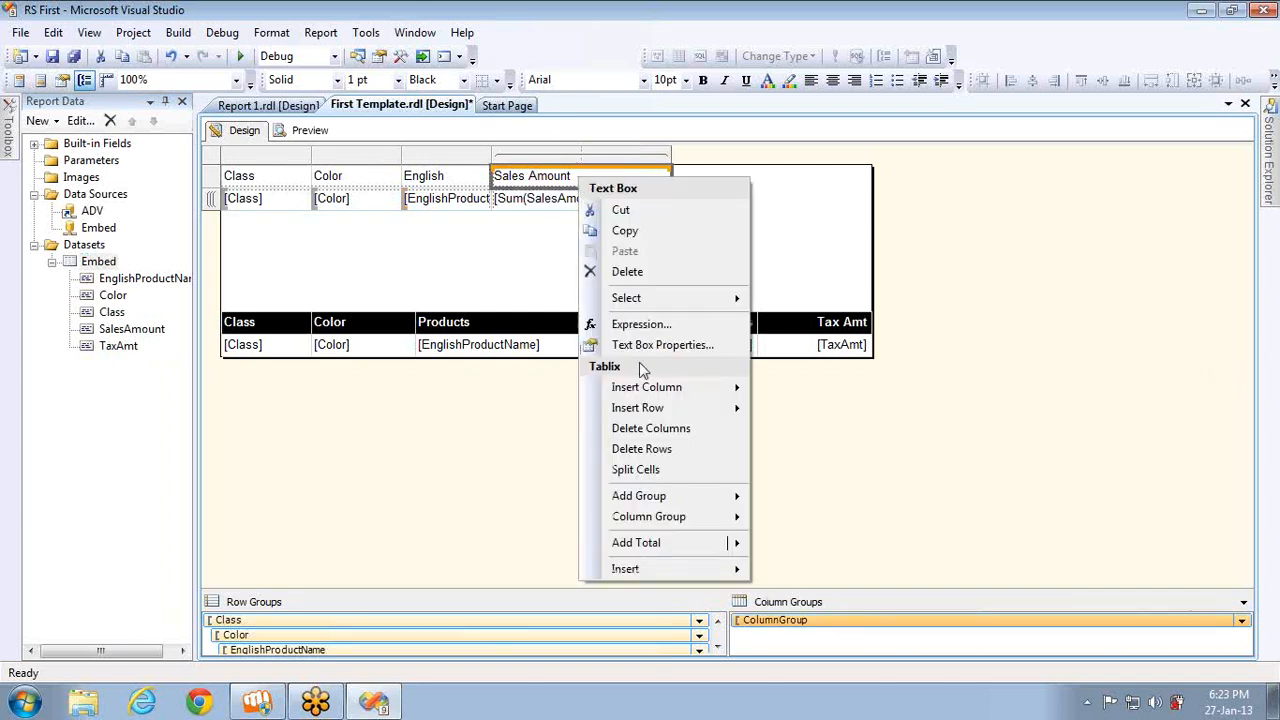
click(642, 477)
click(622, 178)
text(Tax Am)
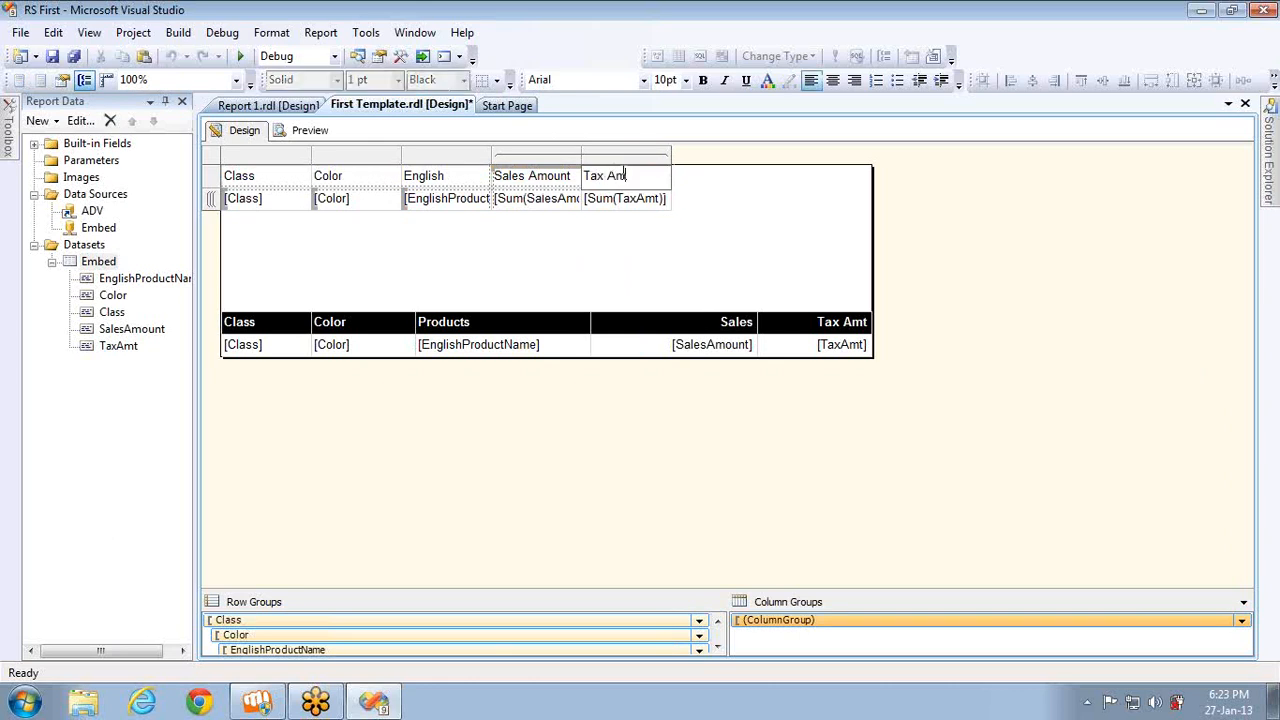
text(t)
click(692, 216)
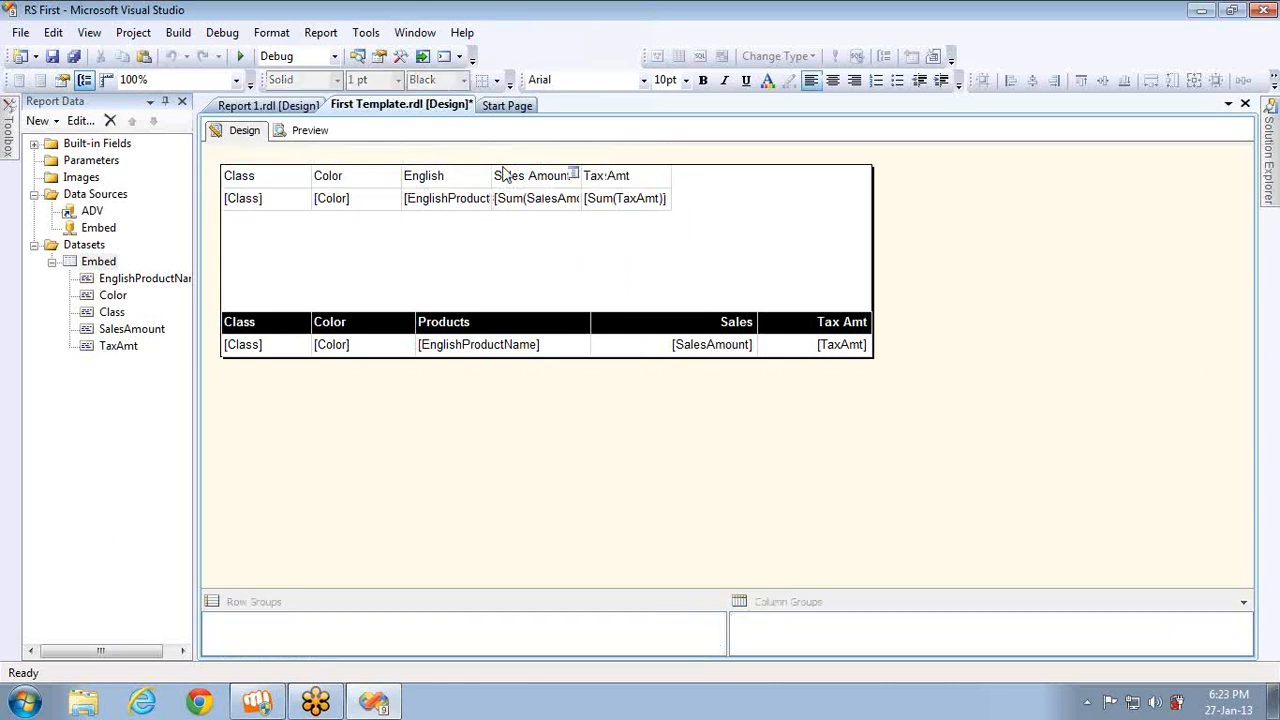
- Clear the header texts above the matrix's Class, Color and EnglishProductName row groups
click(287, 181)
shift+click(472, 183)
key(Delete)
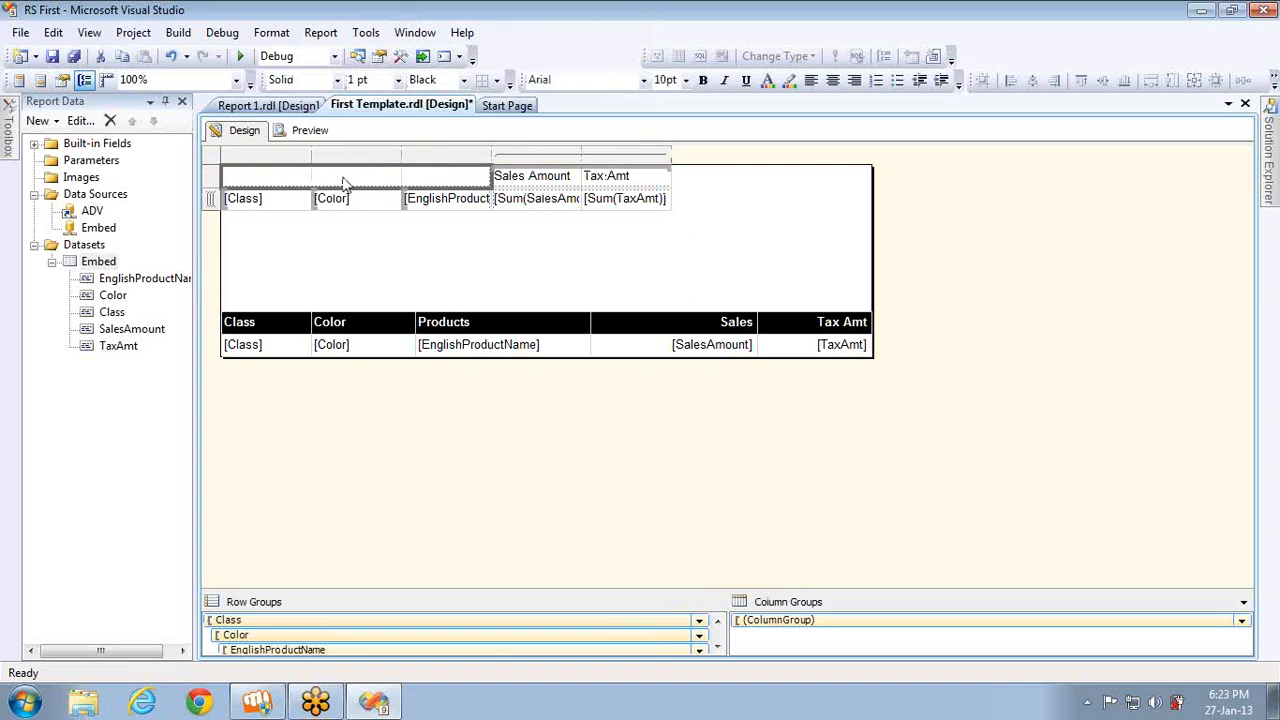
- Widen the matrix's columns to fit their fields and match the overall width of the table below
drag(311, 153, 326, 153)
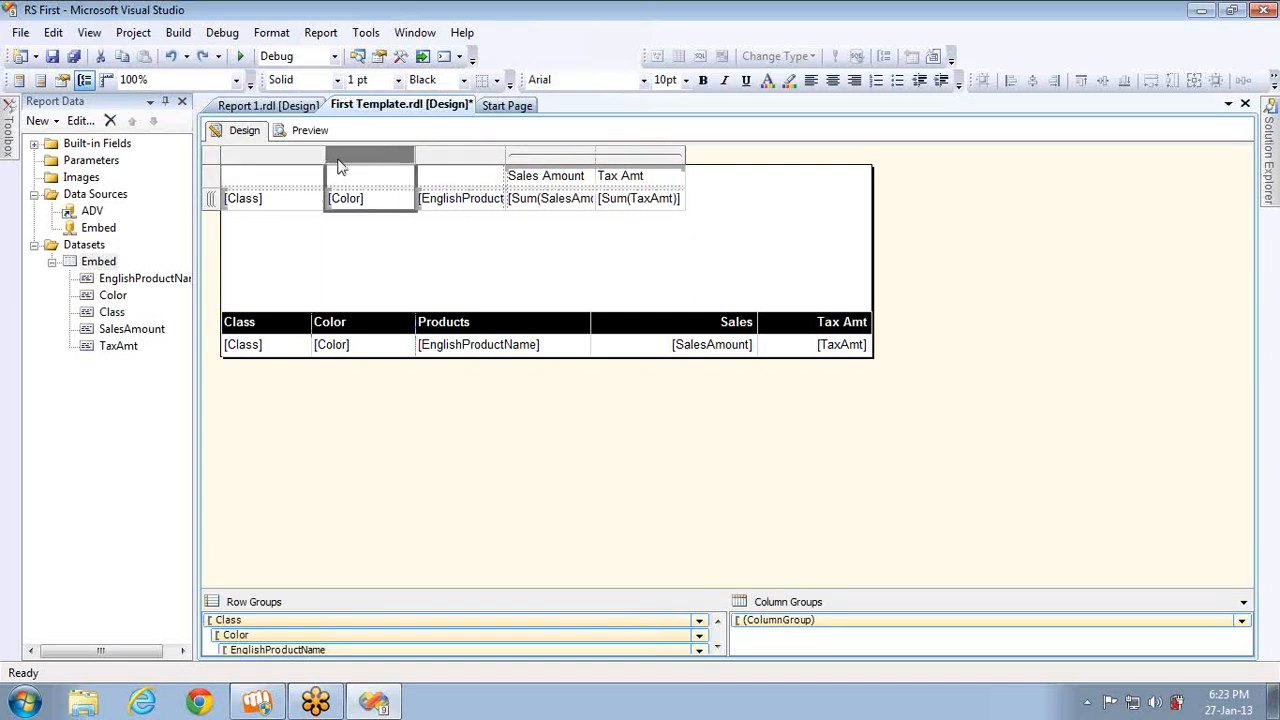
drag(415, 155, 424, 172)
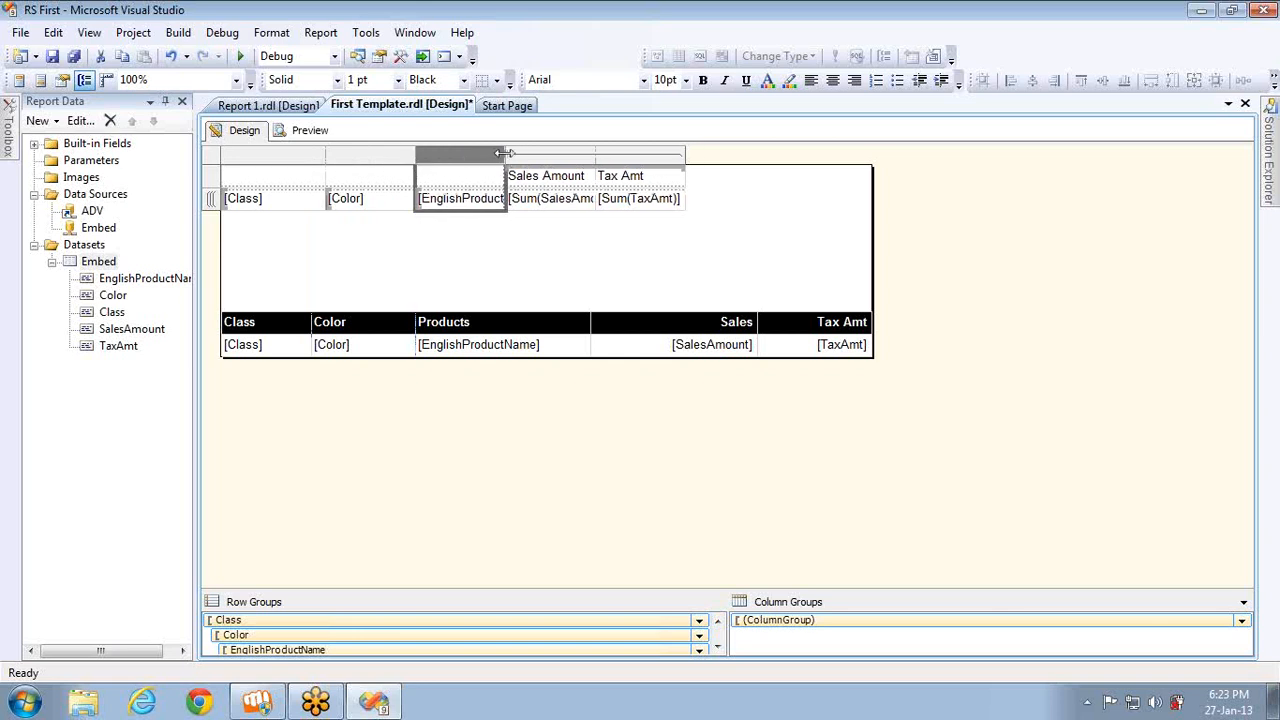
drag(505, 153, 592, 178)
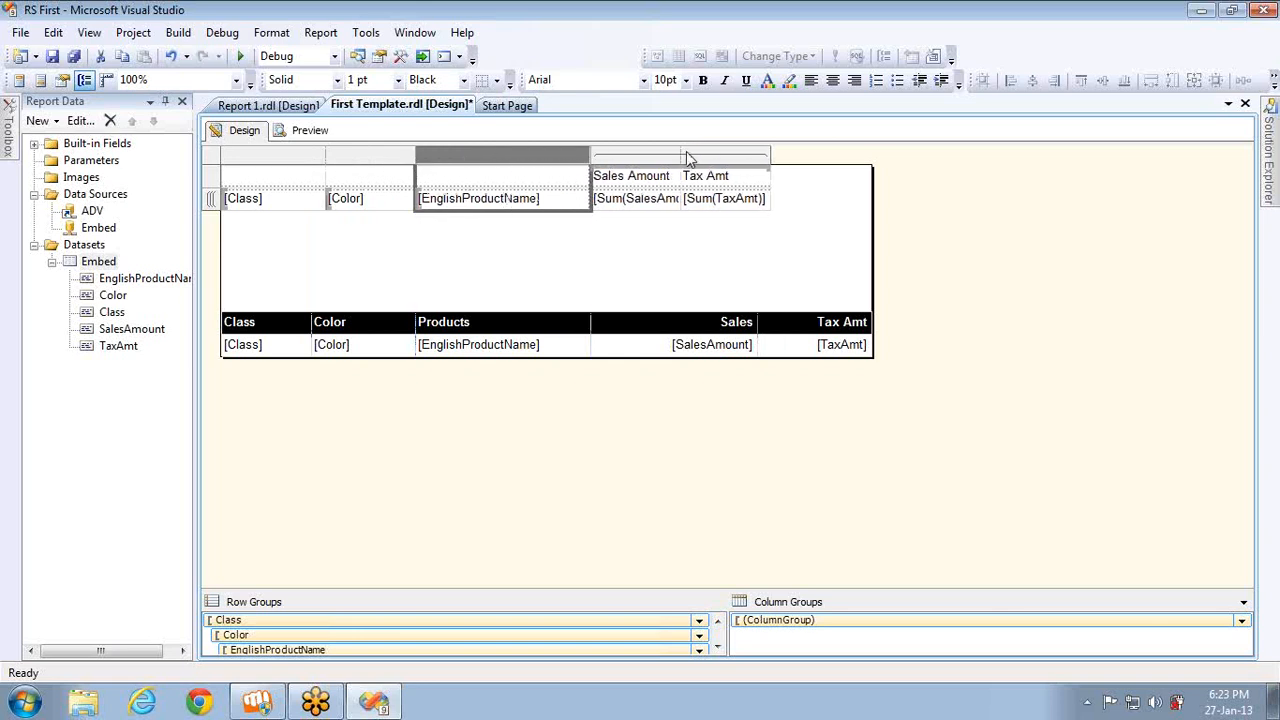
drag(681, 152, 758, 163)
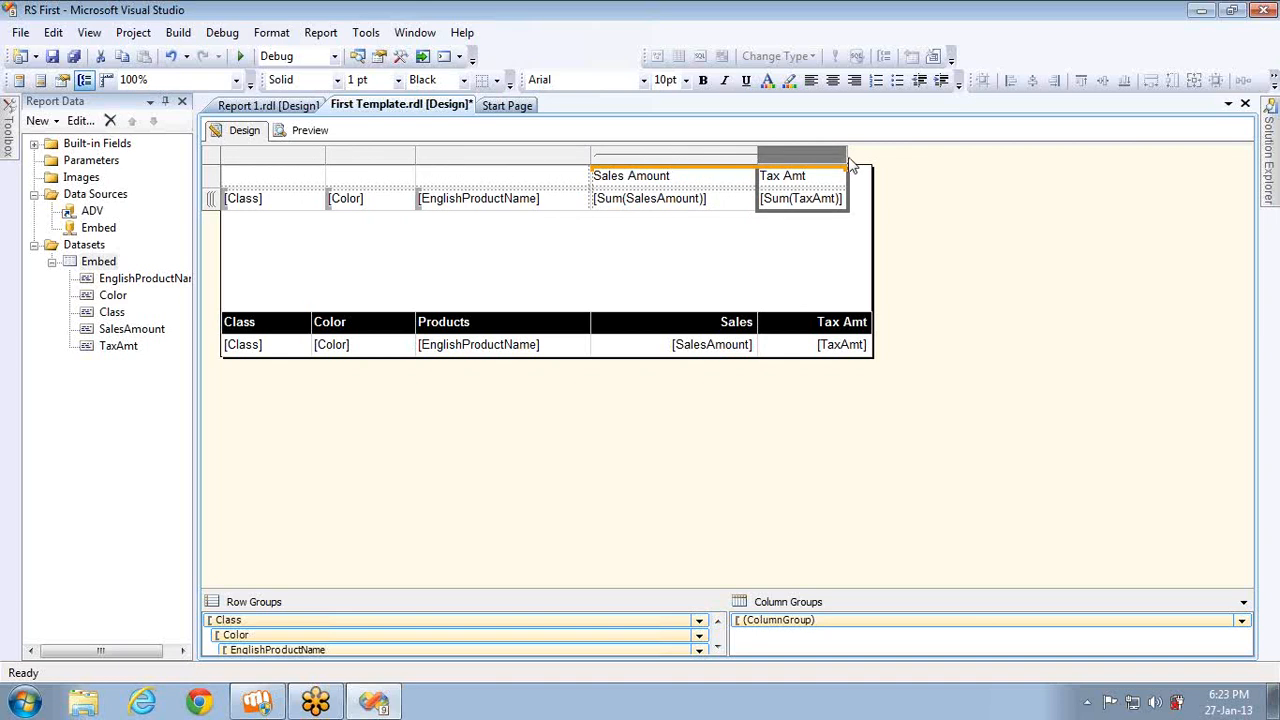
drag(845, 155, 871, 168)
- Centre the text in the matrix's Sales Amount and Tax Amt columns
click(777, 182)
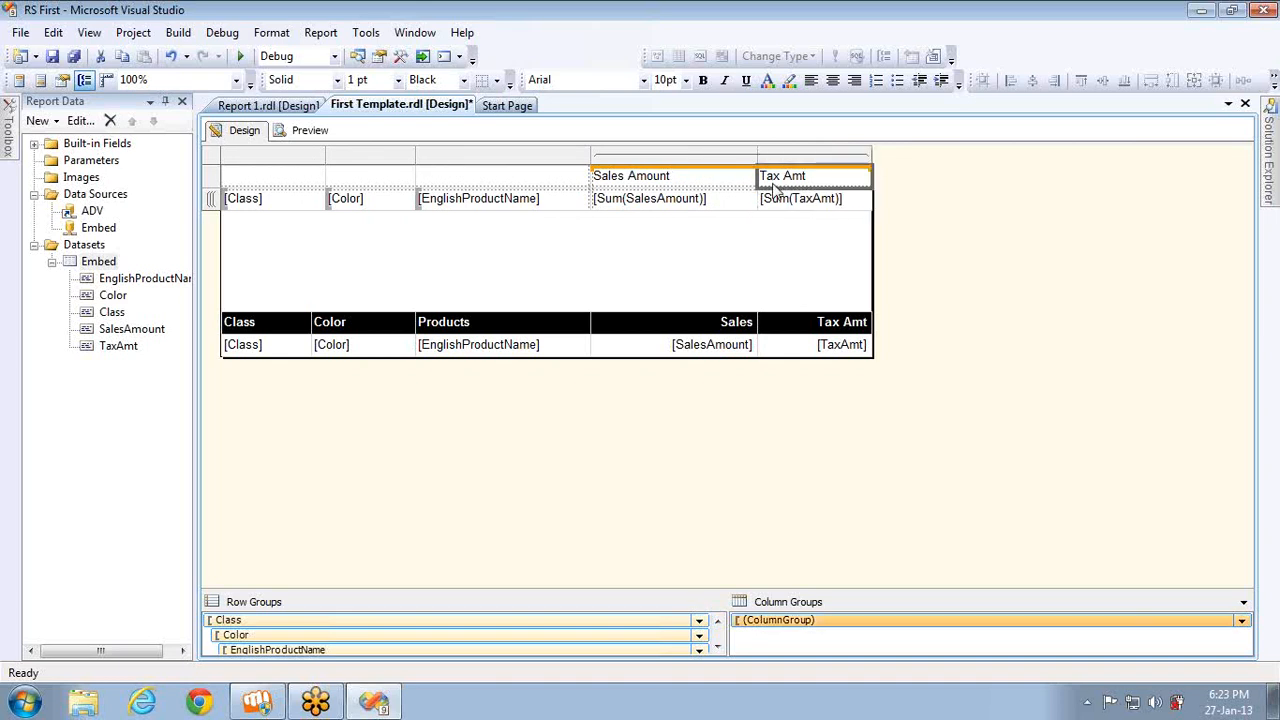
click(675, 158)
shift+click(818, 163)
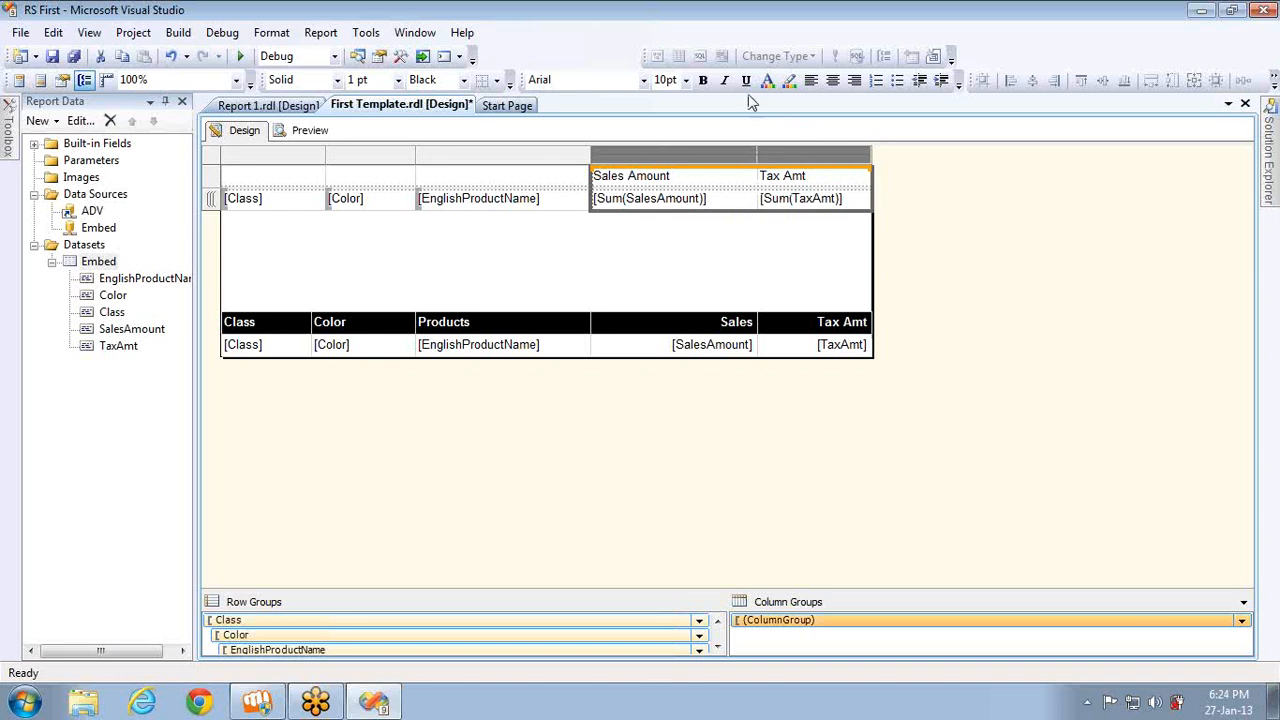
click(832, 82)
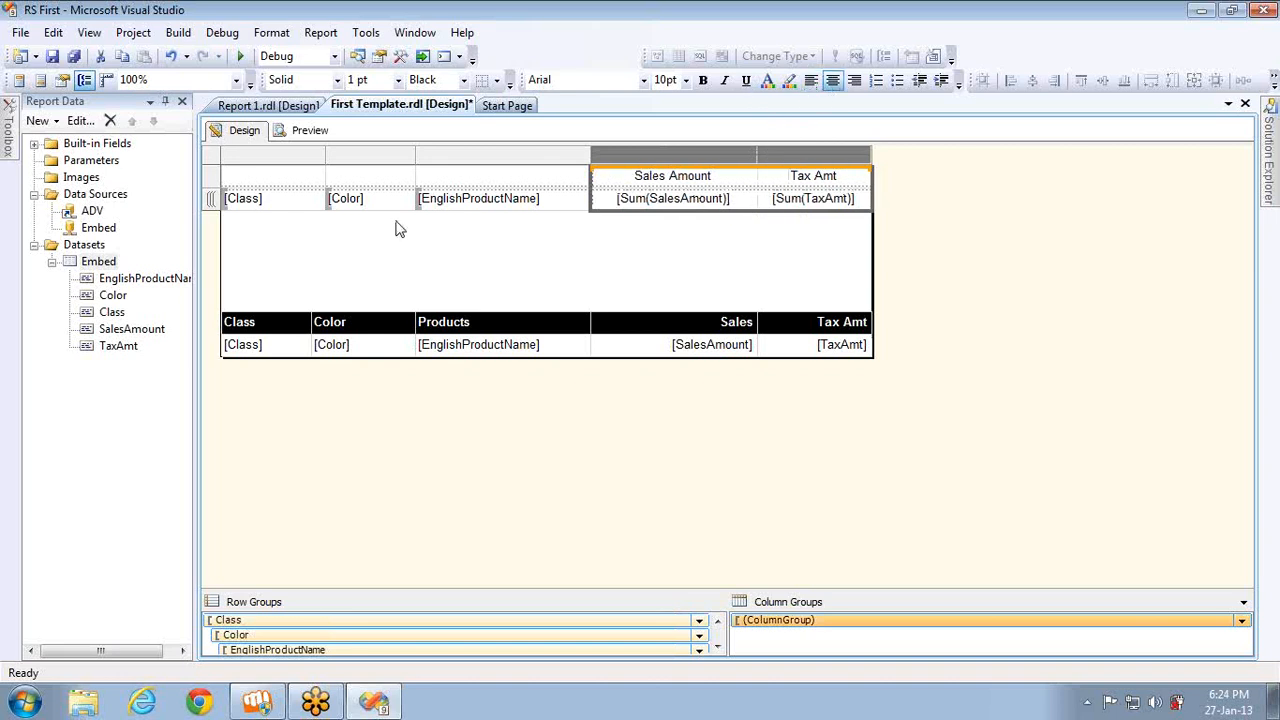
- Make the Class, Color and EnglishProductName group cells and the Sales Amount and Tax Amt headers bold
click(445, 167)
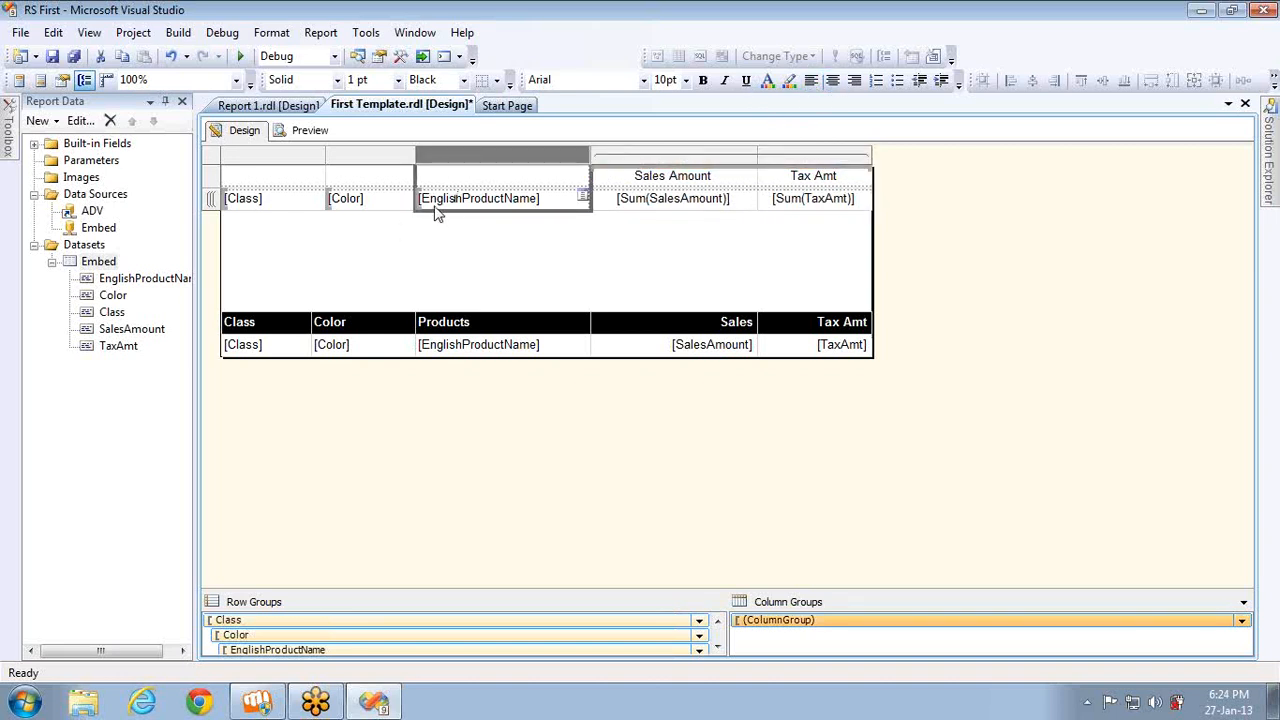
click(437, 205)
ctrl+click(405, 198)
ctrl+click(300, 204)
ctrl+click(730, 182)
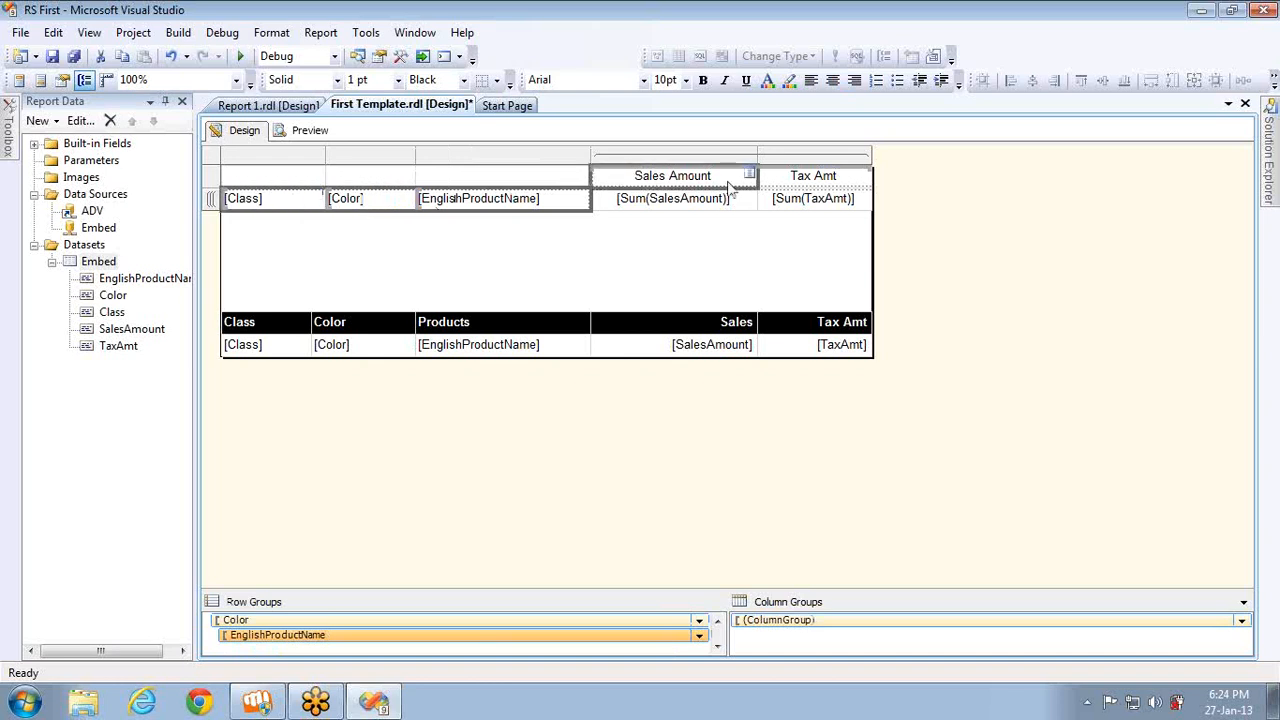
ctrl+click(801, 181)
key(ctrl+b)
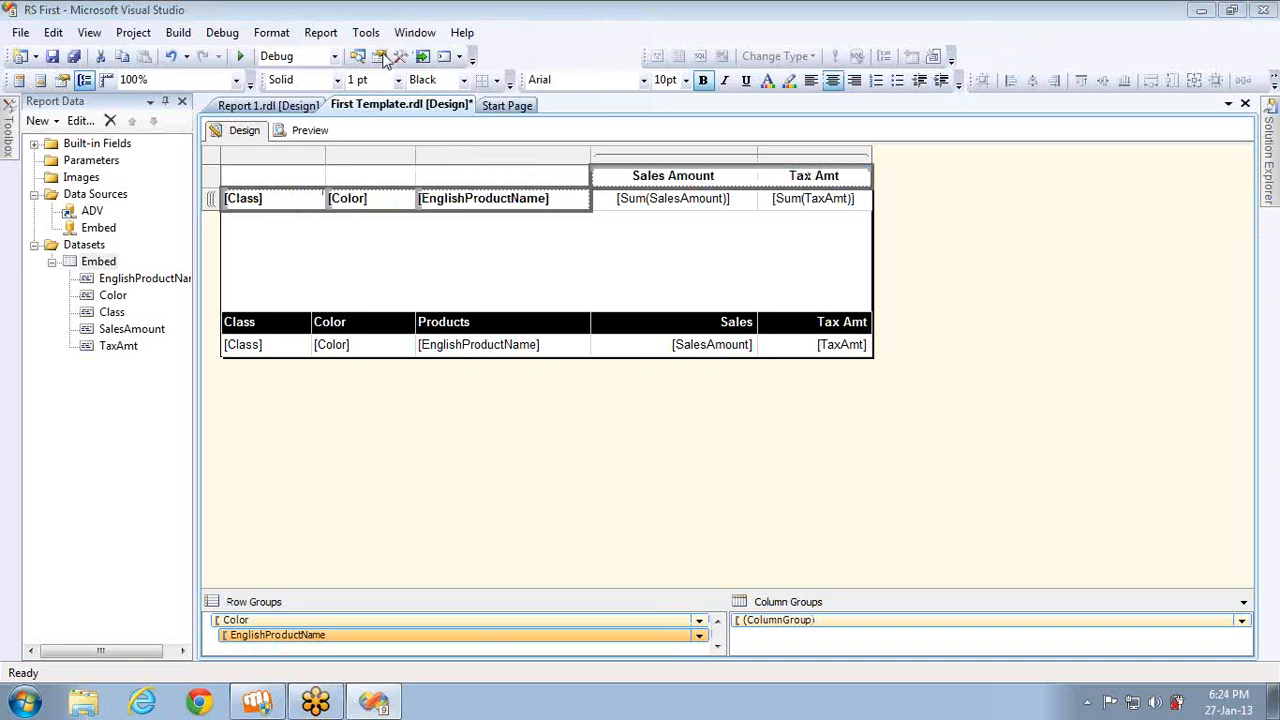
- Set the background colour of the selected matrix group and header cells to Black, with their properties sorted alphabetically
click(382, 57)
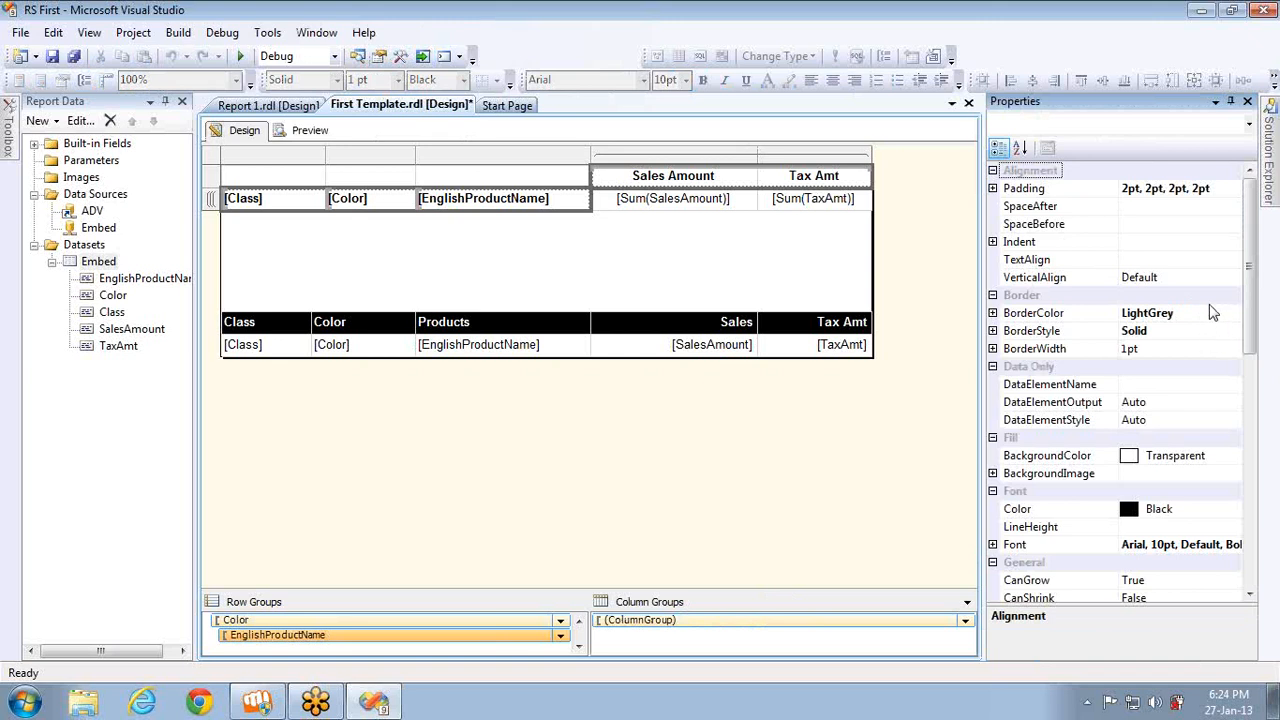
click(1019, 147)
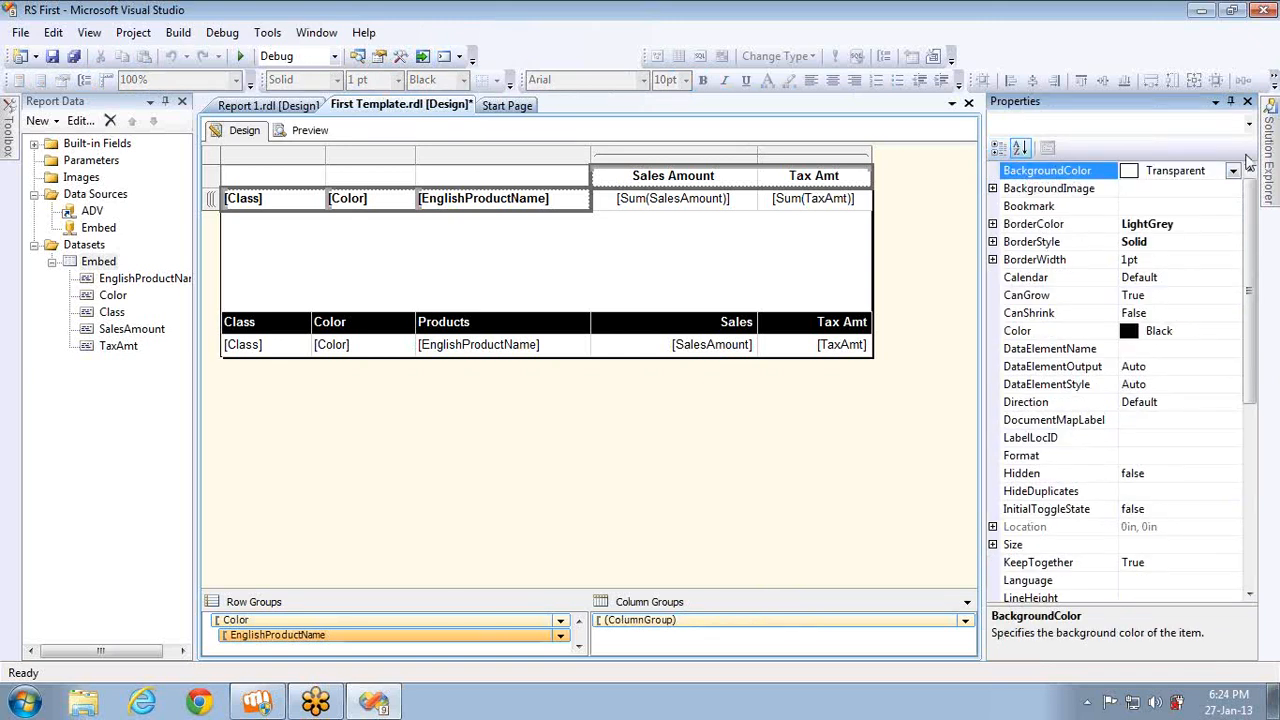
click(1234, 171)
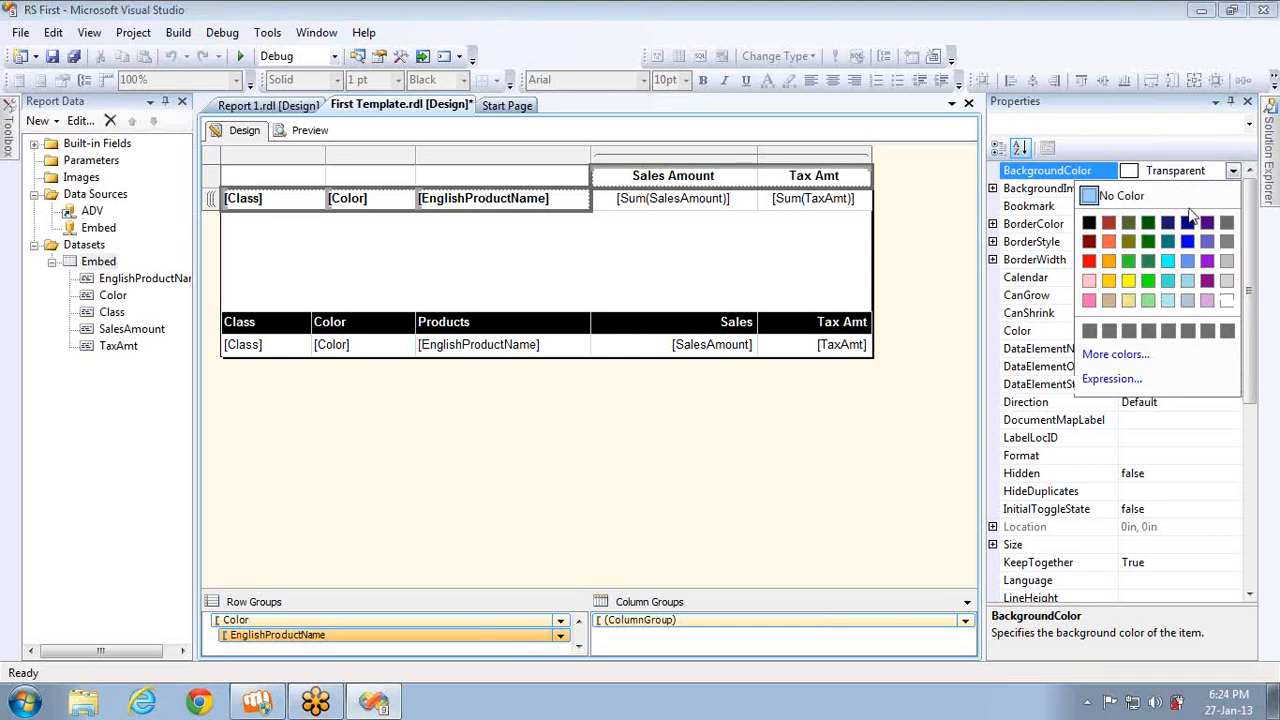
click(1089, 224)
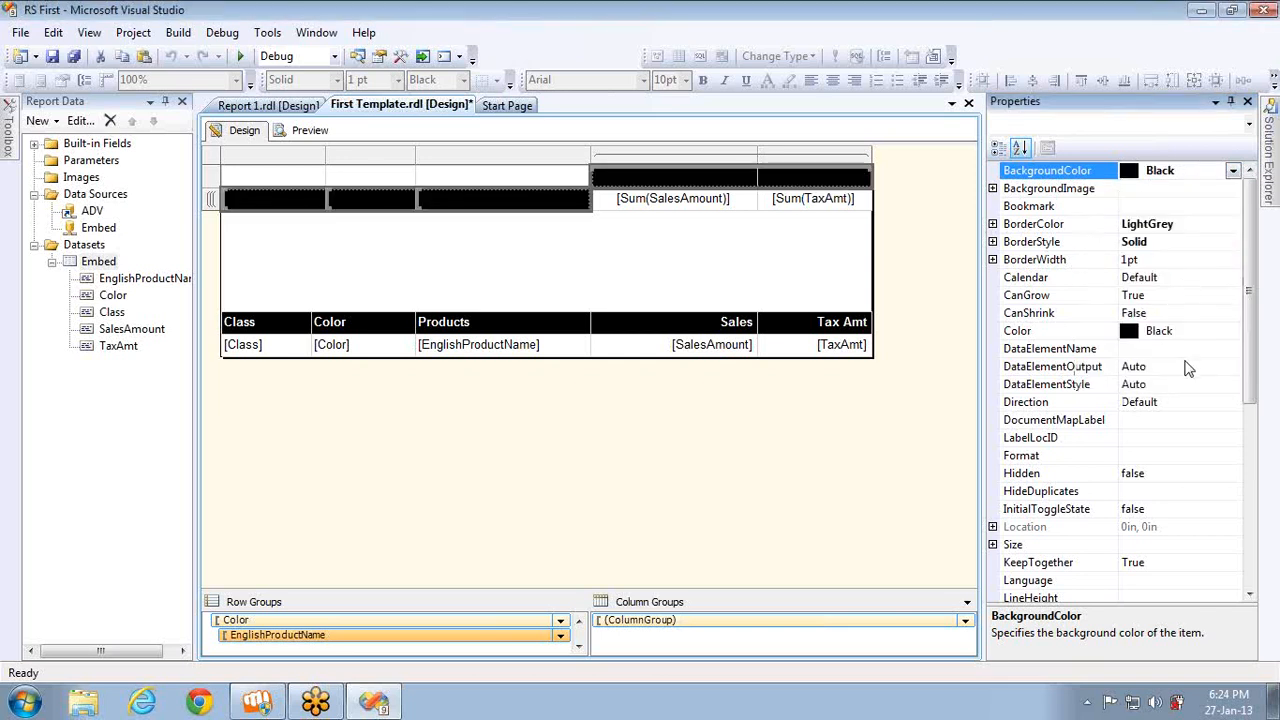
- Set the text colour of the selected matrix group and header cells to white and preview the report
click(1235, 332)
click(1234, 331)
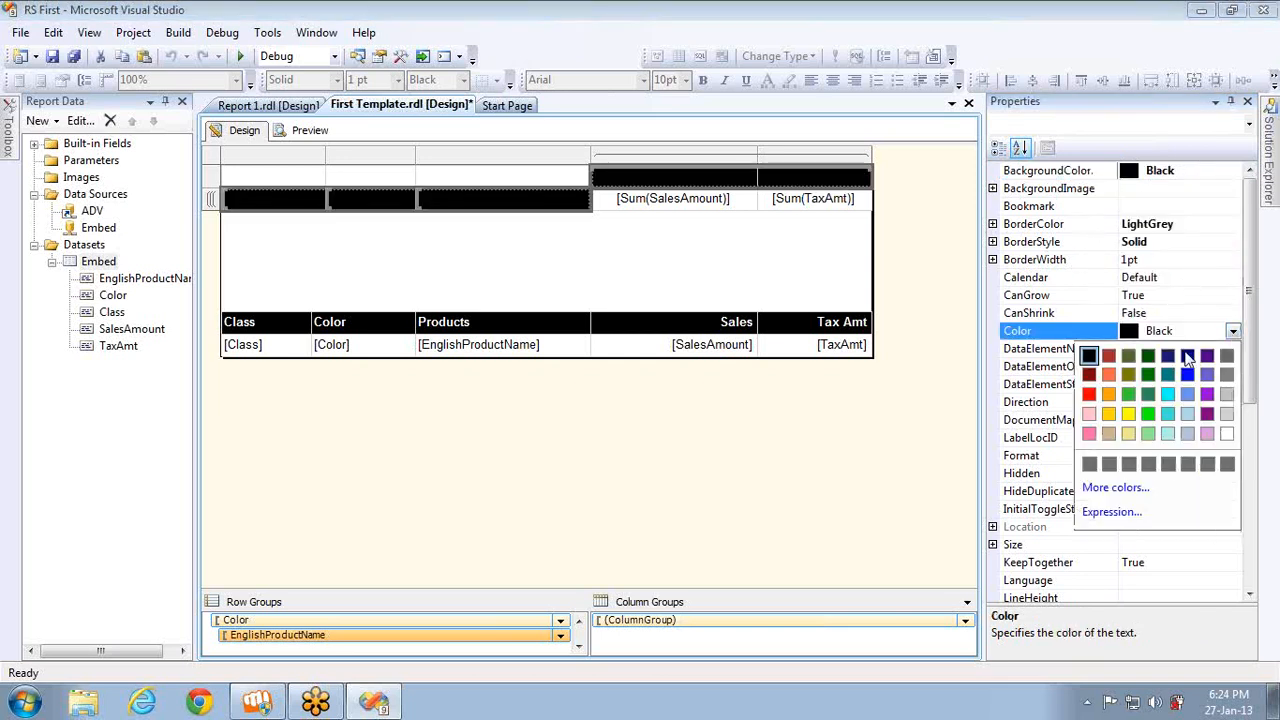
click(1228, 434)
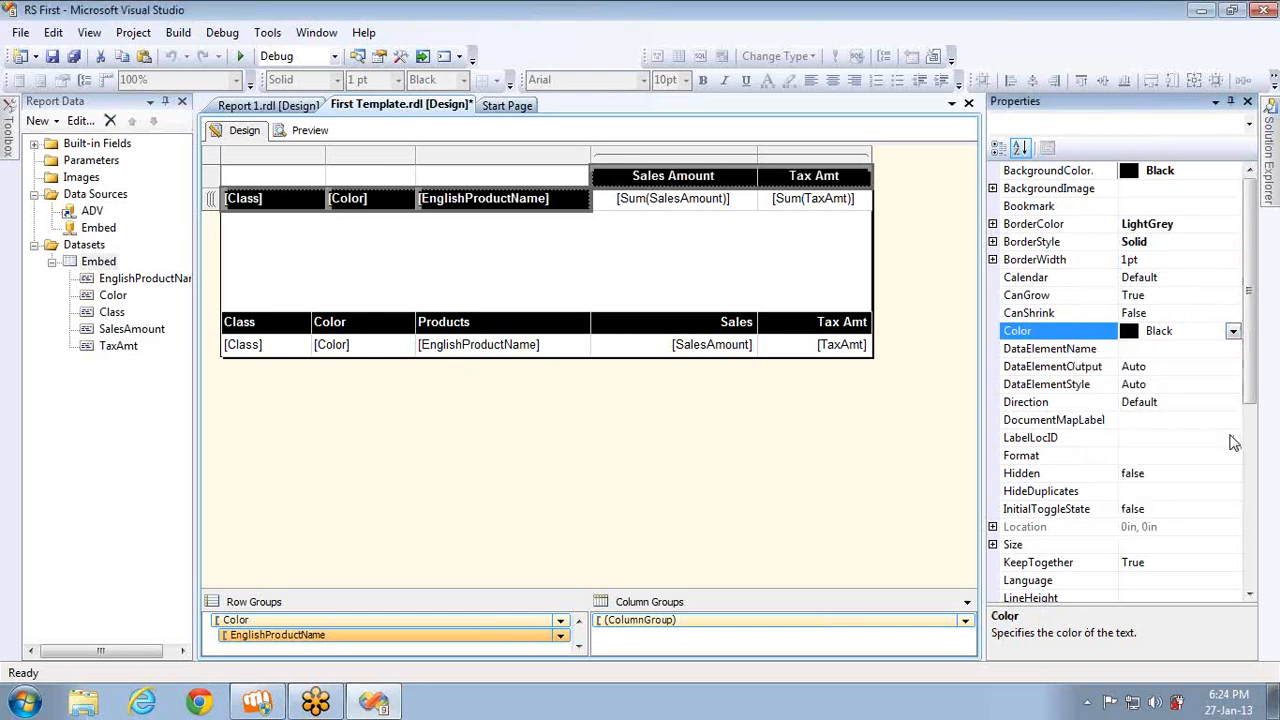
click(311, 135)
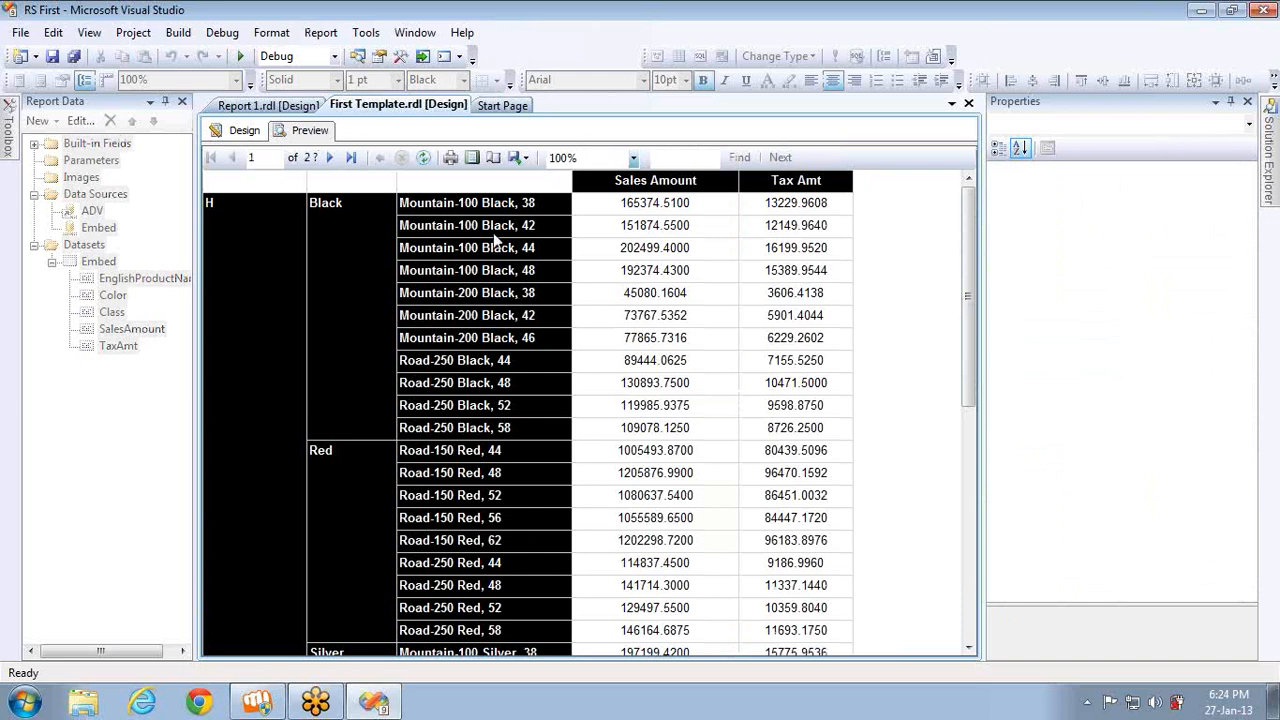
- Compare the matrix's design with its preview and inspect its Class, Color and EnglishProductName row groups
click(244, 131)
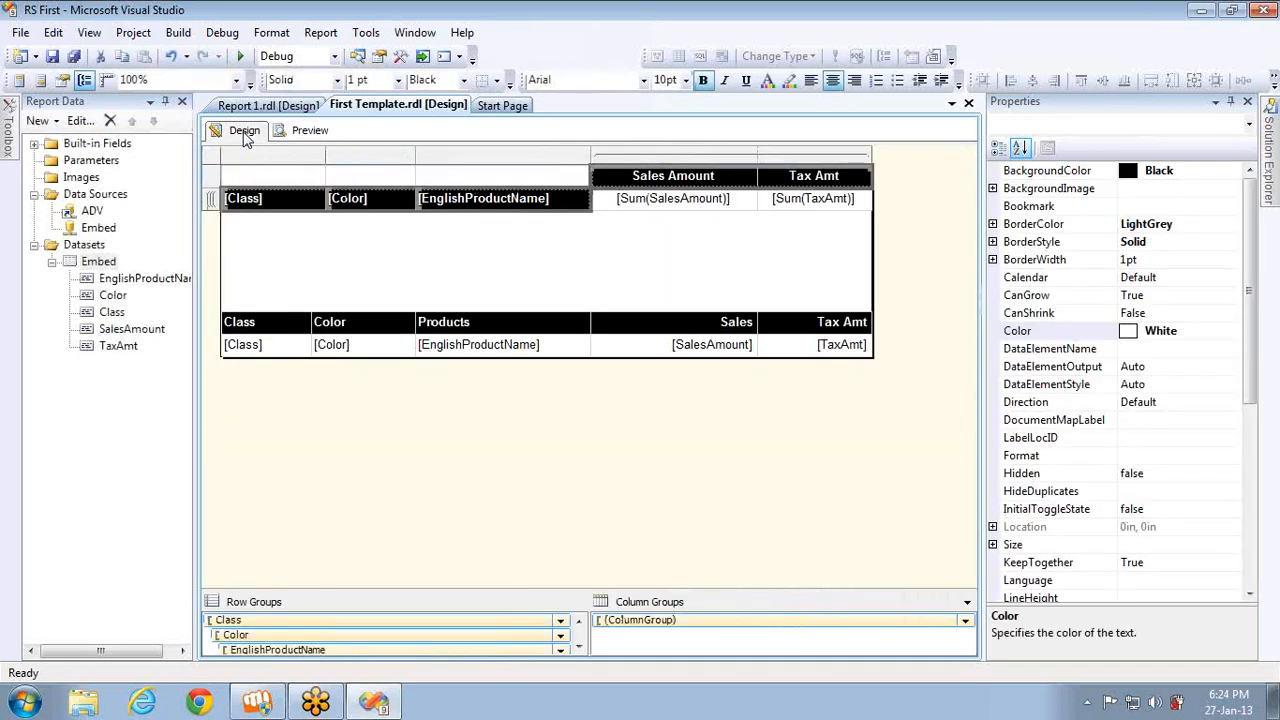
click(306, 132)
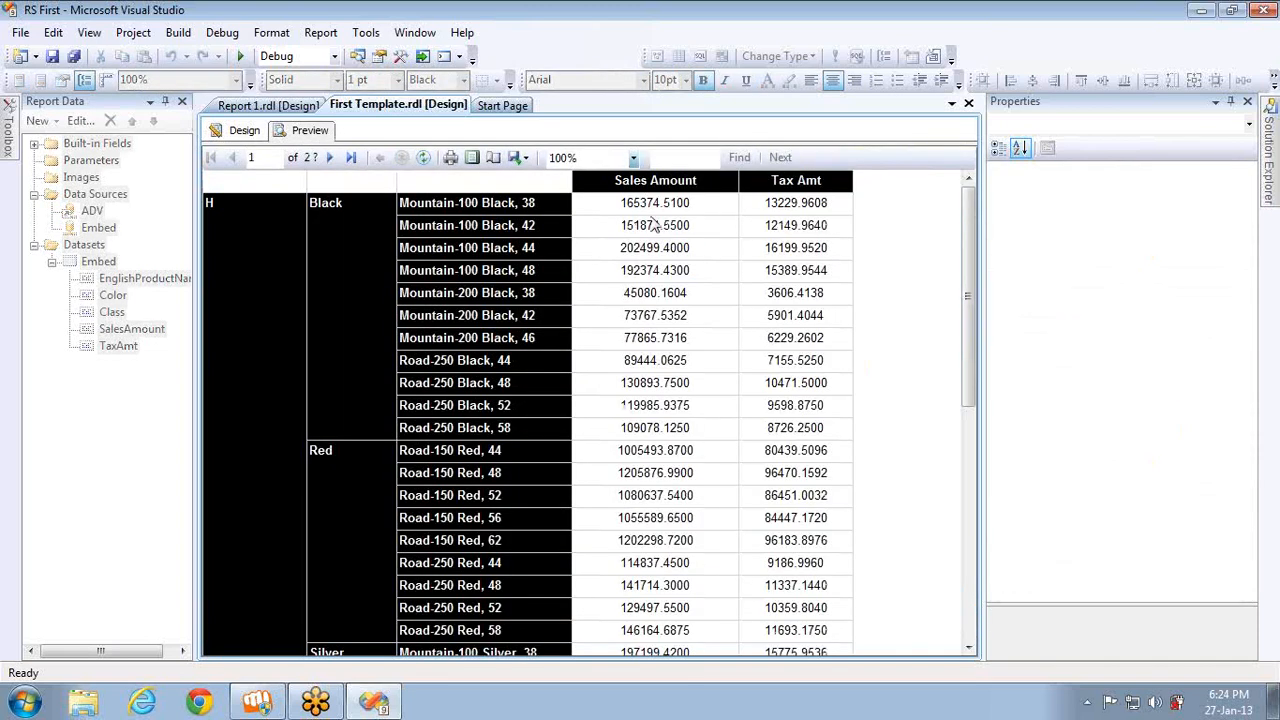
click(245, 134)
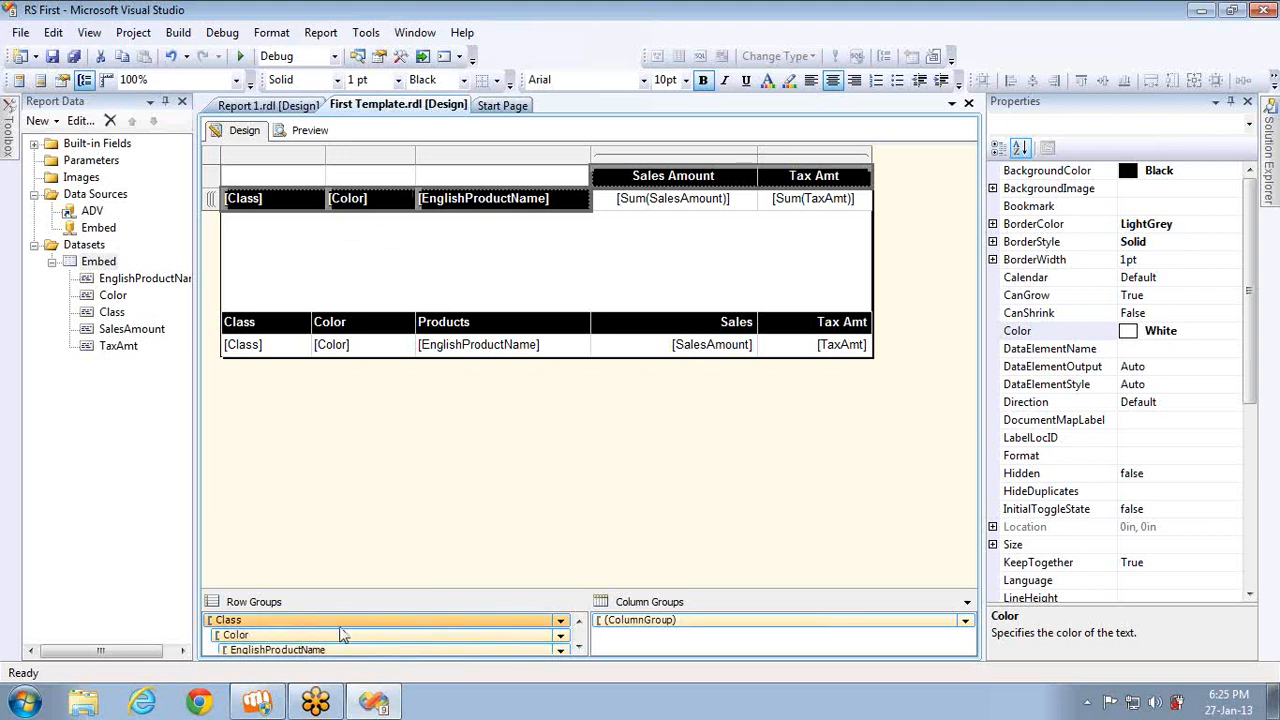
click(287, 200)
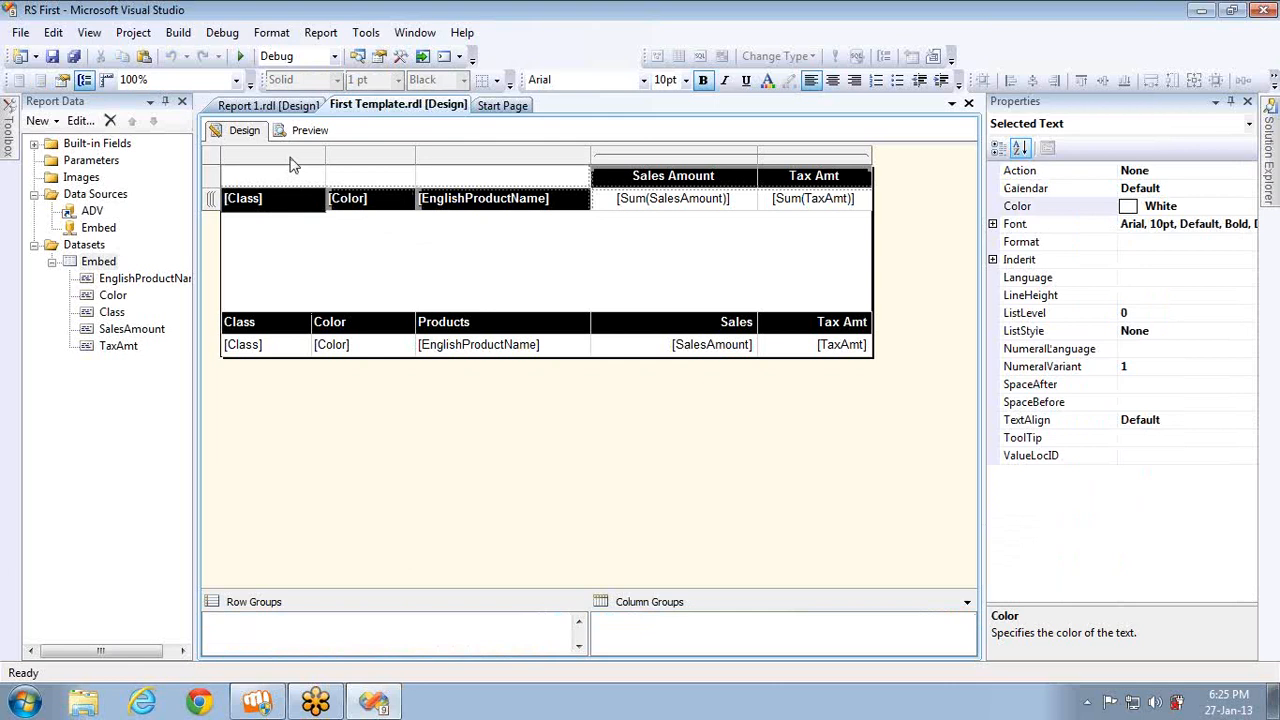
click(291, 162)
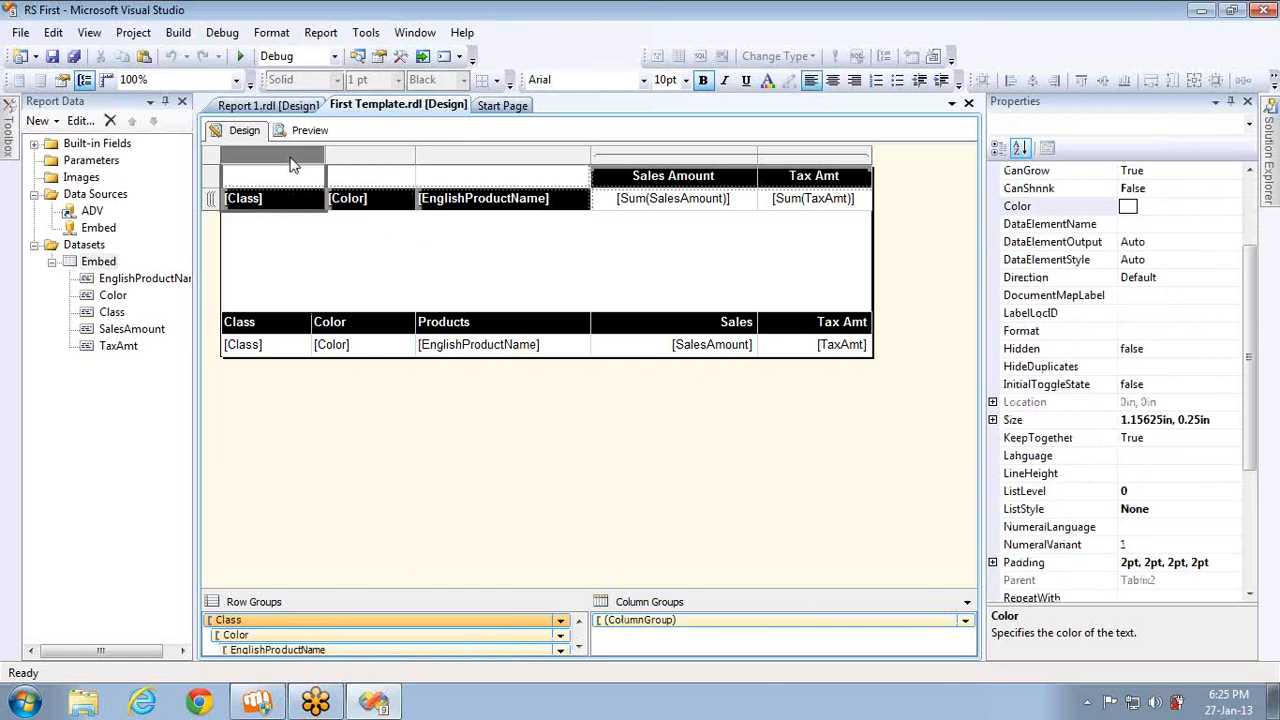
click(282, 620)
click(282, 632)
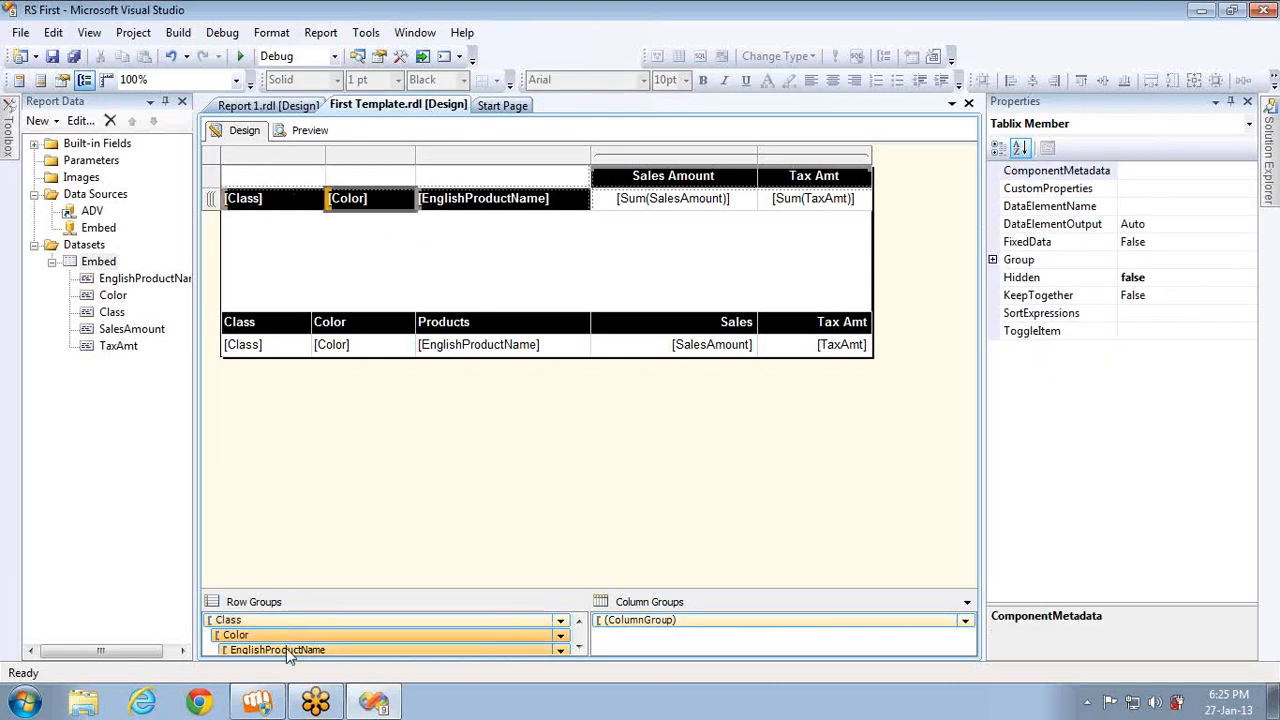
click(286, 650)
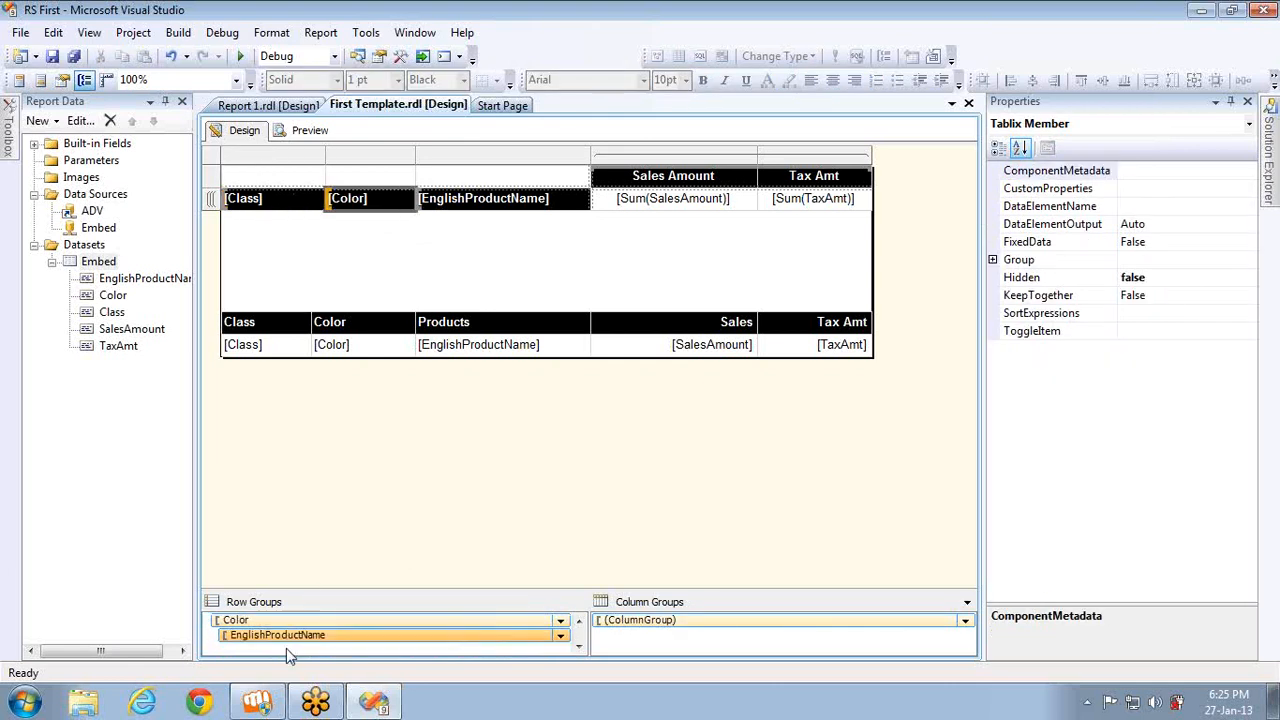
- Change the EnglishProductName row group's group expression to [SalesAmount] in its group properties
right_click(386, 643)
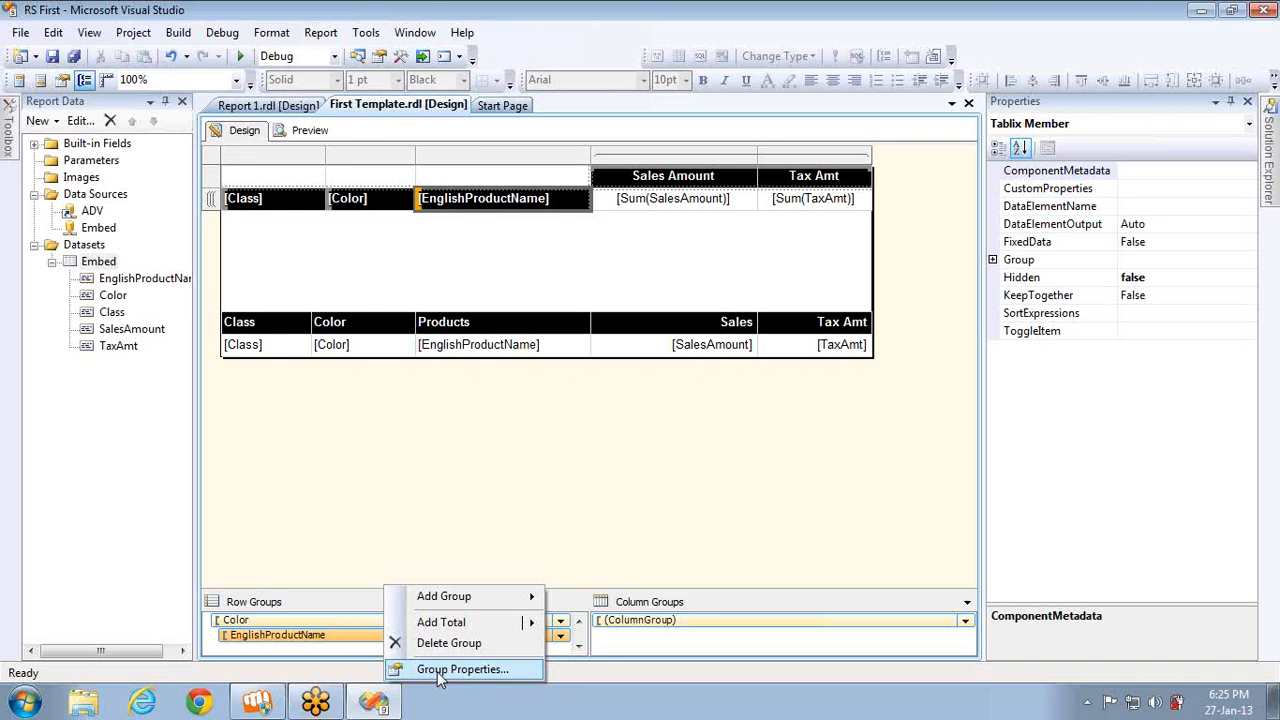
click(440, 670)
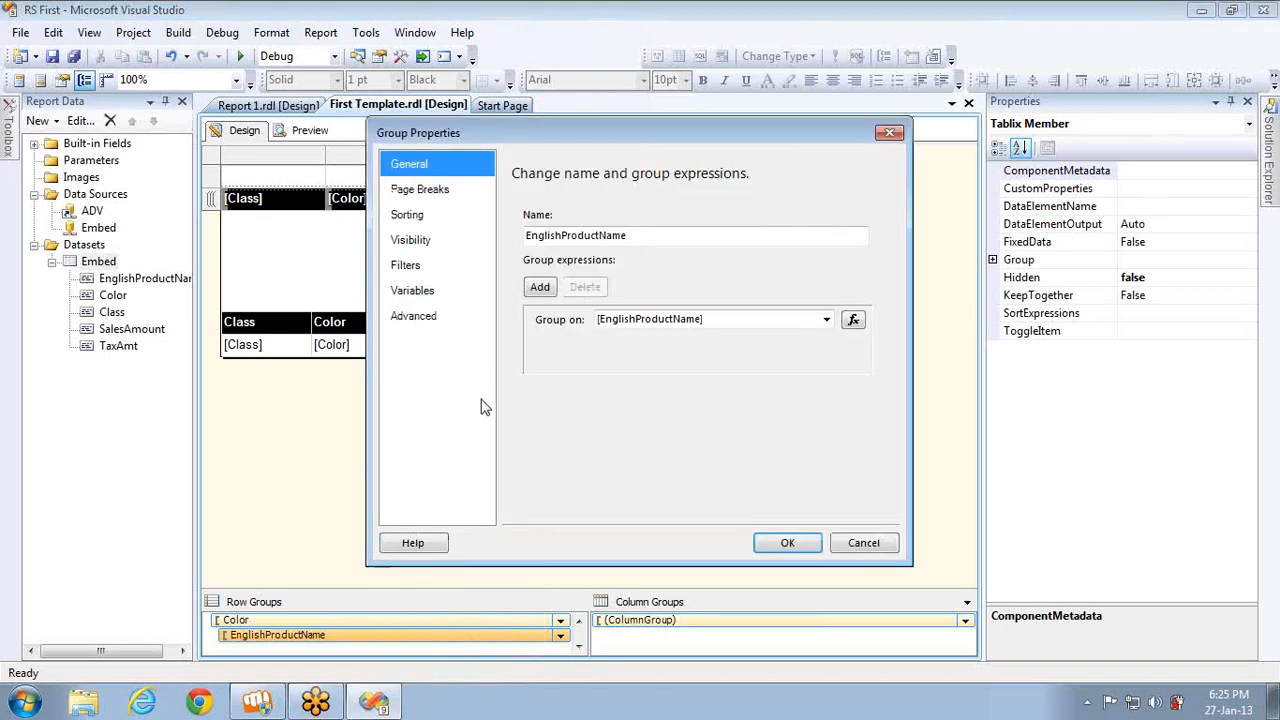
click(658, 237)
drag(655, 238, 417, 273)
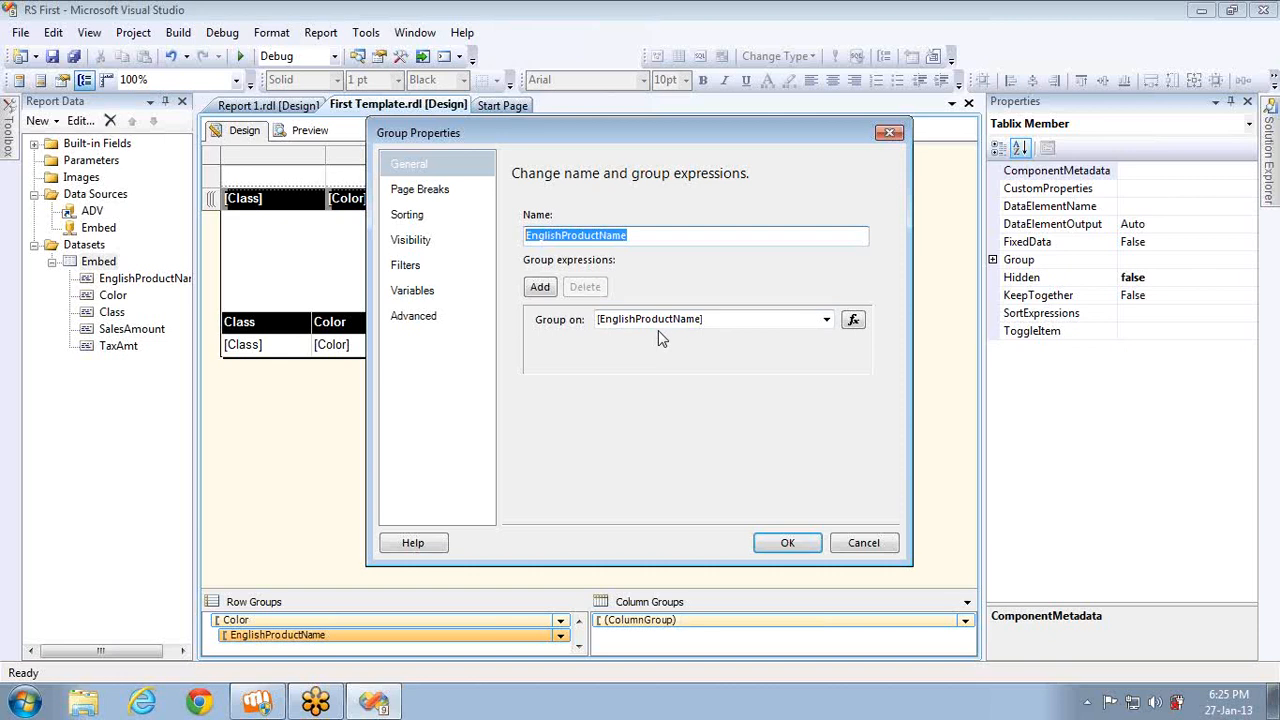
click(826, 319)
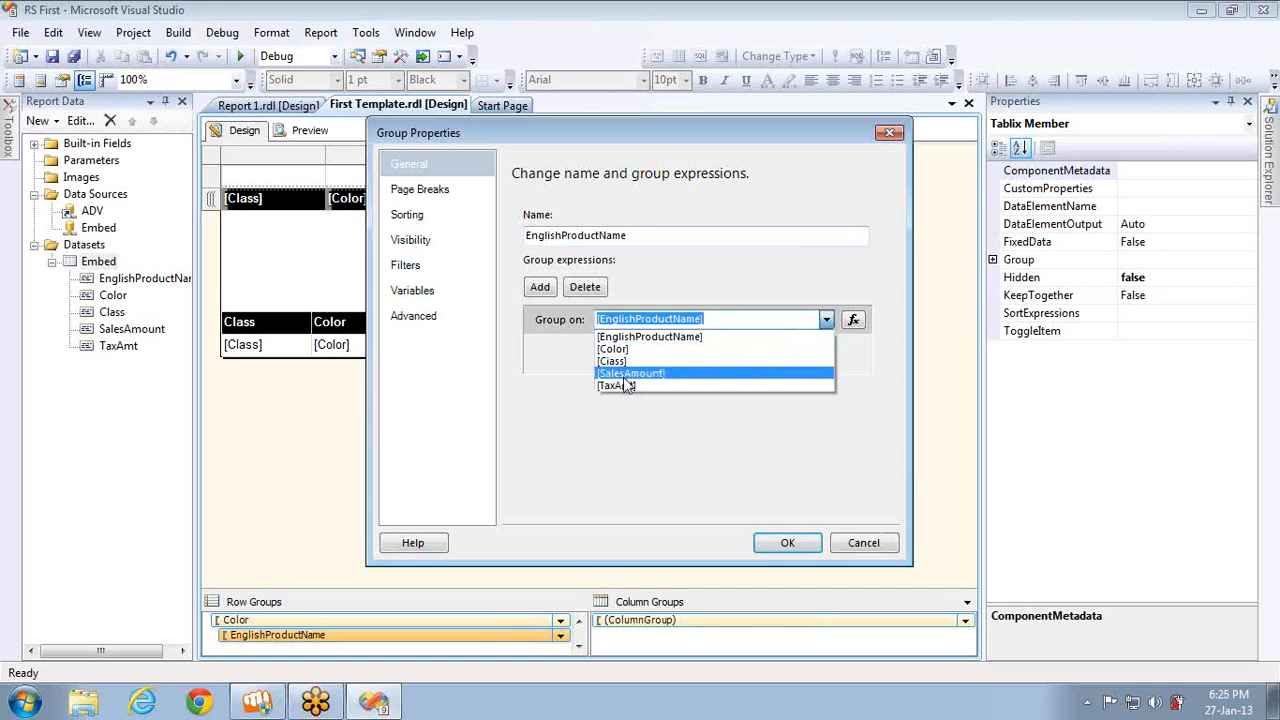
click(626, 386)
click(801, 549)
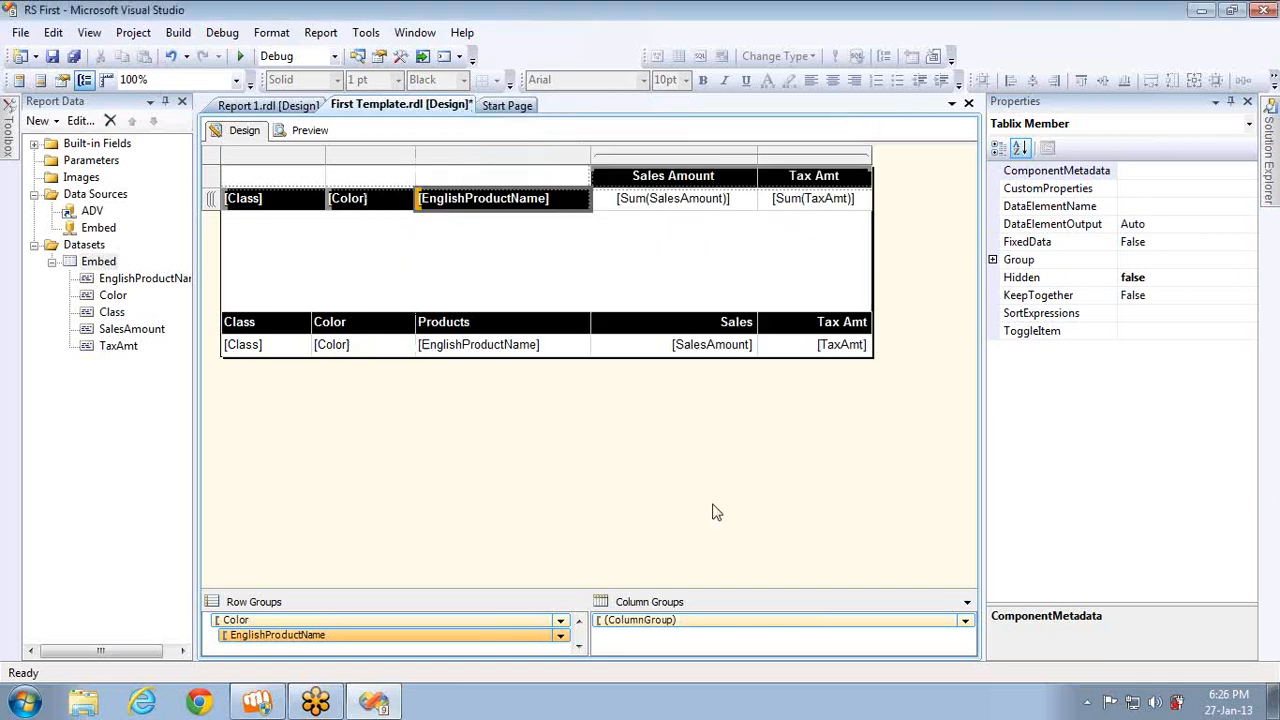
- Preview the report with the changed grouping, viewing page 2 and returning to page 1
click(308, 132)
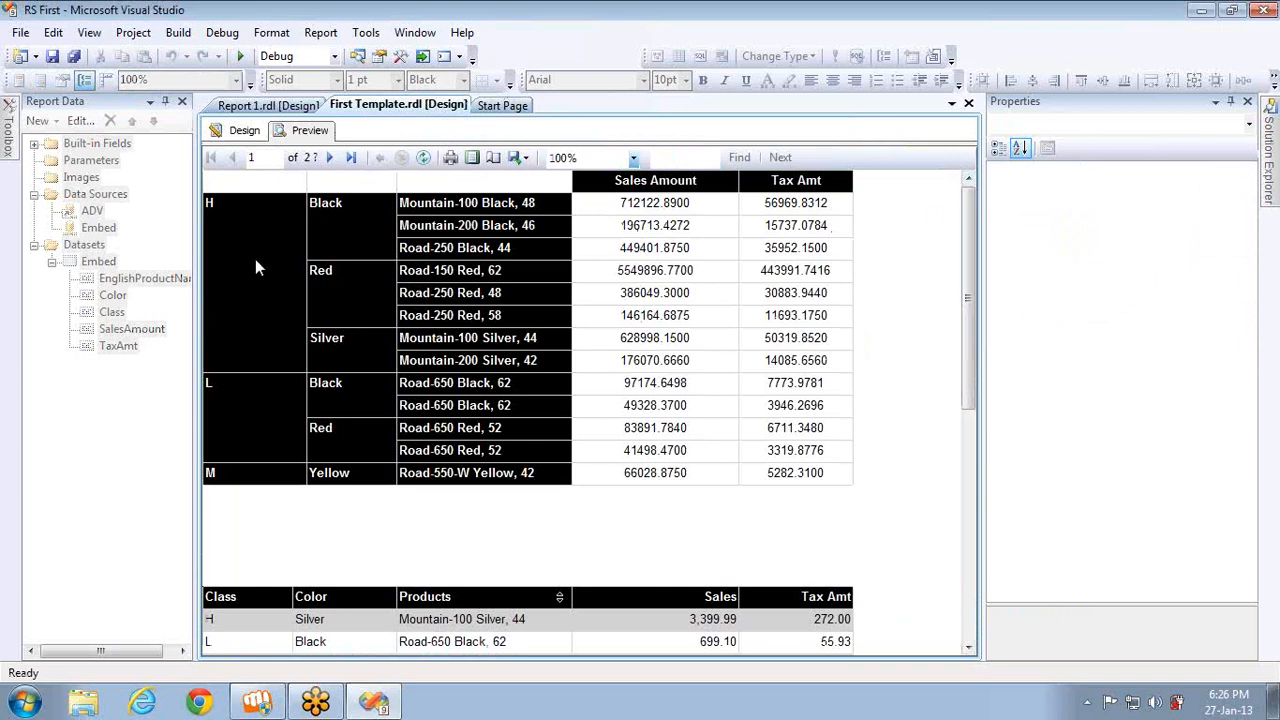
click(334, 158)
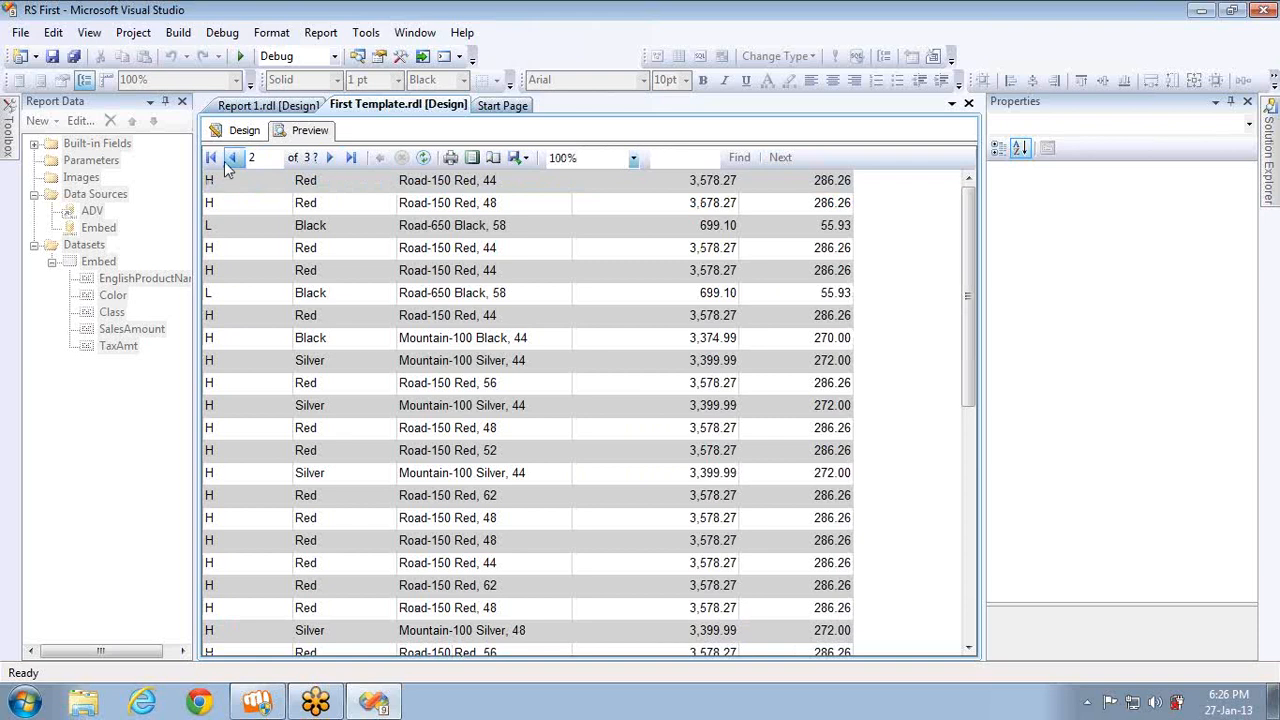
click(229, 160)
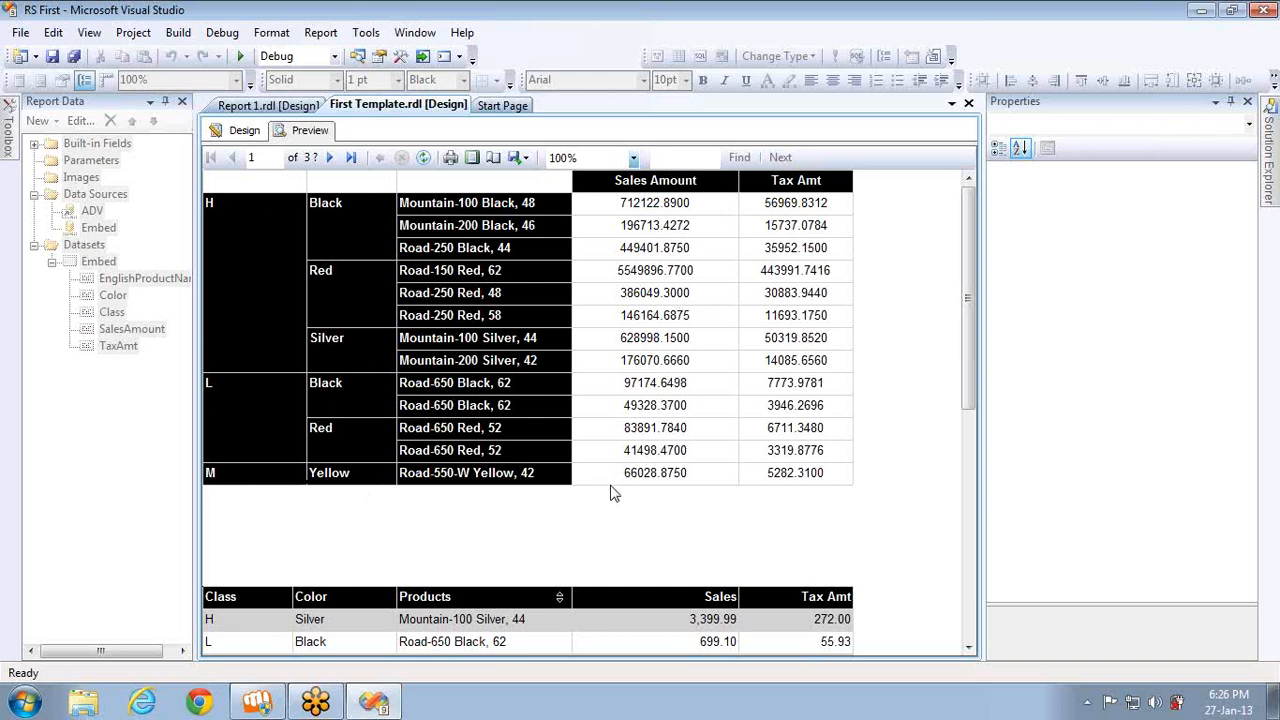
- Set the EnglishProductName row group to group on [EnglishProductName] again and preview the report
click(244, 130)
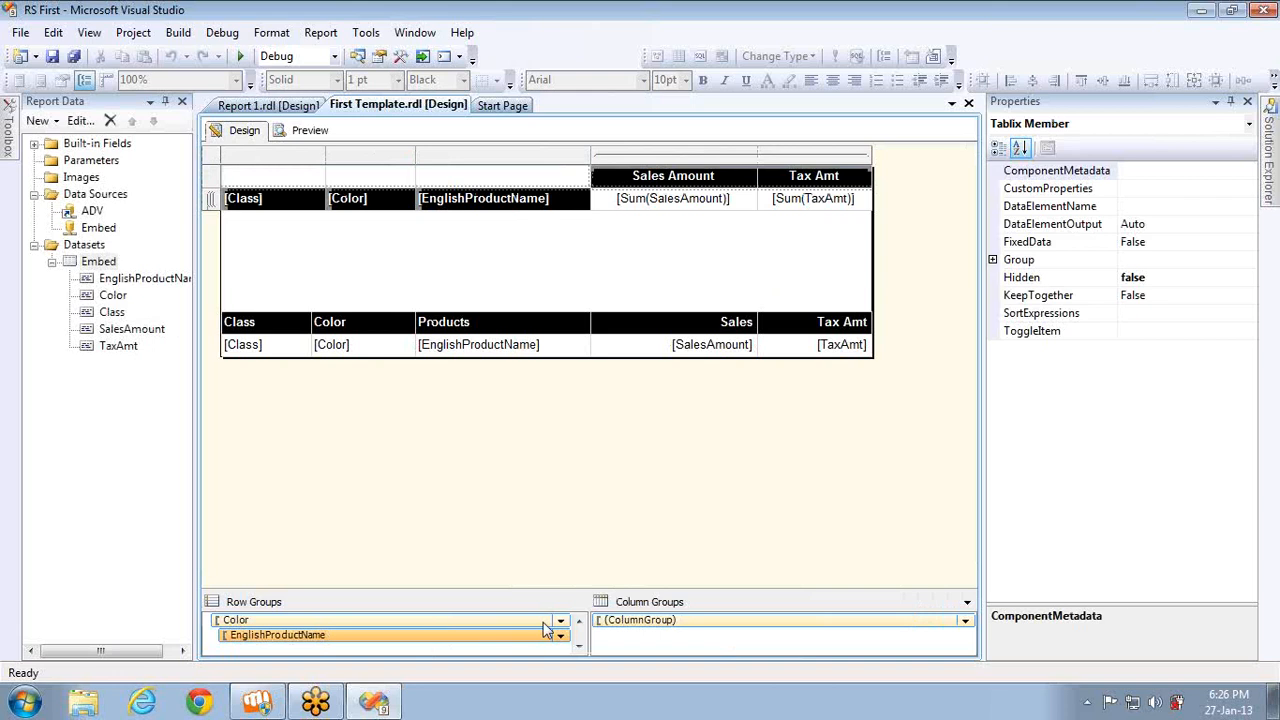
double_click(509, 636)
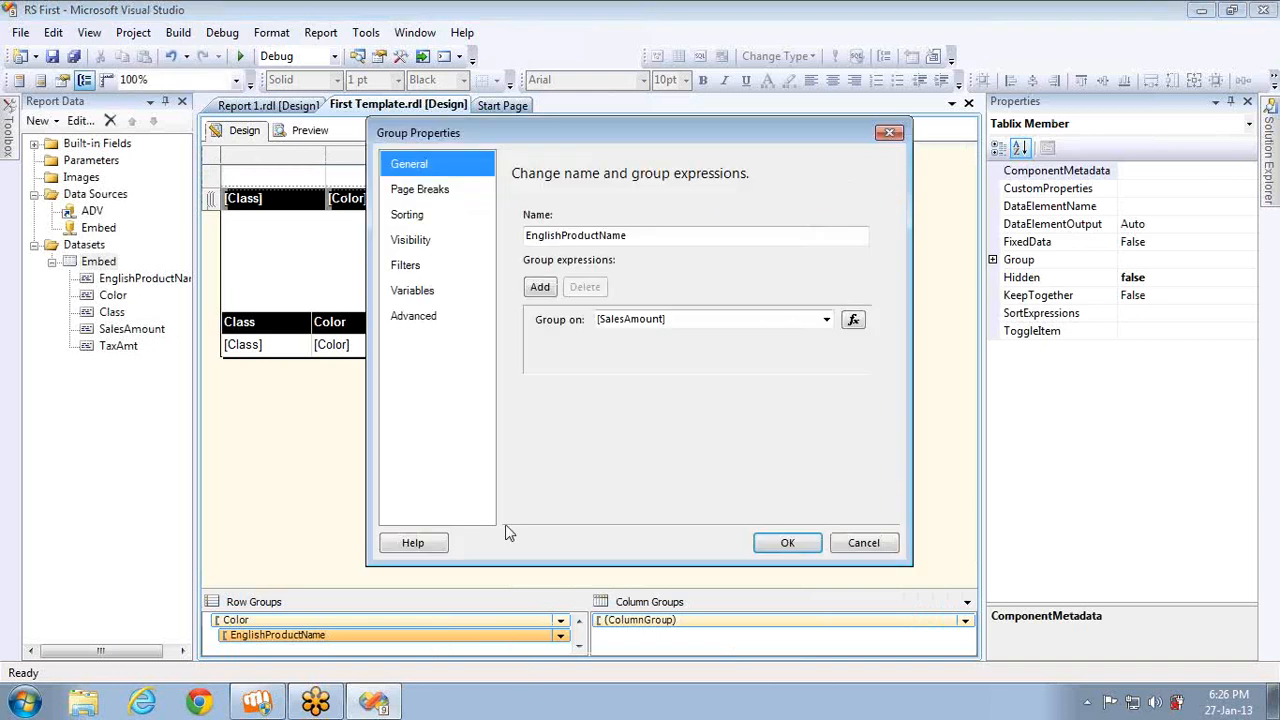
click(826, 319)
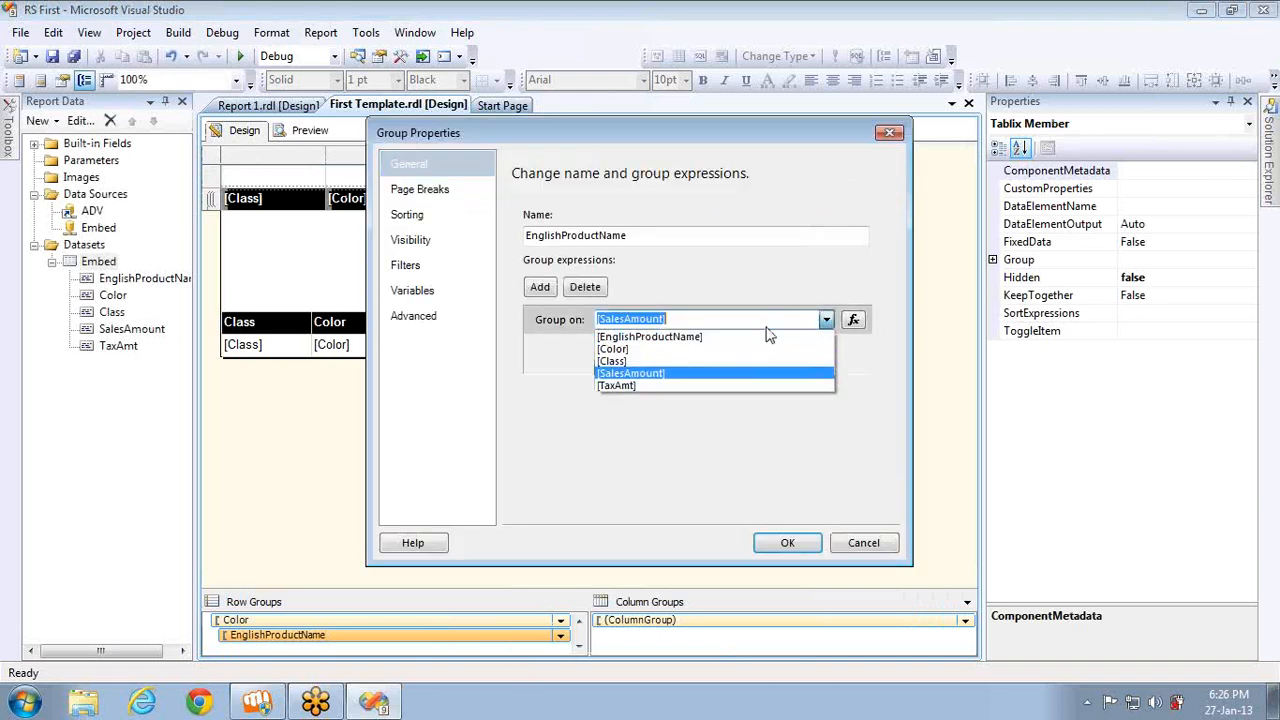
click(700, 337)
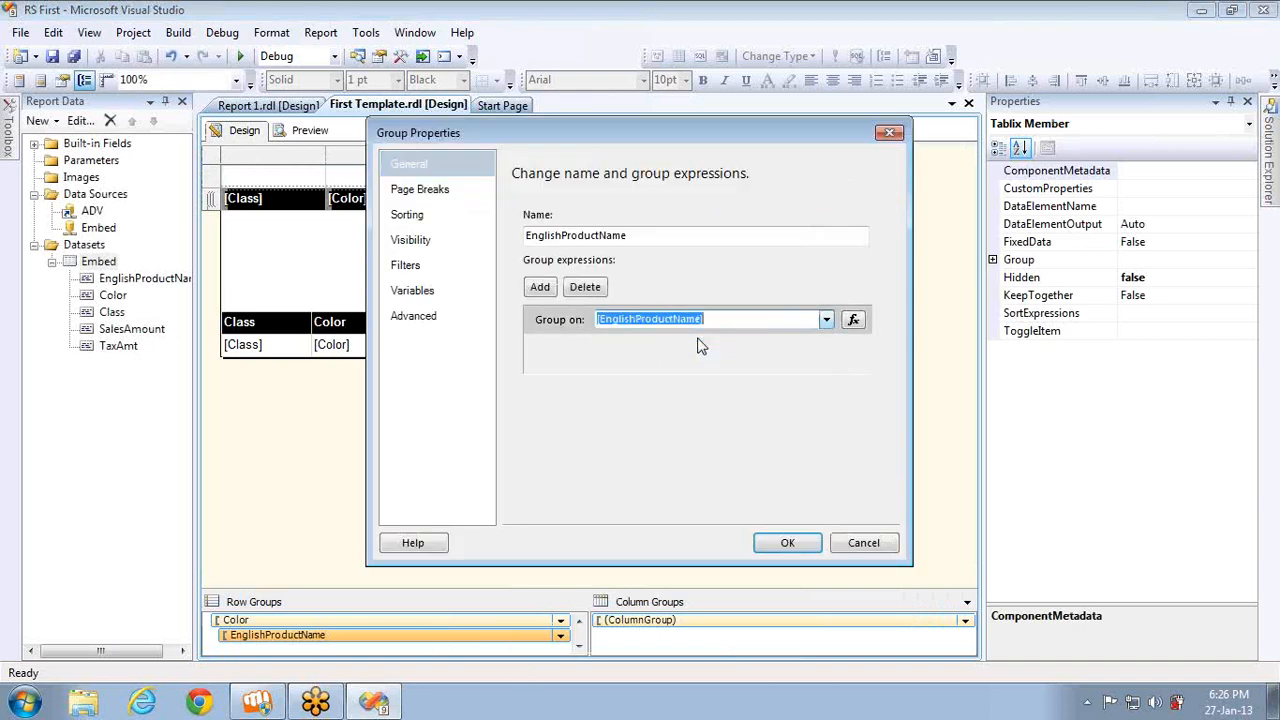
click(772, 546)
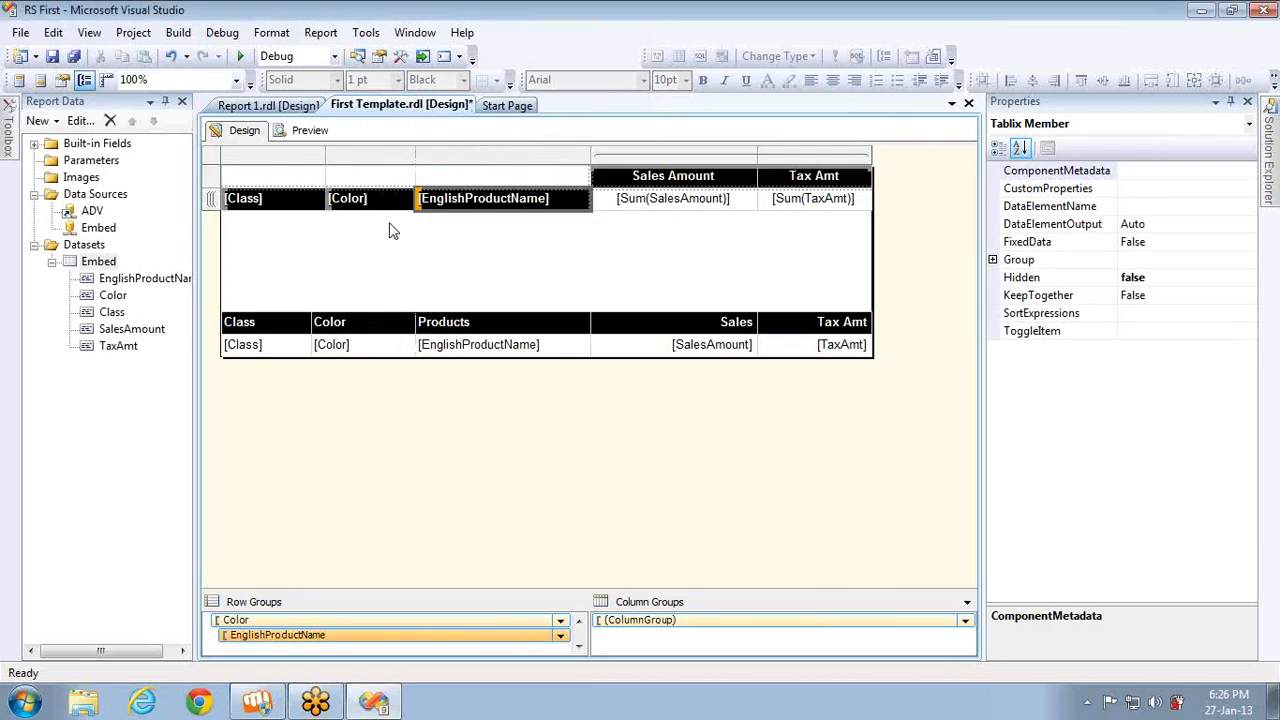
click(308, 131)
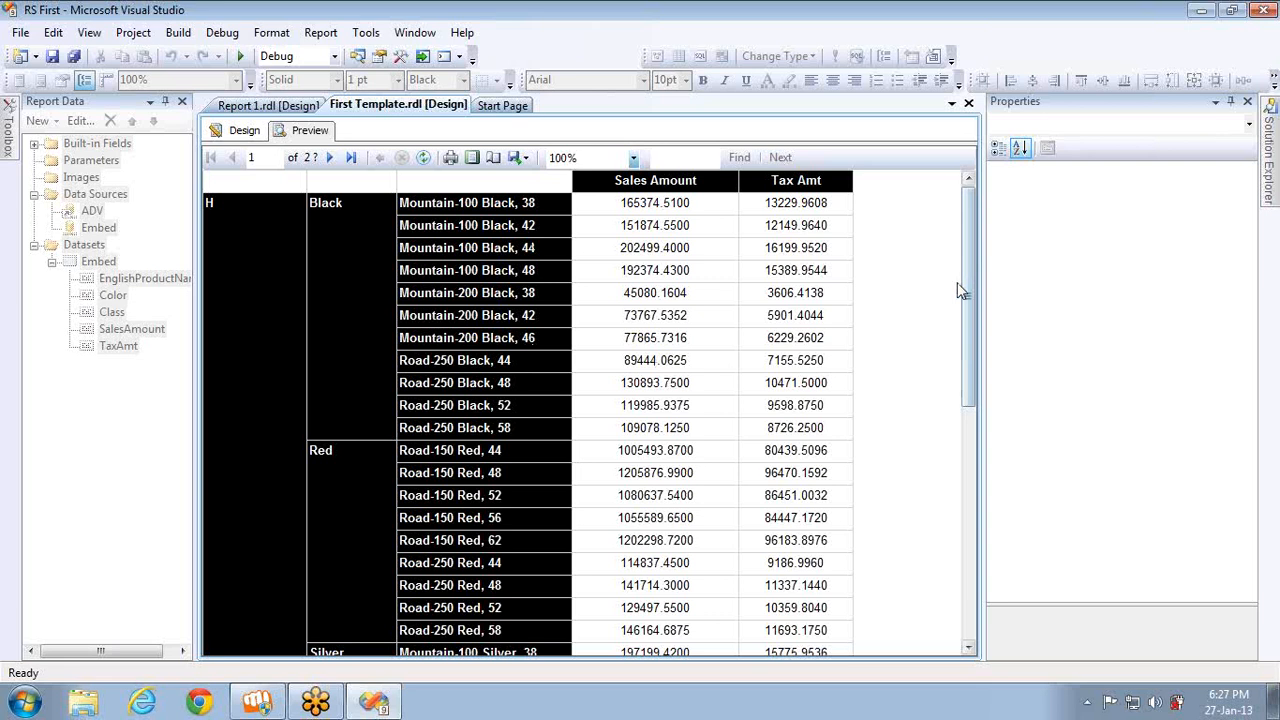
mouse_move(965, 290)
mouse_down()
mouse_move(965, 543)
mouse_move(963, 300)
mouse_up()
- Start SQL Server Management Studio and connect to the localhost Database Engine with Windows Authentication
click(25, 704)
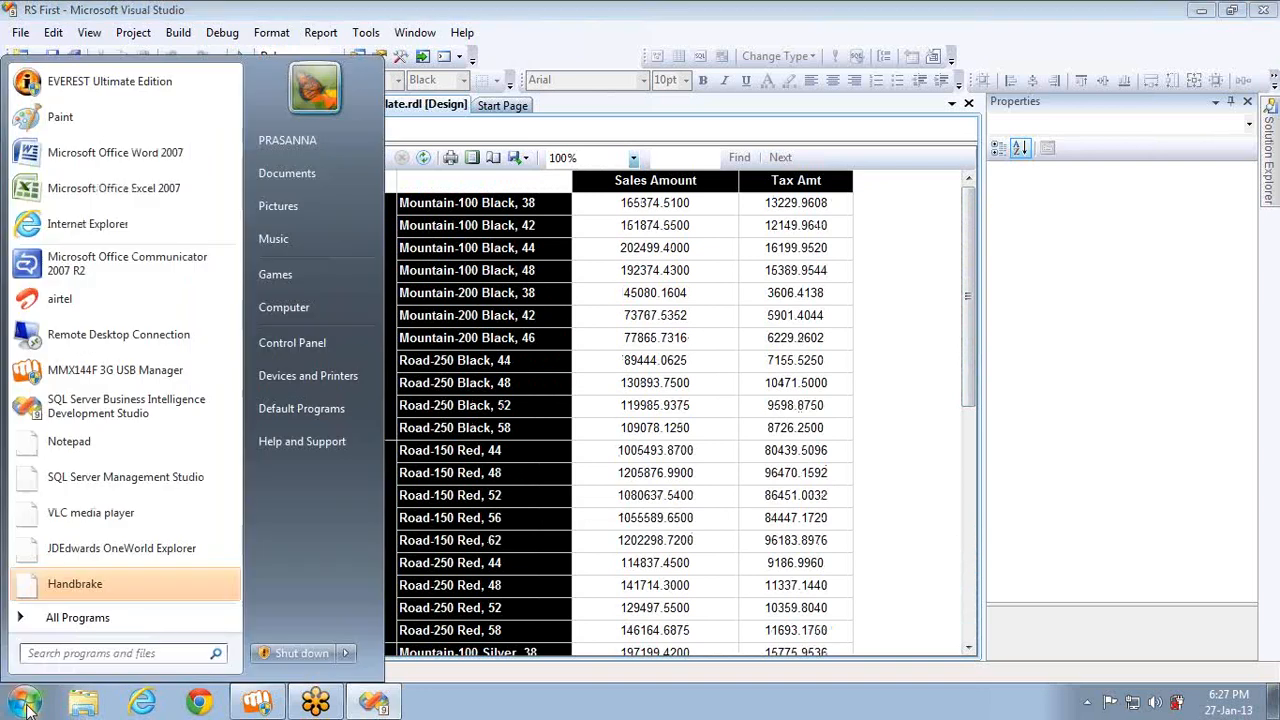
click(115, 486)
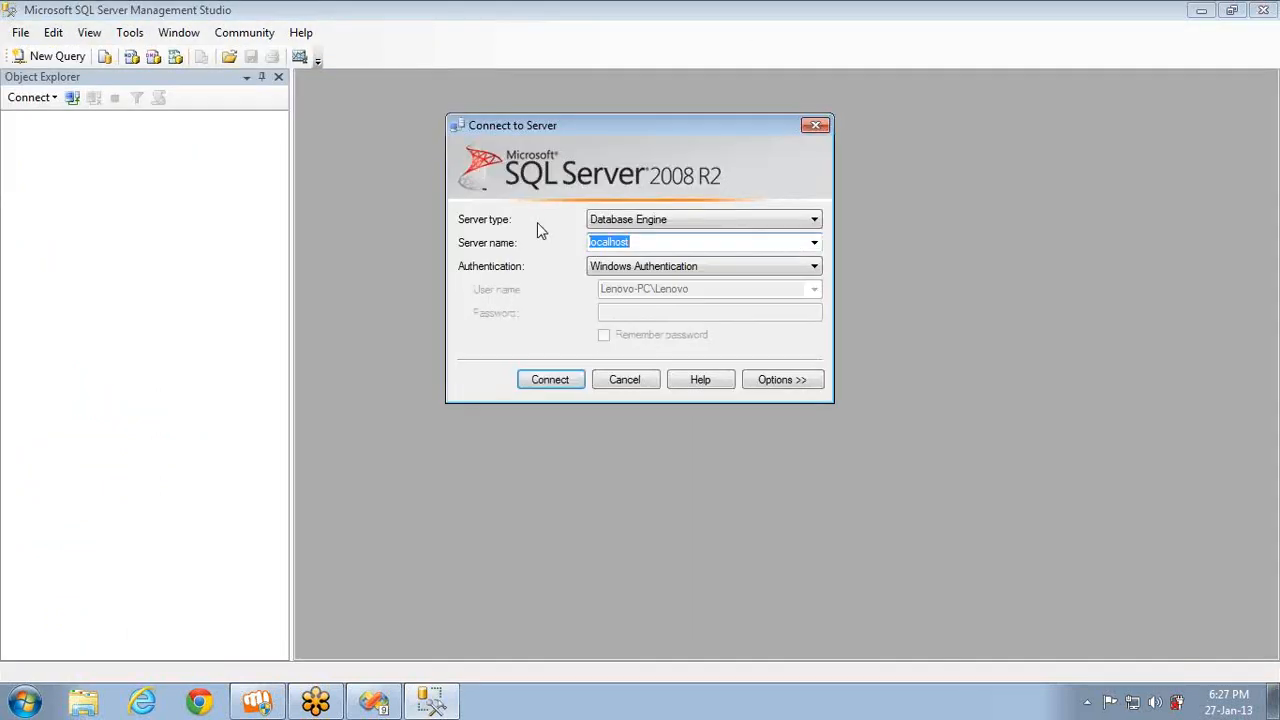
click(554, 386)
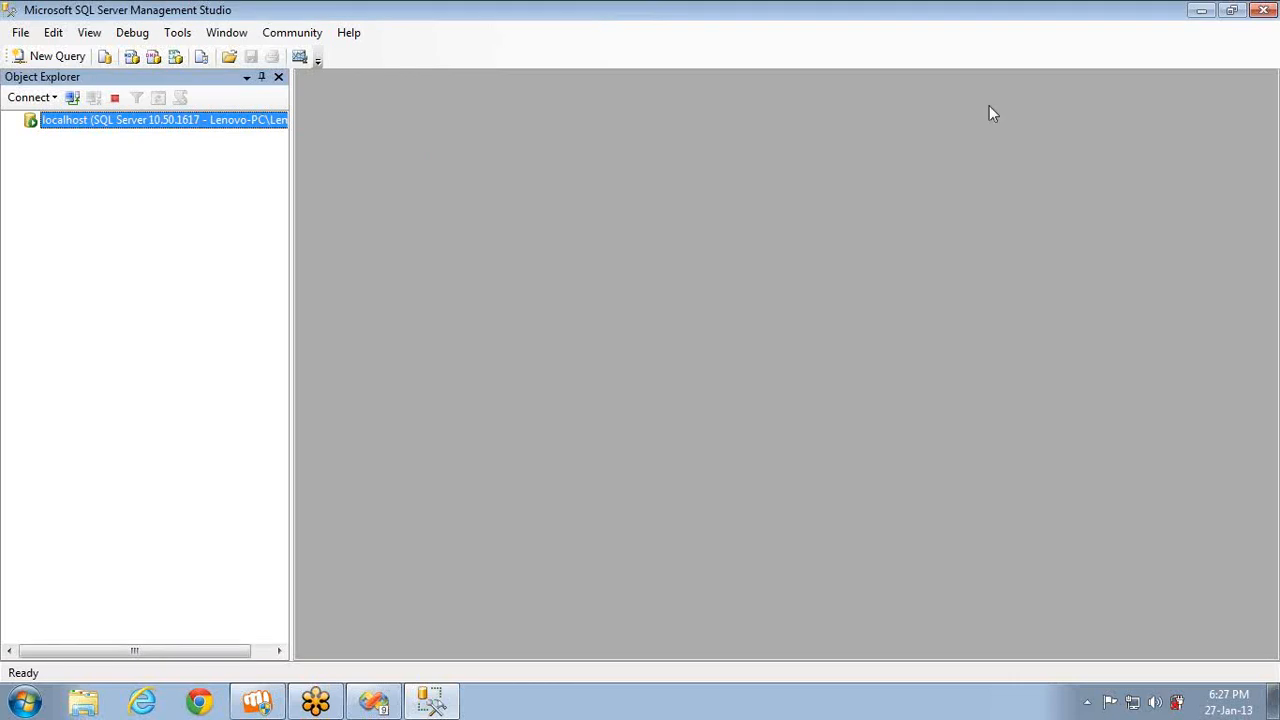
click(1263, 46)
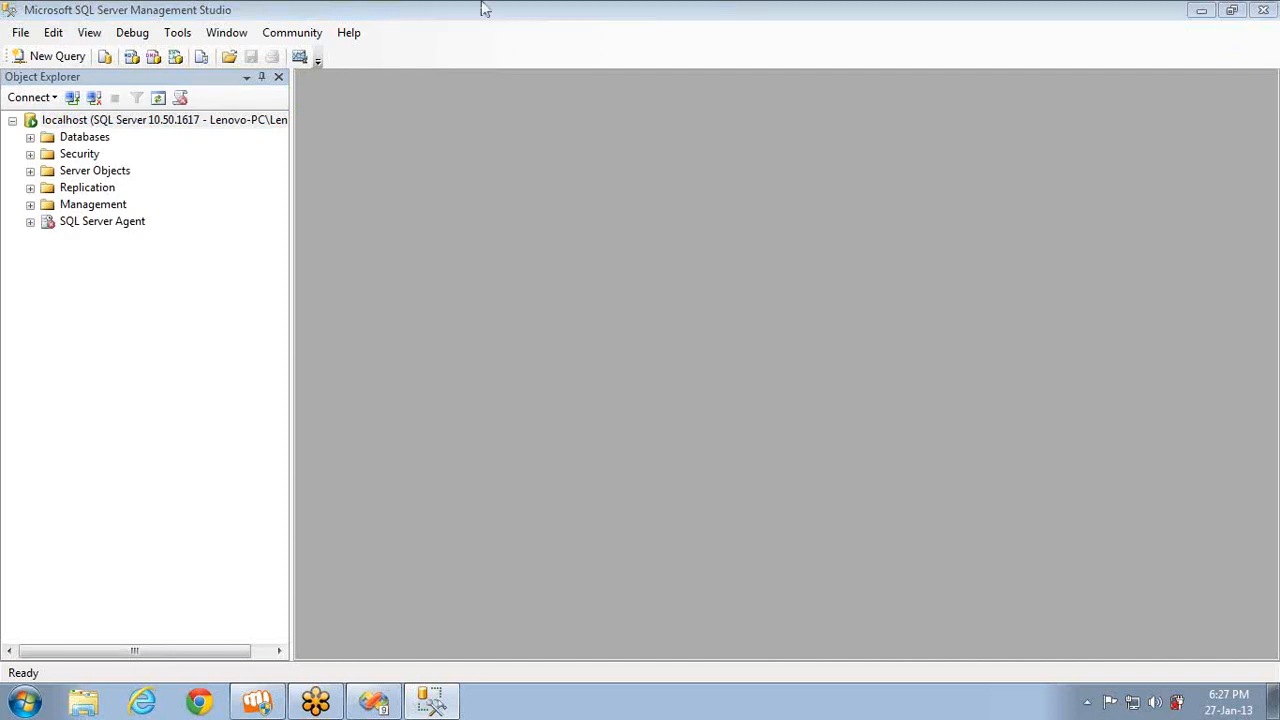
- Create a new query in Management Studio and set its database to AdventureWorksDW
click(41, 67)
click(42, 58)
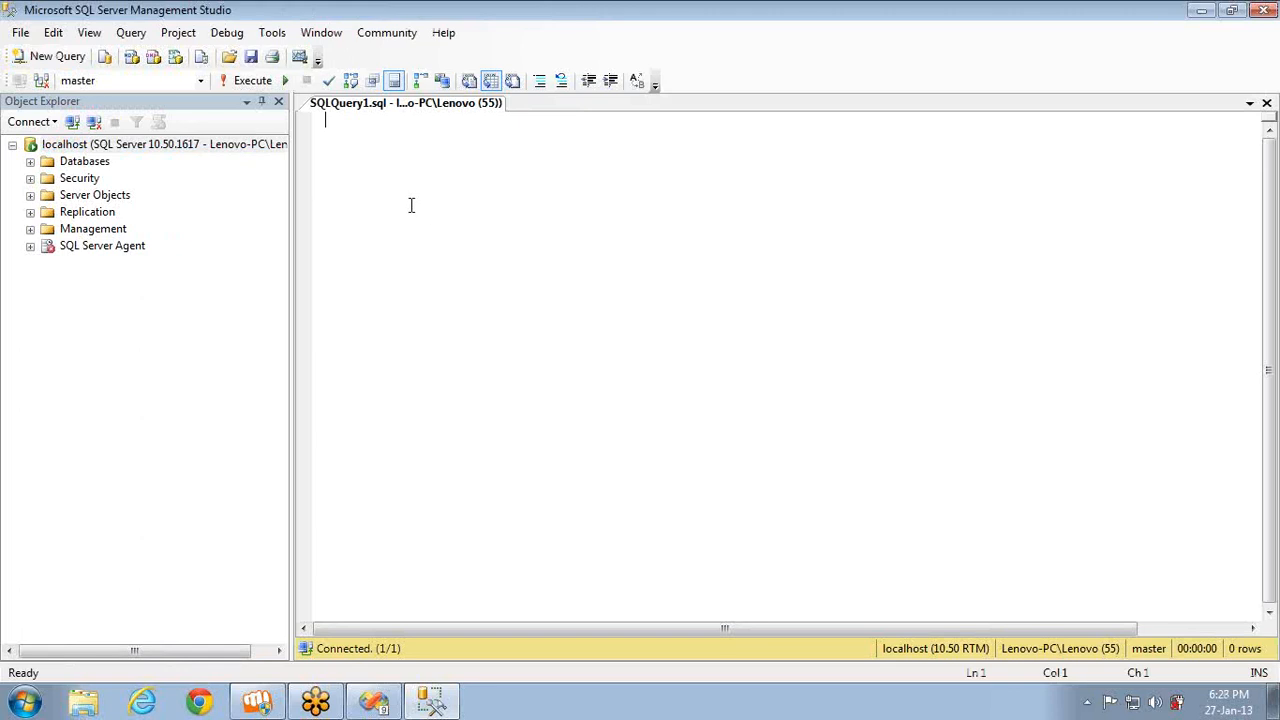
click(201, 80)
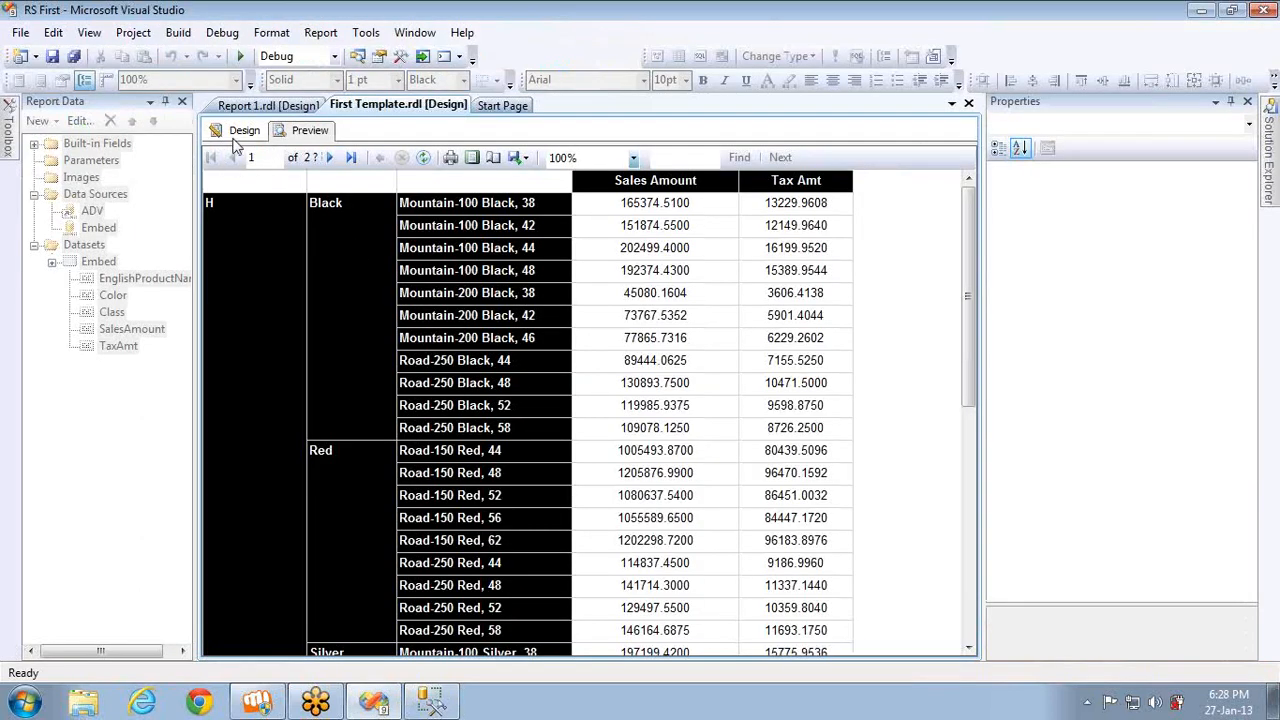
- Copy the Embed dataset's complete query from the Visual Studio report into the new Management Studio query
click(240, 130)
double_click(100, 264)
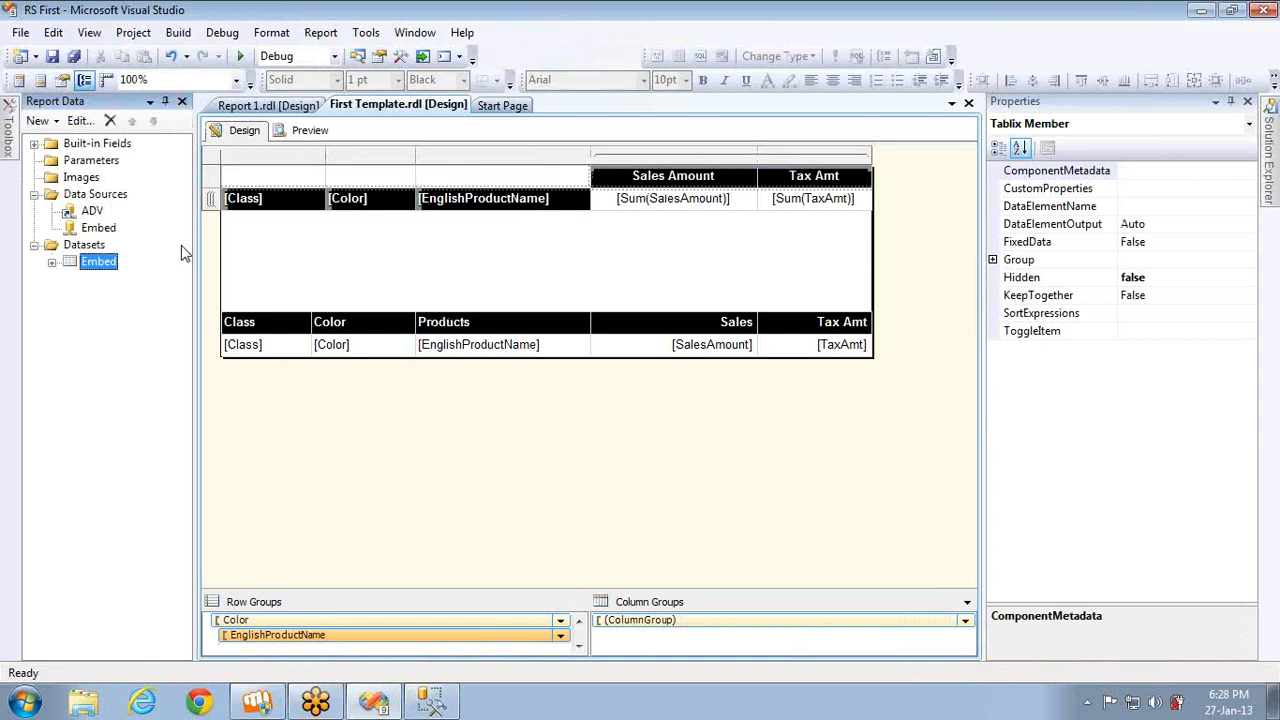
click(607, 423)
key(ctrl+a)
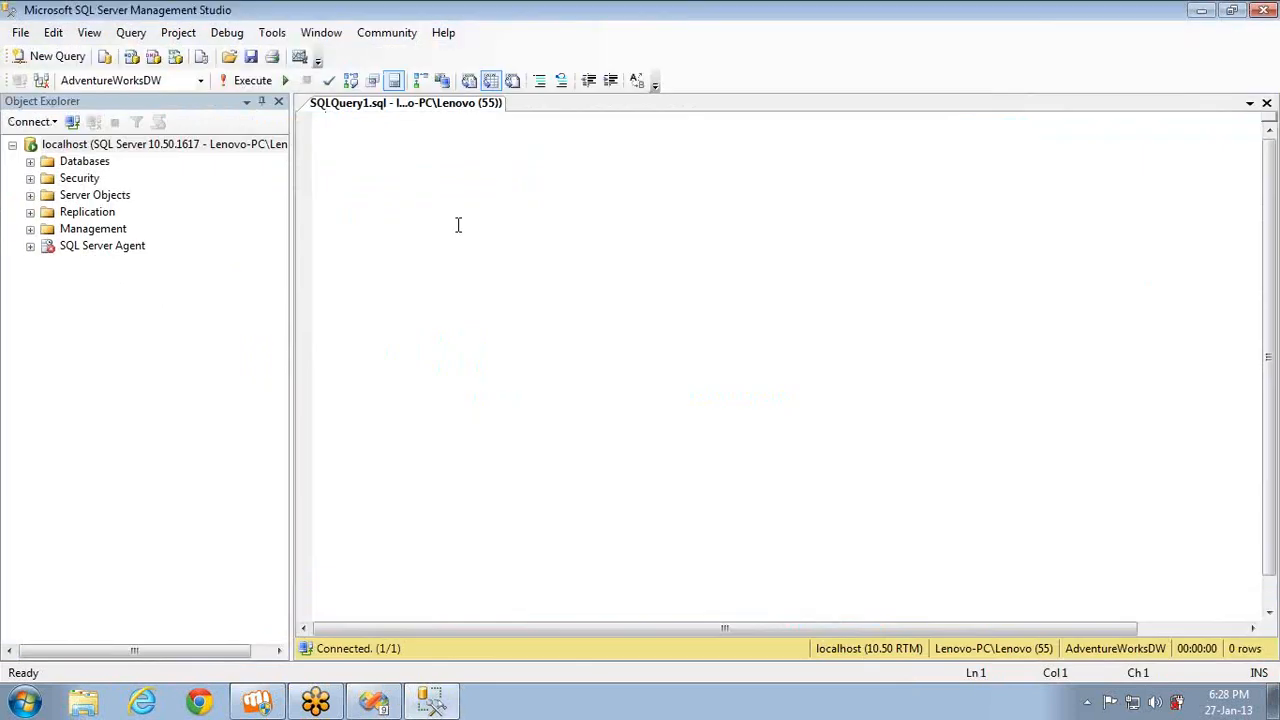
text(SELECT	top 3000 DimProduct.EnglishProductName, DimProduct.Color, RTRIM(DimProduct.Class) Class, FactInternetSales.SalesAmount, FactInternetSales.TaxAmt FROM	DimProduct INNER JOIN 		FactInternetSales ON DimProduct.ProductKey = FactInternetSales.ProductKey)
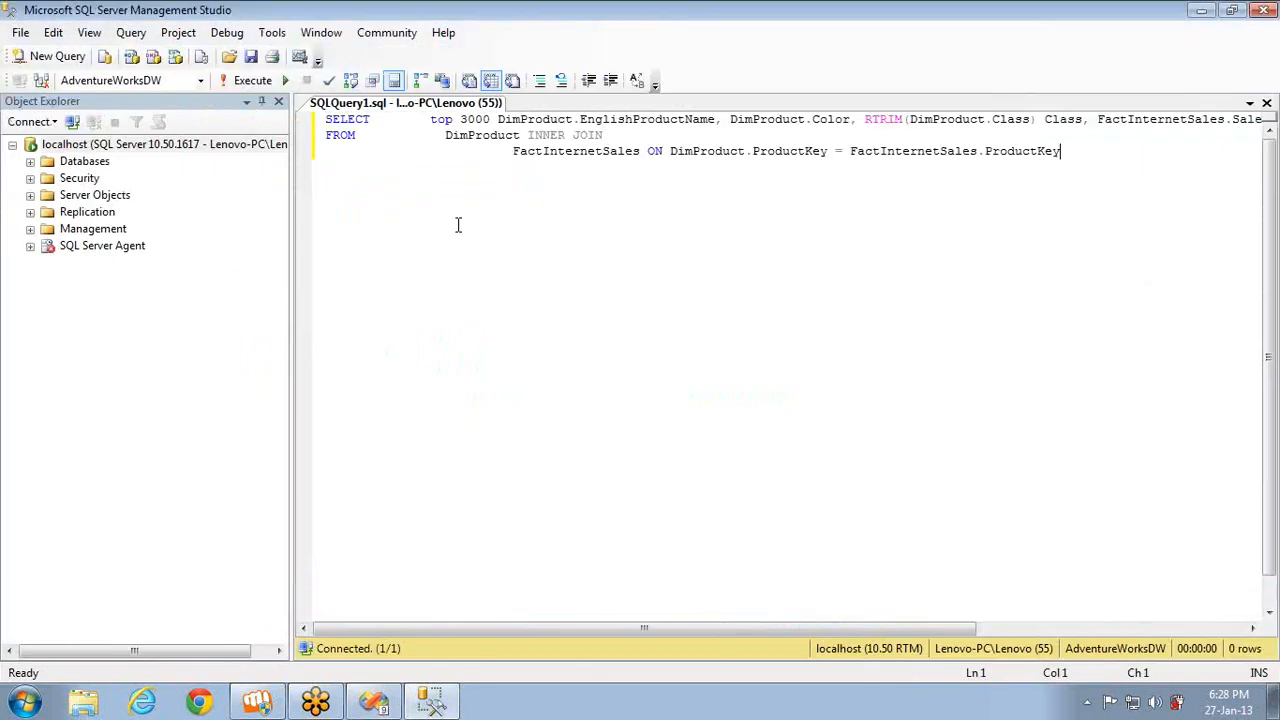
- Remove the leading indentation from the pasted query, so the FactInternetSales line starts at the margin
key(ctrl+a)
key(shift+Tab)
key(shift+Tab)
key(shift+Tab)
key(shift+Tab)
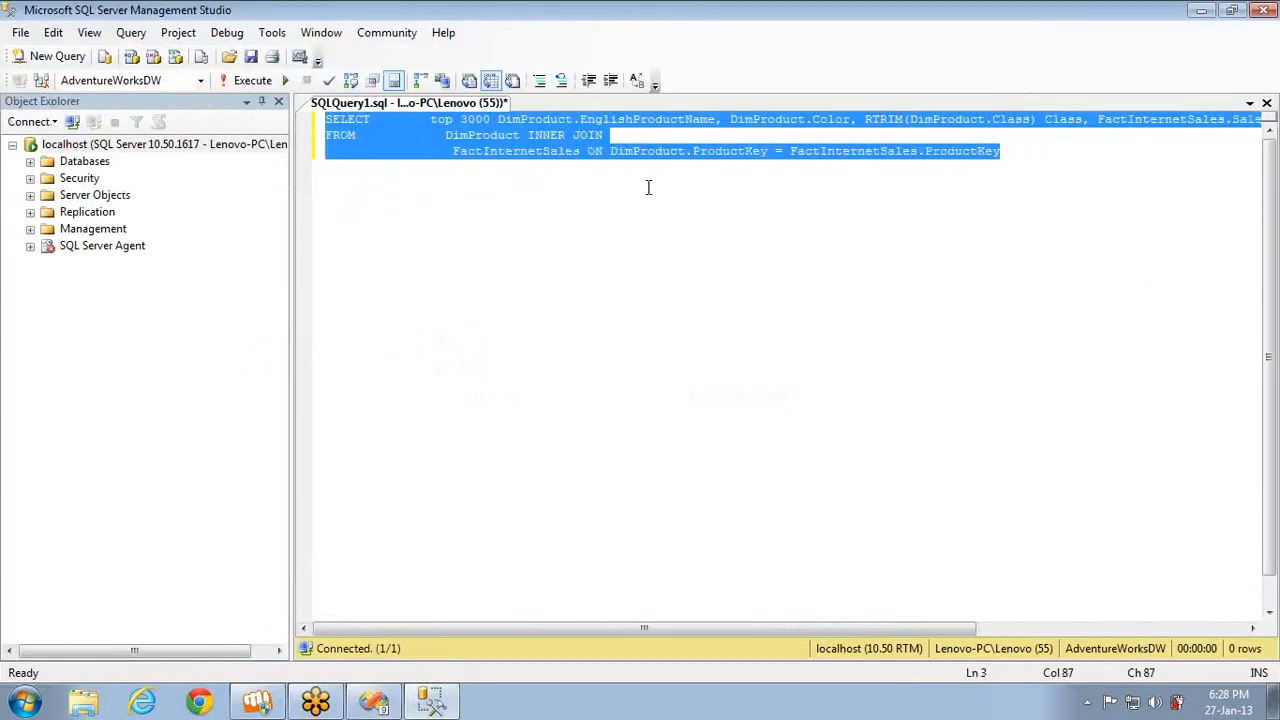
key(shift+Tab)
key(shift+Tab)
key(shift+Tab)
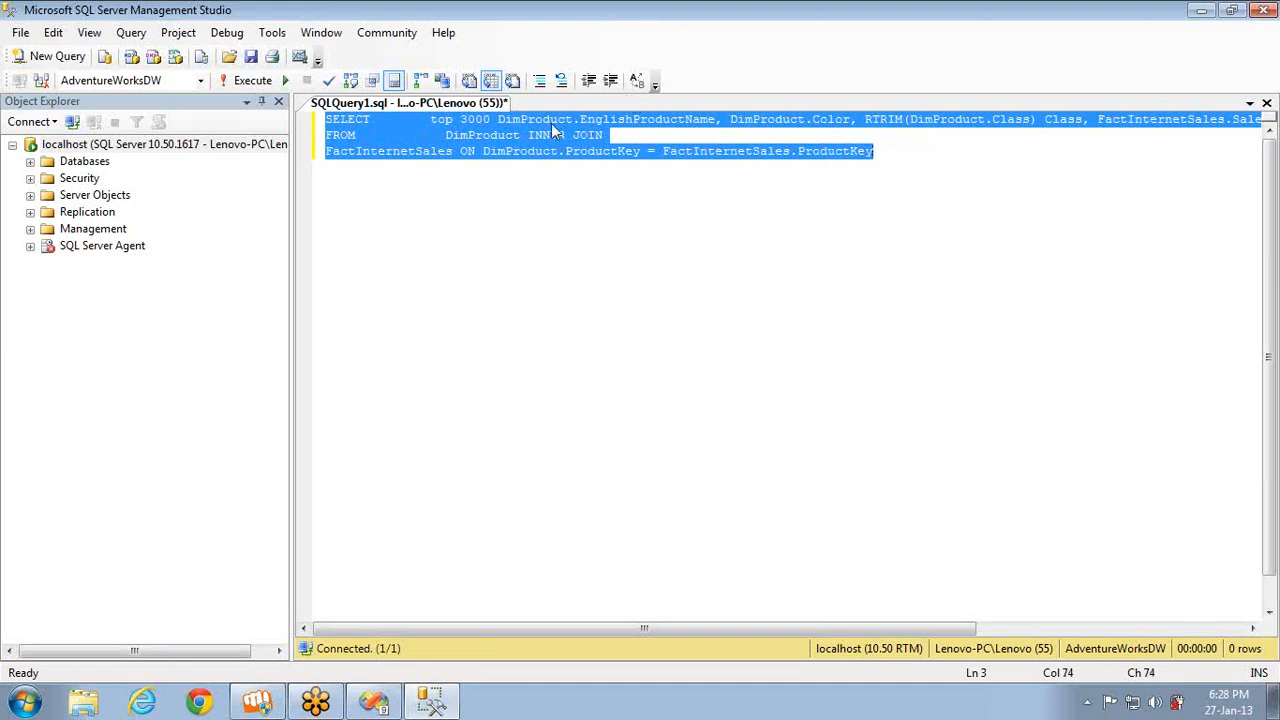
- Remove the RTRIM(DimProduct.Class) expression from the SELECT list, leaving only Class as the column
click(860, 121)
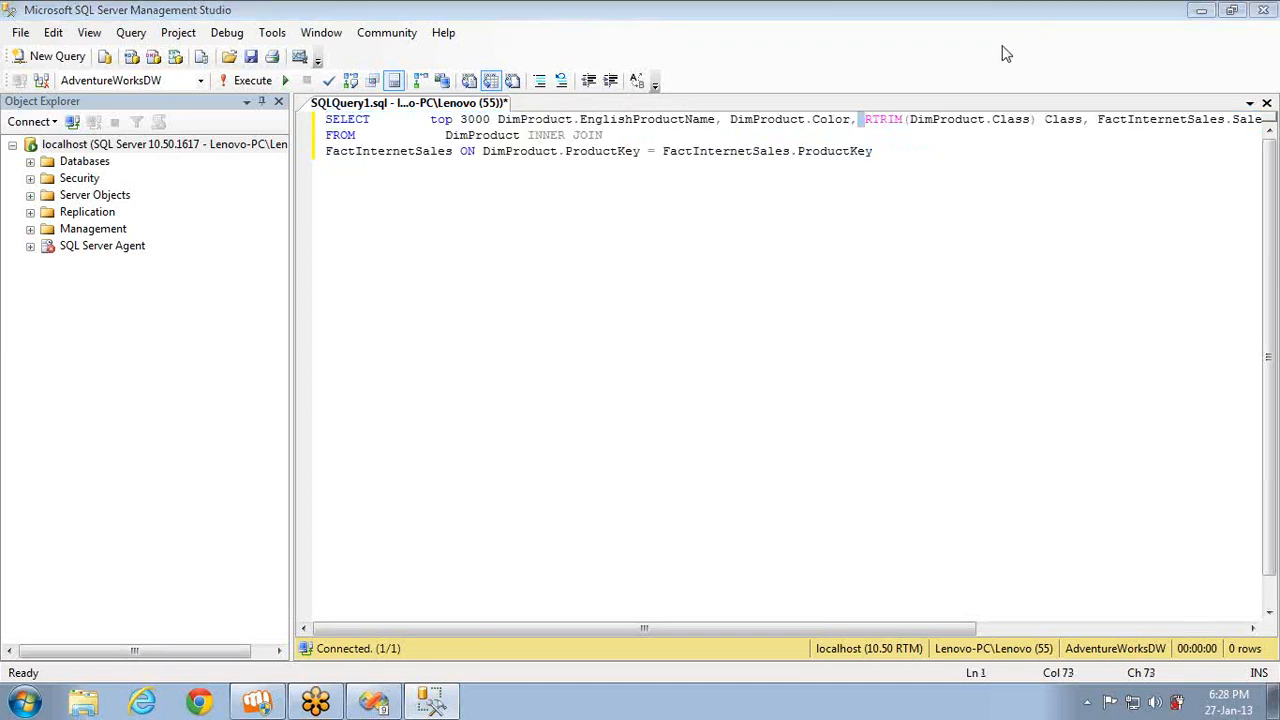
shift+click(1043, 121)
key(BackSpace)
key(BackSpace)
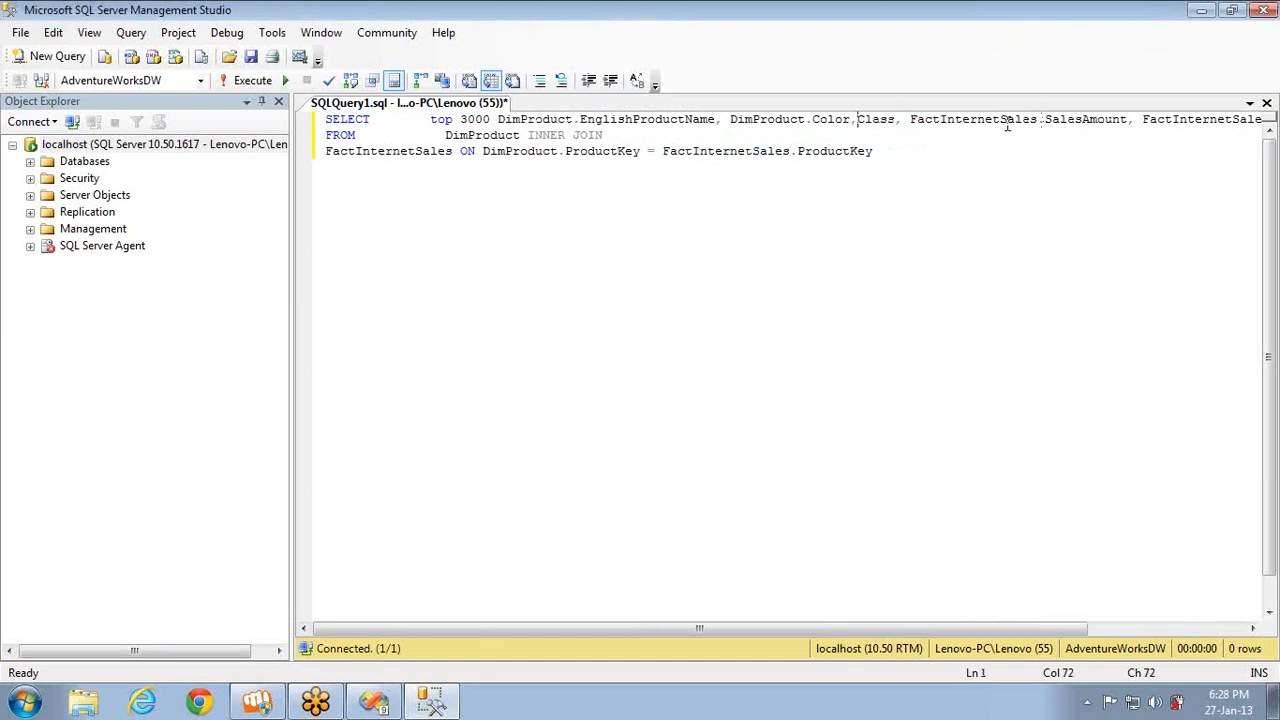
- Wrap FactInternetSales.SalesAmount in a sum() aggregate in the SELECT list
click(911, 119)
text(sum)
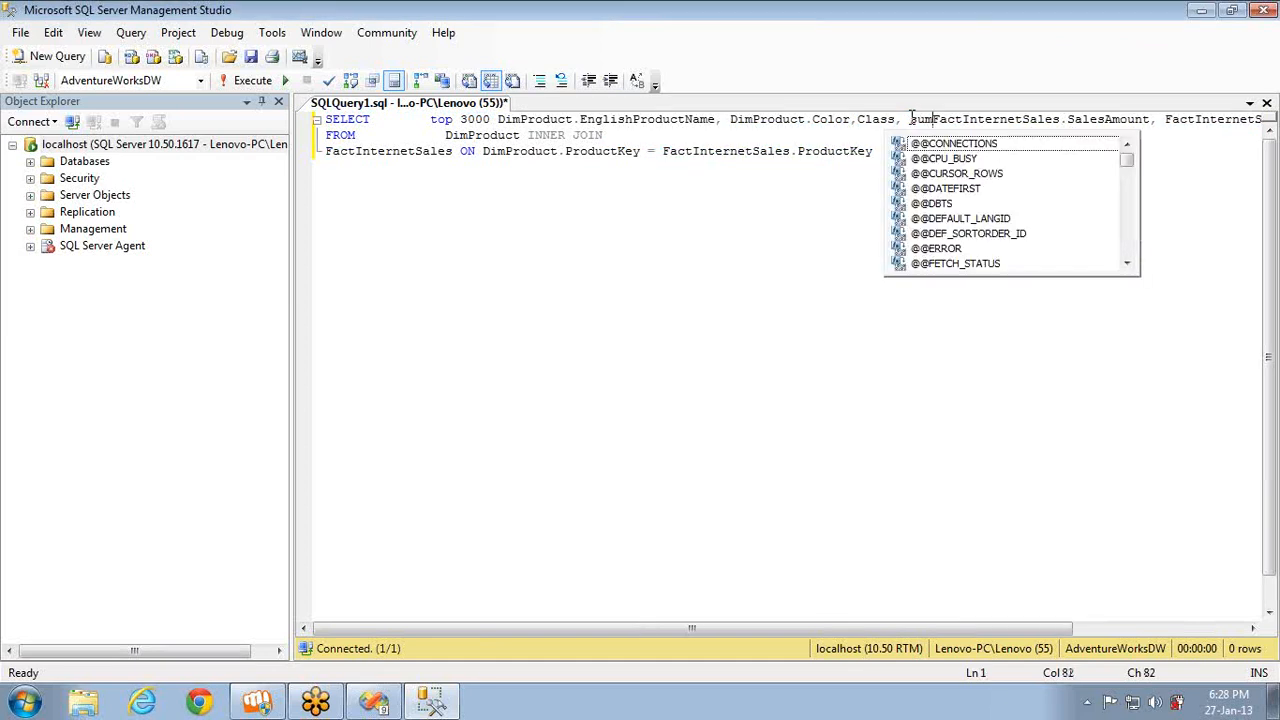
text(()
key(ctrl+Right)
key(ctrl+Right)
key(ctrl+Right)
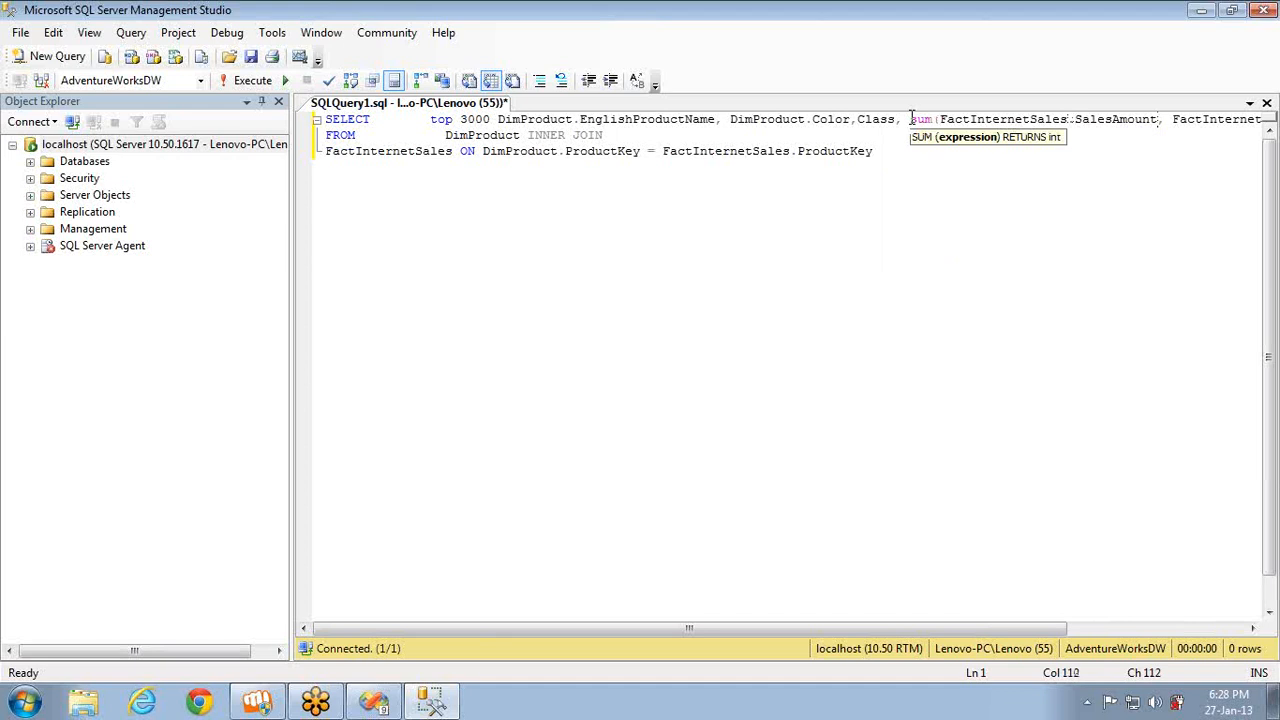
text())
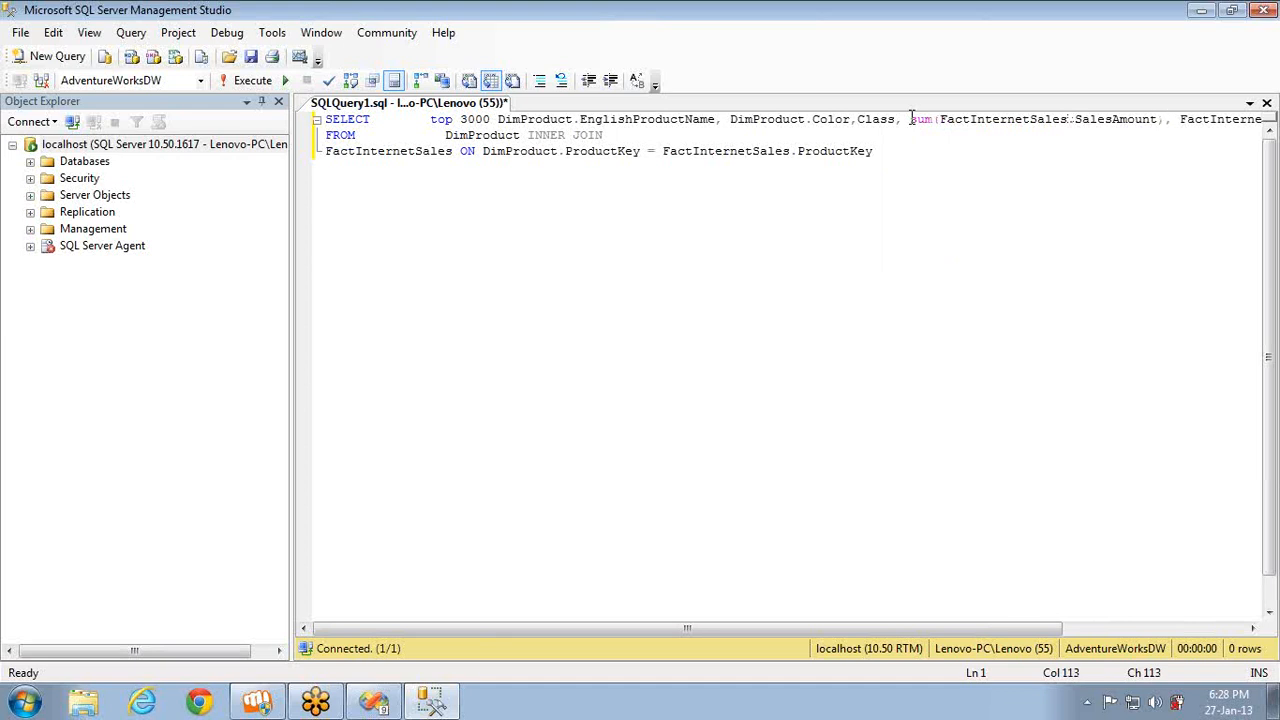
- Wrap FactInternetSales.TaxAmt in a sum() aggregate and put it on its own line in the SELECT list
key(Right)
text(sum)
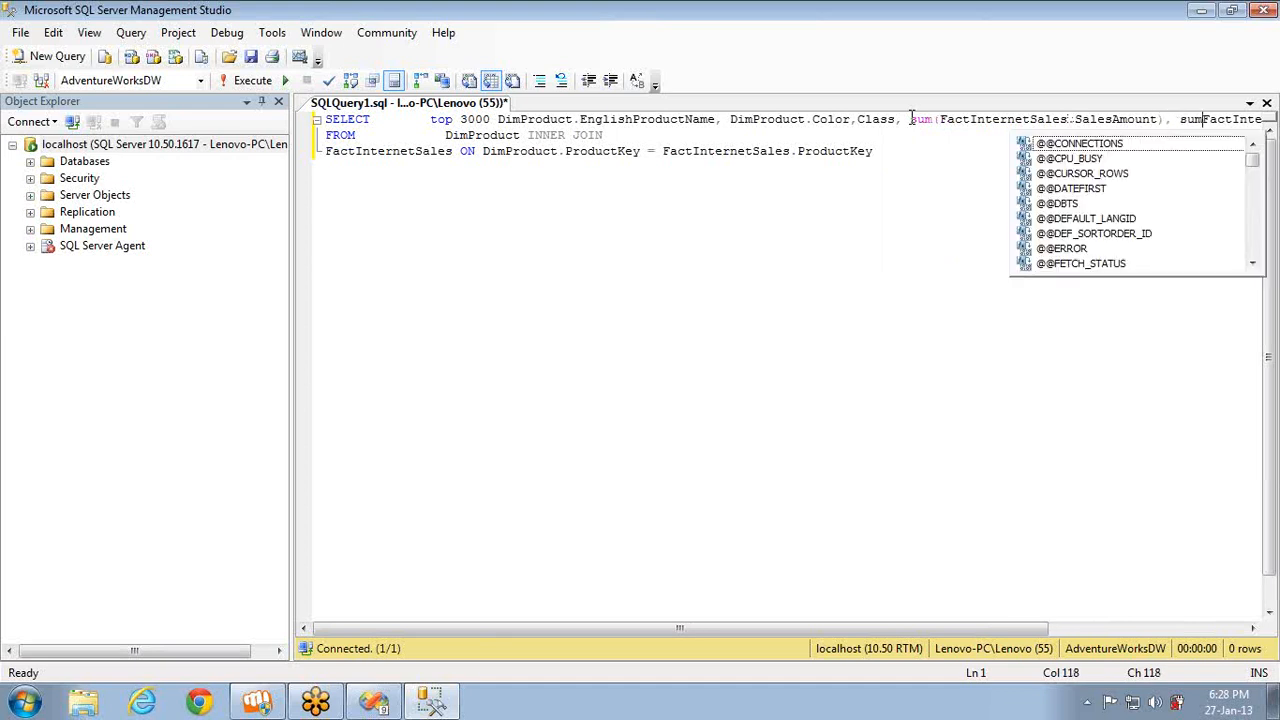
key(Left)
key(Left)
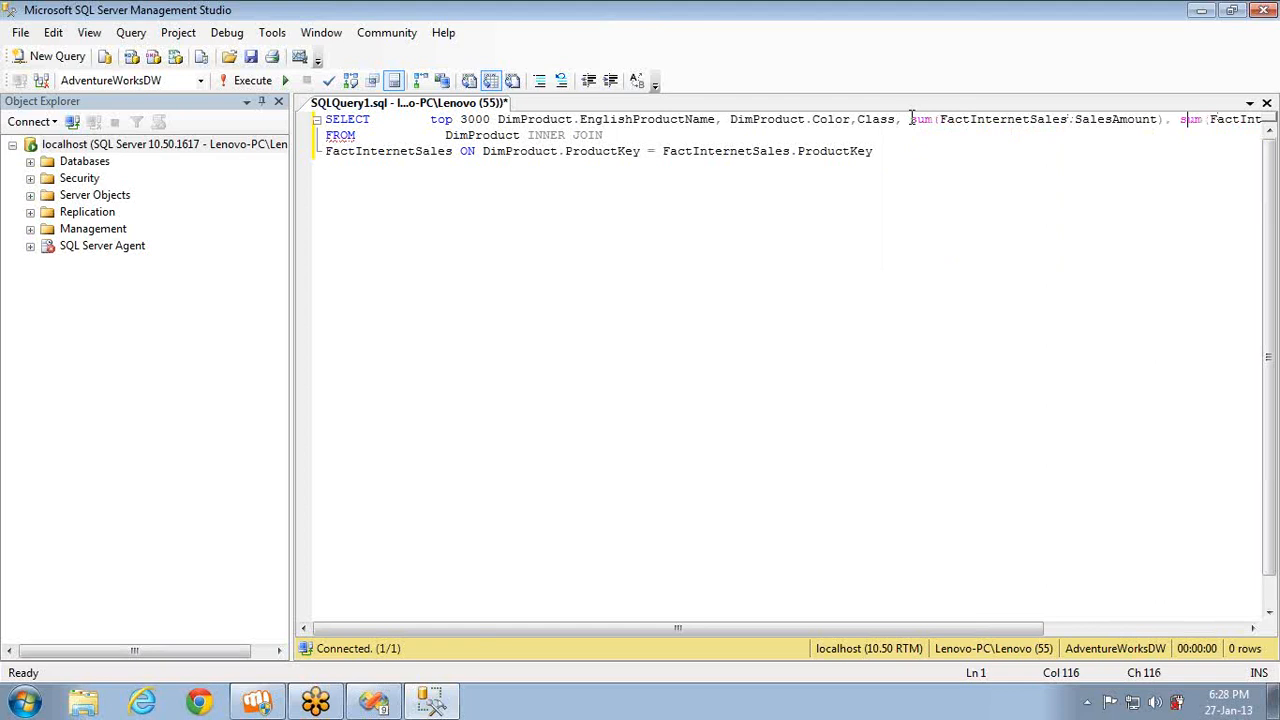
key(Return)
key(End)
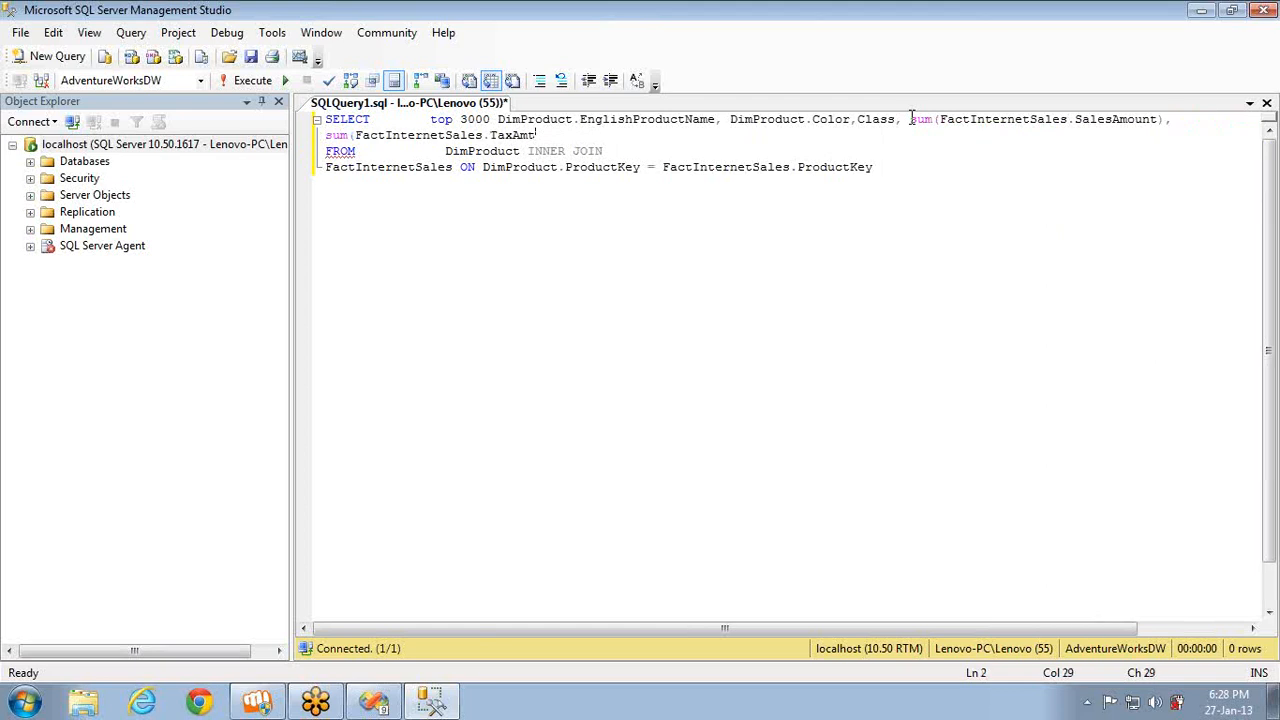
- Append a group by clause with DimProduct.EnglishProductName, DimProduct.Color and Class, copied from the SELECT list, to the end of the query
click(494, 119)
key(shift+Right)
key(shift+Right)
key(shift+Right)
key(shift+Right)
key(shift+Right)
key(shift+Right)
key(shift+Right)
key(shift+Right)
key(shift+Right)
key(shift+Right)
key(shift+Right)
key(shift+Right)
key(shift+Right)
key(shift+Right)
key(shift+Right)
key(shift+Right)
key(shift+Right)
key(shift+Right)
key(shift+Right)
key(shift+Right)
key(shift+Right)
key(shift+Right)
key(shift+Right)
key(shift+Right)
key(shift+Right)
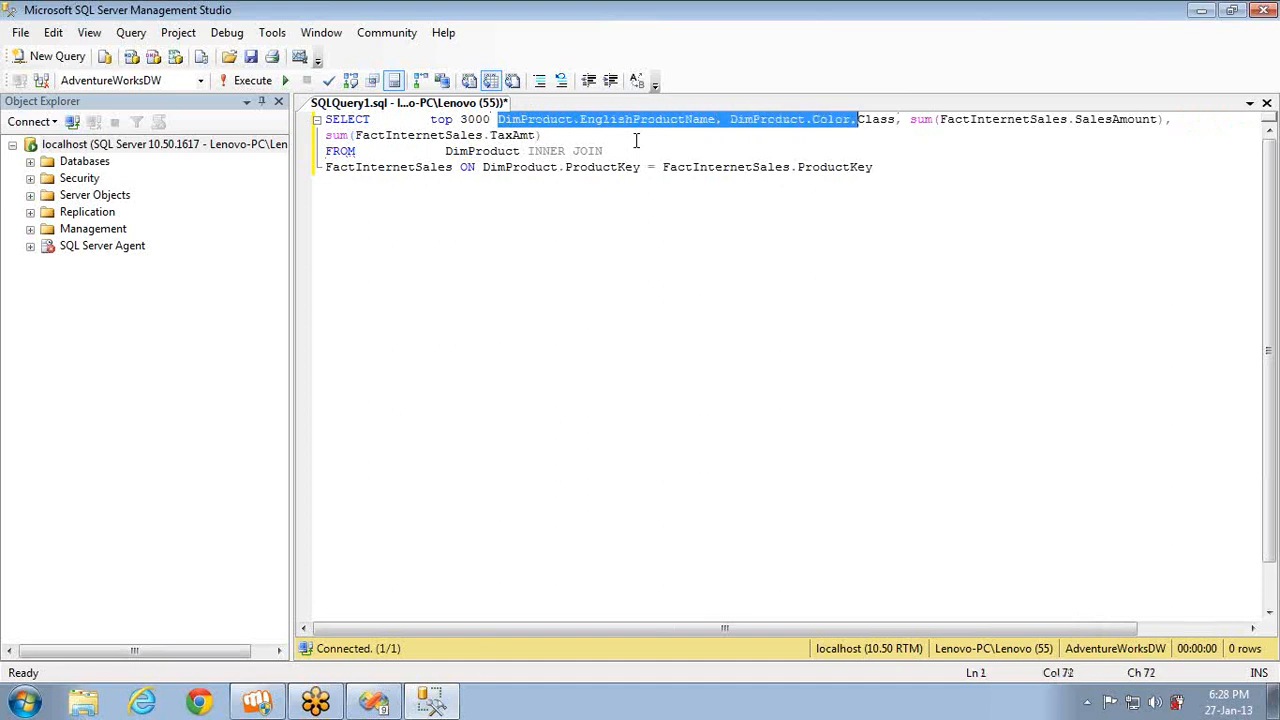
key(shift+Right)
key(shift+Right)
key(shift+Right)
key(ctrl+End)
key(Return)
text(gr)
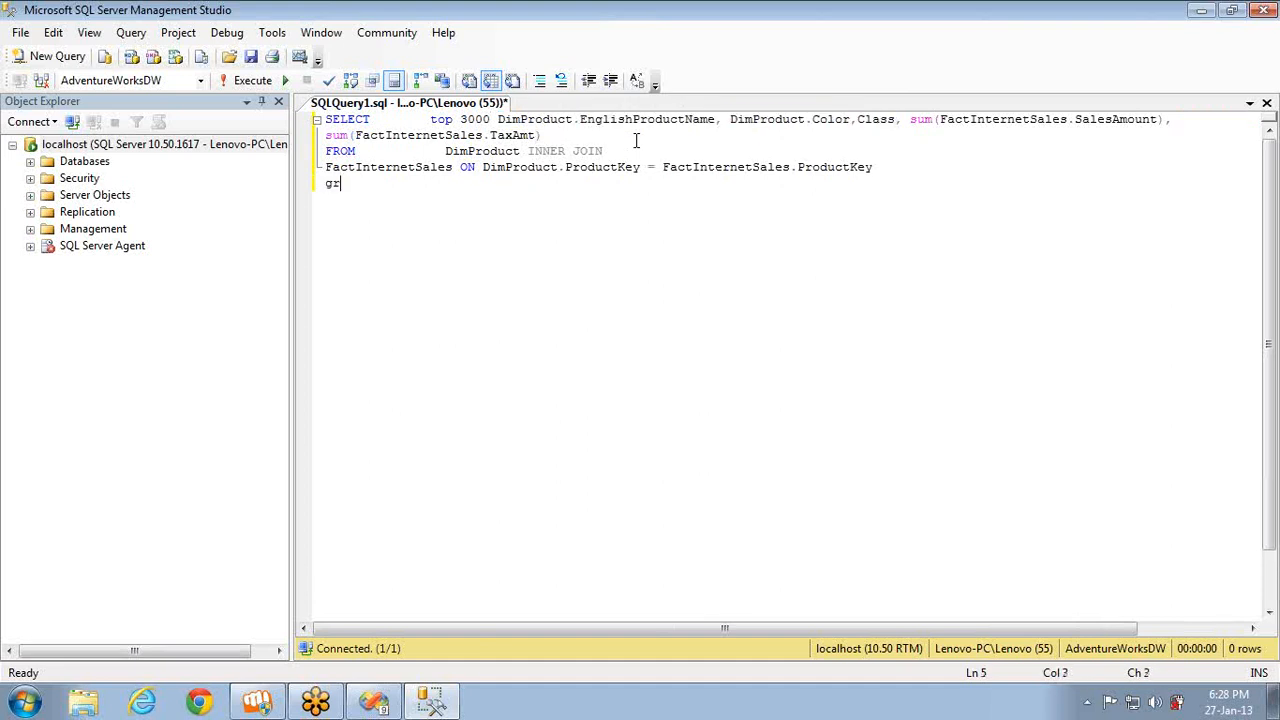
text(oup by)
text(DimProduct.EnglishProductName, DimProduct.Color,Class)
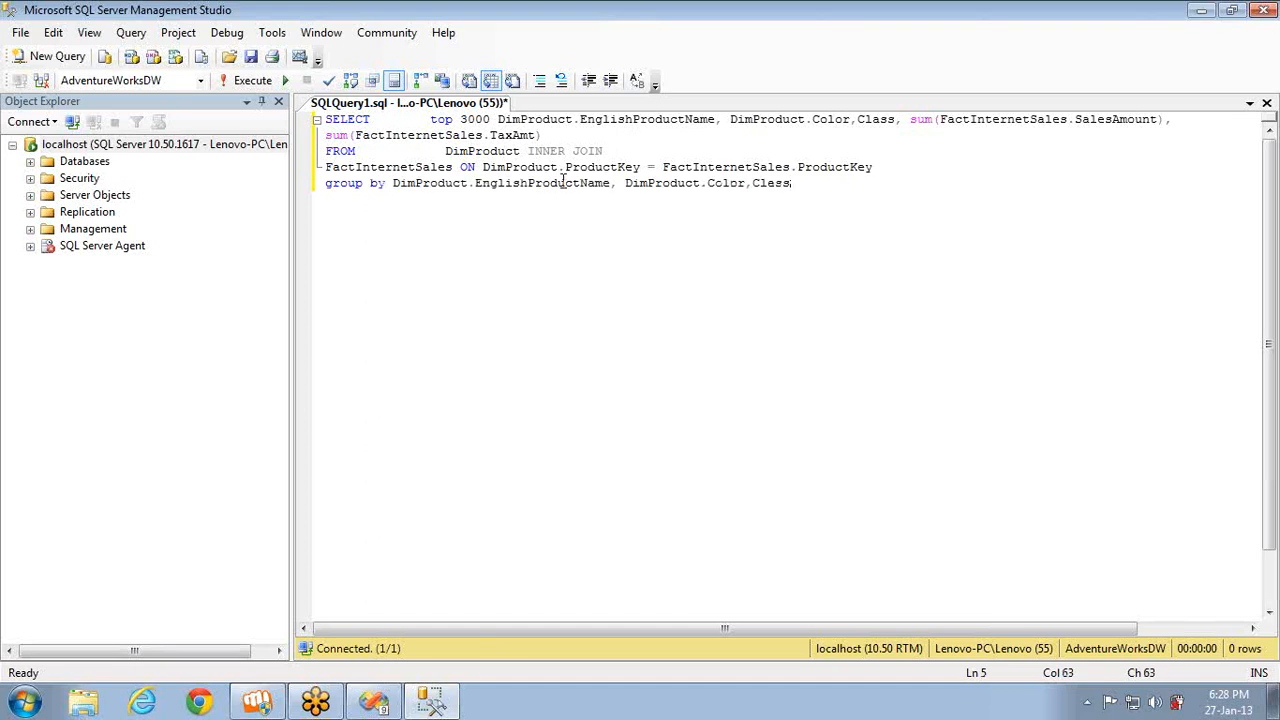
- Move Class to the front of the GROUP BY list, ahead of DimProduct.EnglishProductName and DimProduct.Color
click(752, 184)
key(ctrl+shift+Left)
key(ctrl+shift+Left)
key(ctrl+shift+Left)
key(ctrl+shift+Left)
key(ctrl+shift+Left)
key(ctrl+shift+Left)
key(ctrl+shift+Left)
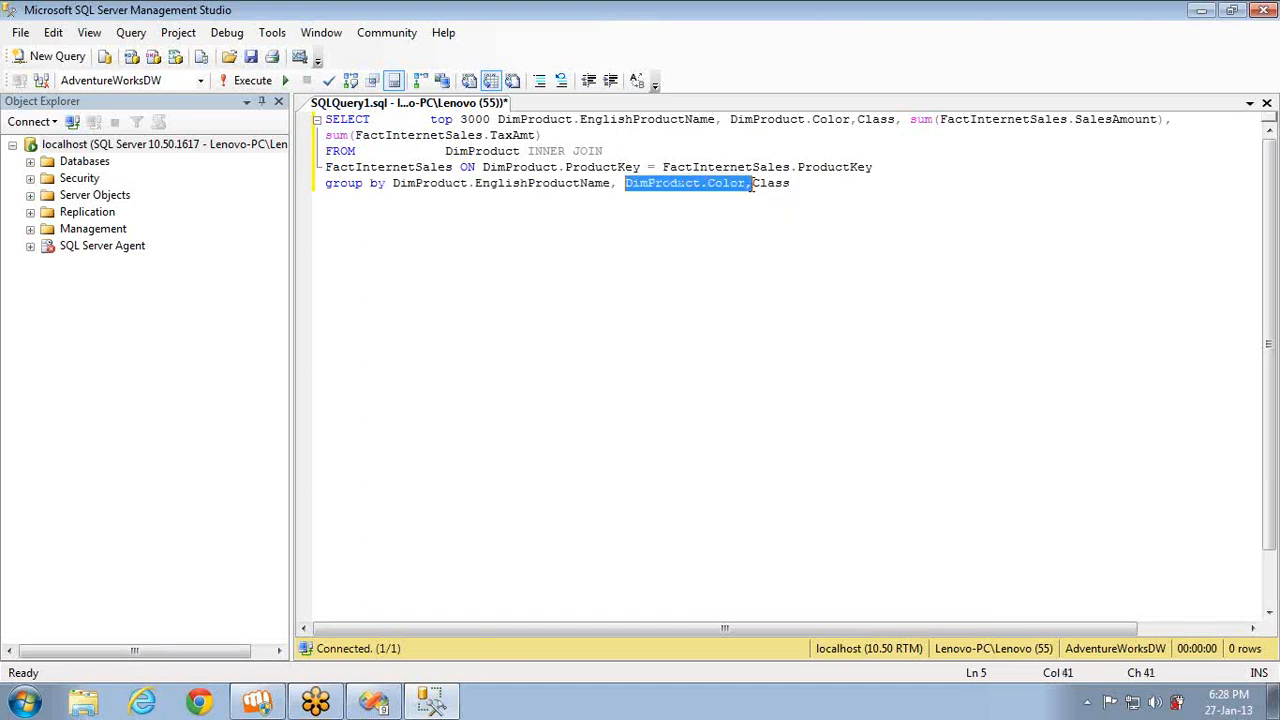
key(ctrl+shift+Left)
key(ctrl+c)
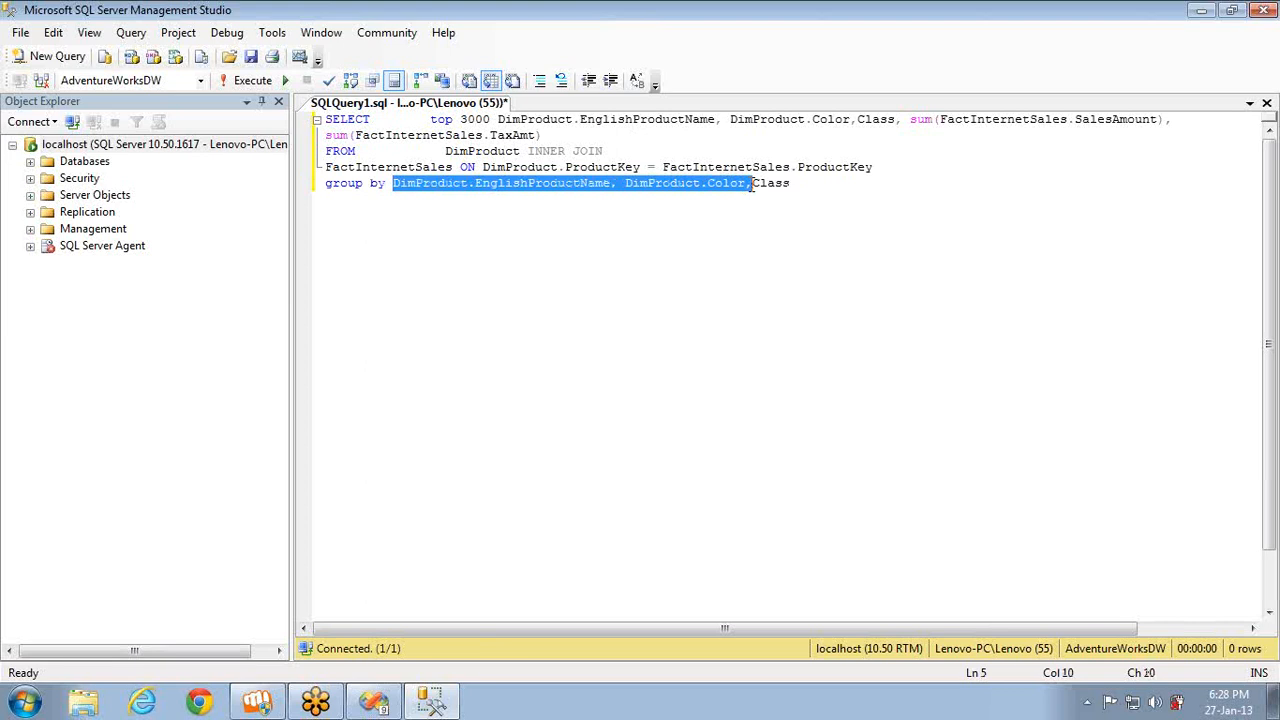
key(Delete)
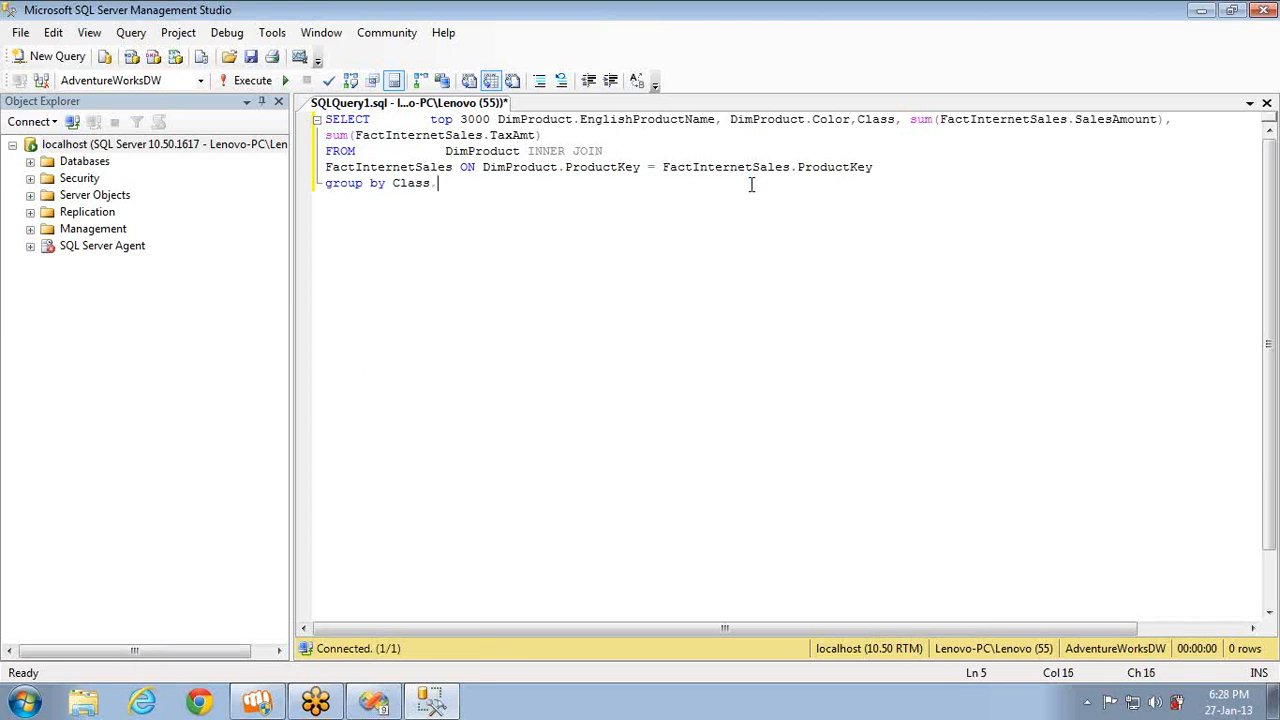
key(ctrl+v)
- Move DimProduct.Color ahead of DimProduct.EnglishProductName in the GROUP BY list and run the query
key(ctrl+shift+Left)
key(ctrl+shift+Left)
key(ctrl+shift+Left)
key(ctrl+shift+Left)
key(ctrl+shift+Left)
key(ctrl+c)
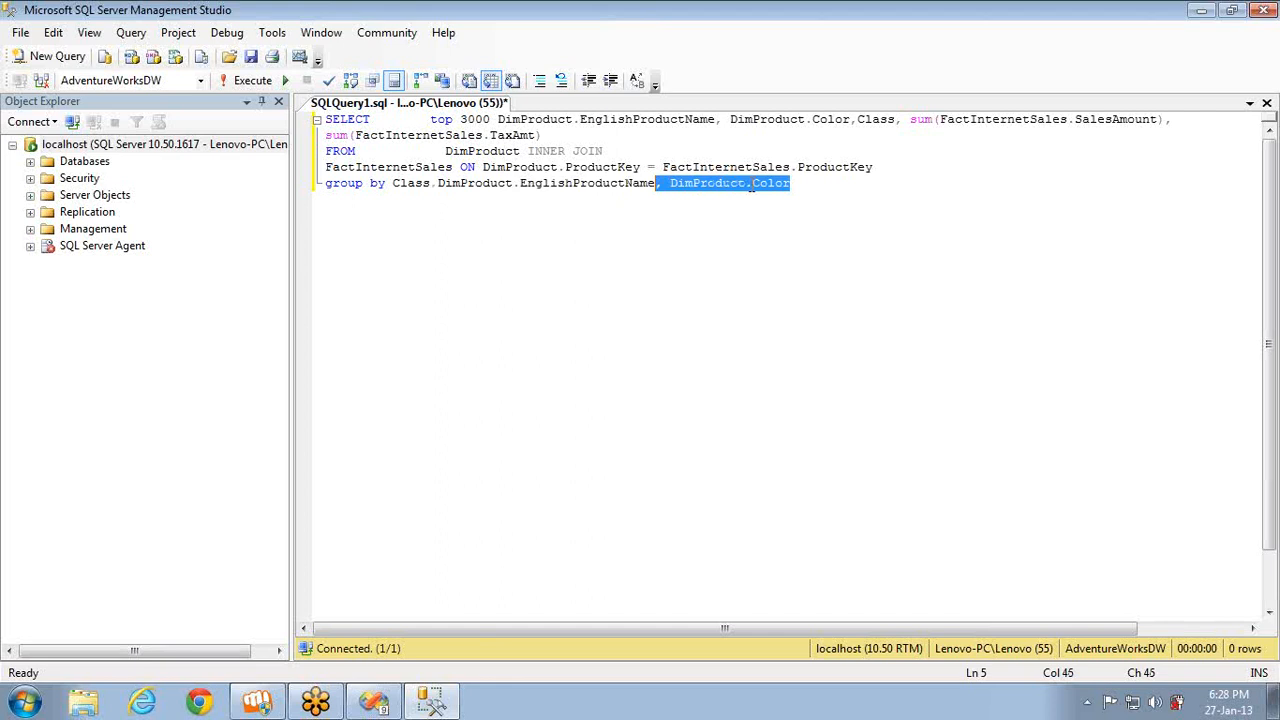
key(Delete)
key(ctrl+Left)
key(ctrl+Left)
key(ctrl+Left)
key(ctrl+Left)
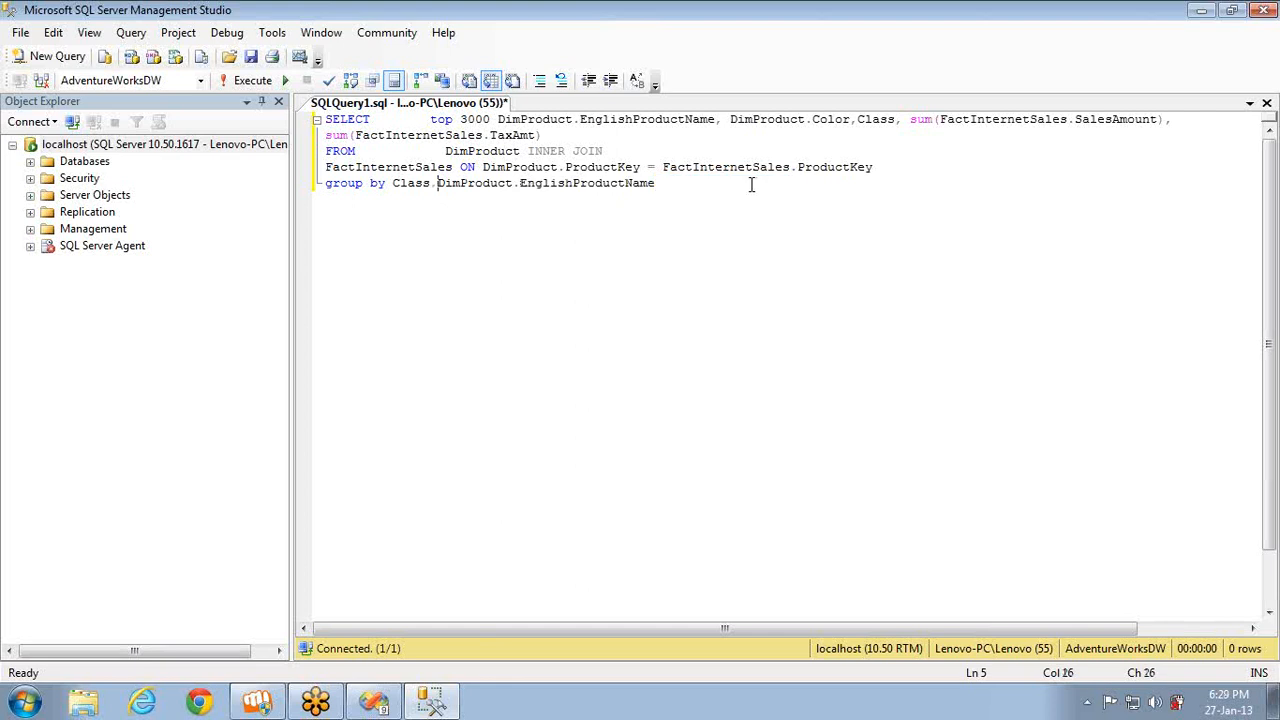
key(ctrl+v)
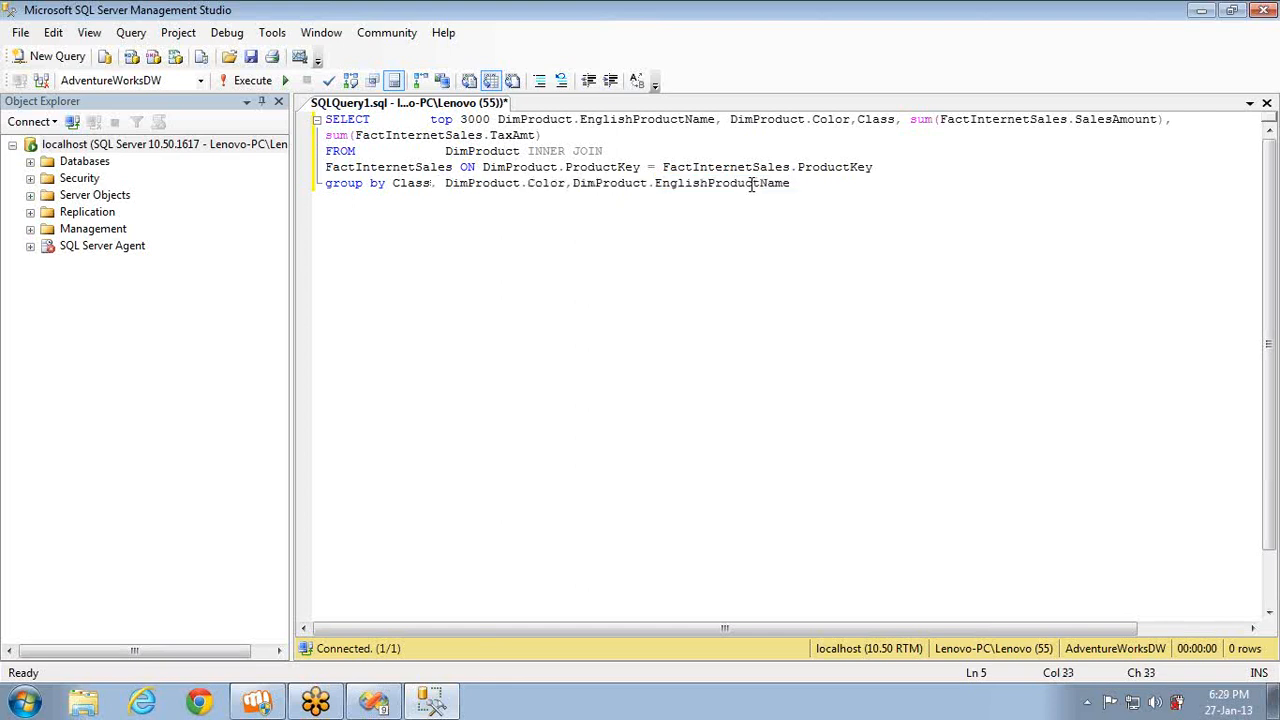
key(F5)
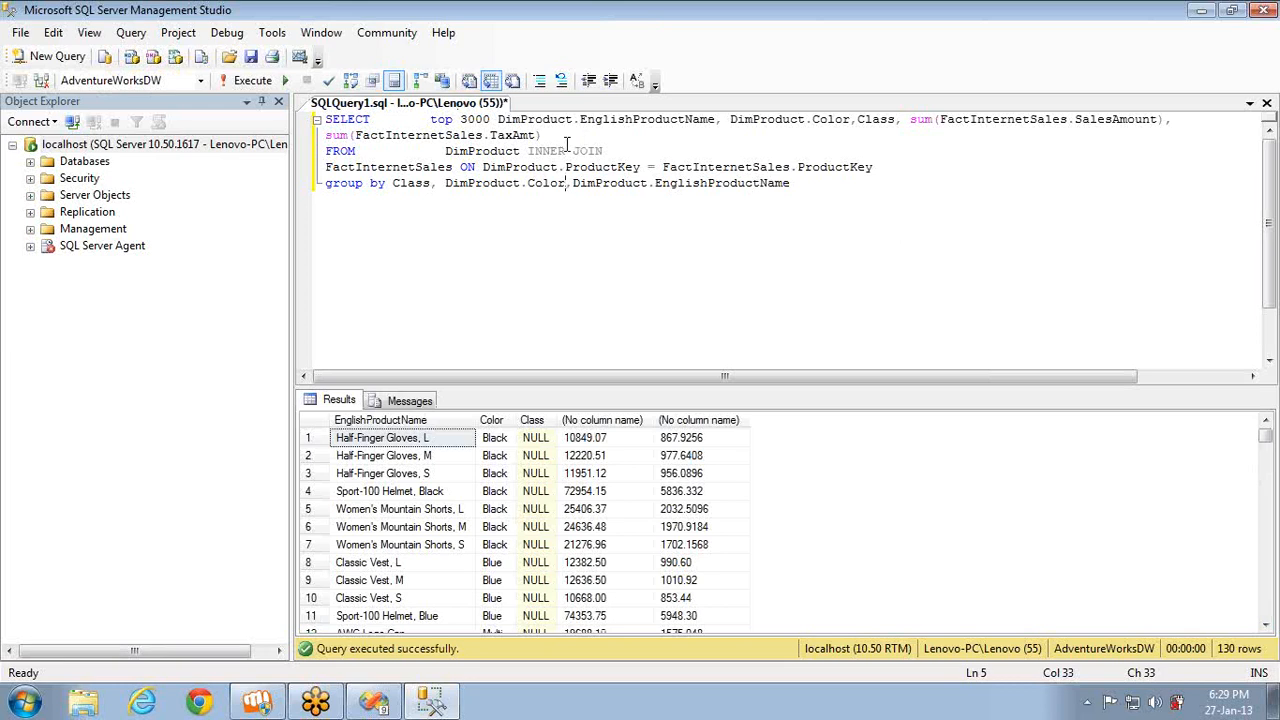
- Reorder the SELECT columns to Class, DimProduct.Color, DimProduct.EnglishProductName to match the GROUP BY list, and rerun the query
click(395, 185)
key(shift+End)
key(ctrl+c)
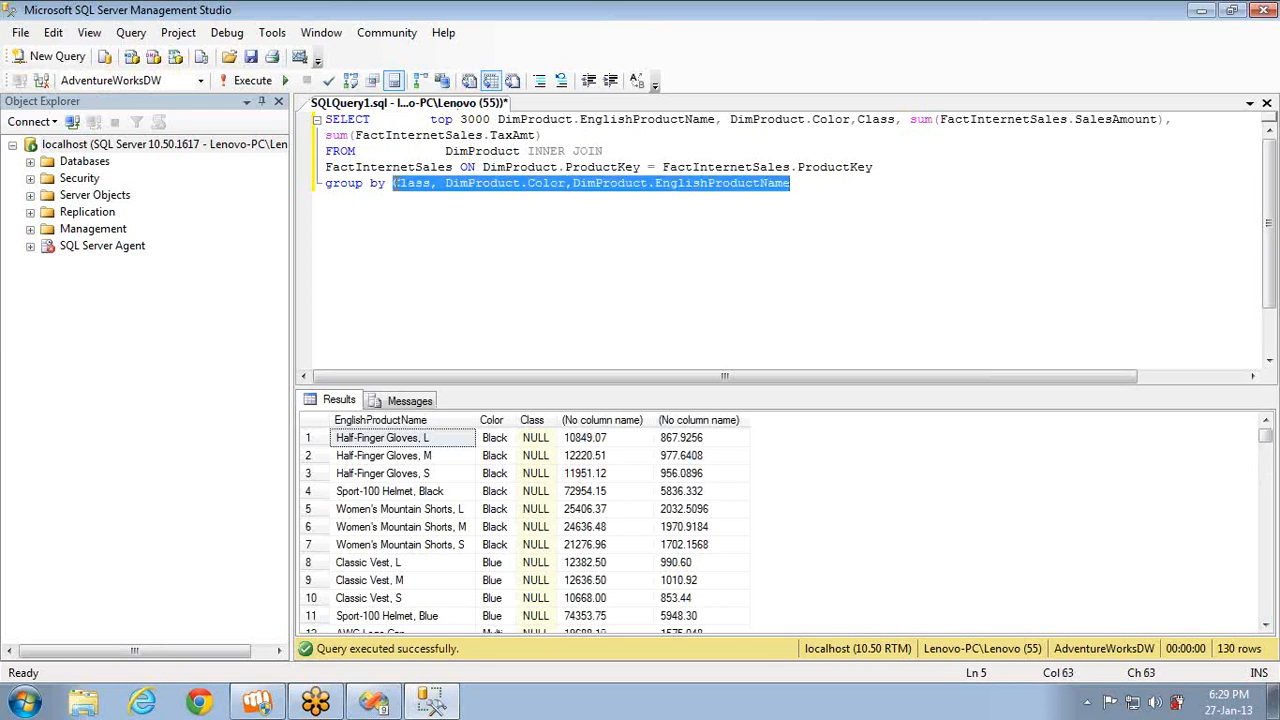
click(497, 119)
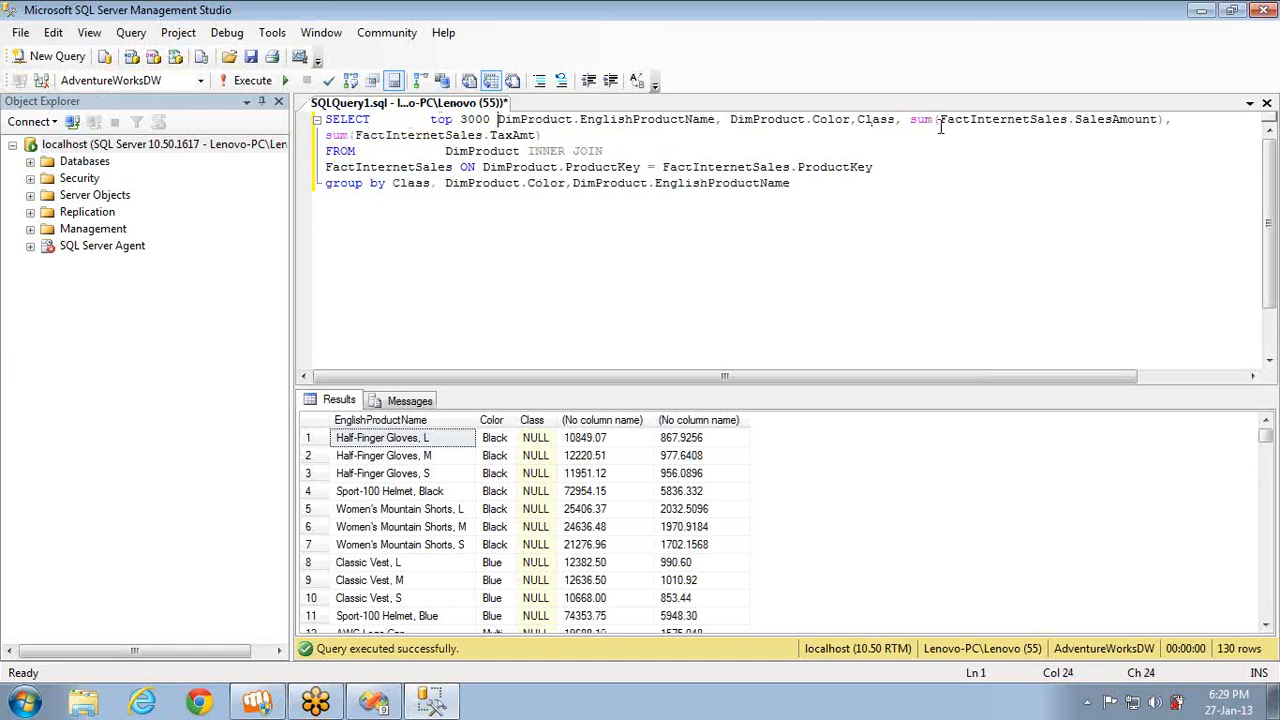
shift+click(898, 119)
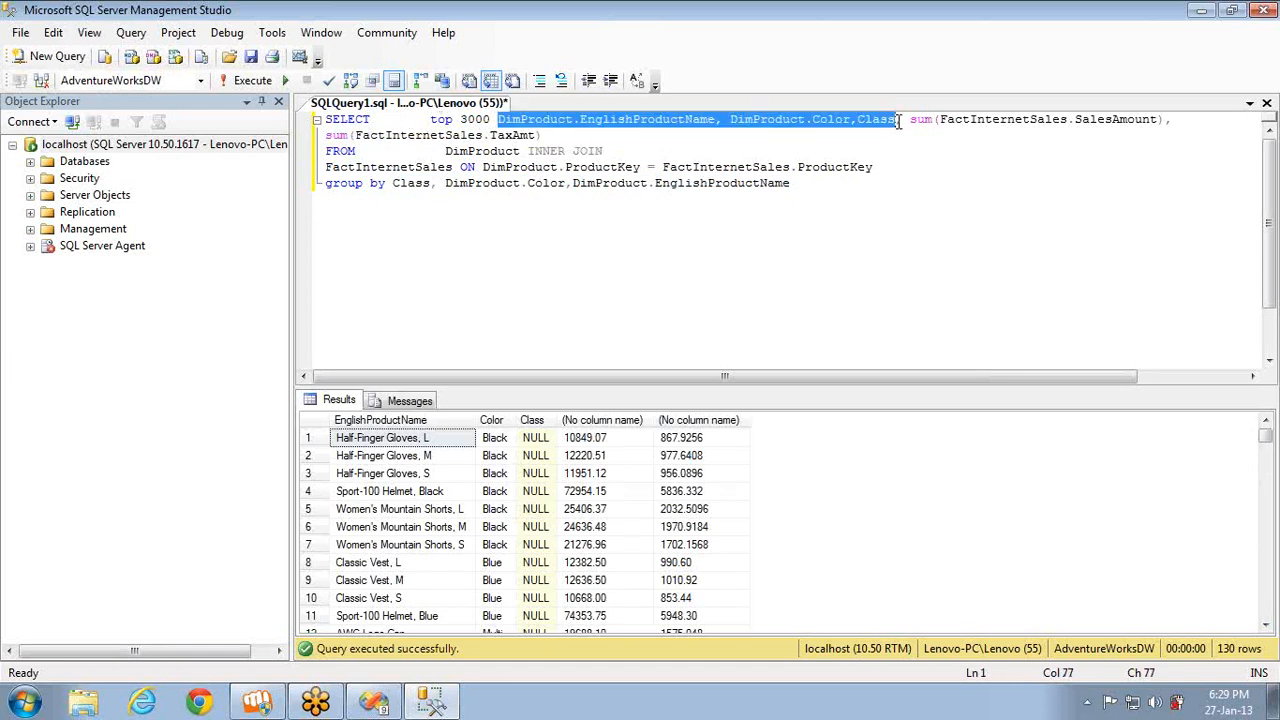
key(ctrl+v)
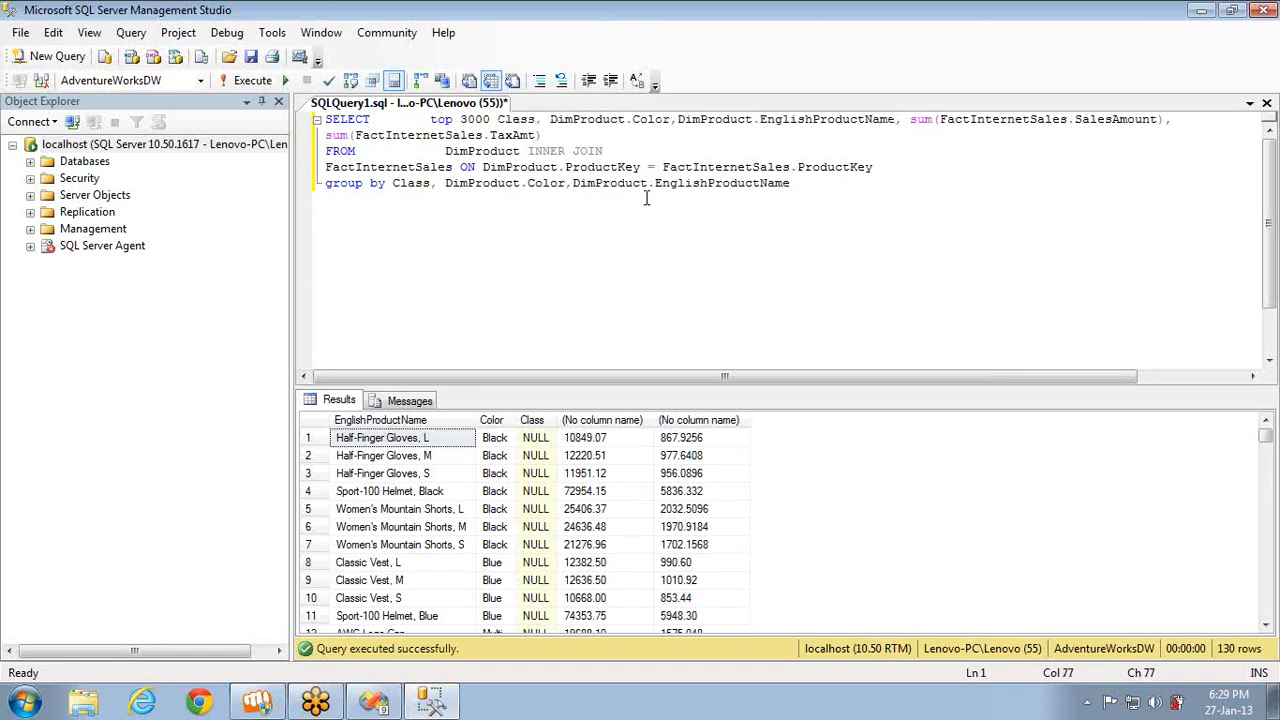
click(650, 247)
key(F5)
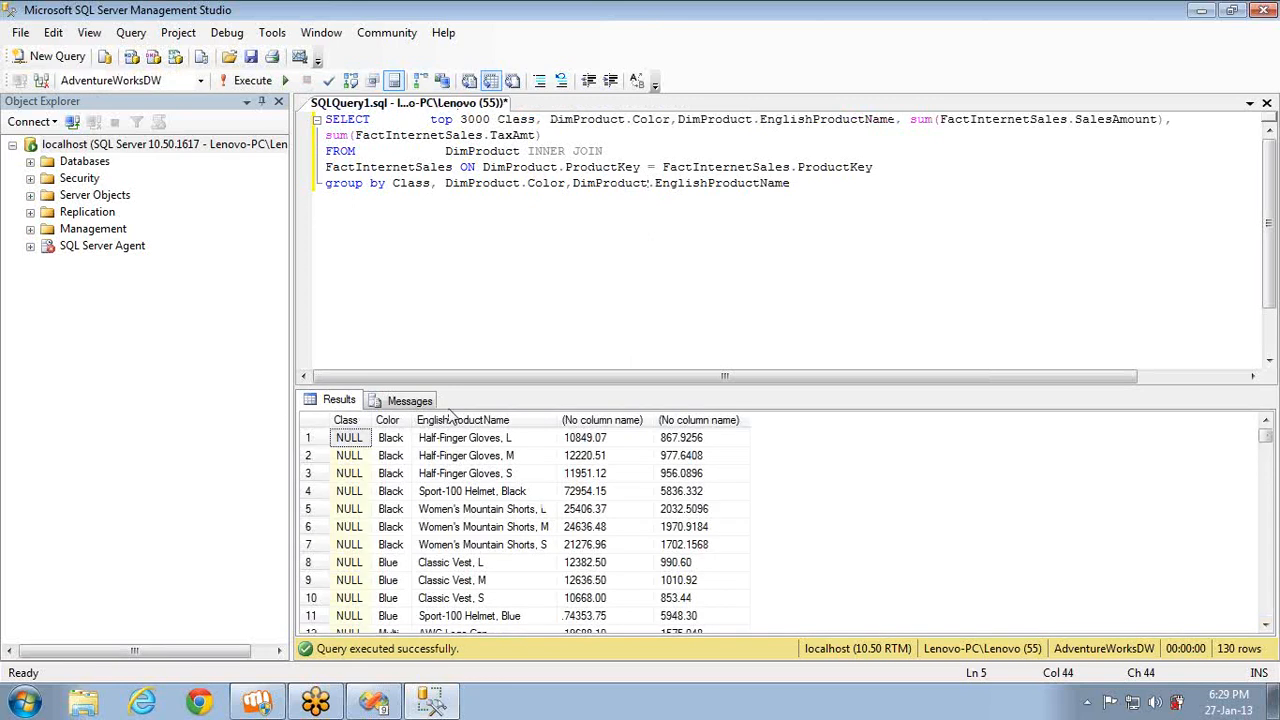
click(345, 442)
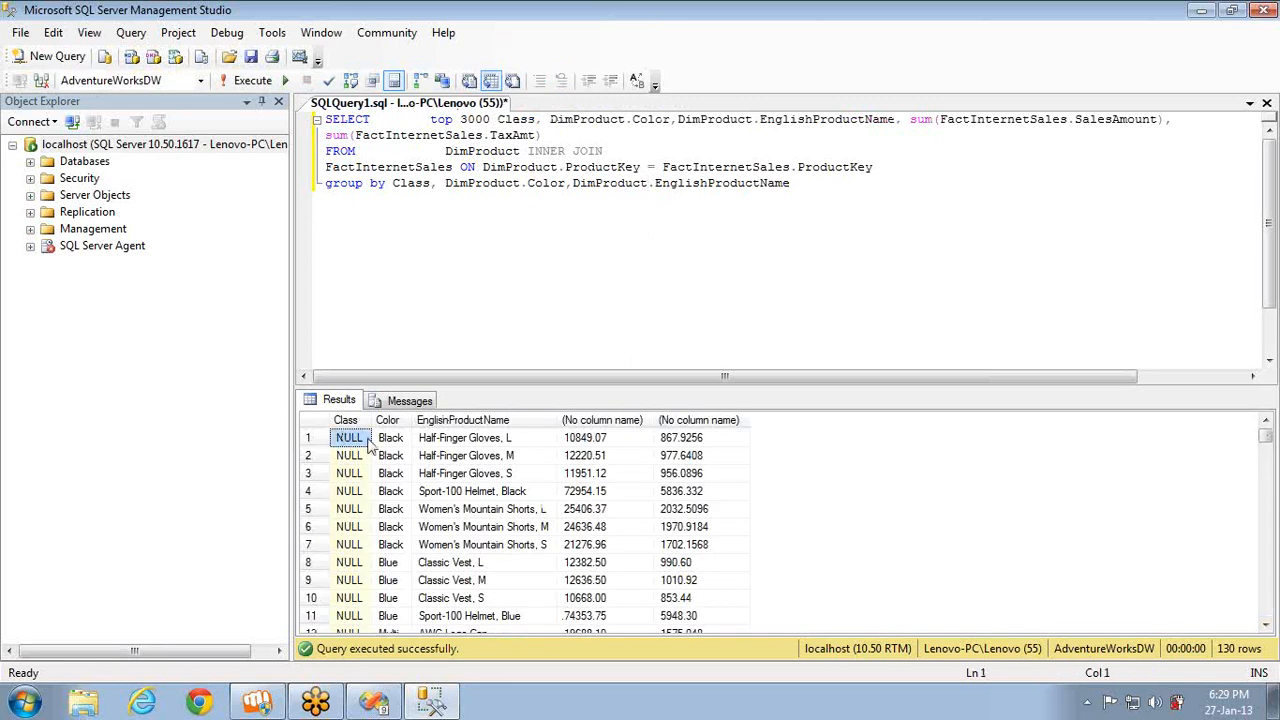
click(389, 441)
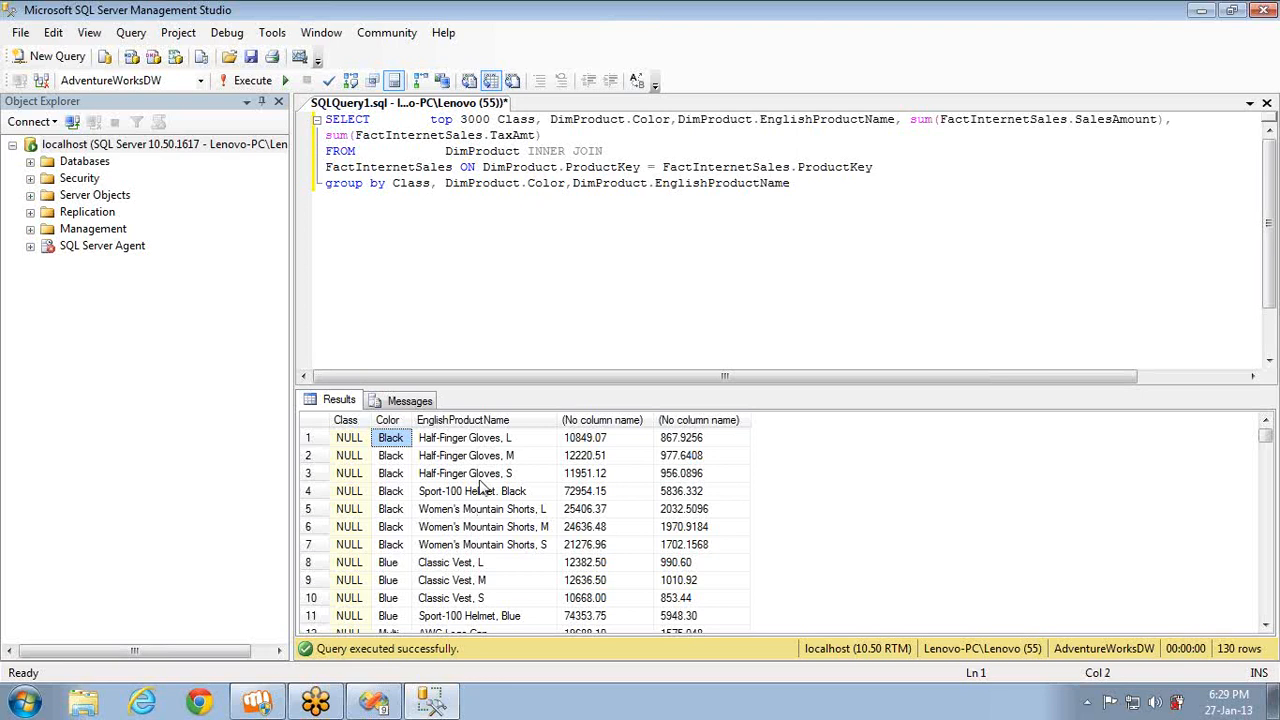
- Check the EnglishProductName row group in the Visual Studio report and replace DimProduct.EnglishProductName with SalesAmount in the Management Studio query's GROUP BY list
click(797, 183)
key(ctrl+shift+Left)
key(ctrl+shift+Left)
key(ctrl+shift+Left)
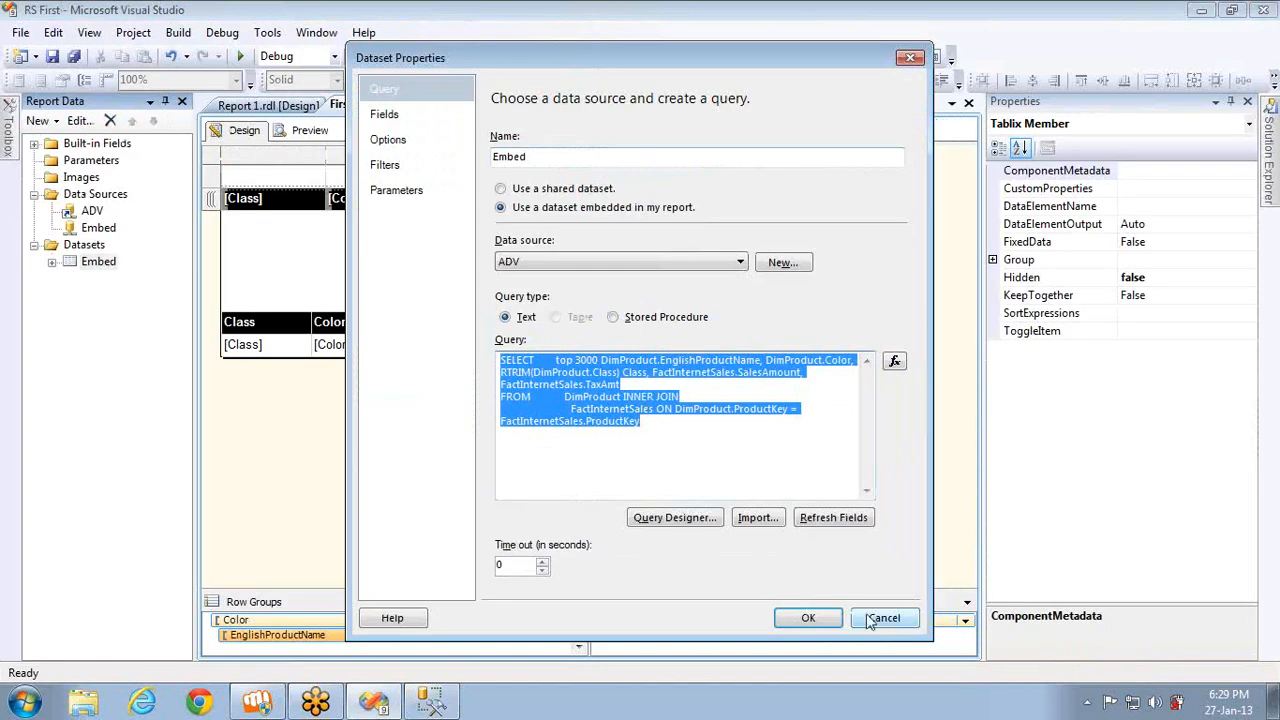
click(869, 619)
double_click(352, 638)
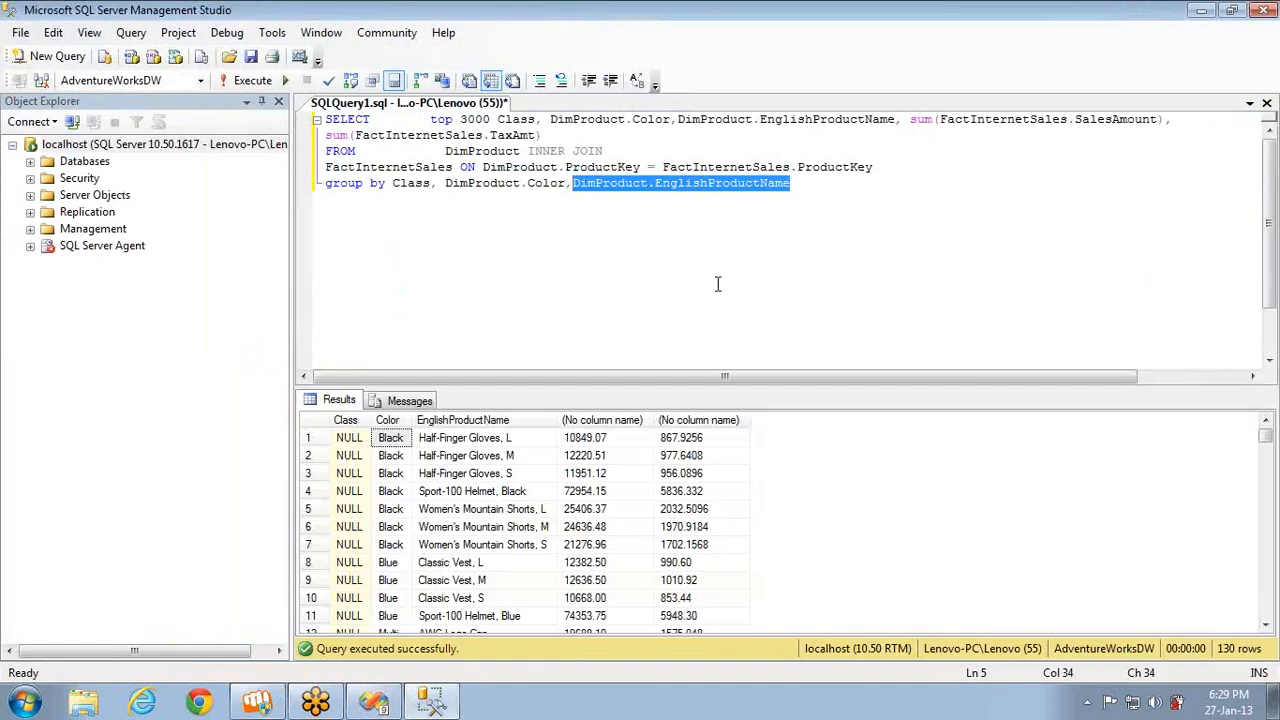
text(salesamou)
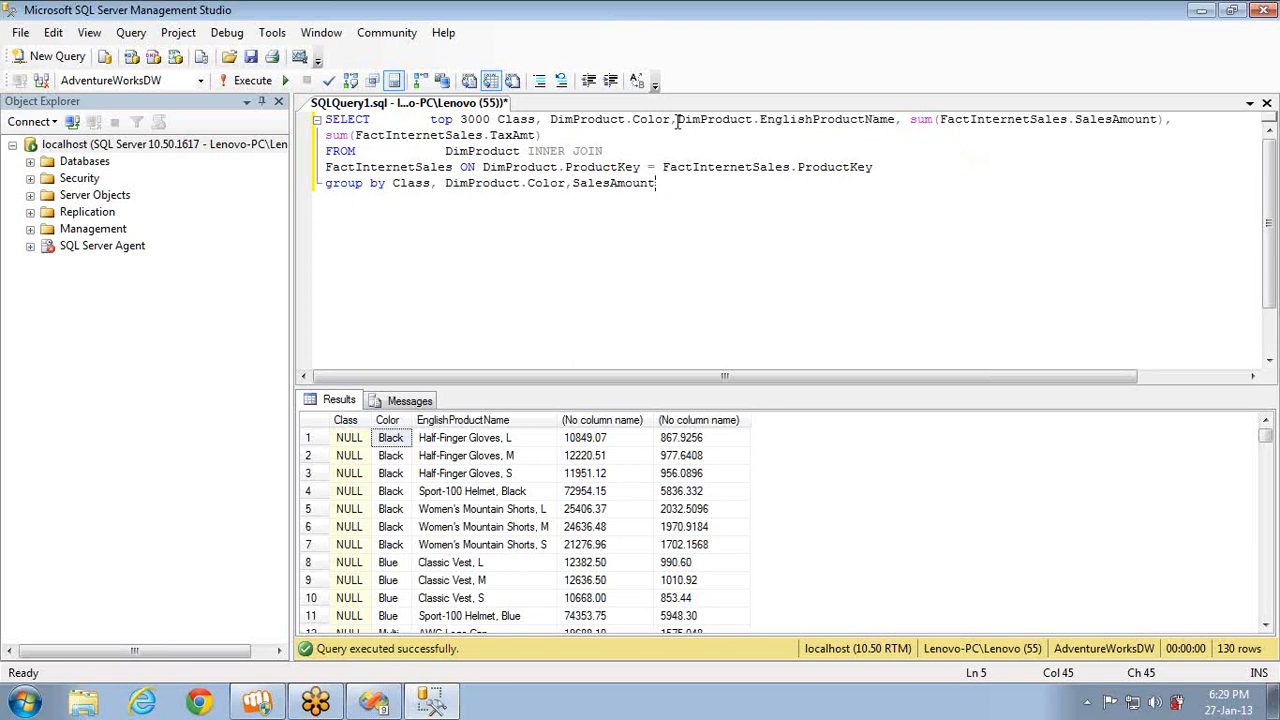
- Try to wrap DimProduct.EnglishProductName in a first() function in the SELECT list and run the query
text(First()
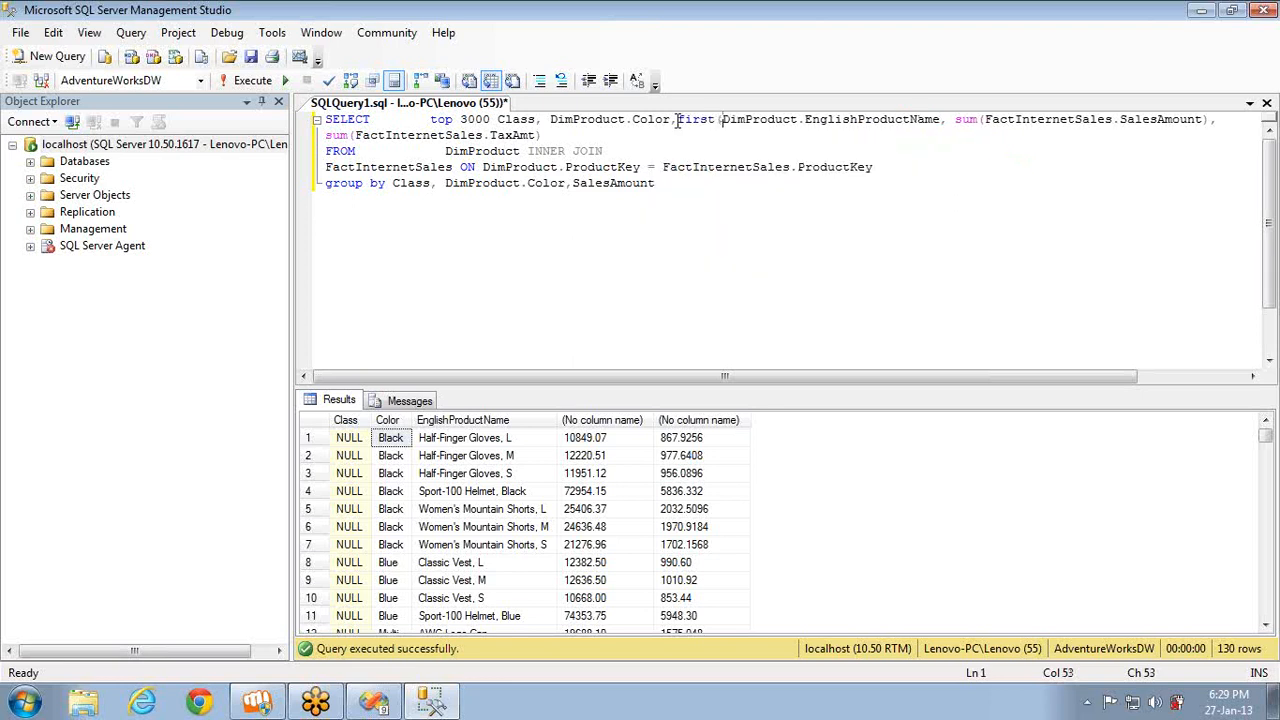
key(ctrl+Right)
key(ctrl+Right)
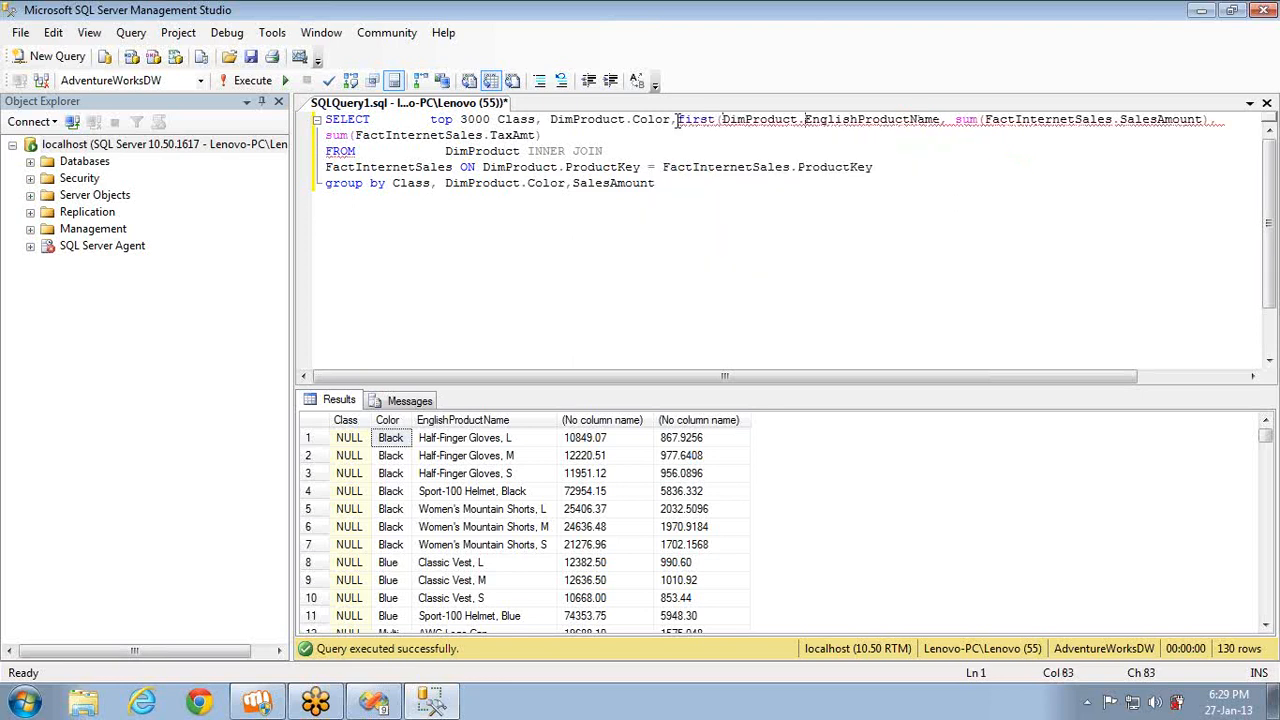
text())
click(828, 187)
key(F5)
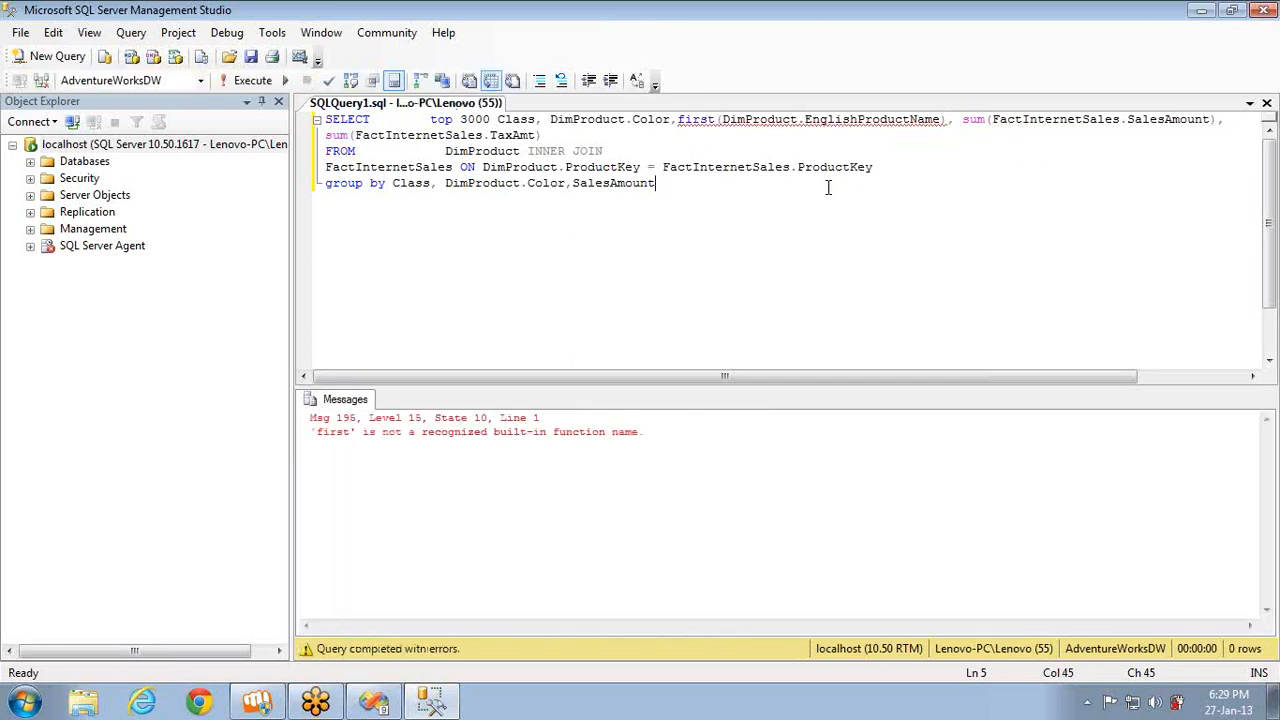
mouse_move(693, 121)
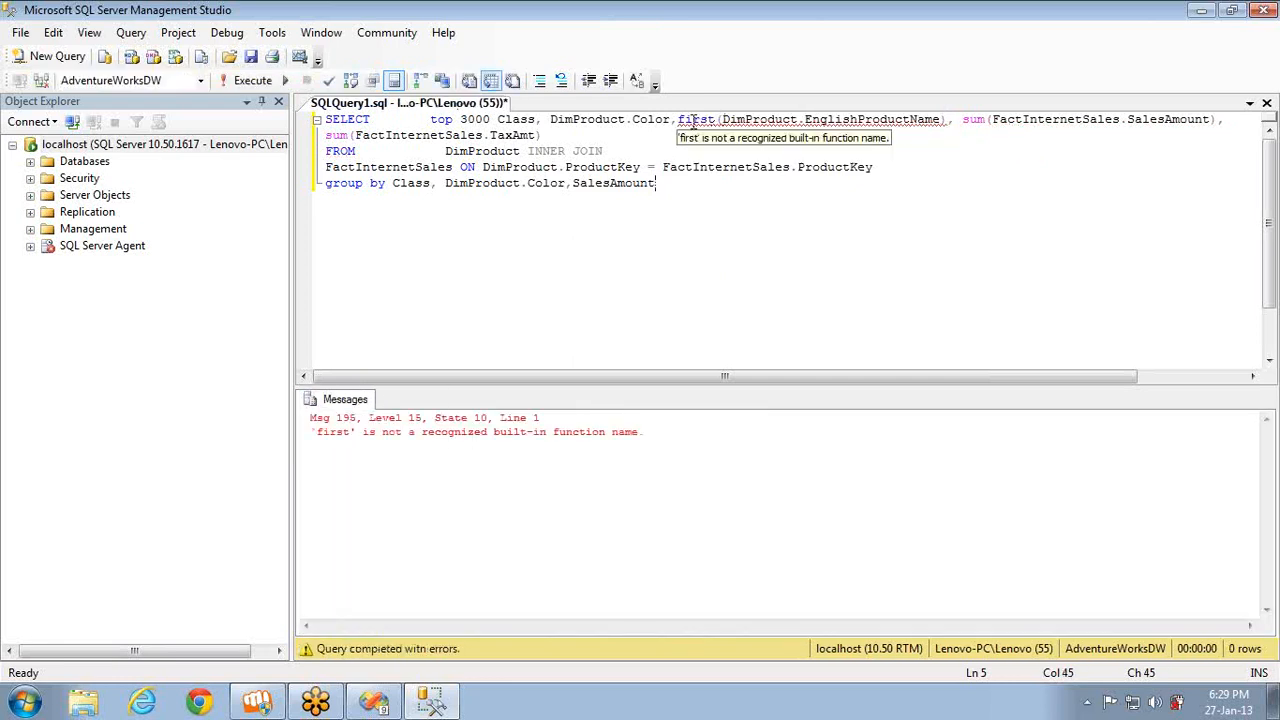
double_click(693, 121)
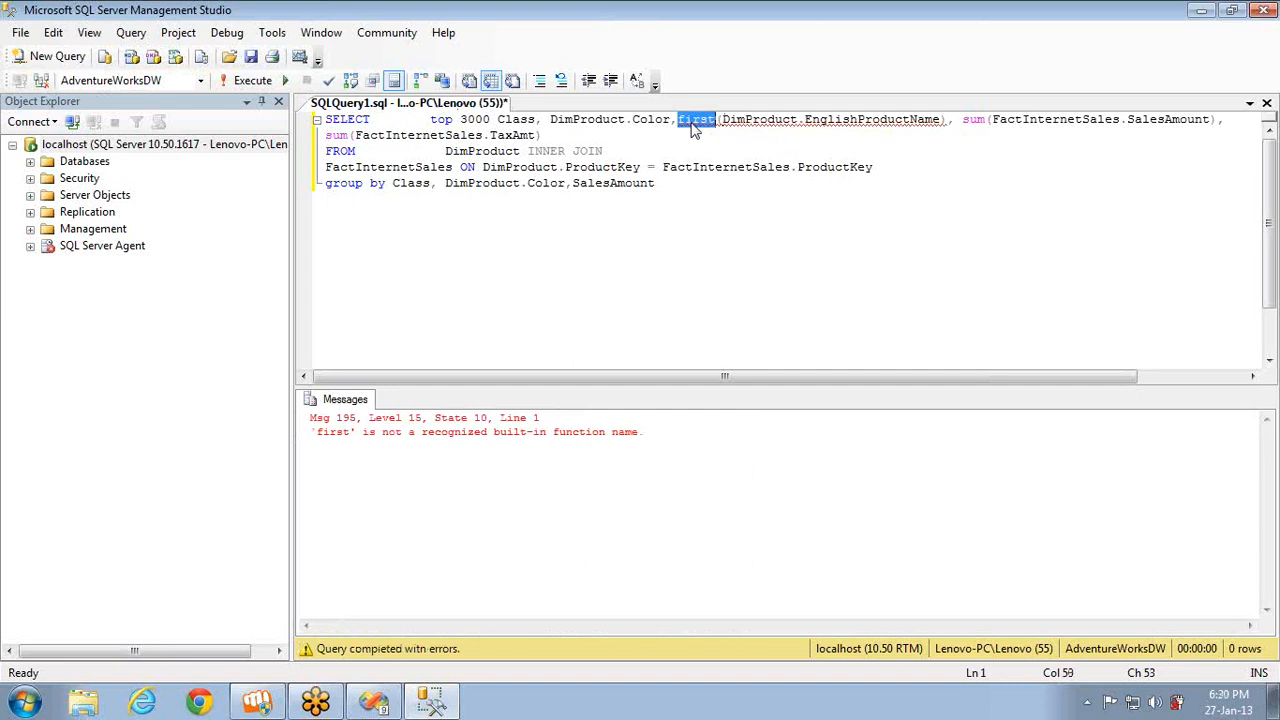
click(1258, 49)
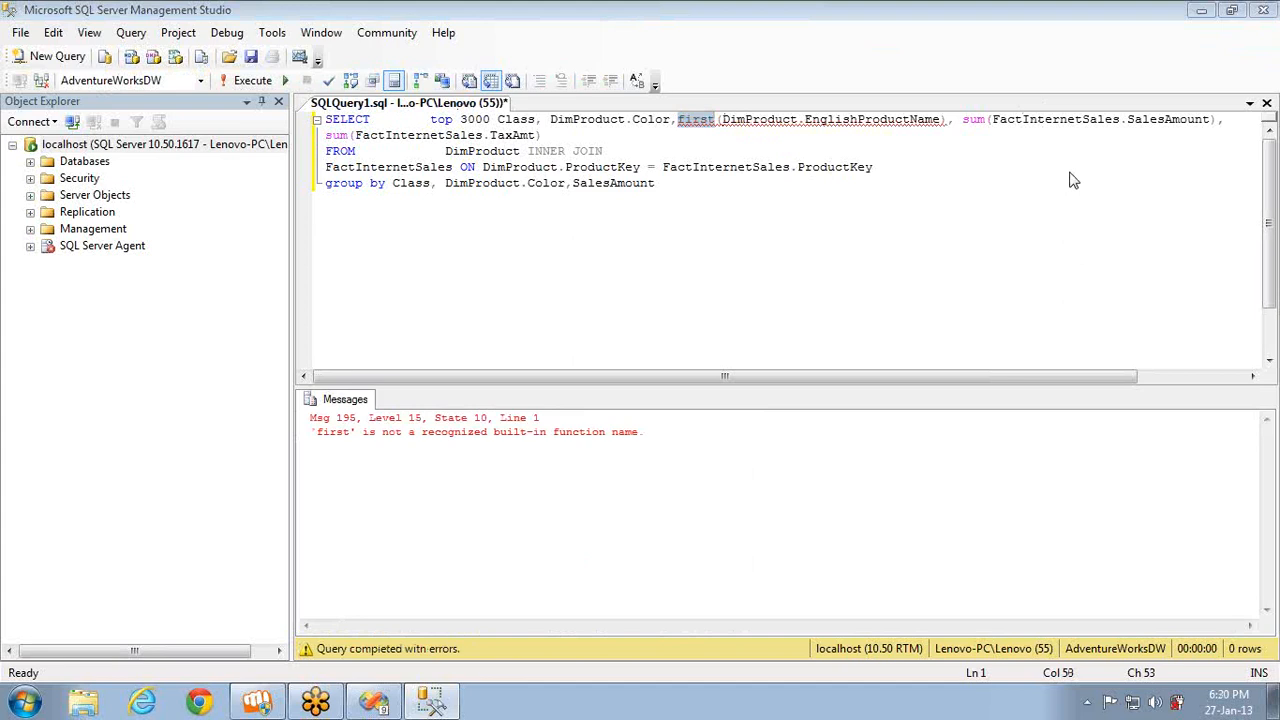
- Remove the first(DimProduct.EnglishProductName) column from the SELECT list and run the query
click(677, 119)
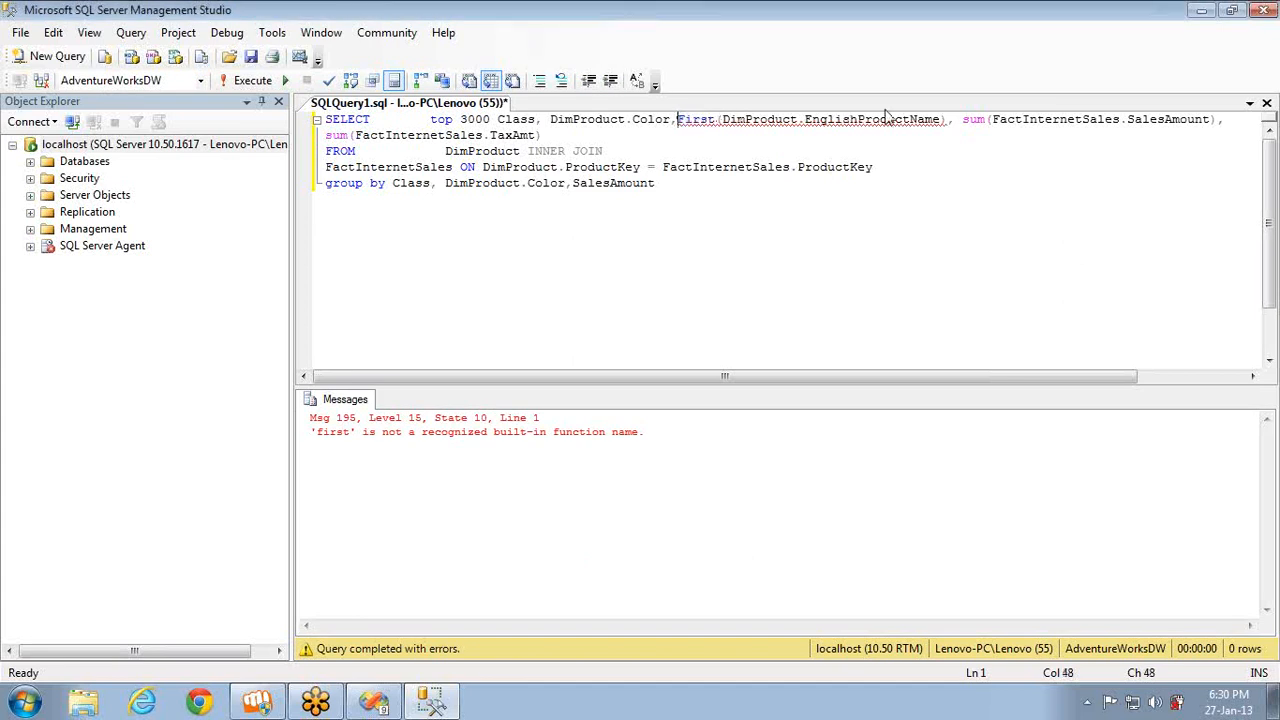
shift+click(951, 117)
key(Delete)
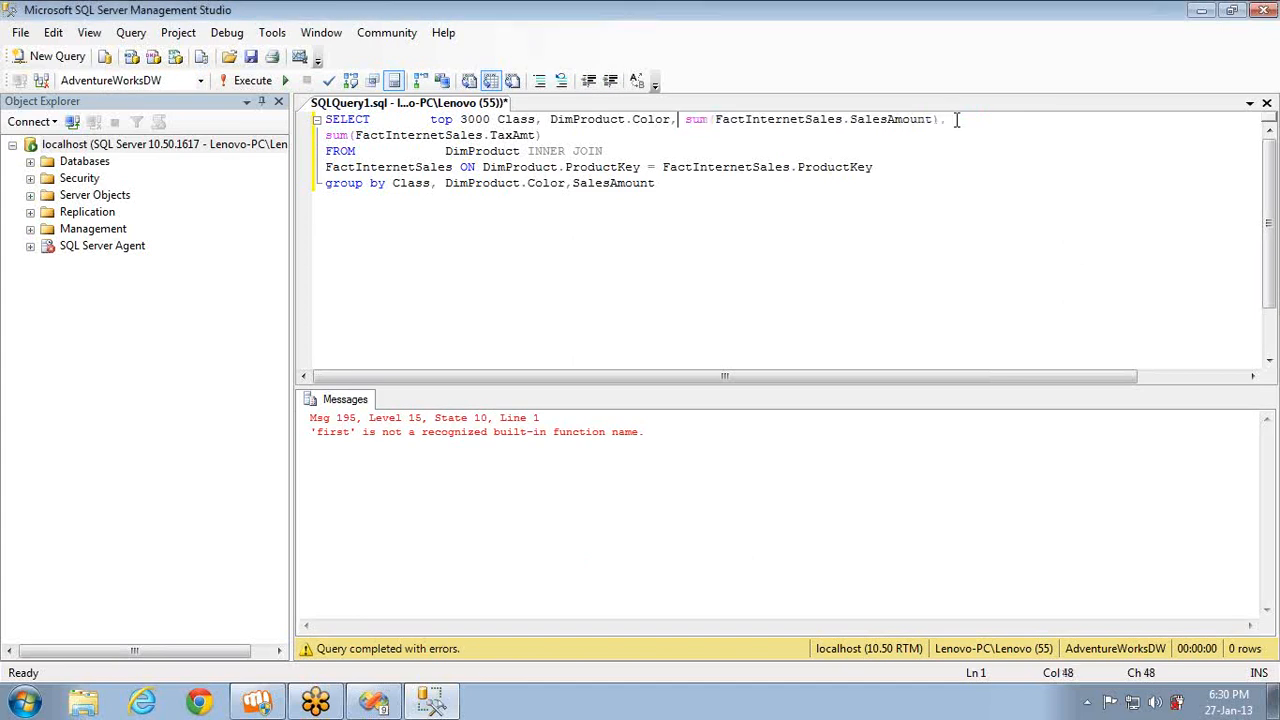
key(F5)
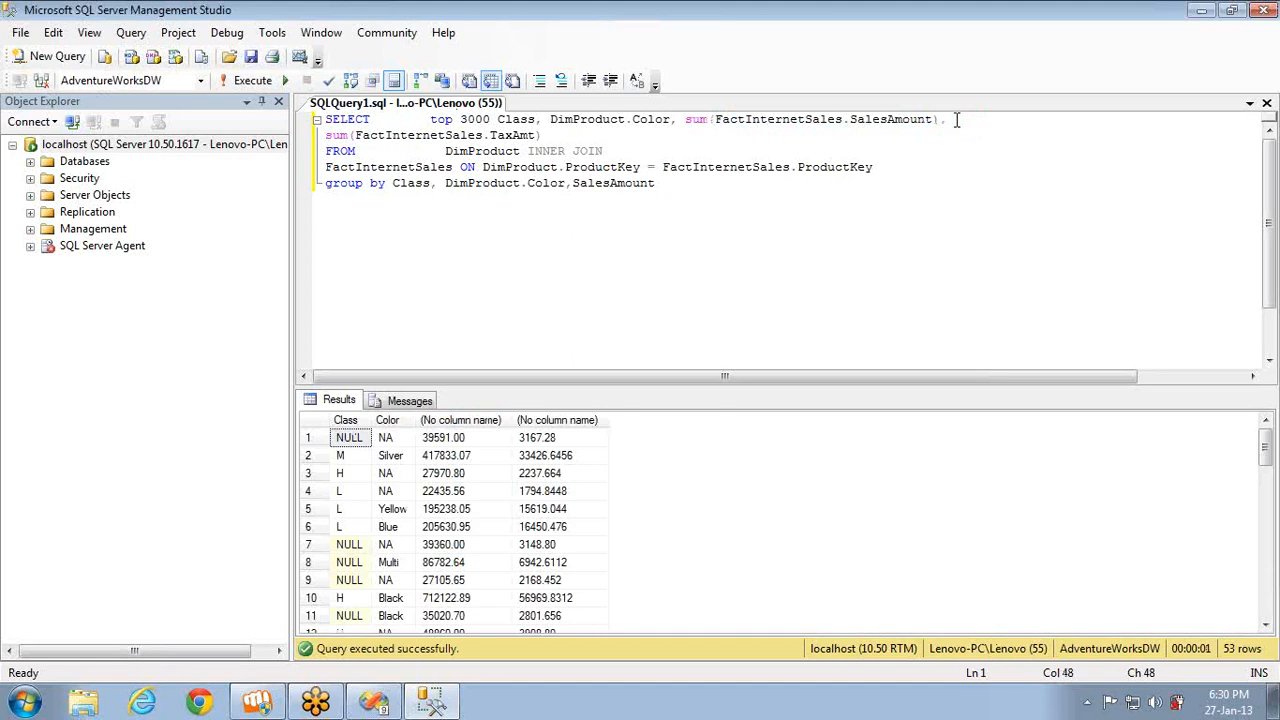
- Examine the Class, Color and summed sales values in the first row of the query results
click(350, 438)
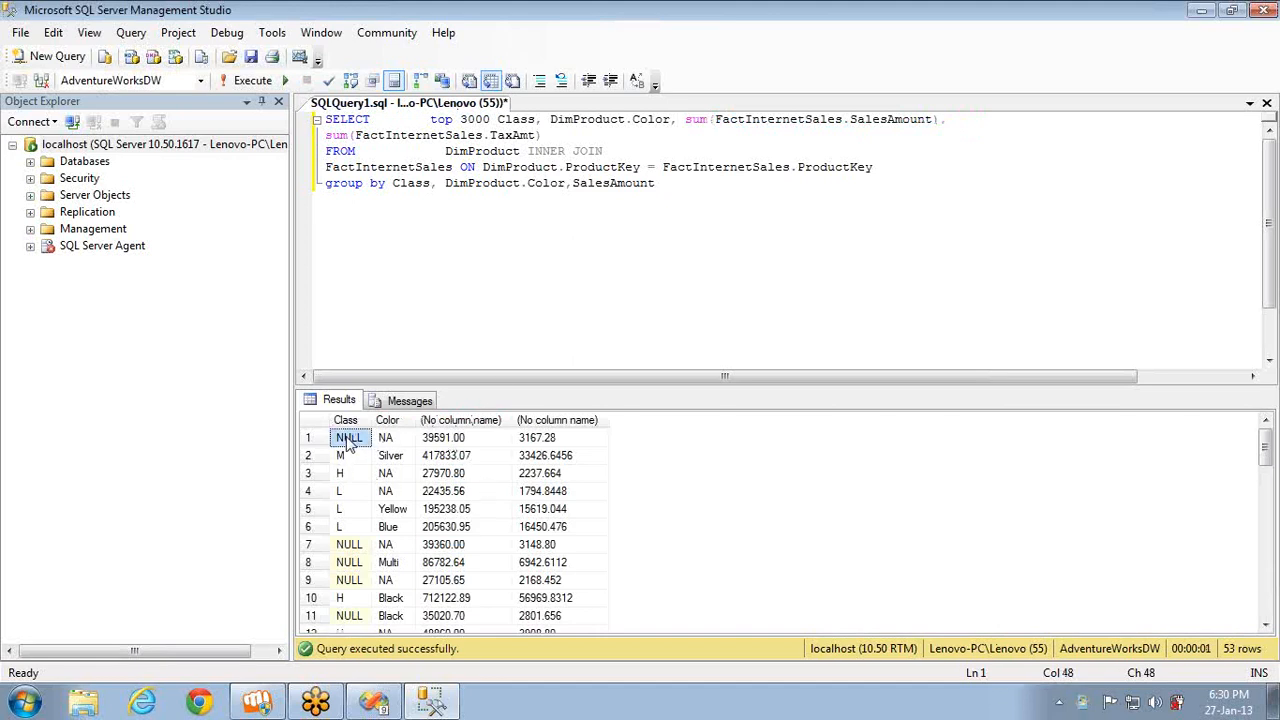
click(385, 440)
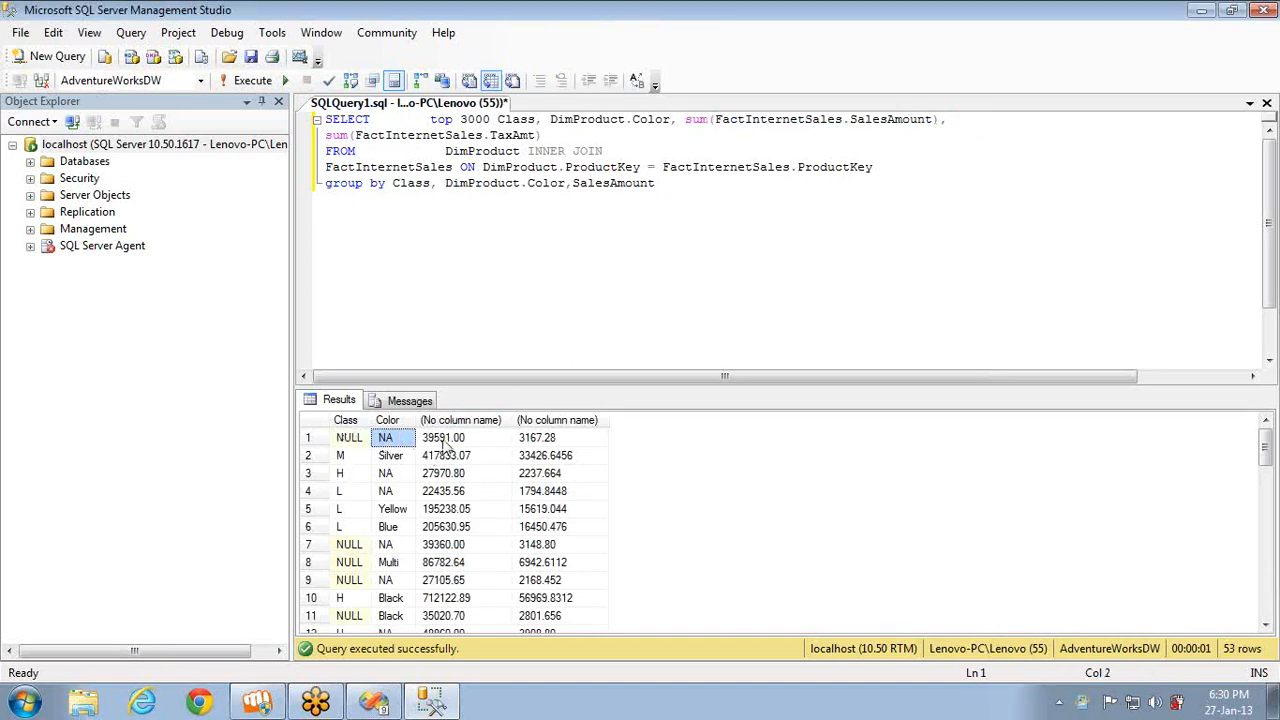
click(446, 448)
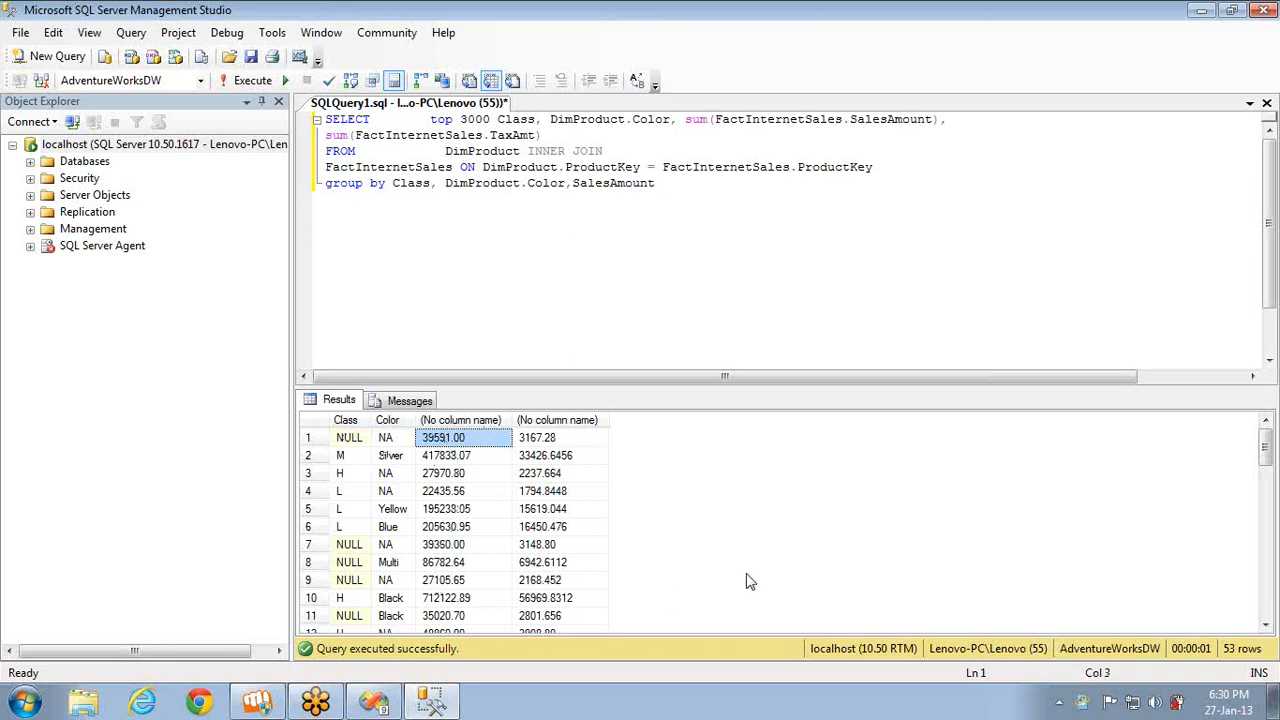
key(ctrl+End)
key(ctrl+Home)
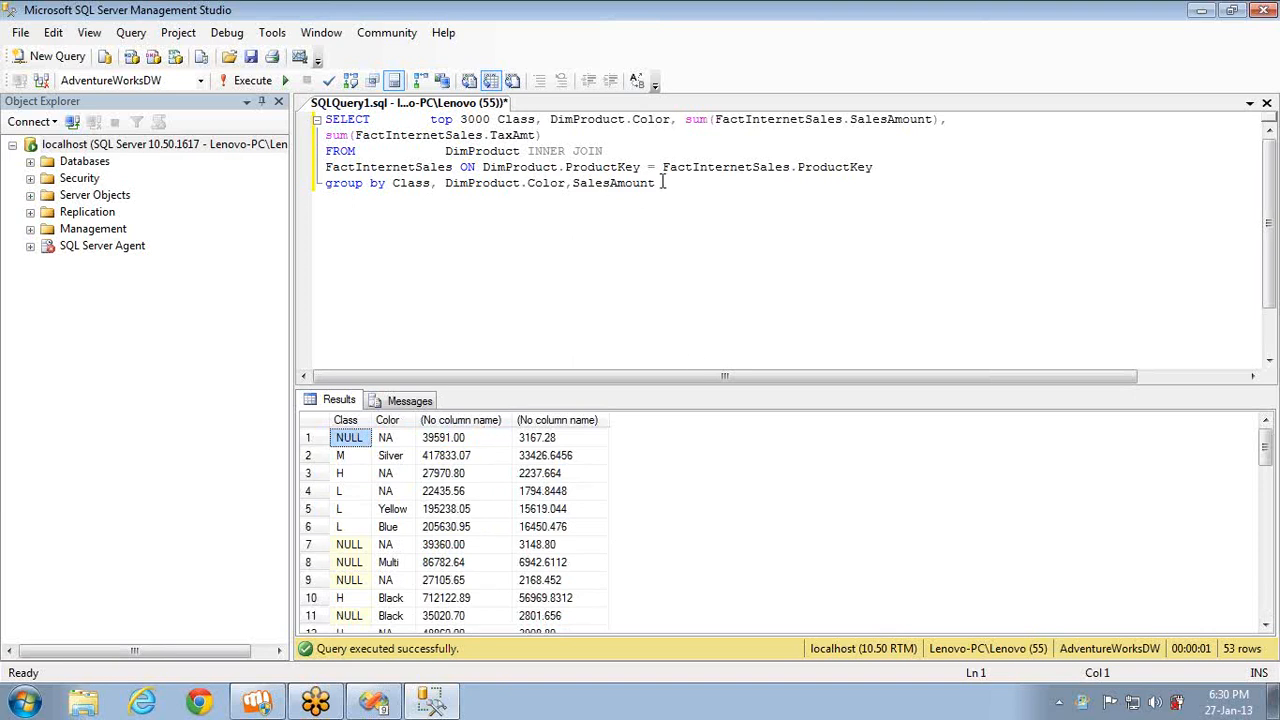
- Compare the query's GROUP BY columns with the Class, Color and EnglishProductName row groups of the report in Visual Studio
drag(656, 183, 572, 183)
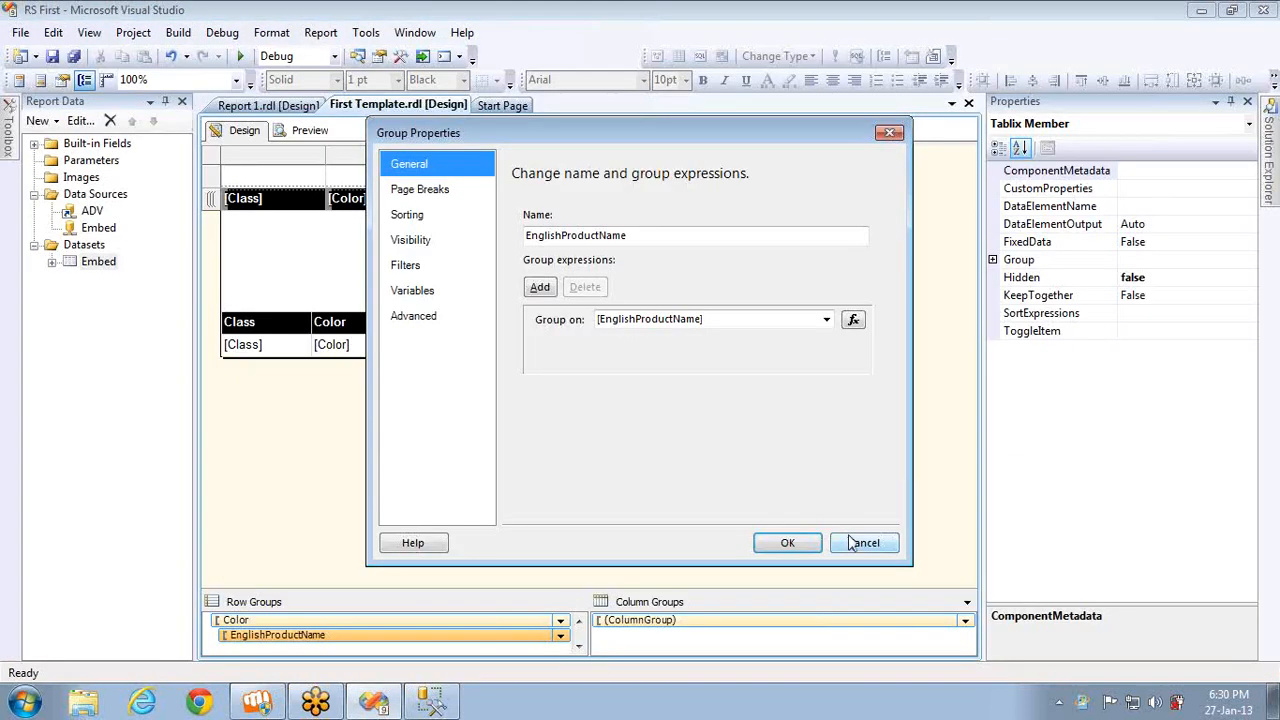
click(850, 540)
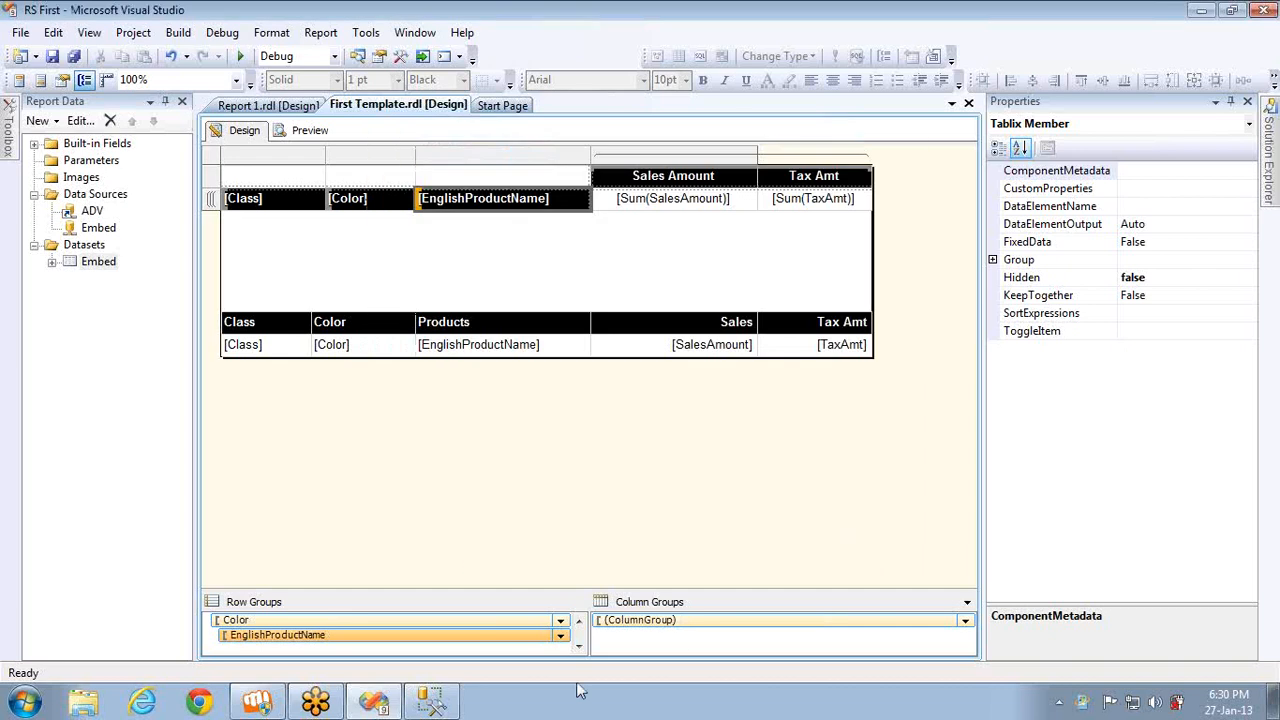
click(578, 620)
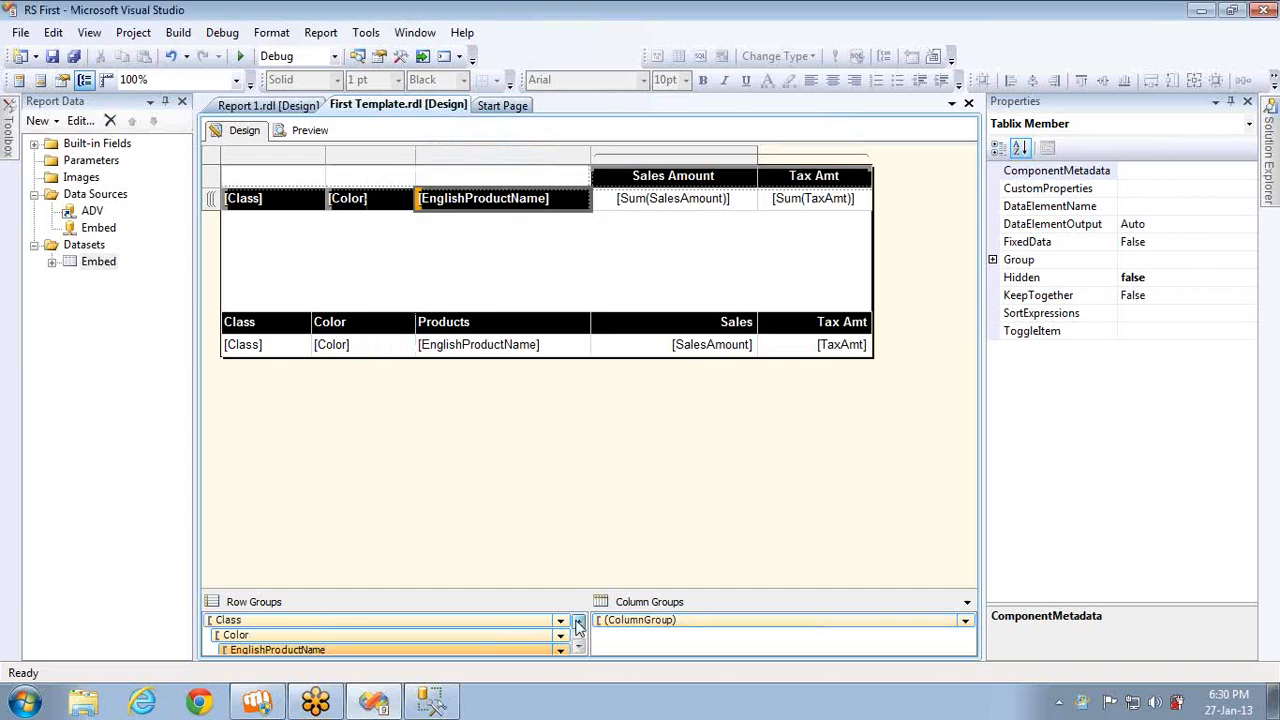
key(alt+Tab)
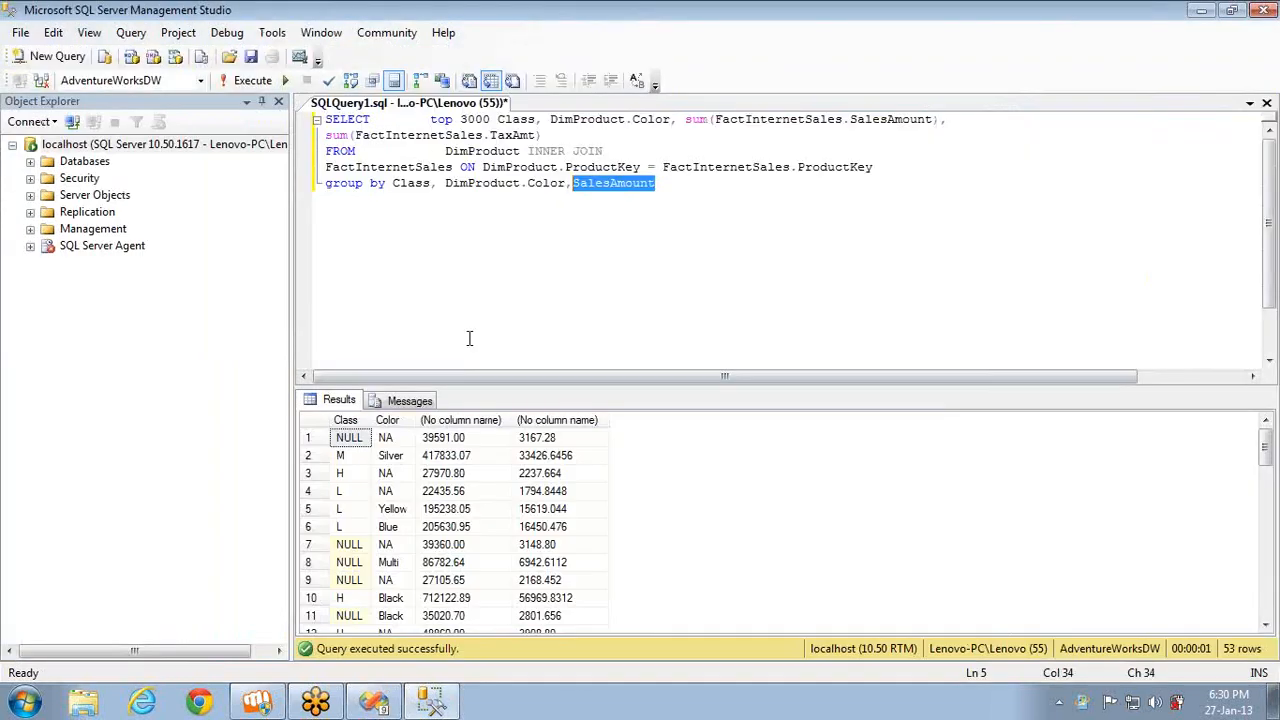
double_click(410, 183)
key(alt+Tab)
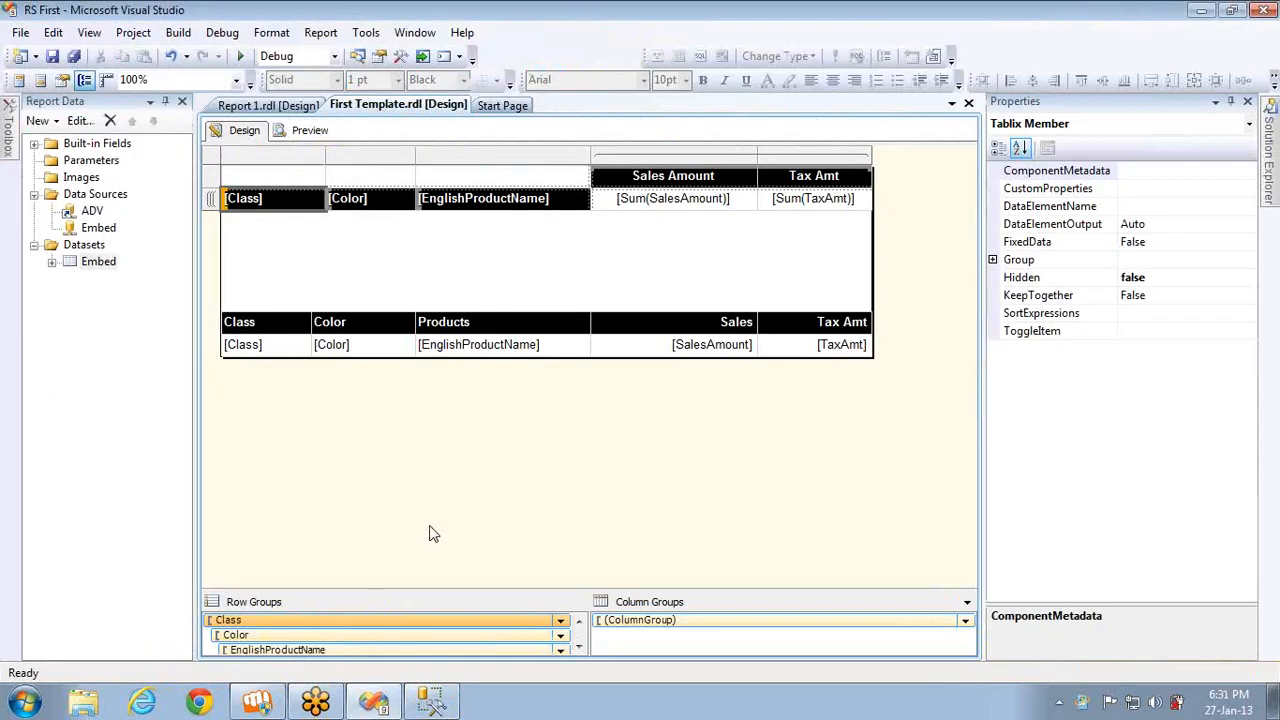
key(alt+Tab)
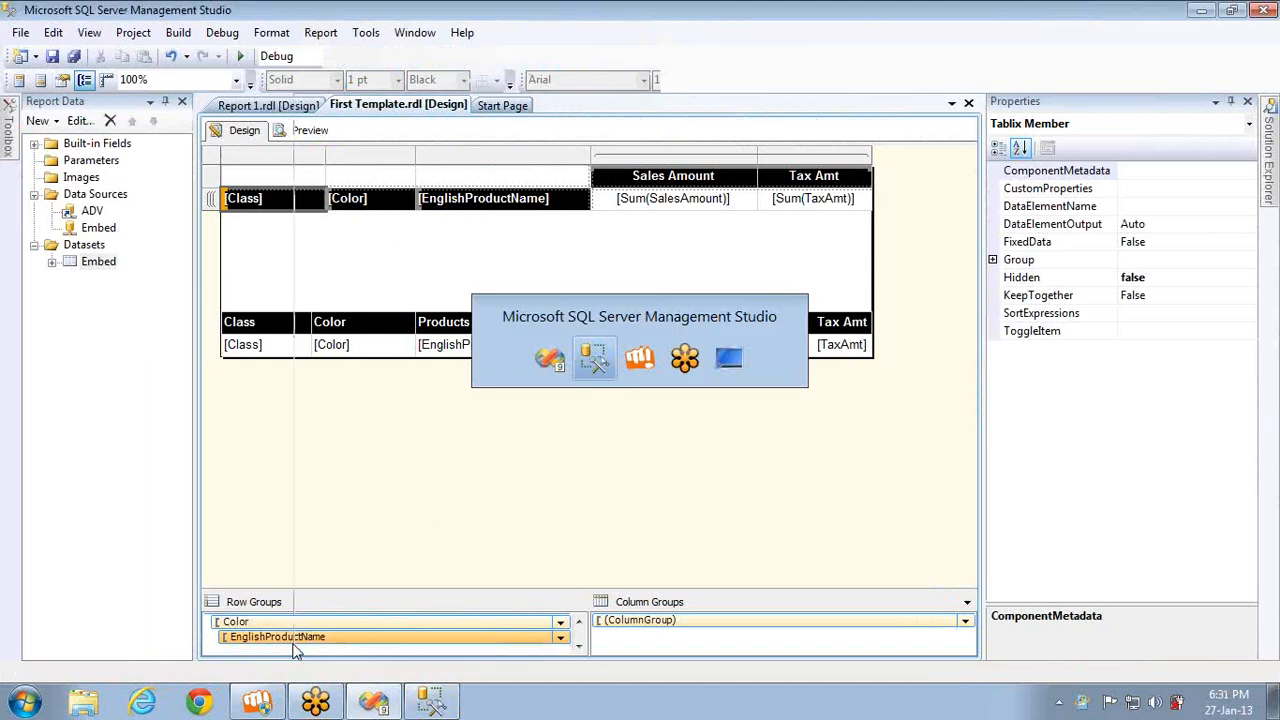
double_click(468, 183)
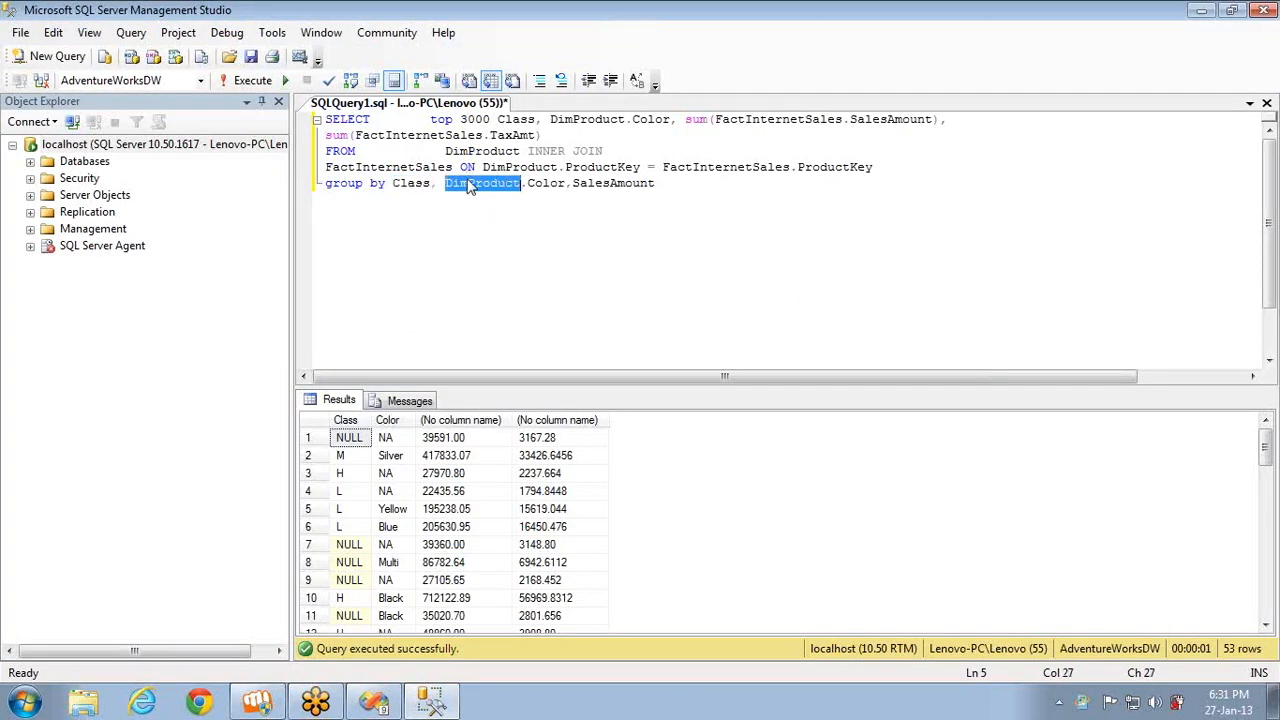
key(alt+Tab)
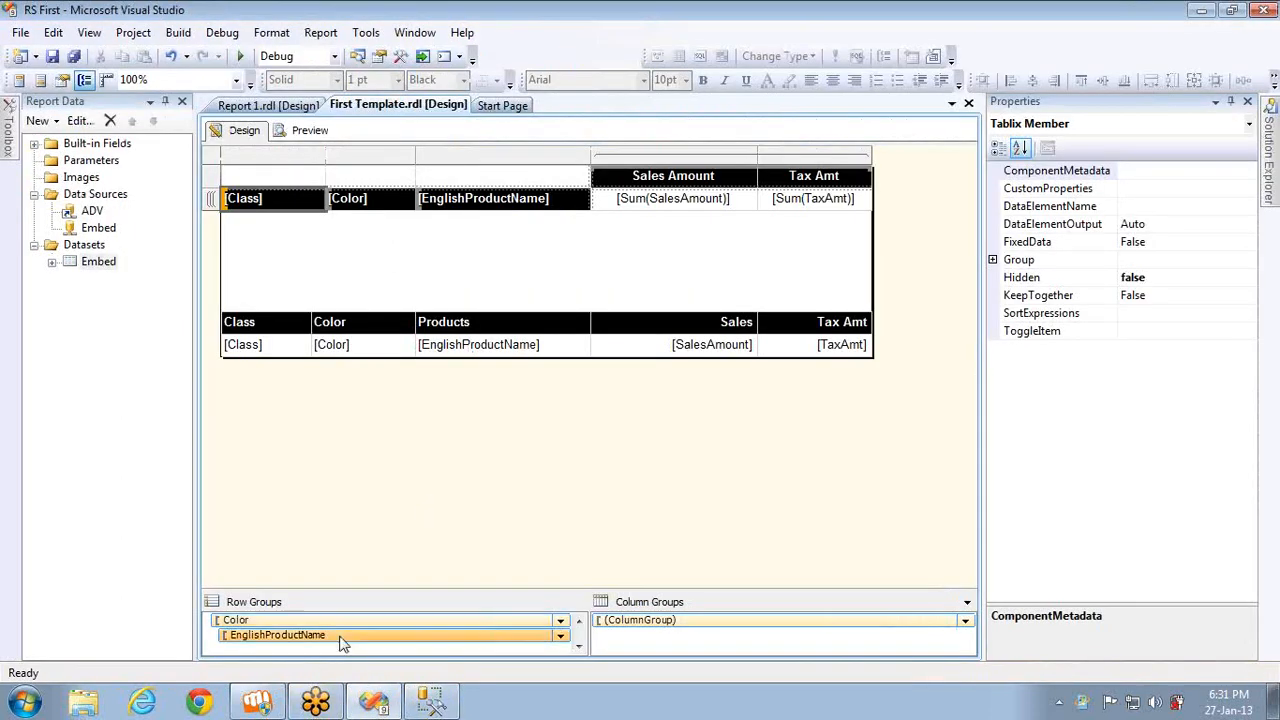
key(alt+Tab)
- Remove SalesAmount and its preceding comma from the query's GROUP BY list
double_click(615, 185)
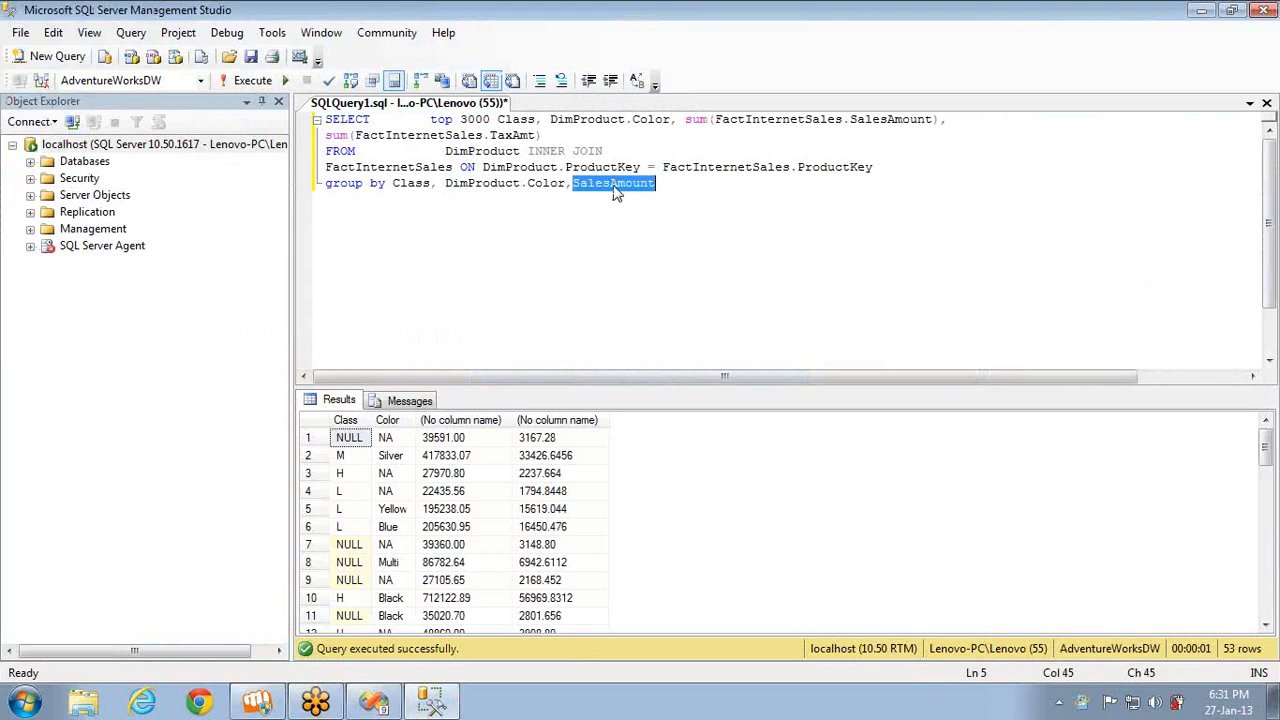
text(E)
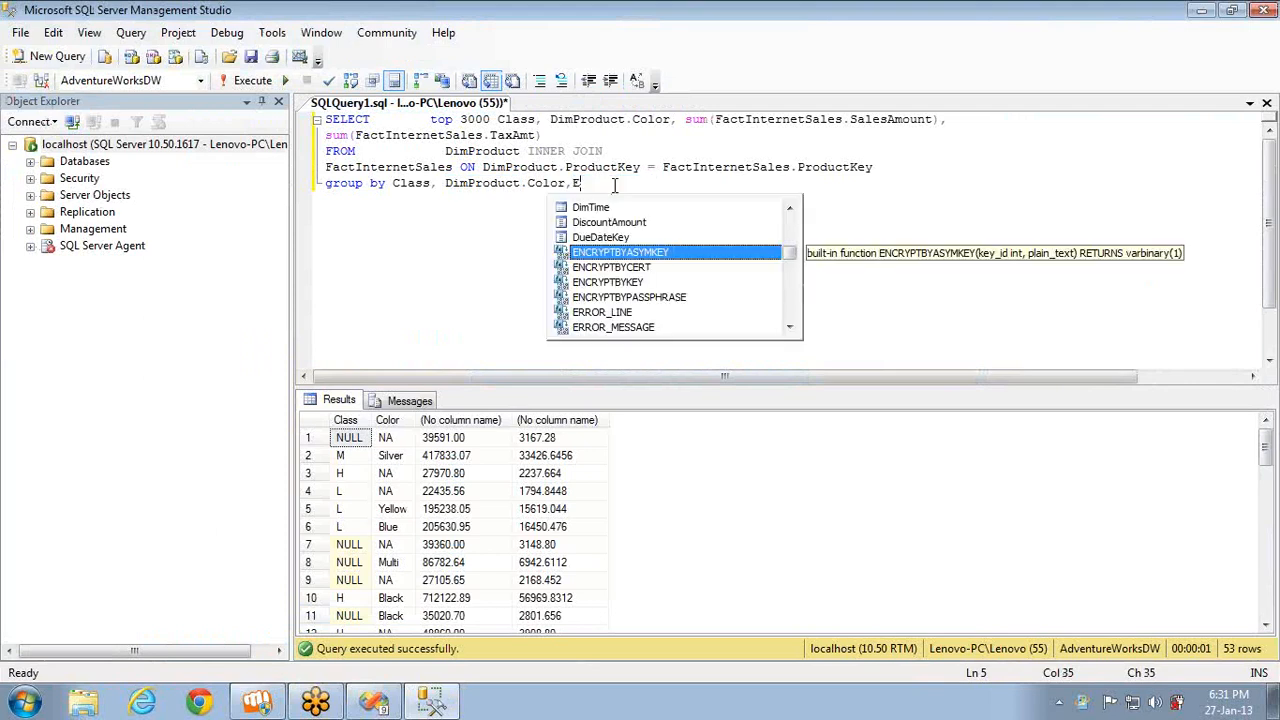
key(BackSpace)
key(BackSpace)
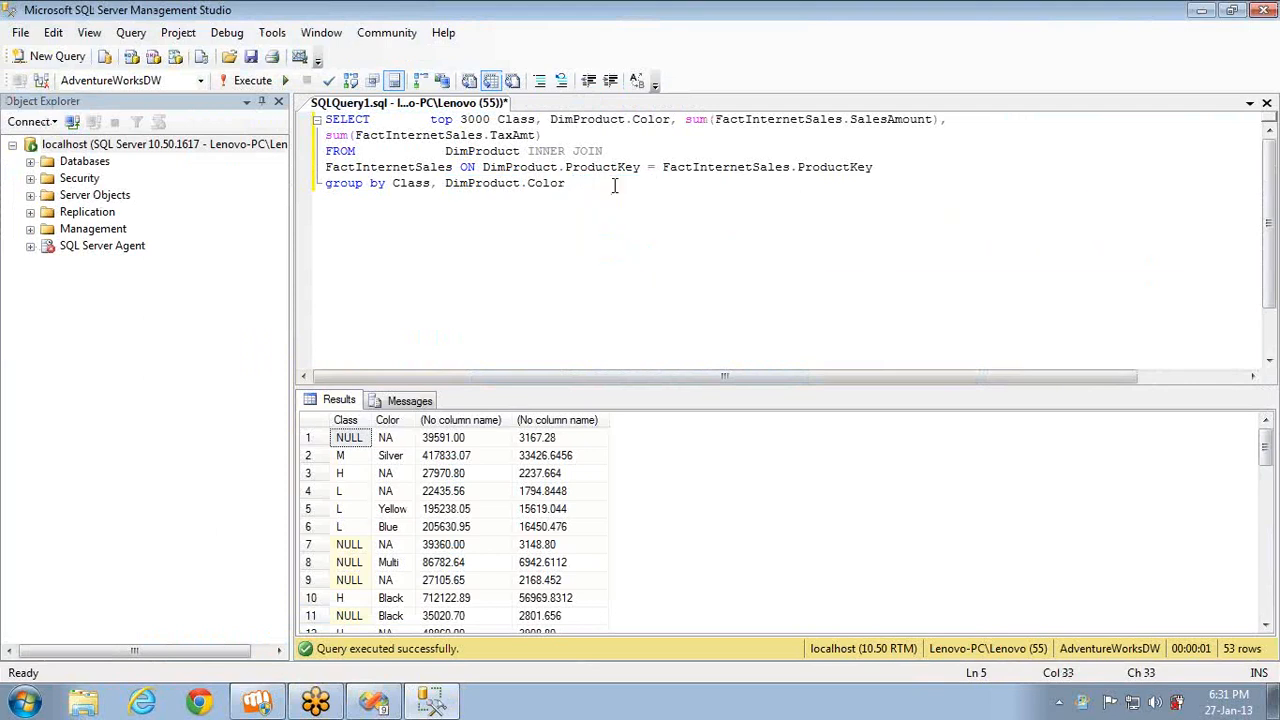
- Check the report's row groups in Visual Studio and delete the whole GROUP BY line from the Management Studio query
key(alt+Tab)
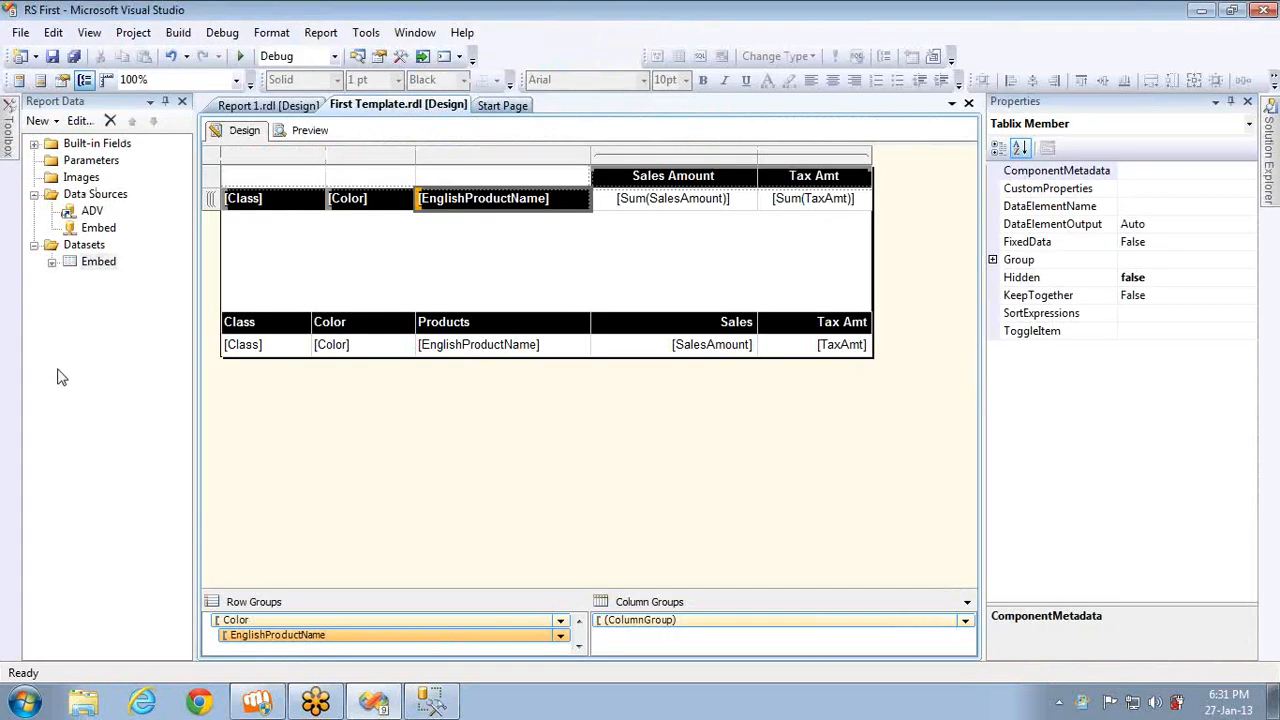
key(alt+Tab)
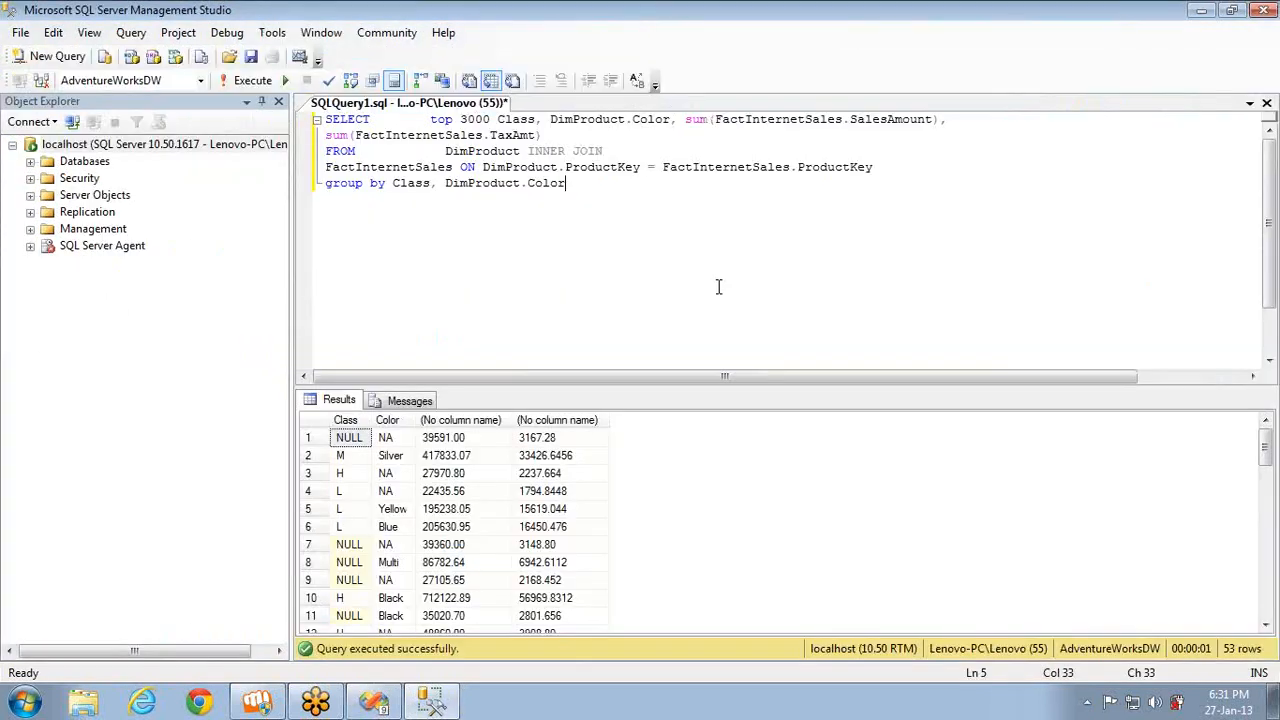
key(shift+Home)
key(Delete)
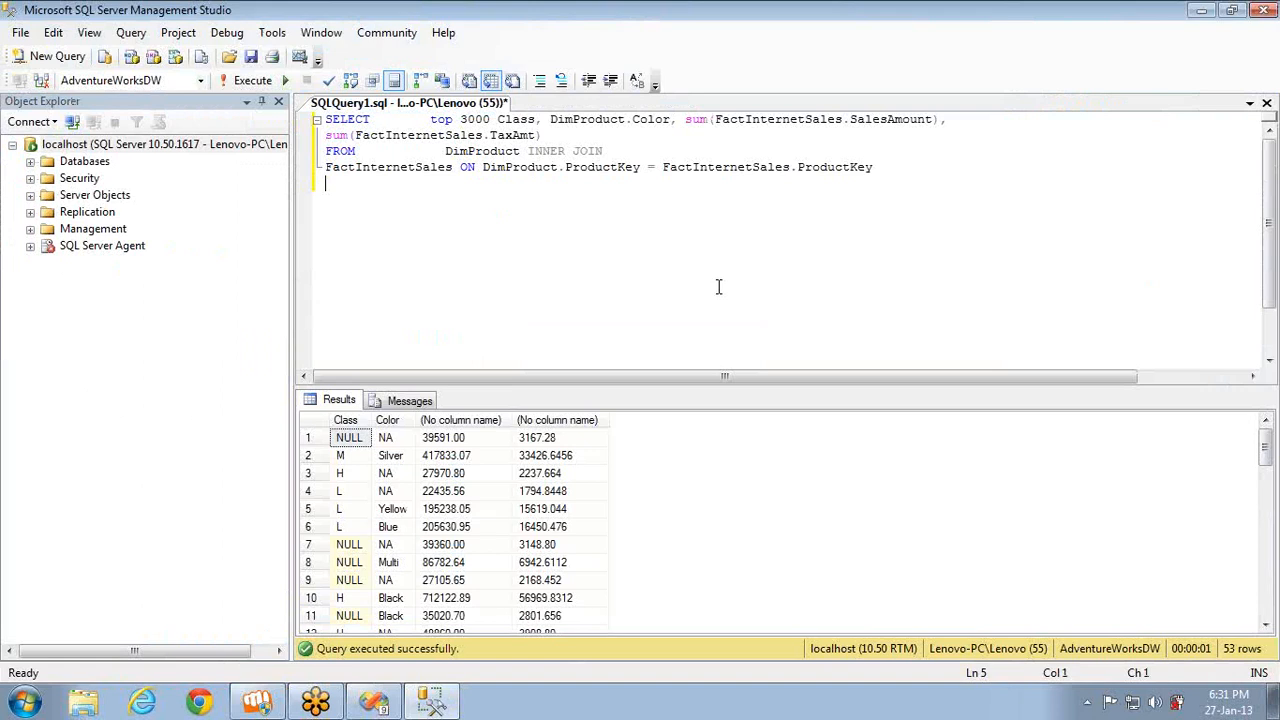
- Open the EnglishProductName row group's properties in Visual Studio and enter group by on the last line of the Management Studio query
key(alt+Tab)
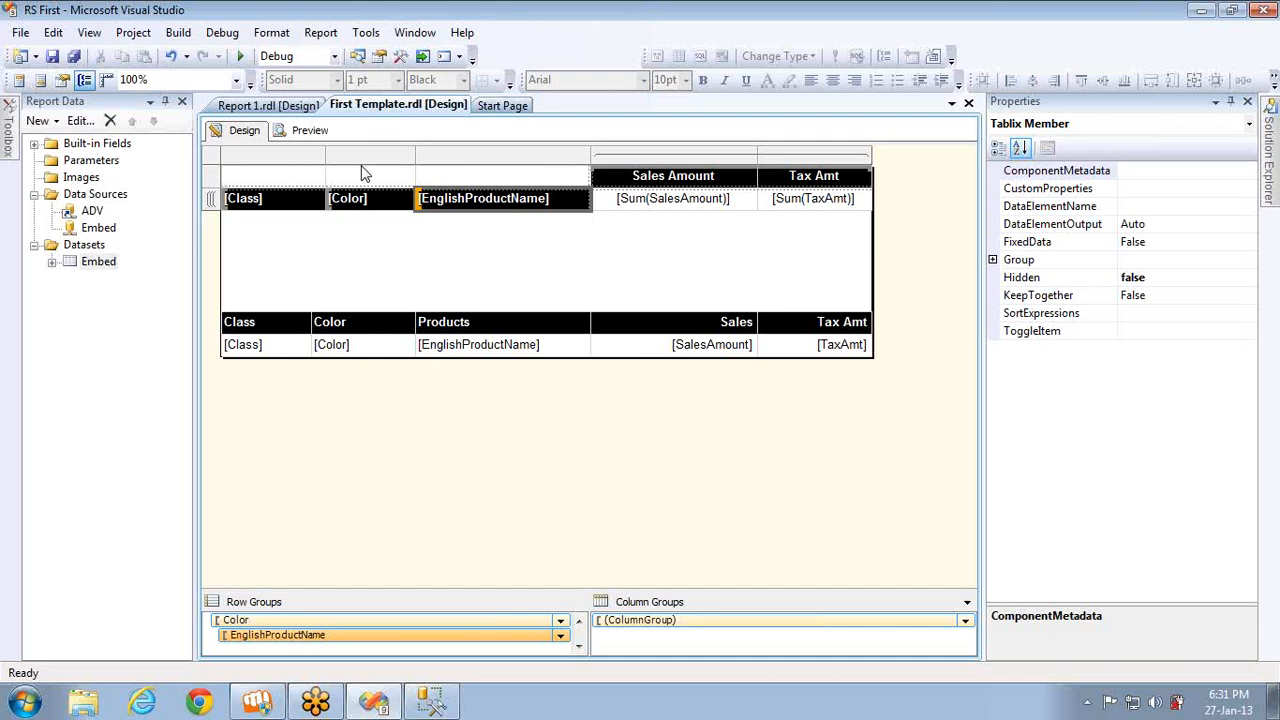
right_click(397, 638)
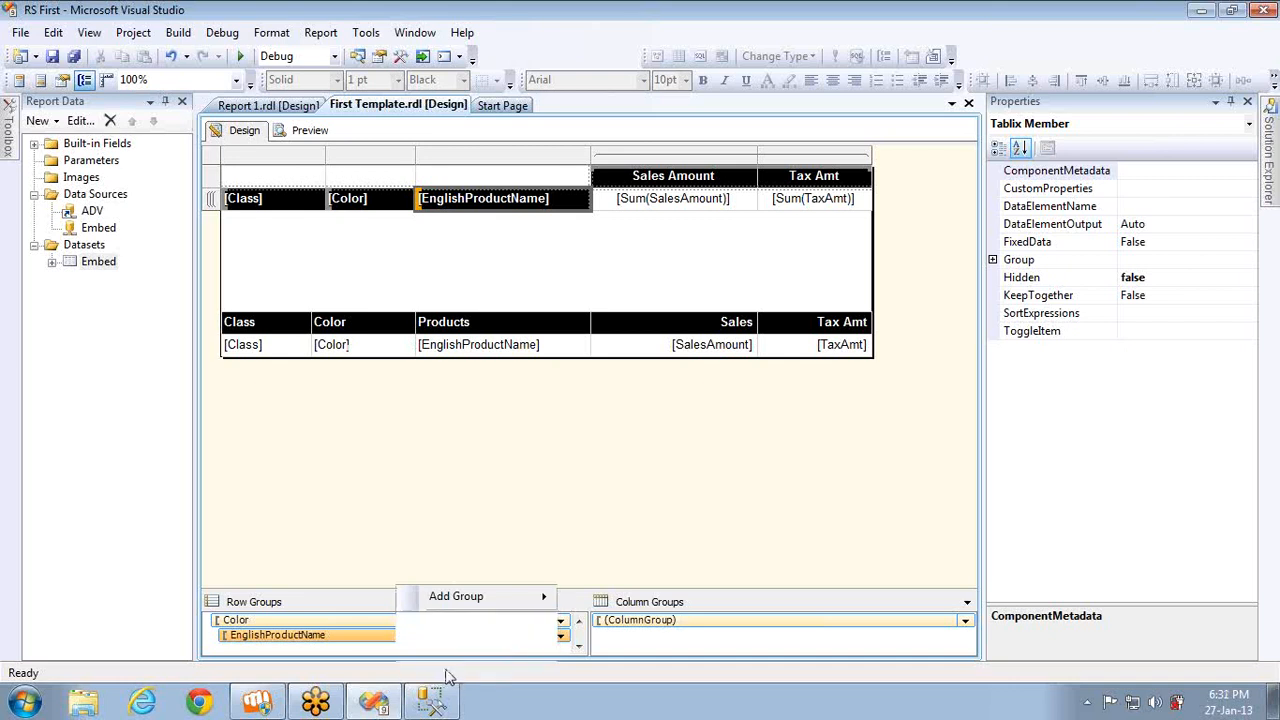
click(445, 666)
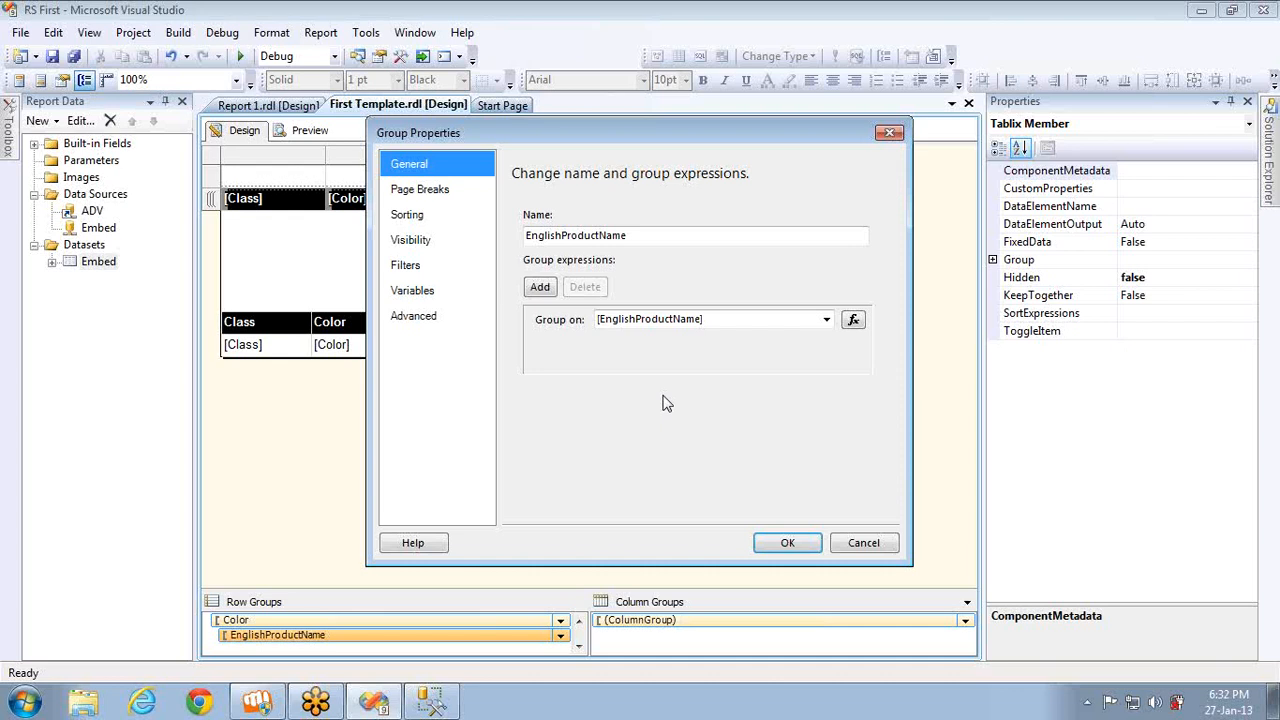
key(alt+Tab)
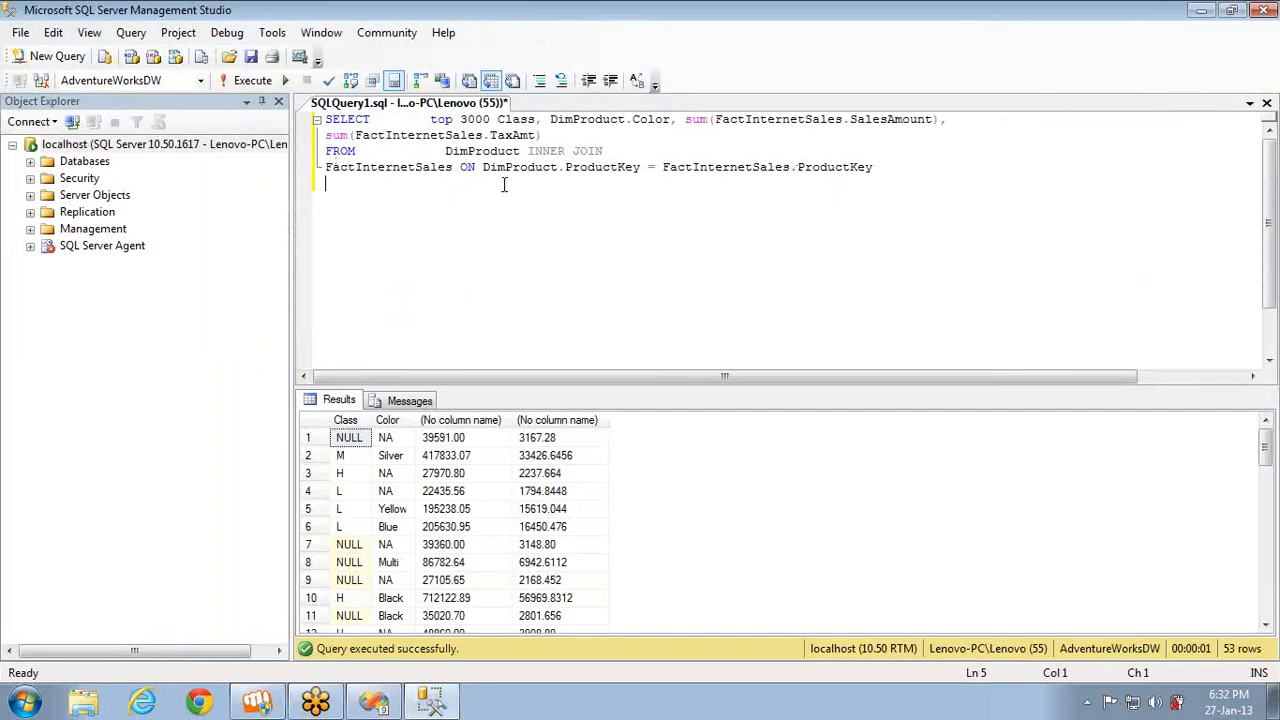
text(roup by)
- Review the EnglishProductName group's page break options in Visual Studio, and open and dismiss the Color group's properties
key(alt+Tab)
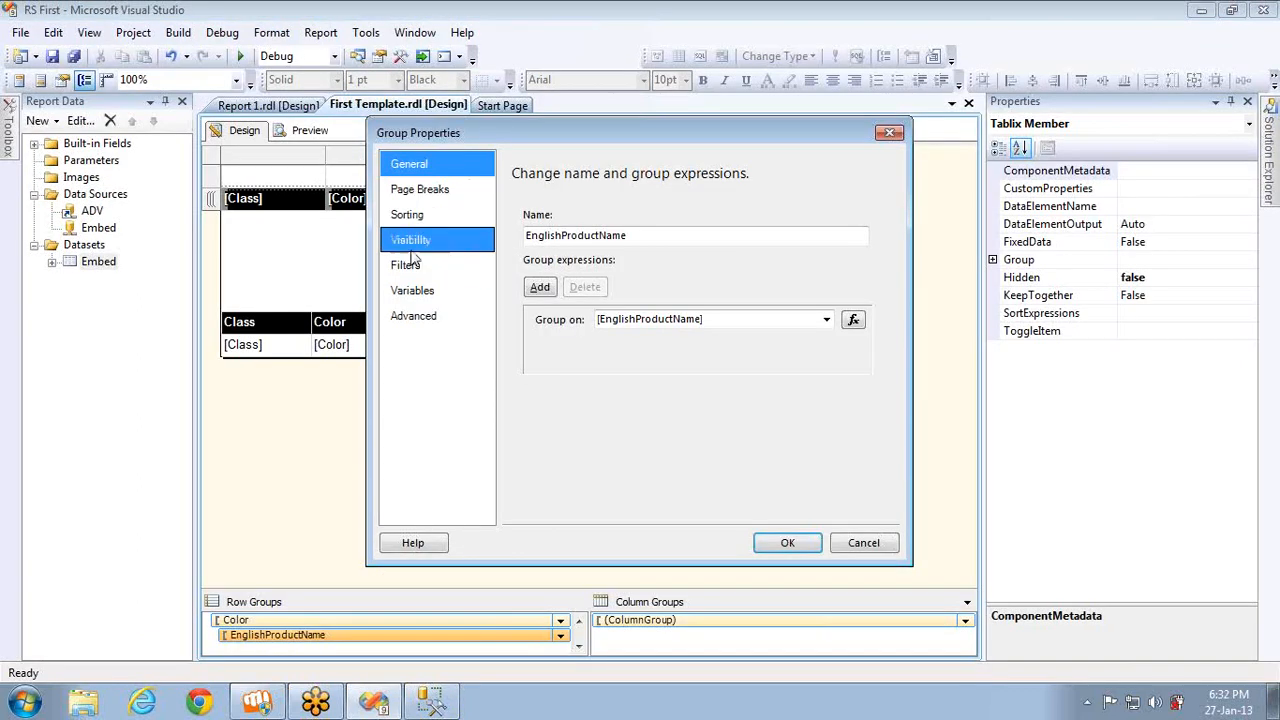
click(416, 192)
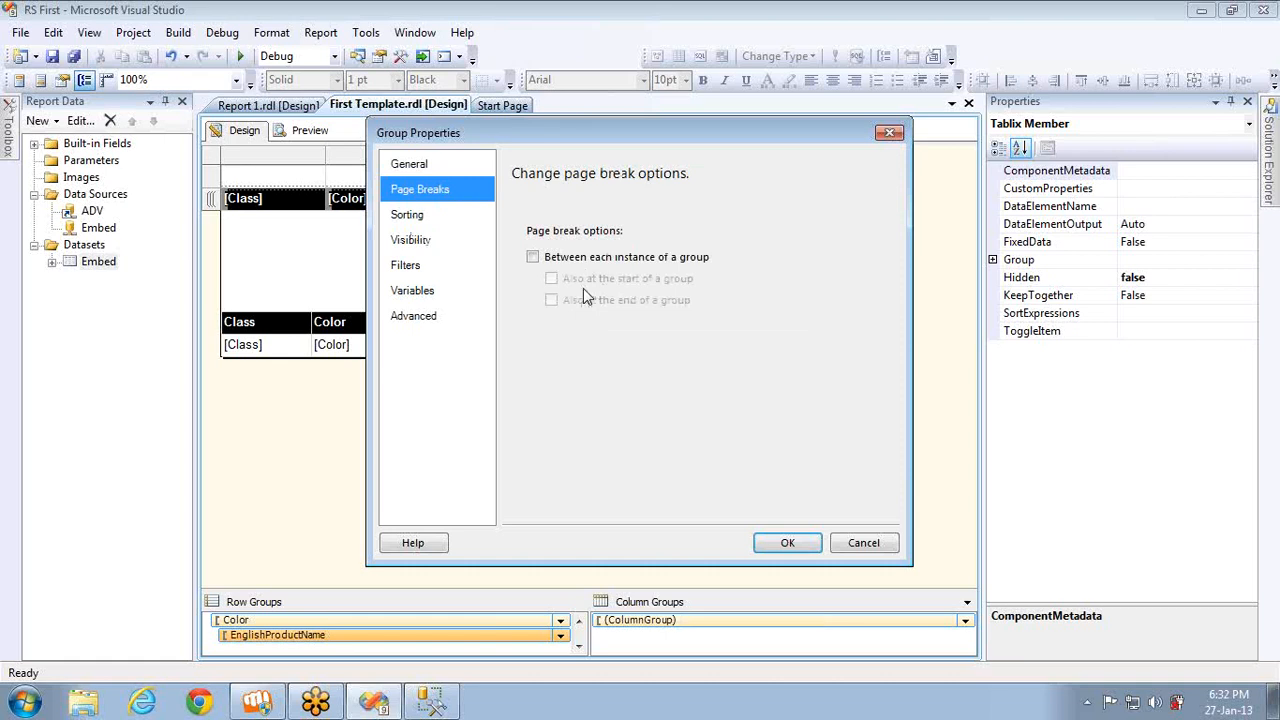
click(863, 544)
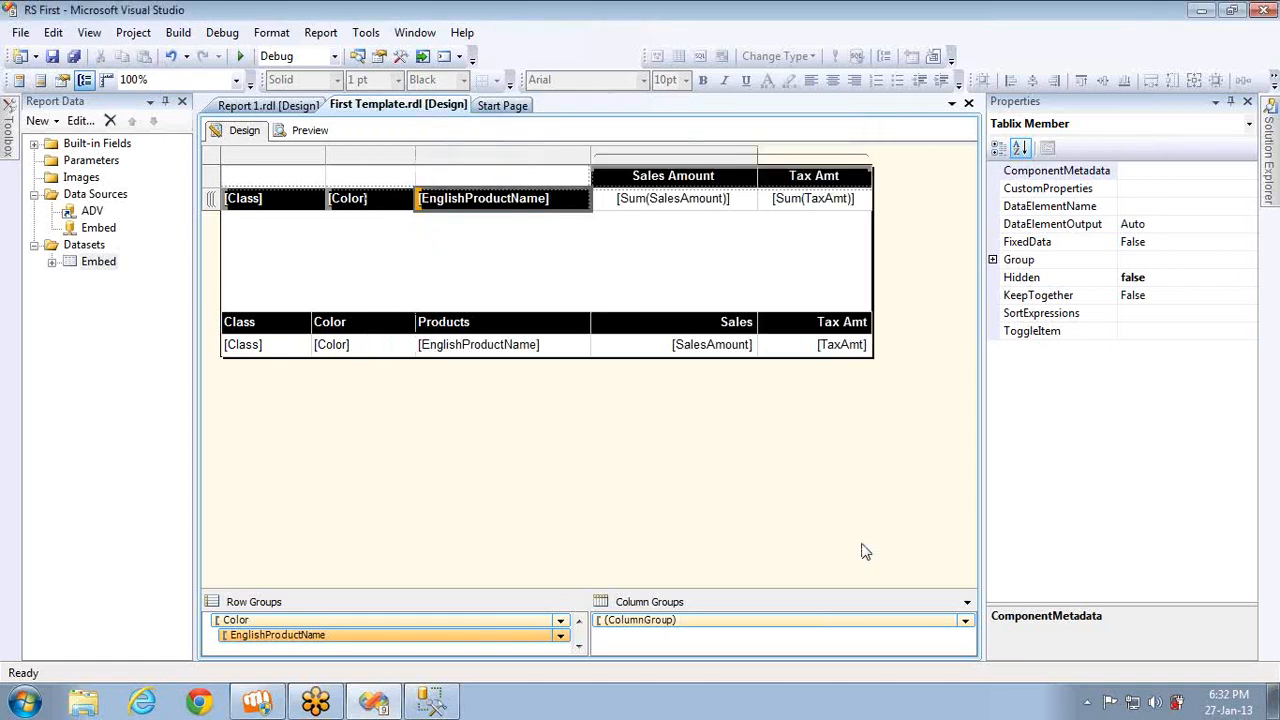
right_click(462, 621)
click(506, 670)
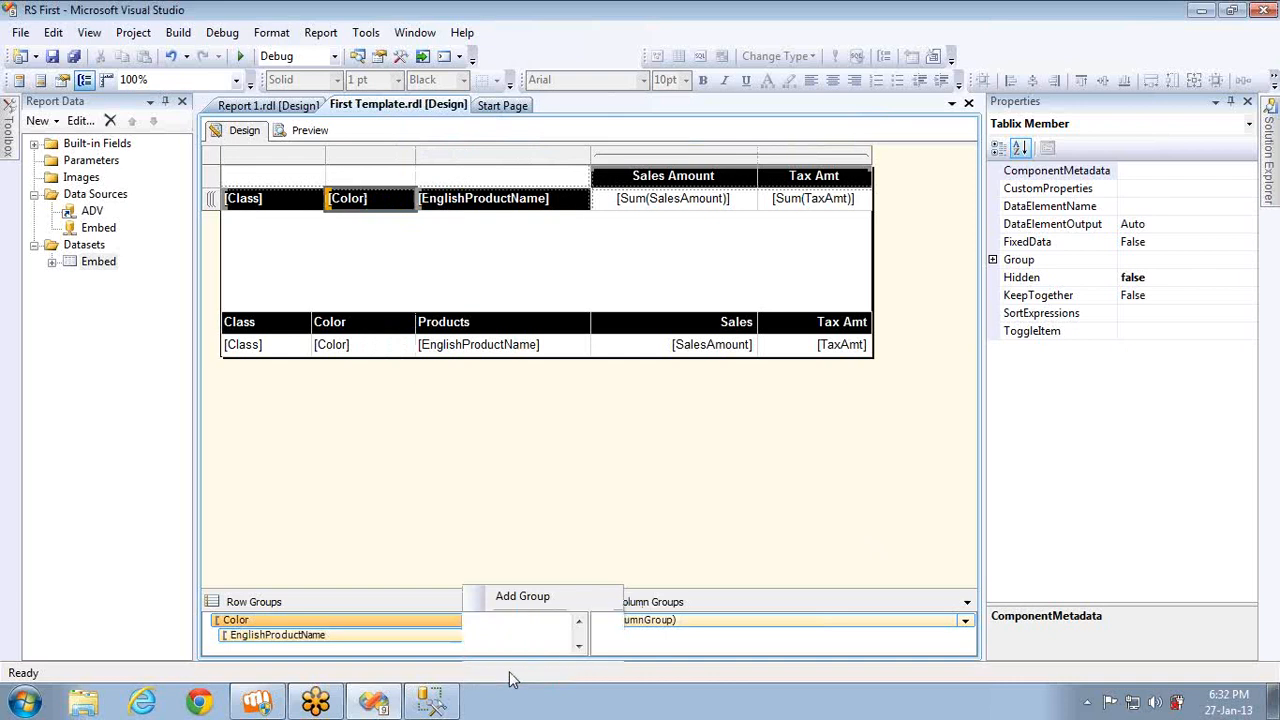
click(840, 552)
- Set a page break between each instance of the Class row group
click(578, 621)
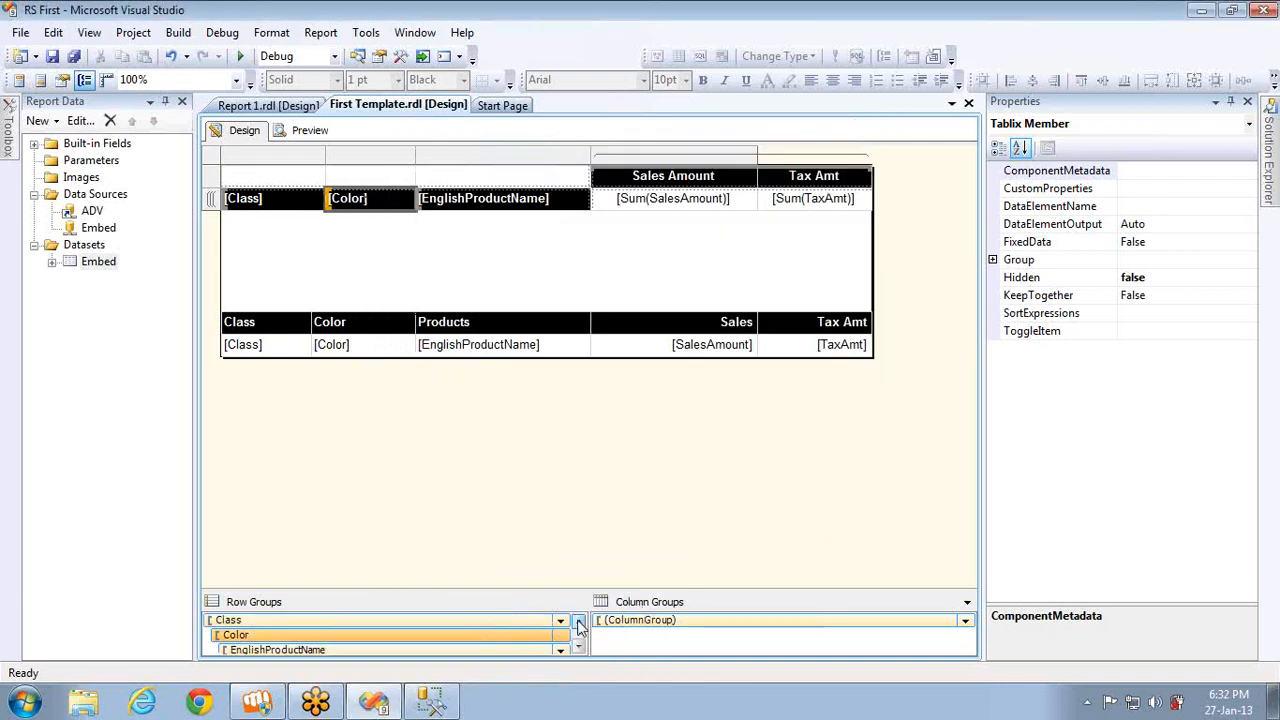
right_click(459, 620)
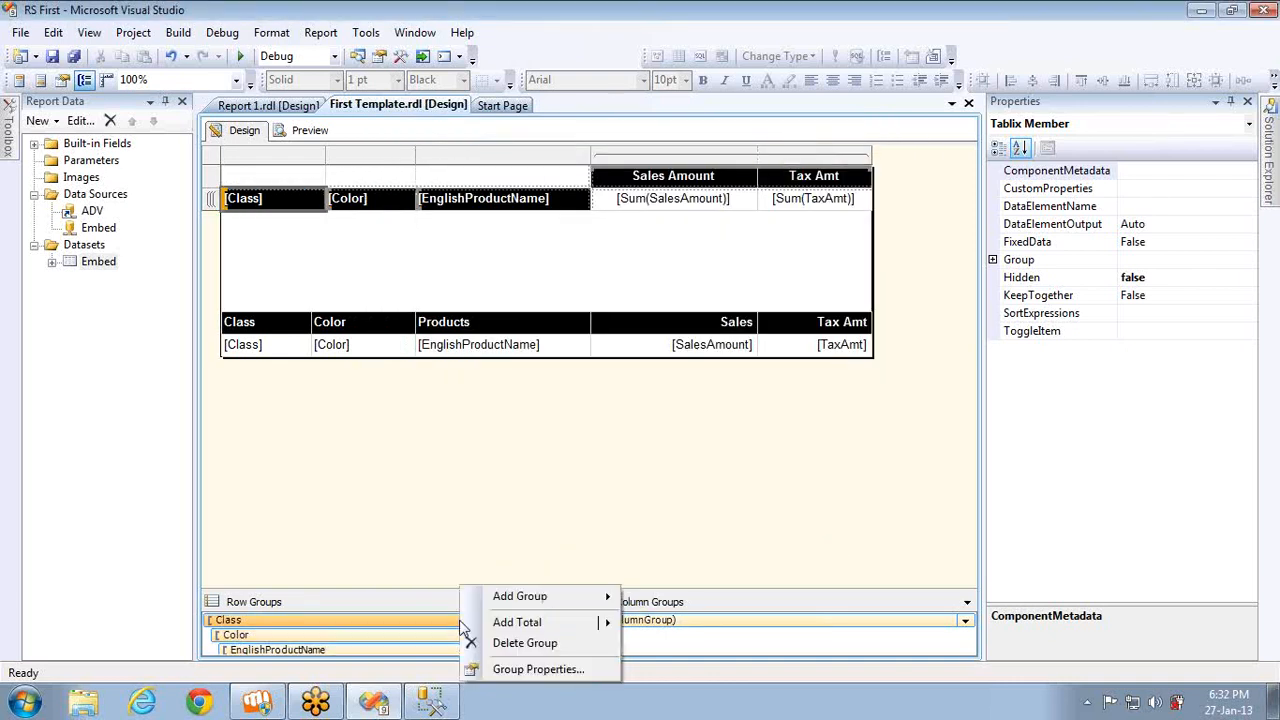
click(515, 670)
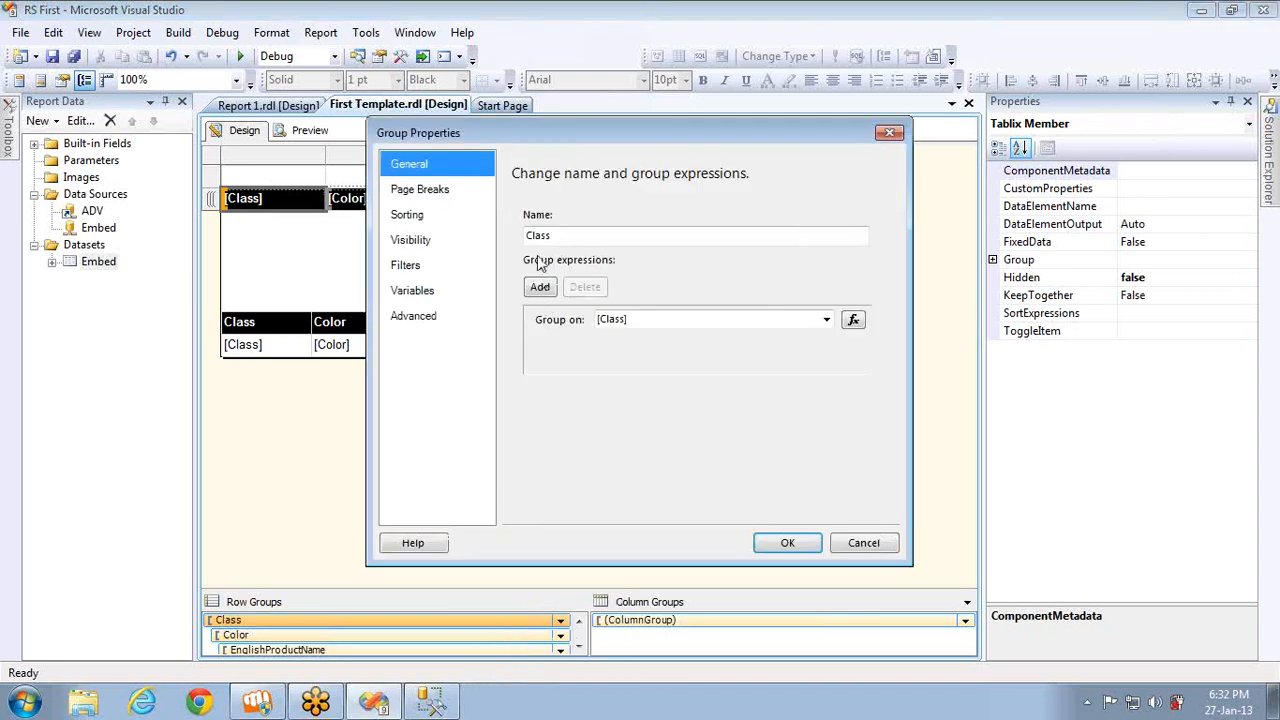
click(420, 189)
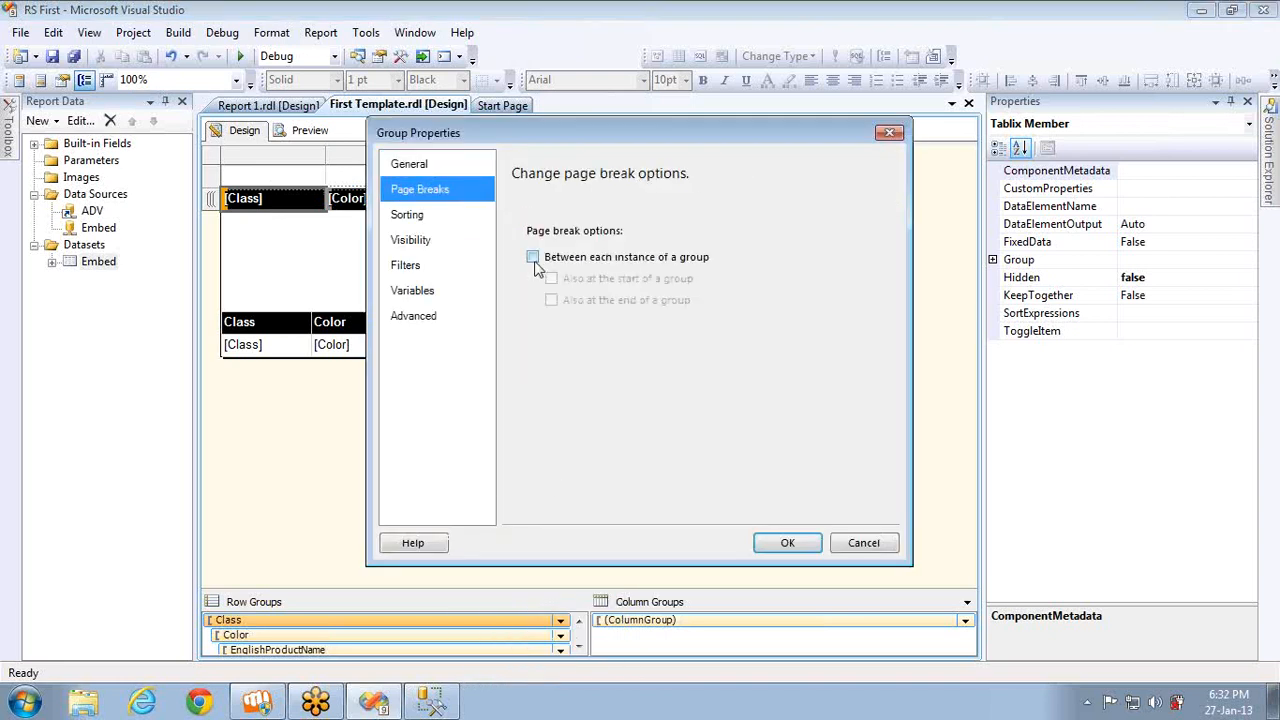
click(535, 259)
click(803, 542)
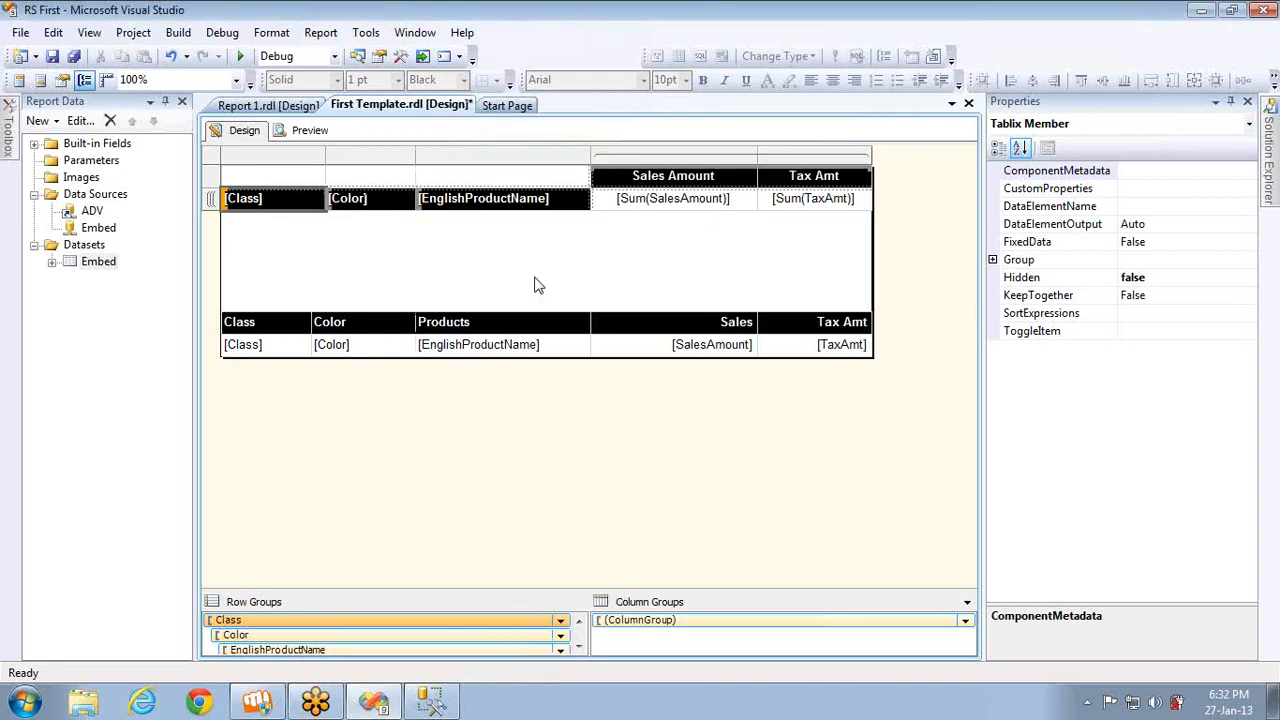
- Preview the First Template report, page through to page 3, and return to the design view
click(290, 133)
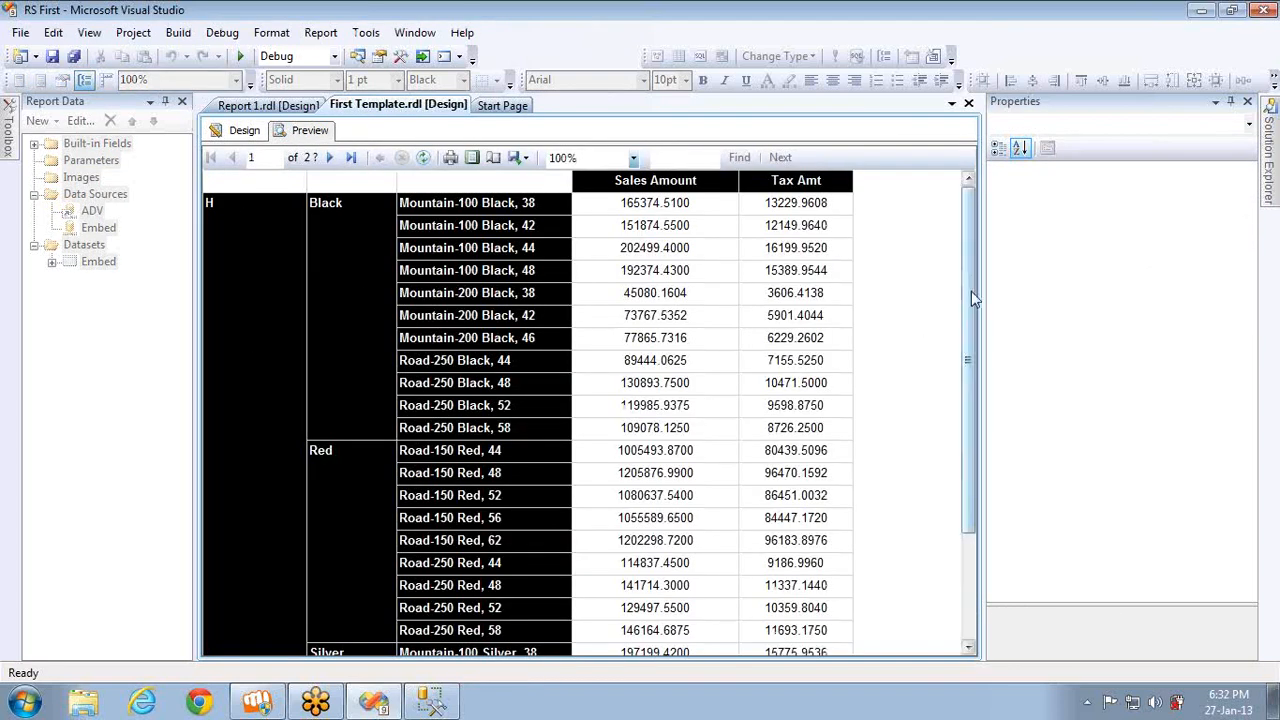
drag(970, 291, 964, 318)
click(327, 160)
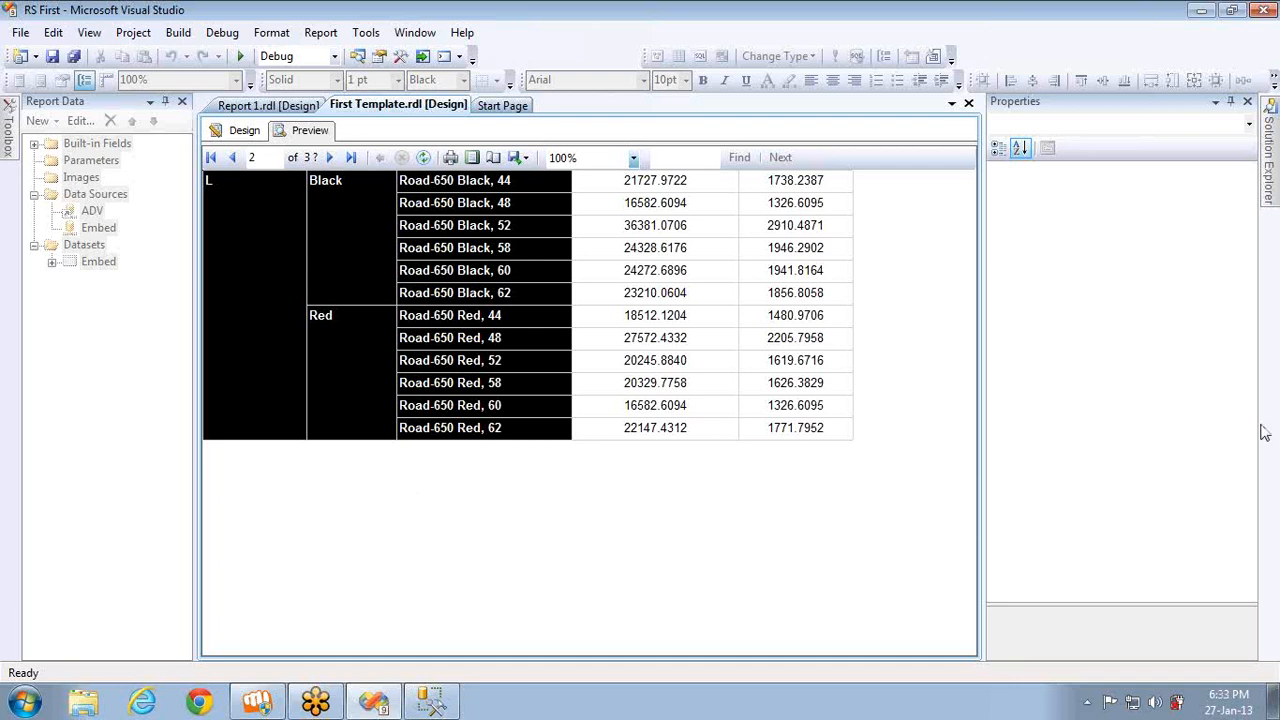
click(330, 158)
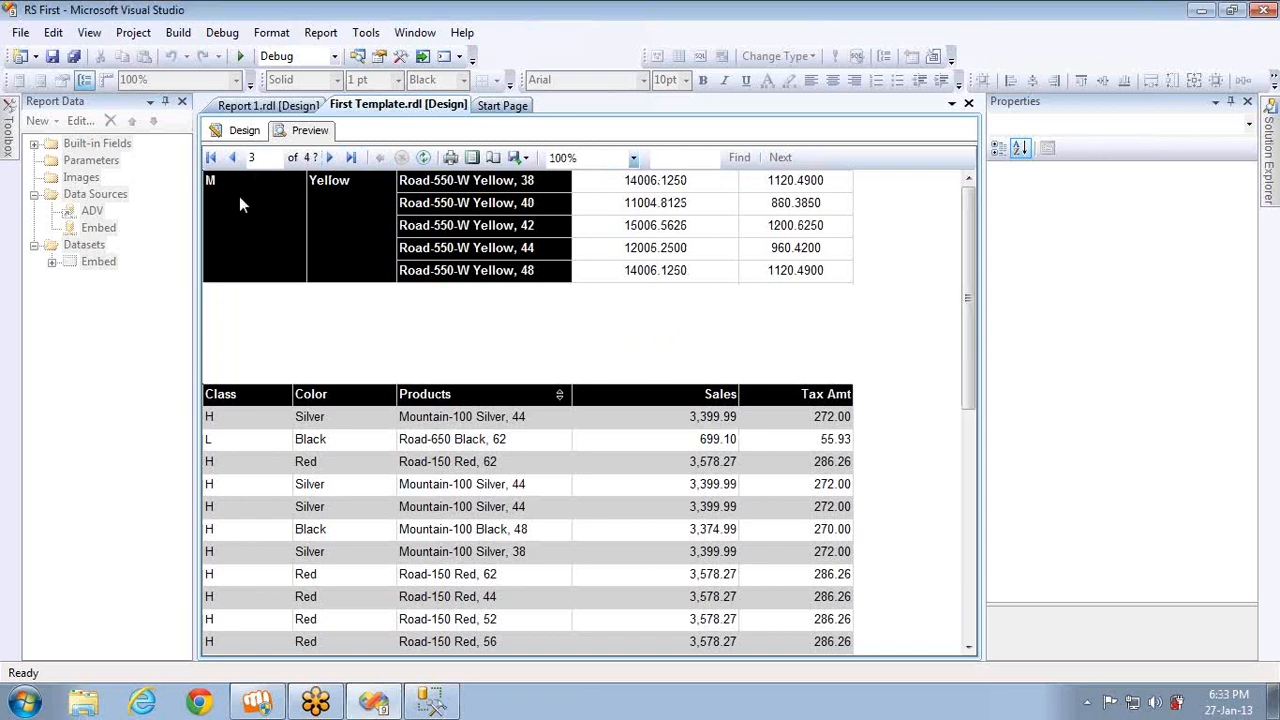
click(221, 137)
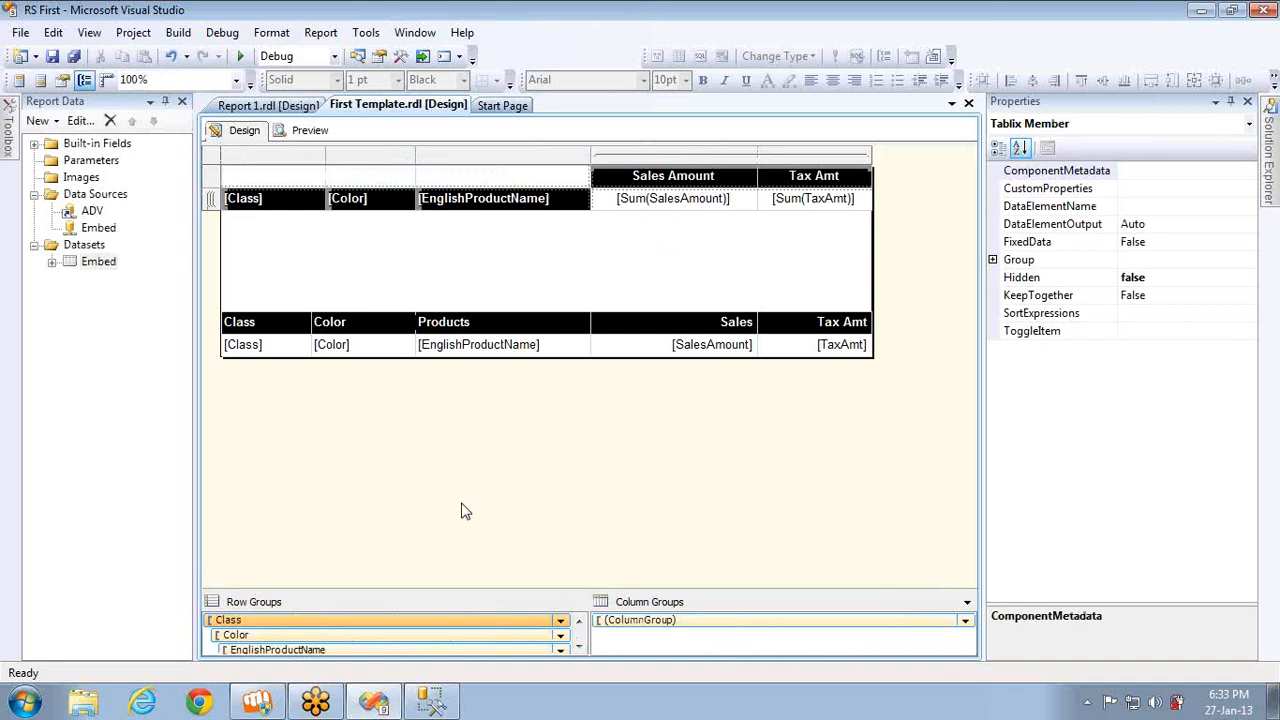
- Extend the Class row group's page breaks to also occur at the start and at the end of a group
right_click(427, 621)
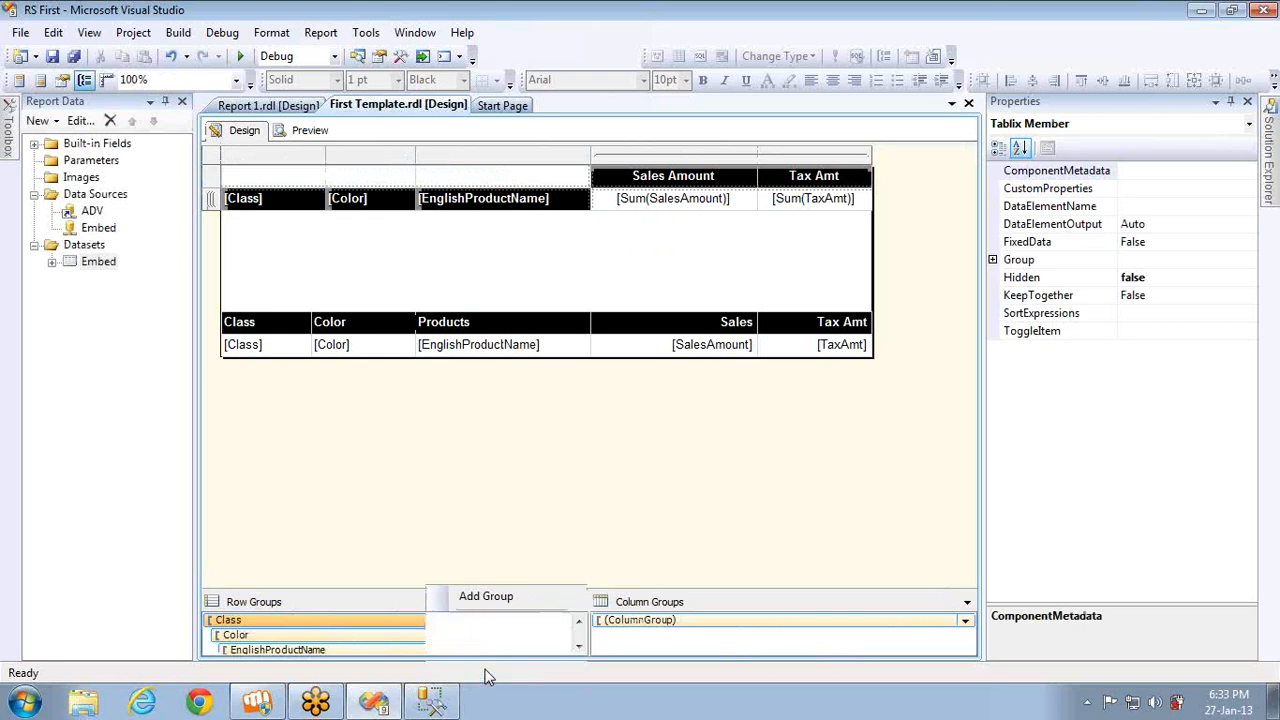
click(490, 671)
click(411, 213)
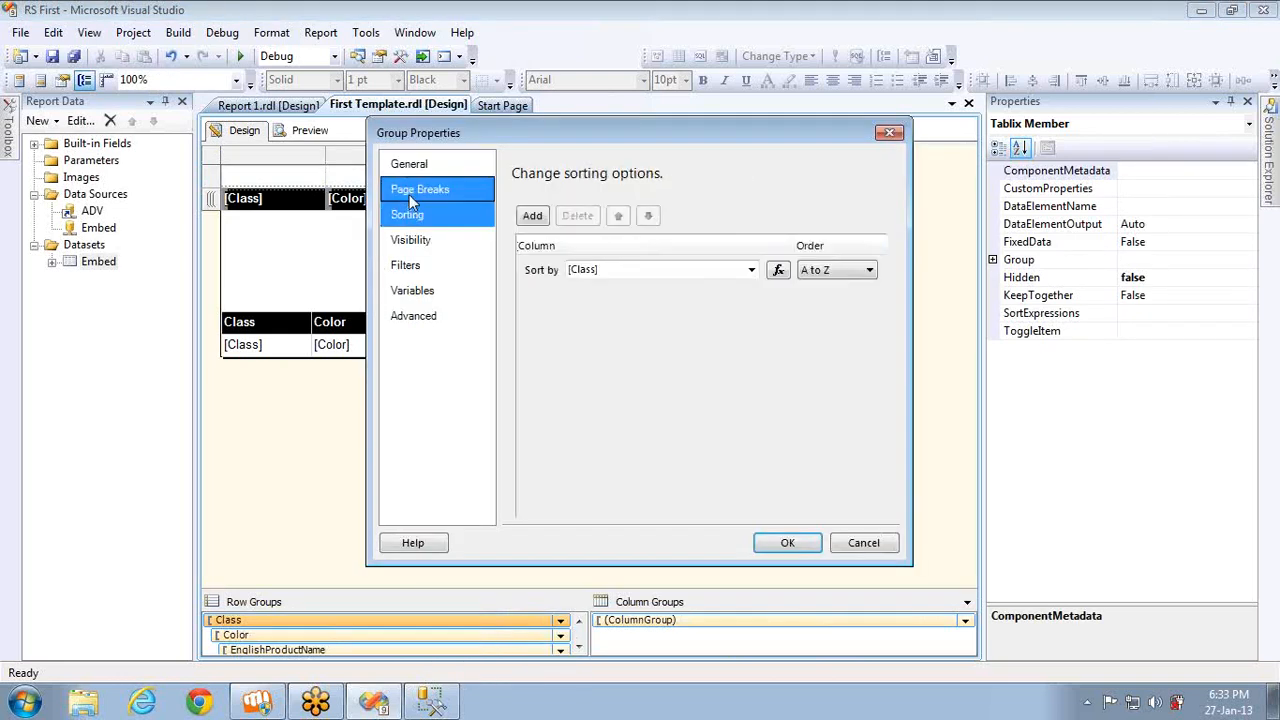
click(411, 195)
click(553, 280)
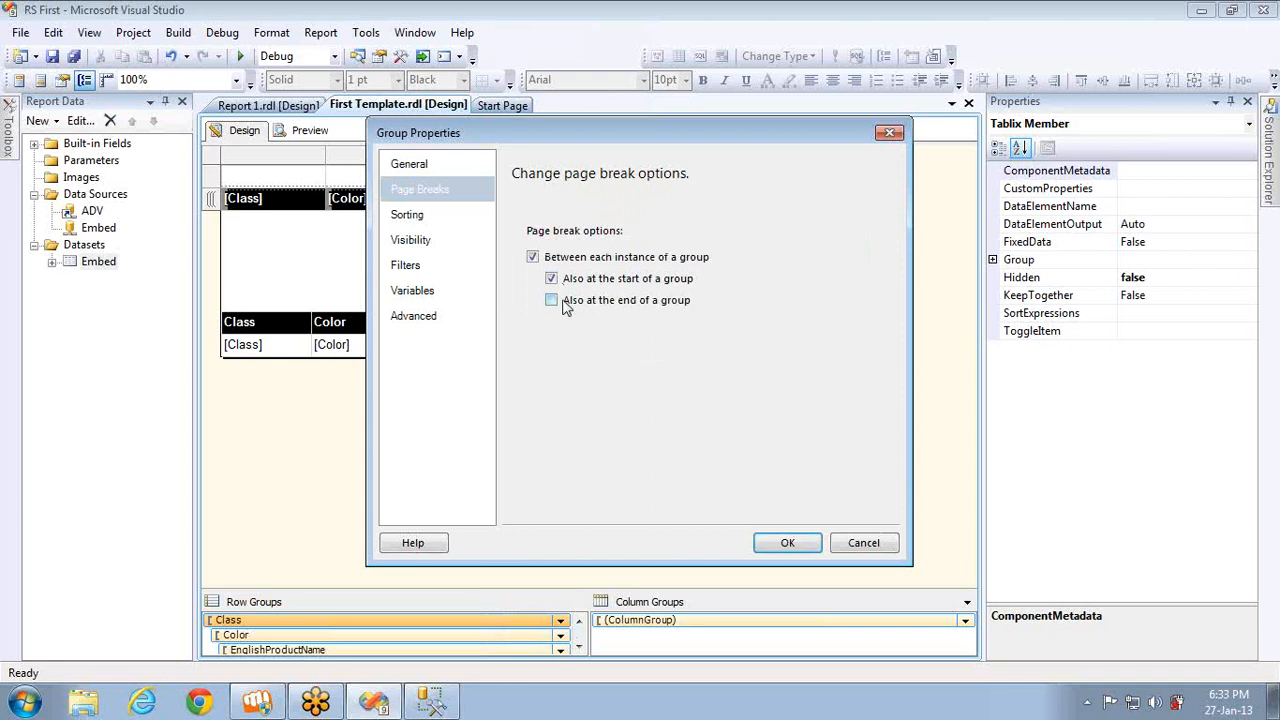
click(552, 300)
click(806, 544)
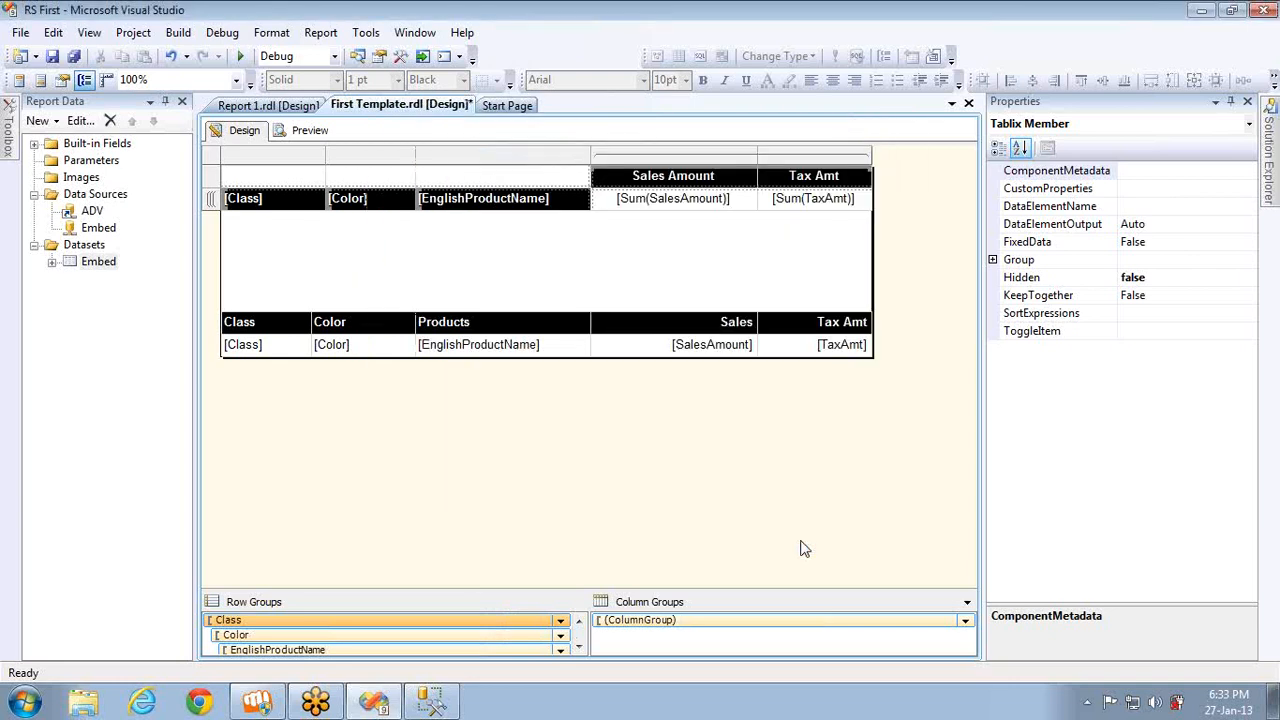
- Preview the First Template report and page through to page 4, rechecking page 2 to compare how the Class groups break
click(308, 132)
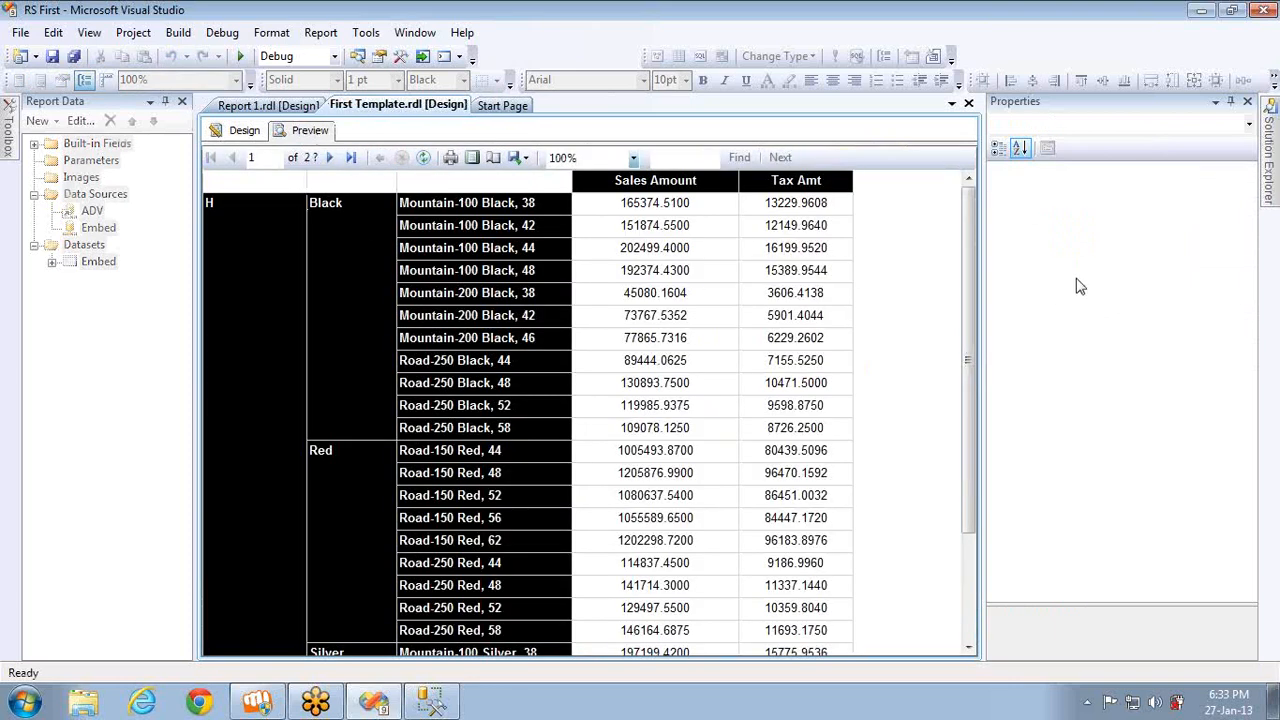
scroll(968, 260, down, 3)
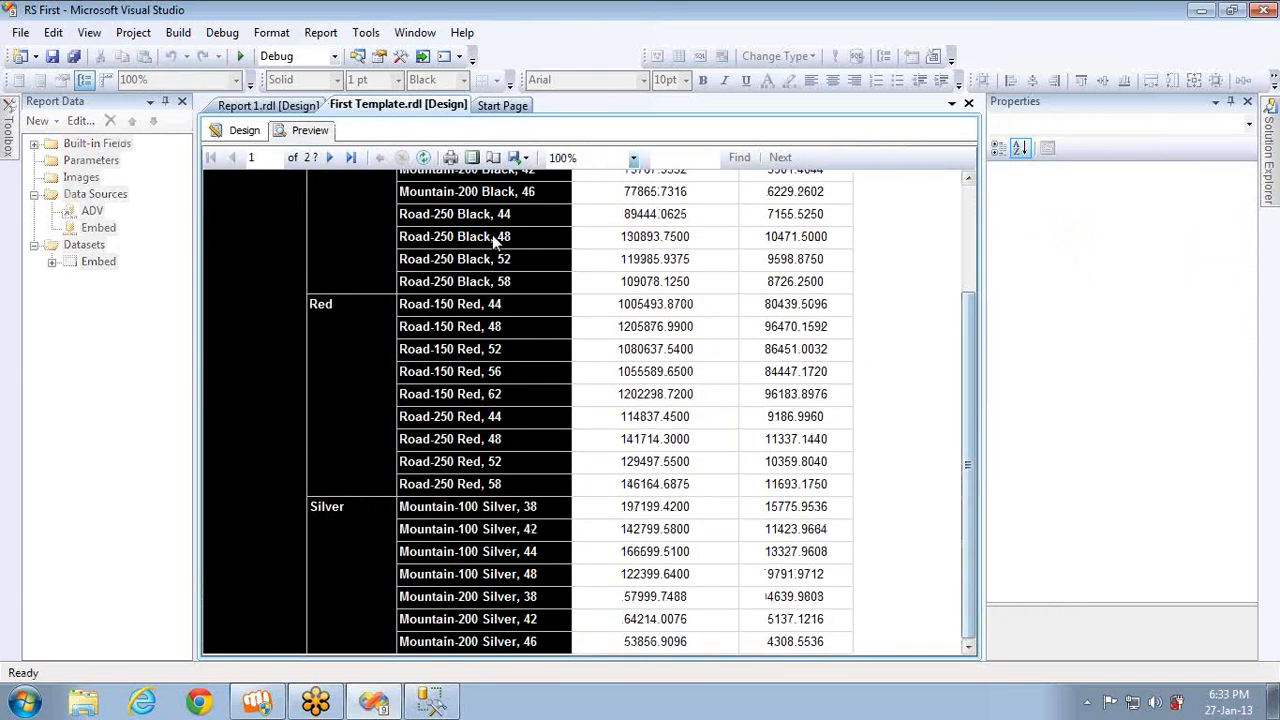
click(329, 157)
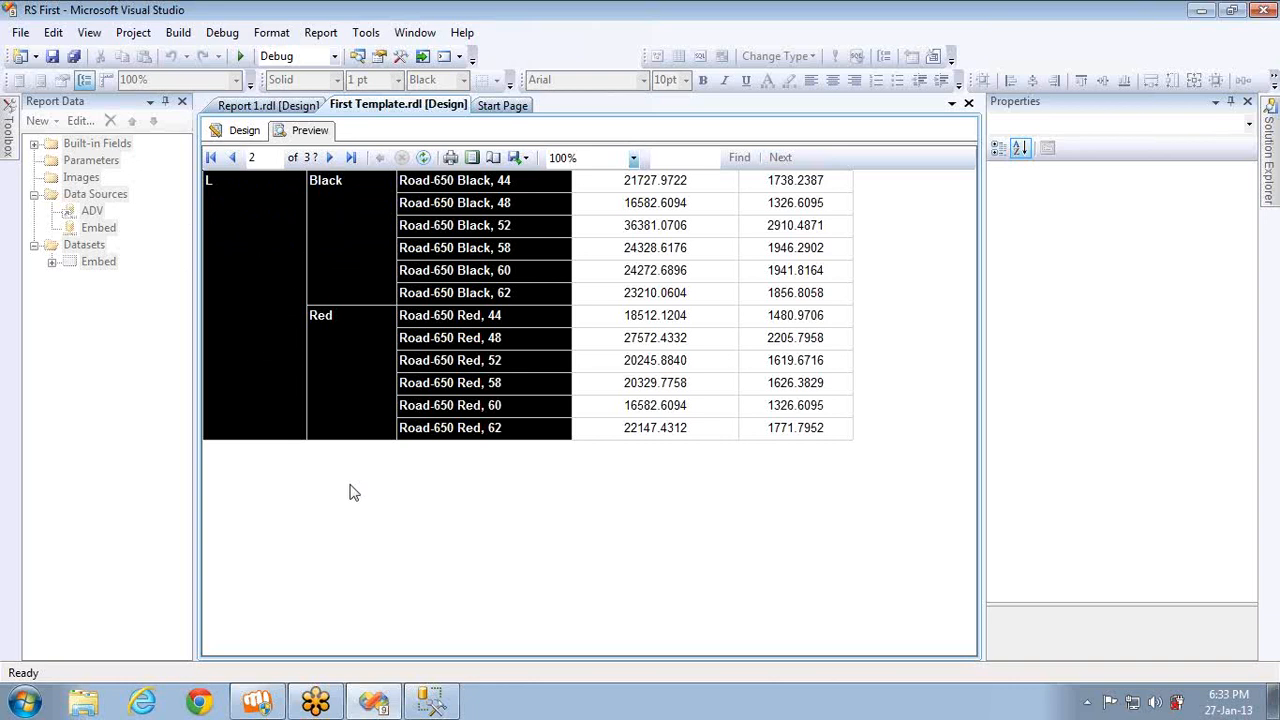
click(328, 159)
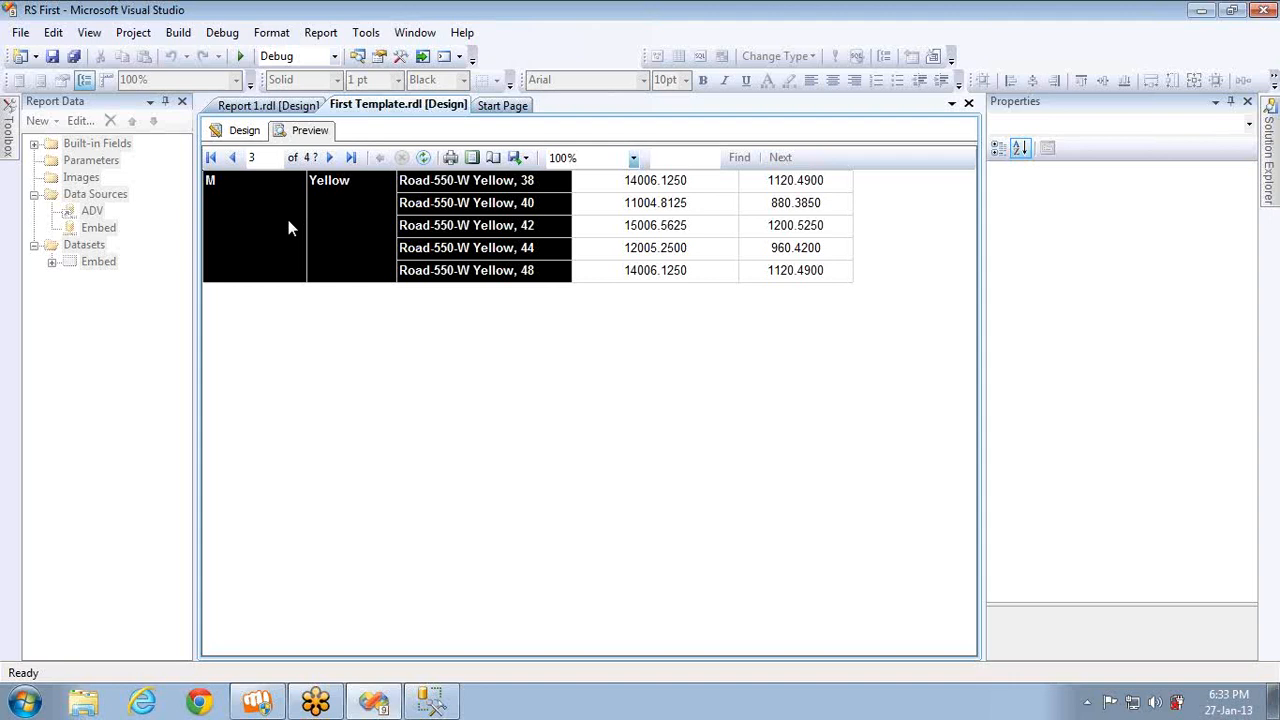
click(234, 162)
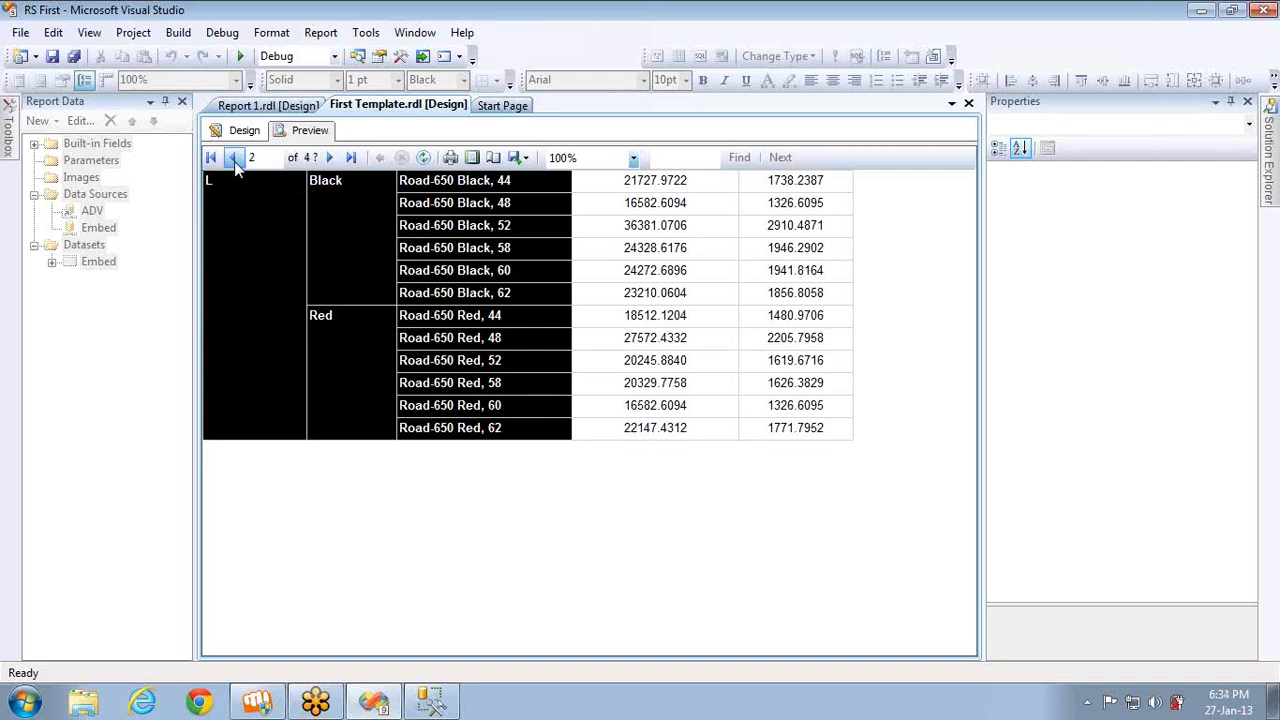
click(330, 158)
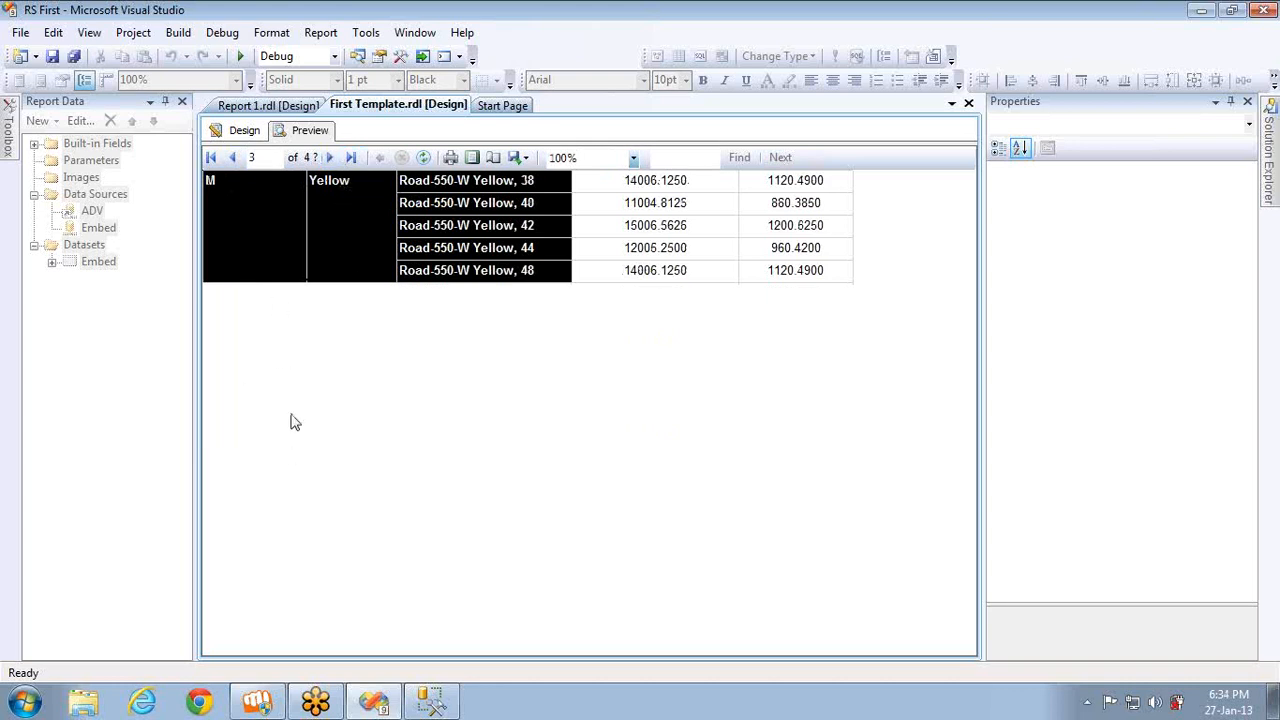
click(330, 158)
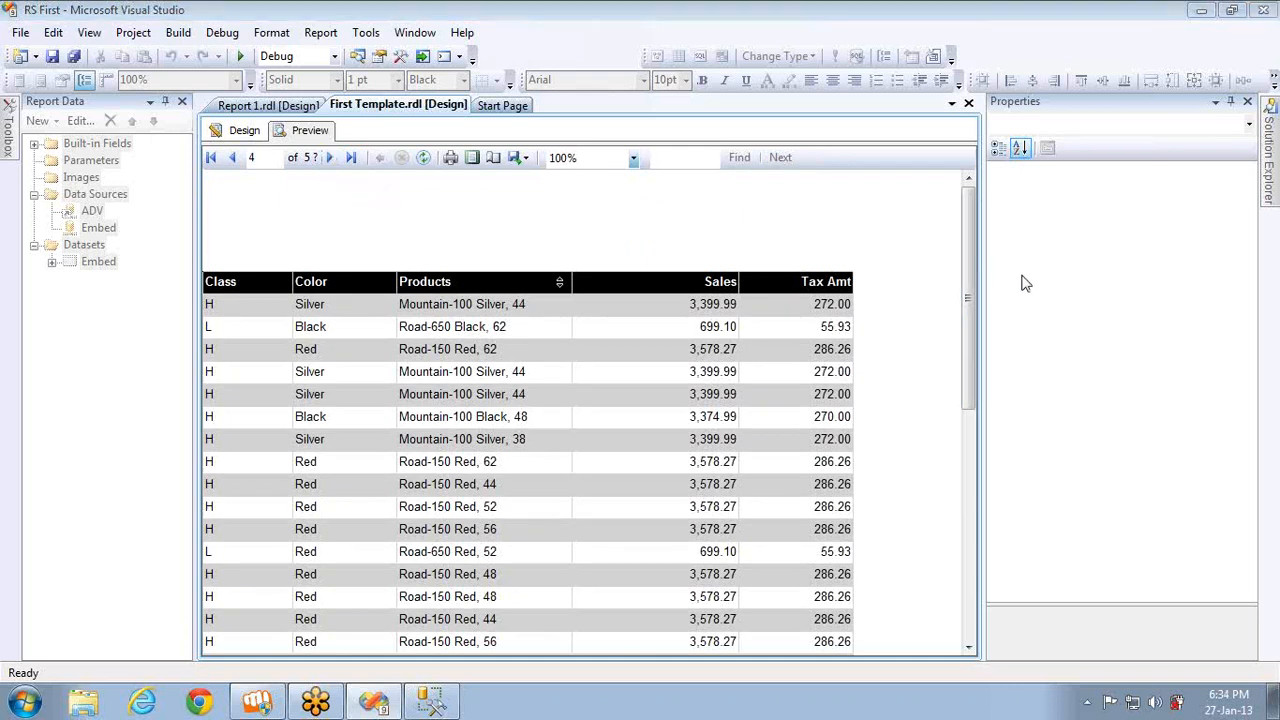
mouse_move(530, 160)
mouse_down()
mouse_move(526, 198)
mouse_move(568, 178)
mouse_move(531, 162)
mouse_up()
mouse_move(543, 218)
mouse_down()
mouse_move(530, 226)
mouse_move(534, 268)
mouse_move(566, 216)
mouse_move(540, 305)
mouse_move(575, 278)
mouse_move(578, 255)
mouse_up()
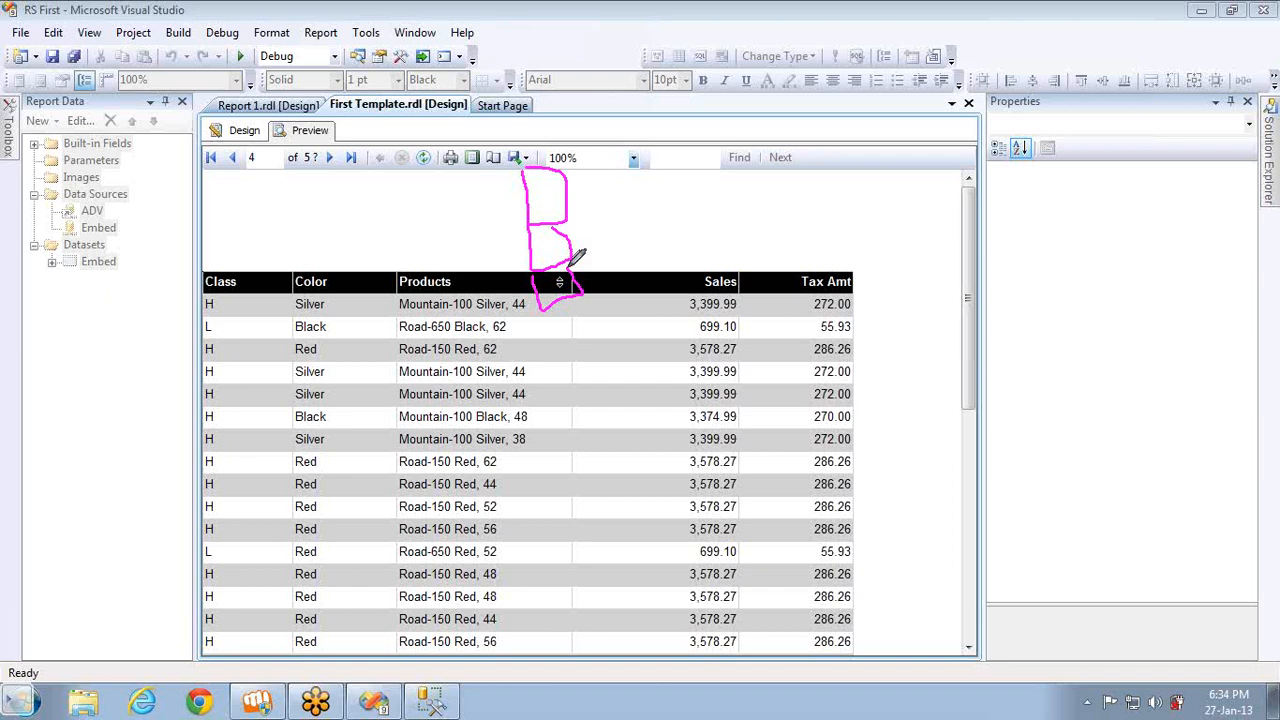
mouse_move(680, 157)
mouse_down()
mouse_move(747, 194)
mouse_move(688, 152)
mouse_up()
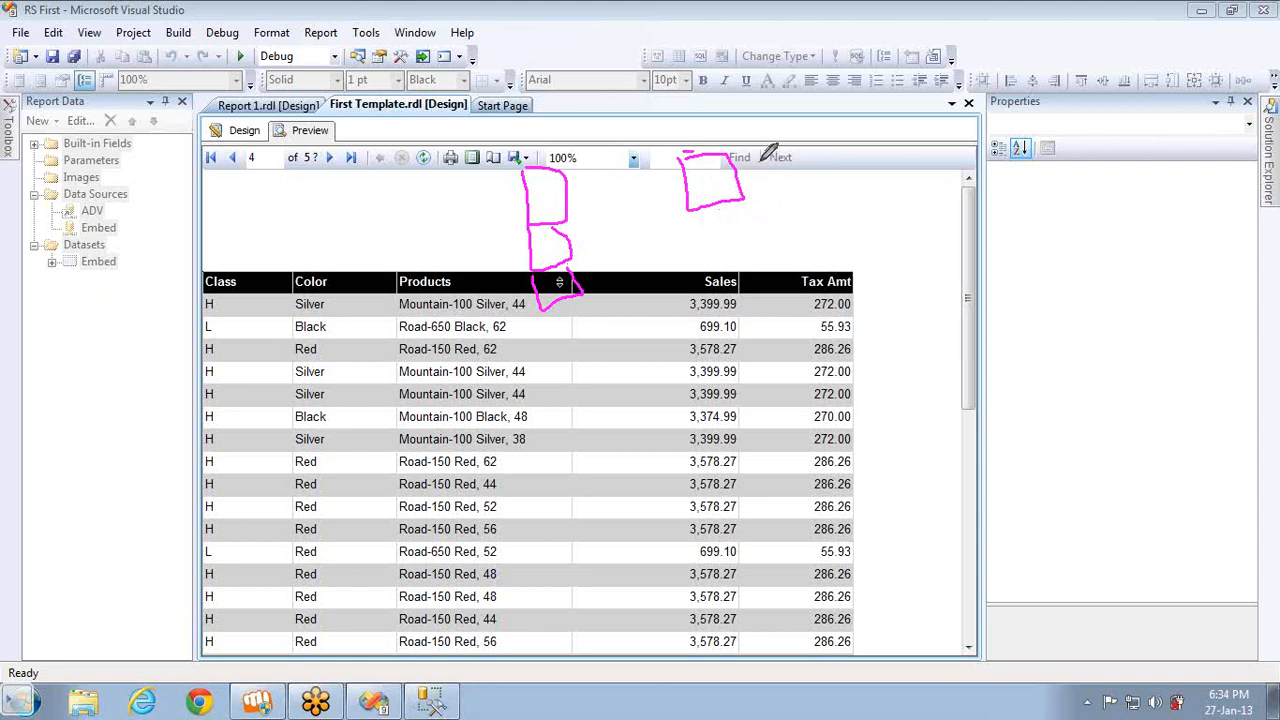
mouse_move(762, 152)
mouse_down()
mouse_move(785, 207)
mouse_move(808, 152)
mouse_move(840, 184)
mouse_move(868, 160)
mouse_up()
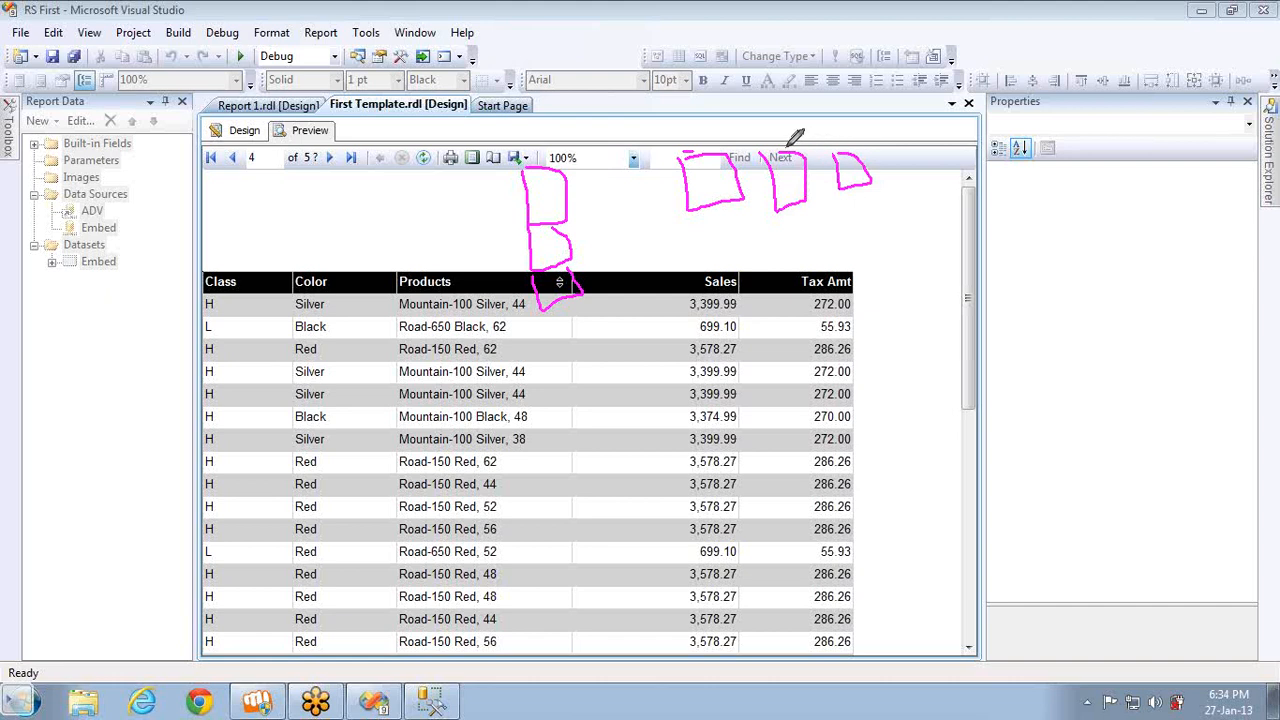
mouse_move(788, 148)
mouse_down()
mouse_move(743, 140)
mouse_move(740, 188)
mouse_move(748, 176)
mouse_up()
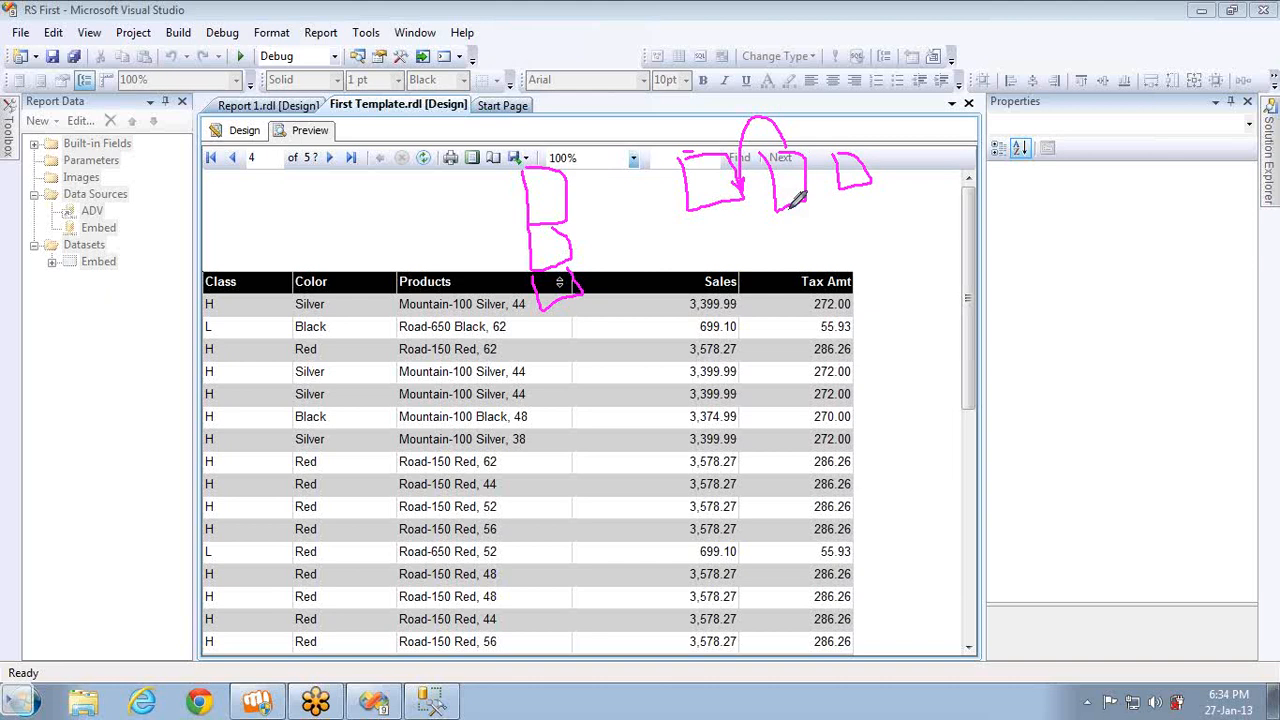
mouse_move(797, 197)
mouse_down()
mouse_move(832, 192)
mouse_move(826, 201)
mouse_up()
mouse_move(851, 137)
mouse_down()
mouse_move(822, 190)
mouse_move(874, 183)
mouse_move(888, 198)
mouse_move(897, 170)
mouse_move(911, 172)
mouse_up()
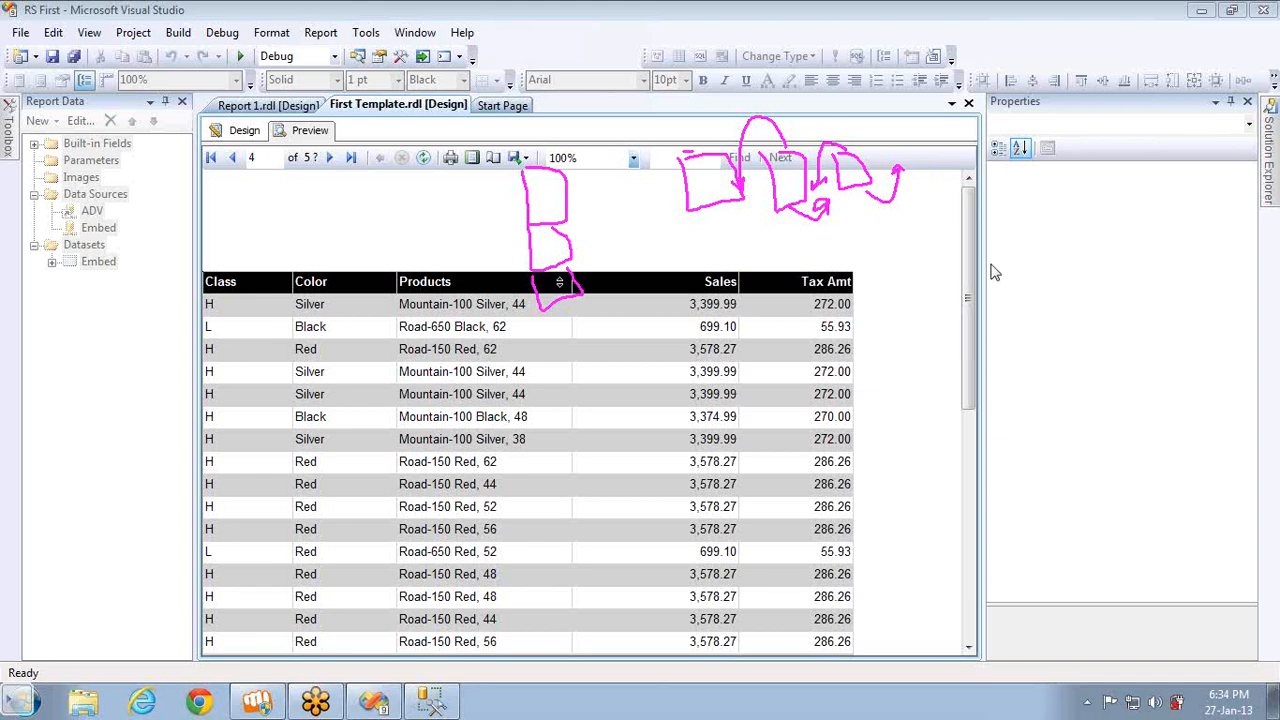
- Turn off the page break between each instance of the Class row group in the report design
click(244, 131)
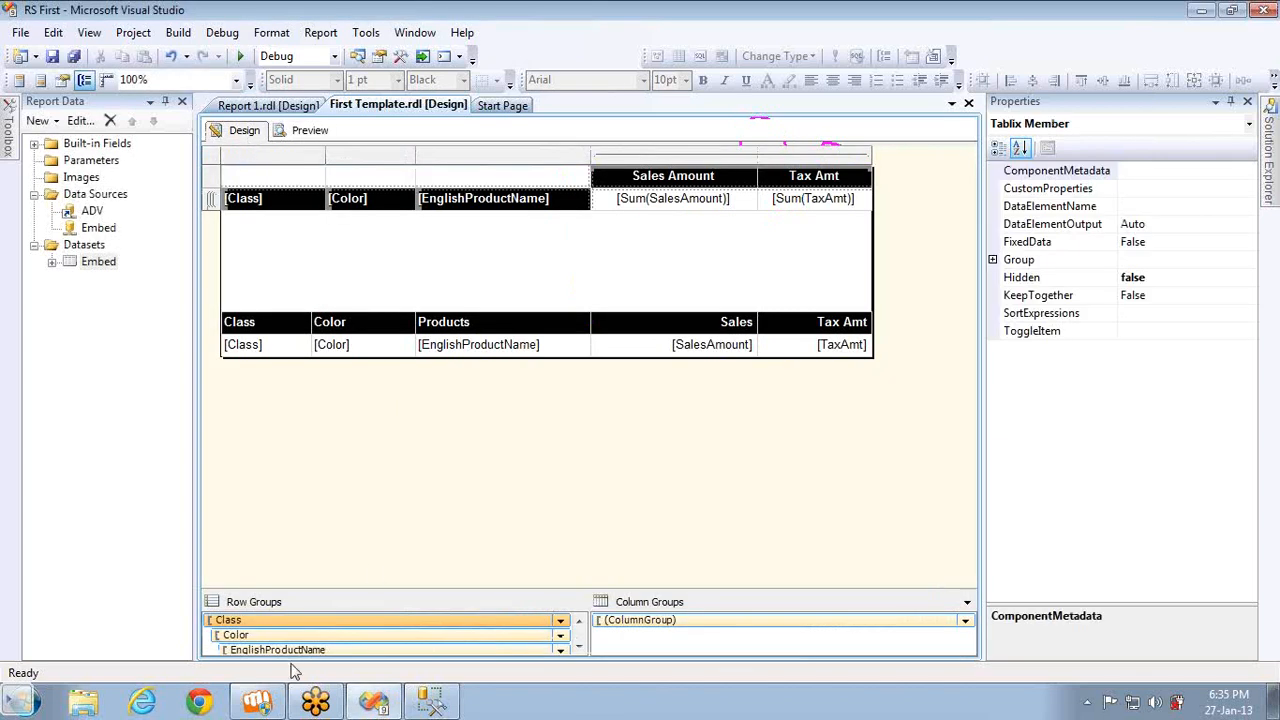
right_click(296, 627)
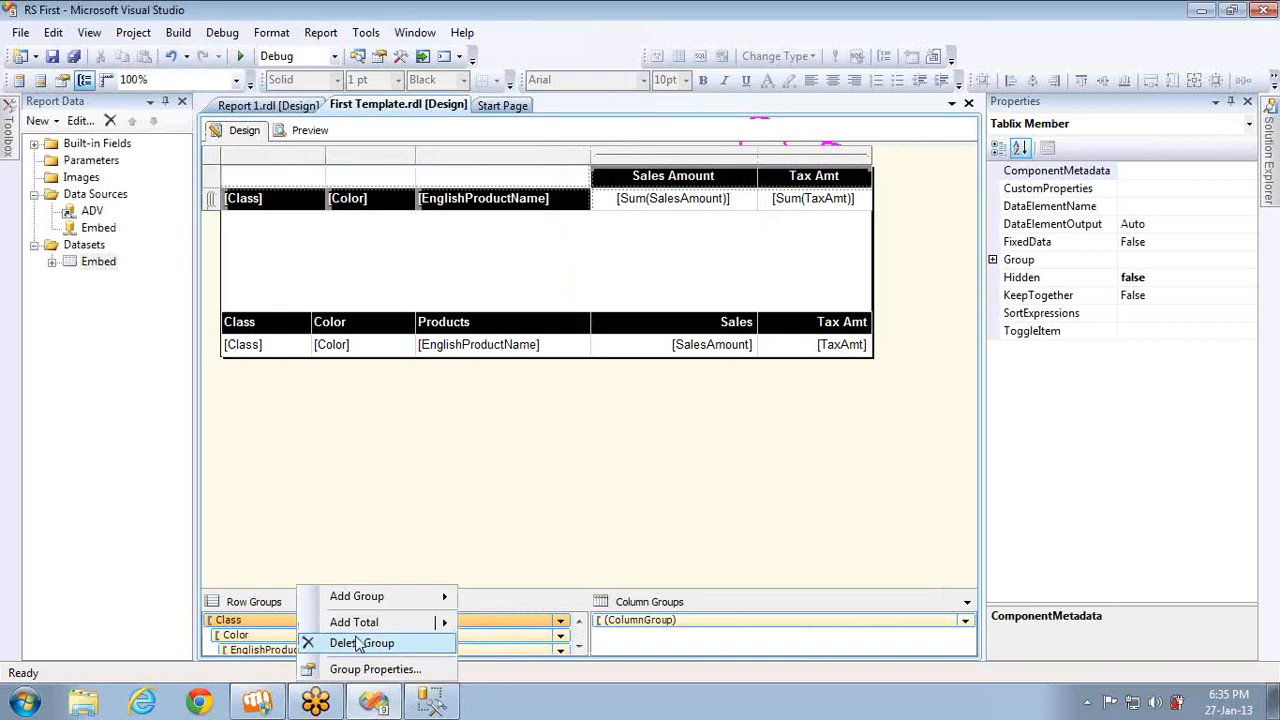
click(305, 666)
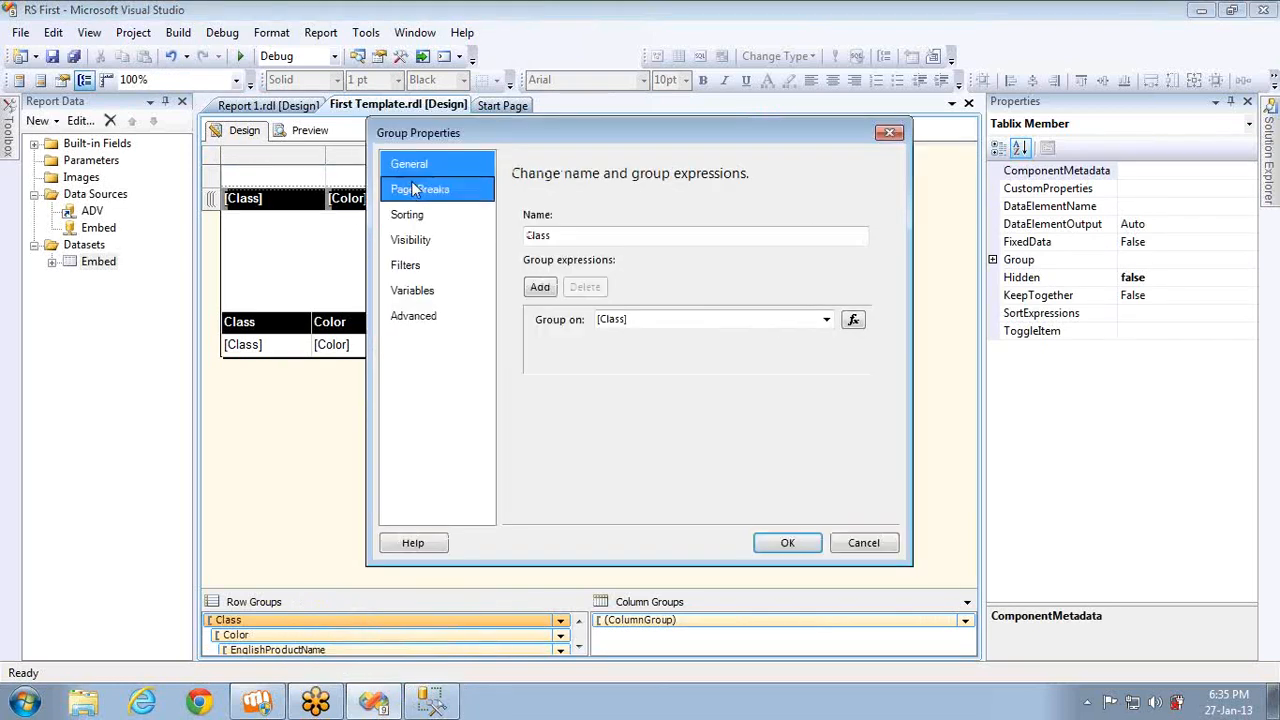
click(420, 189)
click(533, 257)
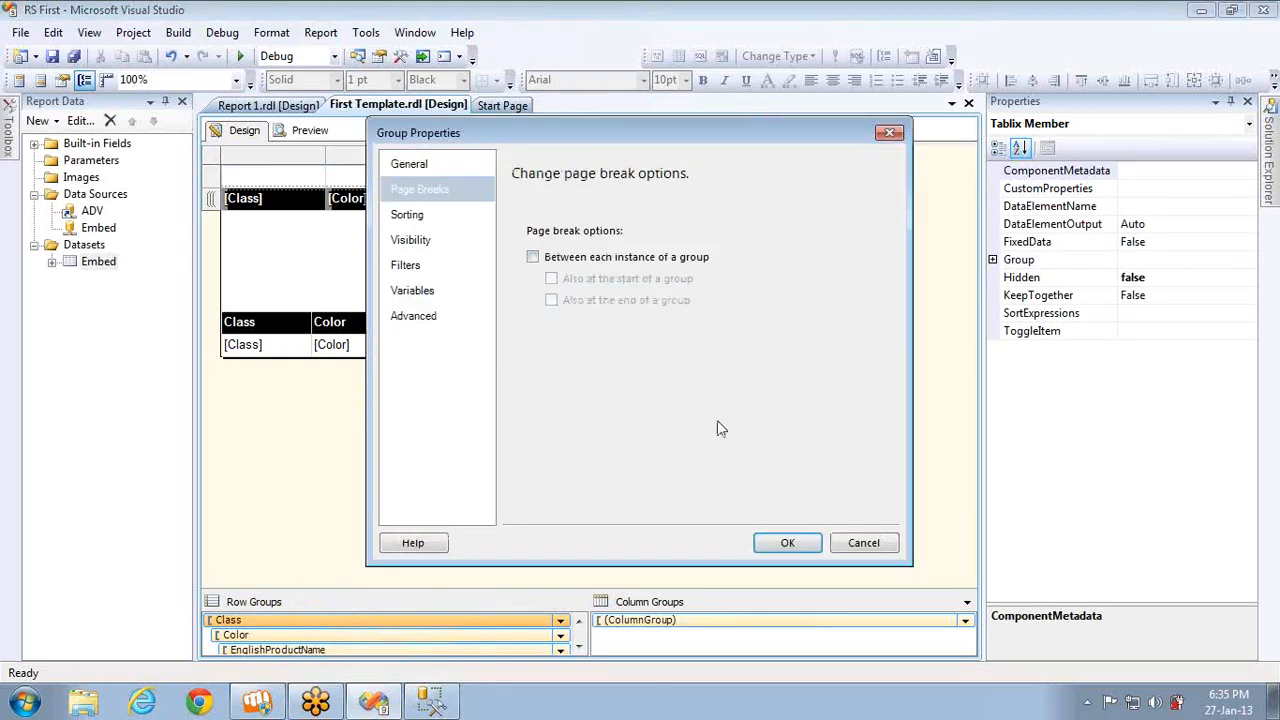
click(785, 543)
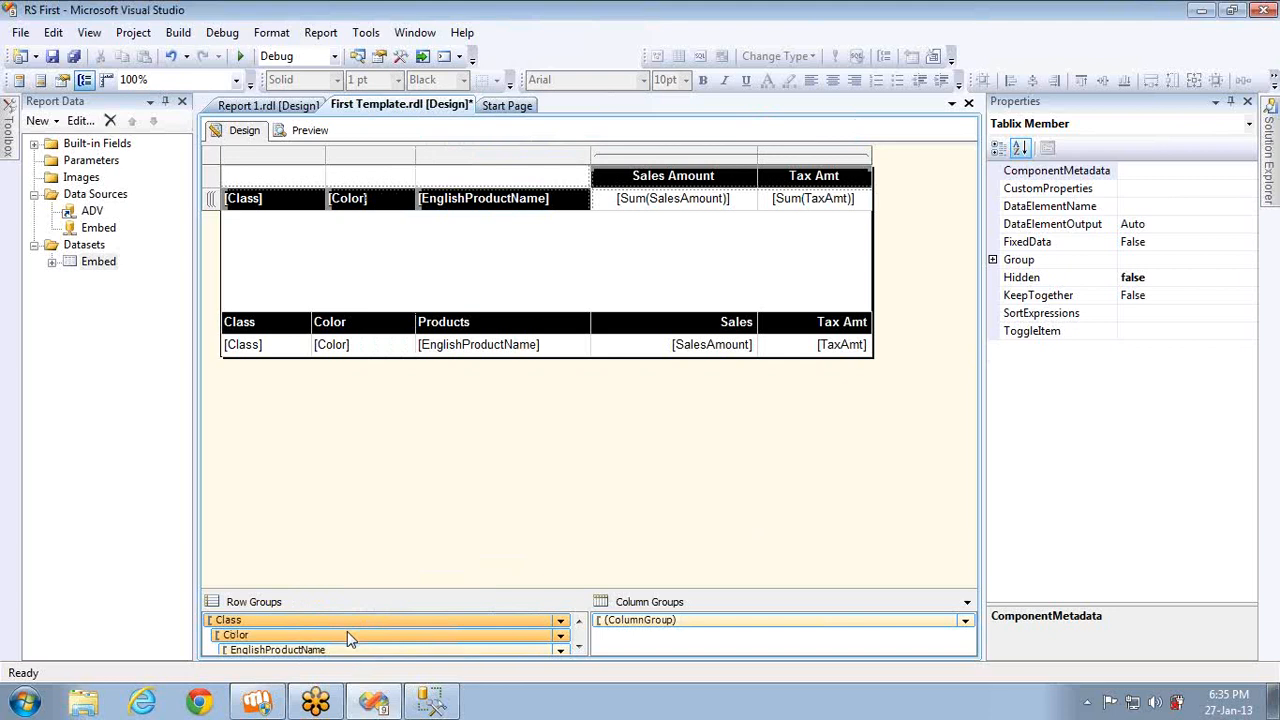
- Enable a page break between each instance of the Color row group
right_click(348, 636)
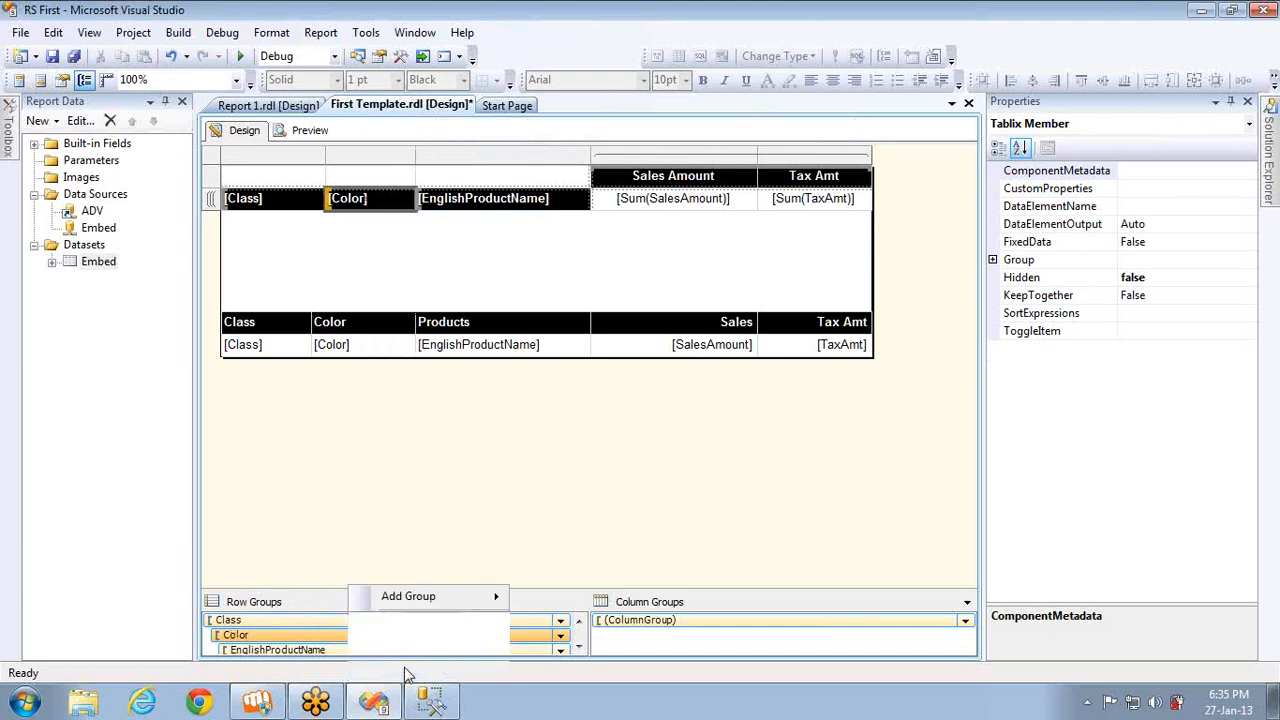
click(420, 670)
click(420, 189)
click(533, 257)
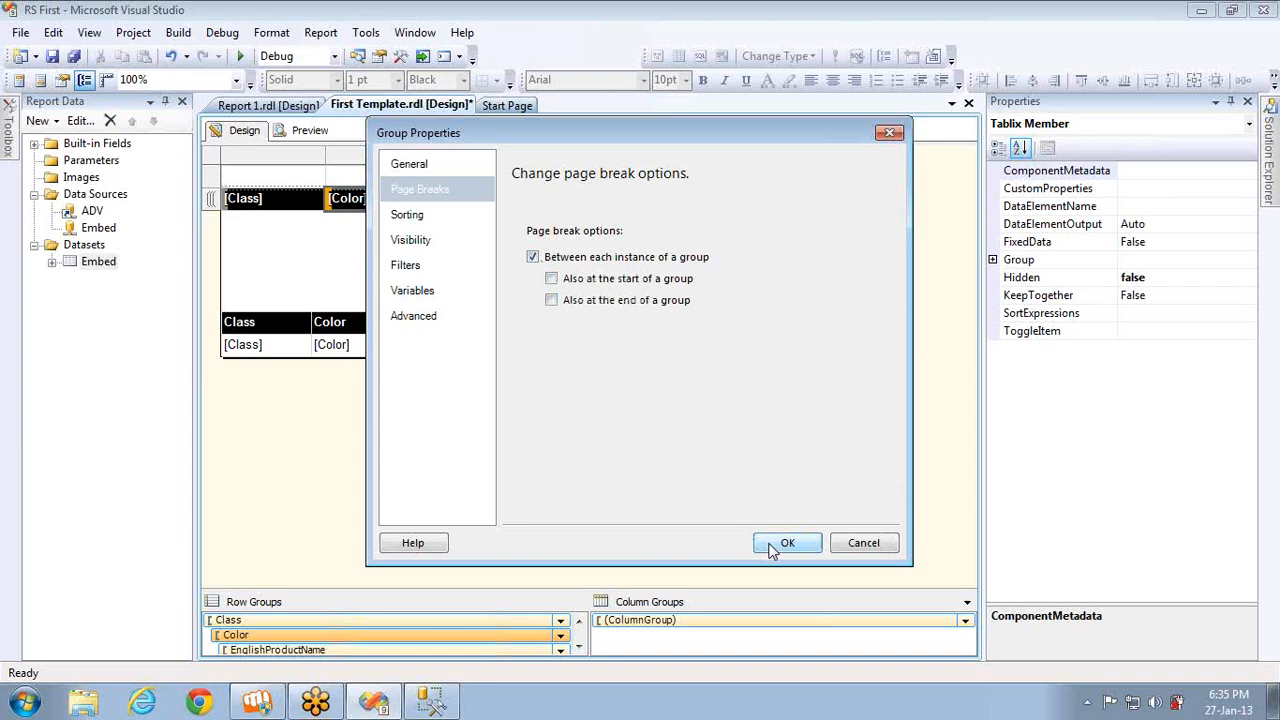
click(786, 543)
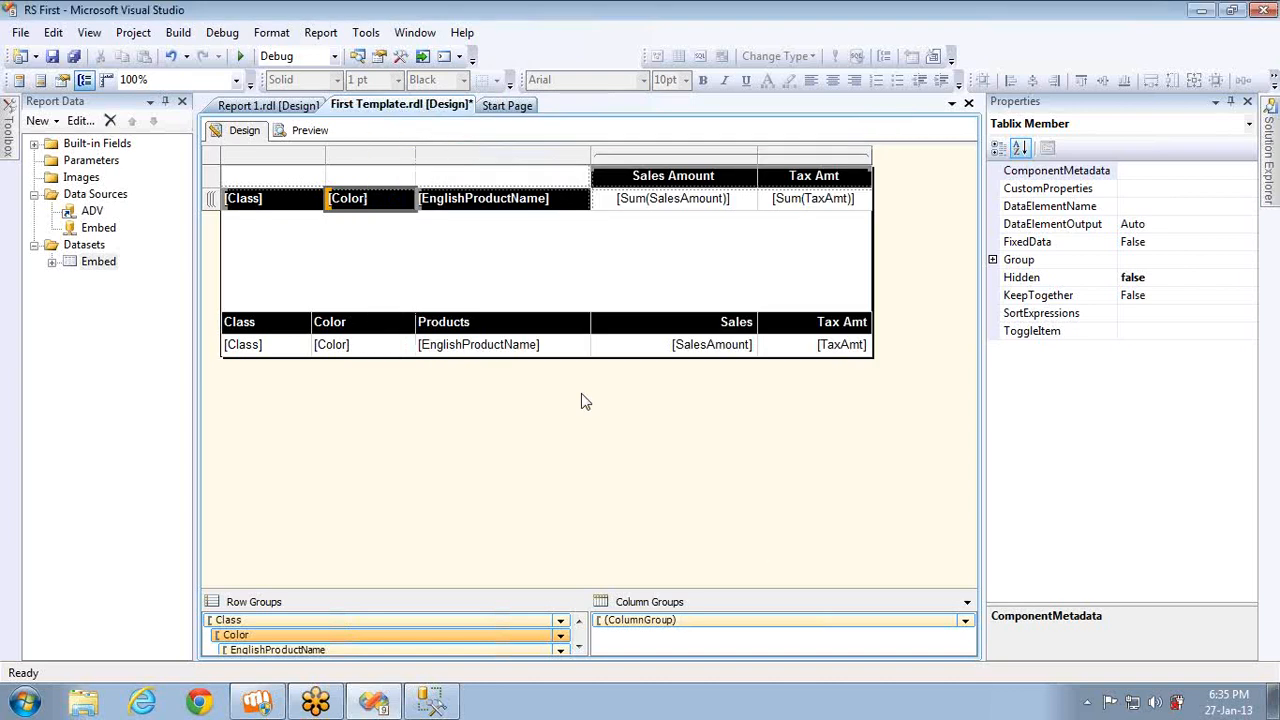
- Preview the report, page forward to page 4 to examine the page breaks, and return to the first page
click(308, 132)
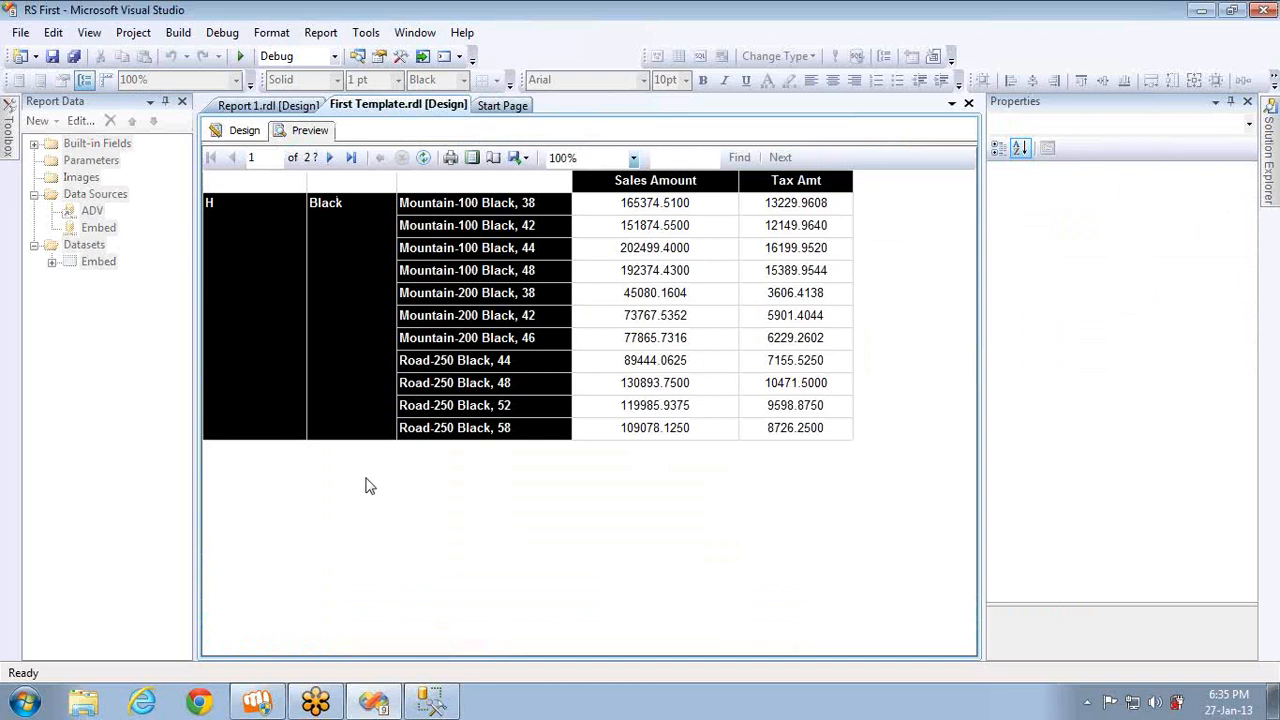
click(331, 160)
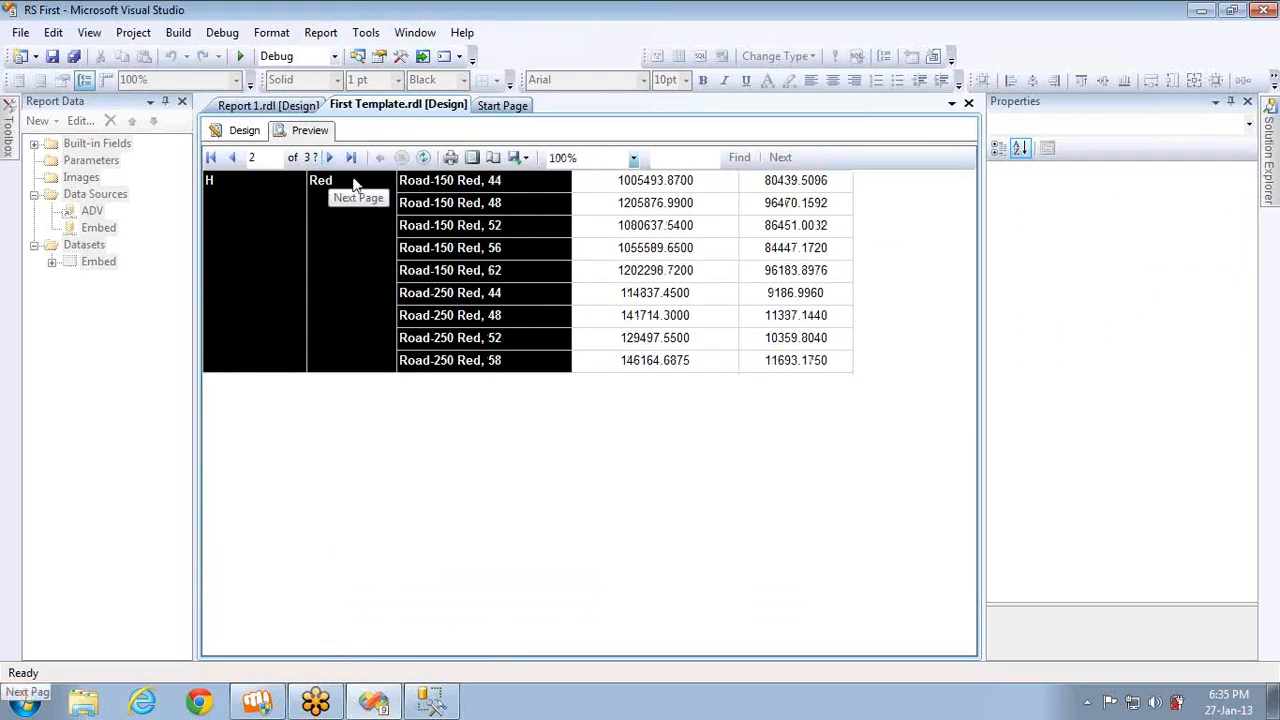
click(331, 160)
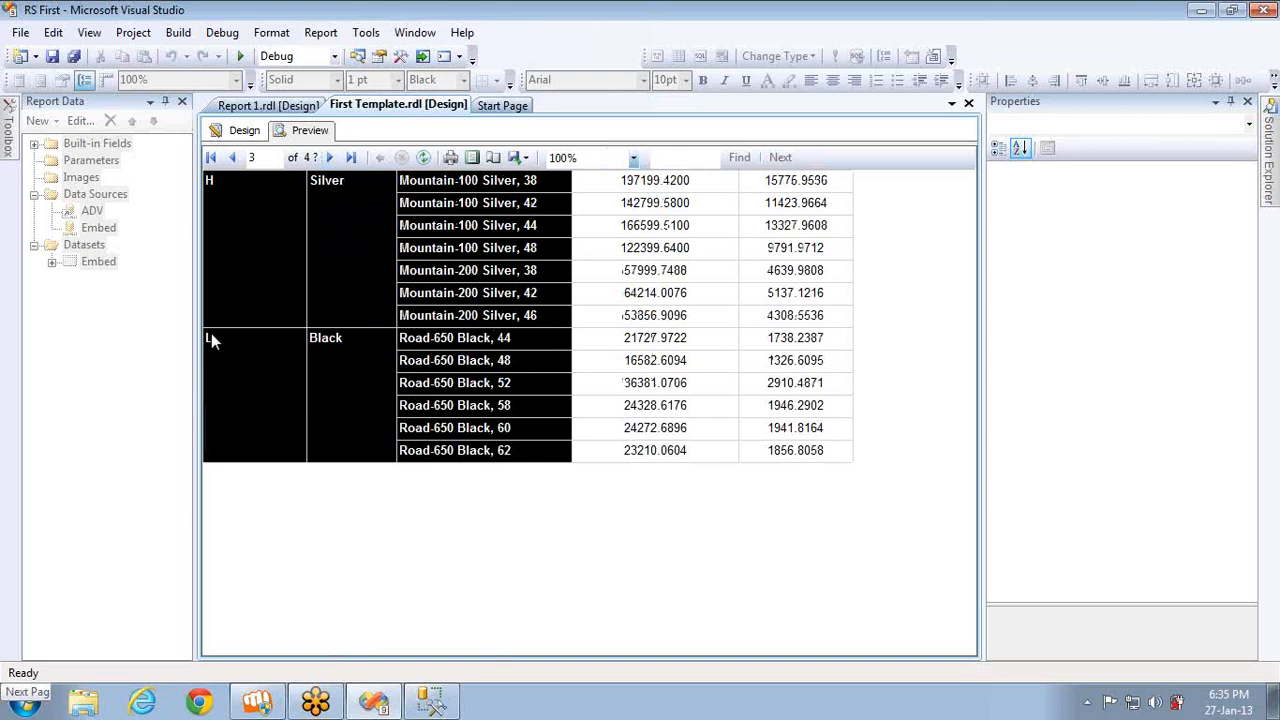
click(332, 158)
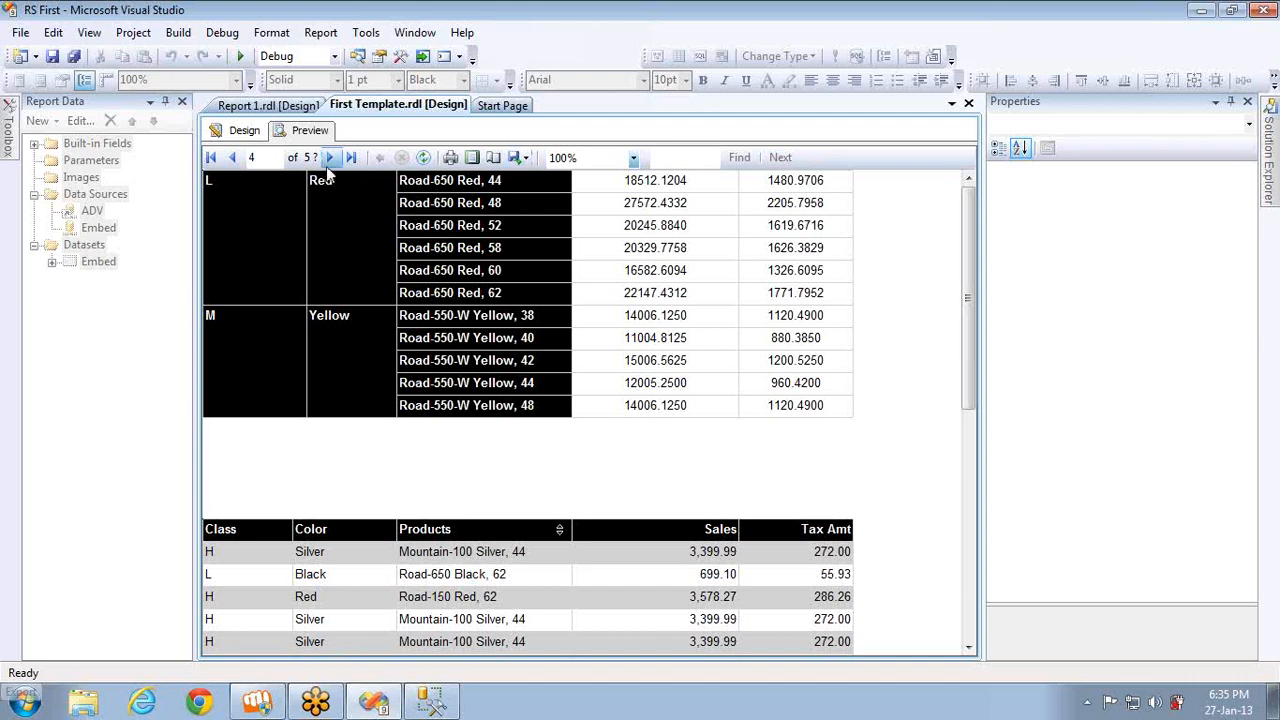
click(235, 162)
click(235, 162)
click(235, 162)
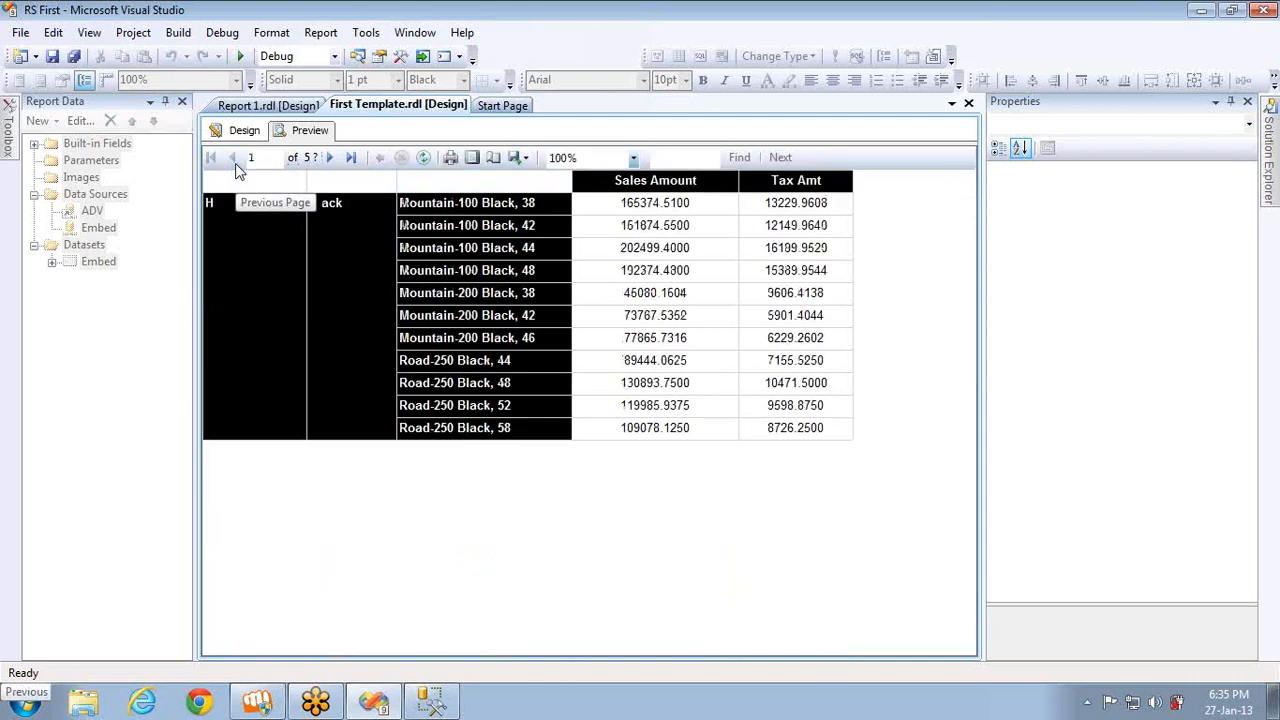
- Export the report to Excel as First Template.xls in the DESKTOP folder and look for the file on the Windows desktop
click(524, 156)
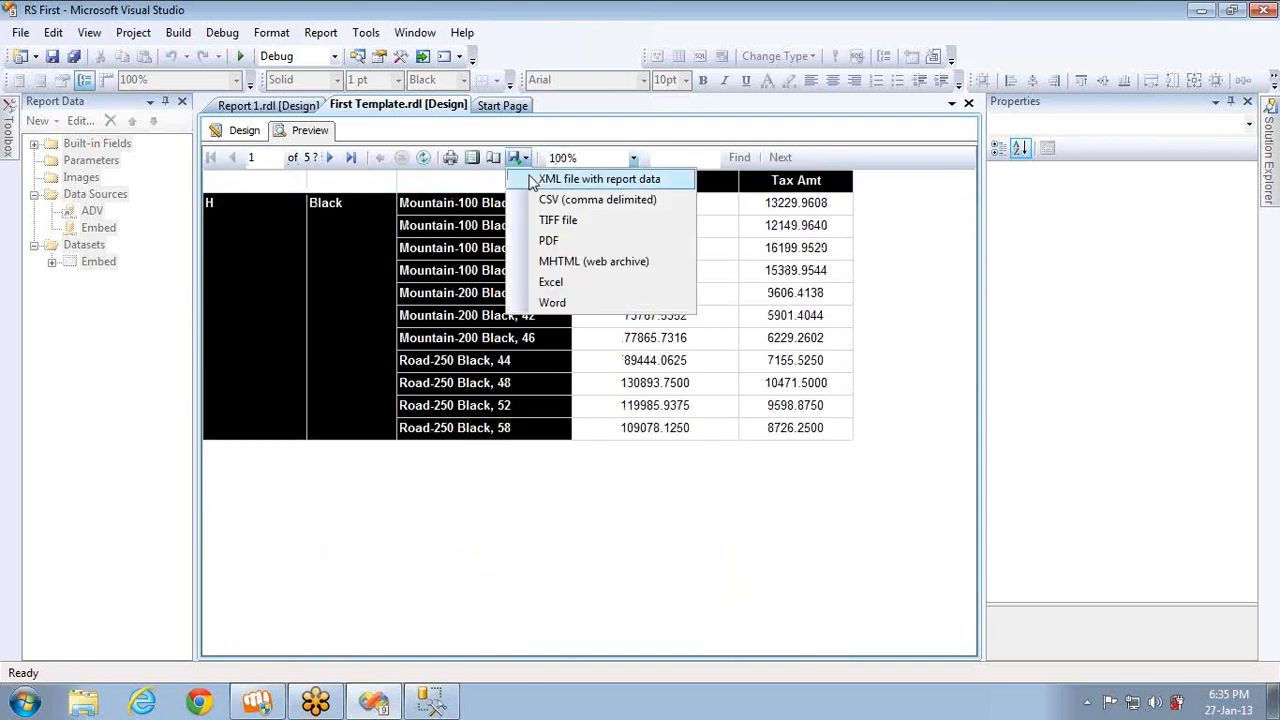
click(551, 284)
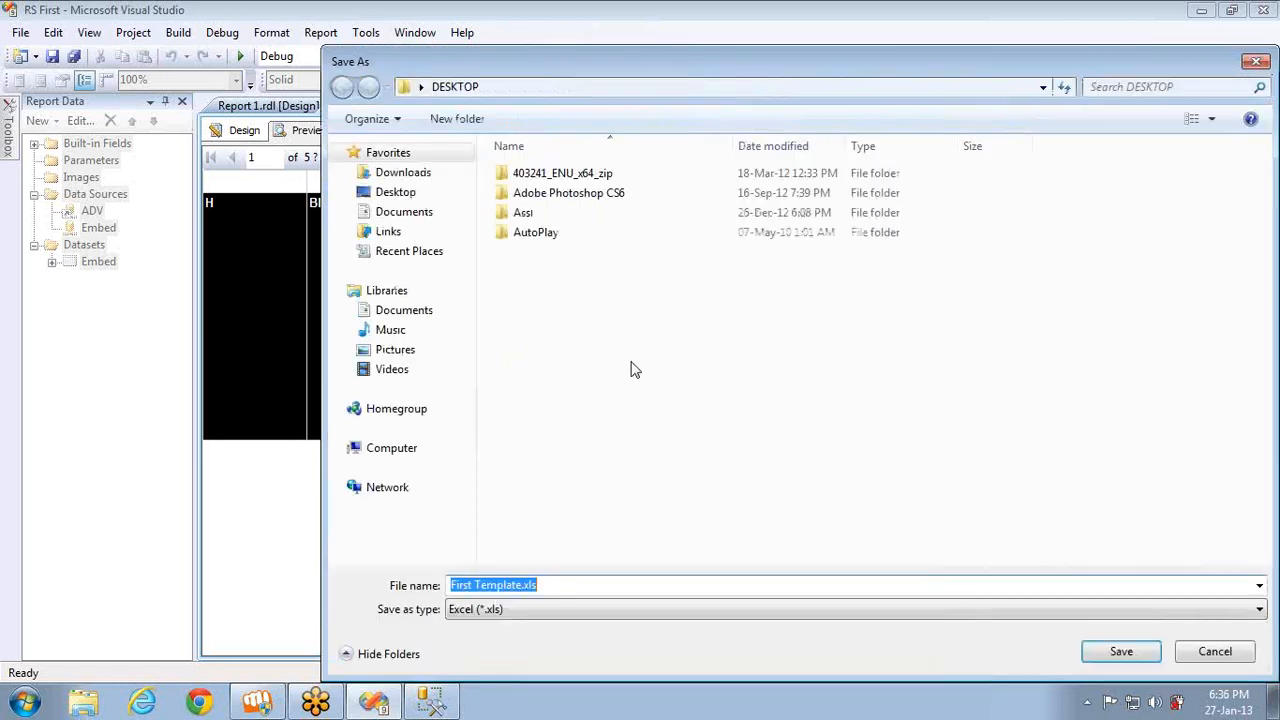
click(1115, 652)
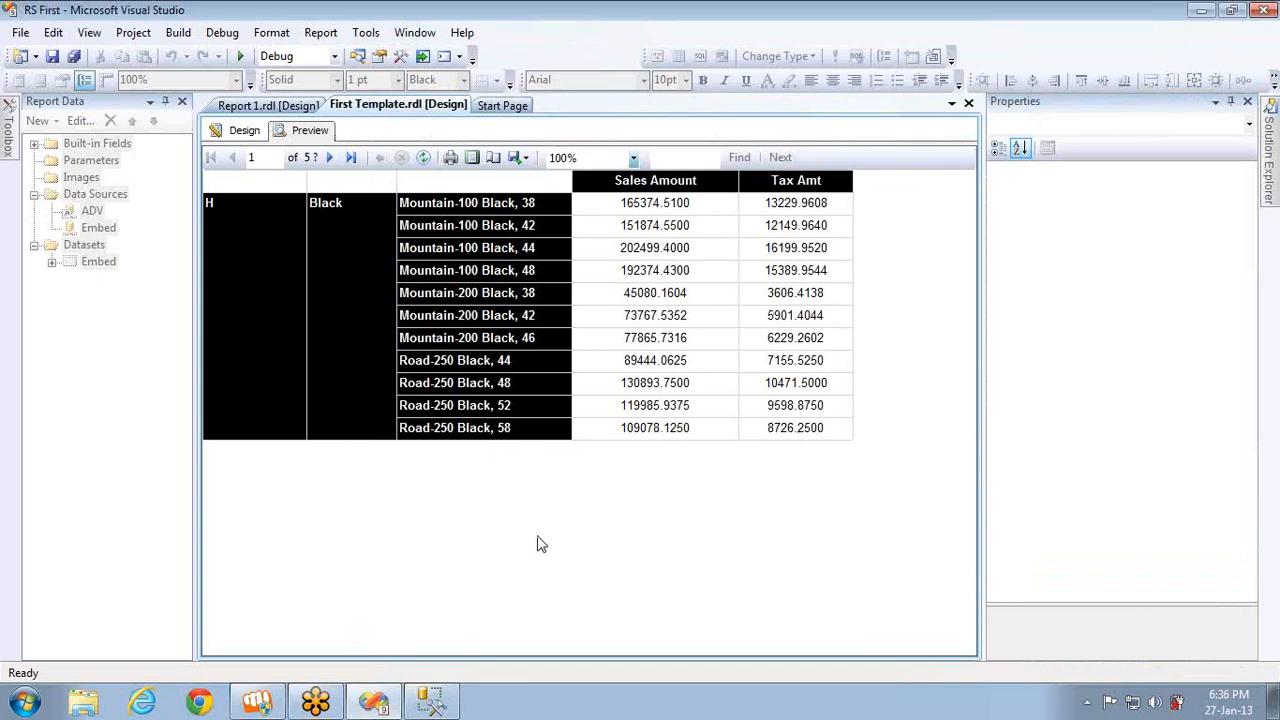
key(super+d)
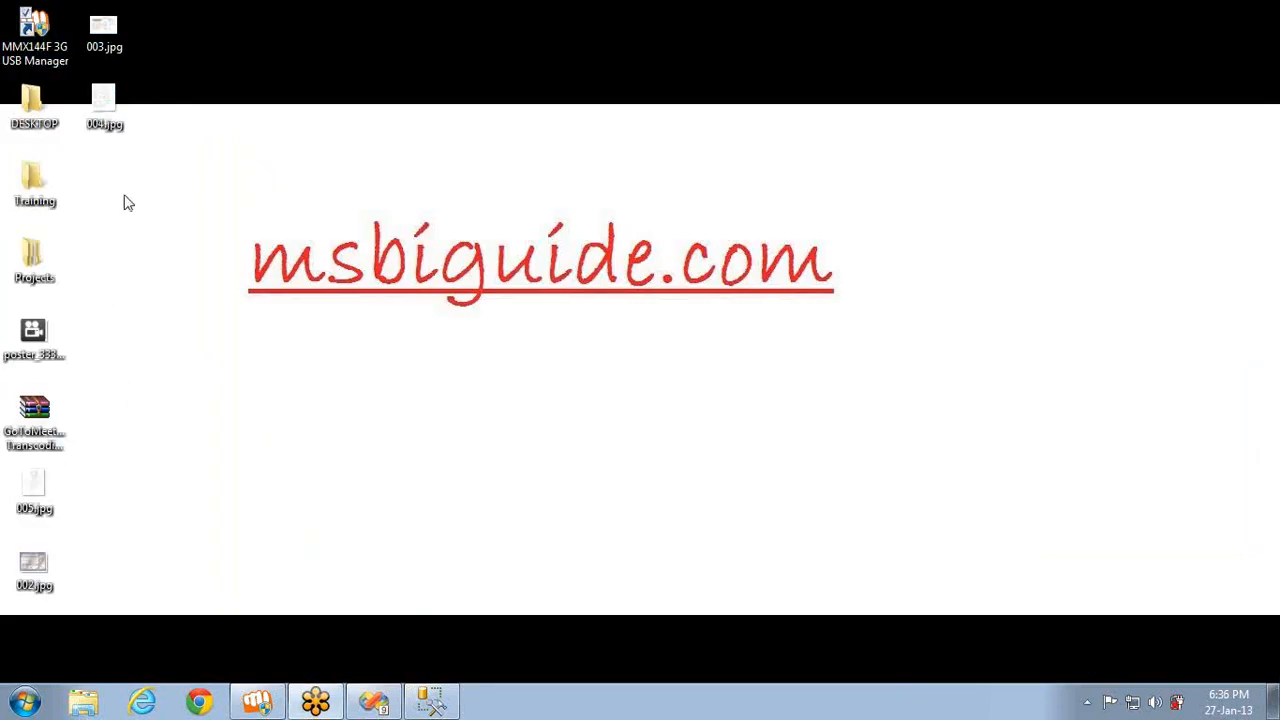
click(432, 700)
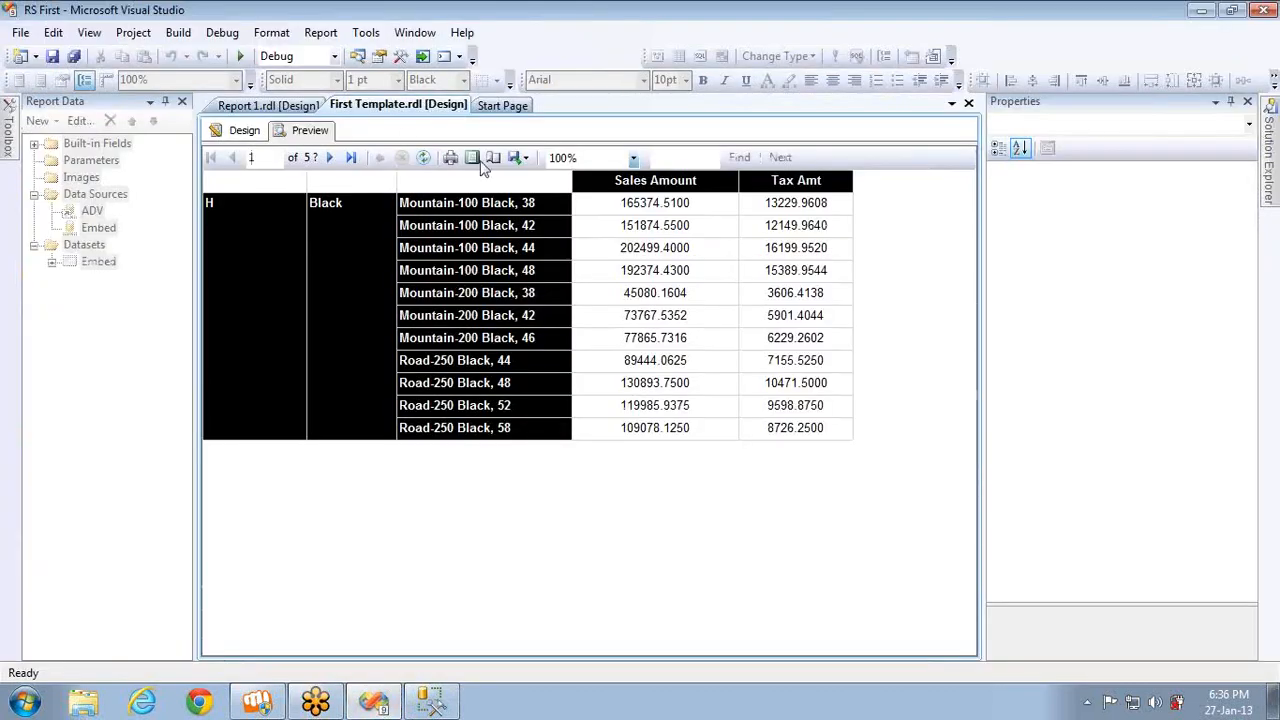
- Export the report to Excel again, saving First Template.xls directly to the Windows Desktop location
click(525, 160)
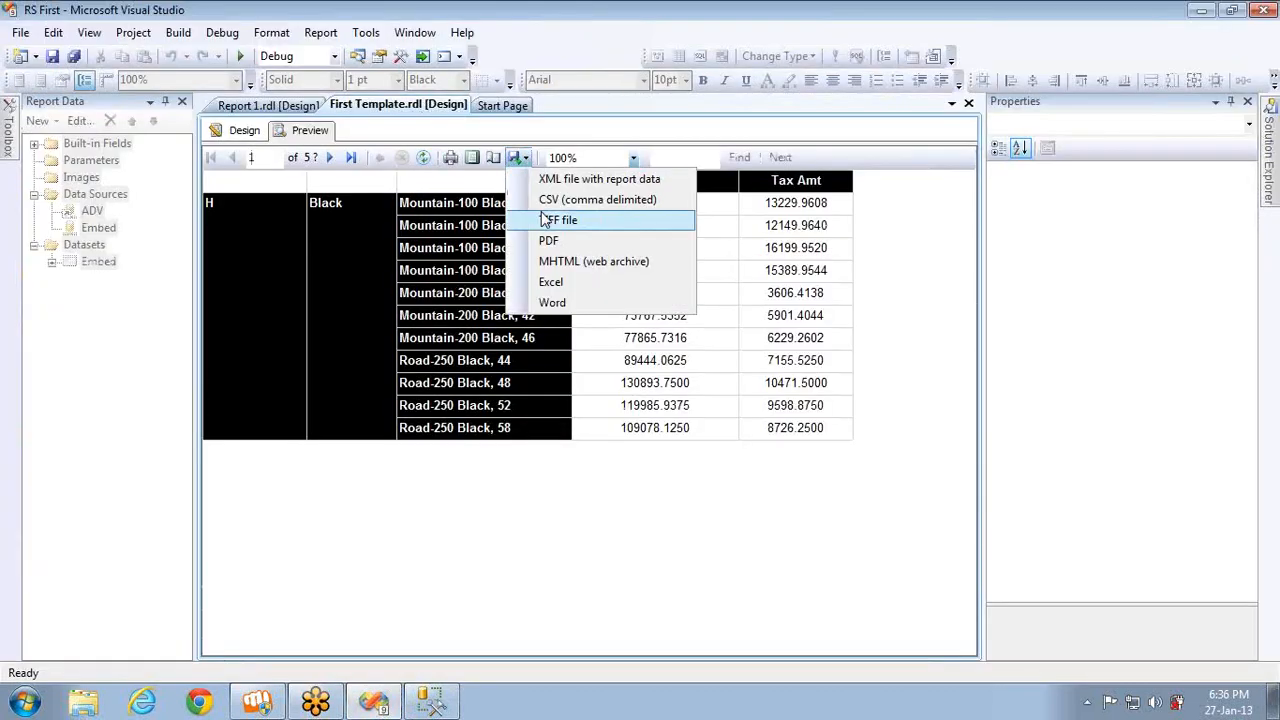
click(551, 285)
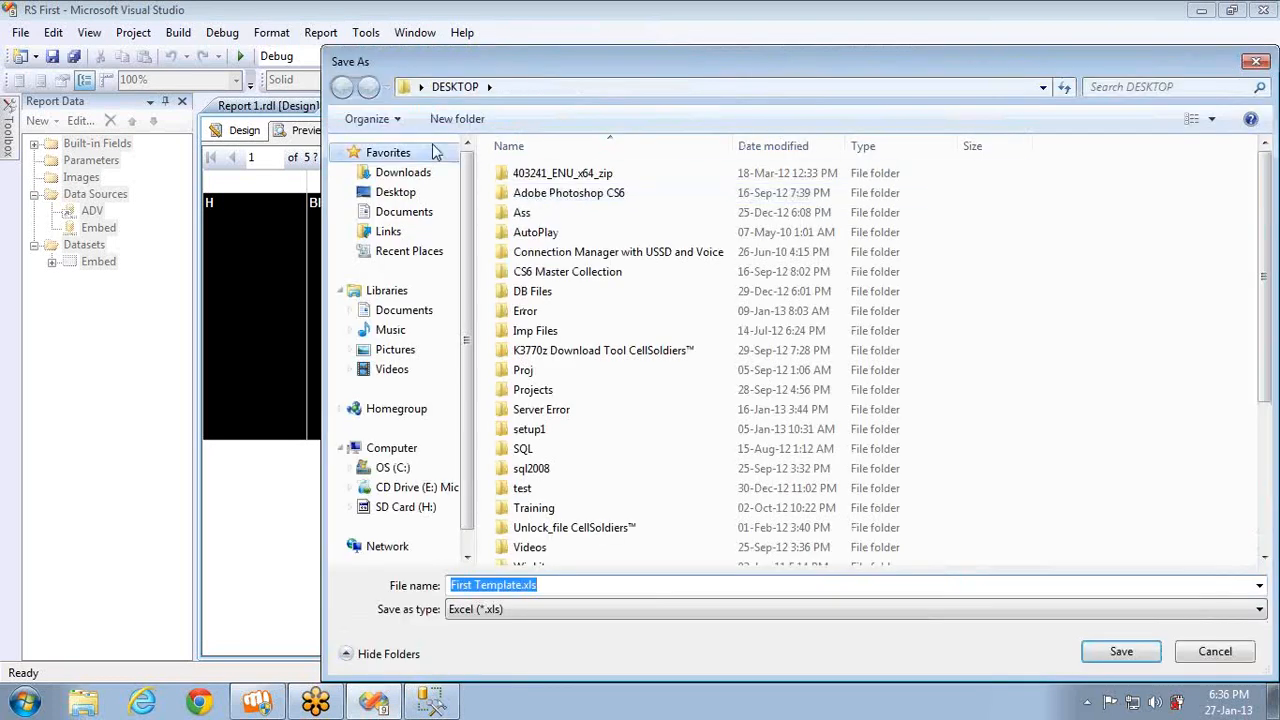
click(398, 193)
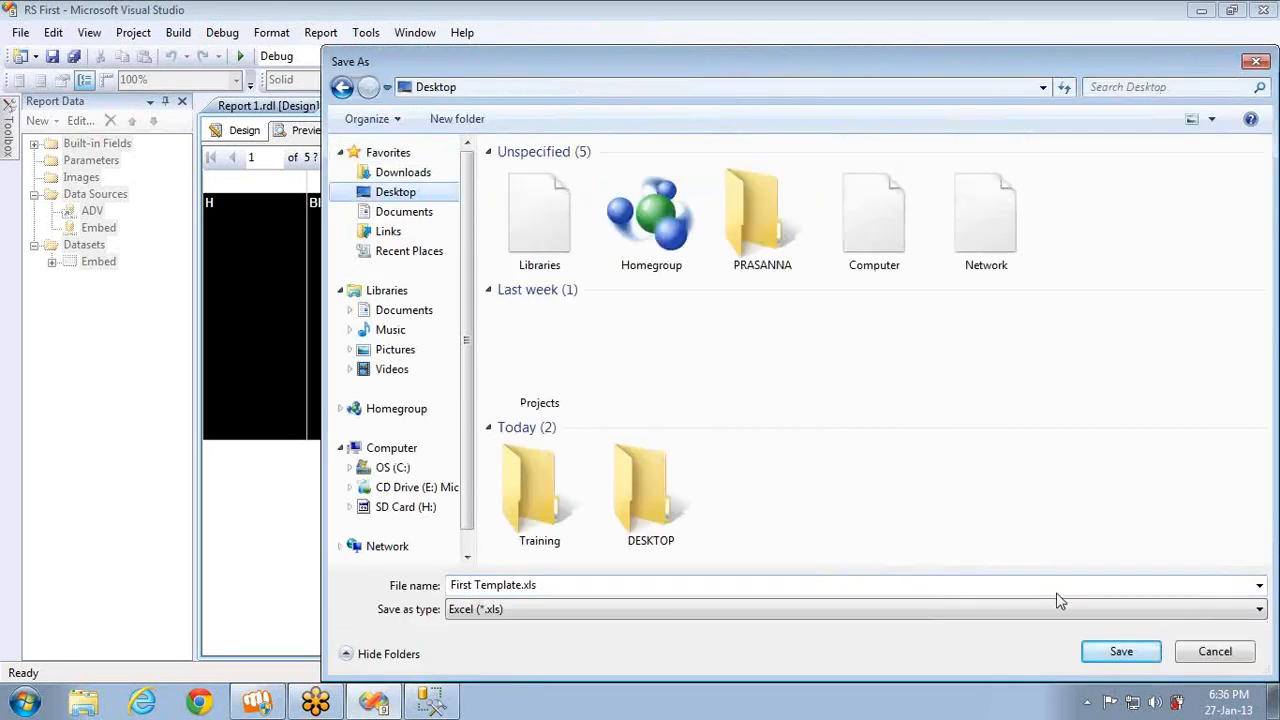
click(1110, 653)
- Open First Template.xls from the desktop in Excel, examine Sheet1 through Sheet4, and close the workbook
key(super+d)
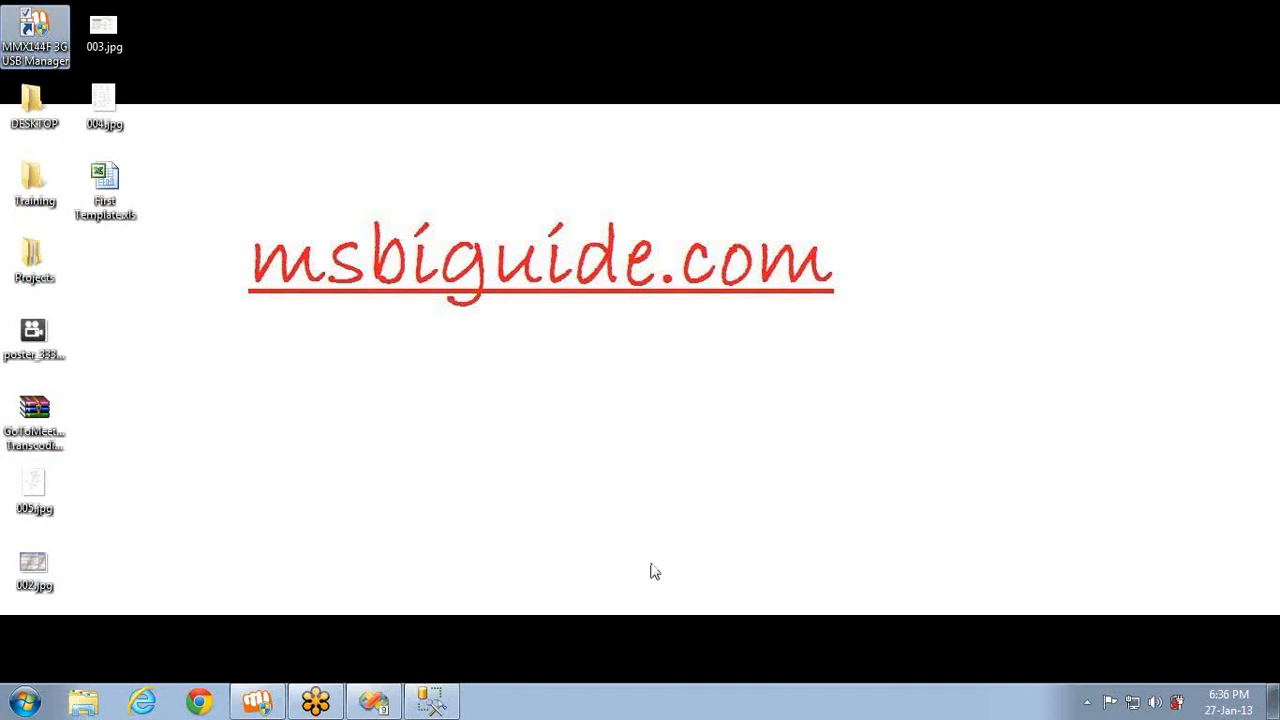
double_click(108, 218)
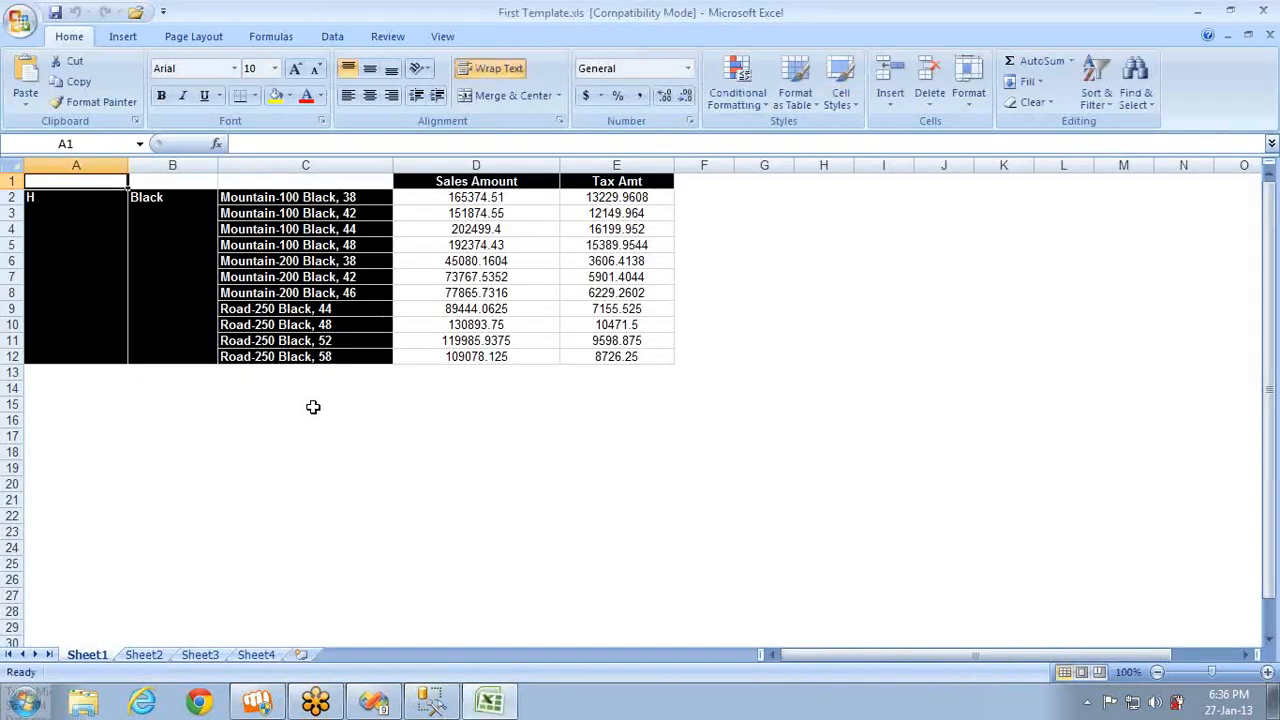
click(94, 265)
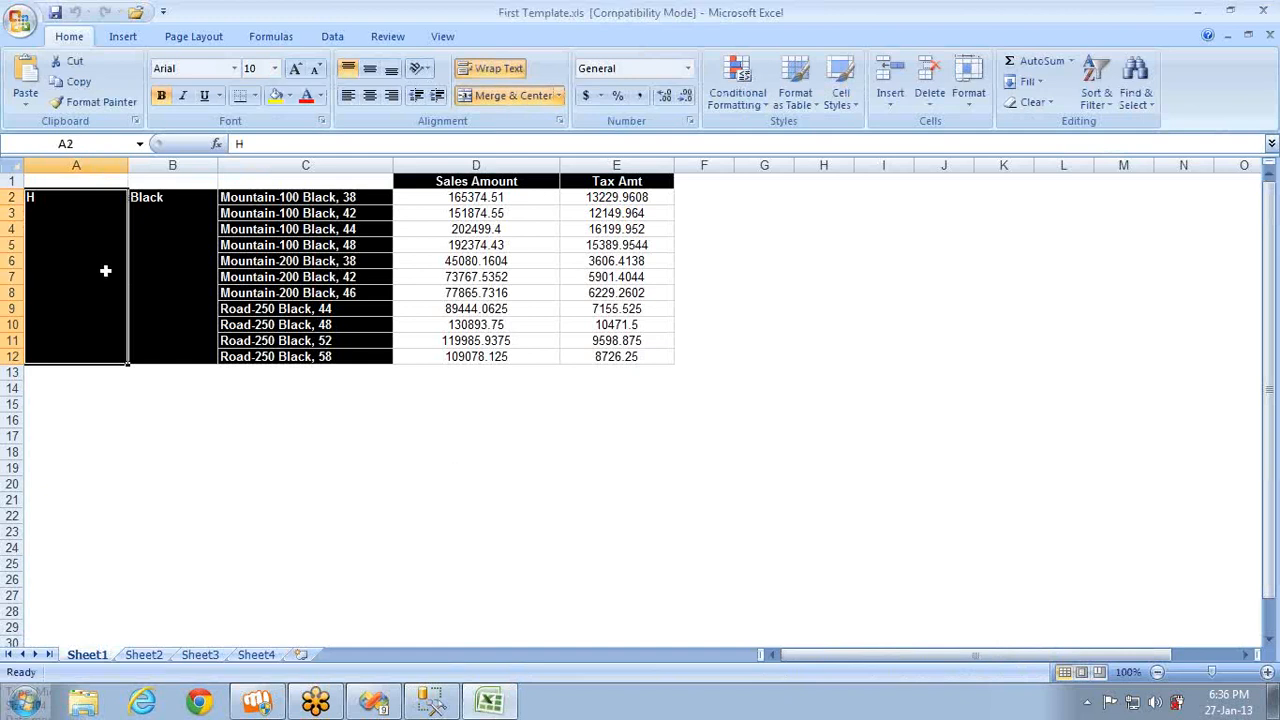
drag(94, 265, 97, 464)
click(136, 657)
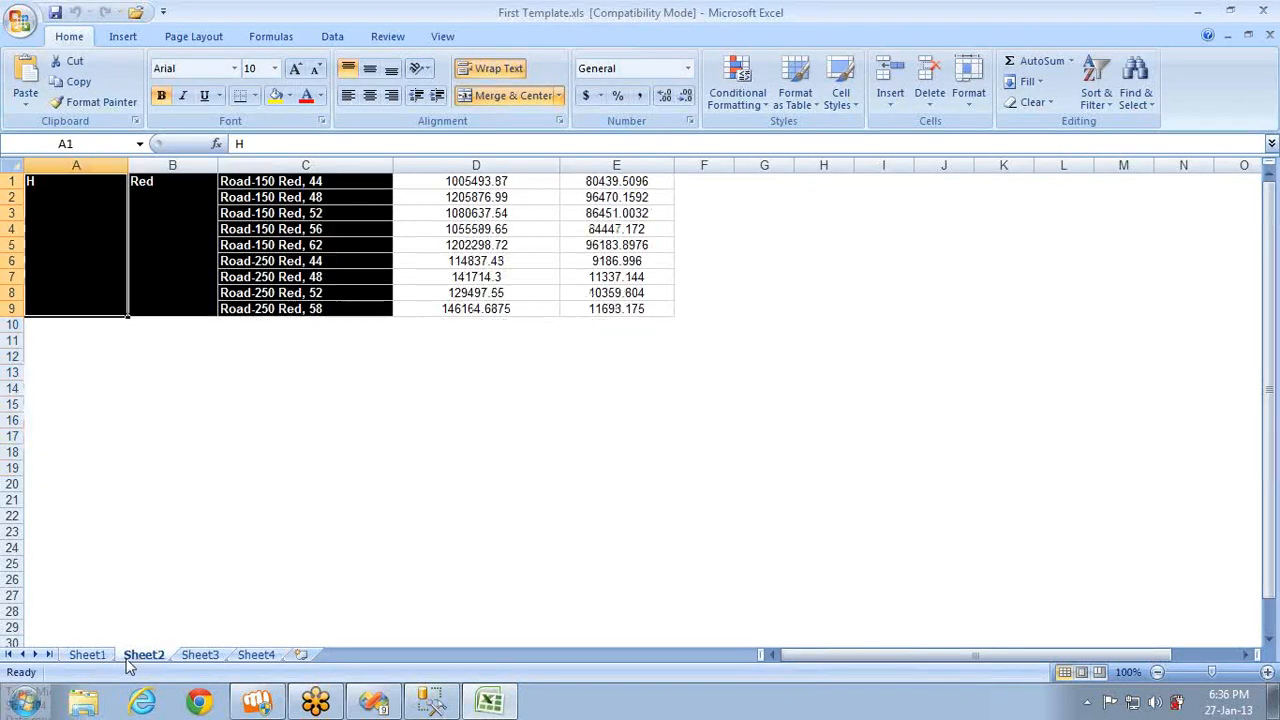
click(191, 657)
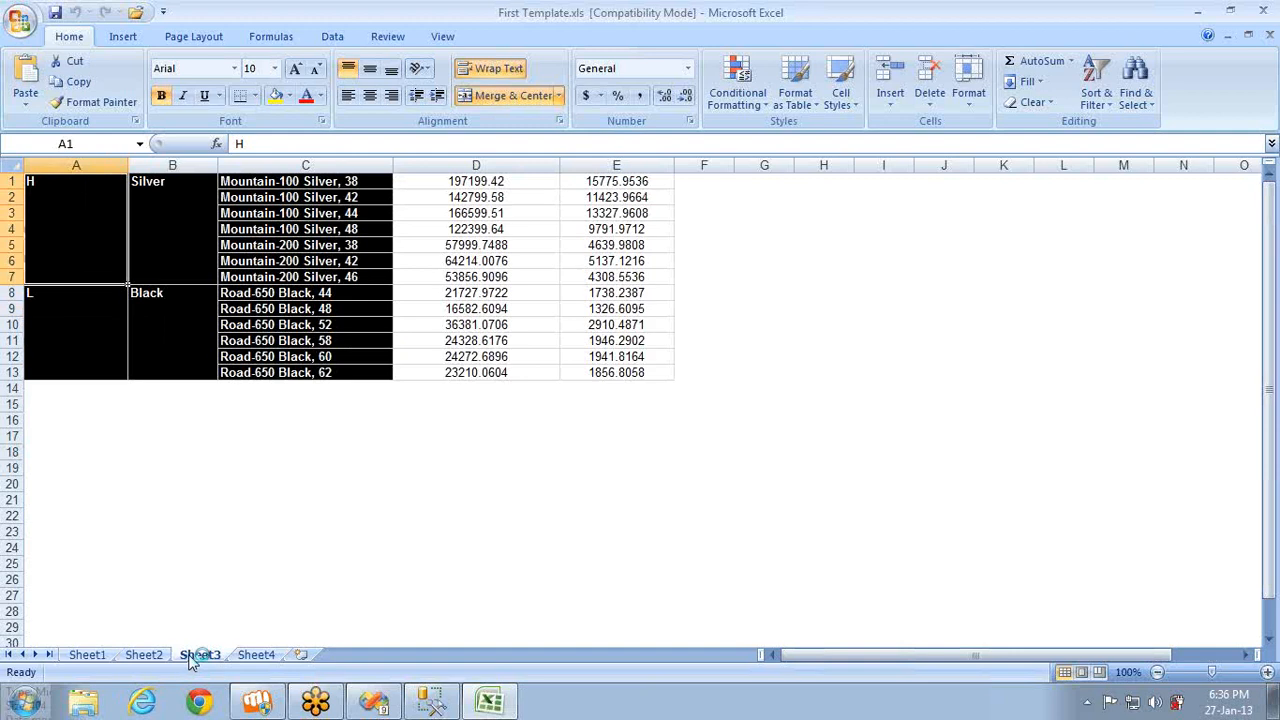
click(252, 656)
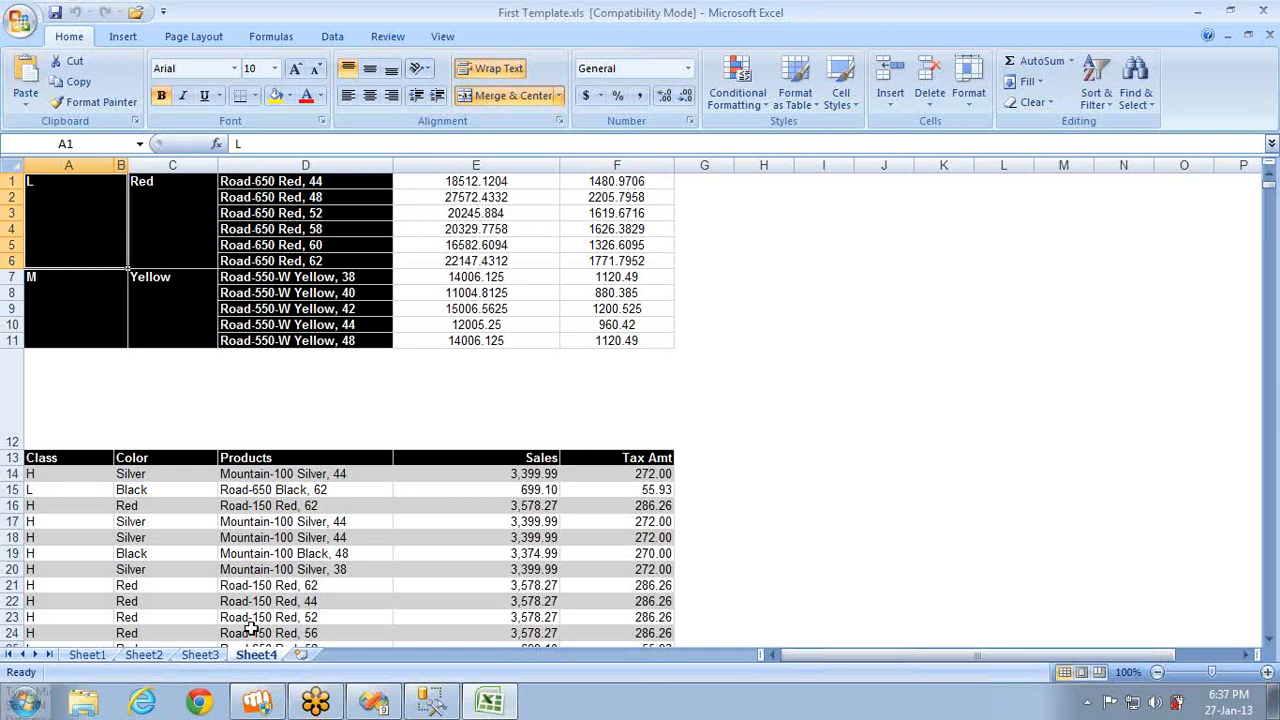
right_click(510, 20)
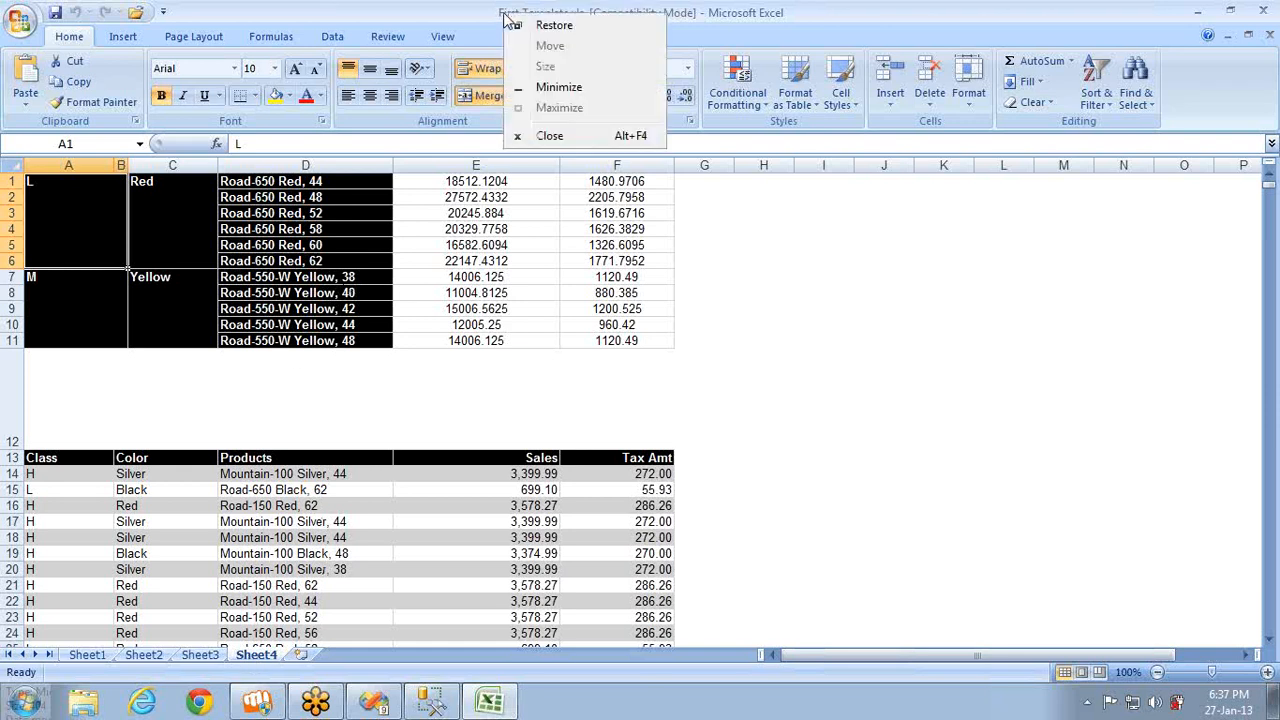
click(561, 135)
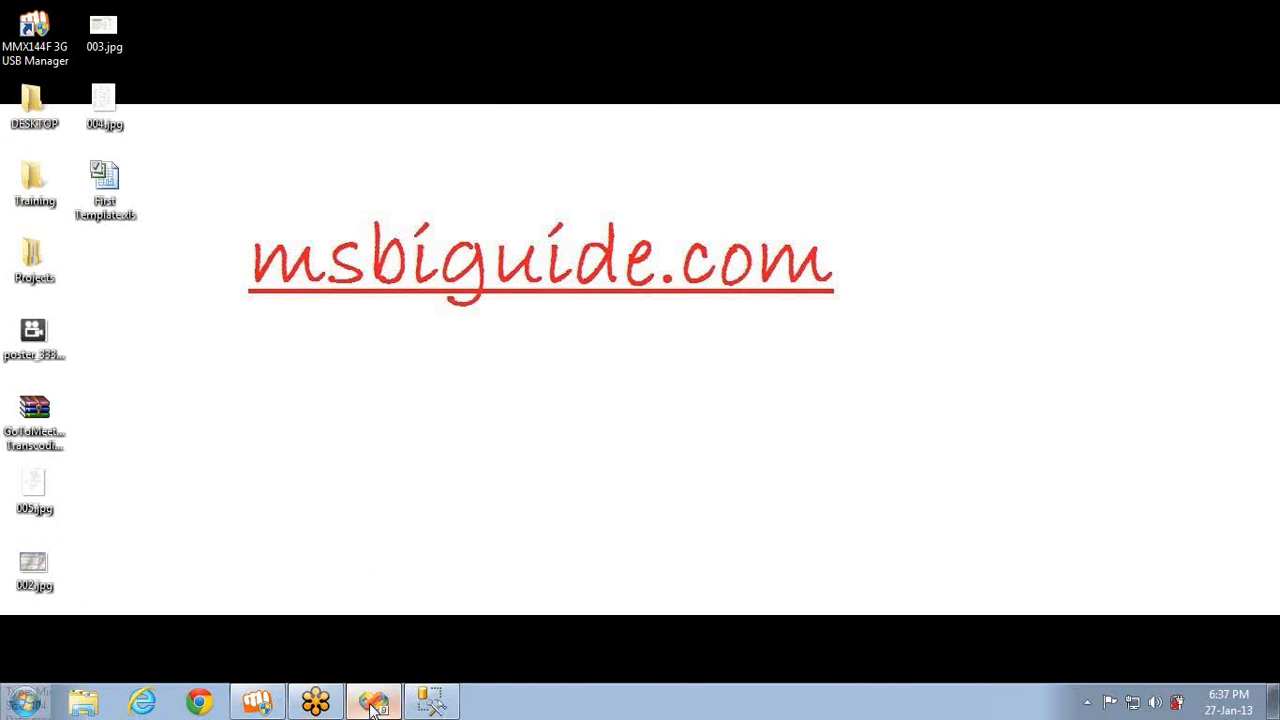
- Switch back to the report design in Visual Studio and turn off the page break between instances of the Color row group
mouse_move(373, 705)
click(342, 660)
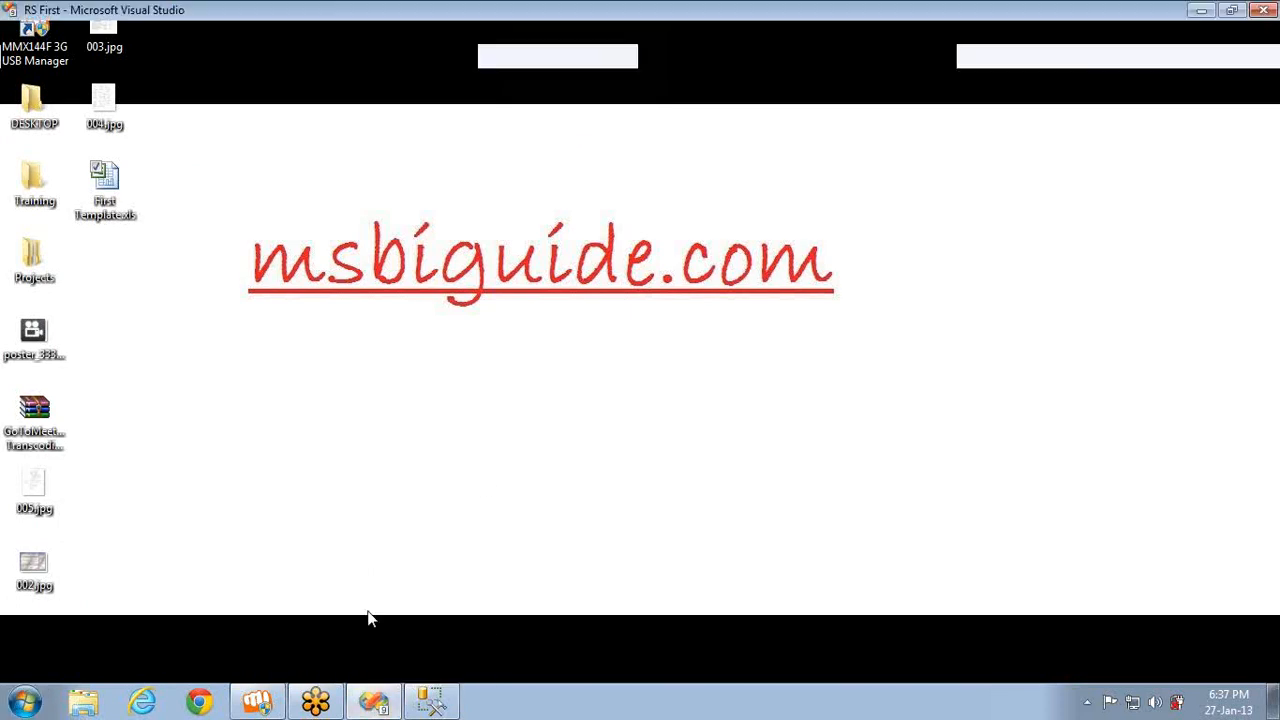
click(244, 130)
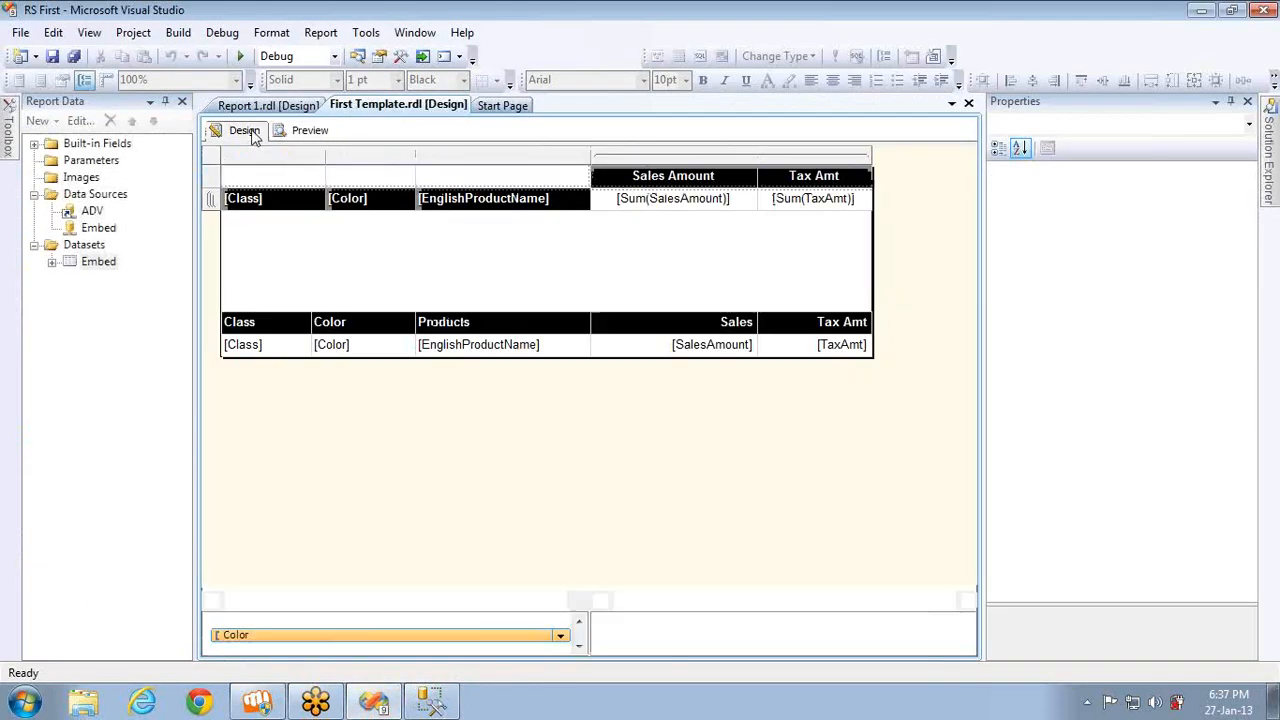
right_click(352, 636)
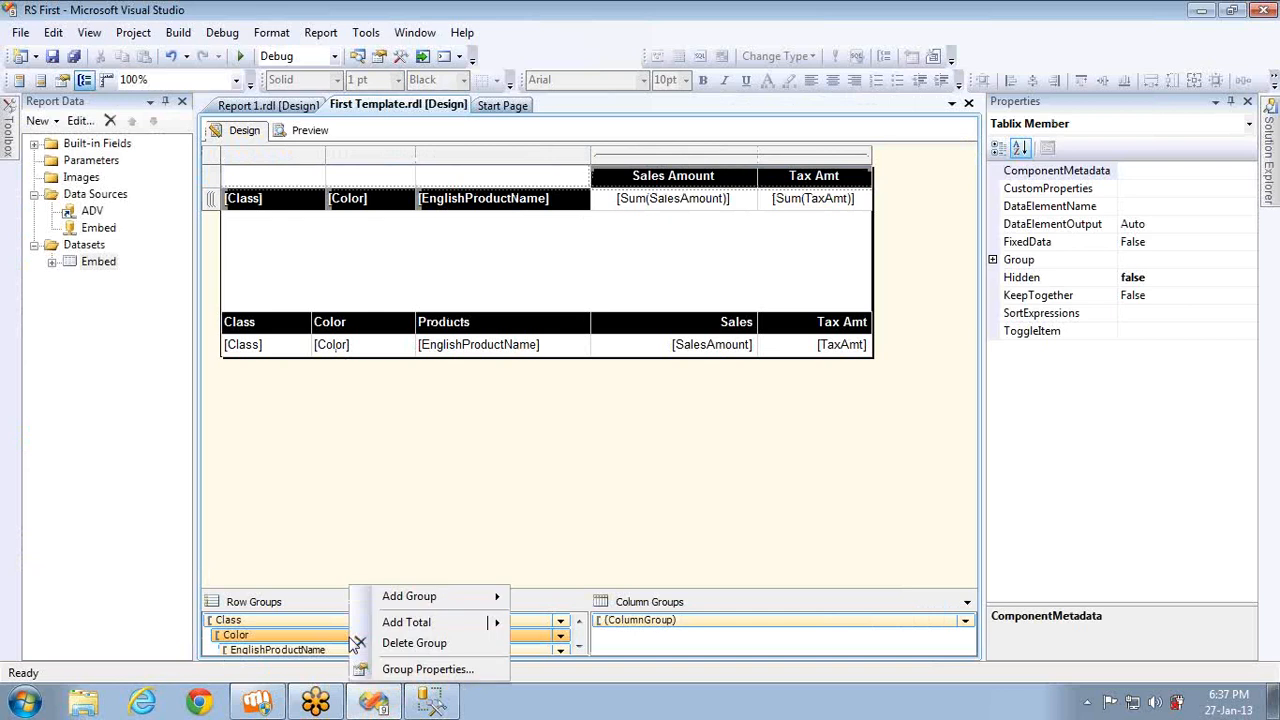
click(409, 669)
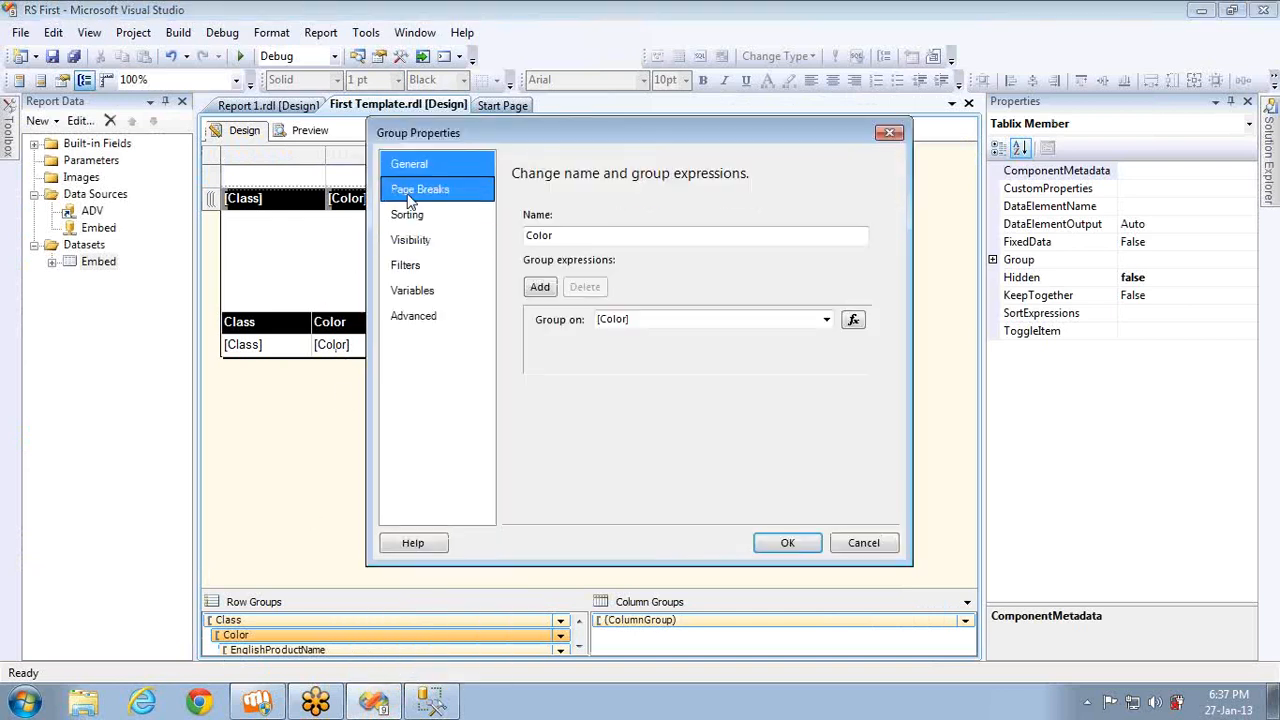
click(412, 190)
click(532, 257)
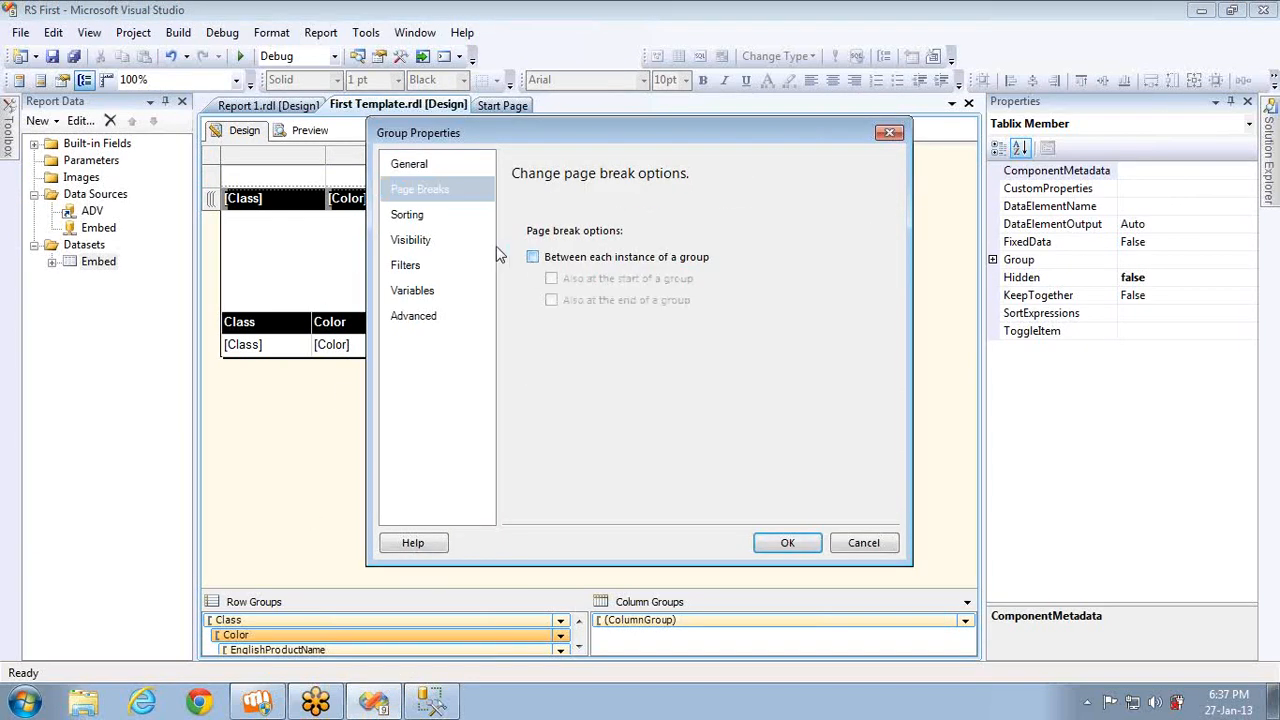
- Set the Color row group's sort order on [Color] to Z to A and apply the group properties
click(445, 220)
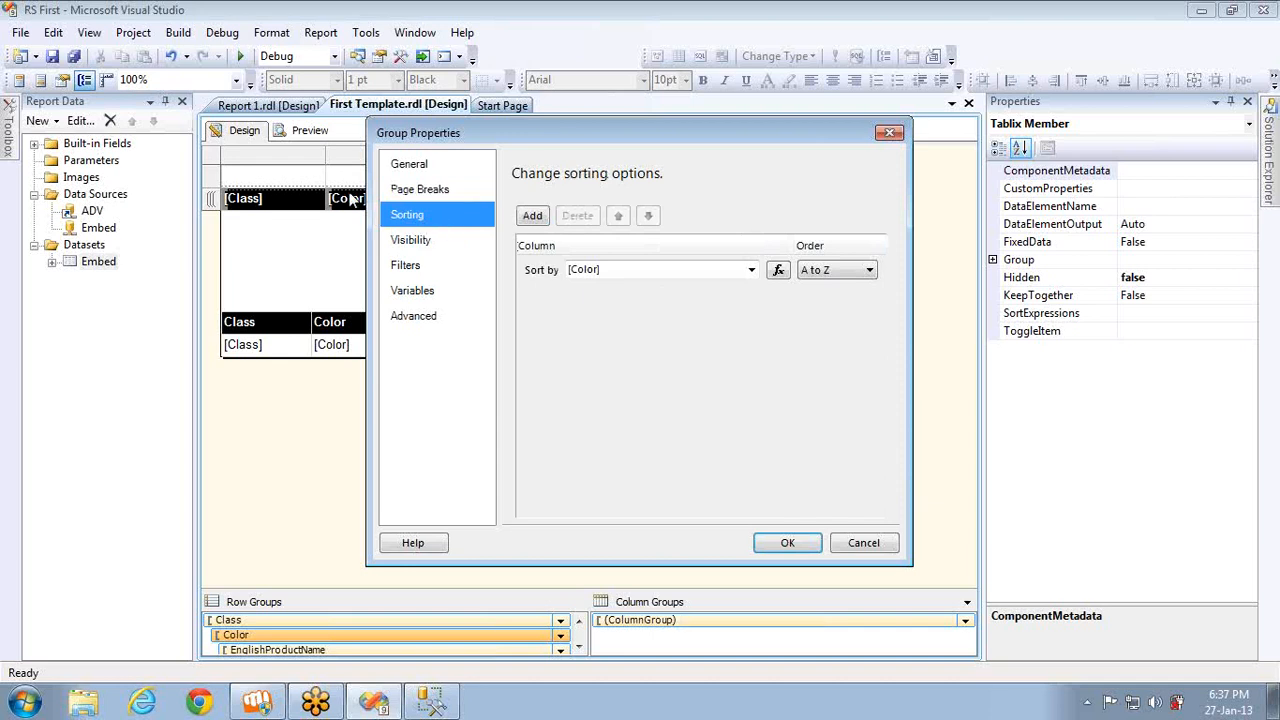
click(838, 274)
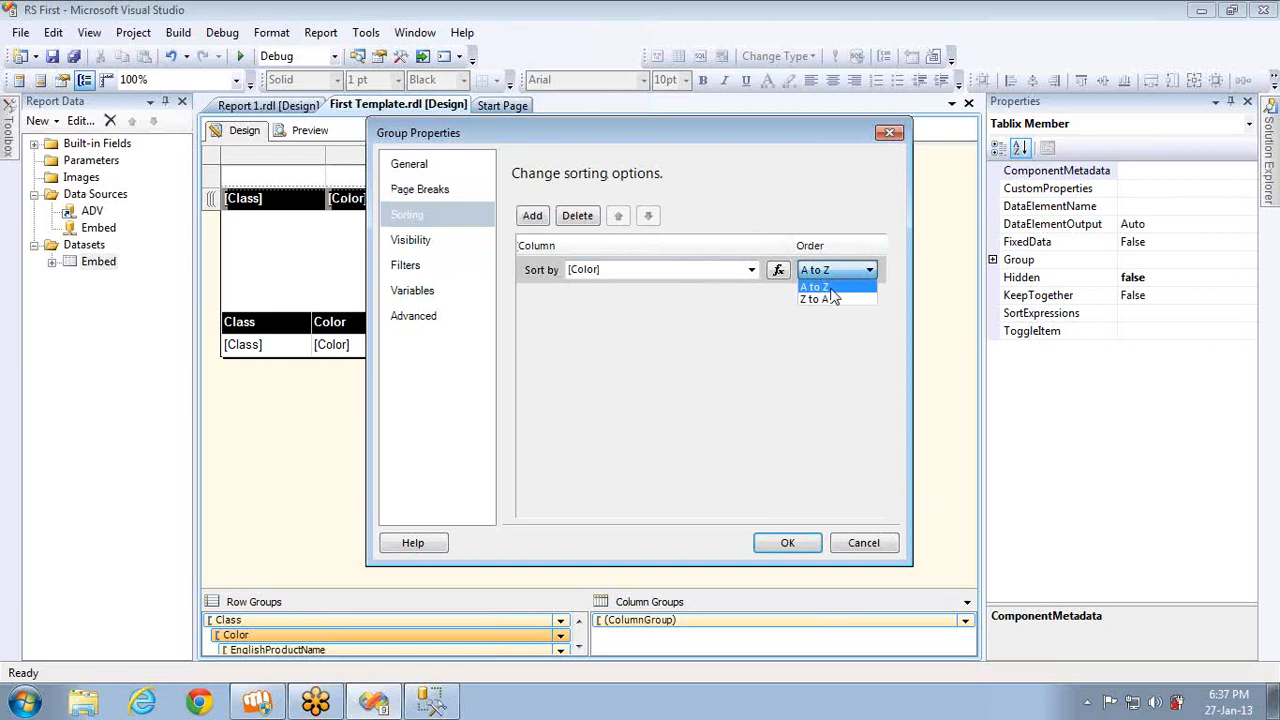
click(833, 303)
click(781, 543)
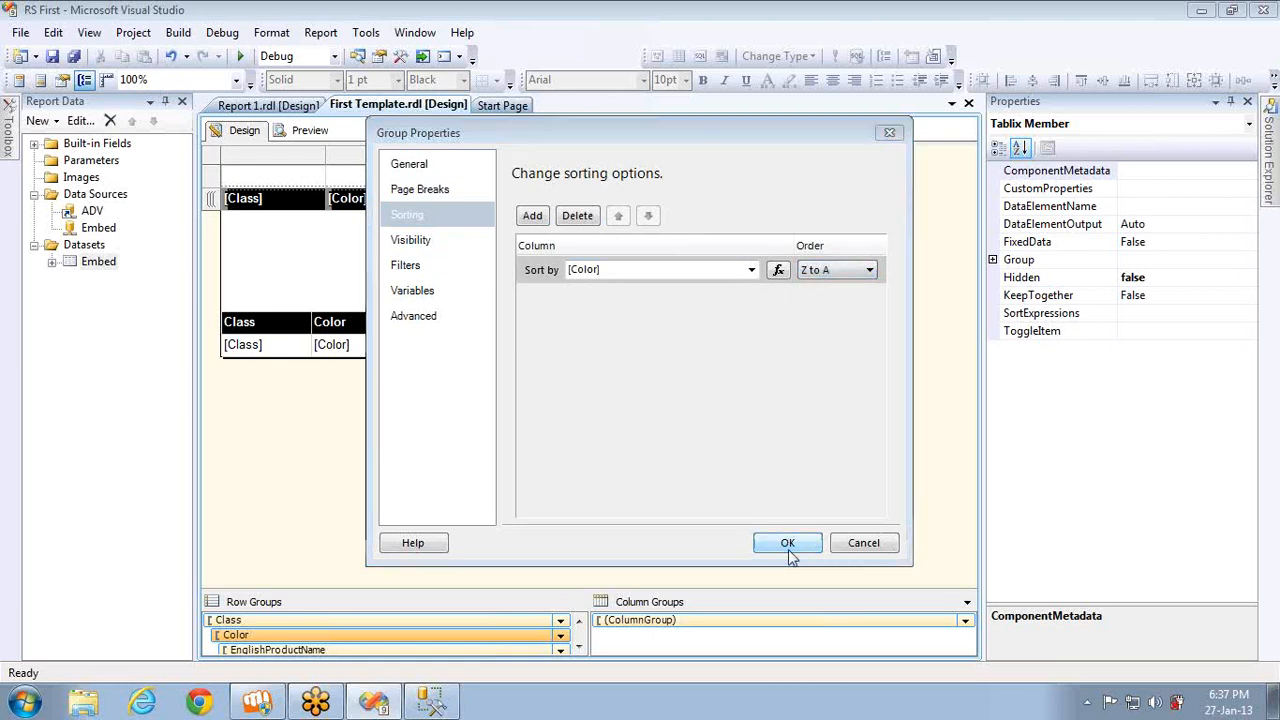
- Preview the report, check page 2, and return to page 1 to examine the color order within each class
click(309, 131)
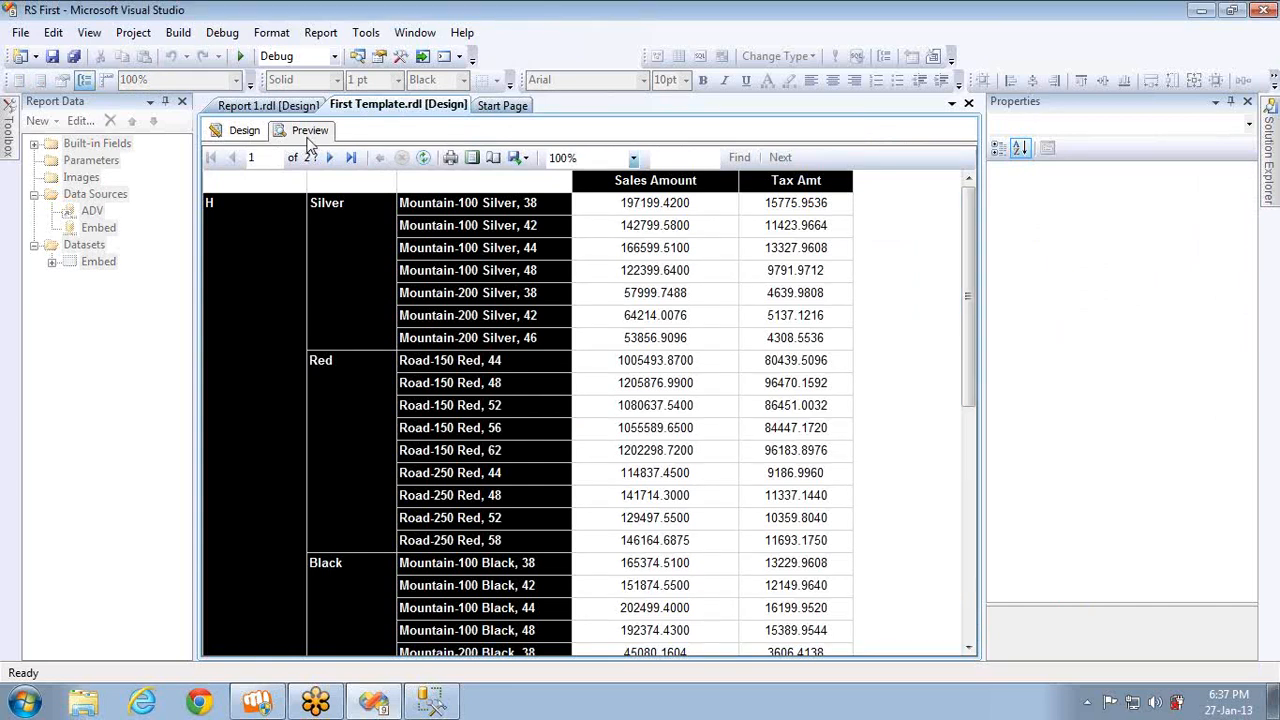
click(329, 157)
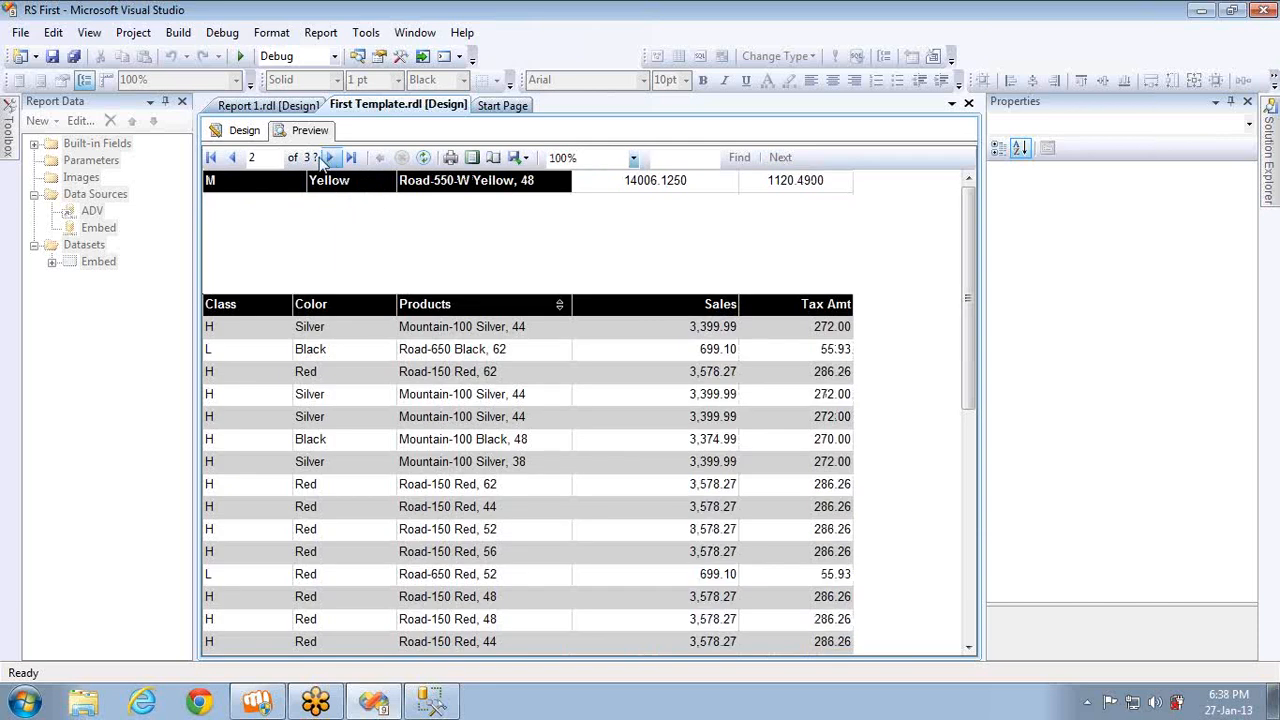
click(231, 157)
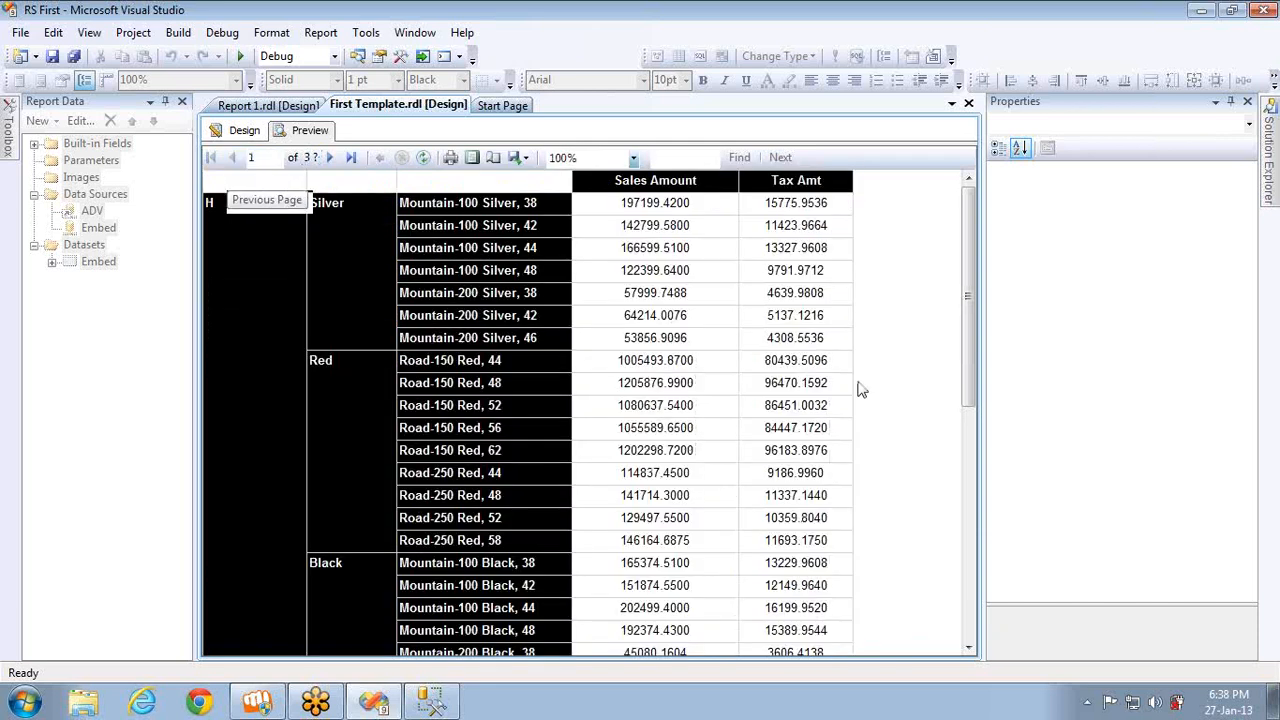
drag(968, 379, 968, 610)
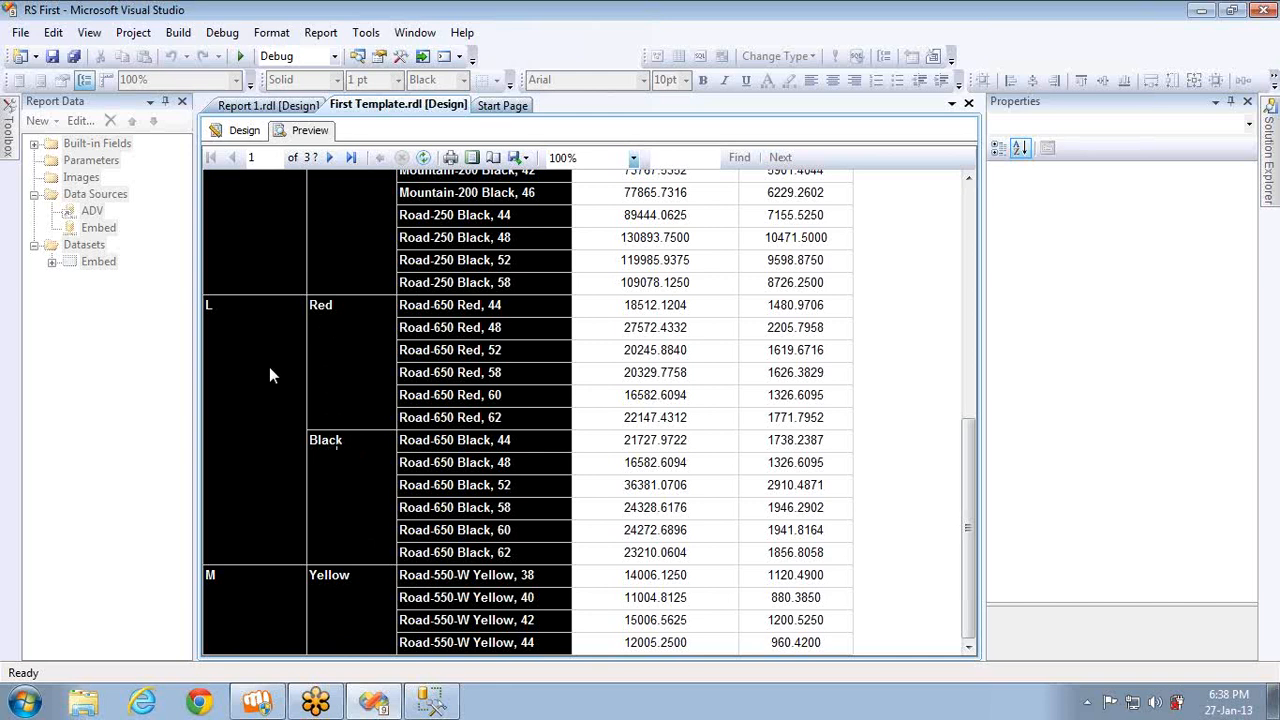
- Set the Class row group's sort order on [Class] to Z to A and preview the report
click(244, 130)
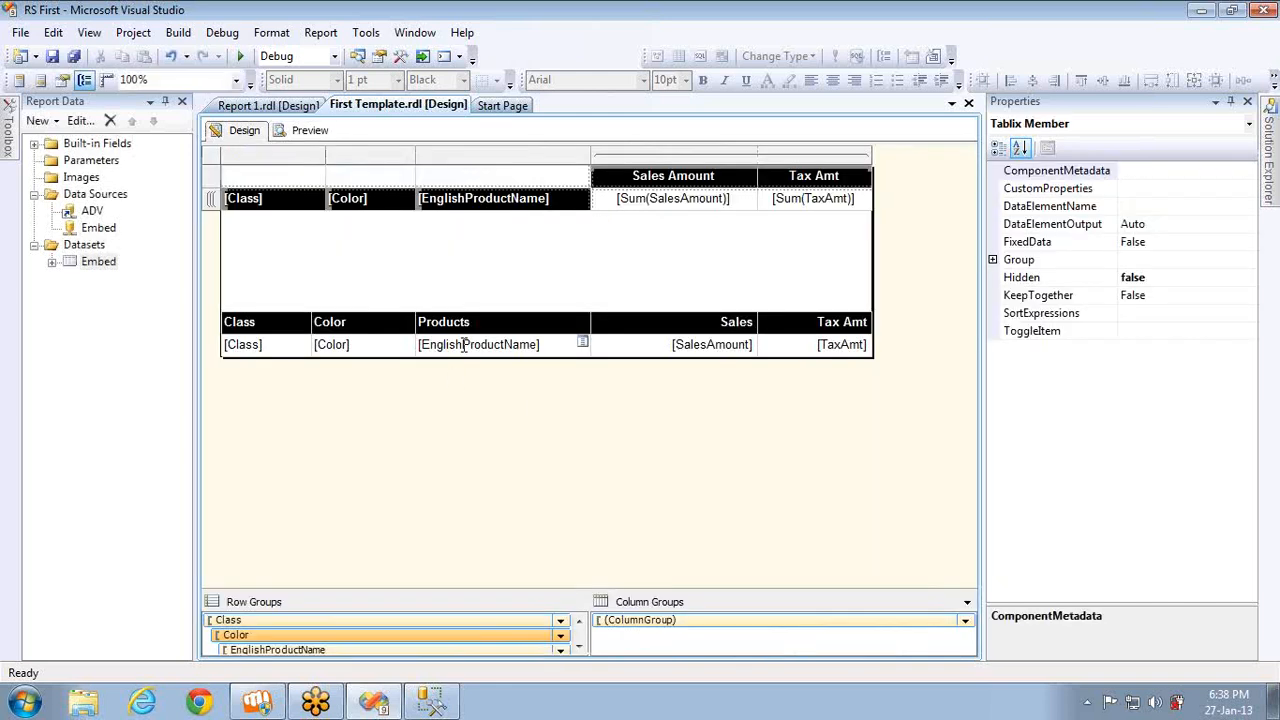
click(370, 618)
right_click(373, 618)
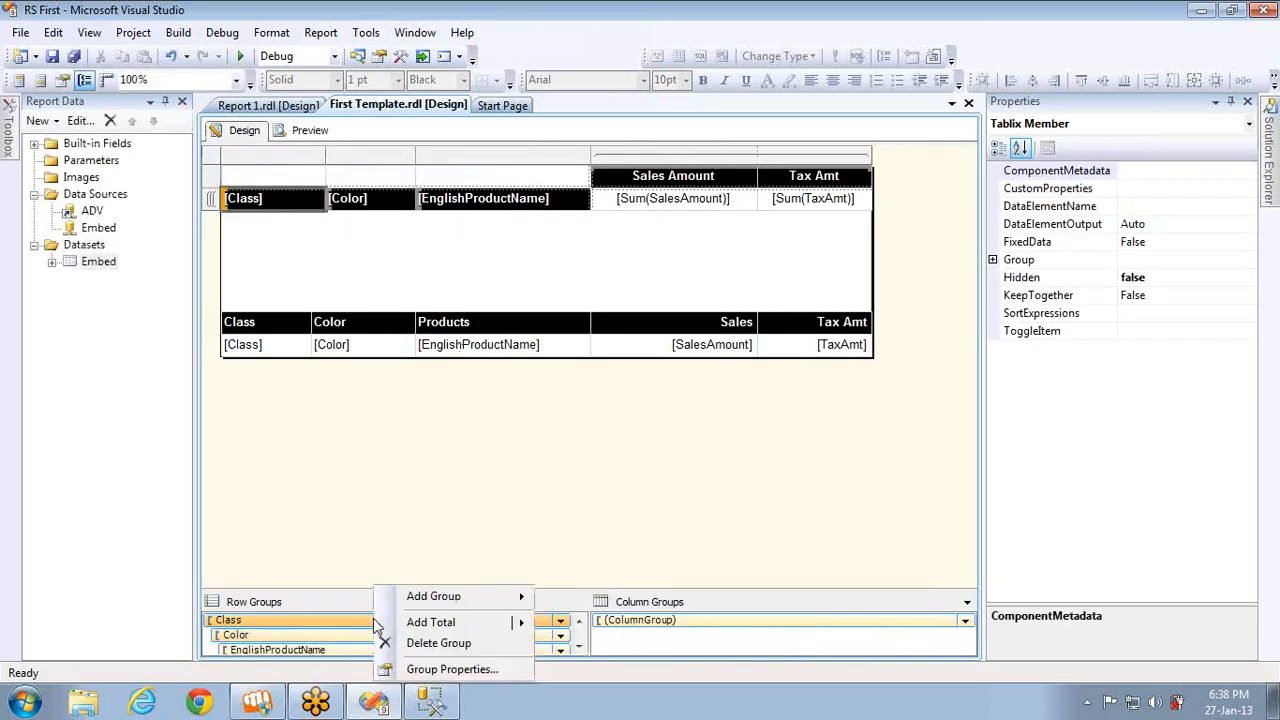
click(412, 669)
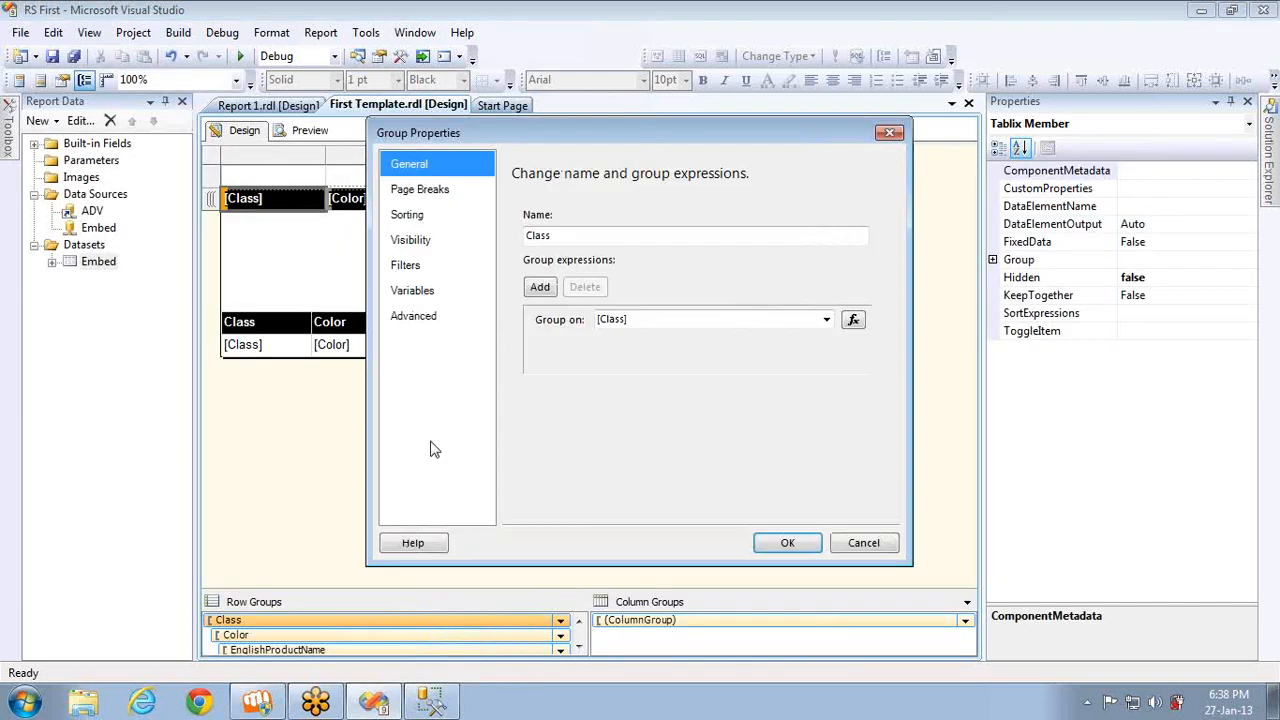
click(418, 216)
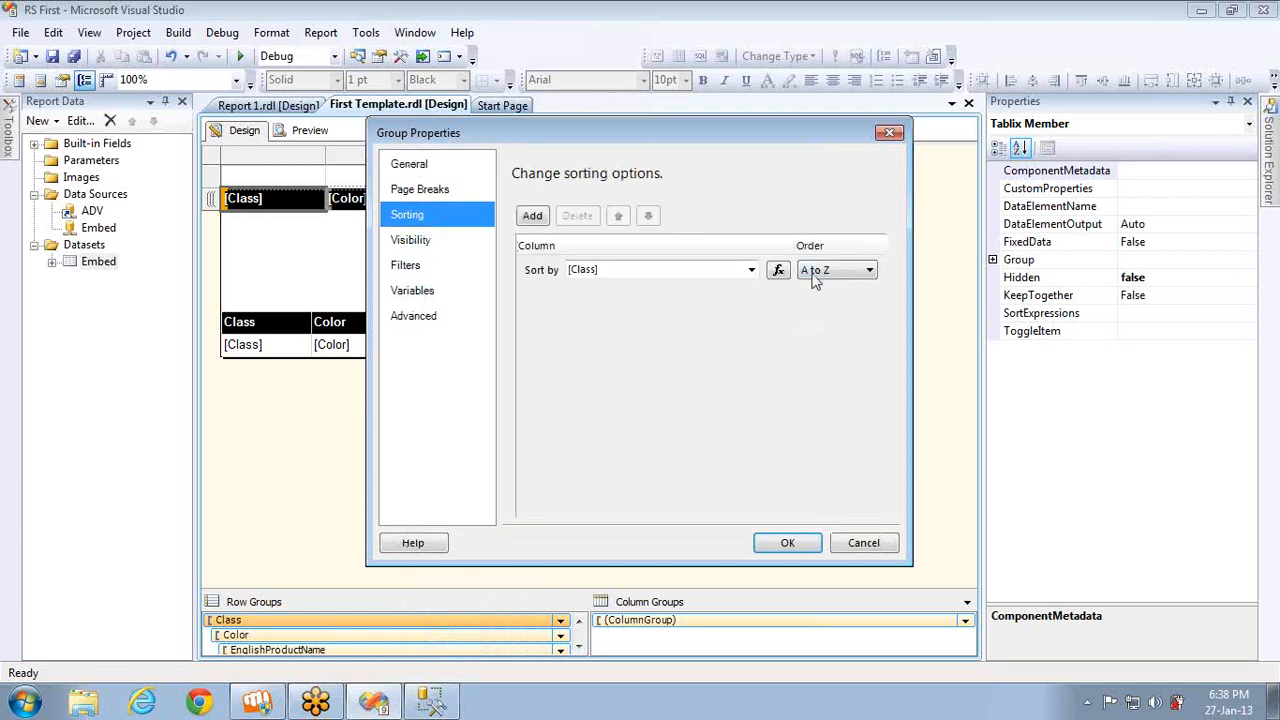
click(855, 272)
click(831, 298)
click(786, 542)
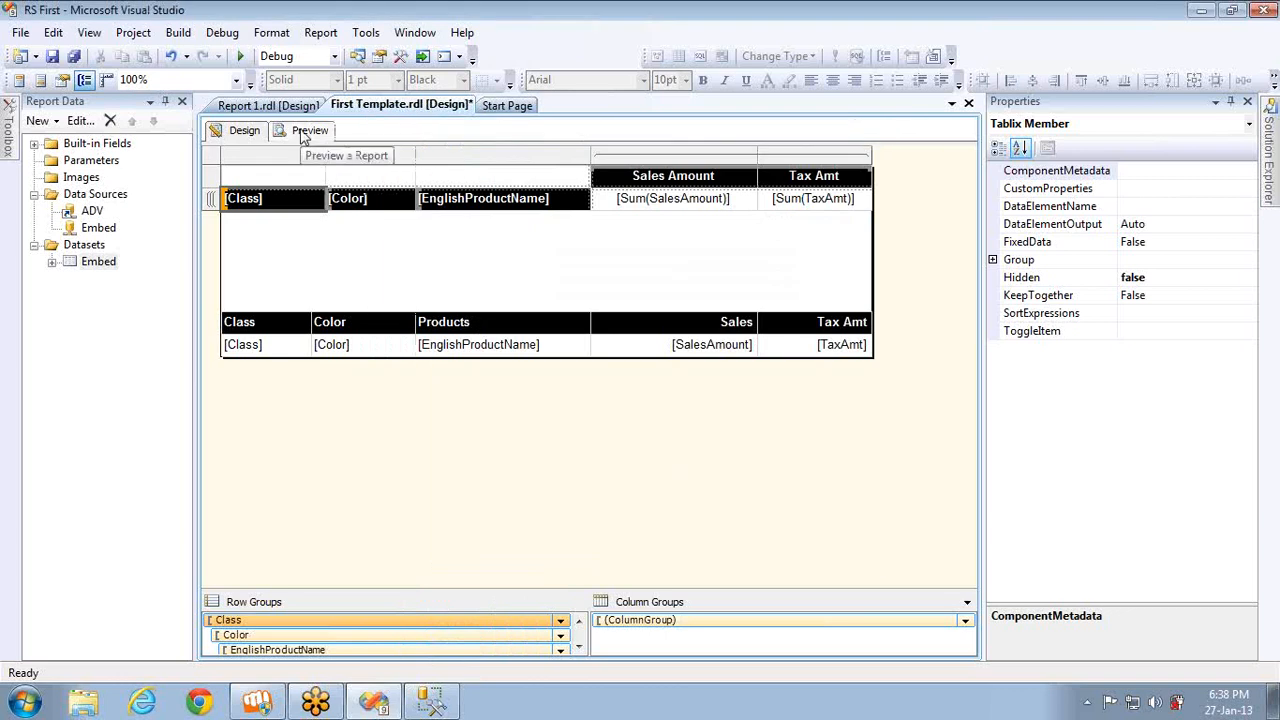
click(305, 134)
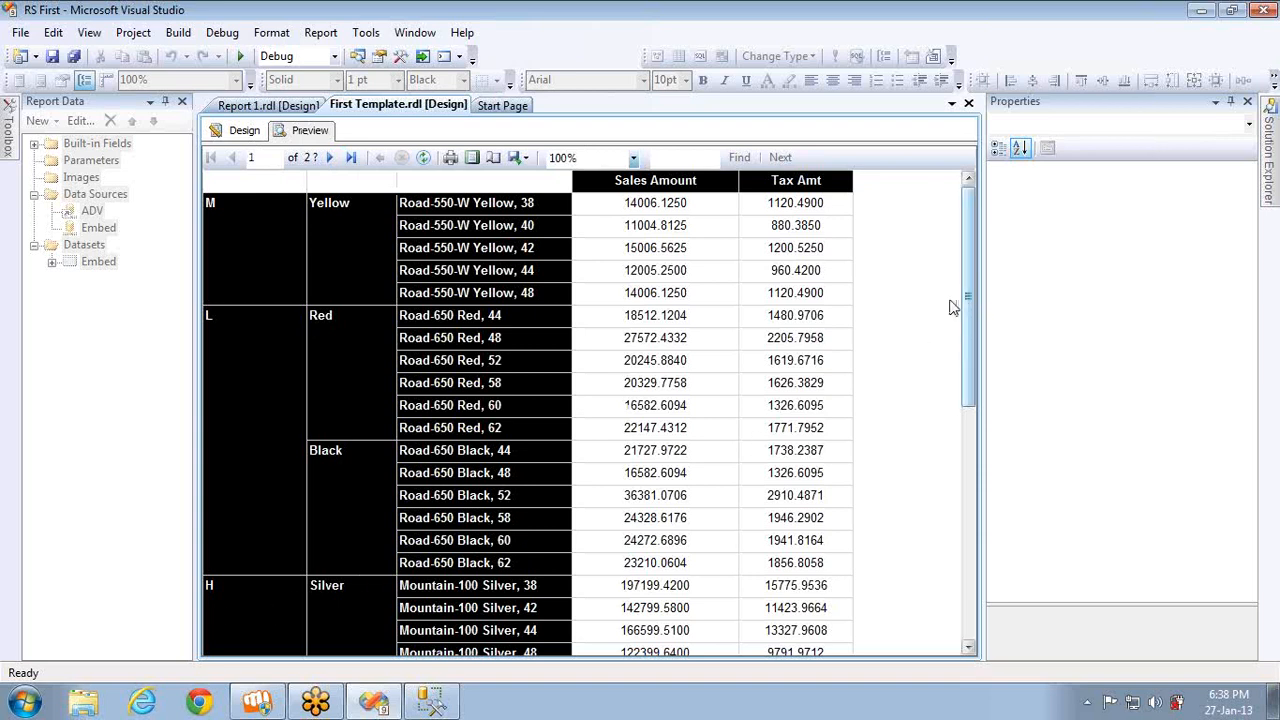
- Return to the report design, examine the visibility options of the Class row group, and dismiss its properties without changes
click(245, 131)
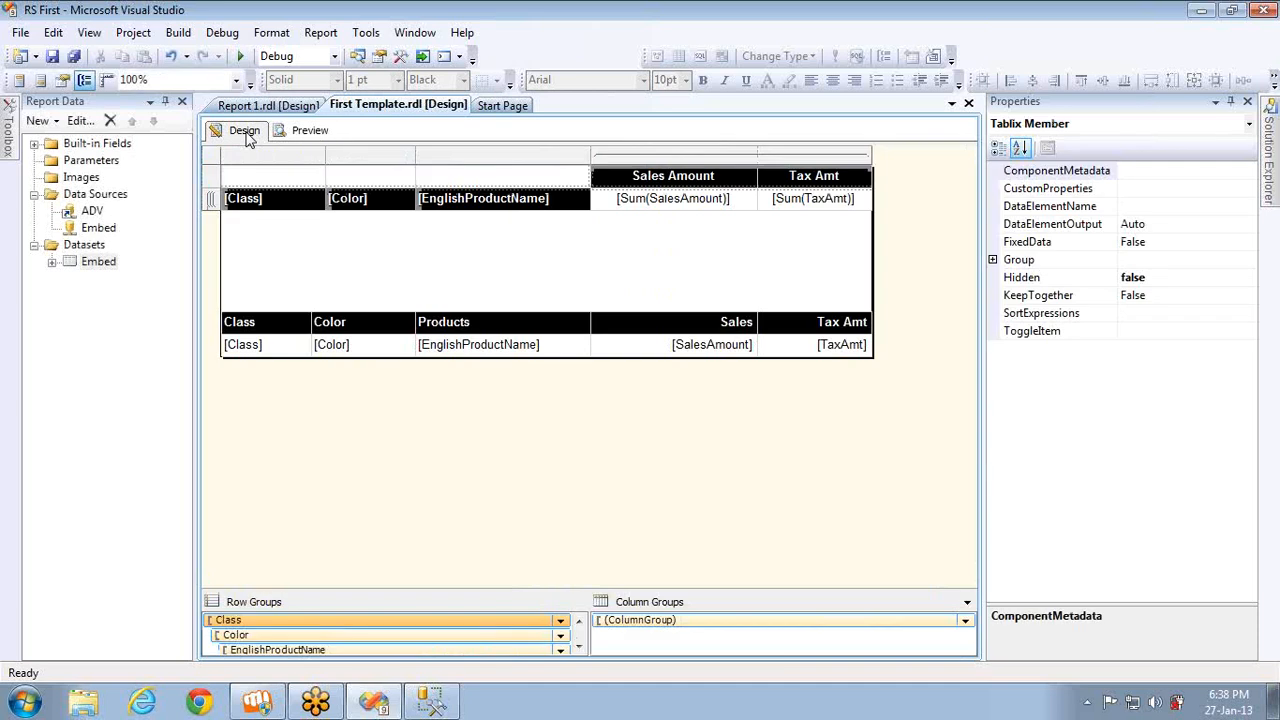
right_click(301, 627)
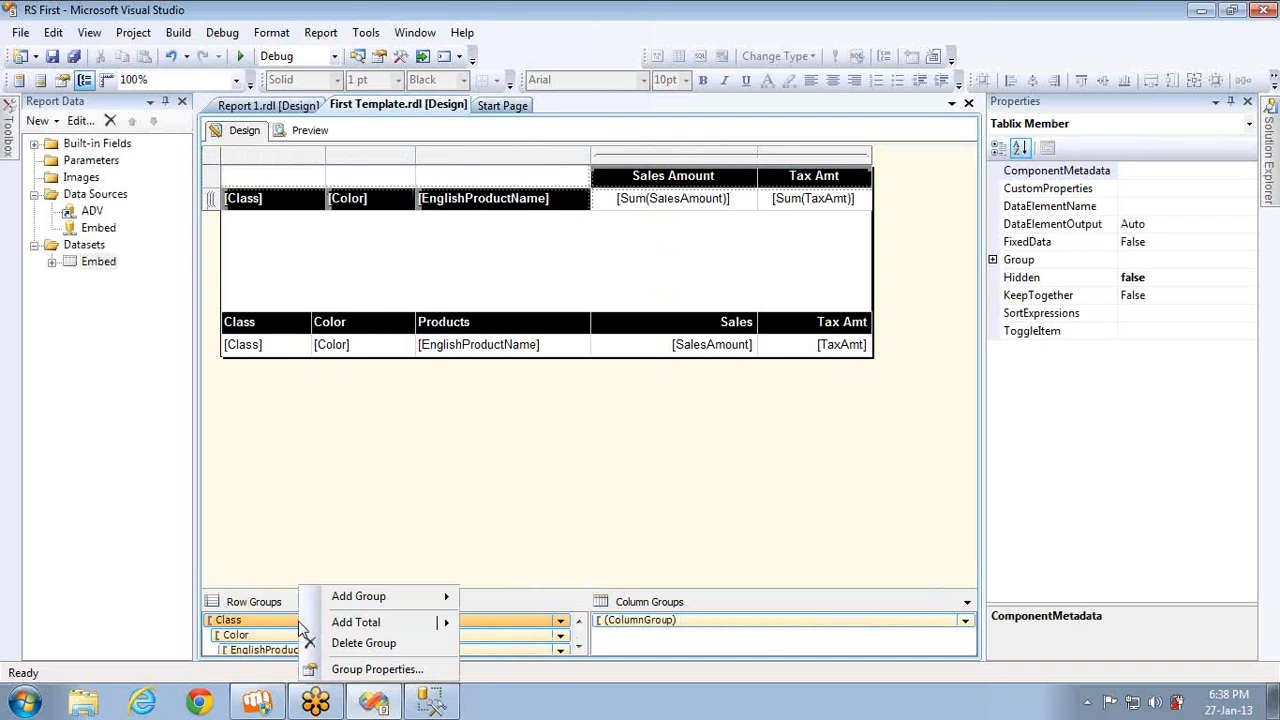
click(357, 668)
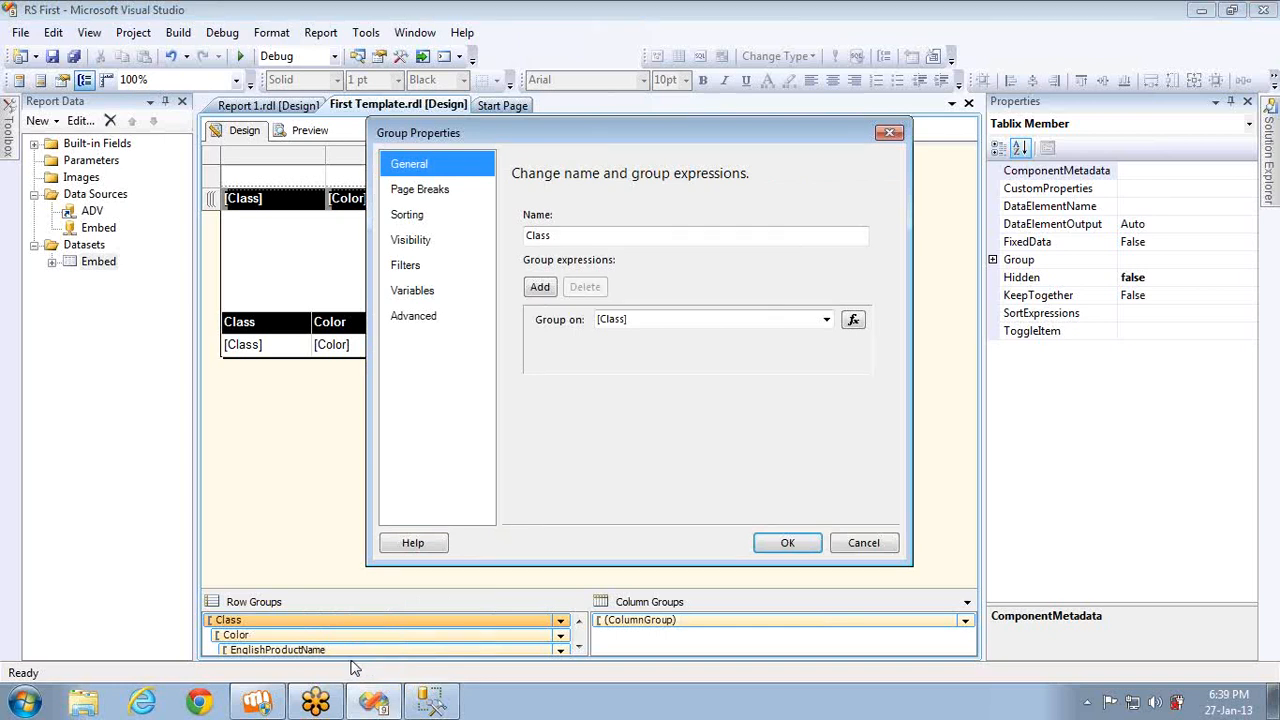
click(432, 240)
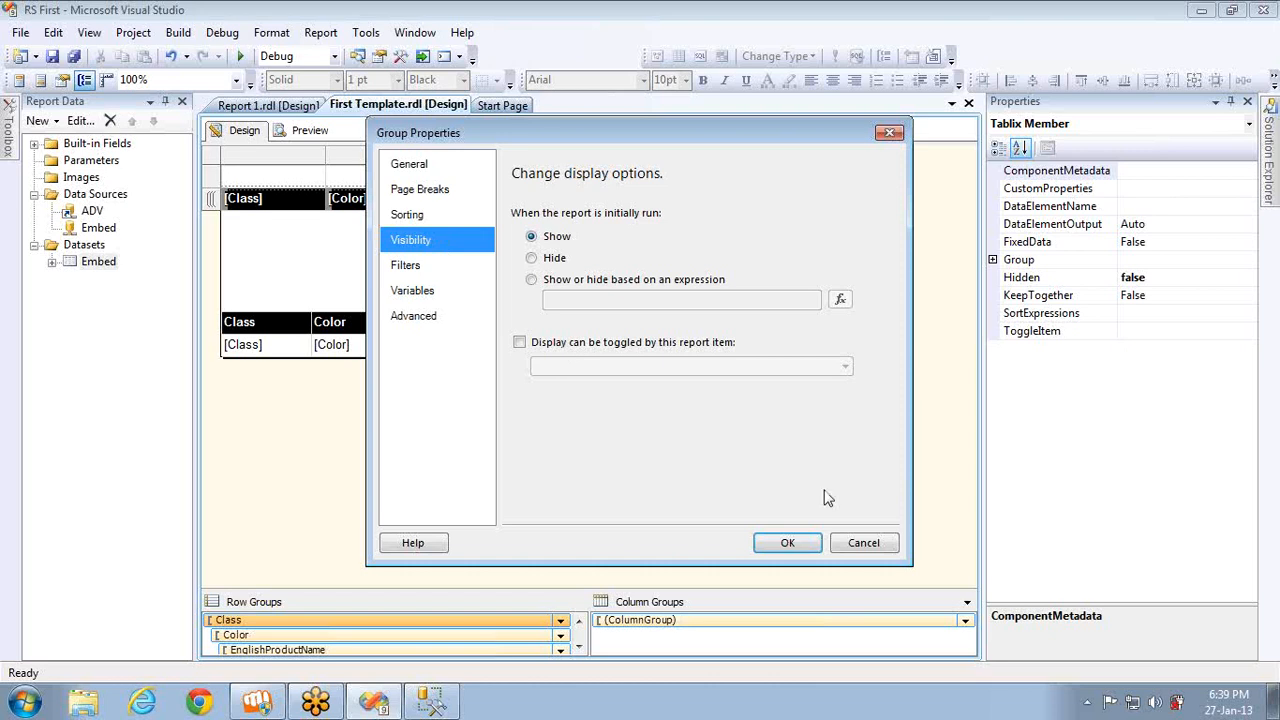
click(866, 543)
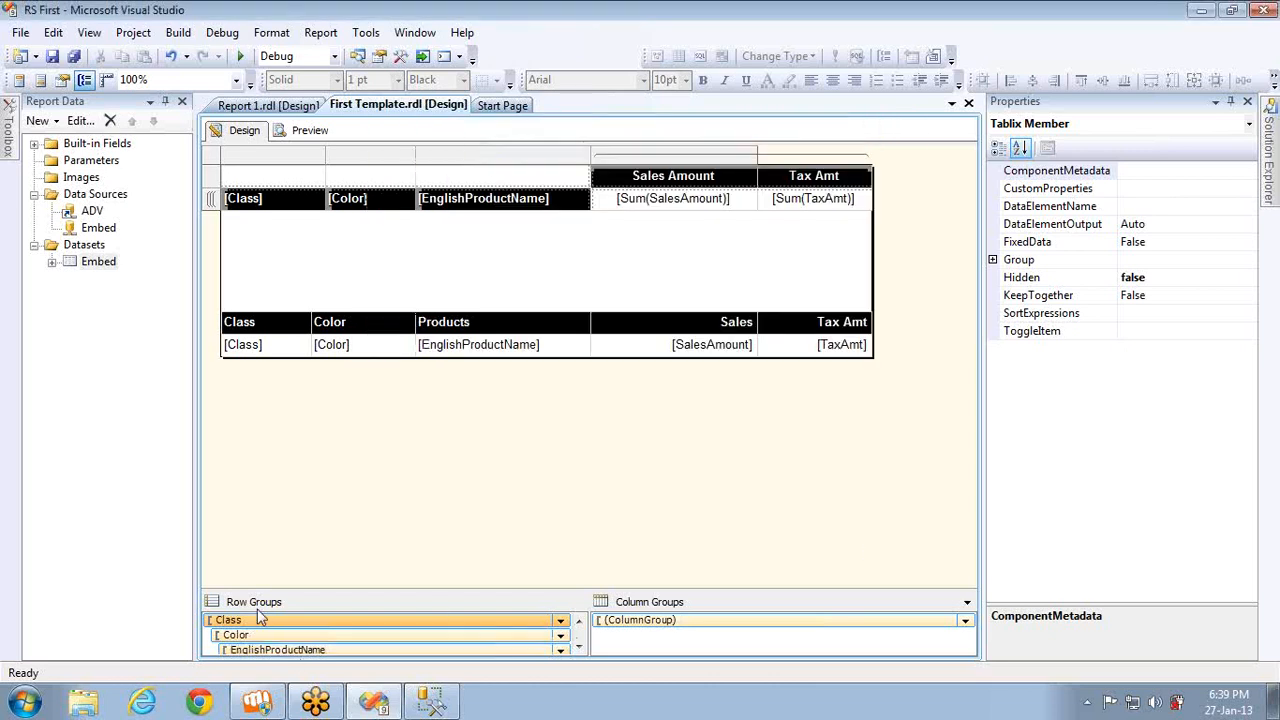
- Set the EnglishProductName row group to Hide when the report is initially run, and preview the report
click(298, 652)
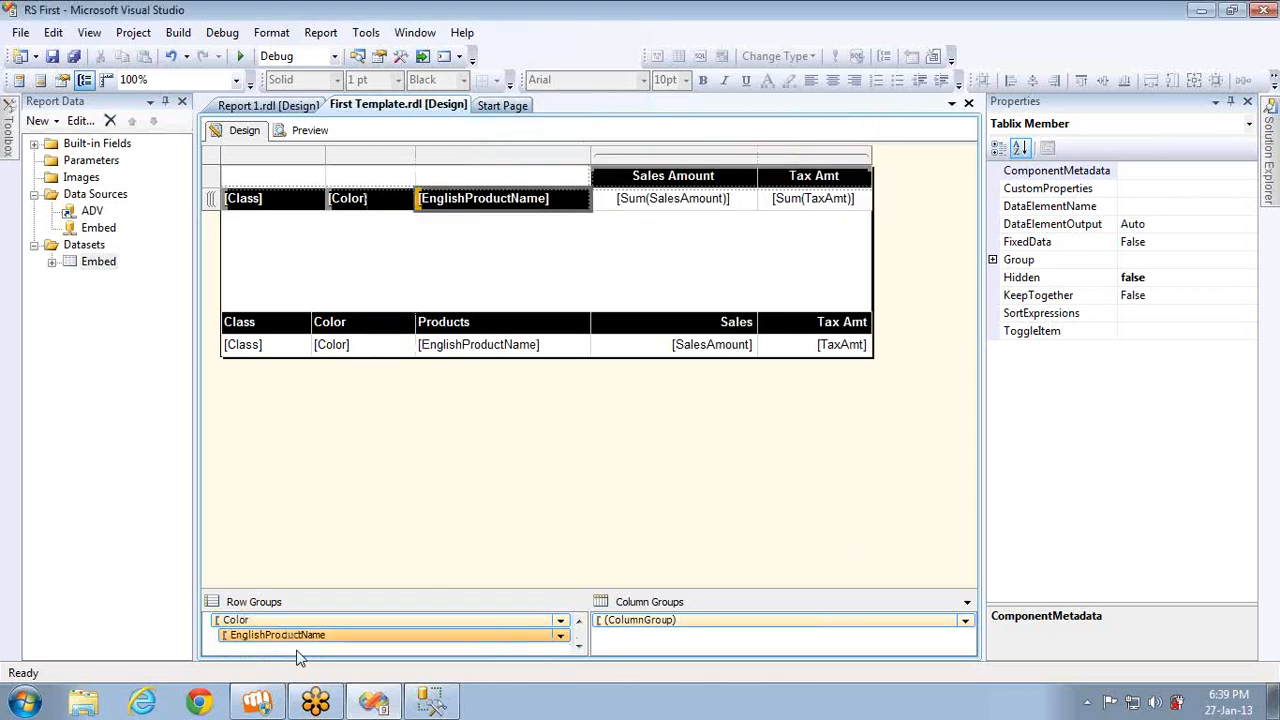
right_click(288, 637)
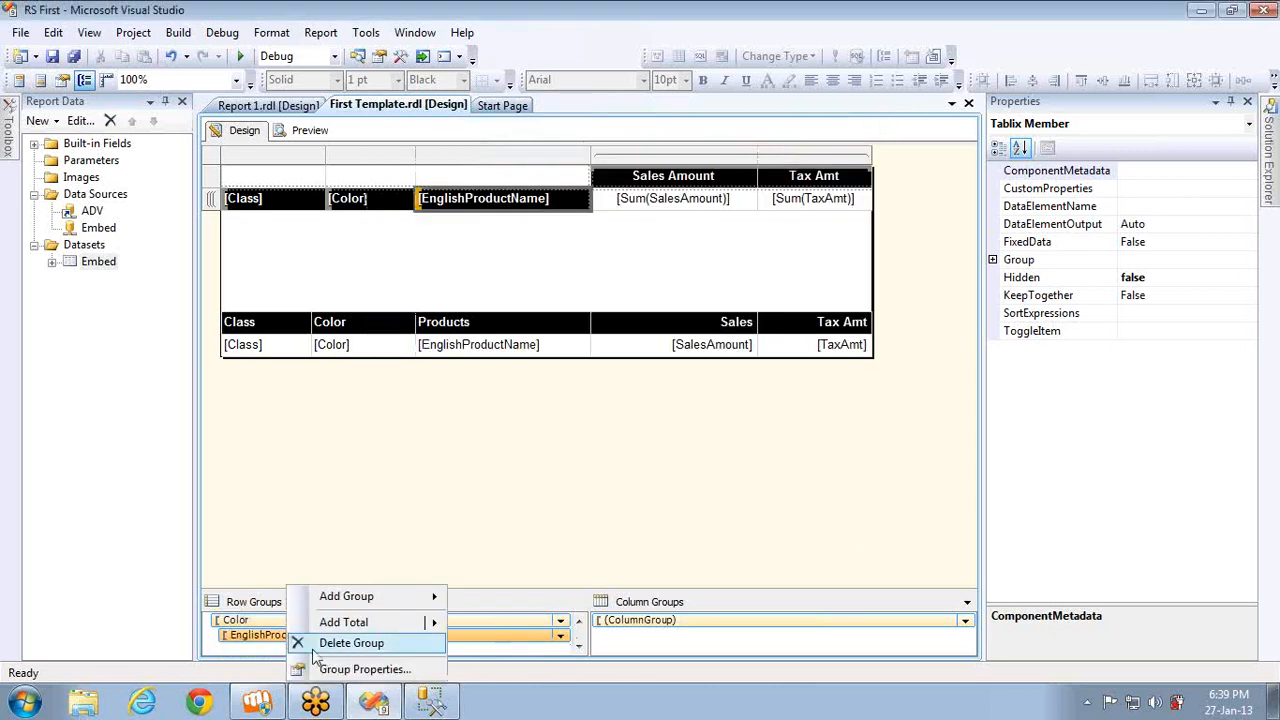
click(338, 670)
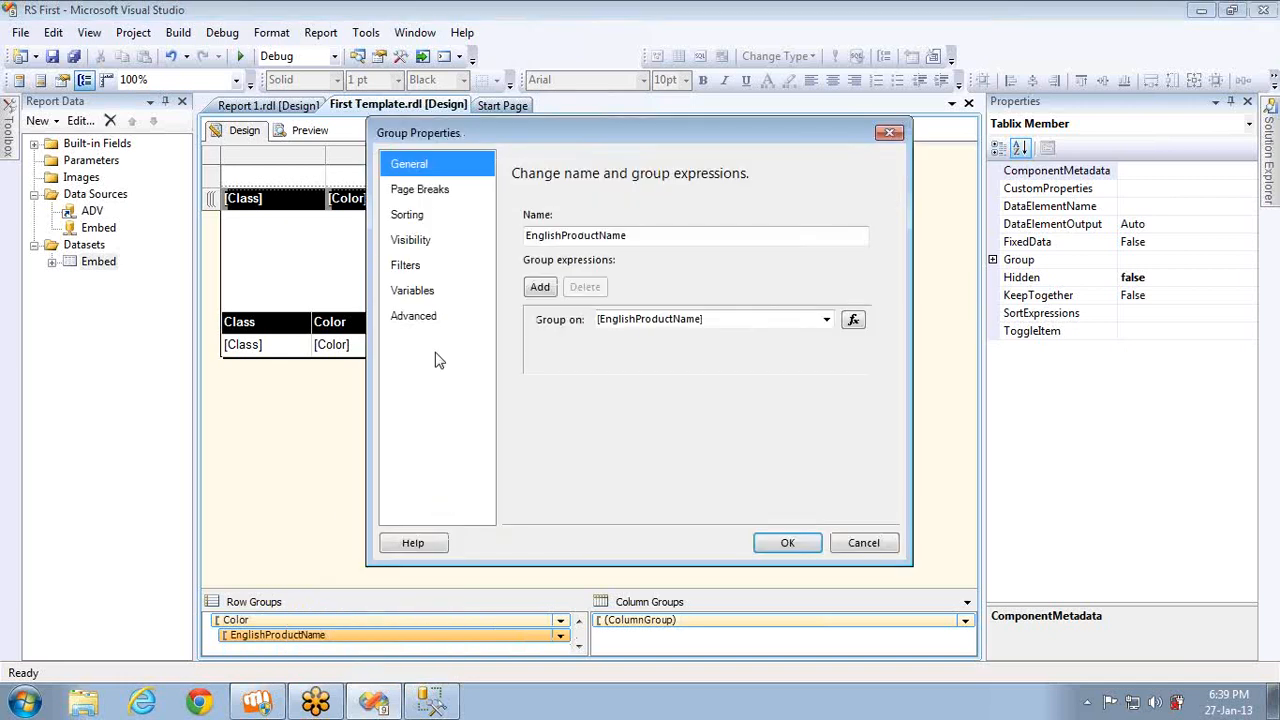
click(430, 244)
click(557, 262)
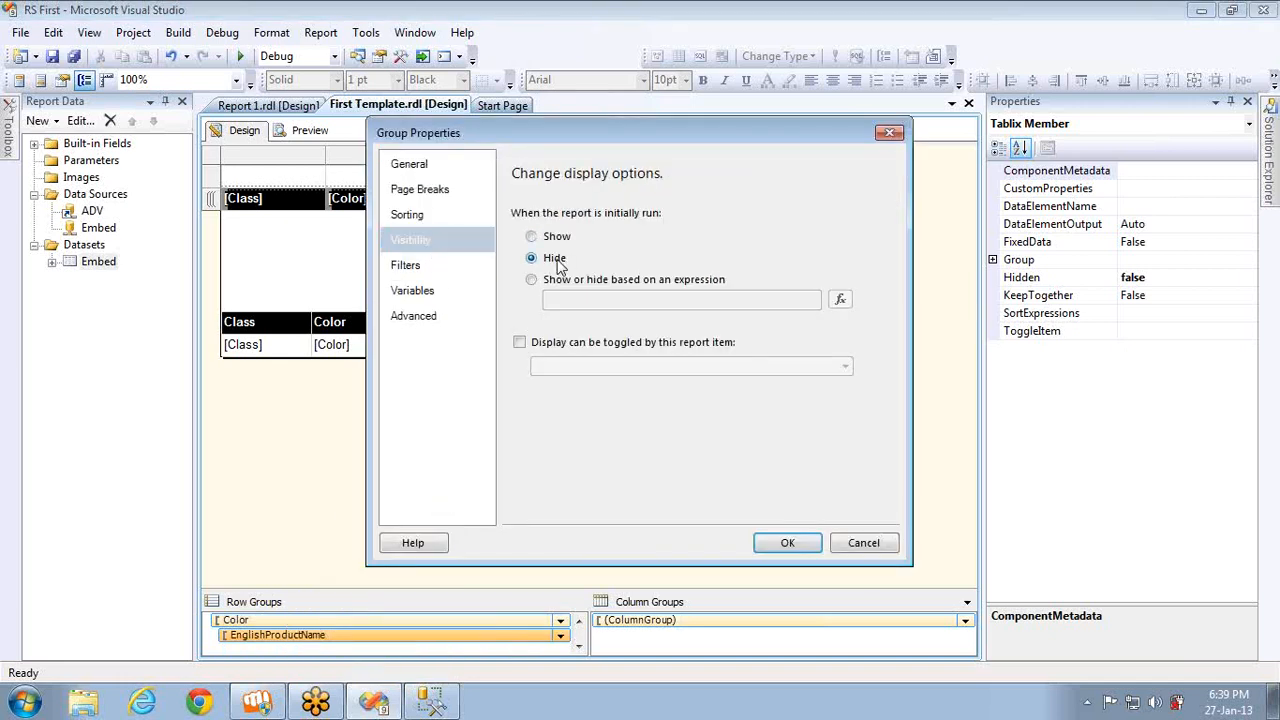
click(805, 543)
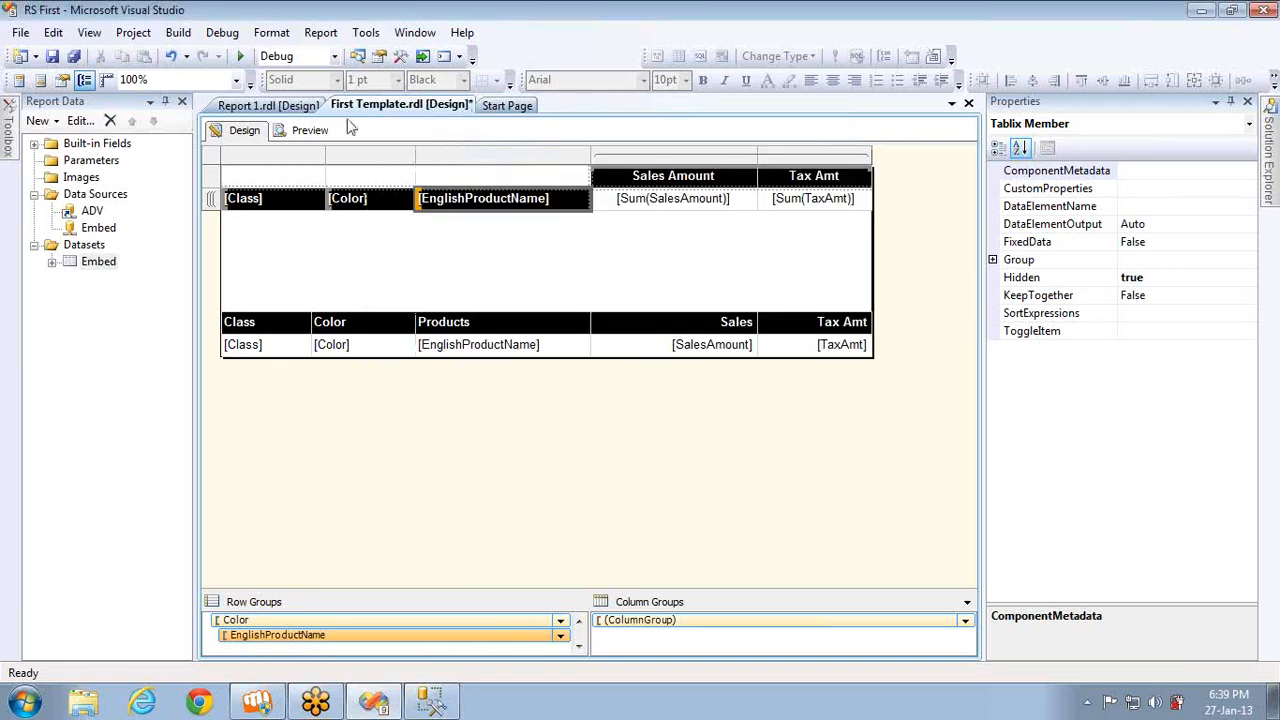
click(308, 131)
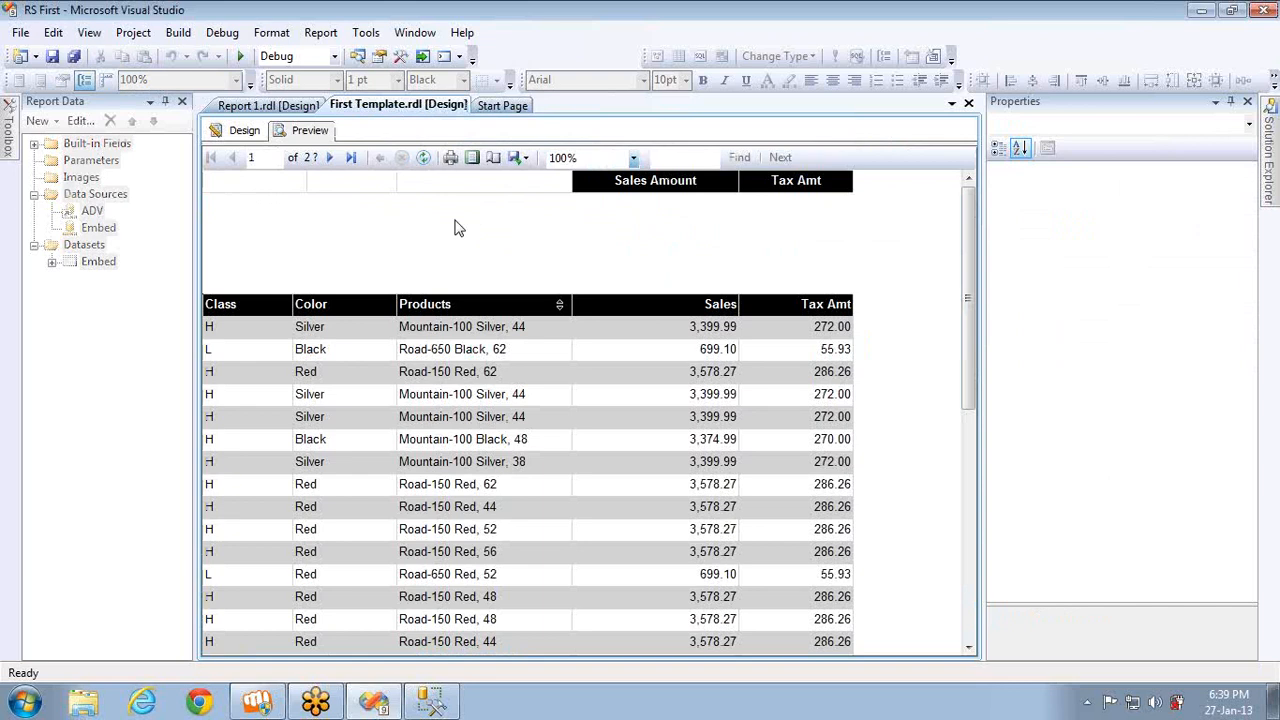
- Make the EnglishProductName row group's display toggleable by the report item Color1, keeping it initially hidden, and preview the report
click(241, 130)
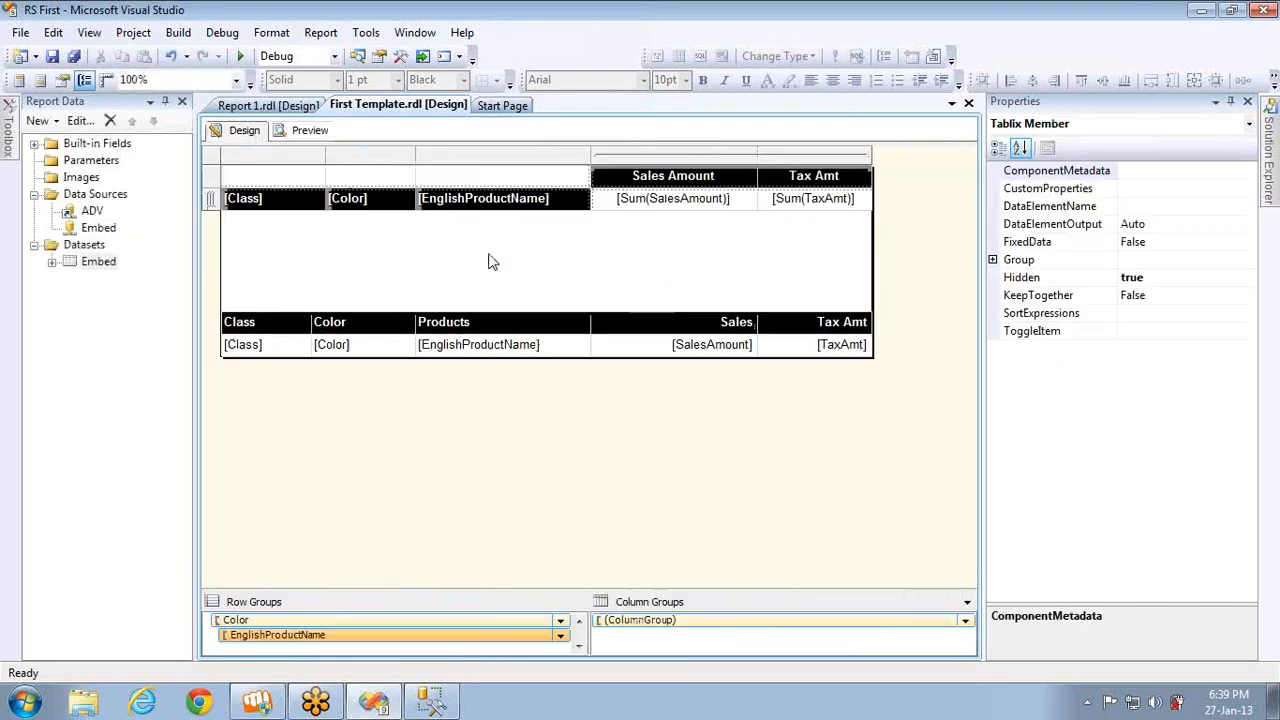
right_click(392, 645)
click(440, 670)
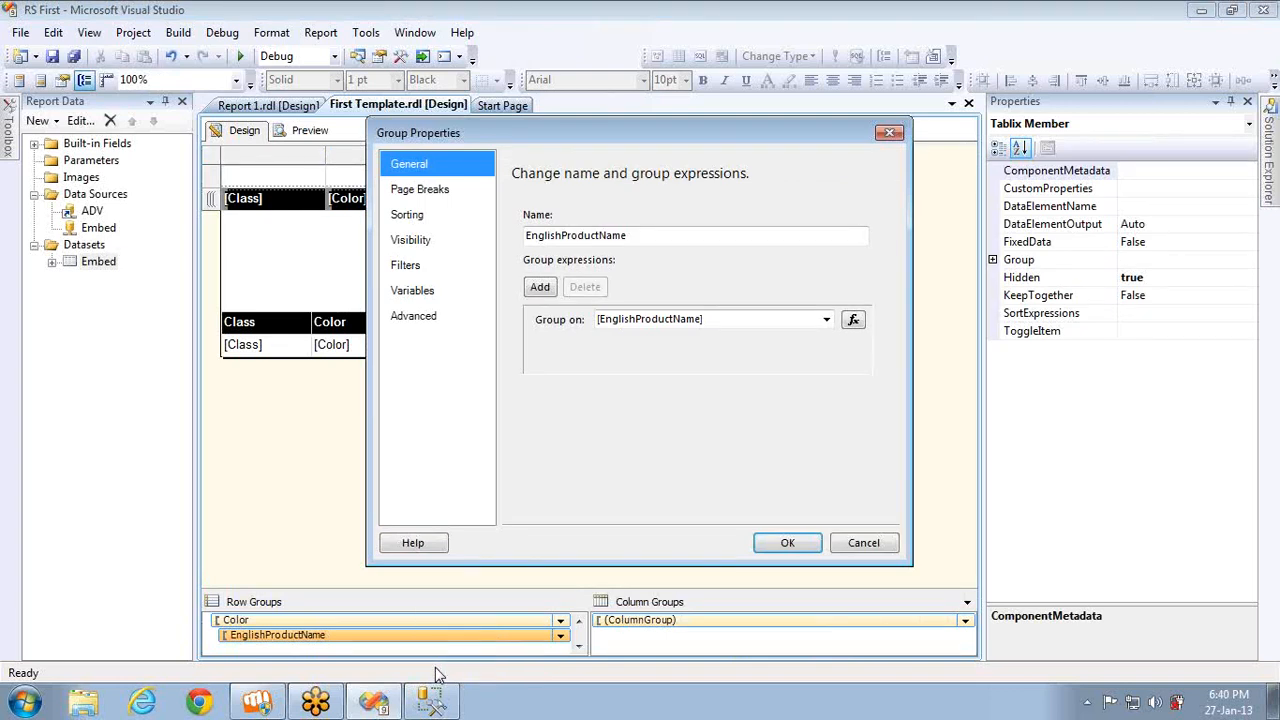
click(436, 246)
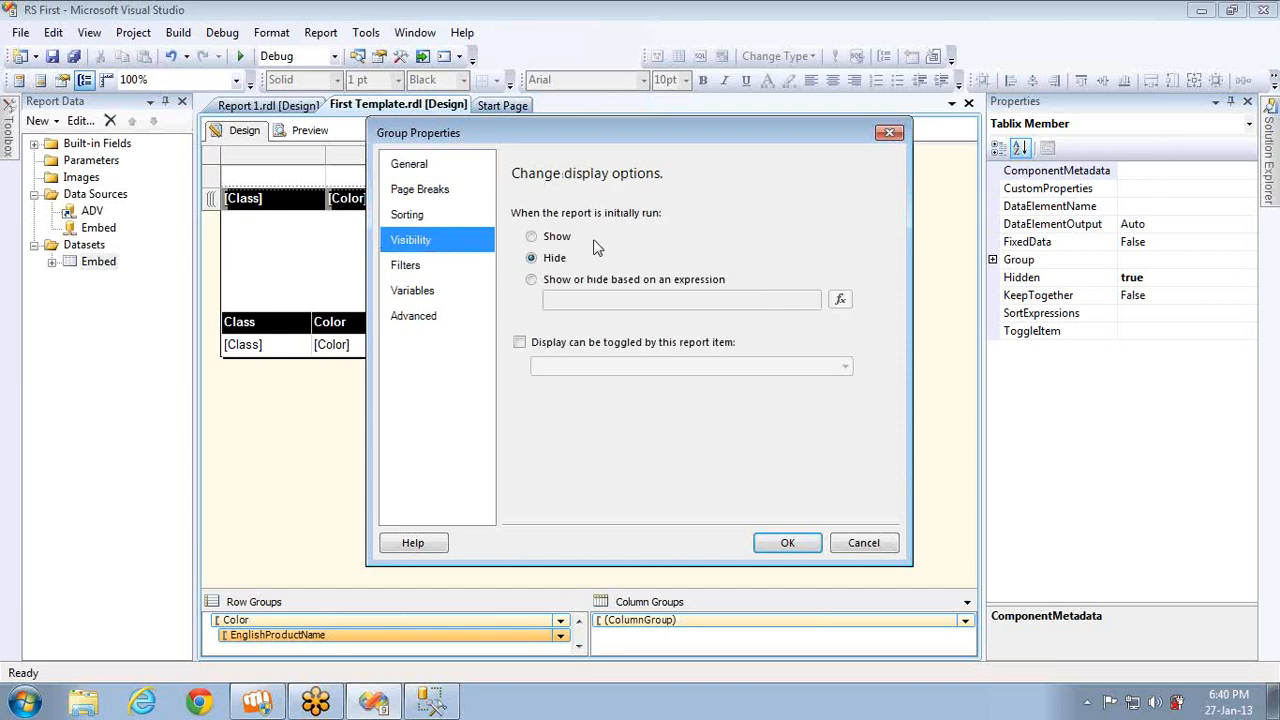
click(519, 342)
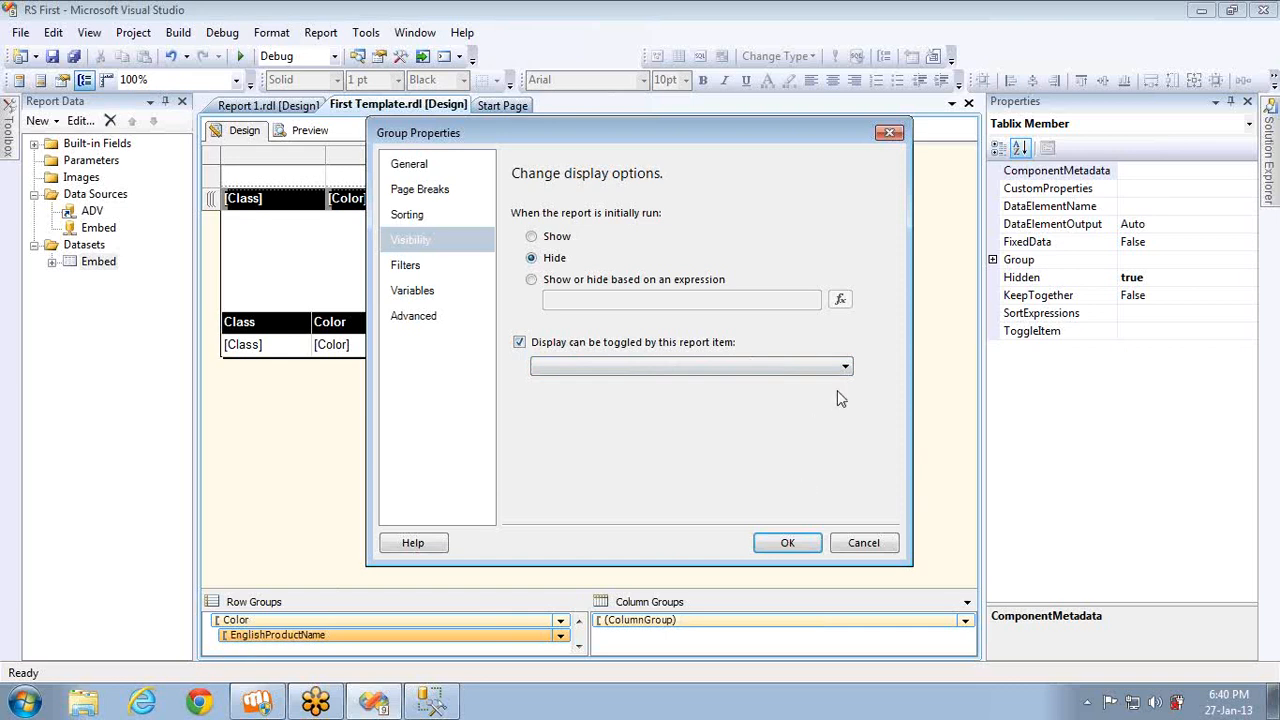
click(820, 366)
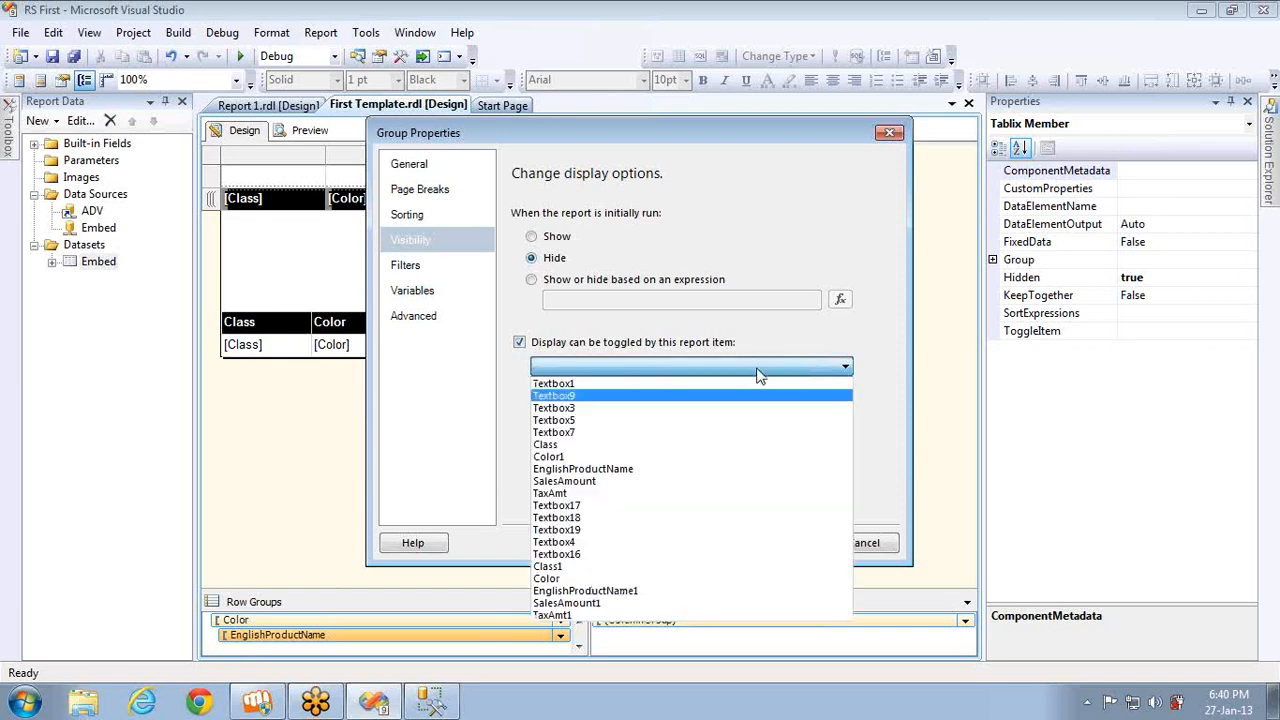
click(577, 458)
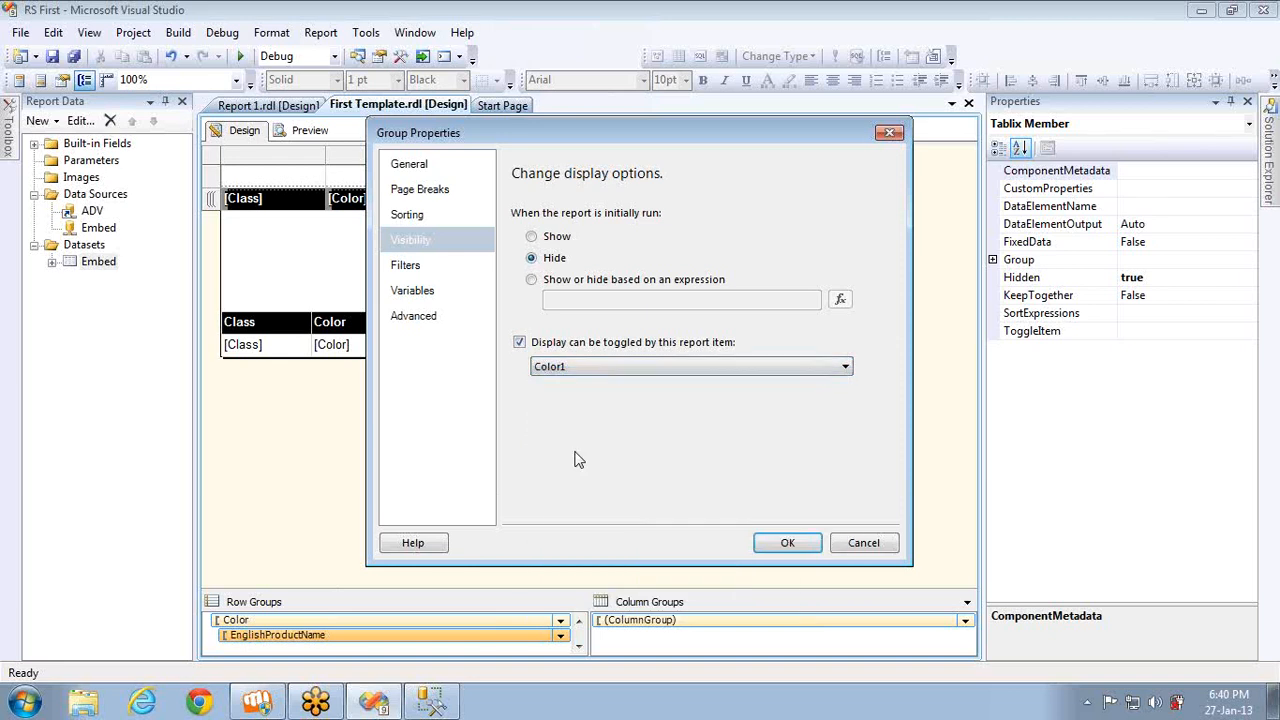
click(784, 543)
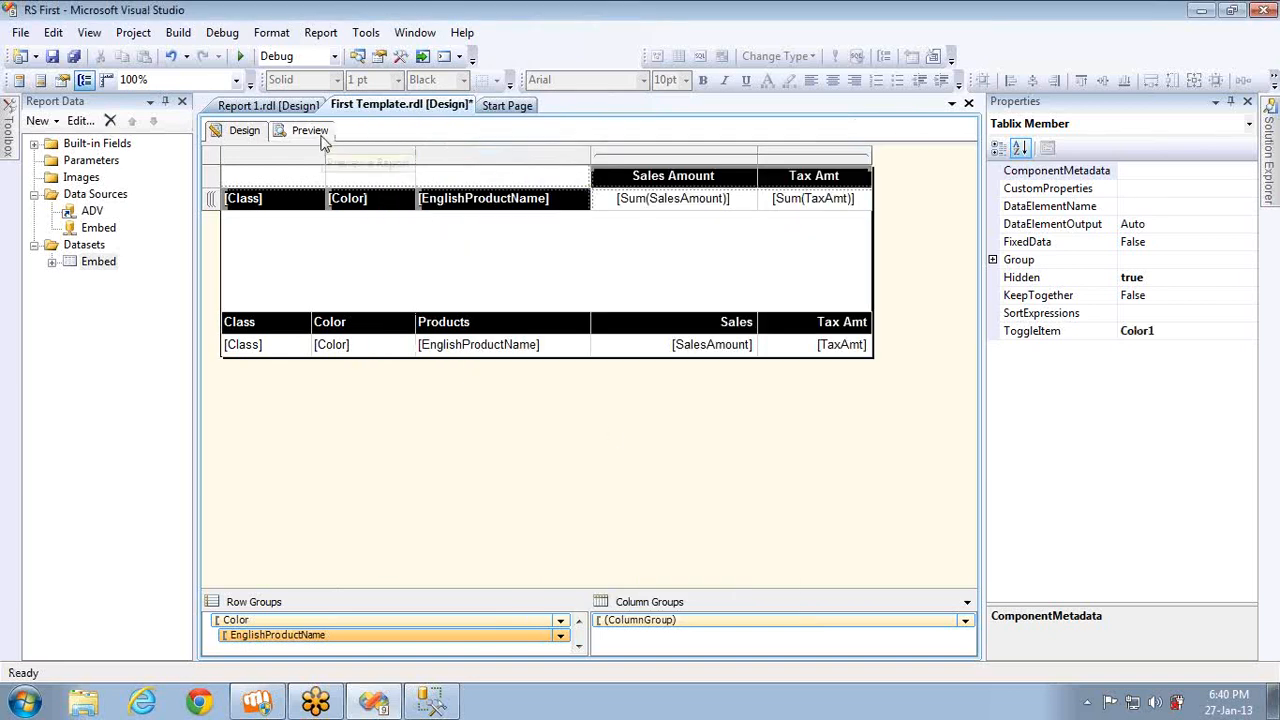
click(318, 136)
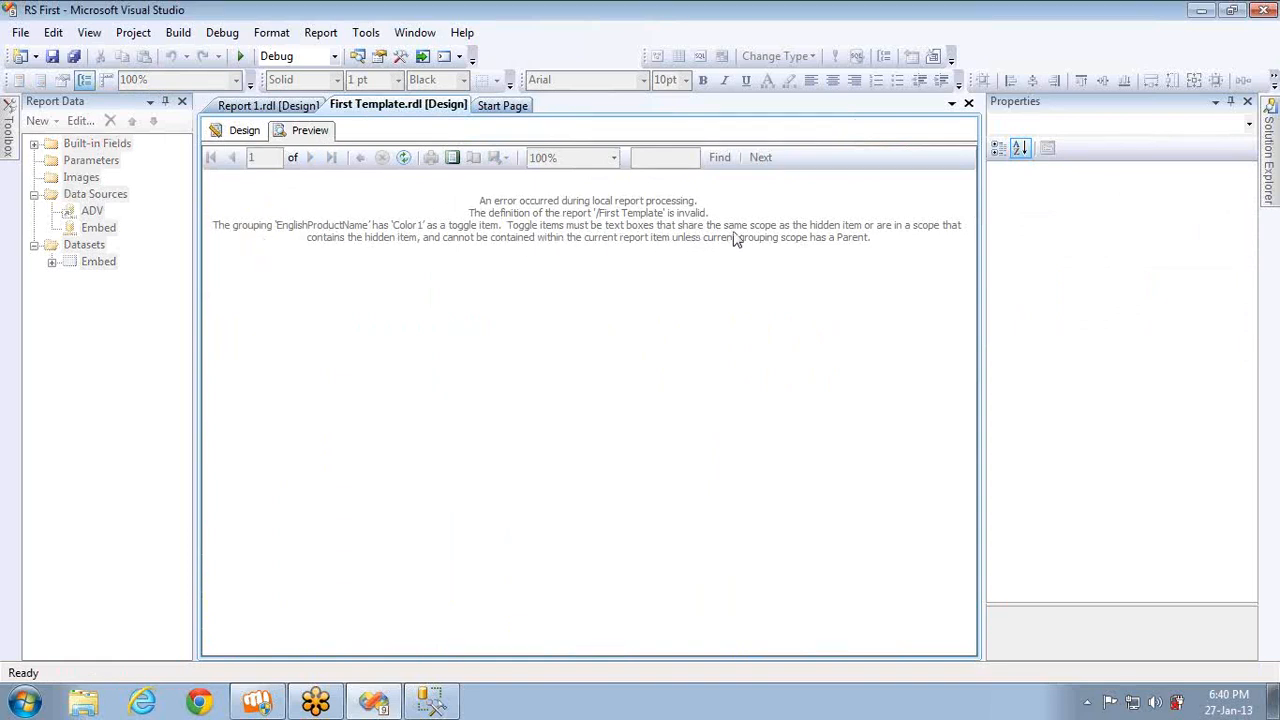
- Identify the text box name of the matrix's [Color] cell, change the EnglishProductName group's toggle item to Color, and preview the report
click(244, 130)
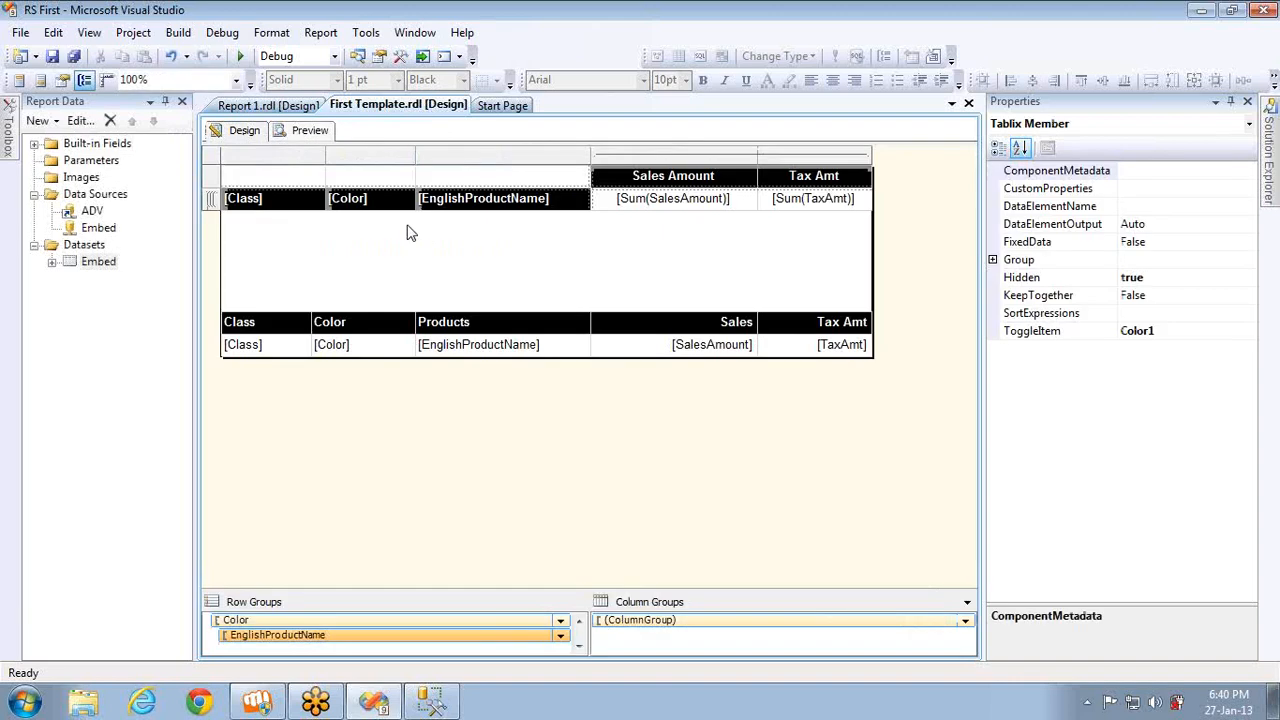
click(396, 203)
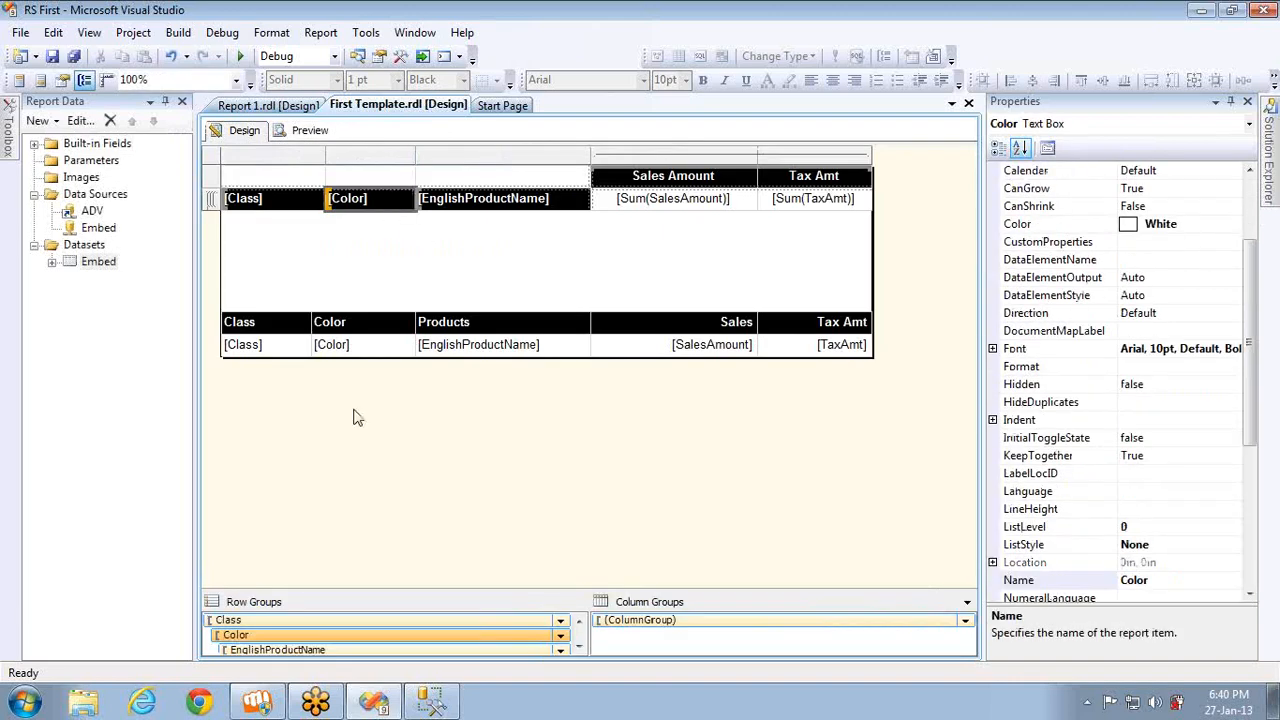
right_click(370, 651)
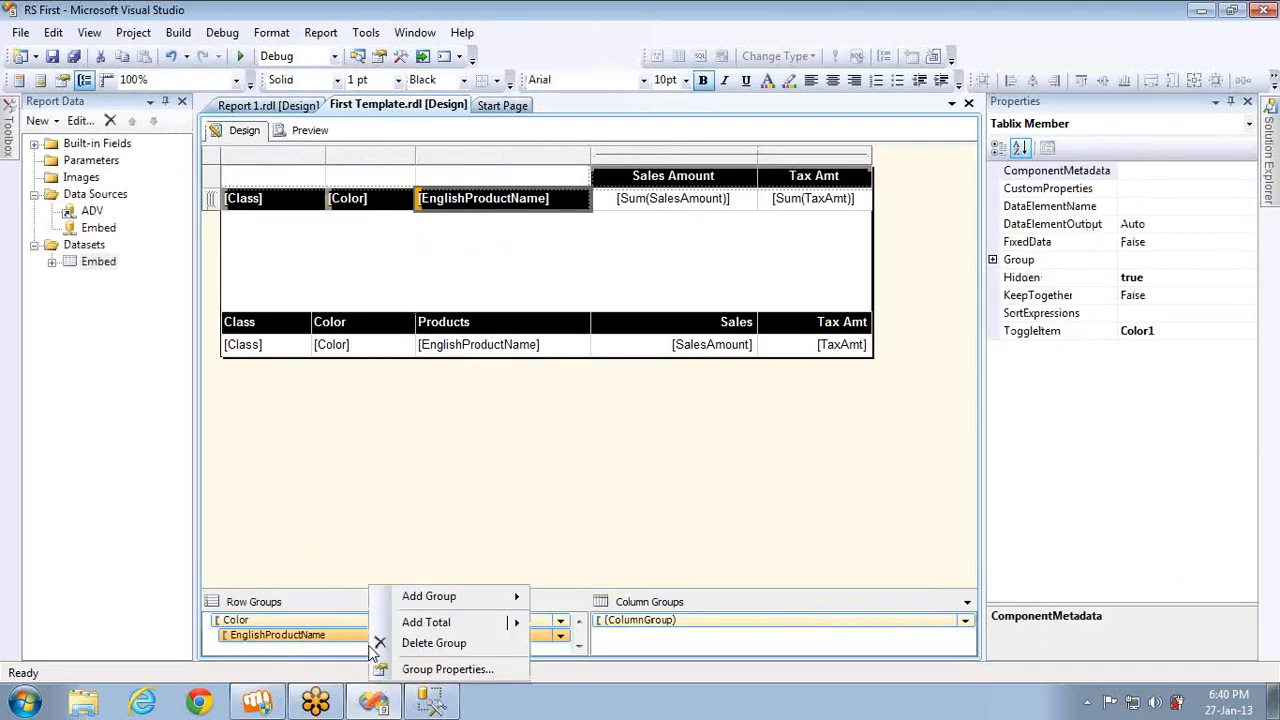
click(410, 672)
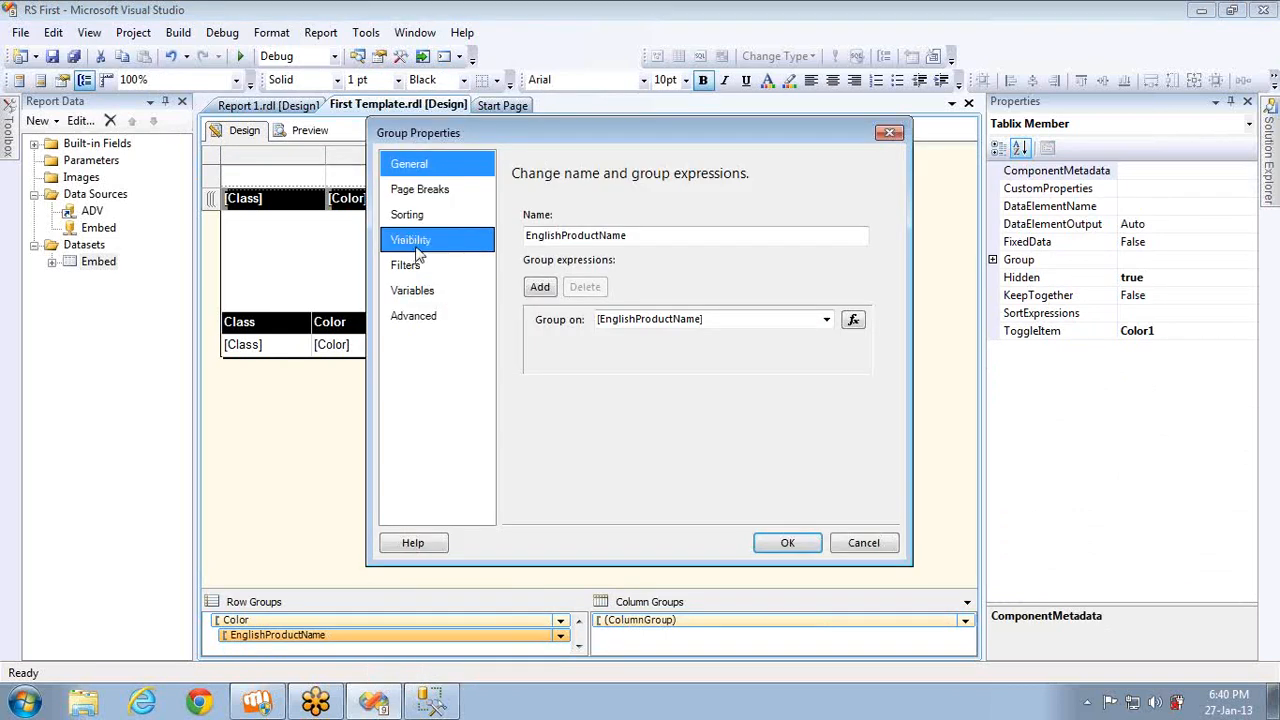
click(412, 242)
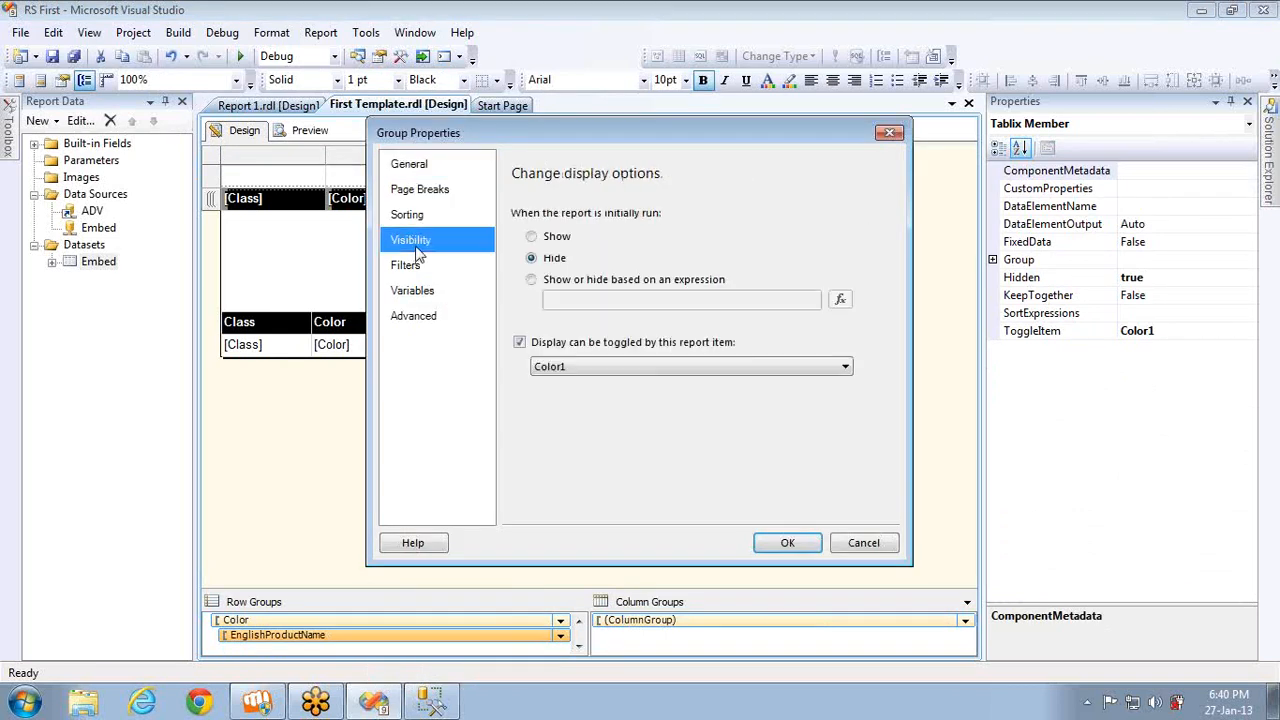
click(567, 366)
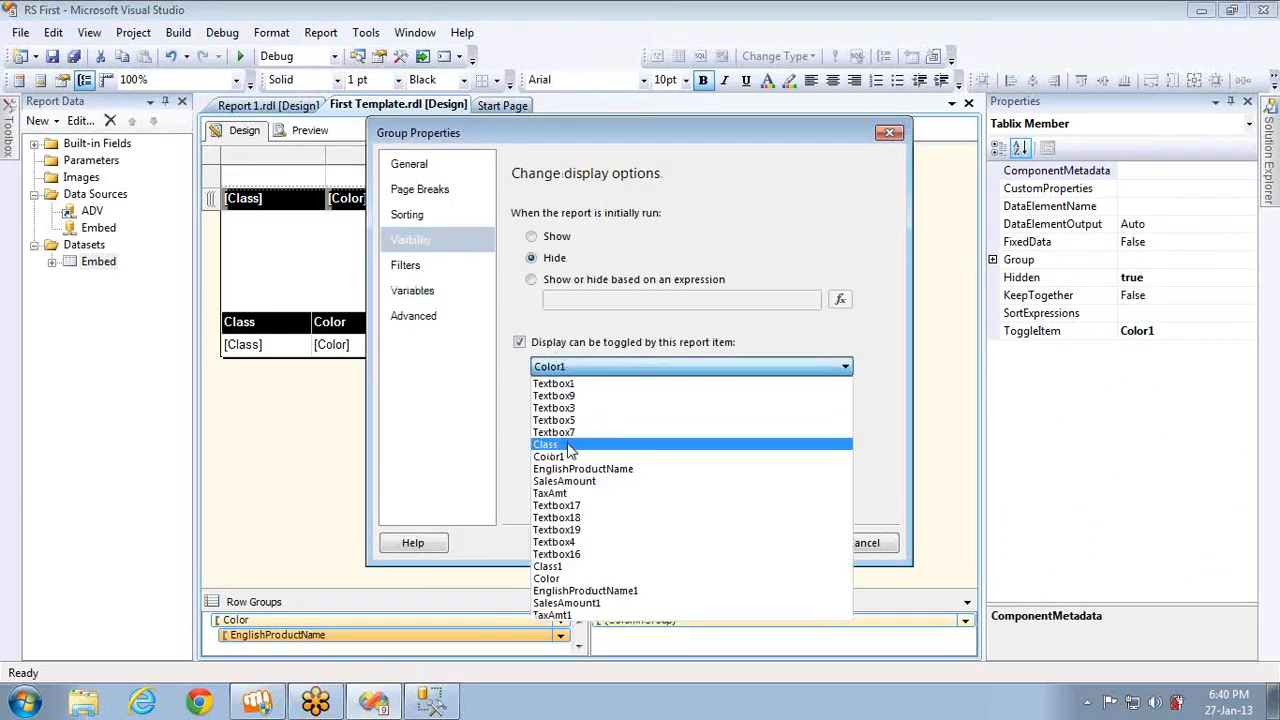
click(565, 579)
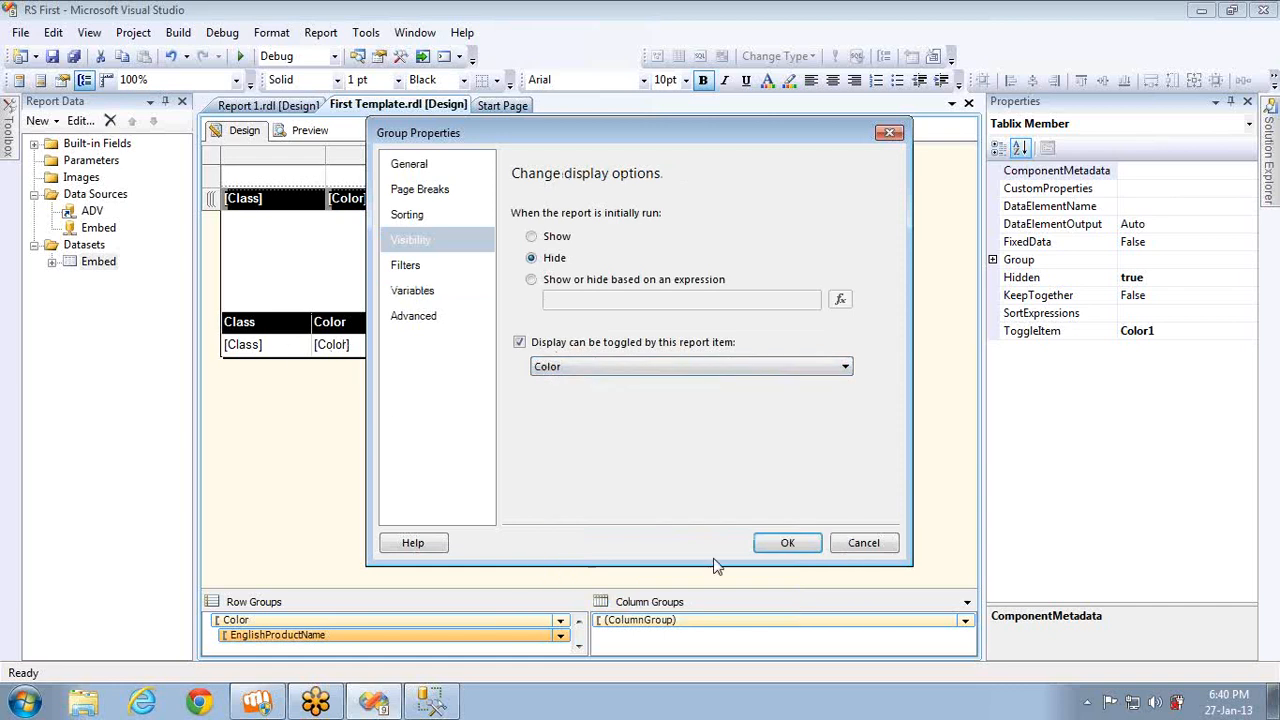
click(770, 546)
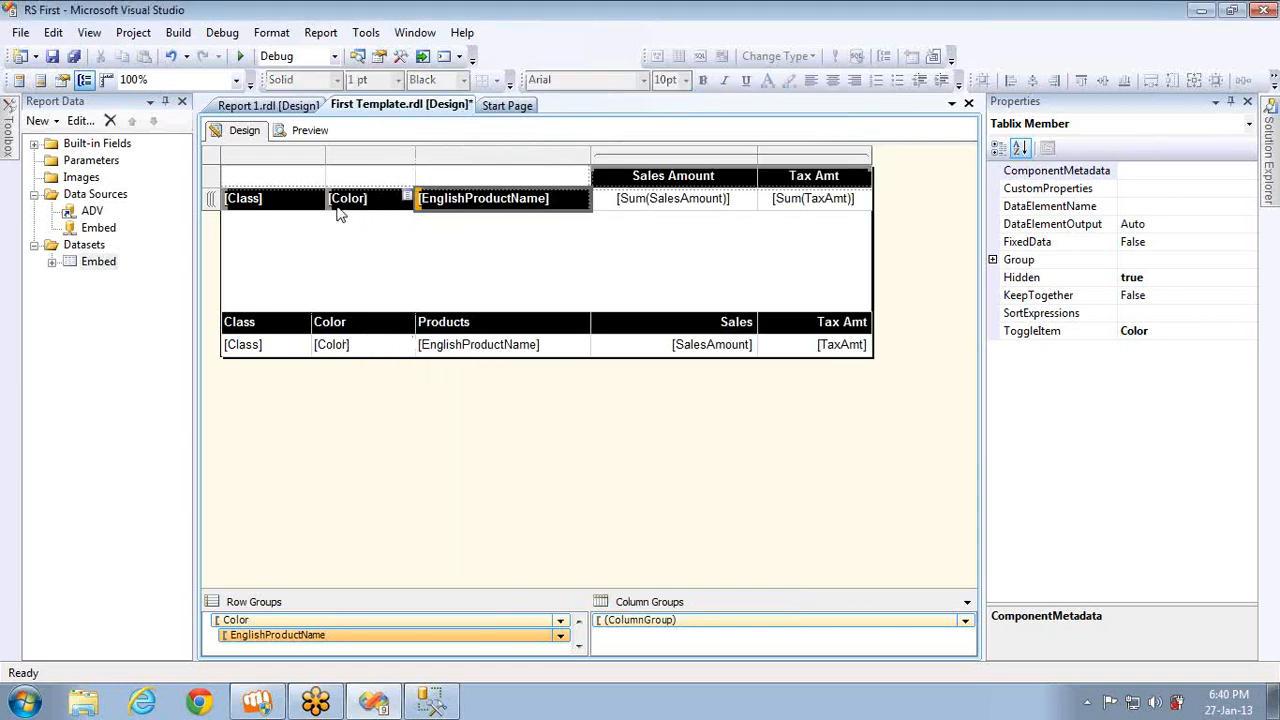
click(307, 132)
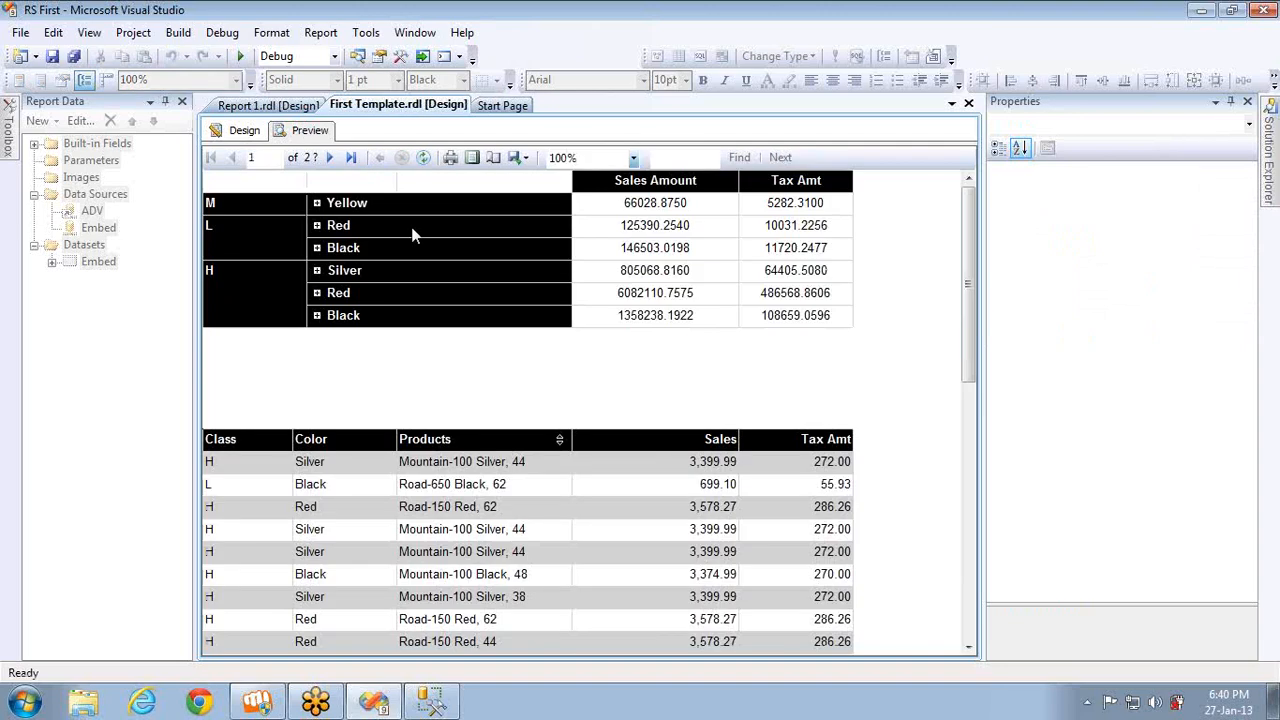
- Expand and collapse the Yellow color row under class M repeatedly to examine its product rows and amounts
click(317, 204)
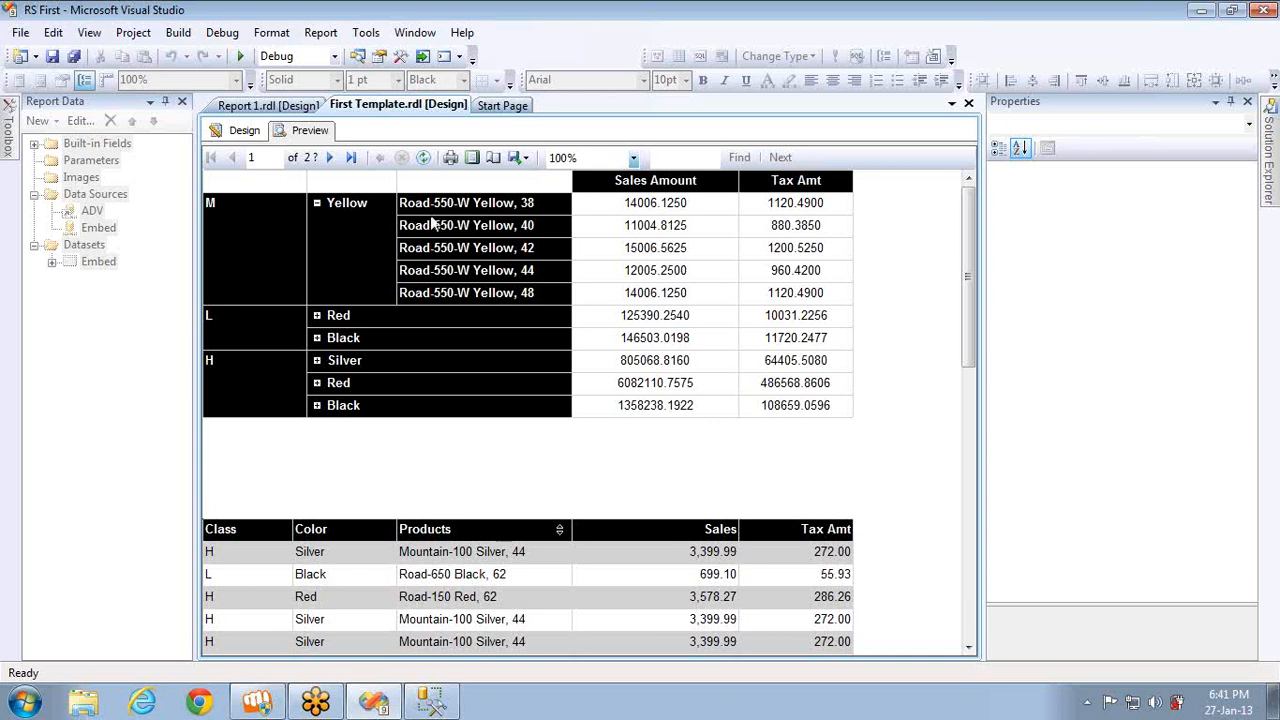
click(317, 204)
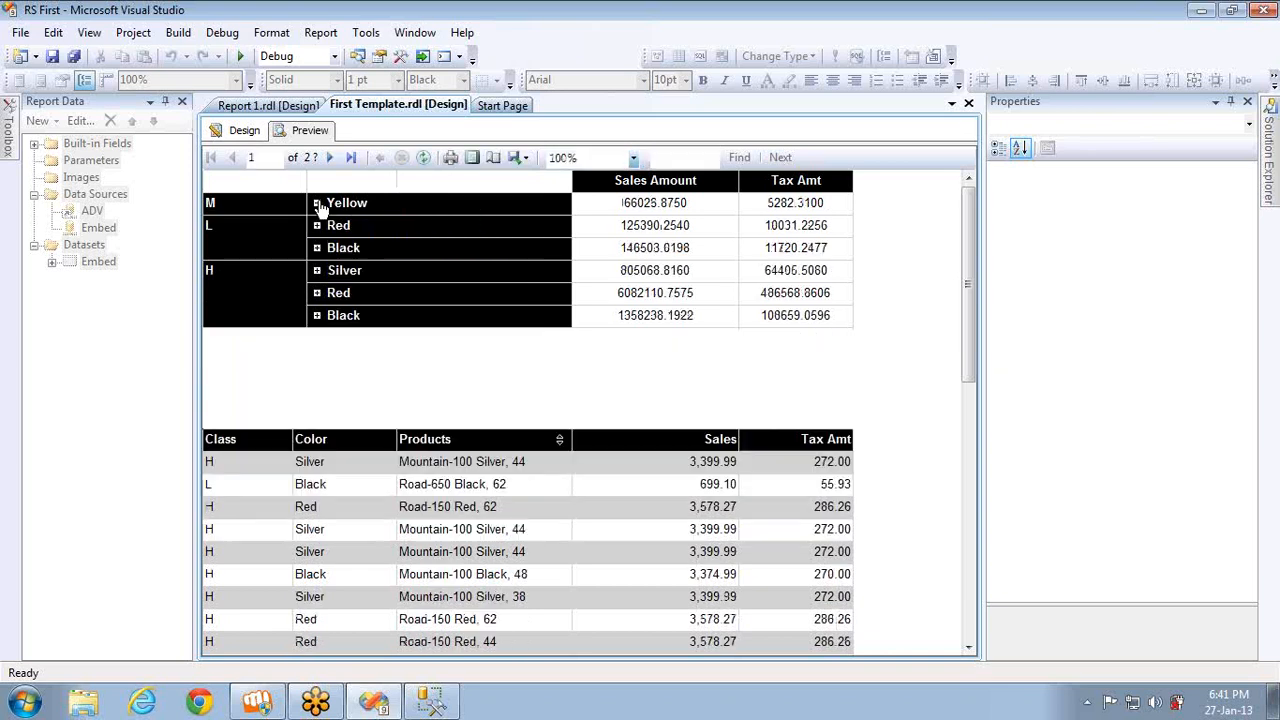
click(317, 203)
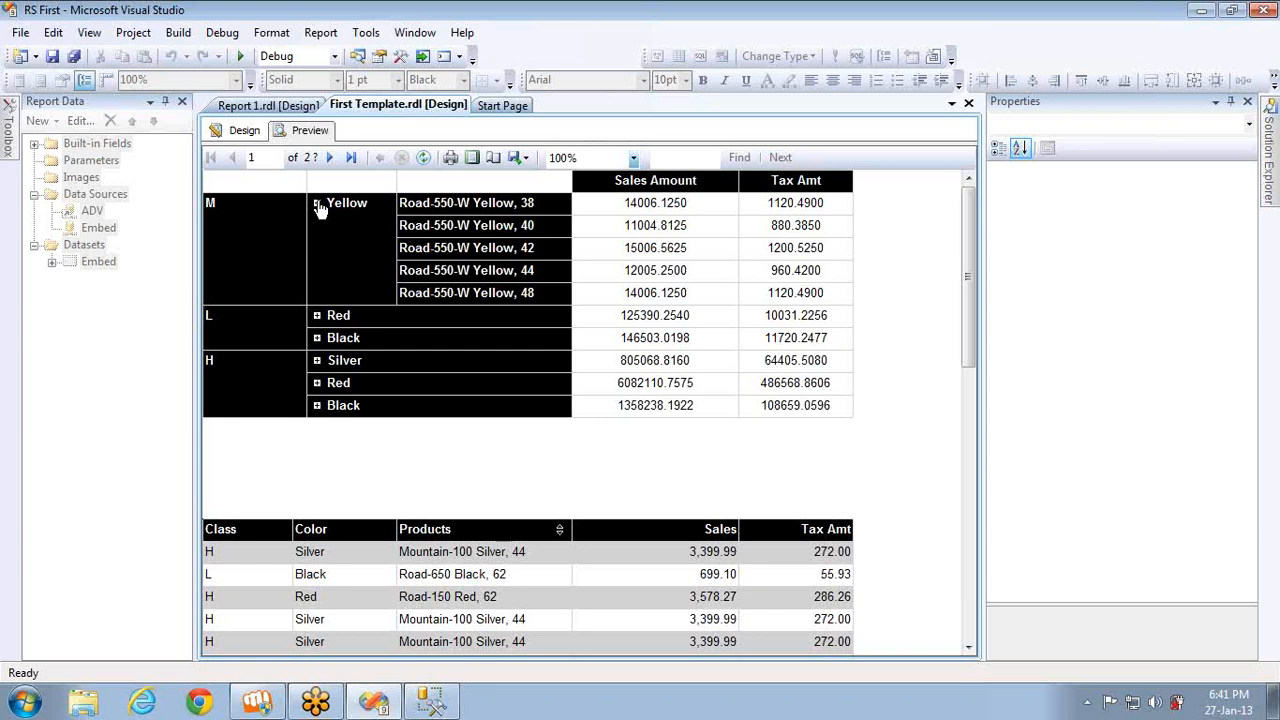
click(317, 204)
click(317, 204)
click(317, 204)
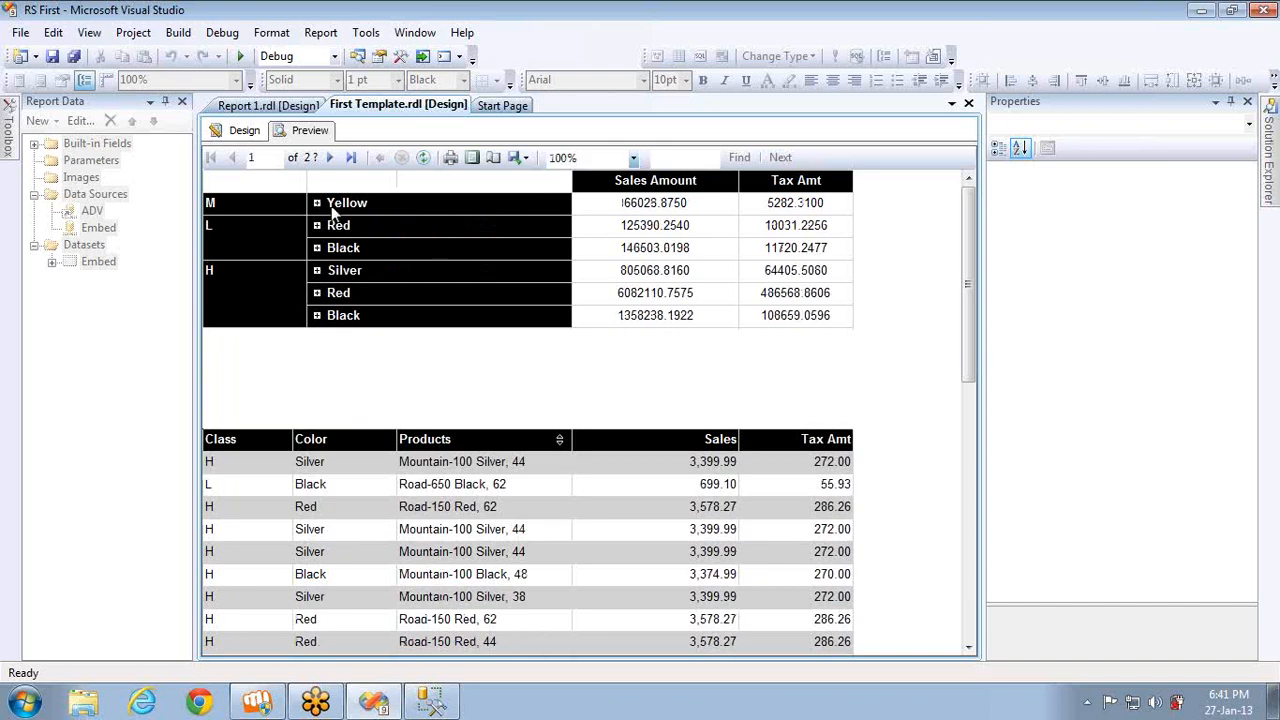
click(317, 203)
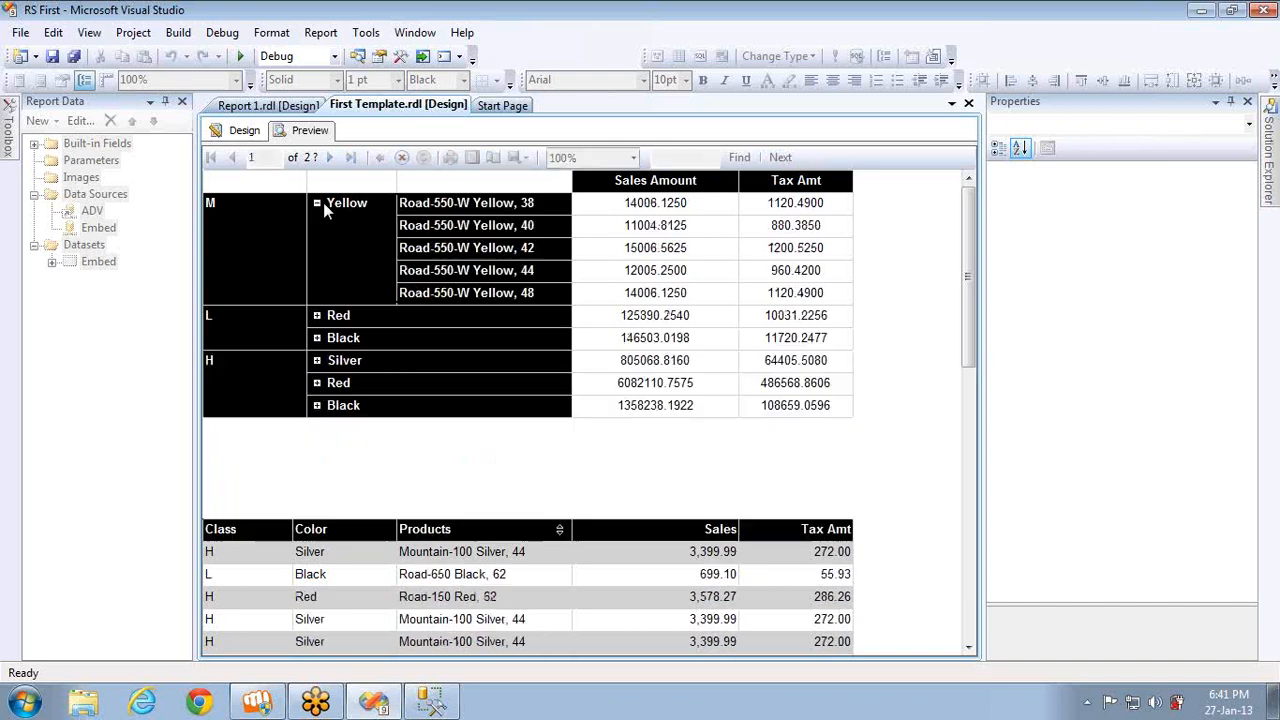
- Set the Color row group to Hide initially with its display toggled by Class, and check the report in preview
click(244, 131)
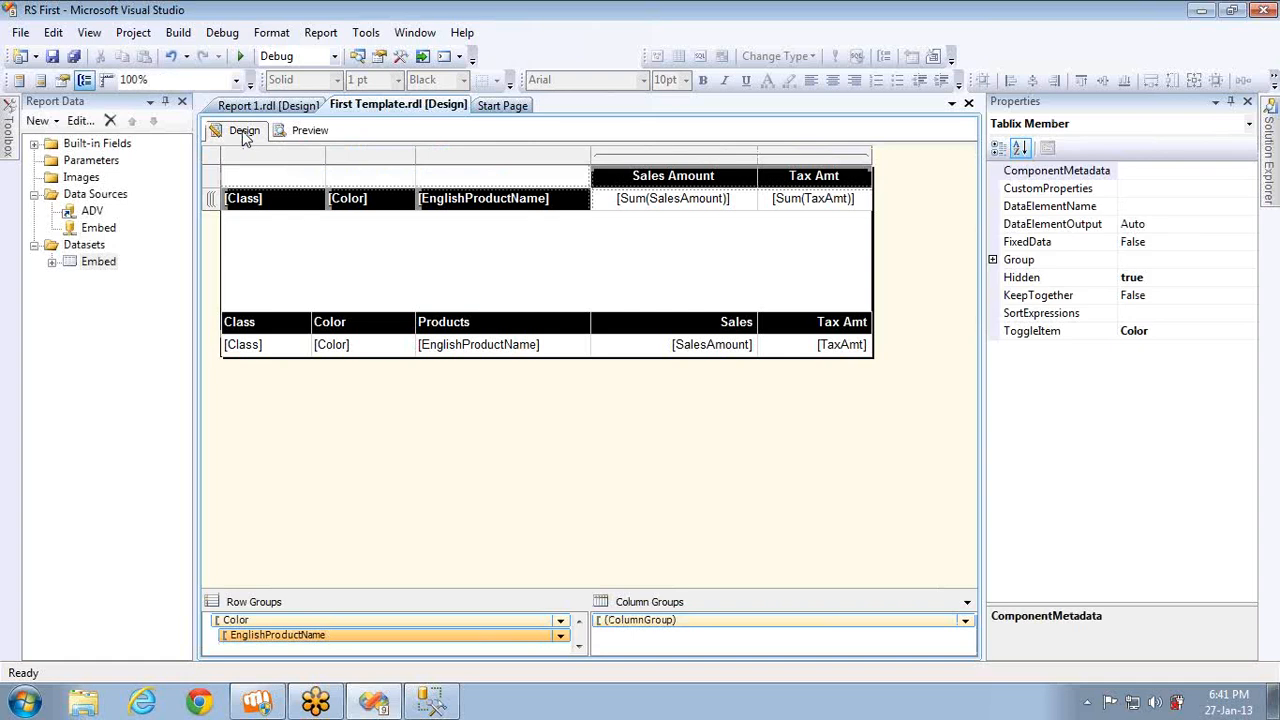
click(327, 622)
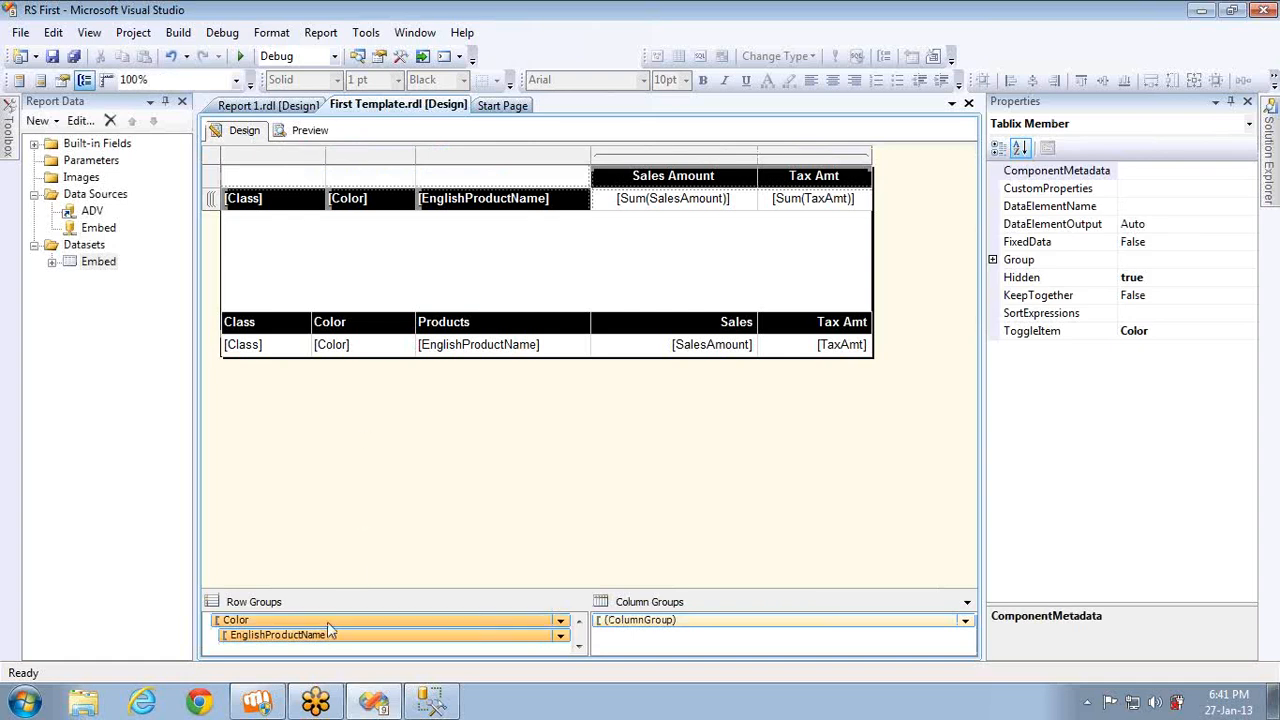
right_click(330, 628)
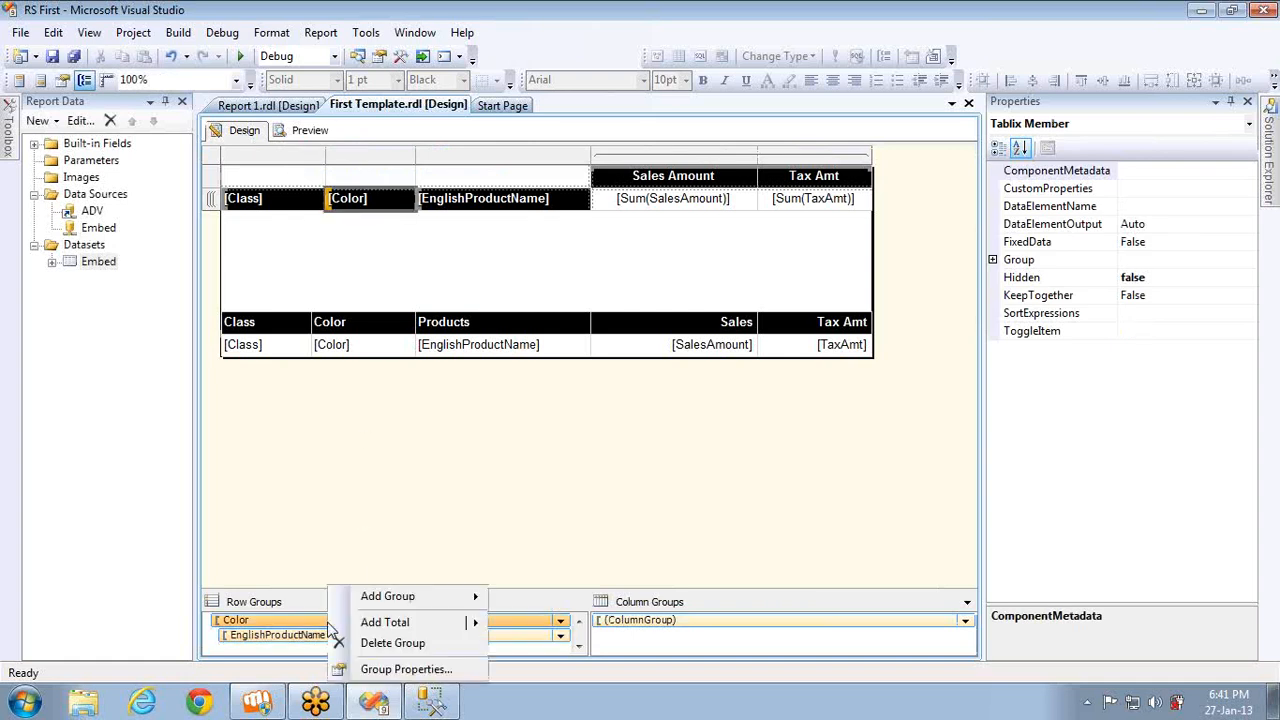
click(390, 672)
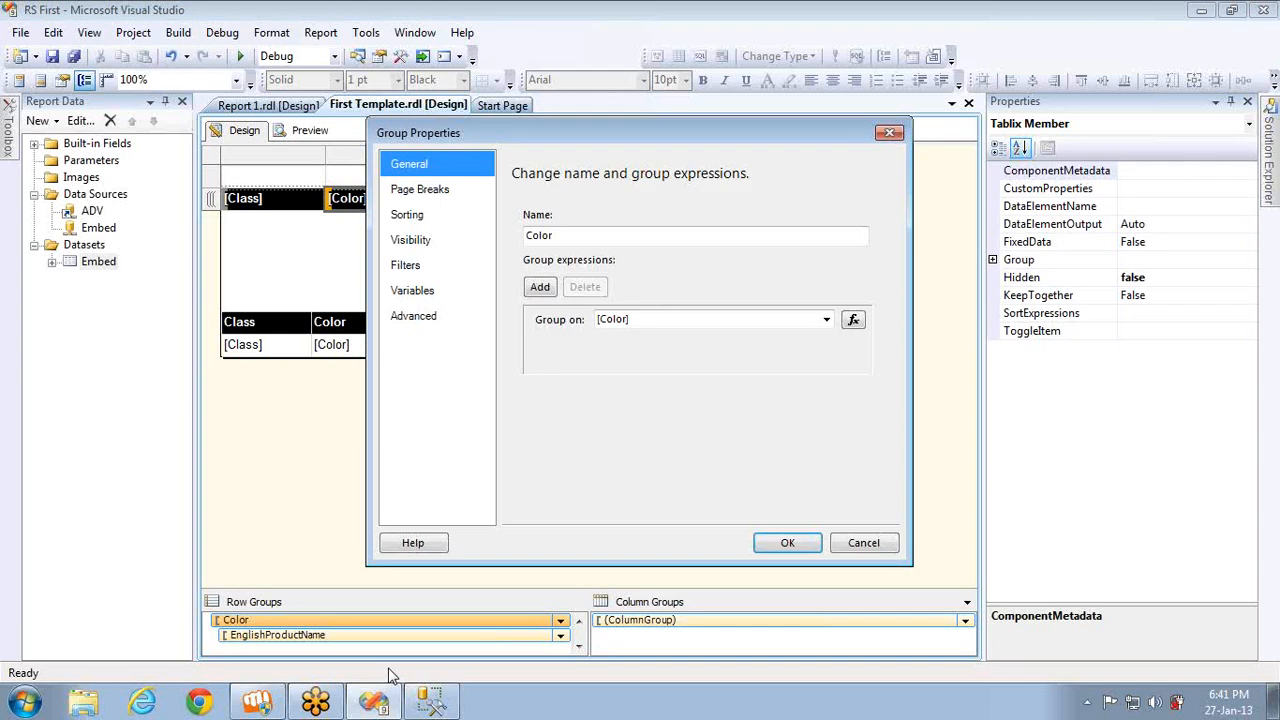
click(436, 244)
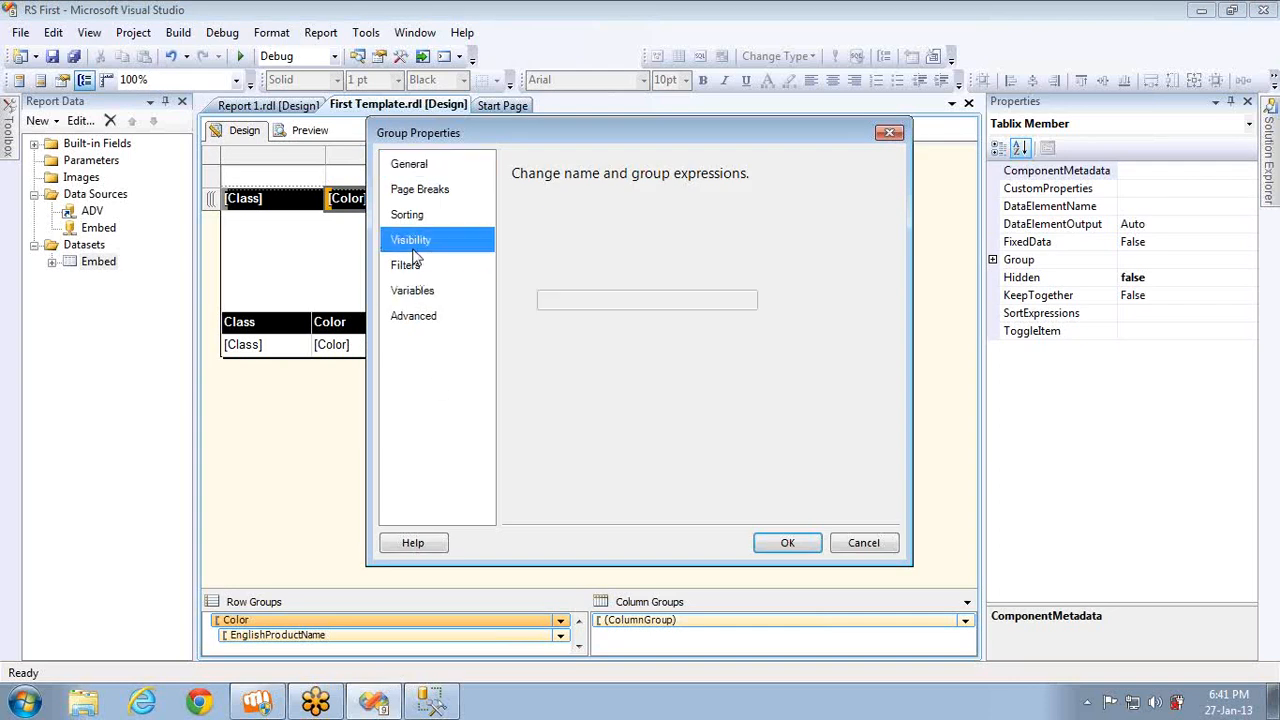
click(531, 258)
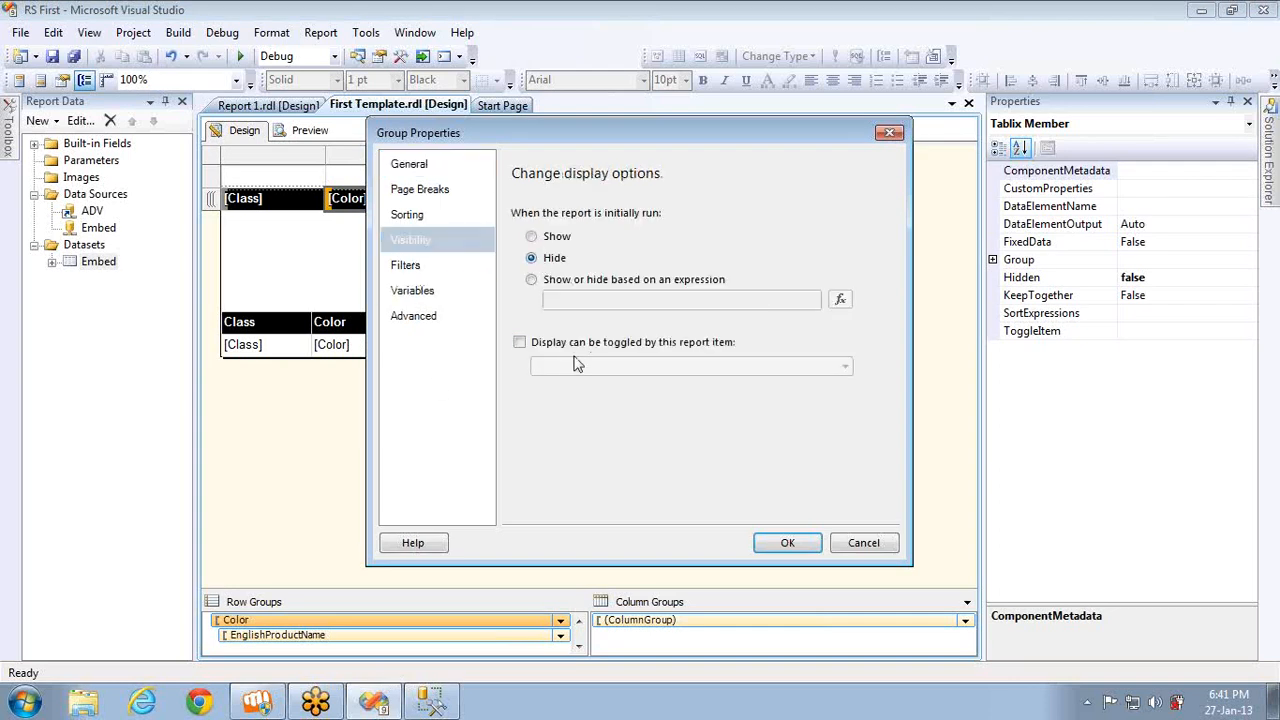
click(565, 344)
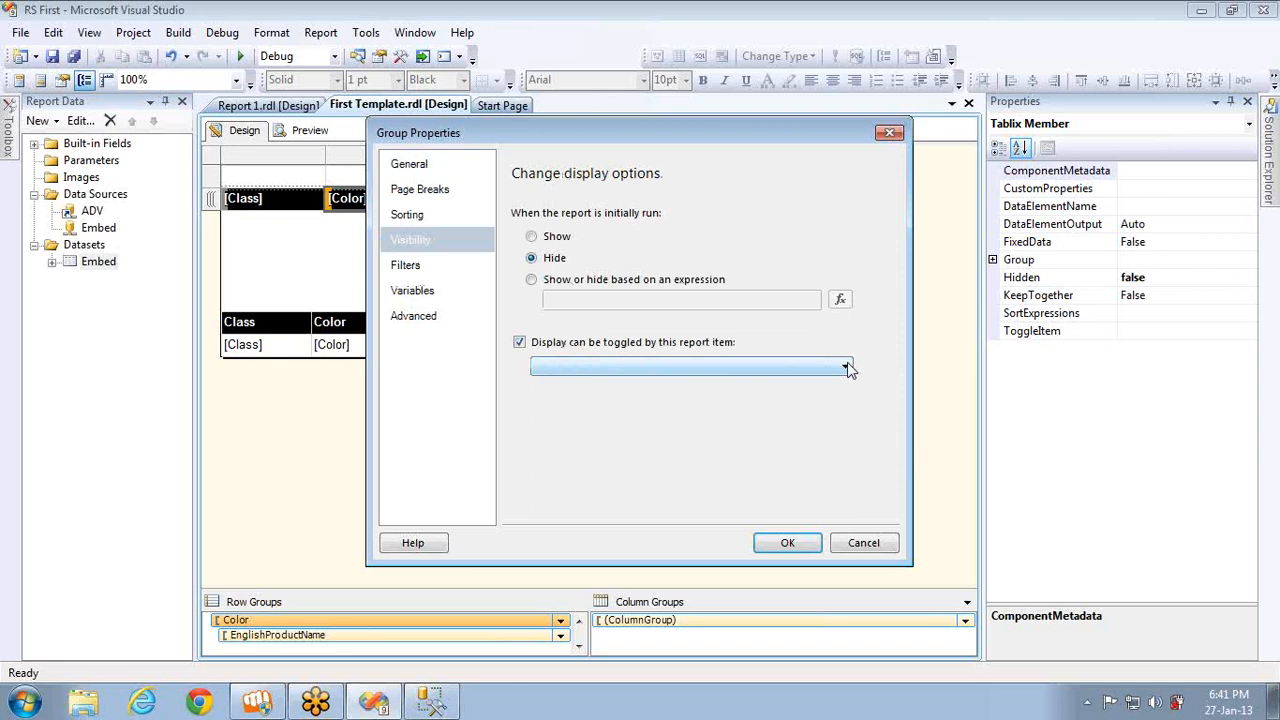
click(808, 367)
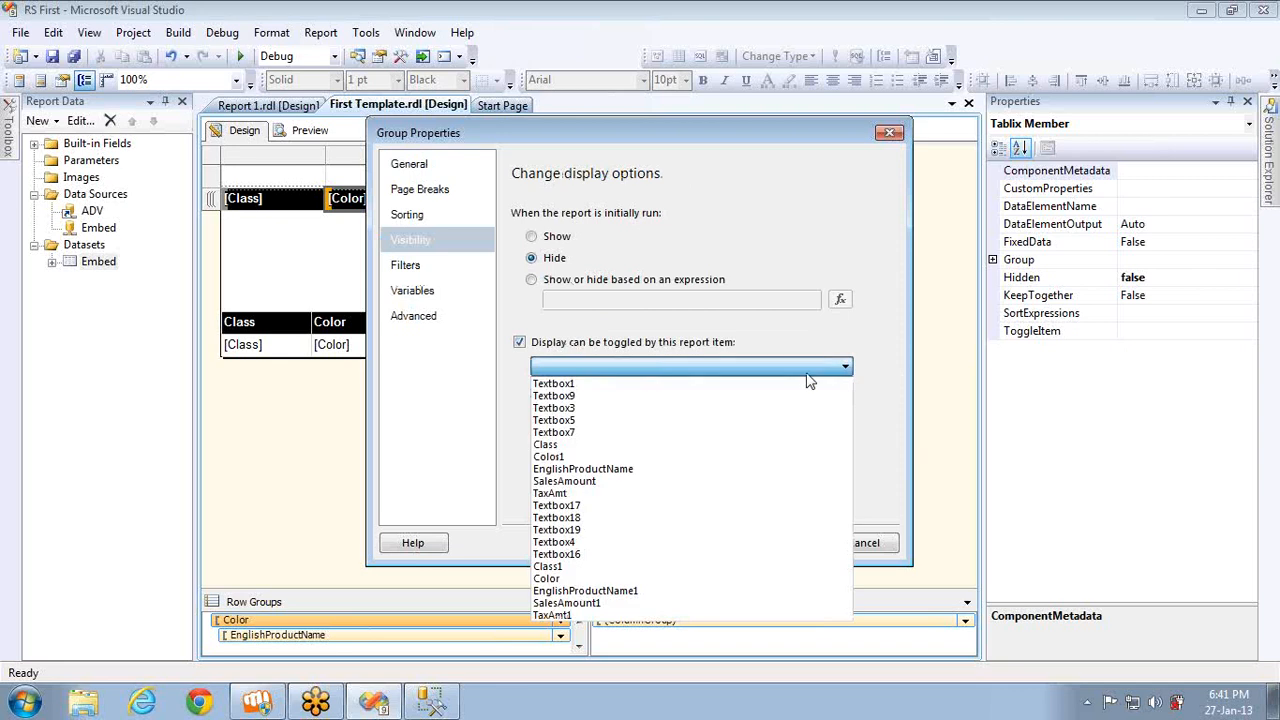
click(555, 444)
click(768, 543)
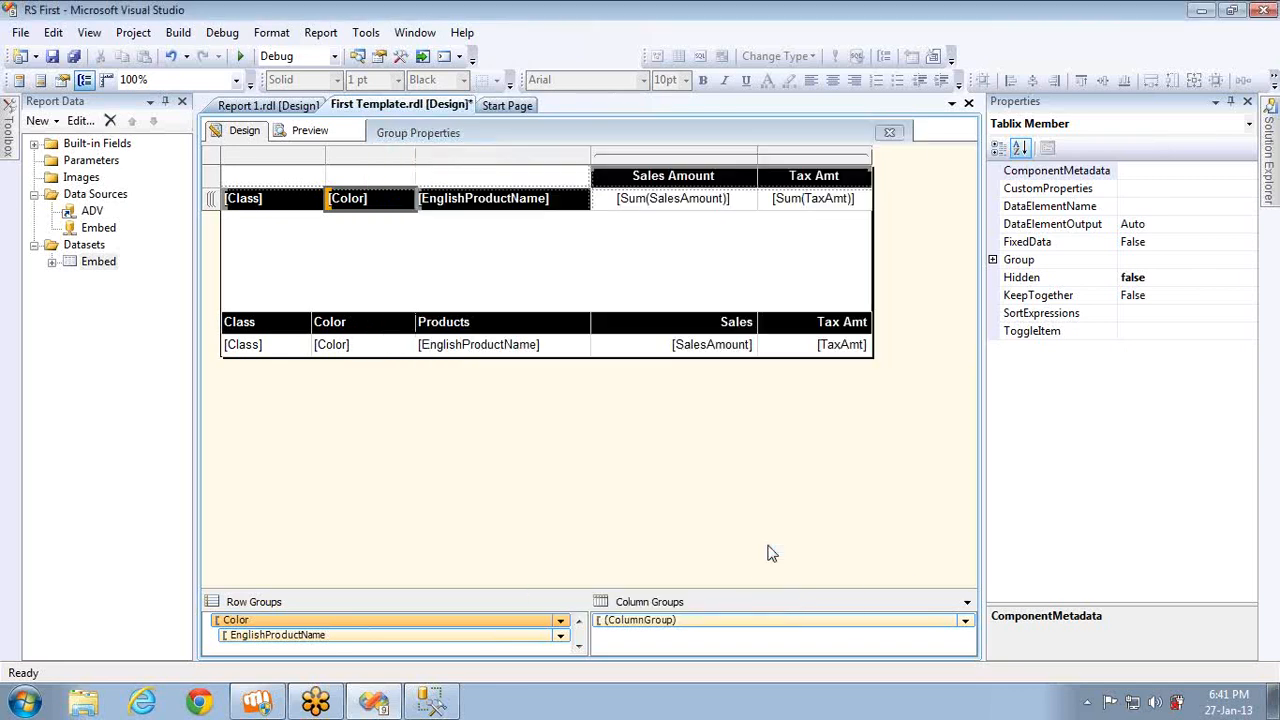
click(312, 132)
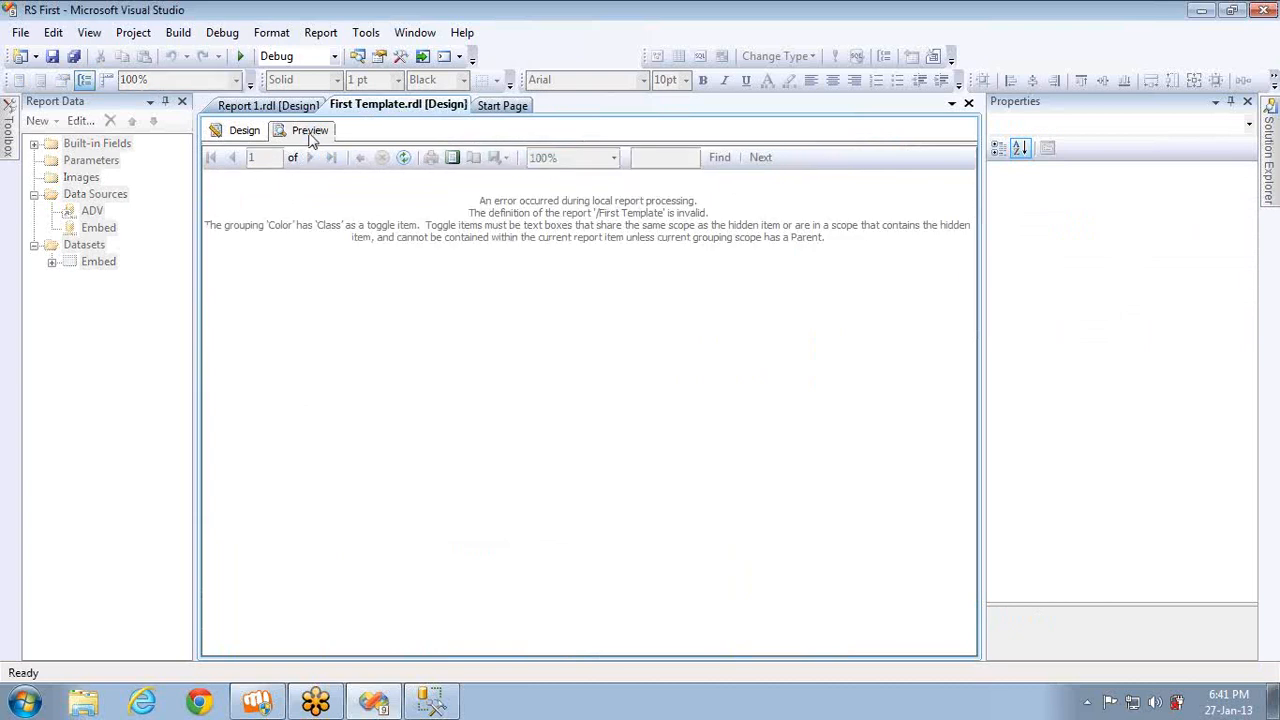
click(255, 134)
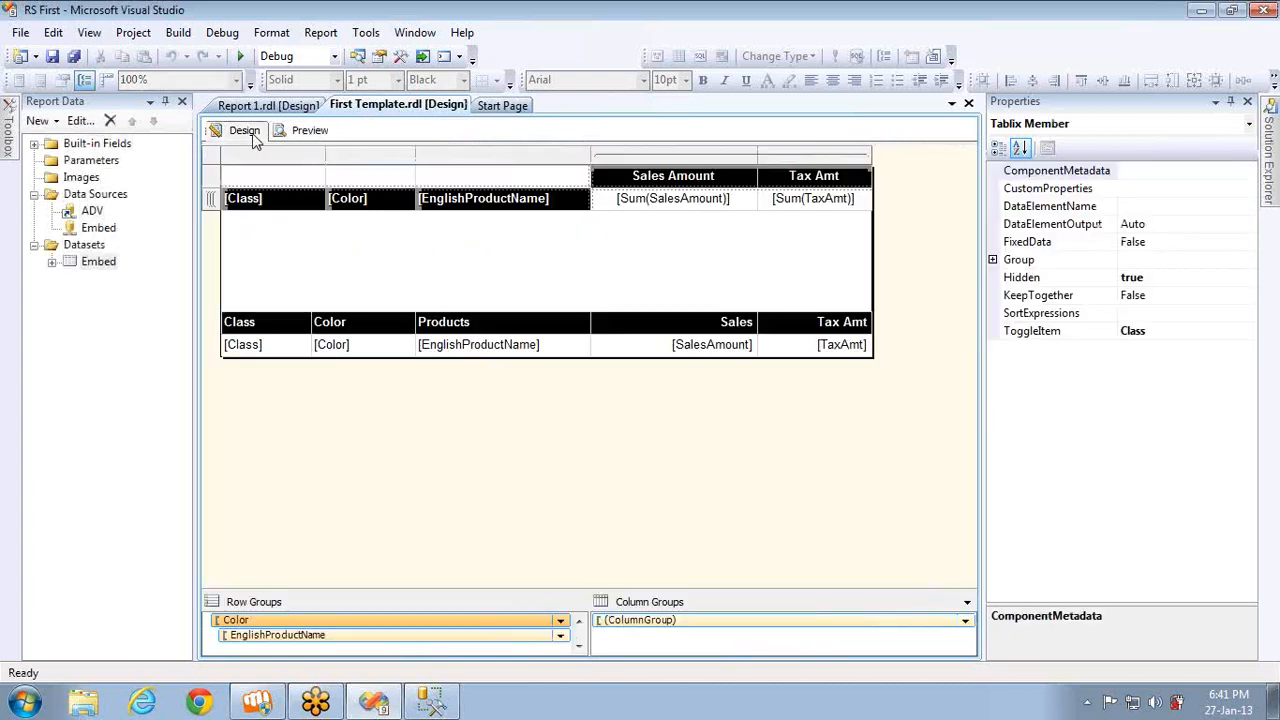
click(578, 621)
click(521, 620)
double_click(521, 620)
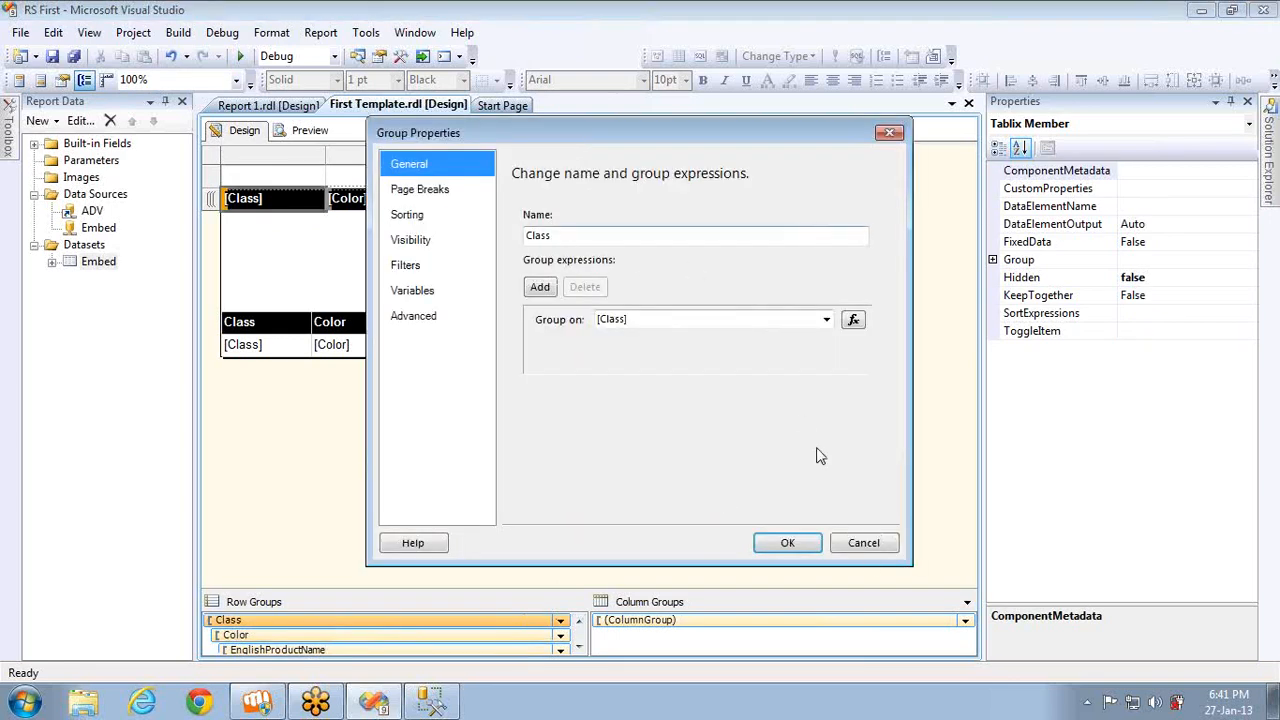
click(864, 543)
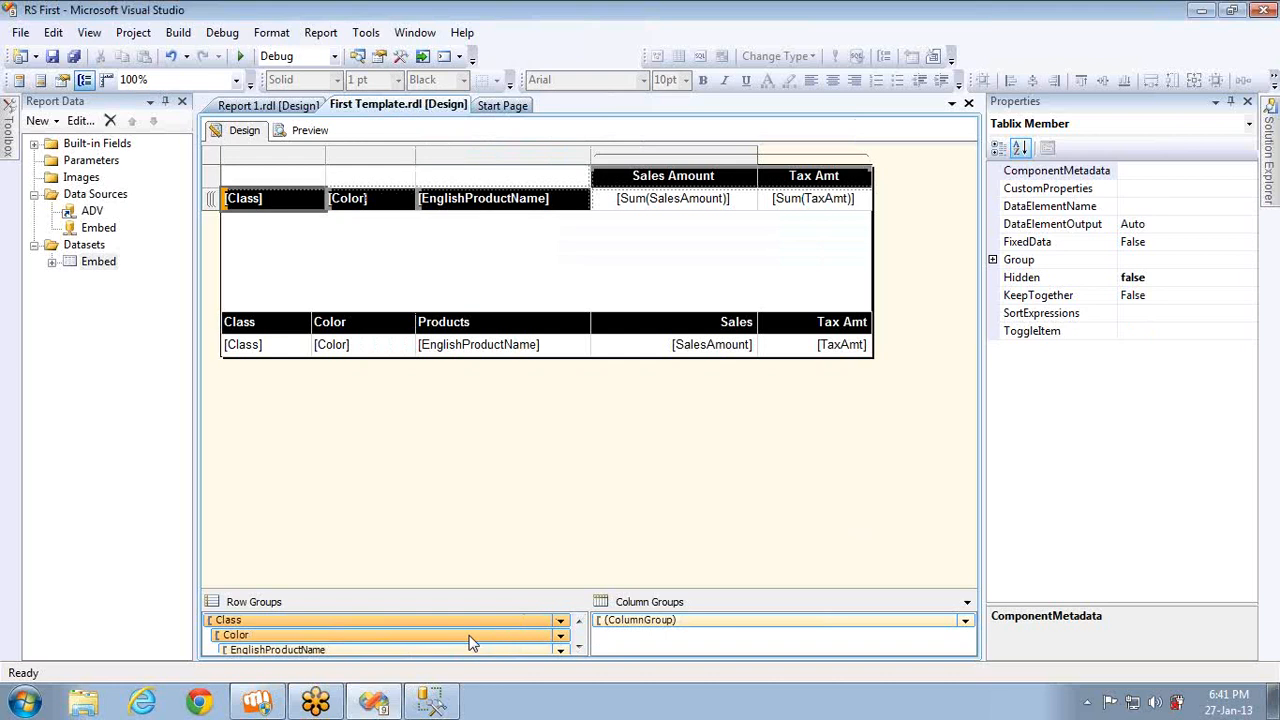
- Change the report item that toggles the Color row group's display to Class1
right_click(471, 636)
click(510, 673)
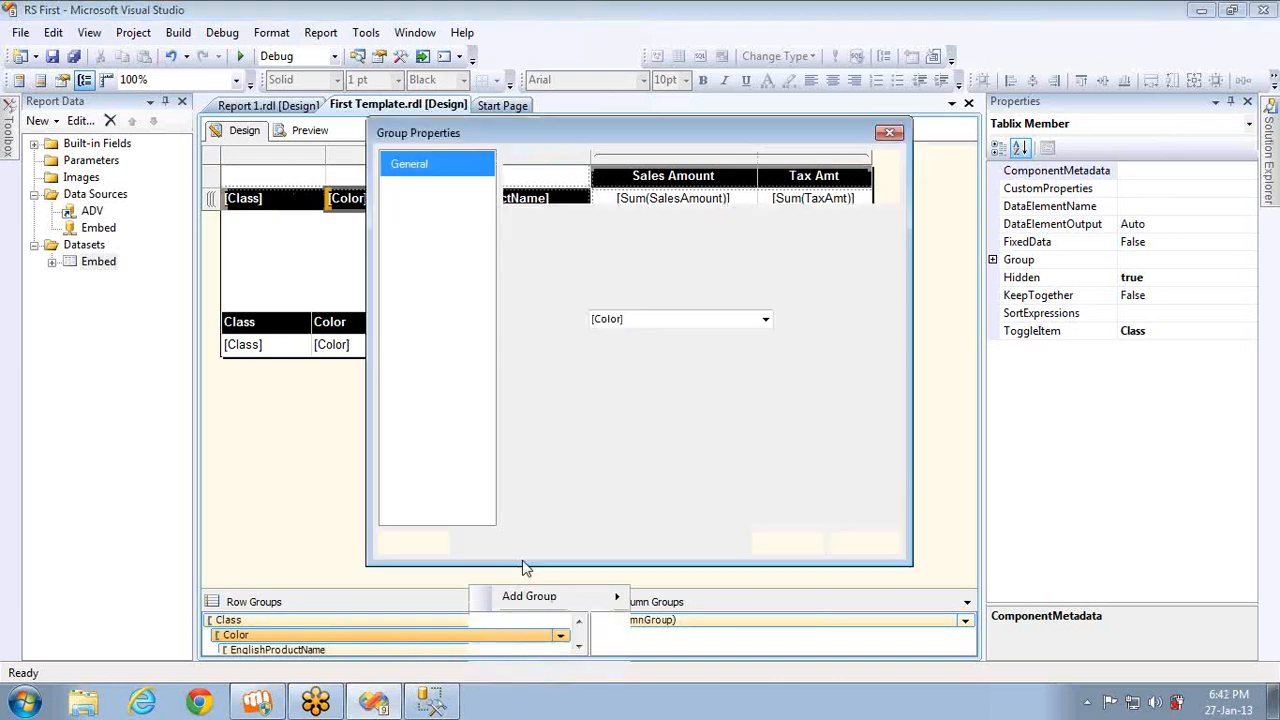
click(410, 243)
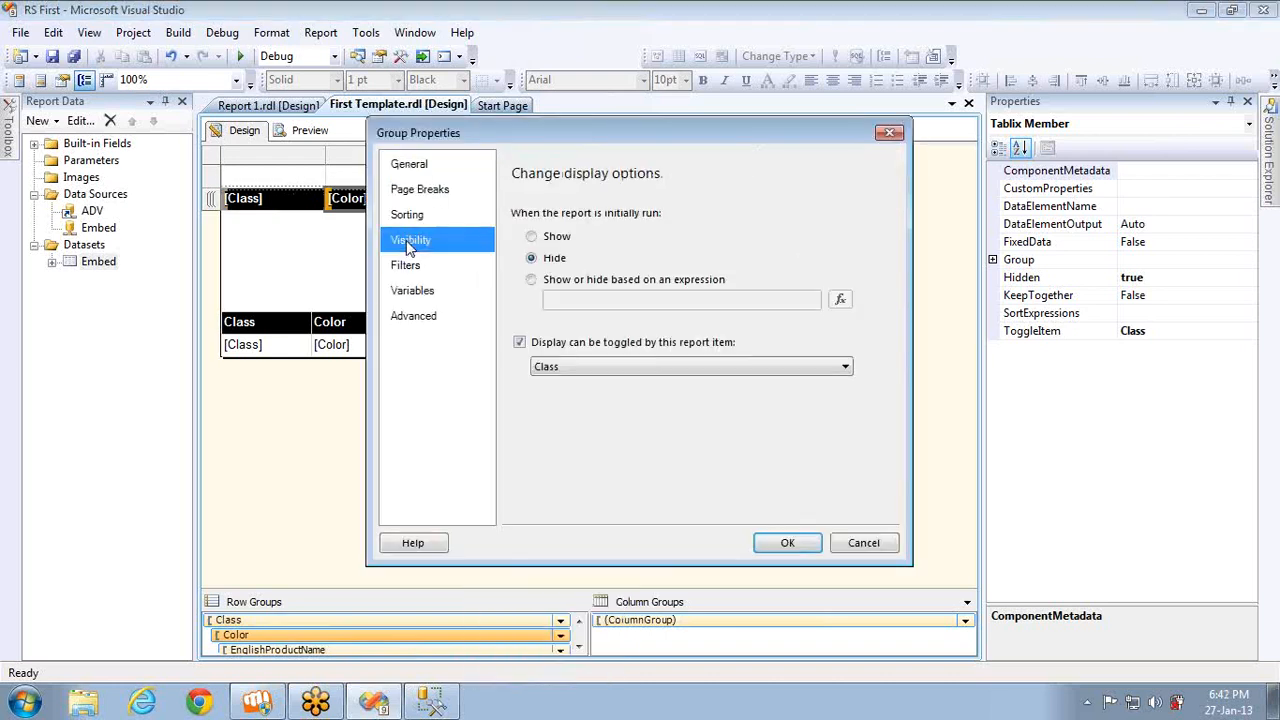
click(672, 368)
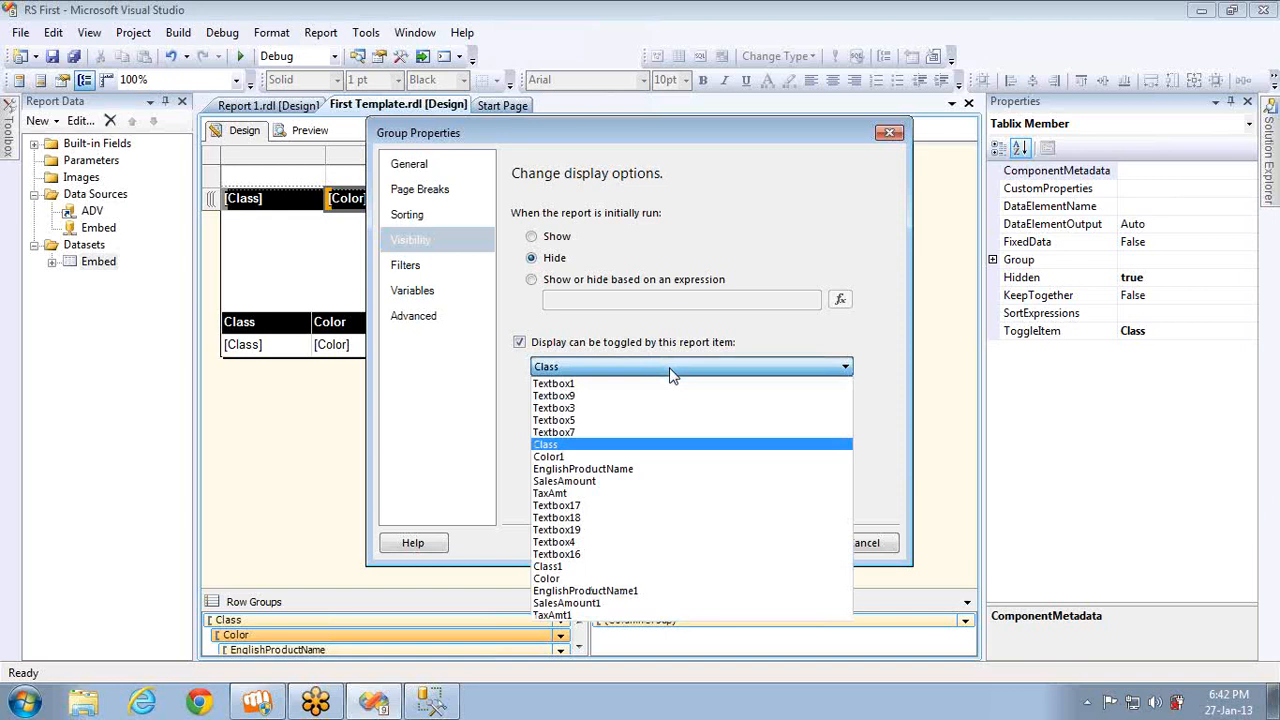
click(567, 568)
click(772, 547)
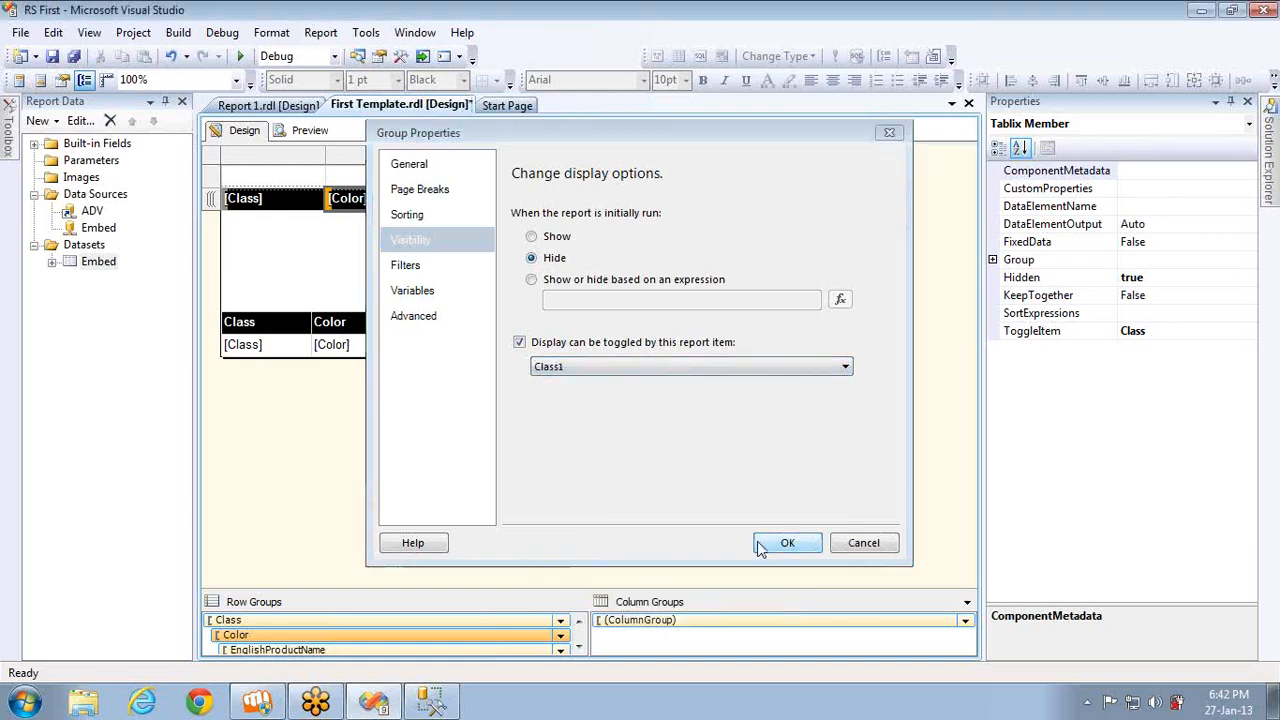
- Preview the report and check the drill-down by expanding class L and its Black color row, finishing with class L collapsed
click(303, 131)
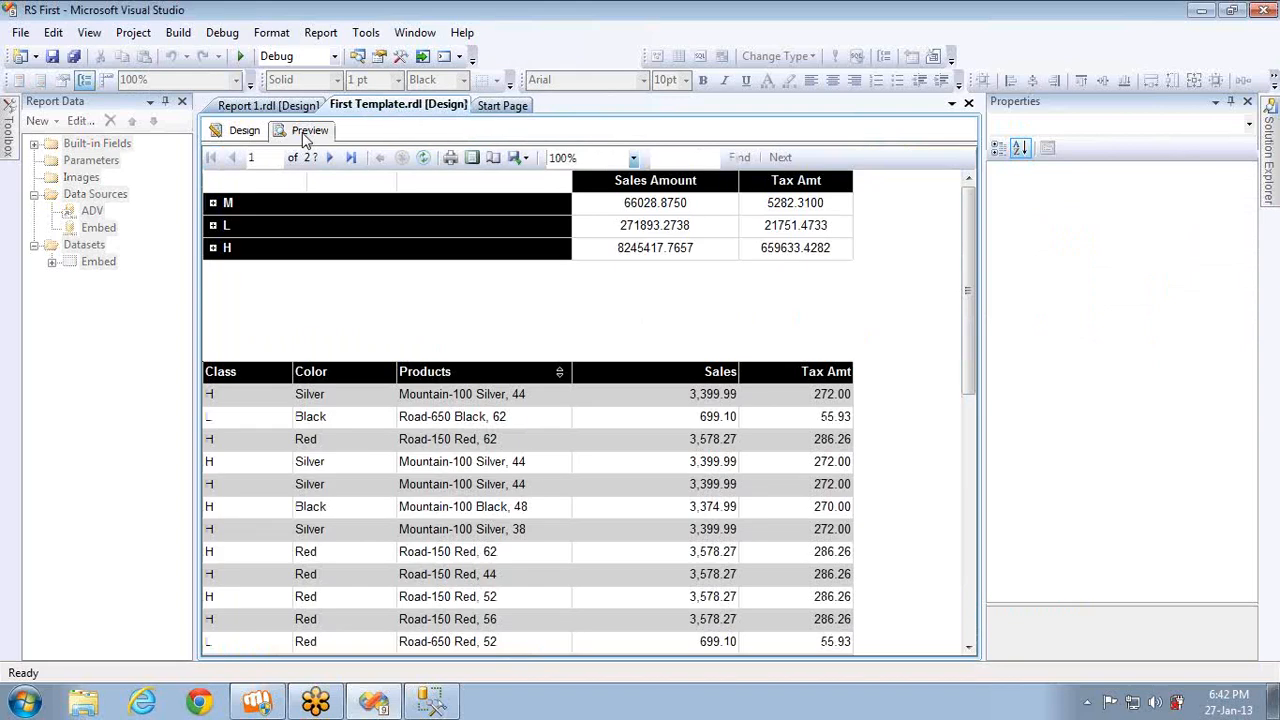
click(213, 226)
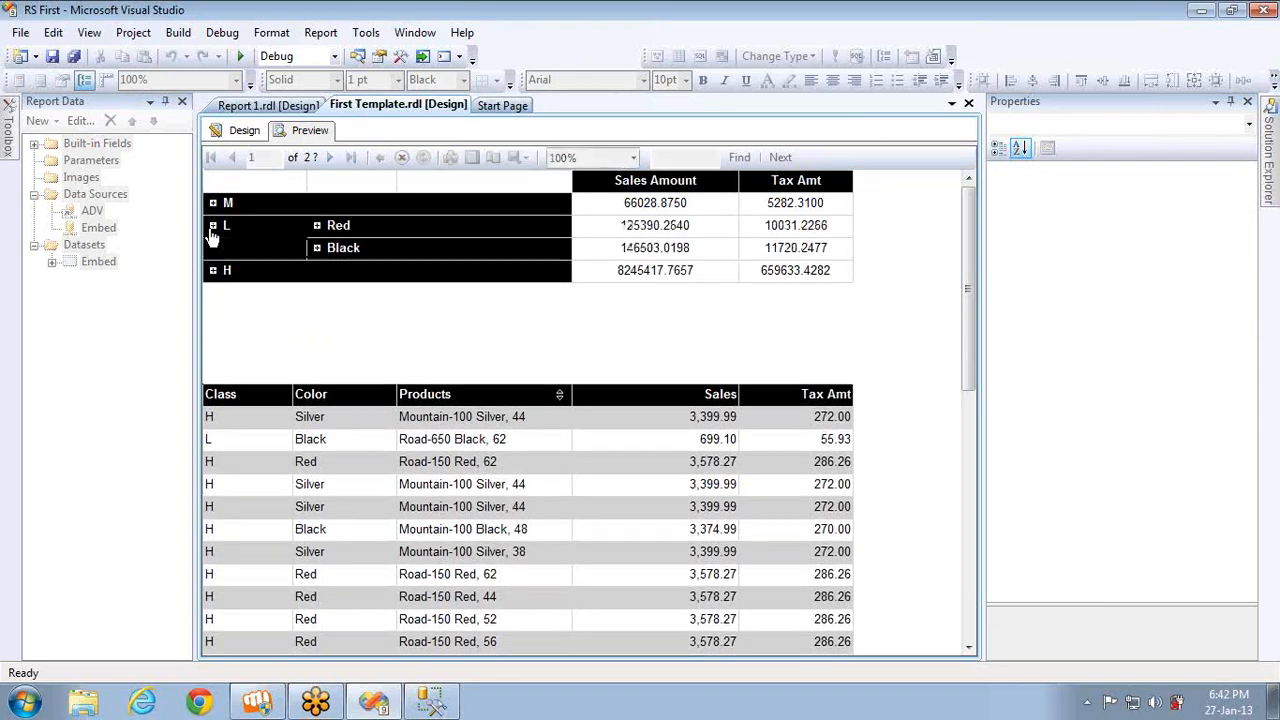
click(317, 248)
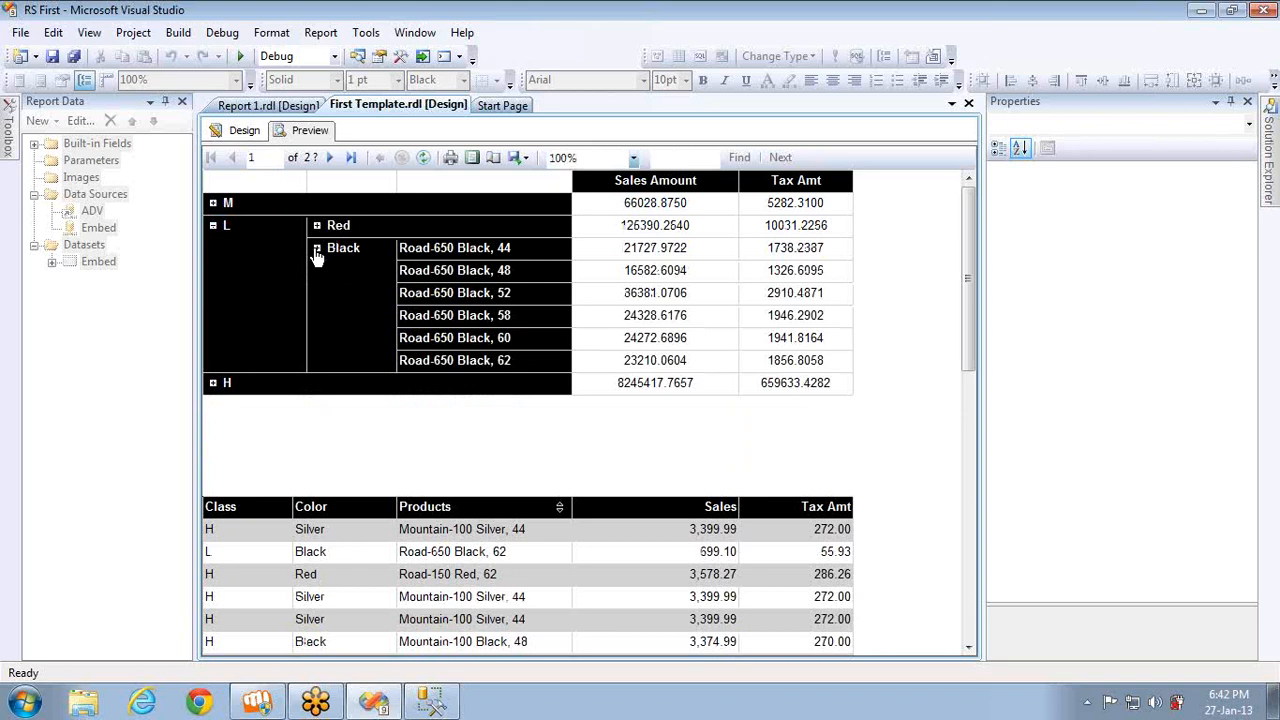
click(212, 226)
click(212, 226)
click(212, 226)
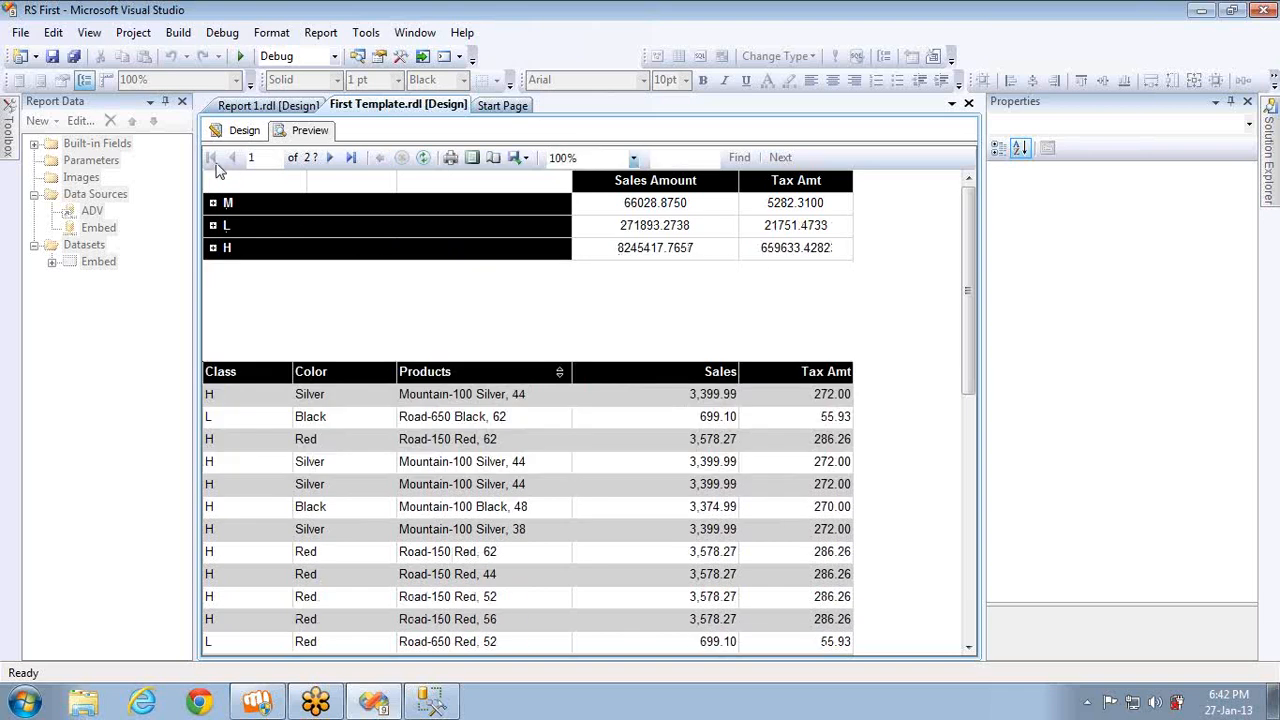
- Set the EnglishProductName row group to Show when the report is initially run, keeping its toggle by Color
click(244, 130)
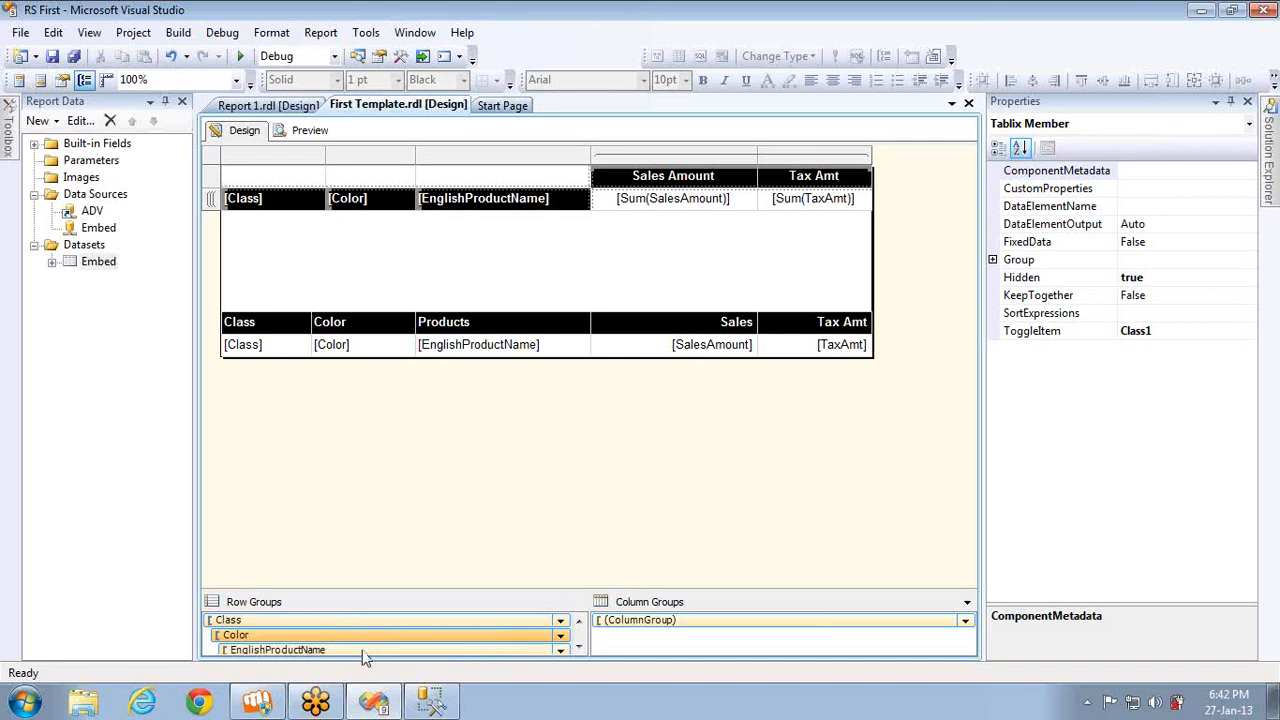
scroll(362, 649, down, 1)
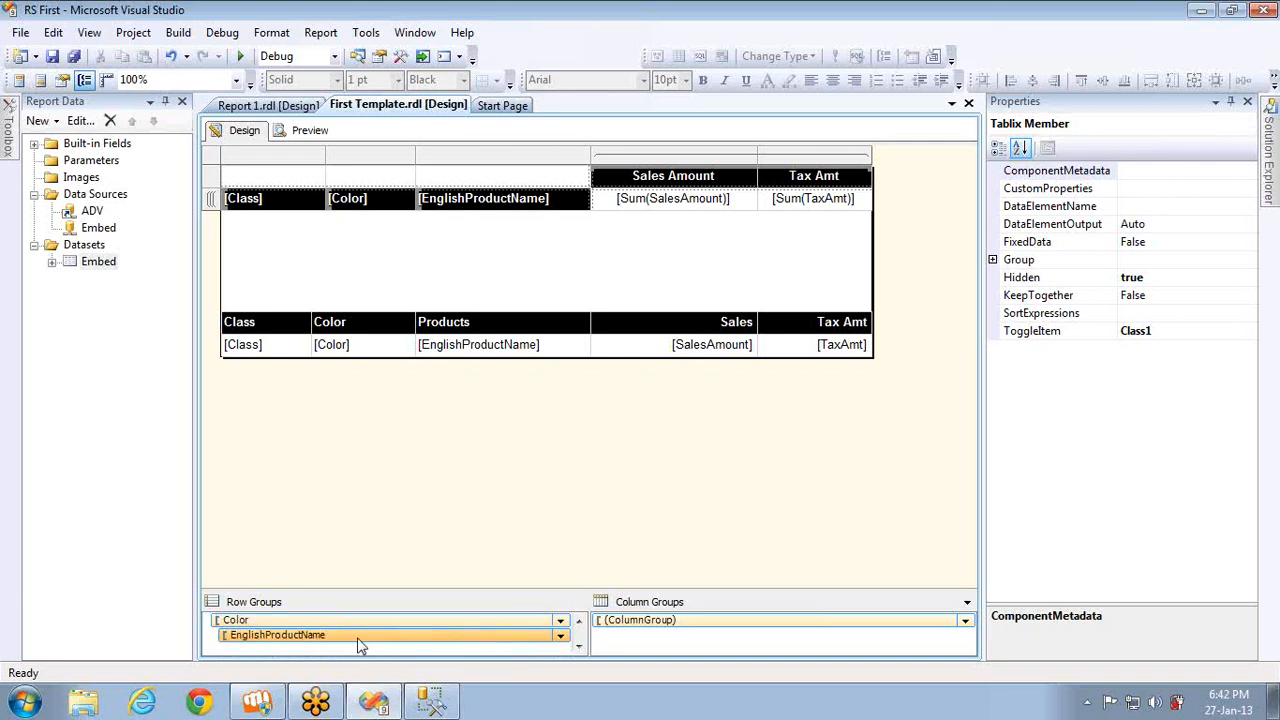
right_click(364, 641)
click(415, 669)
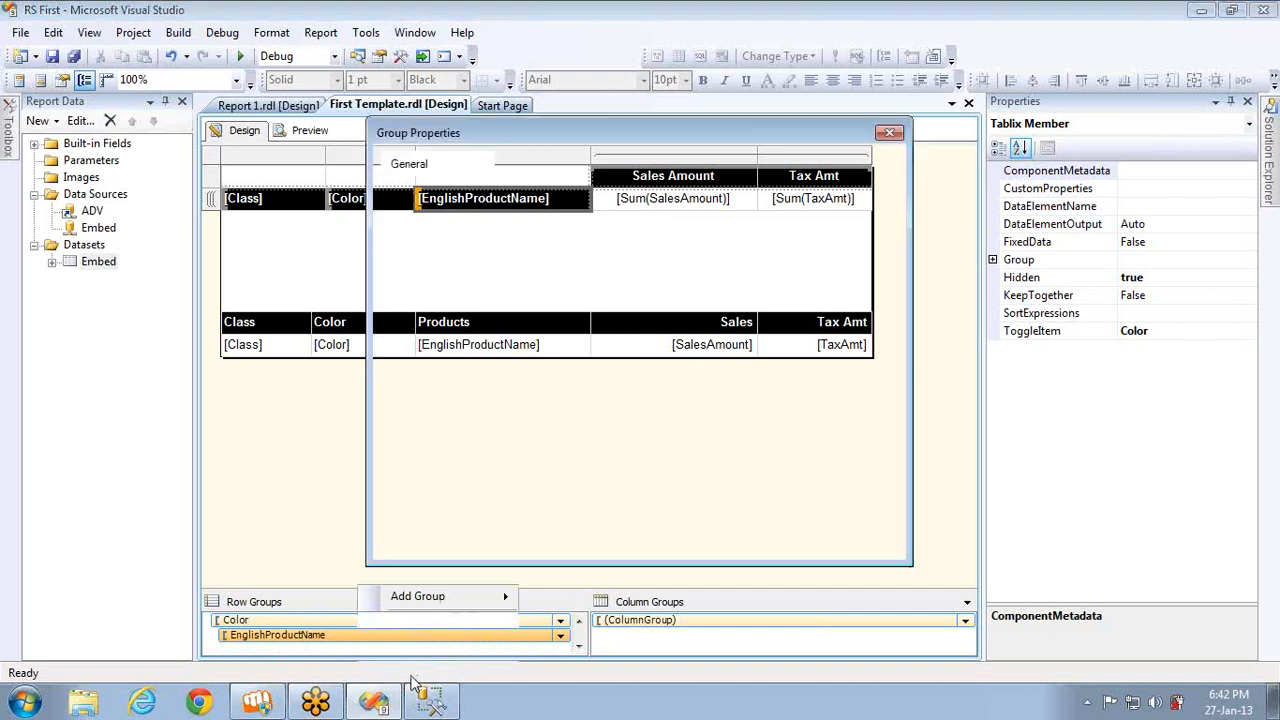
click(428, 242)
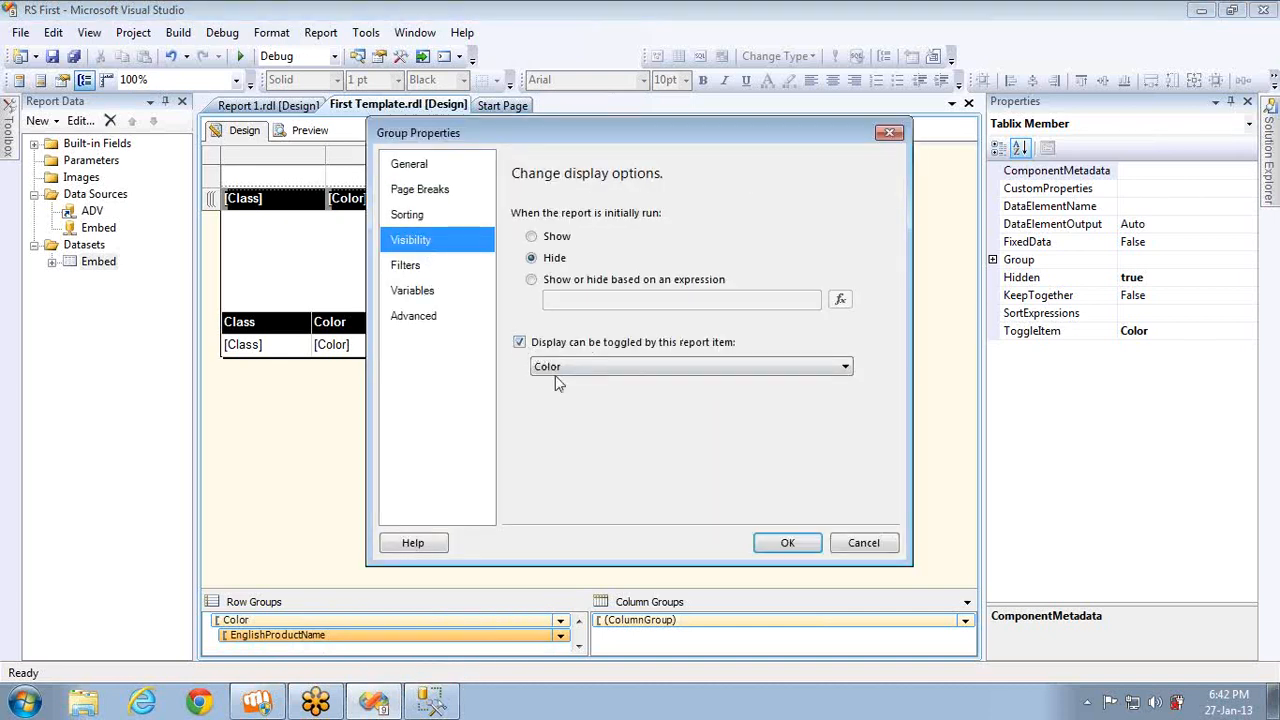
click(520, 342)
click(533, 237)
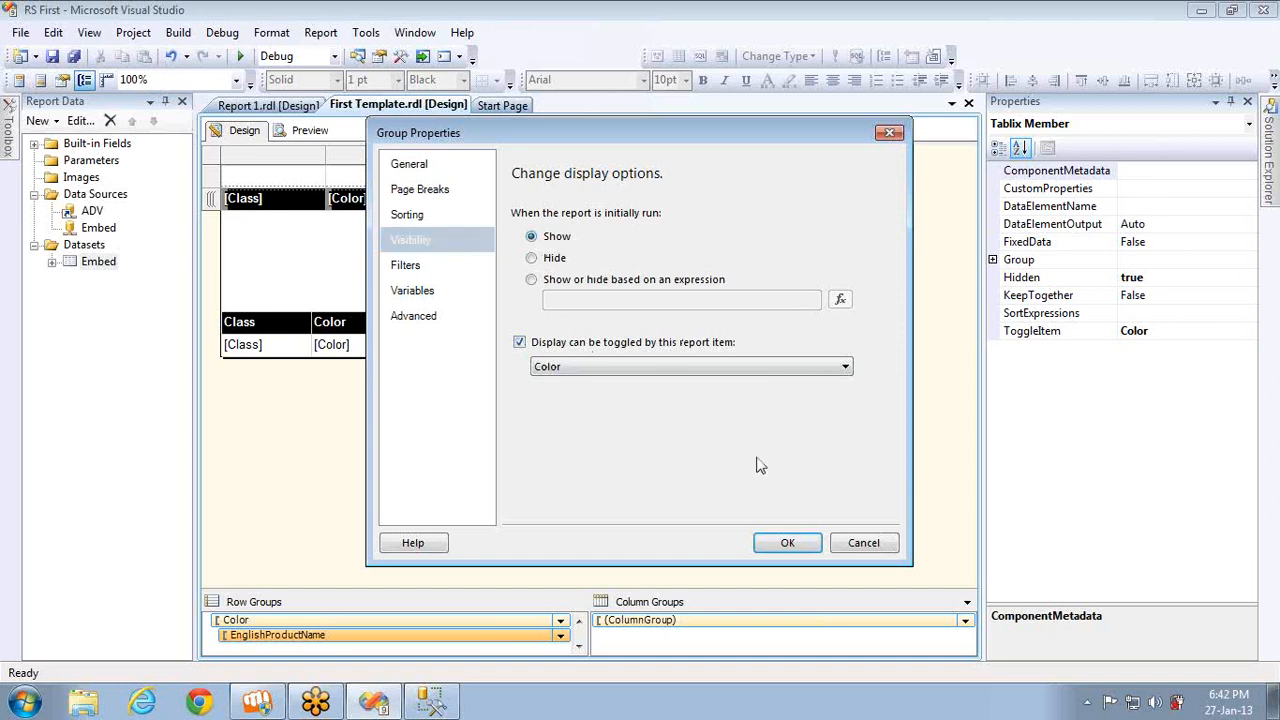
click(787, 542)
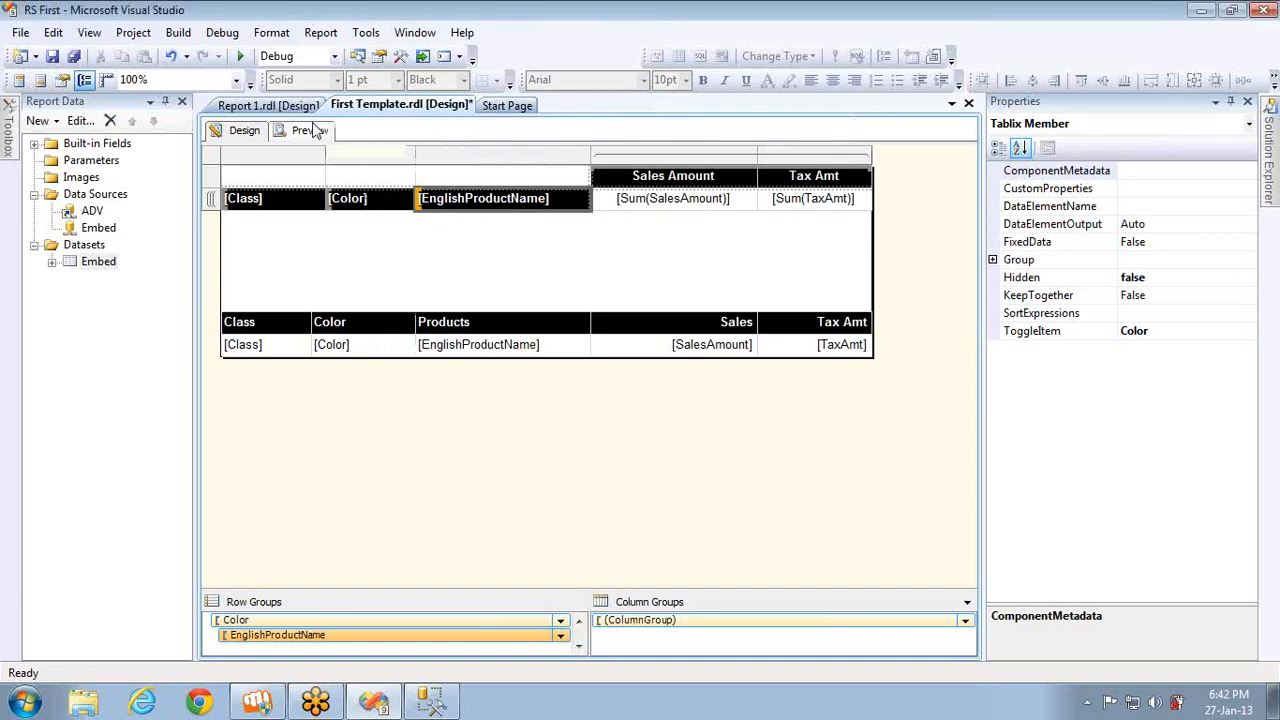
- Preview the report, expand class L, and toggle its Red row to examine how the product rows respond
click(309, 131)
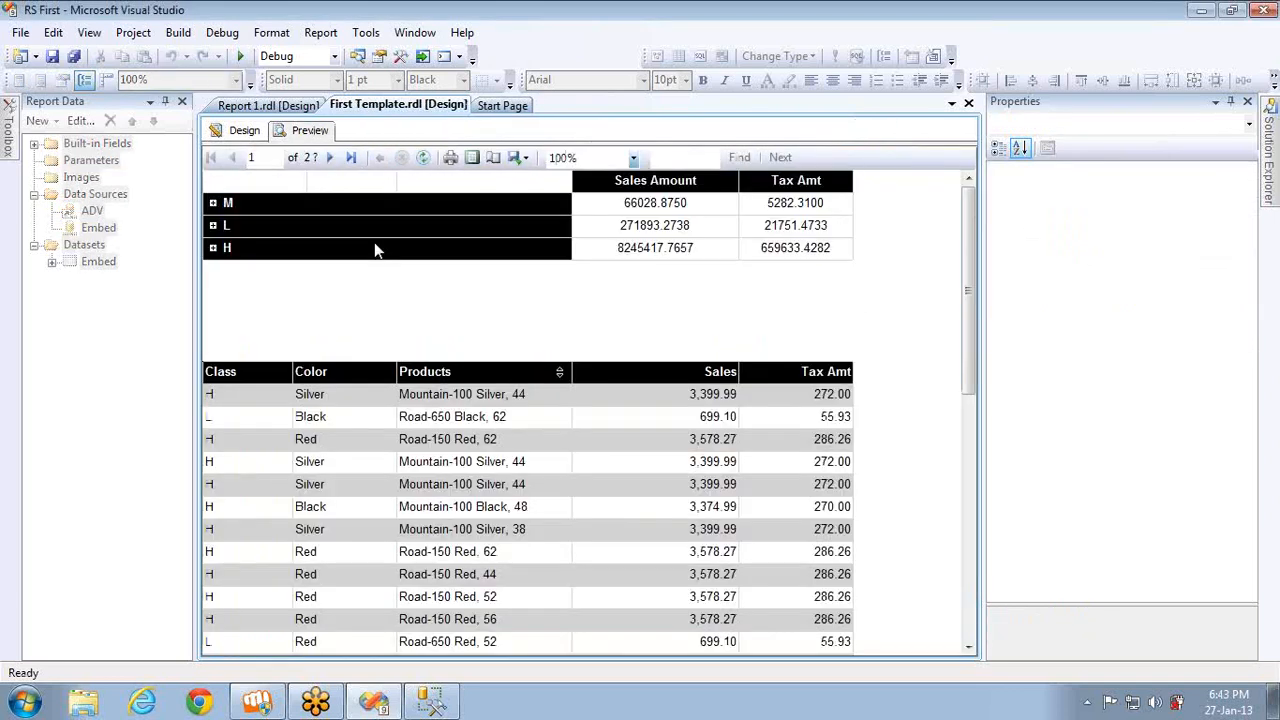
click(214, 226)
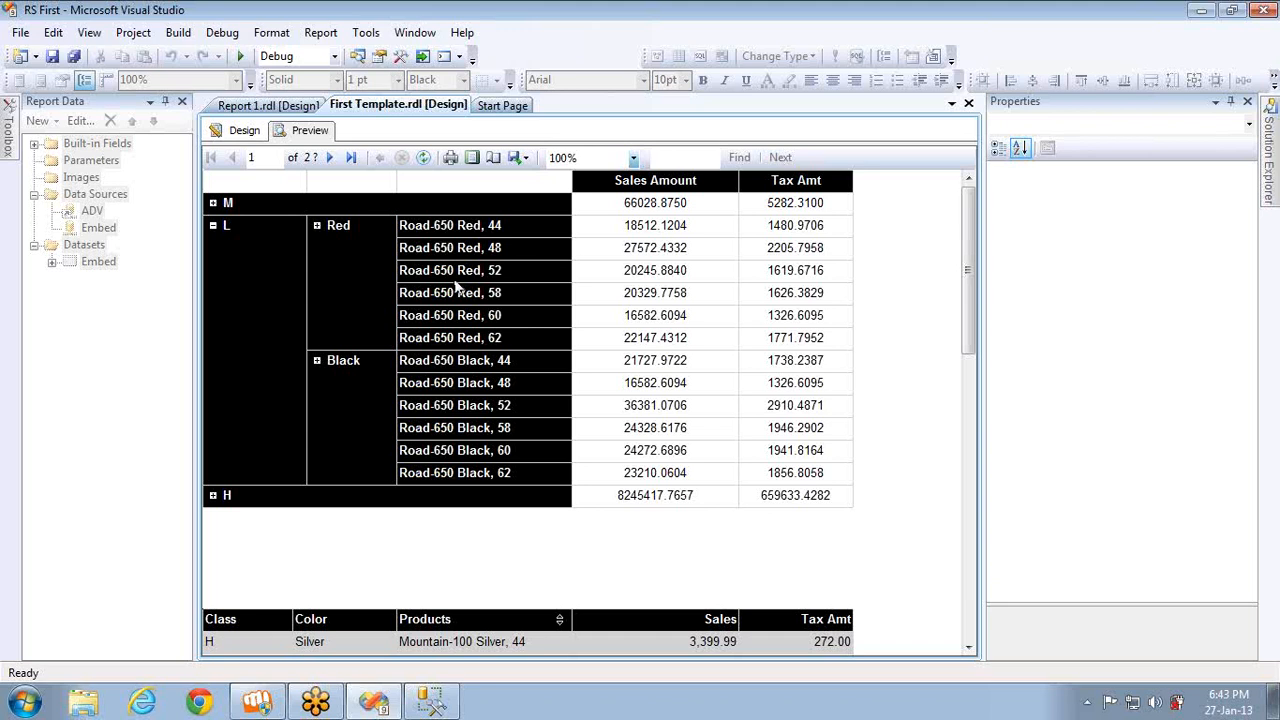
click(317, 226)
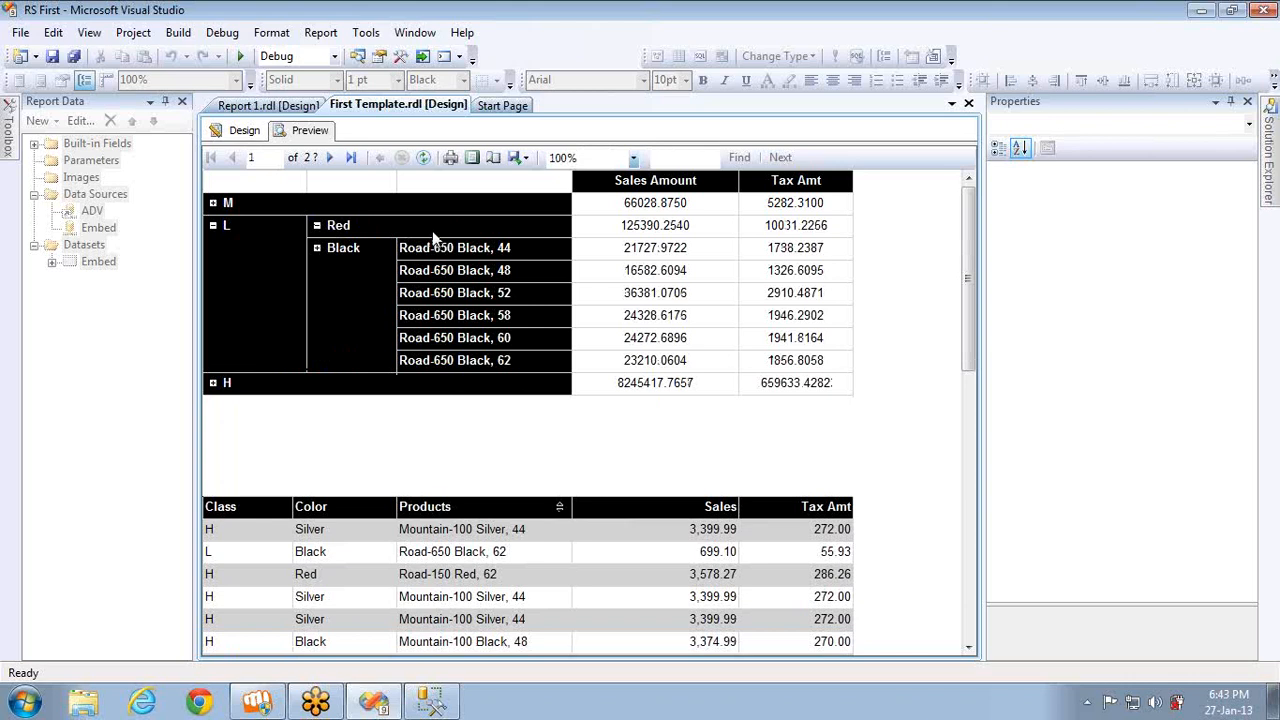
click(317, 226)
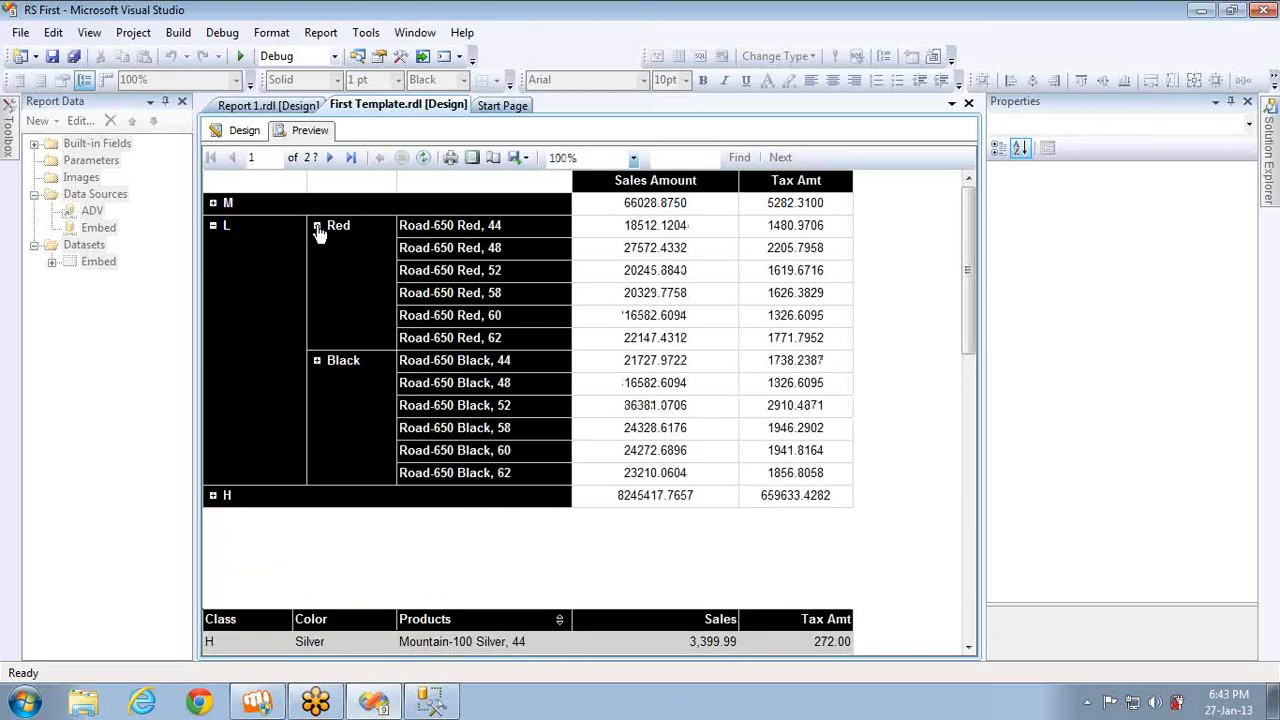
- Set the EnglishProductName row group to Hide when the report is initially run, with its display toggled by Color
click(244, 130)
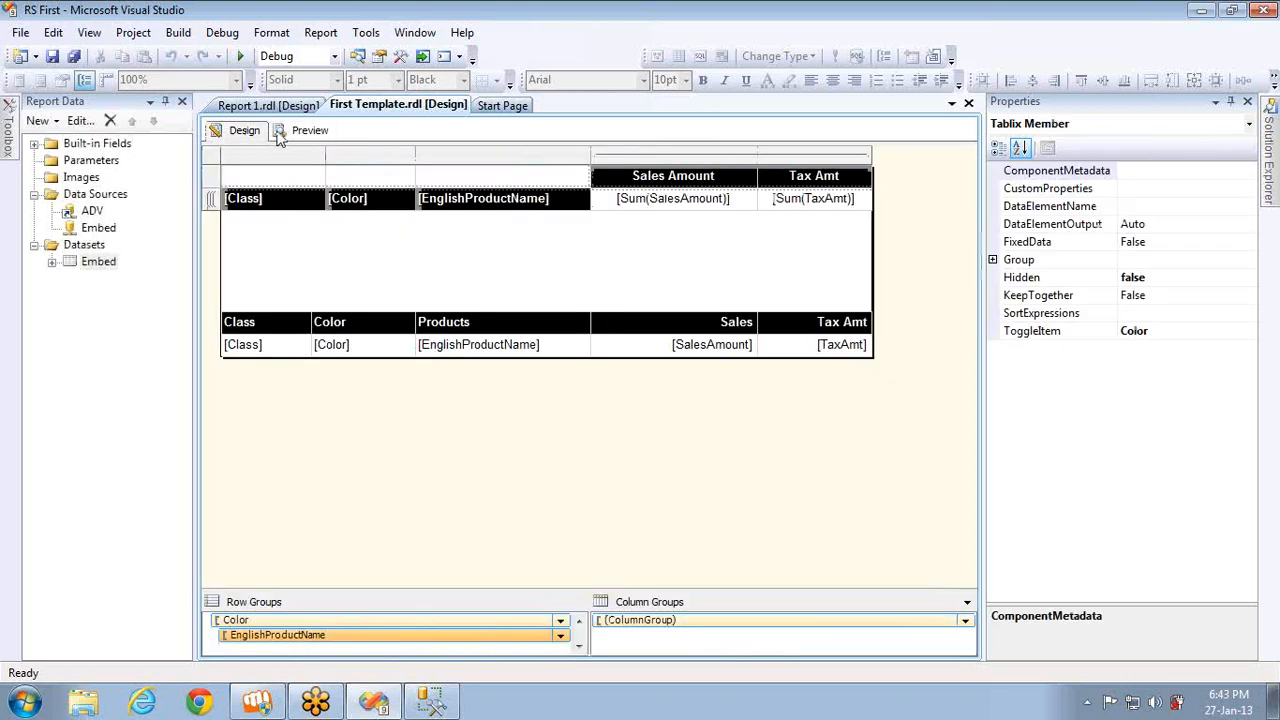
double_click(374, 634)
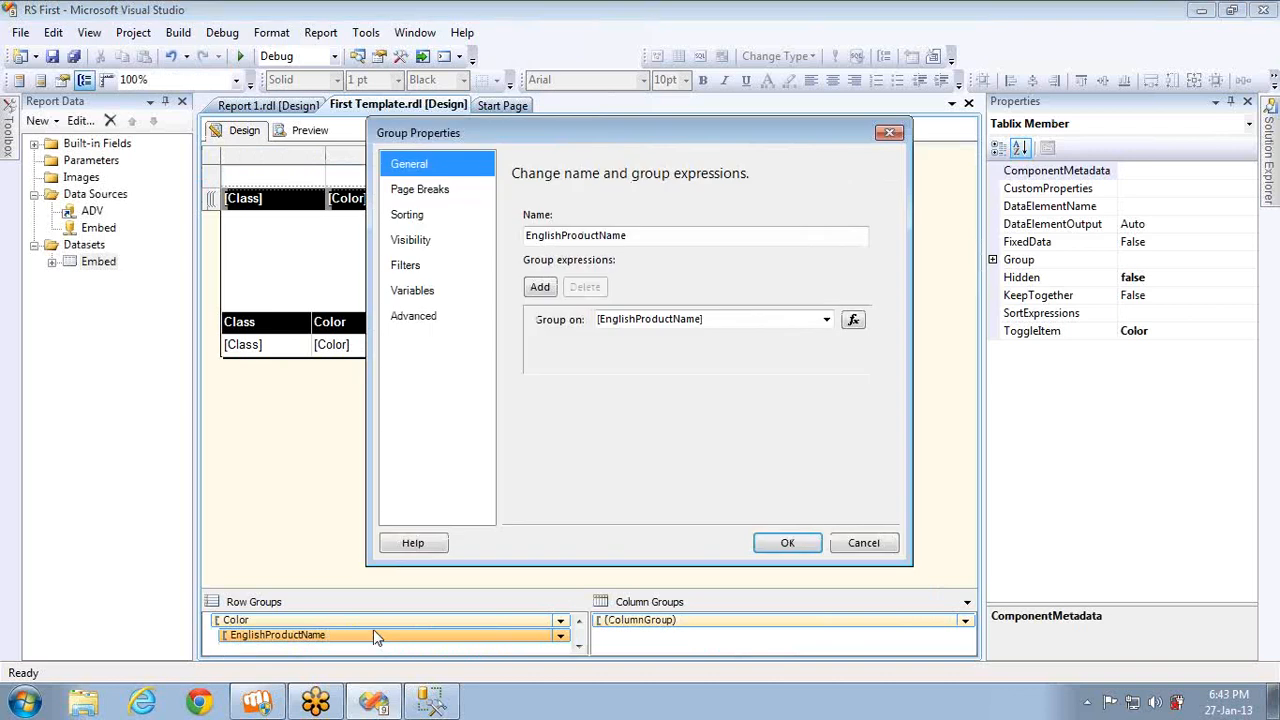
click(410, 240)
click(532, 259)
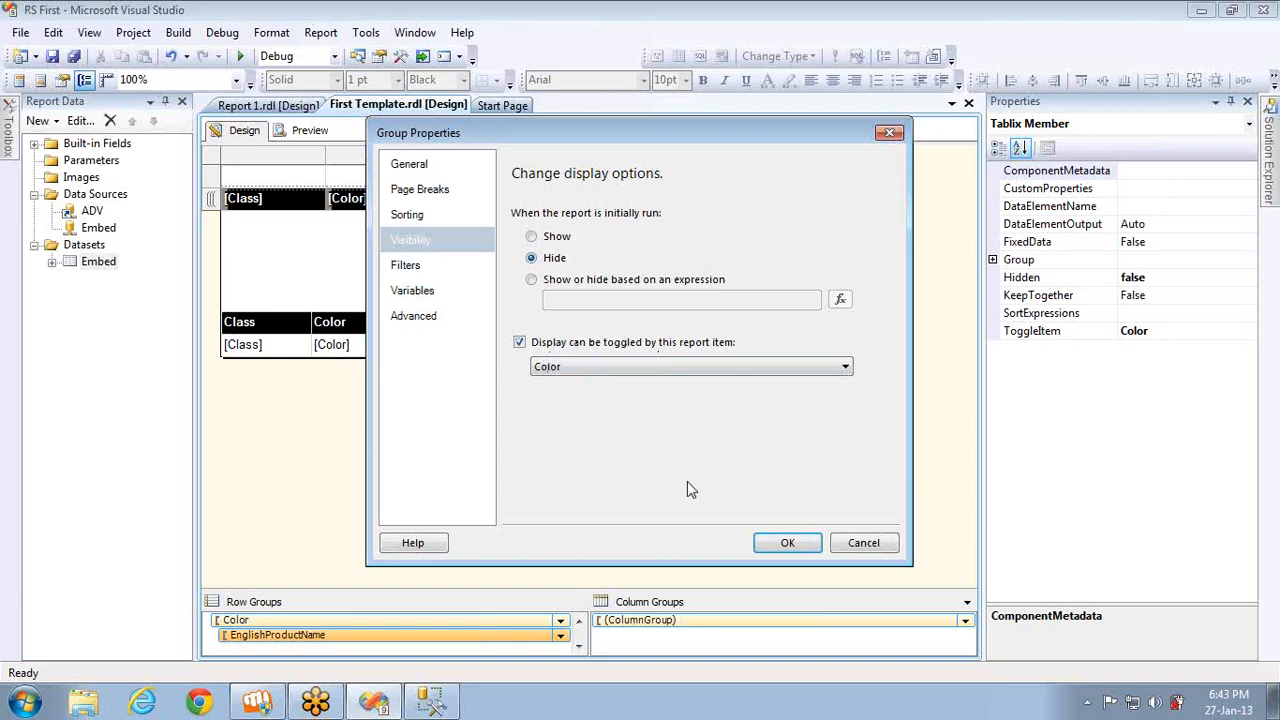
click(786, 542)
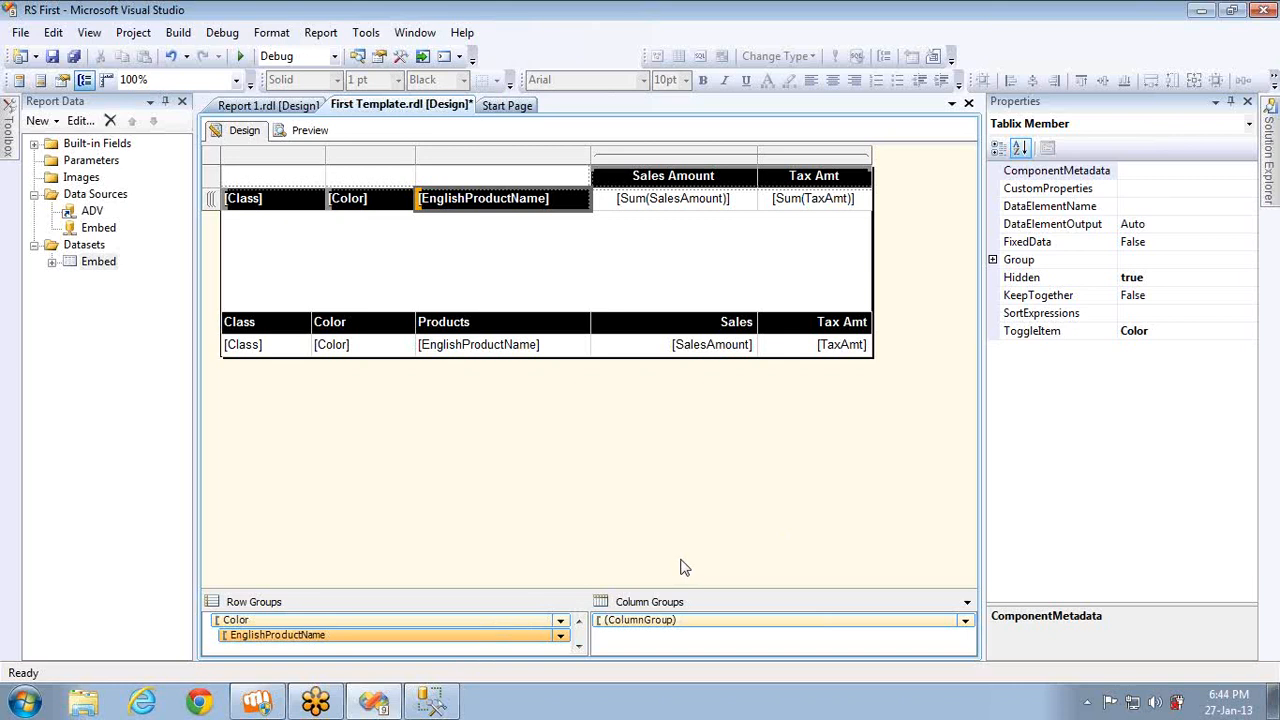
- Add a filter to the EnglishProductName row group that includes only values where [Color] = Black
right_click(357, 640)
click(404, 669)
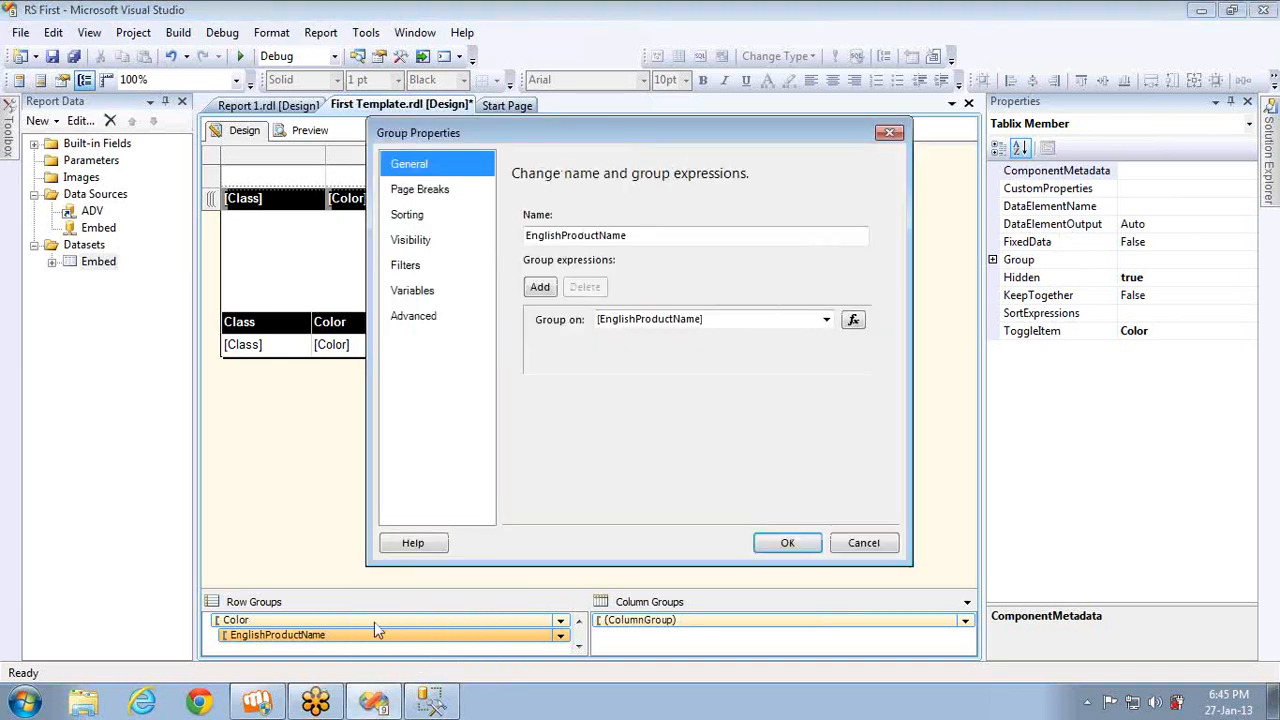
click(419, 268)
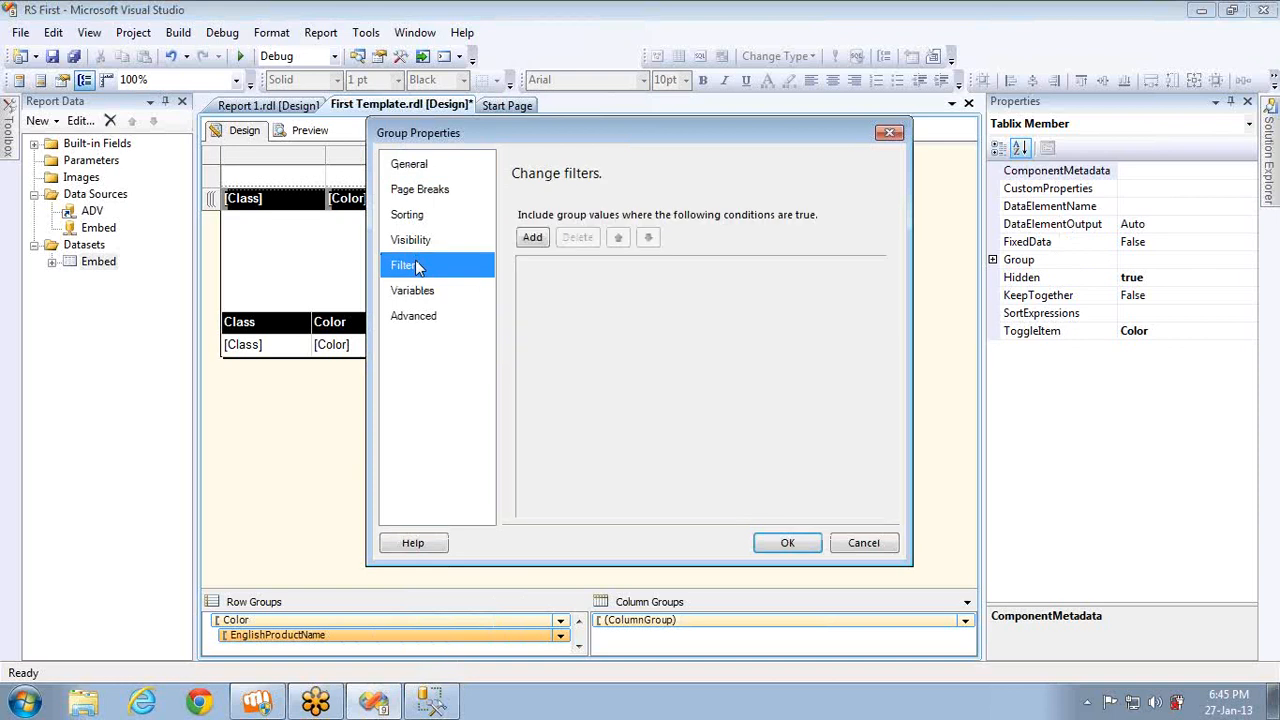
click(542, 240)
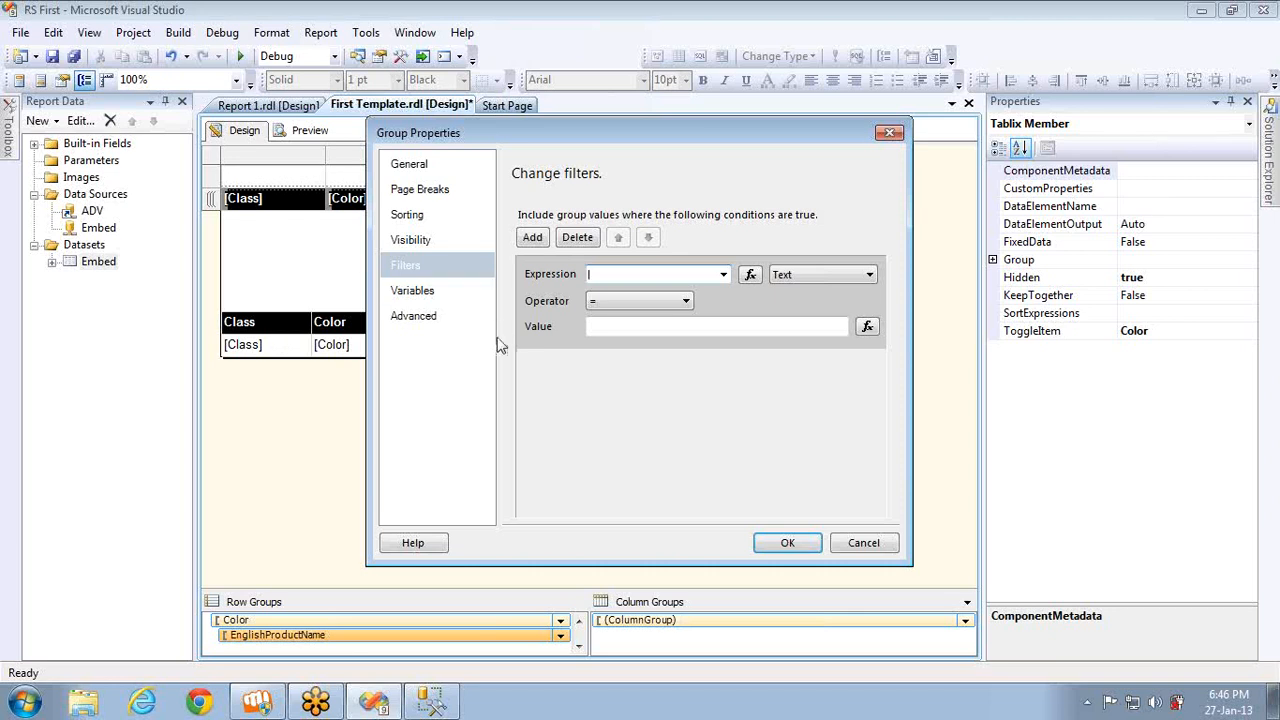
click(723, 274)
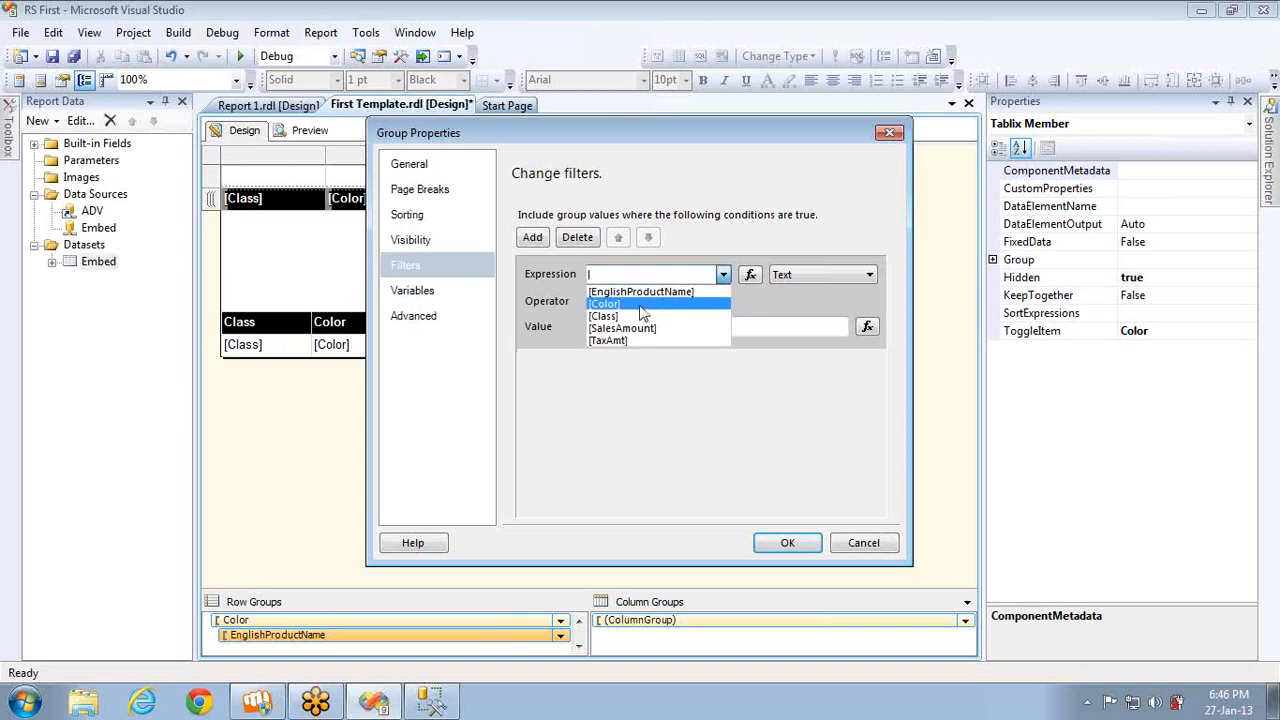
click(645, 304)
click(772, 325)
text(Black)
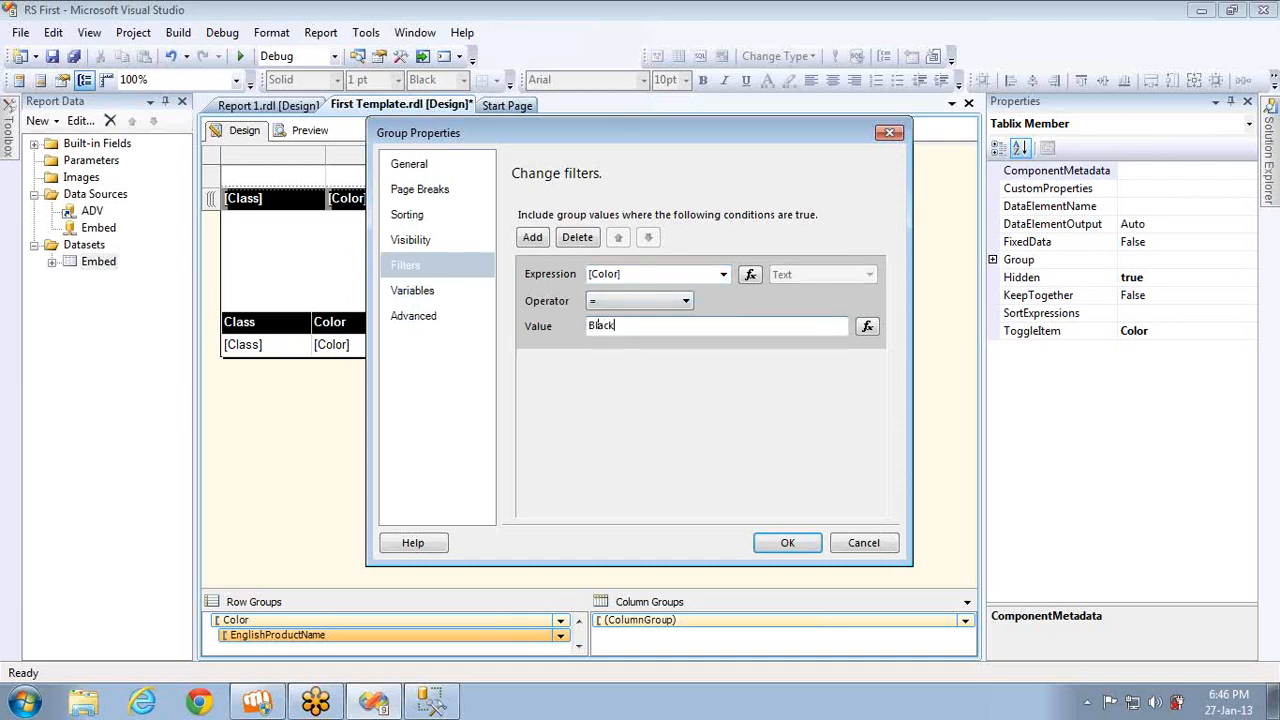
click(789, 543)
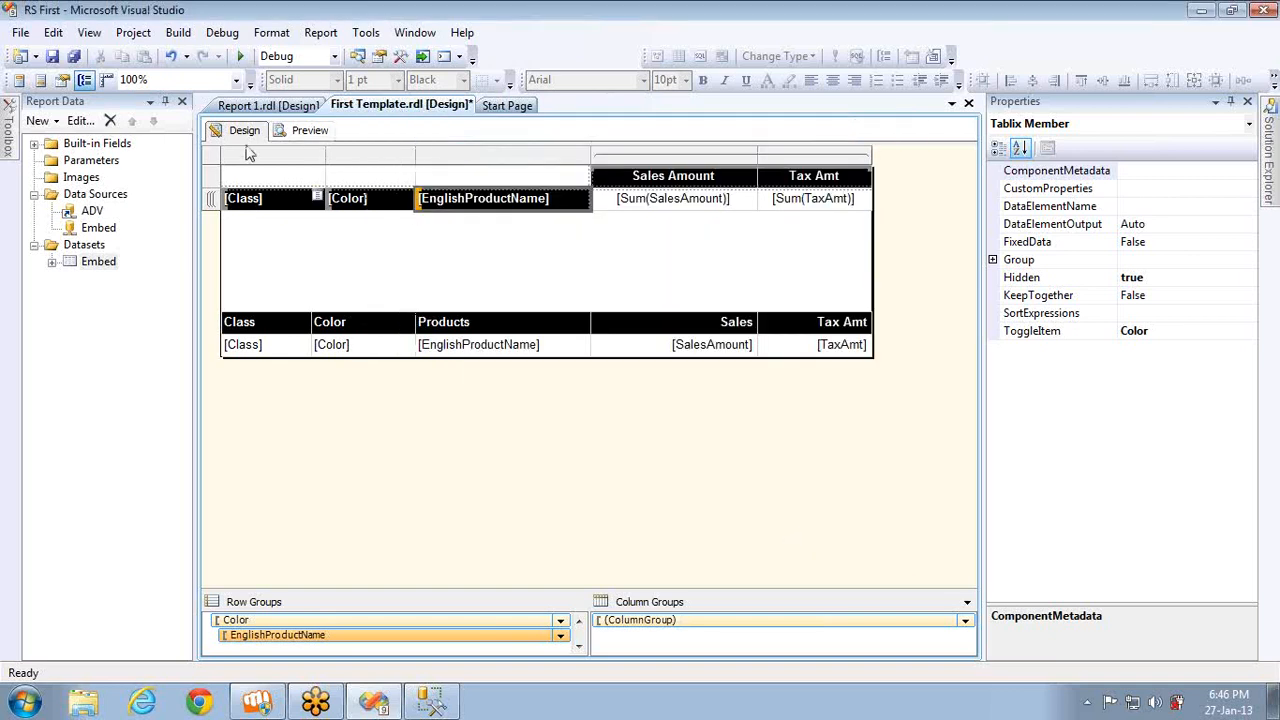
- Preview the report and expand the classes and the Black row under L to check the filter's effect
click(298, 133)
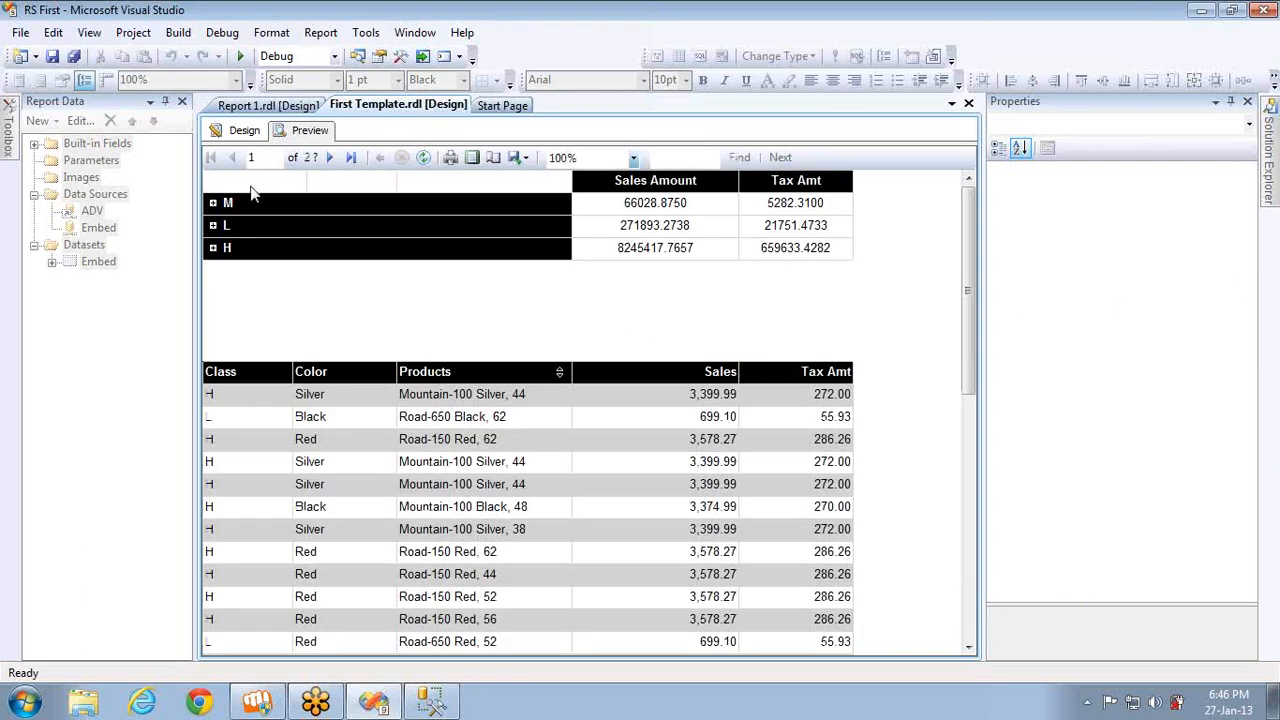
click(213, 226)
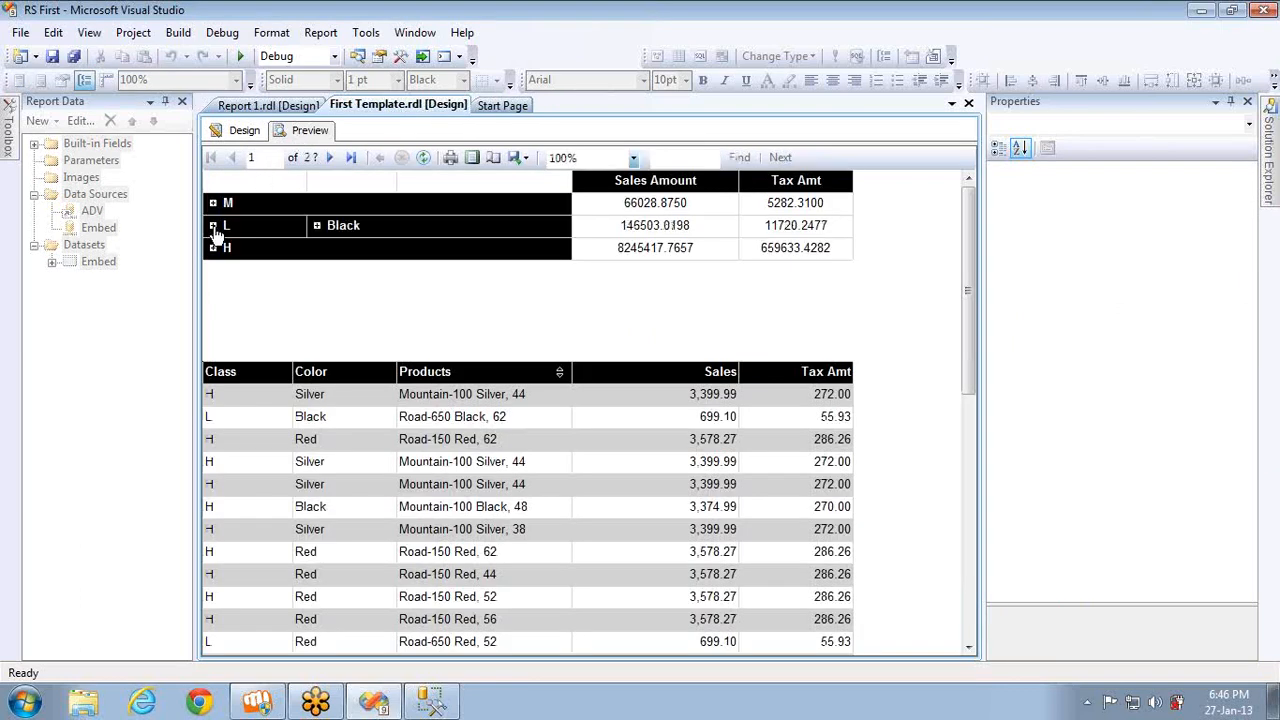
click(213, 248)
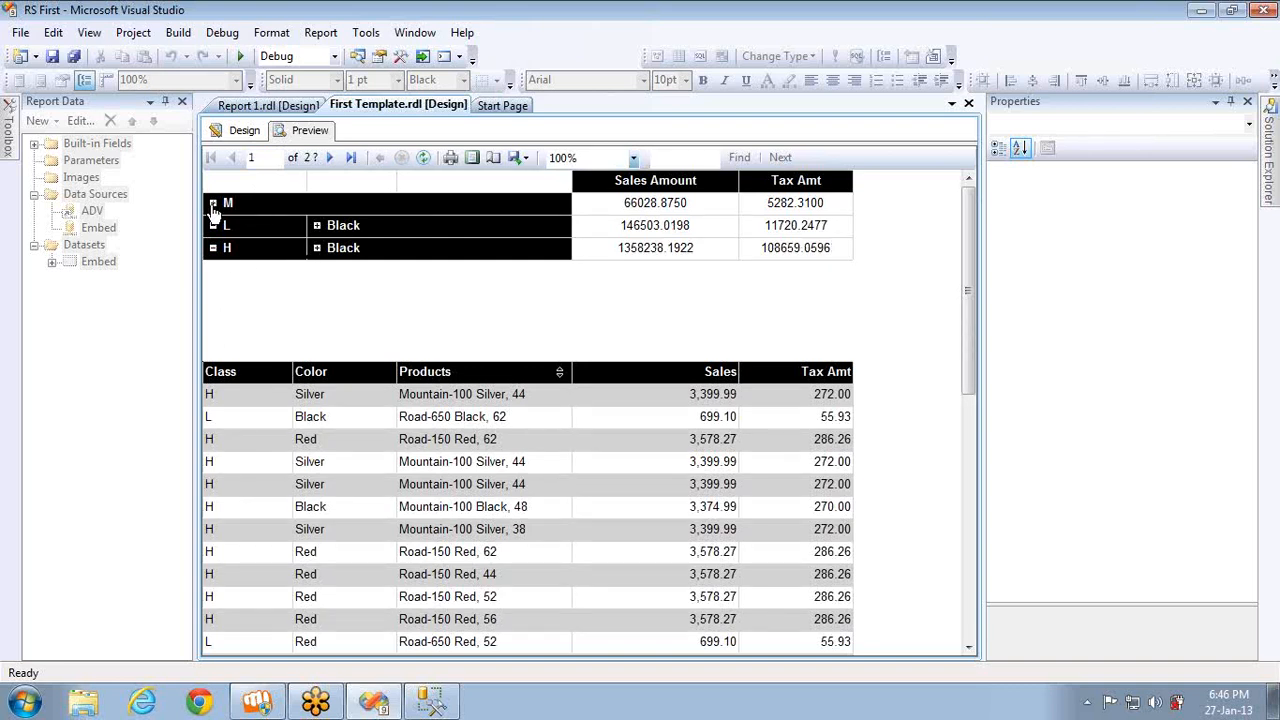
click(317, 227)
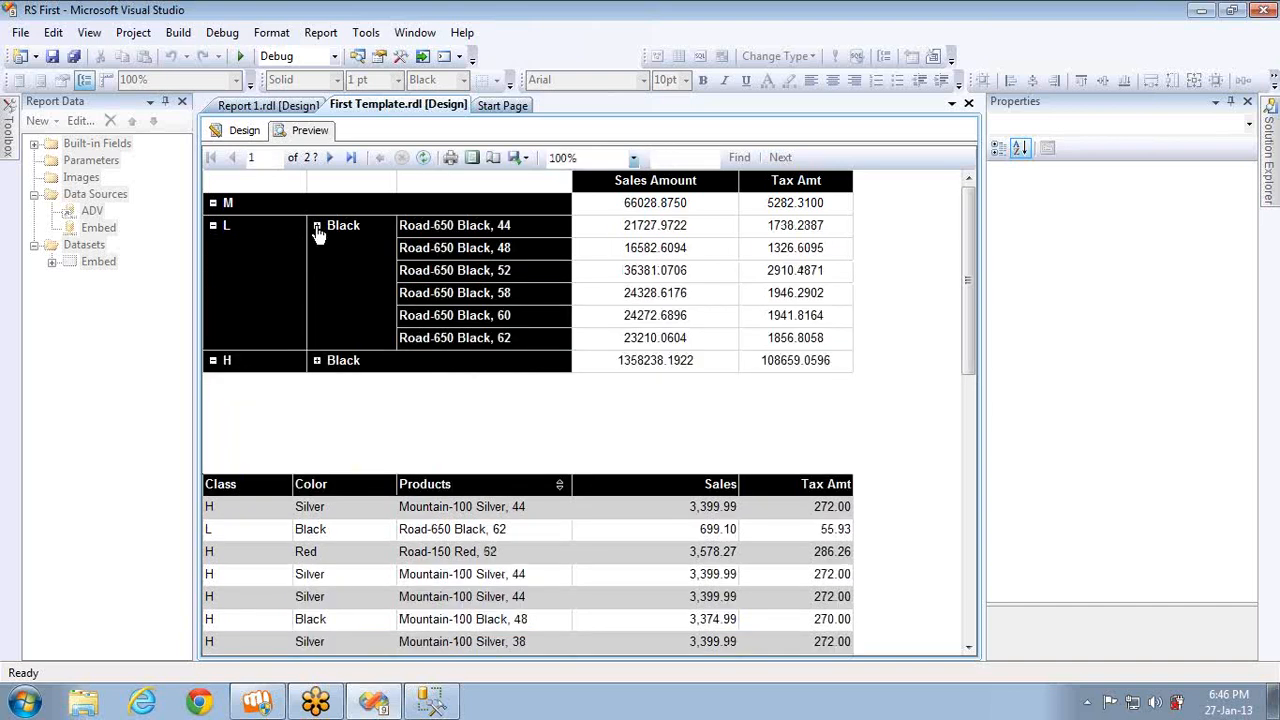
- Remove the [Color] = Black filter from the EnglishProductName row group of the upper matrix
click(240, 130)
click(503, 322)
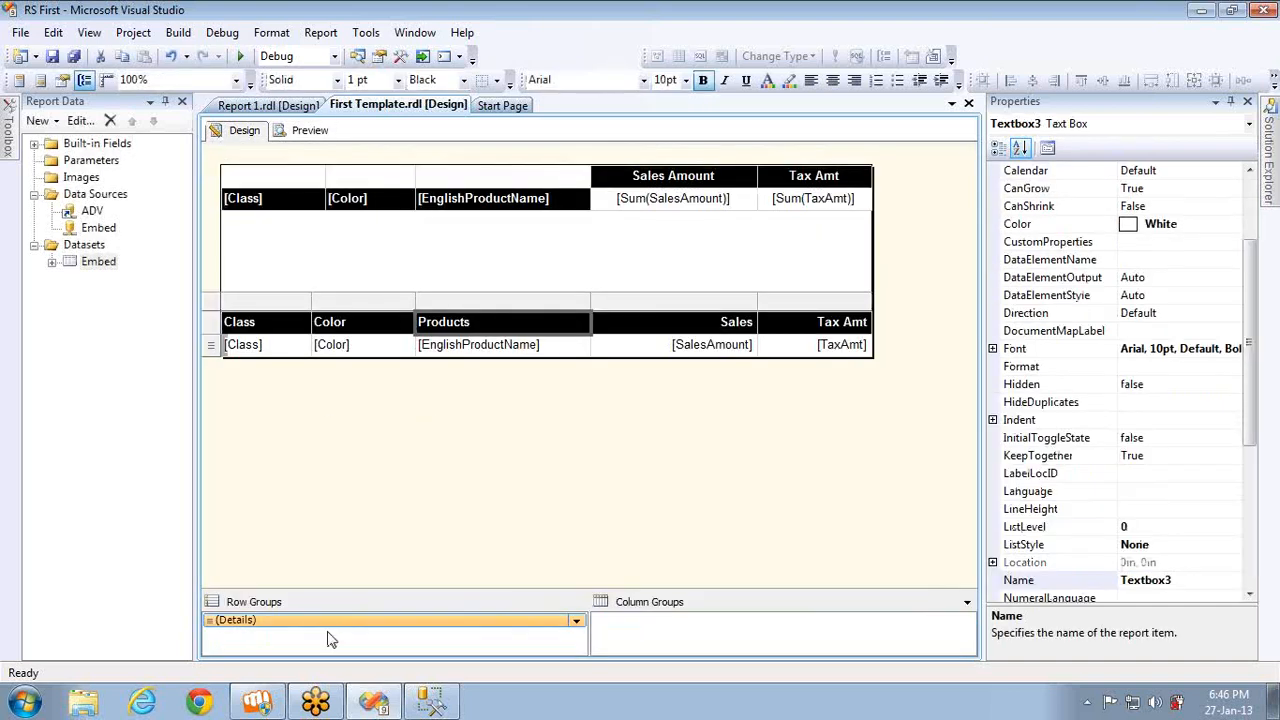
click(316, 197)
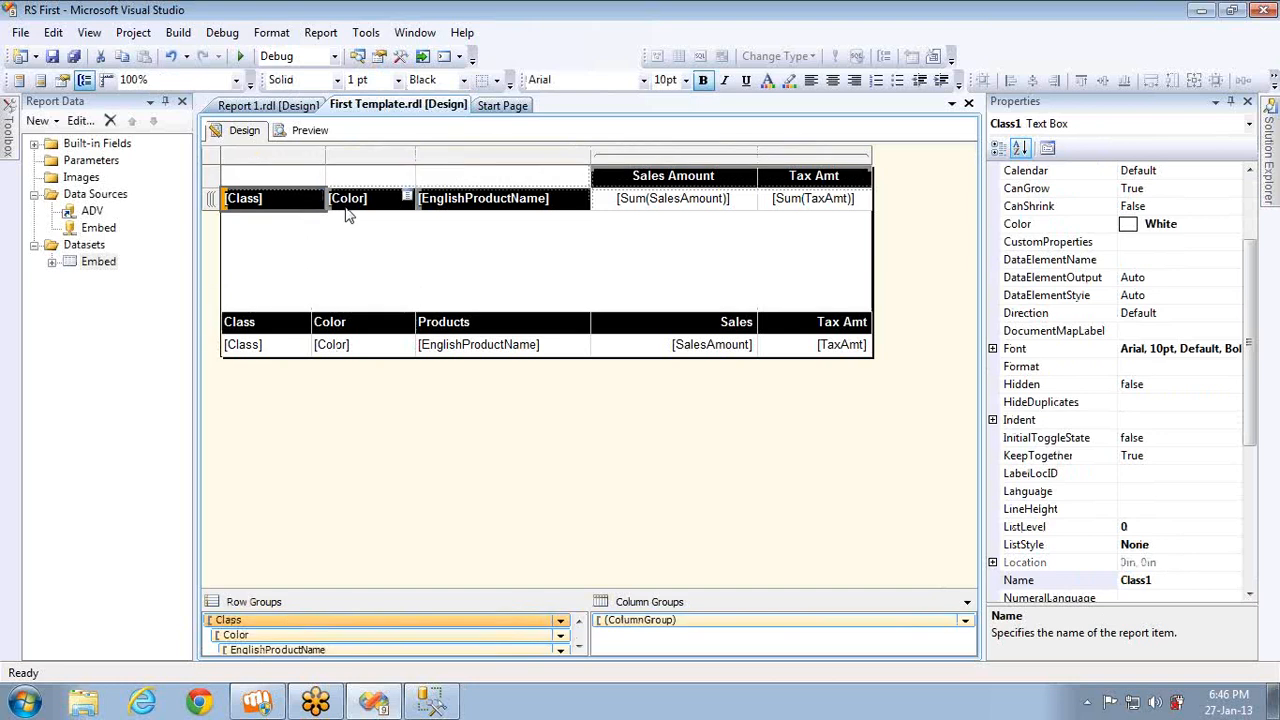
right_click(329, 650)
click(340, 668)
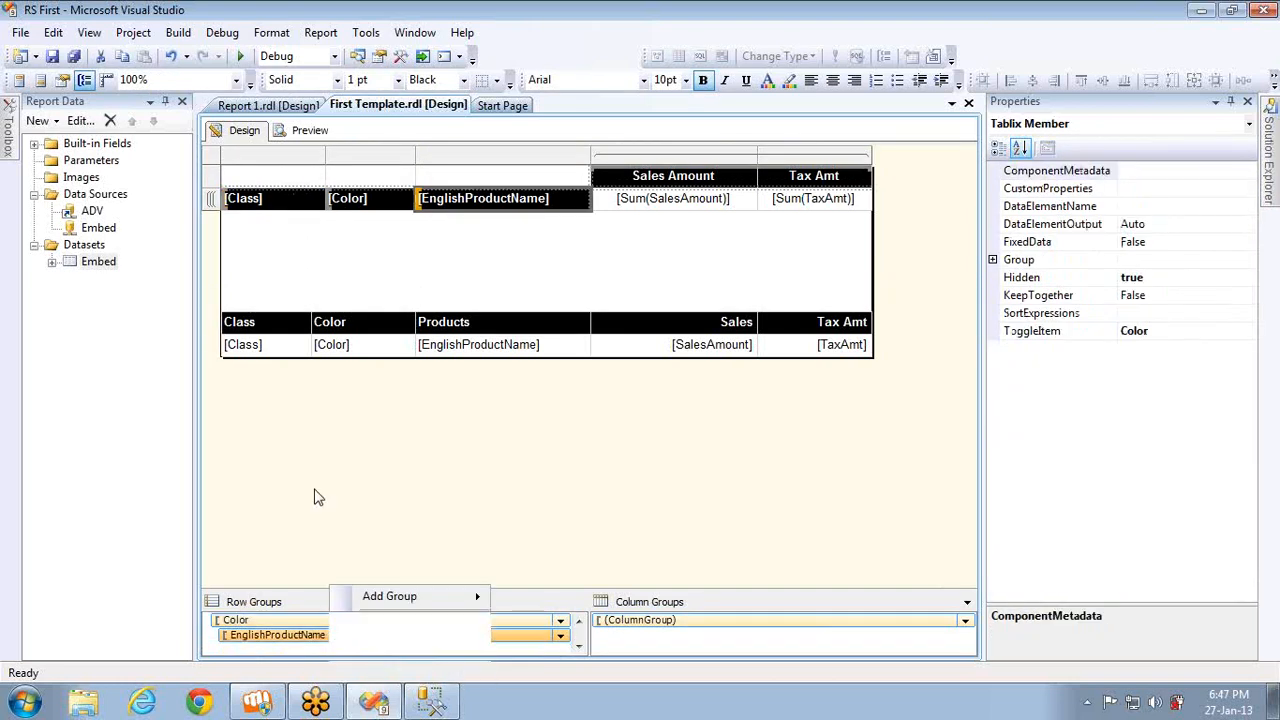
click(405, 266)
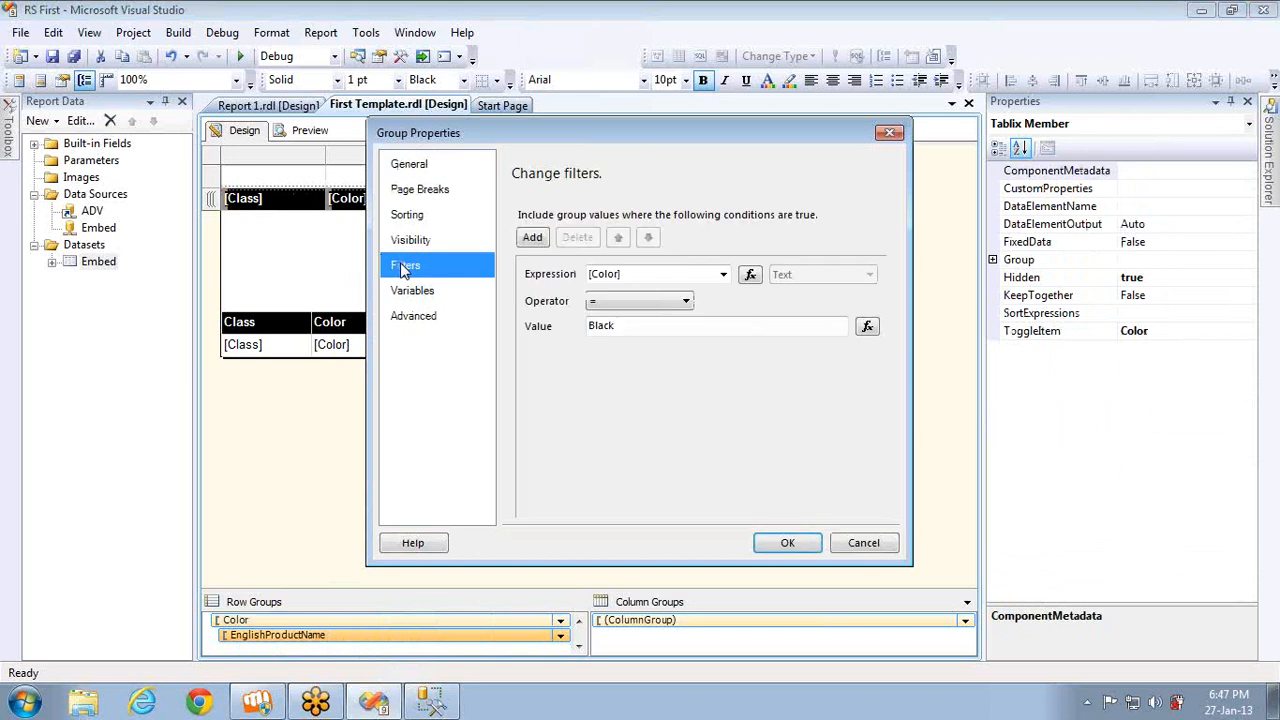
click(531, 320)
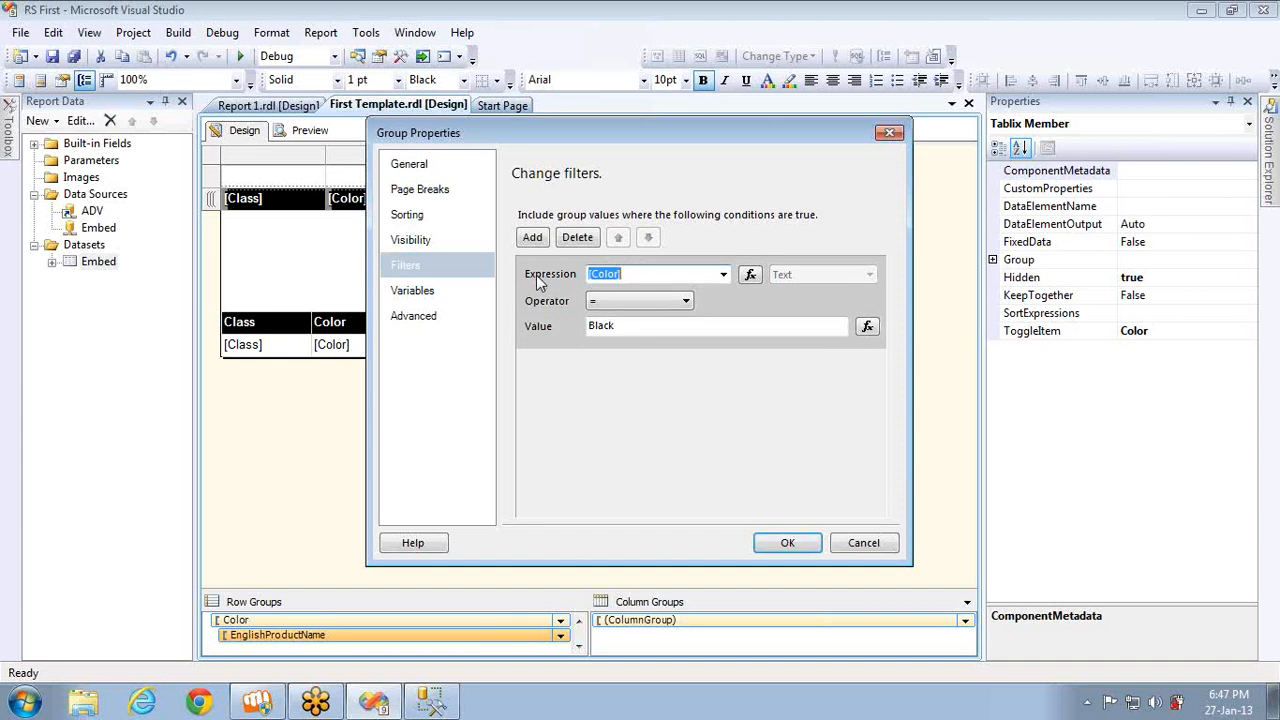
click(580, 240)
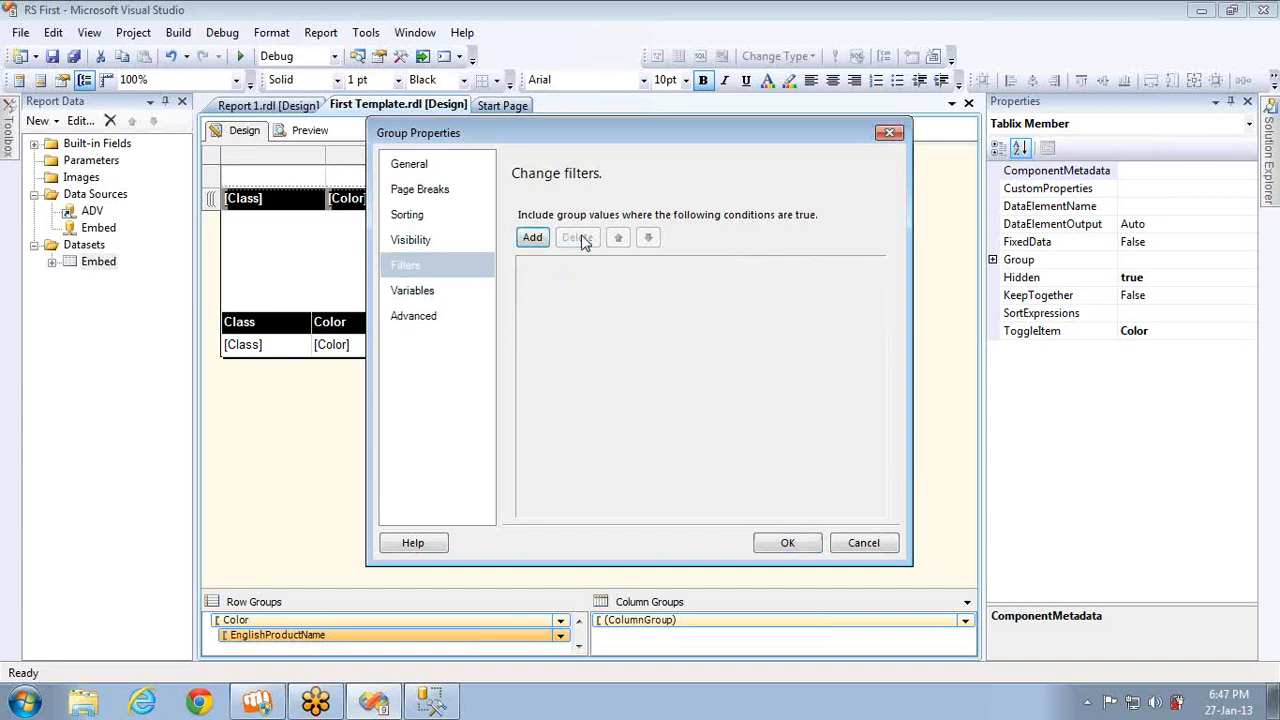
- Add a group variable named test with the value 25 to the EnglishProductName row group
click(432, 289)
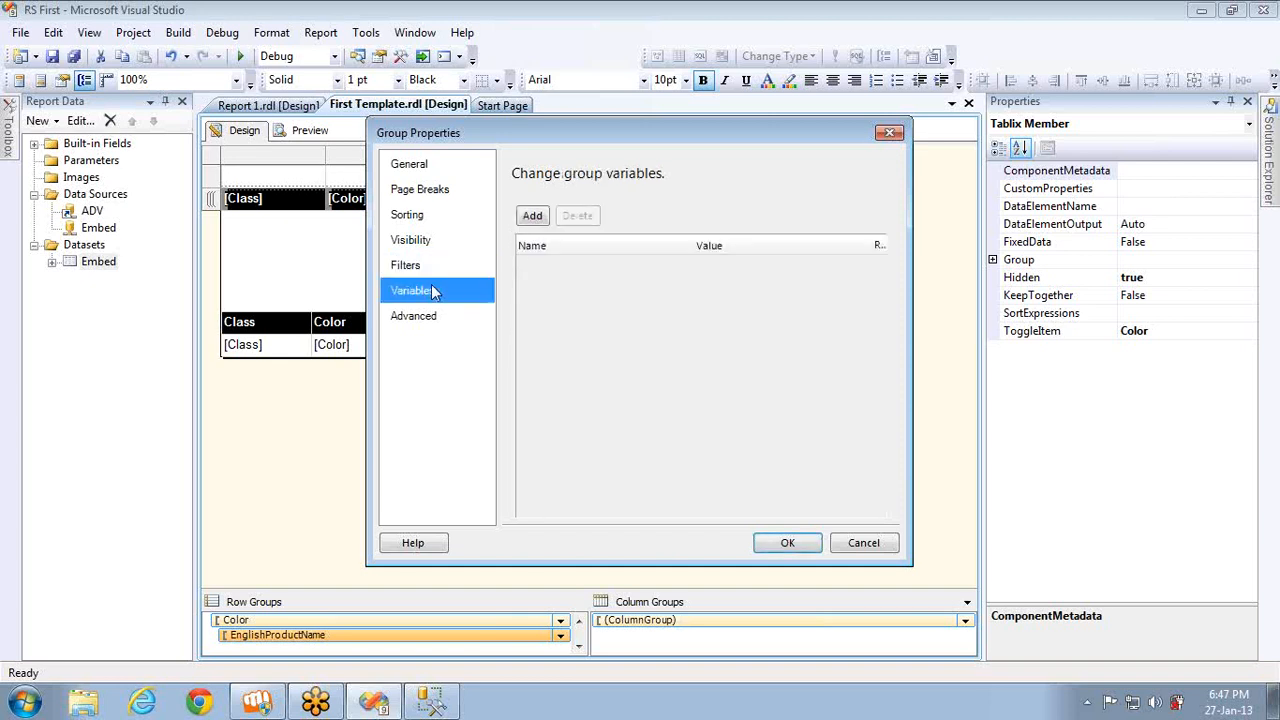
click(533, 217)
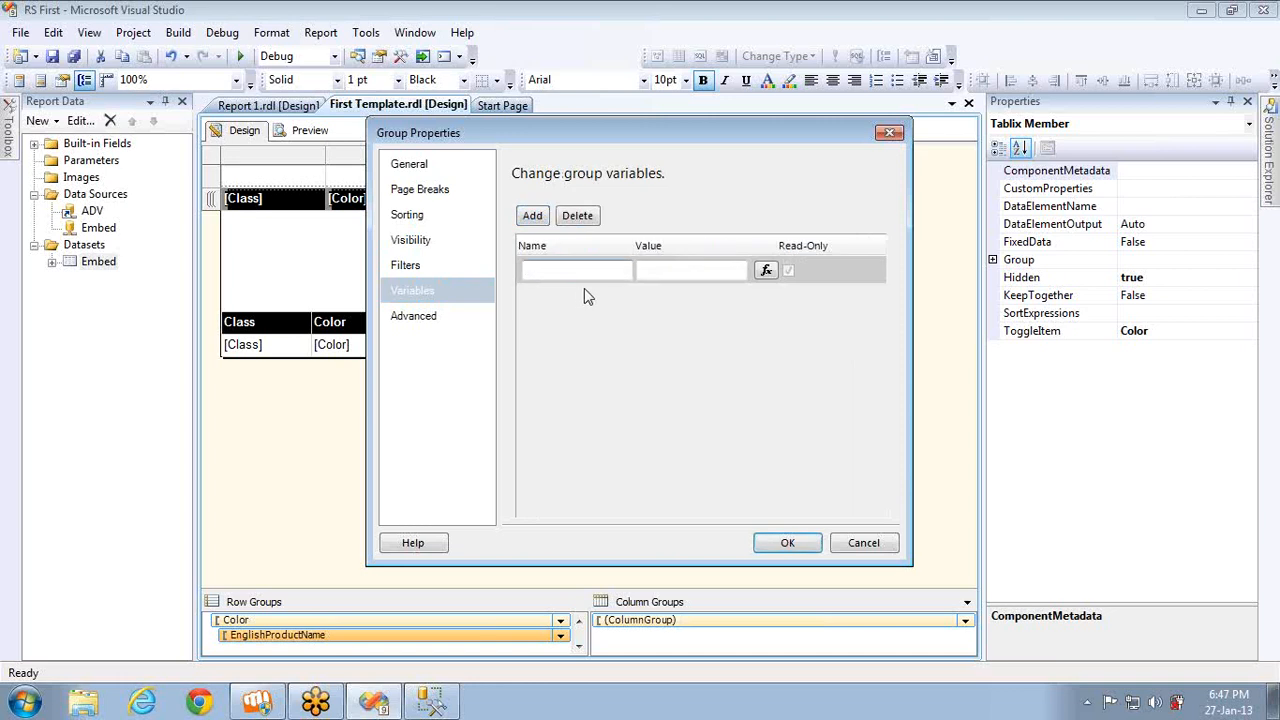
text(Roopesh)
key(shift+Home)
text(test)
text(25)
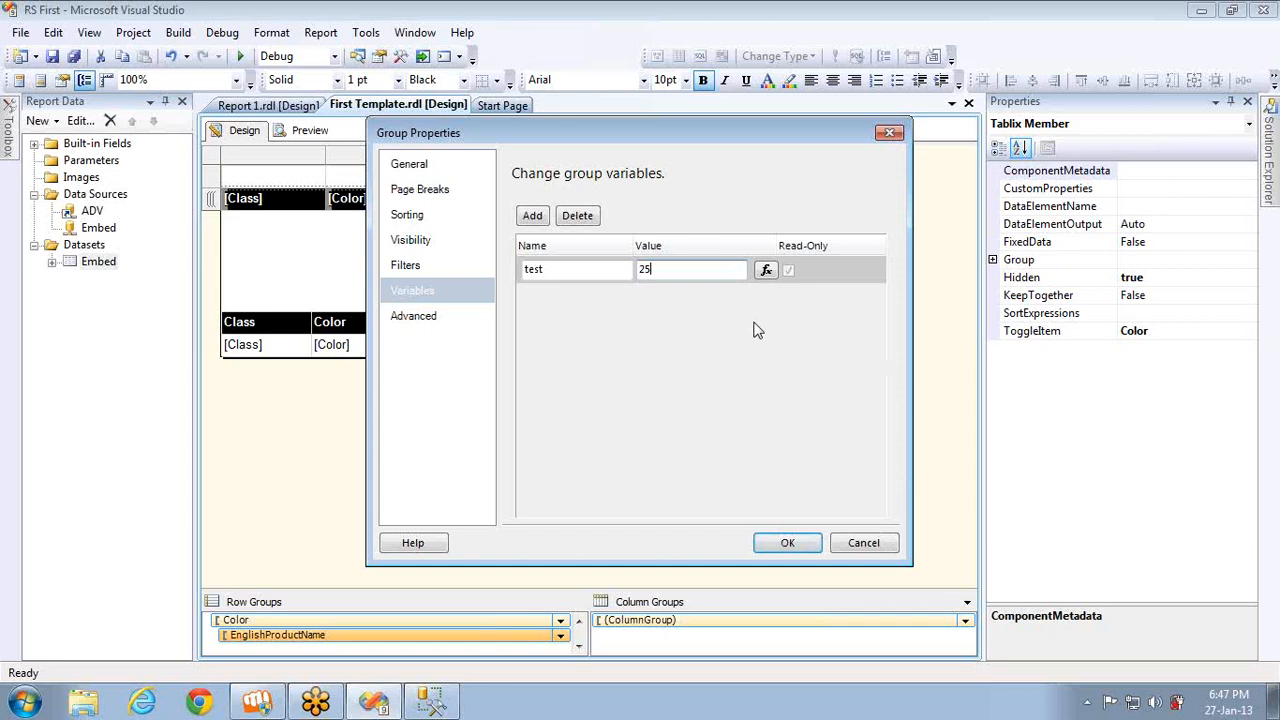
- Check the Variables category in the expression editor for the test variable's value, cancel the editor, and delete the variable
click(766, 271)
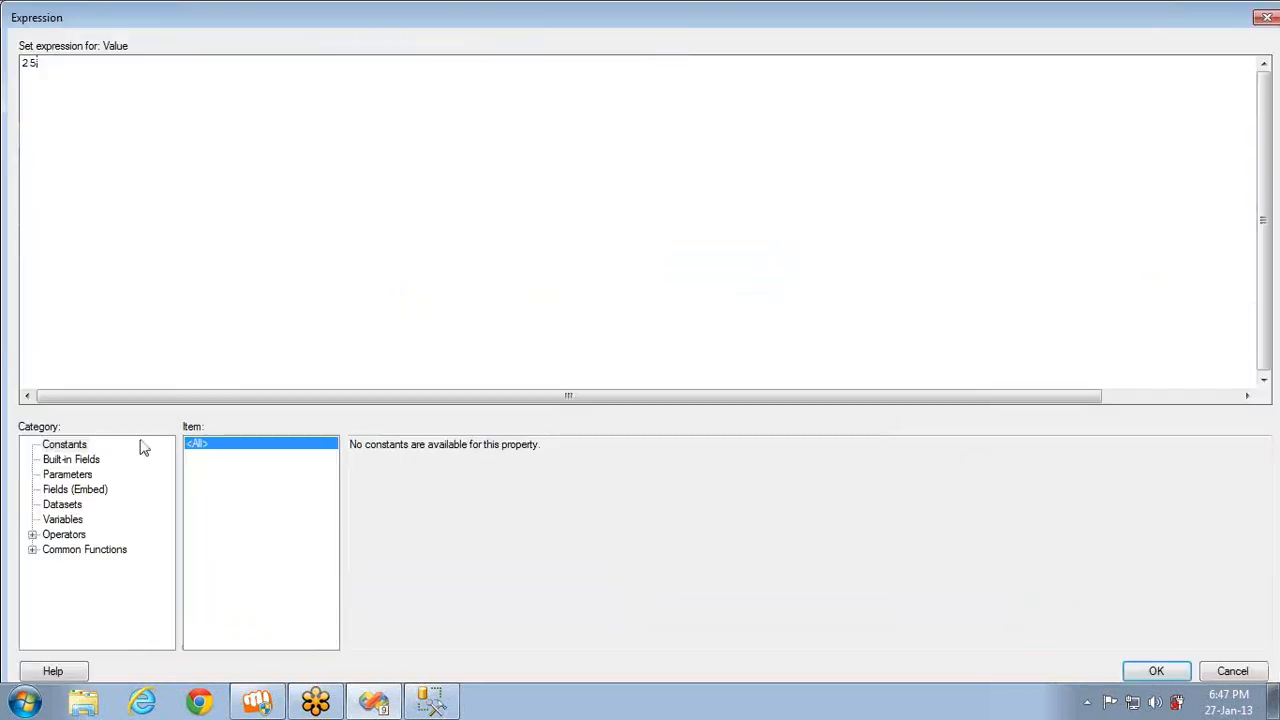
click(72, 520)
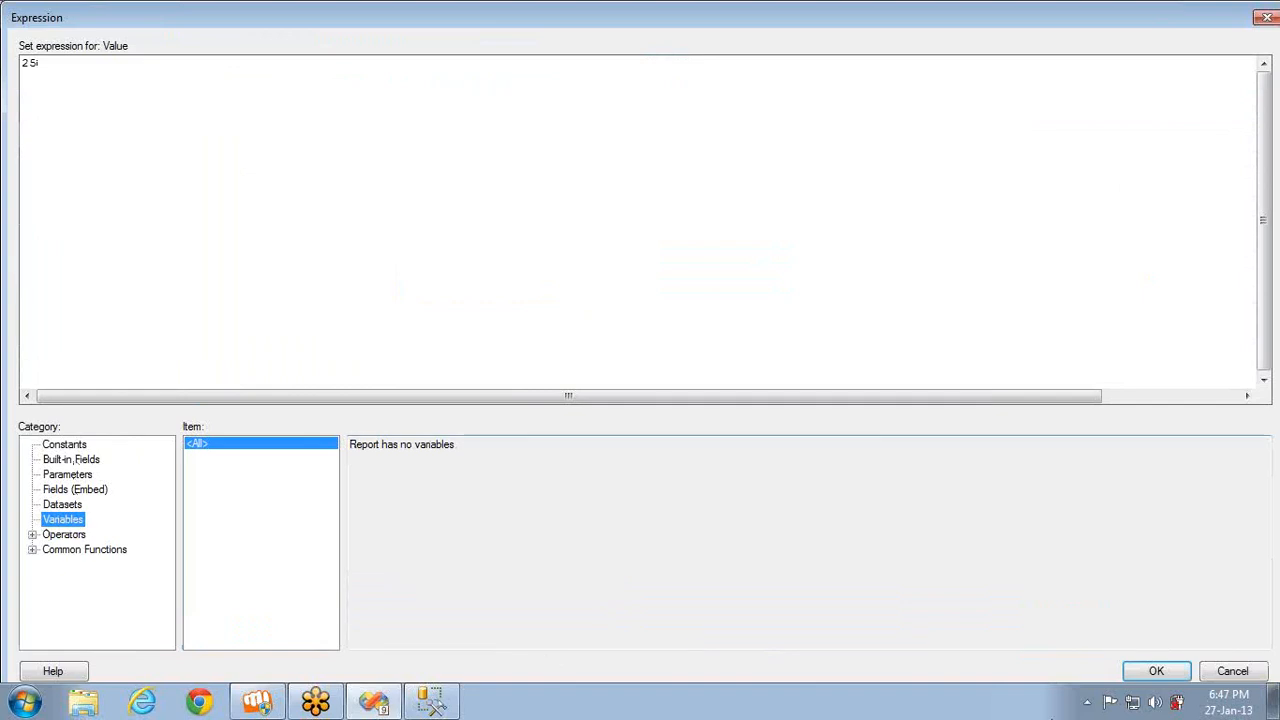
click(1230, 671)
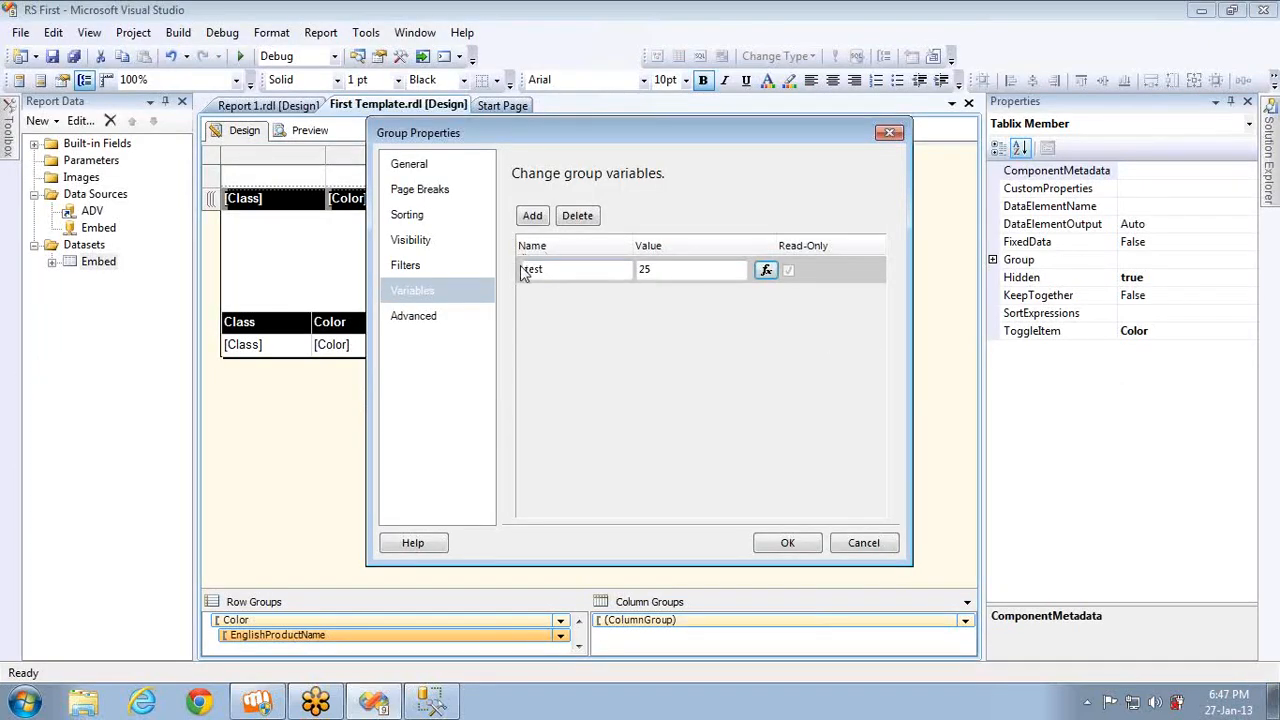
click(578, 215)
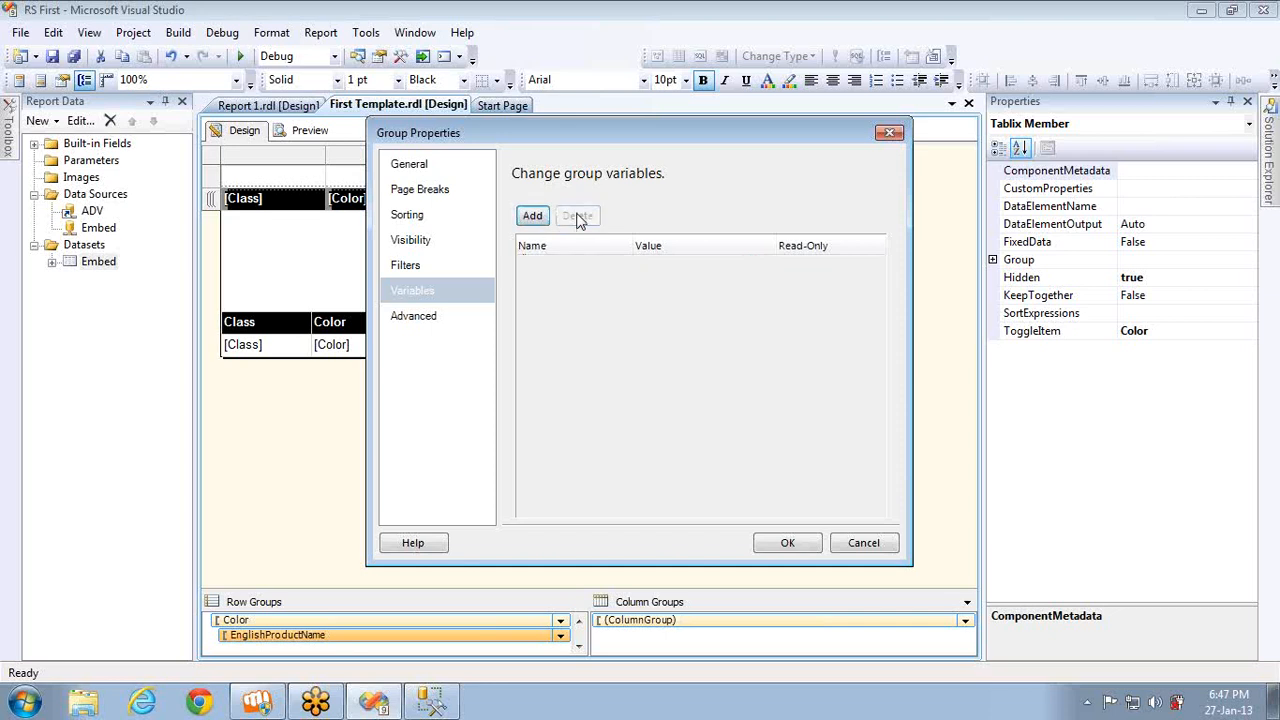
- Set the EnglishProductName row group's document map to [EnglishProductName] and apply the group properties
click(432, 318)
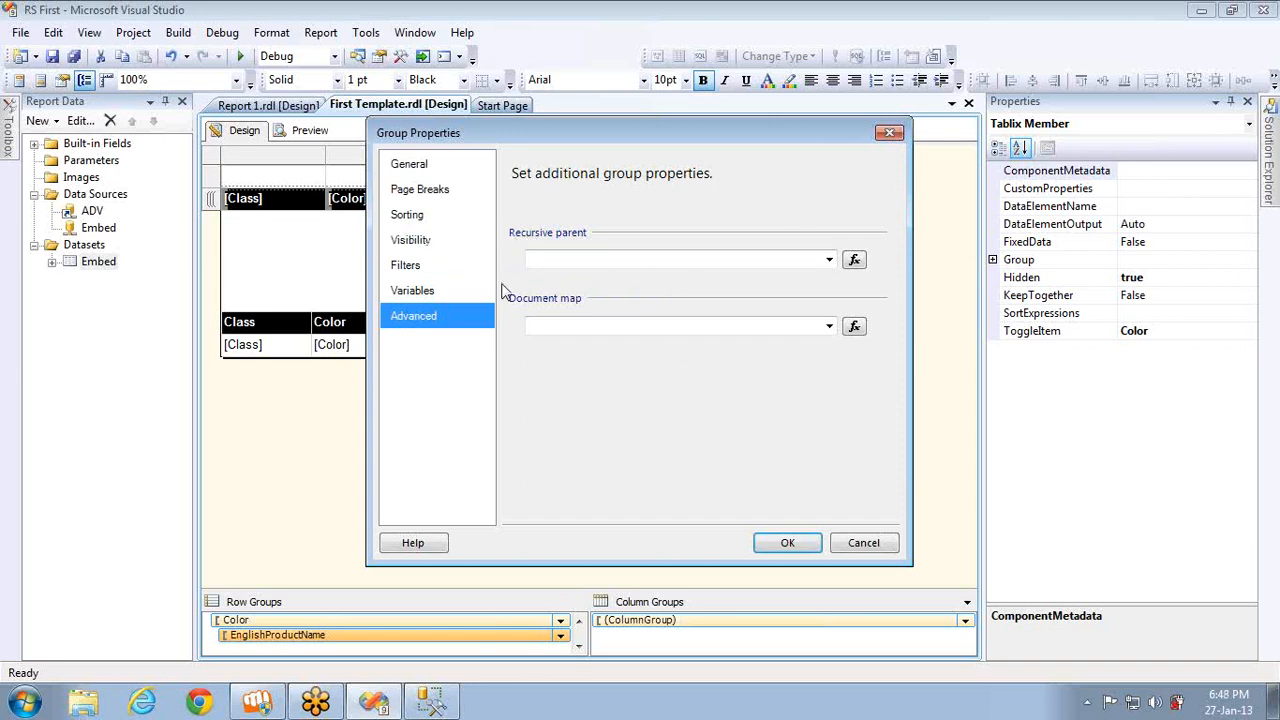
click(829, 327)
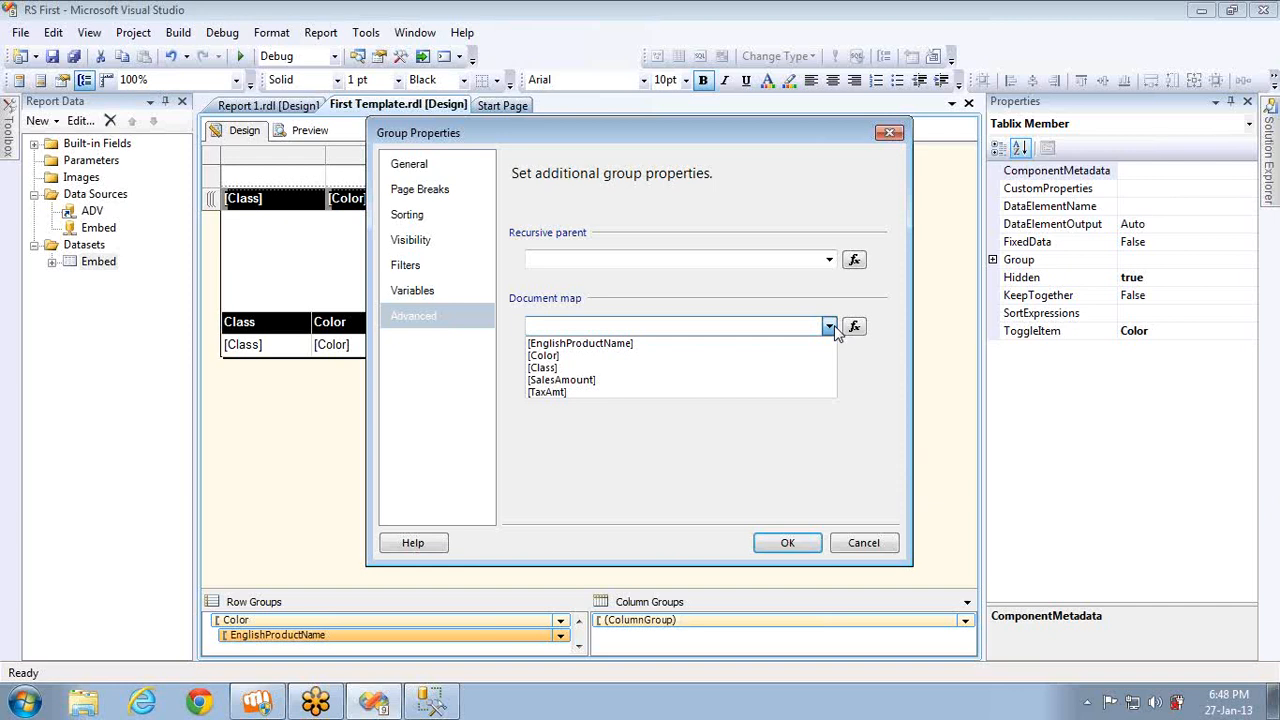
click(646, 346)
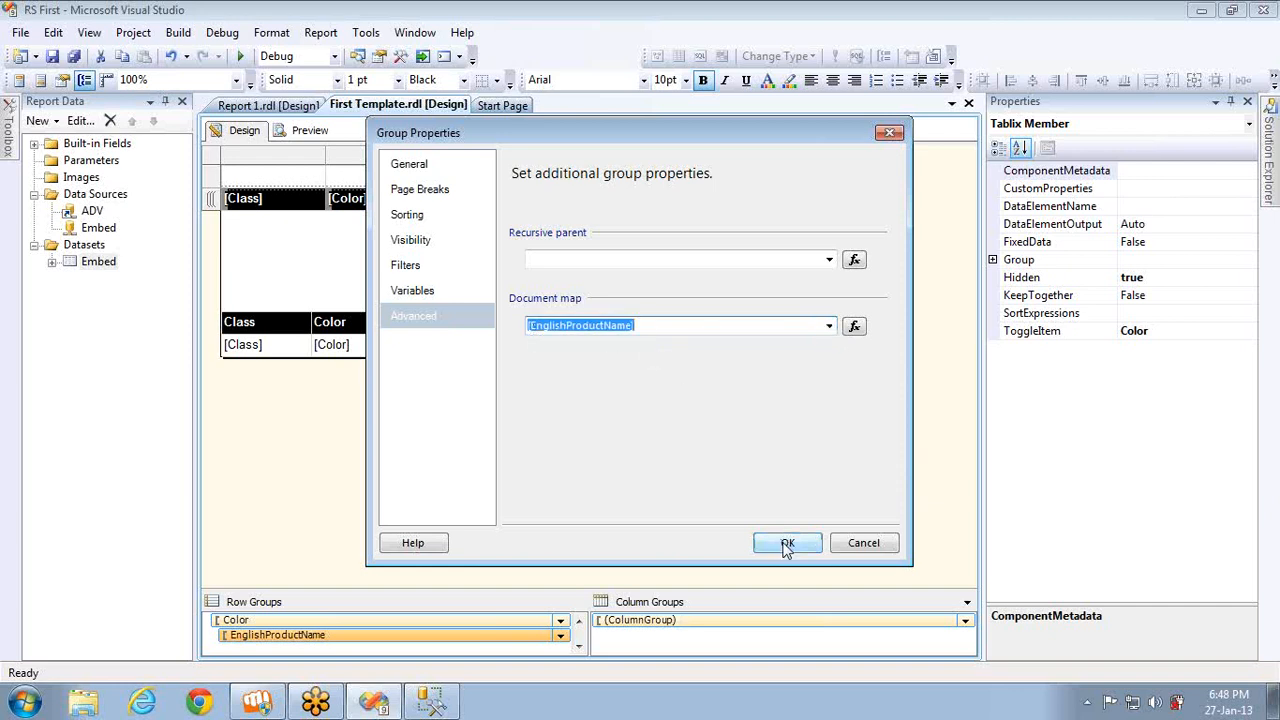
click(787, 544)
- Preview the report, widen the document map, try its Road-650 Black, 44 entry, and expand class M
click(300, 133)
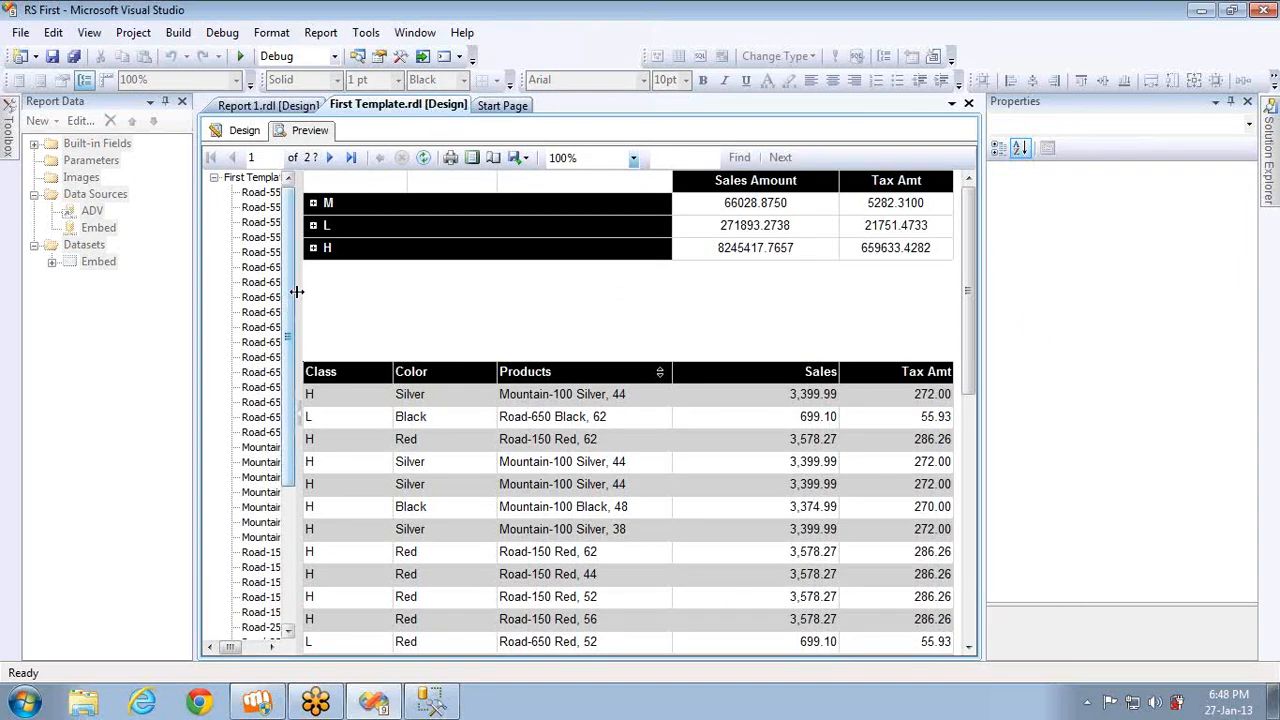
drag(297, 291, 372, 298)
click(283, 359)
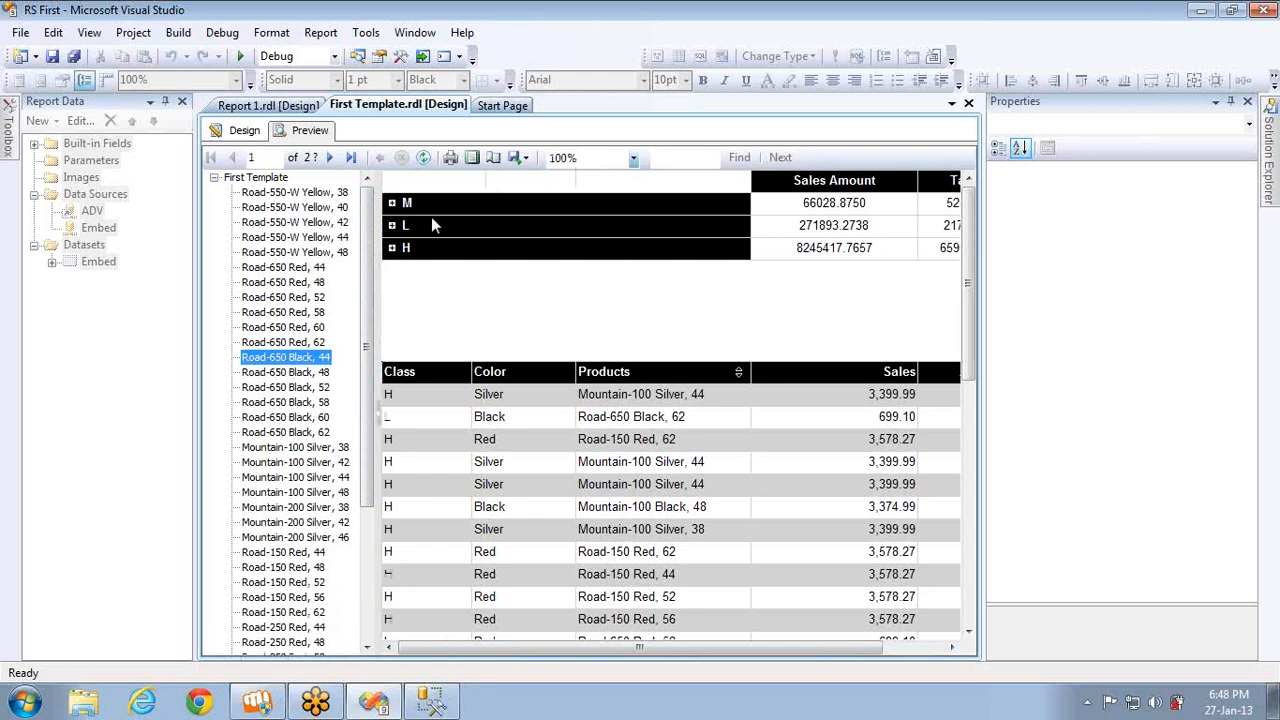
click(392, 203)
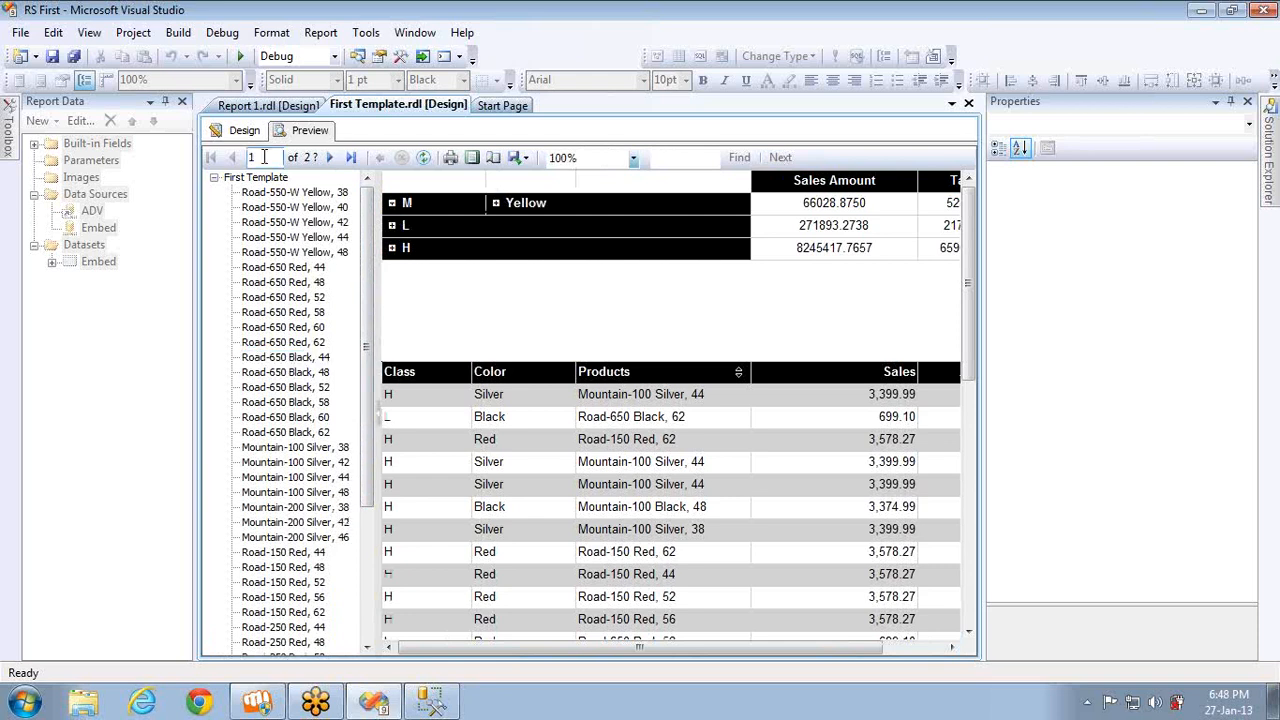
- Set the EnglishProductName row group to Show when the report is initially run and disable its display toggle
click(244, 133)
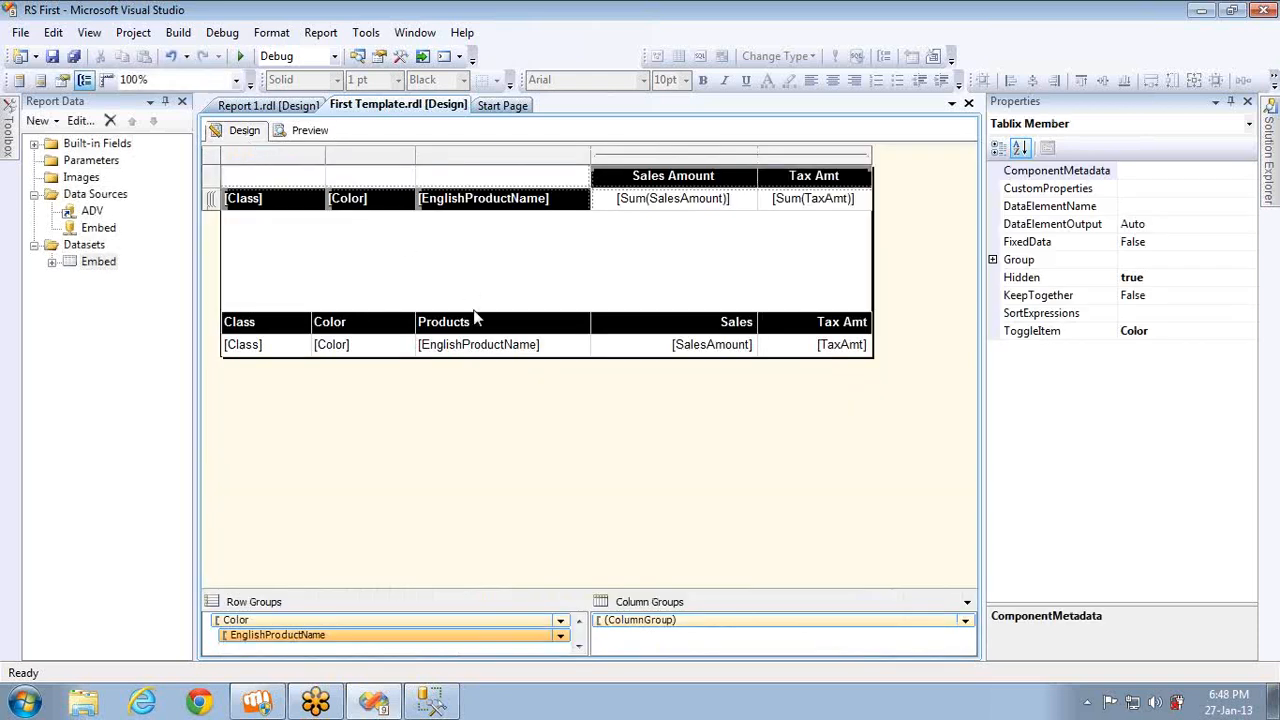
double_click(330, 635)
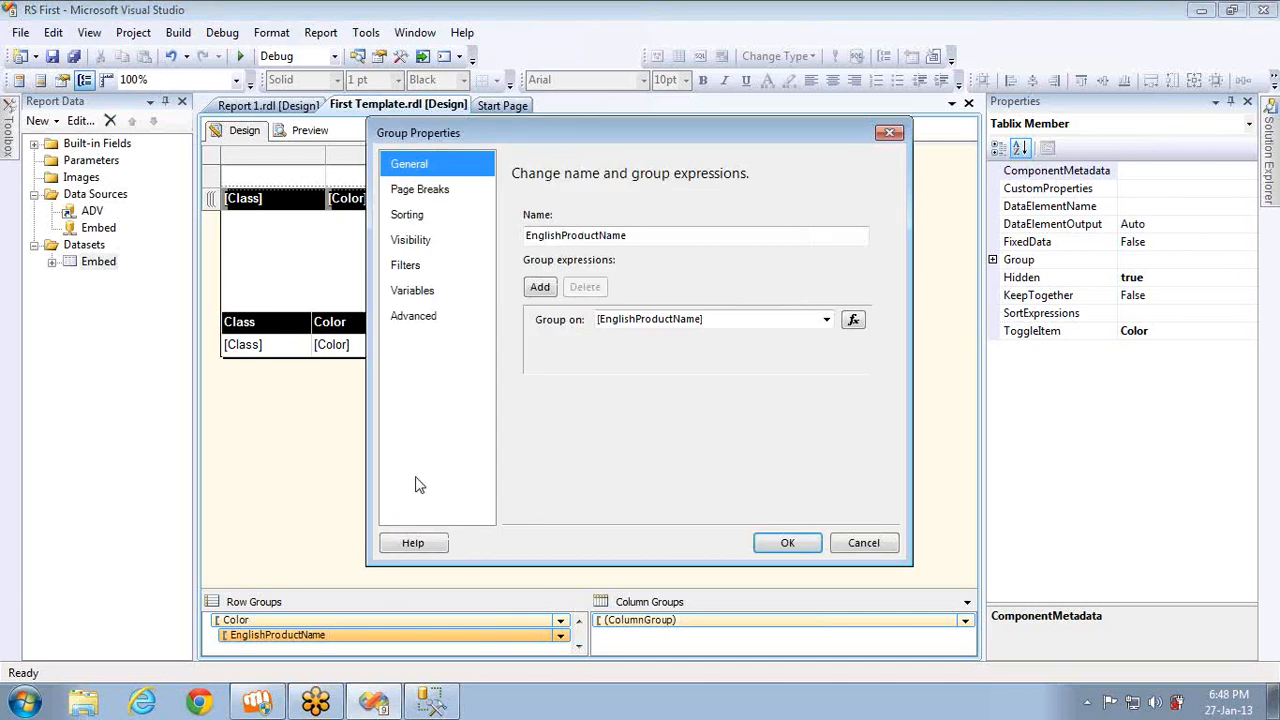
click(425, 244)
click(536, 241)
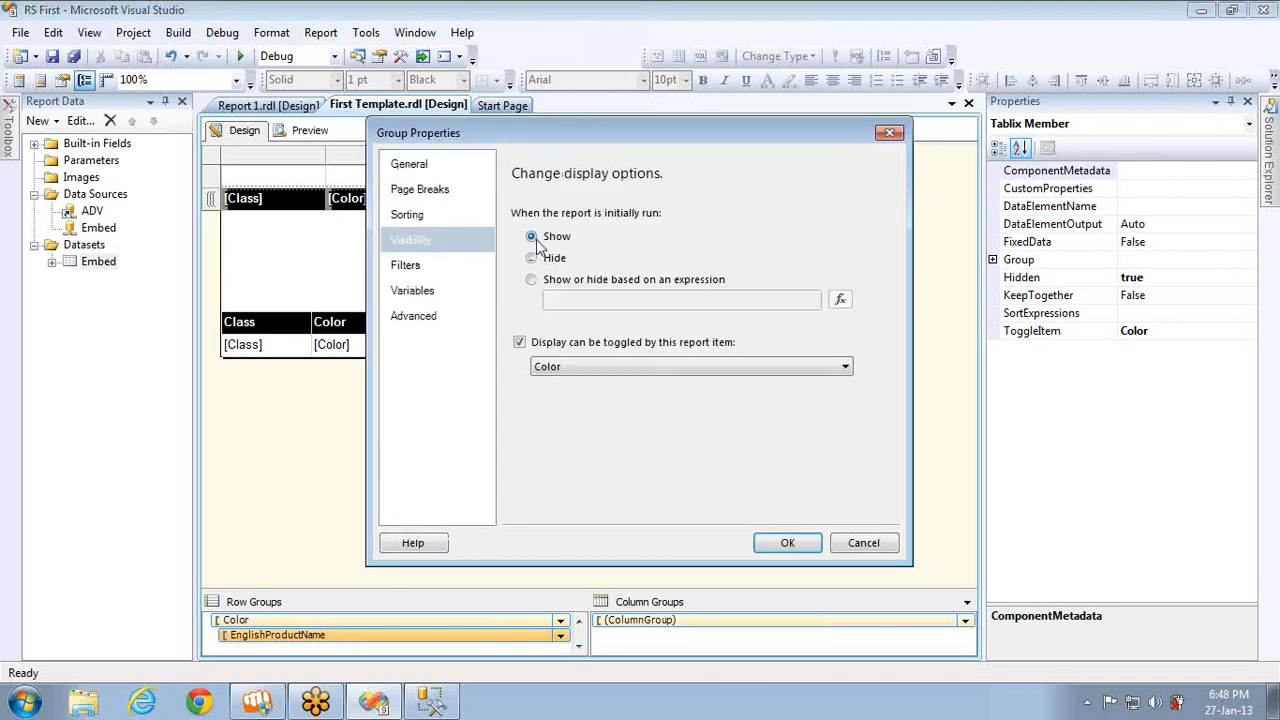
click(519, 342)
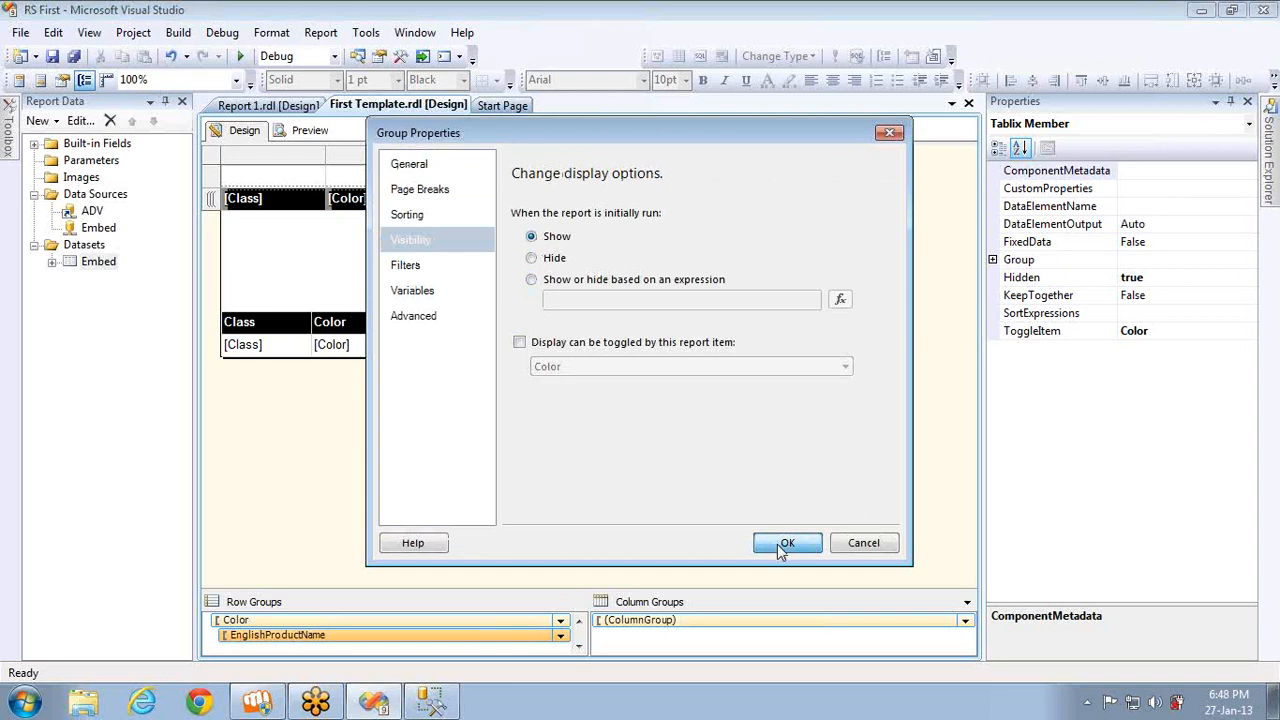
click(785, 545)
- Set the Color row group to Show when the report is initially run and disable toggling by Class1
double_click(457, 621)
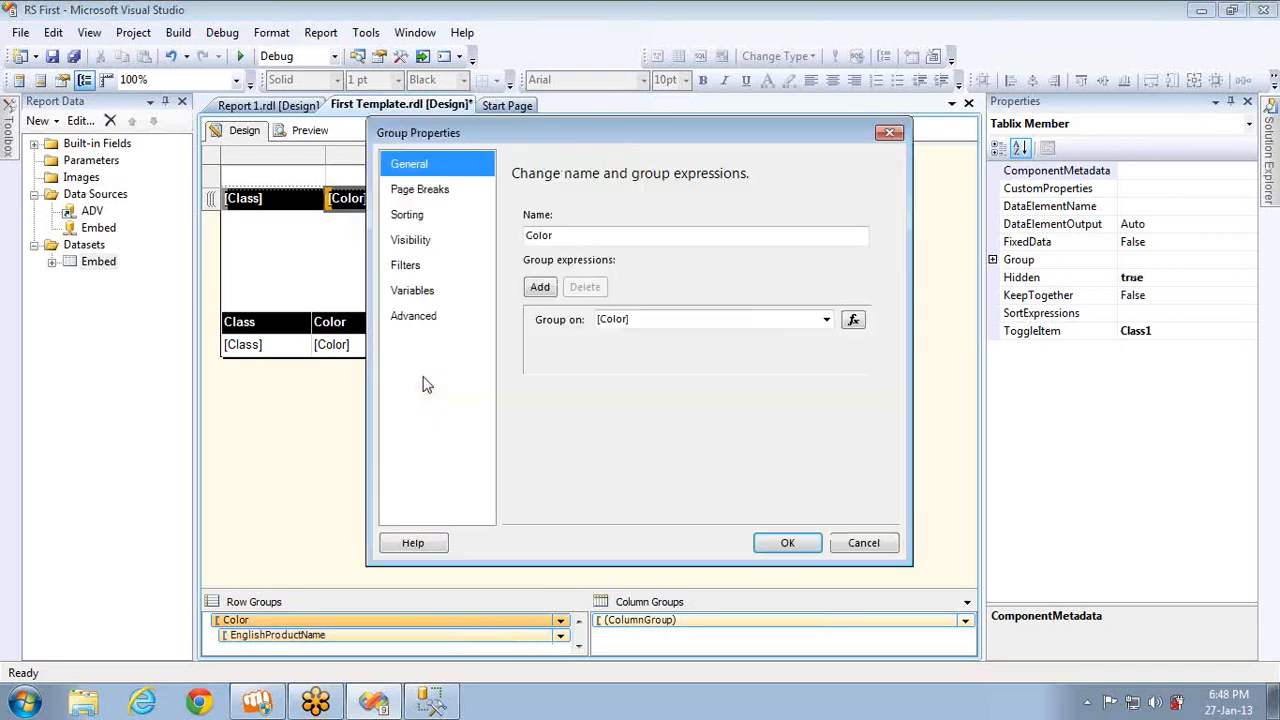
click(406, 244)
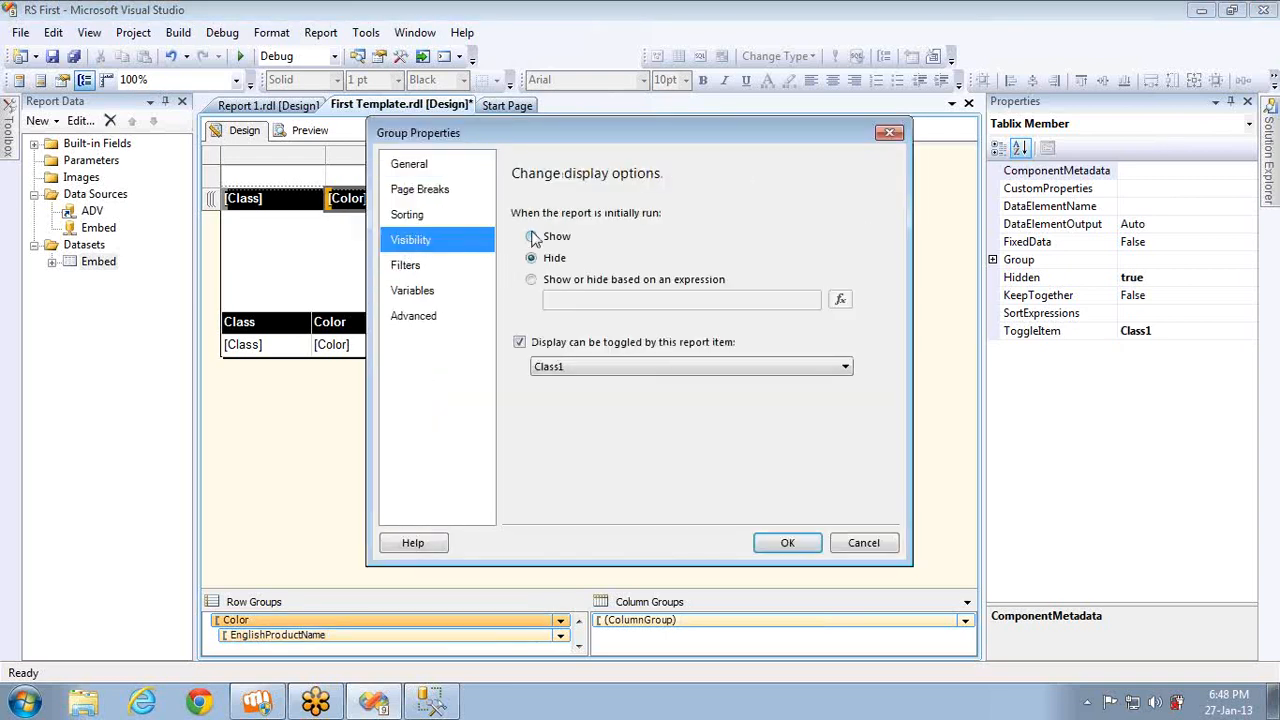
click(532, 237)
click(519, 342)
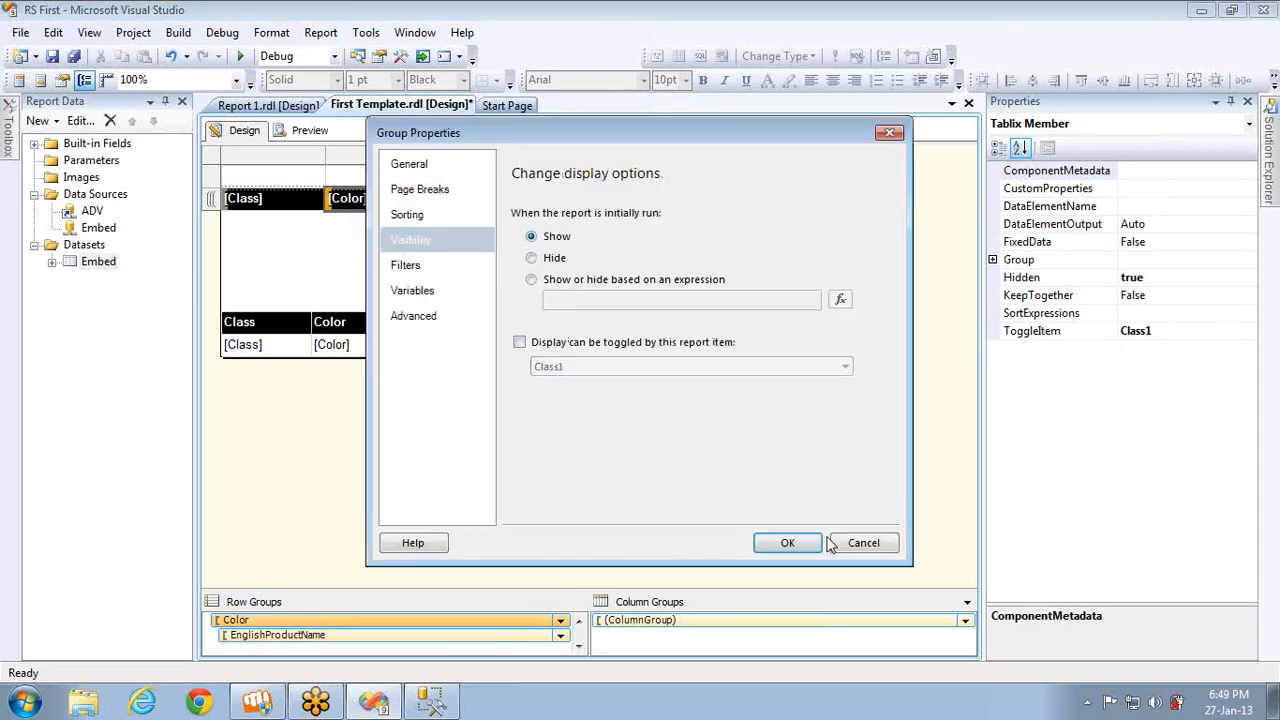
click(789, 542)
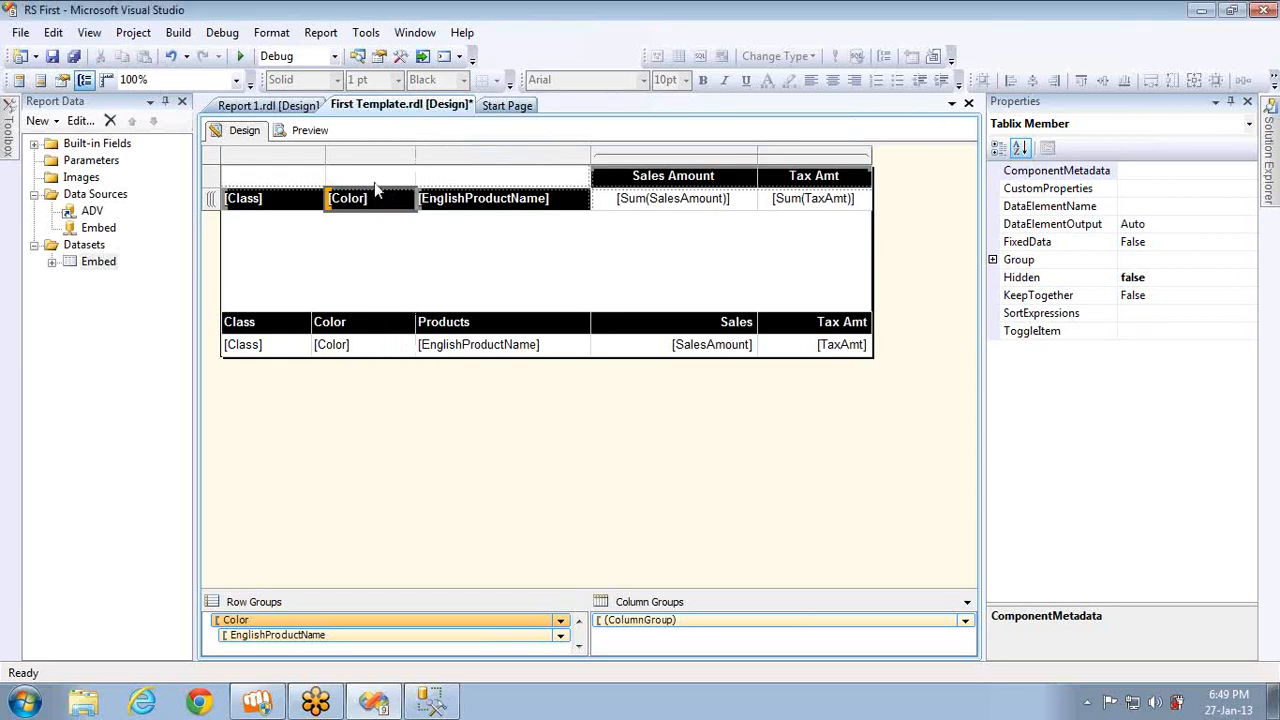
- Preview the report, jump to various Road and Mountain products through the document map, and return to the design view
click(310, 131)
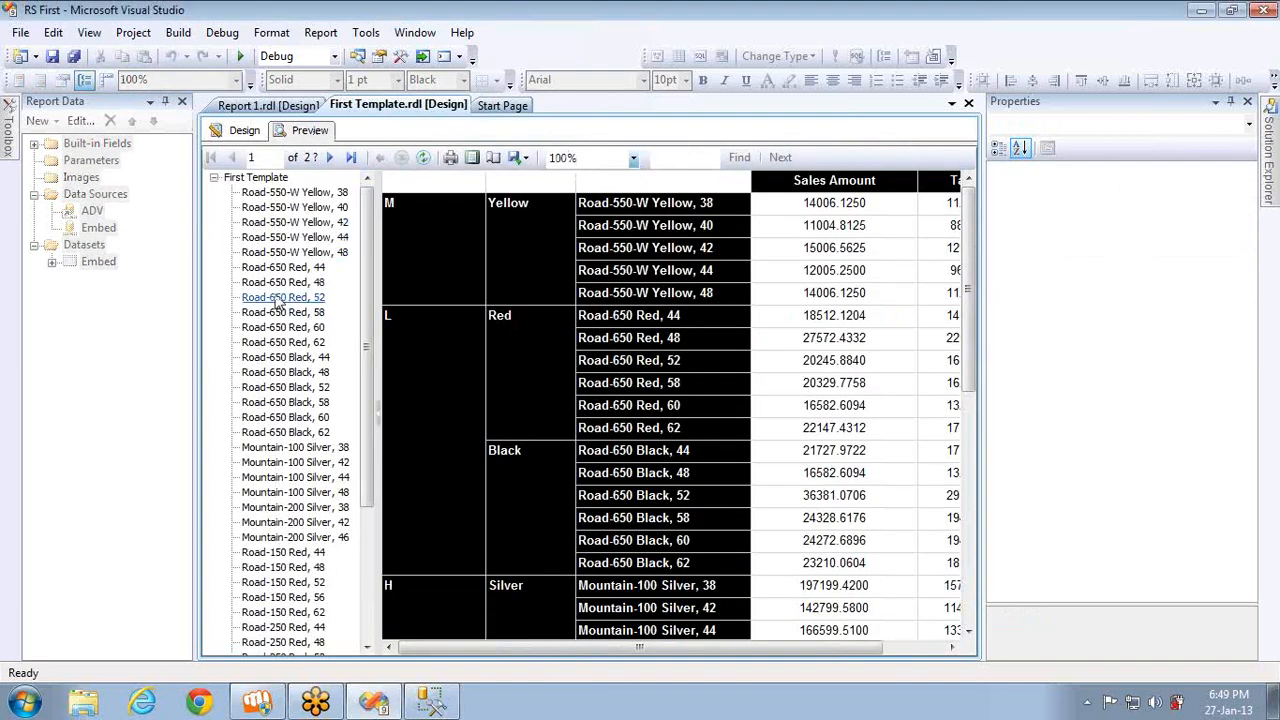
click(281, 300)
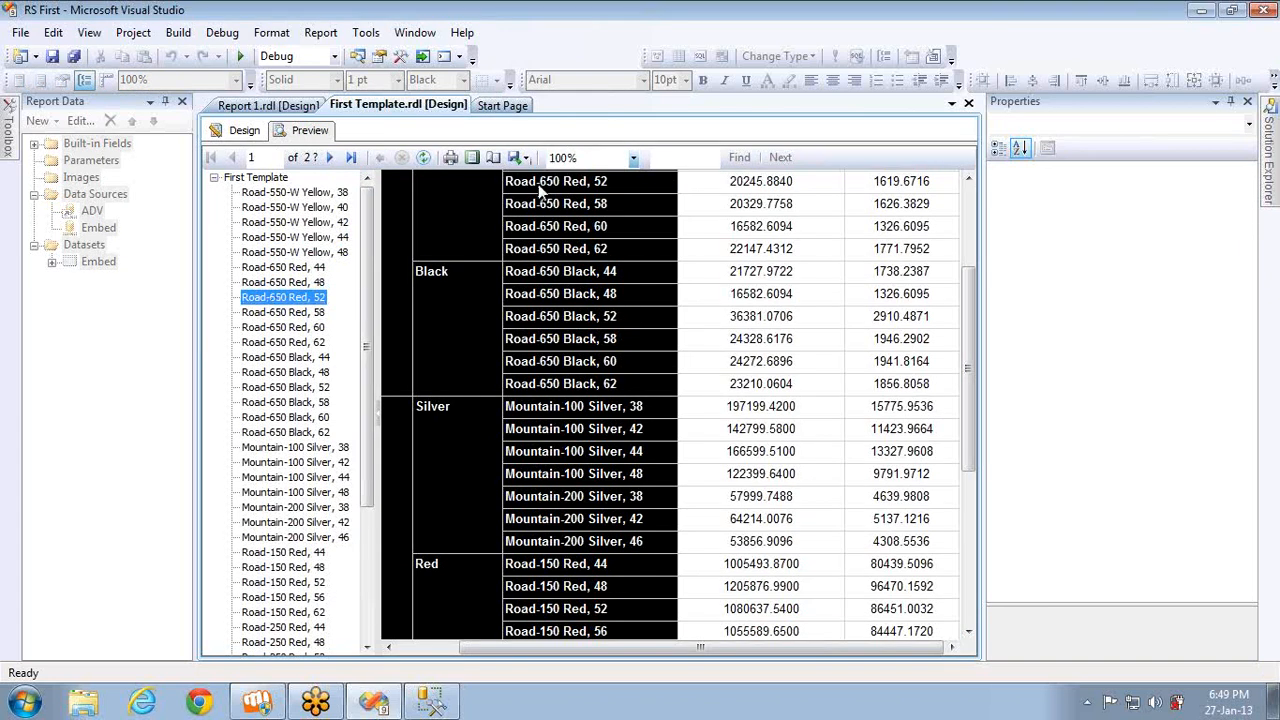
click(287, 418)
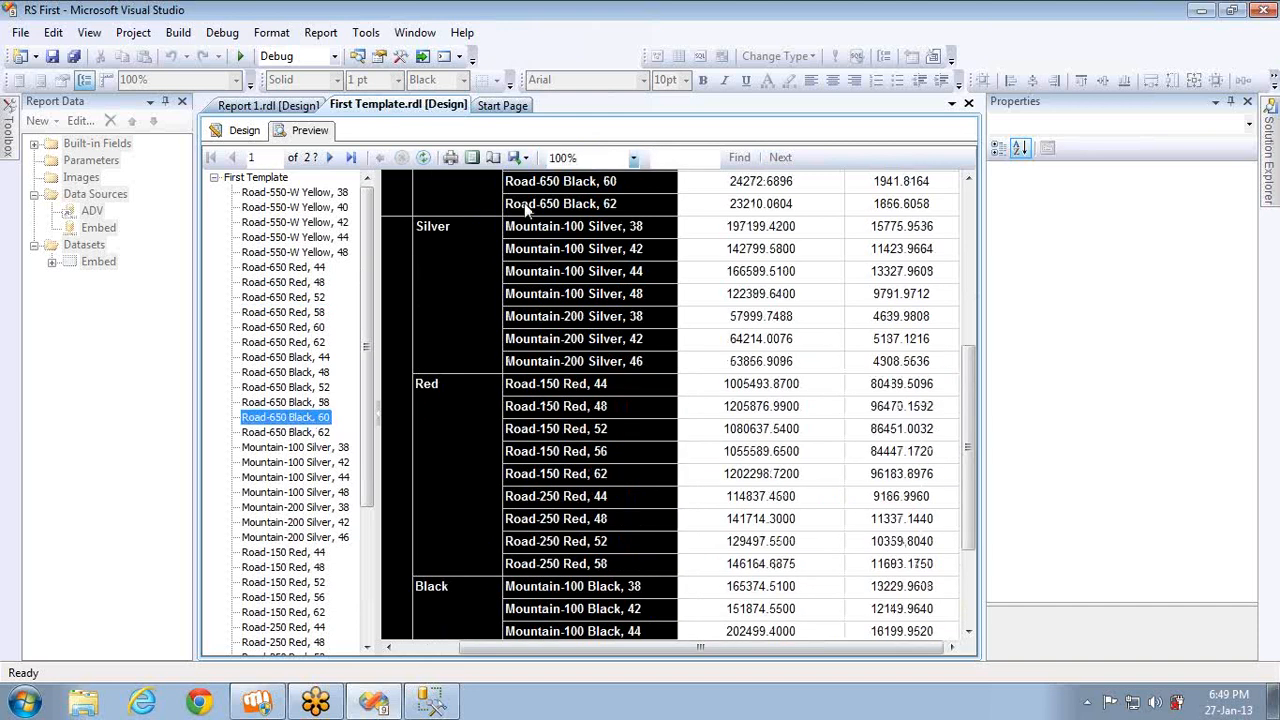
click(275, 597)
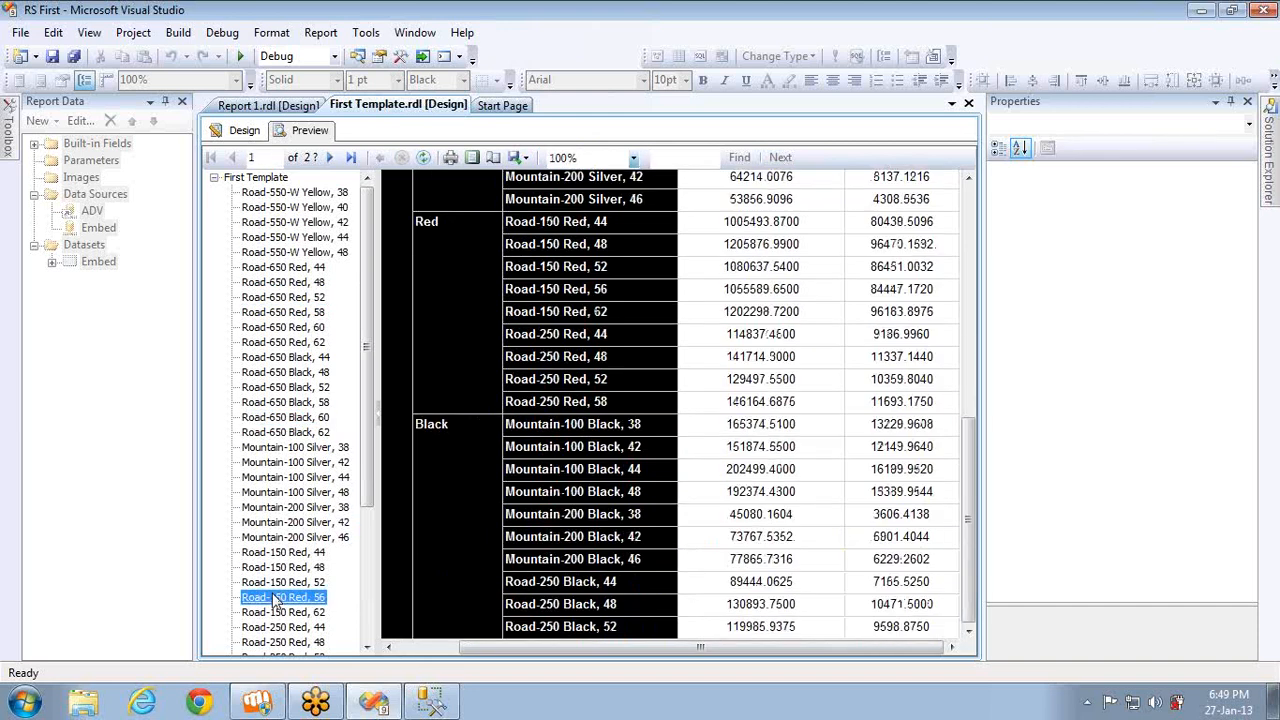
click(281, 240)
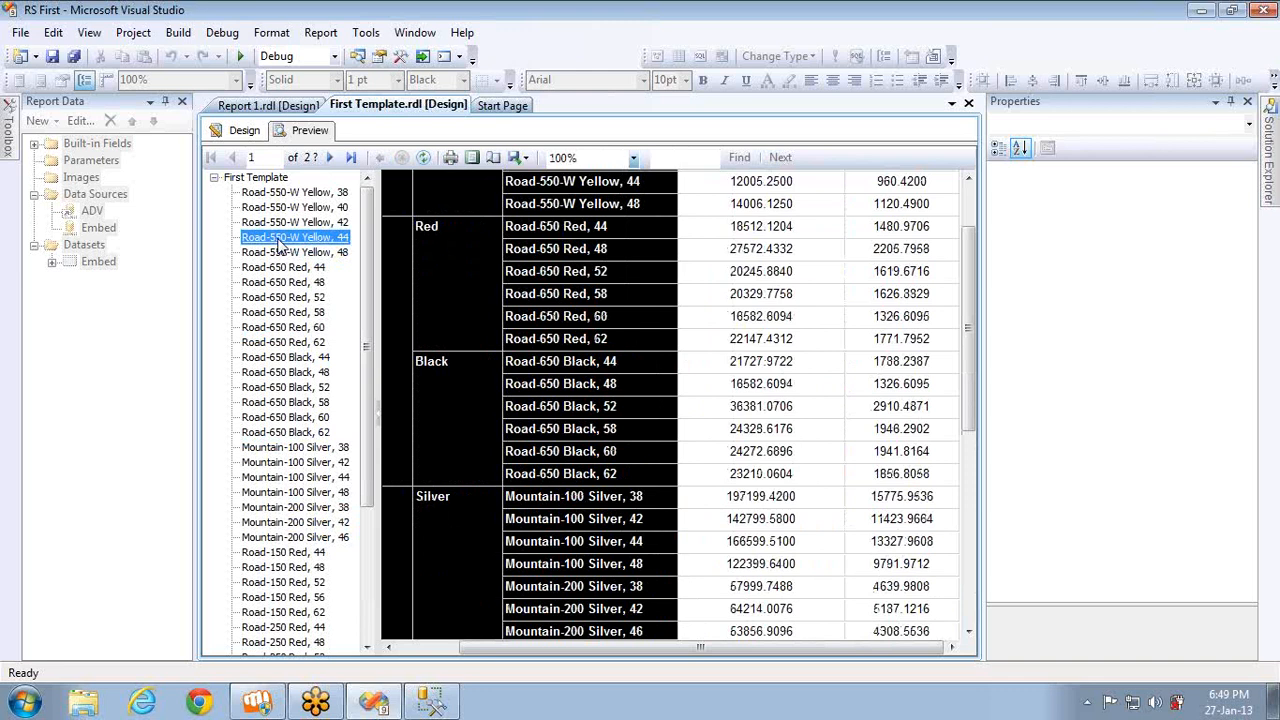
click(300, 613)
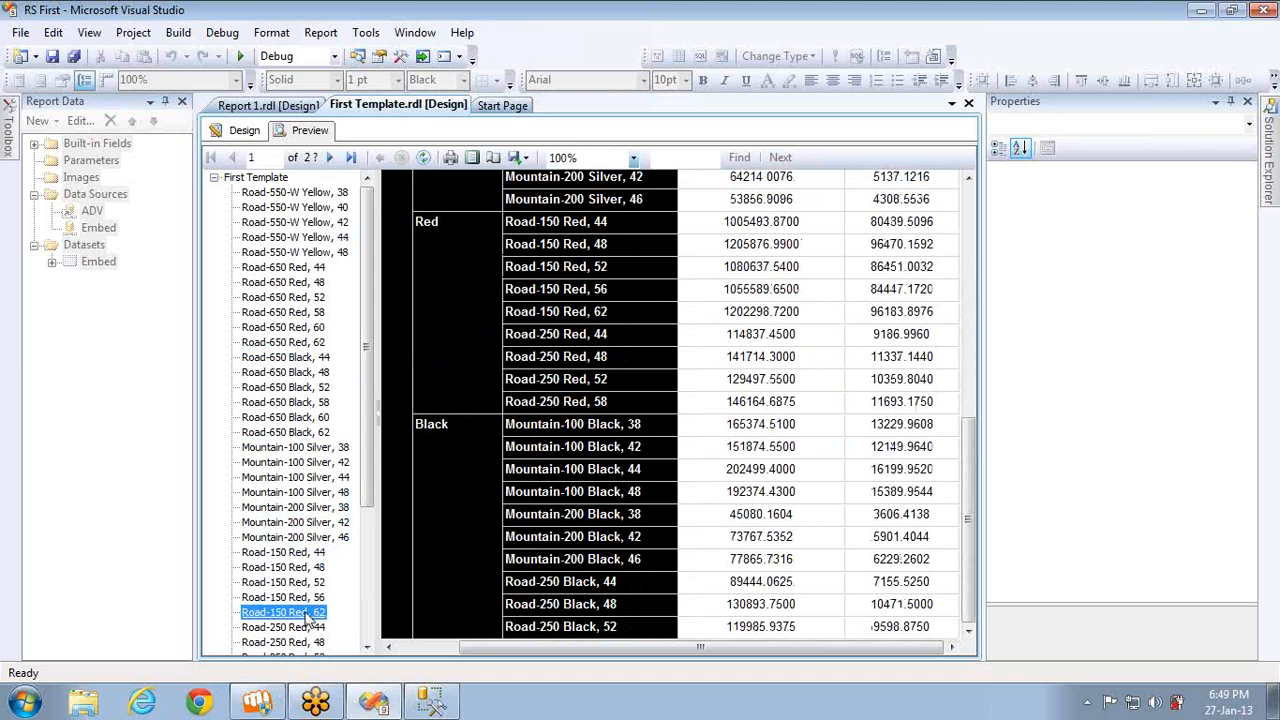
click(295, 538)
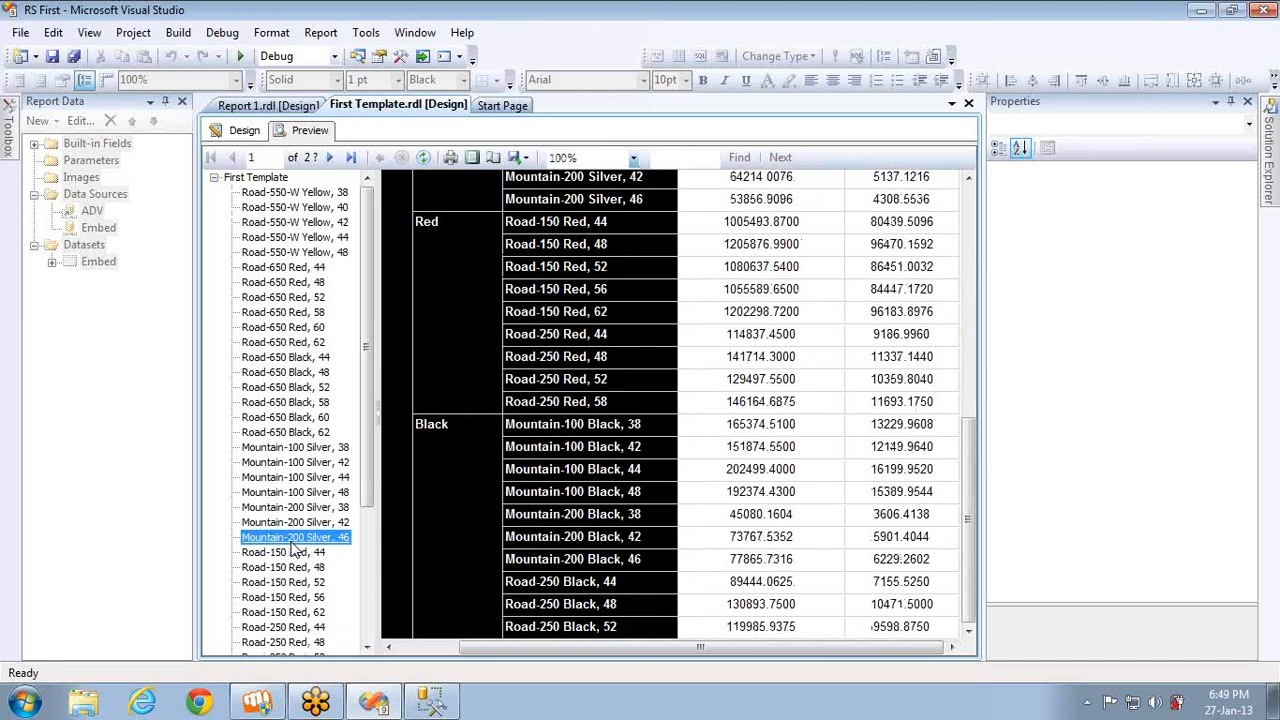
click(255, 140)
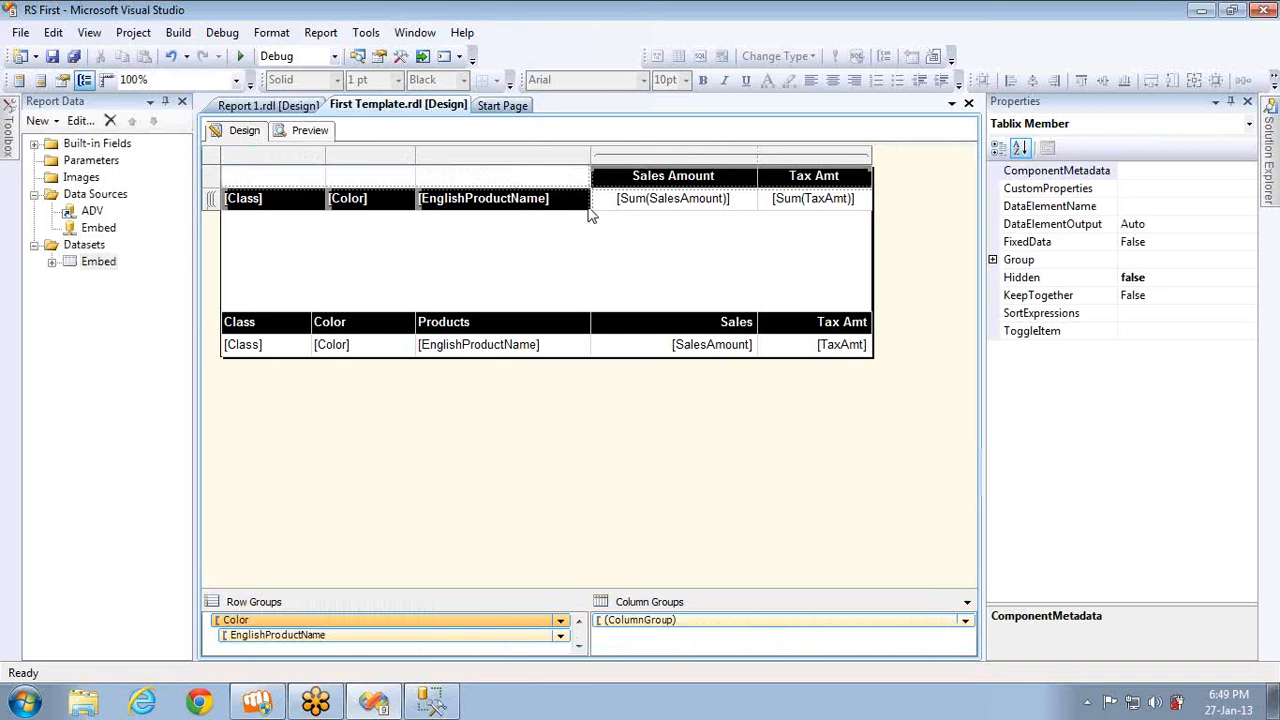
- Set the SalesAmount detail text box in the lower table to Hide when the report is initially run
right_click(658, 351)
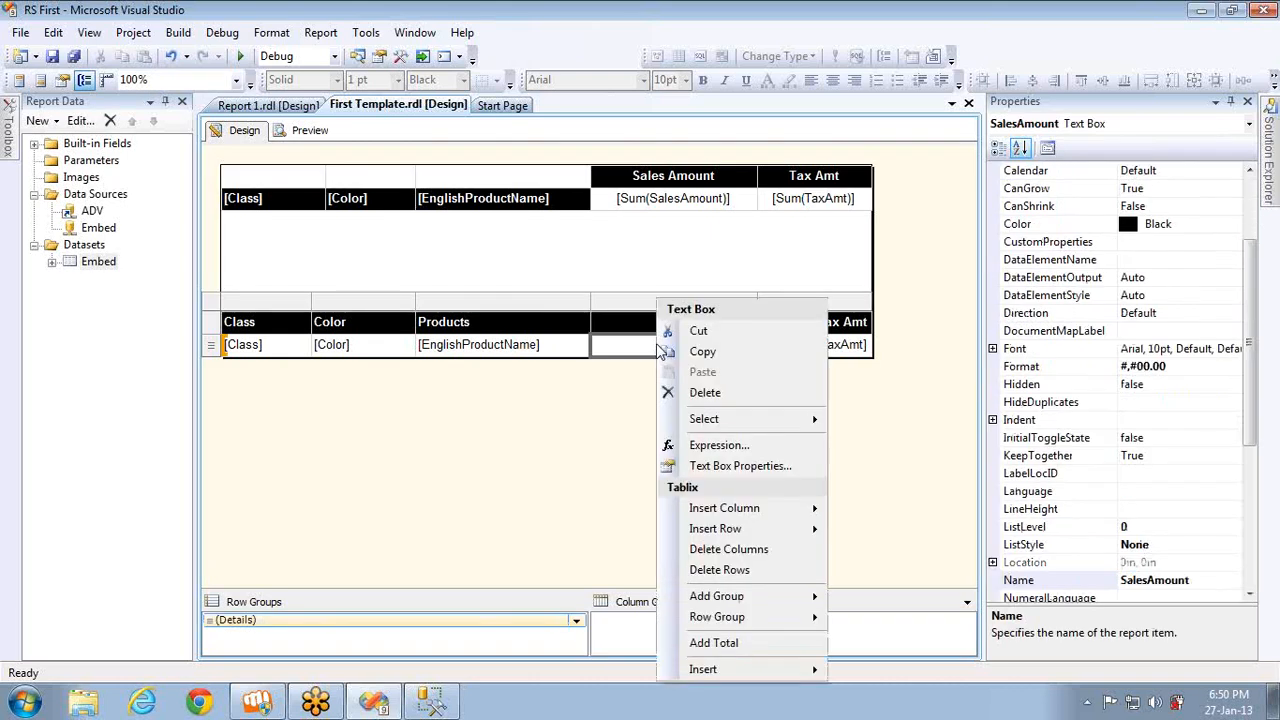
click(720, 466)
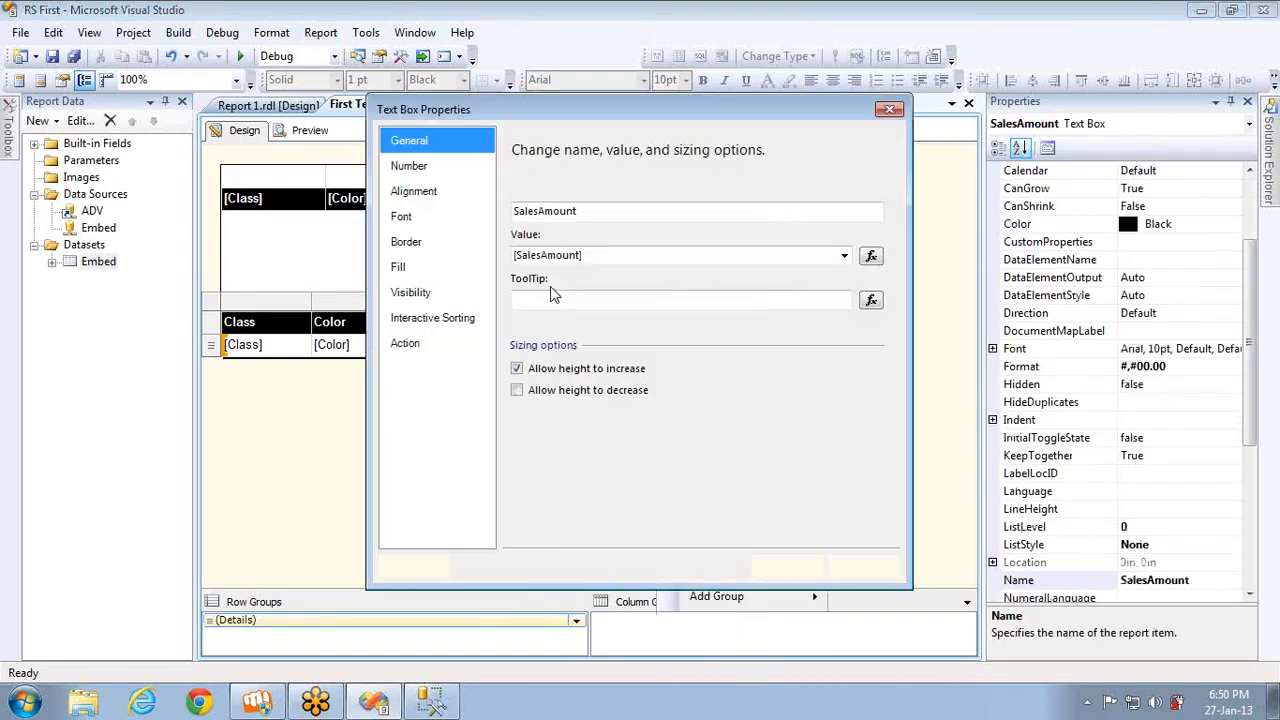
click(412, 292)
click(551, 236)
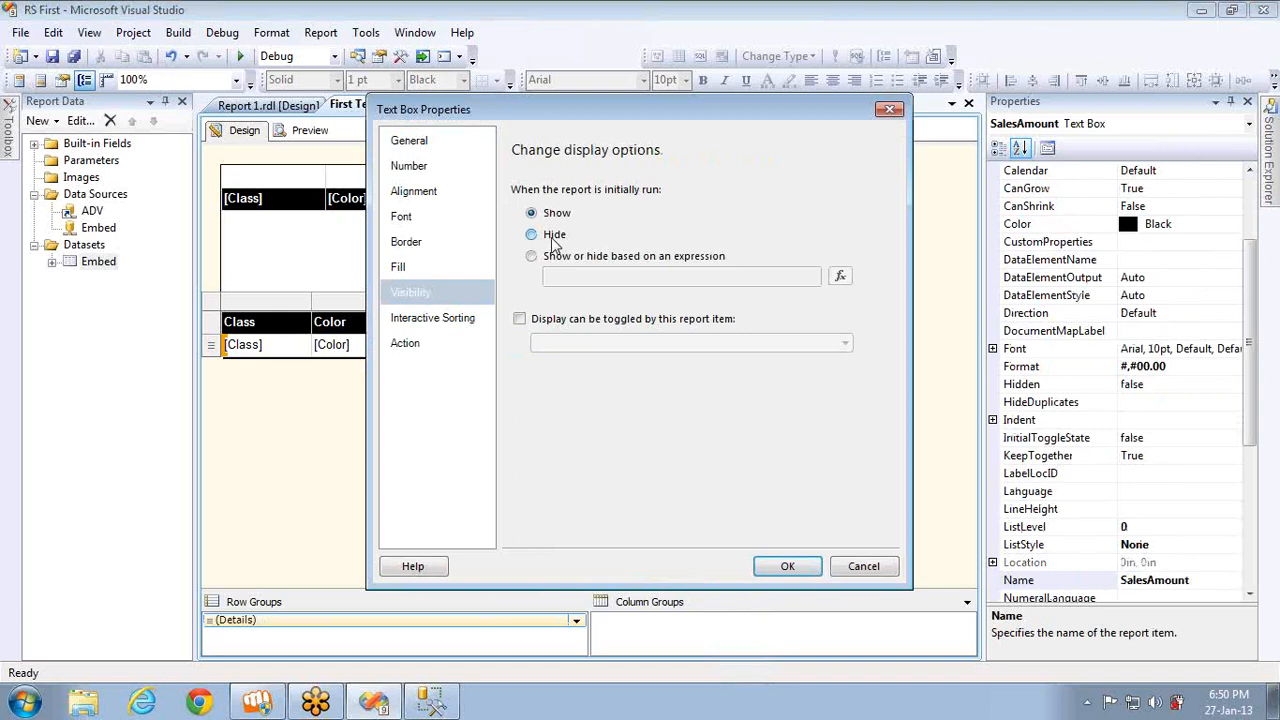
click(786, 566)
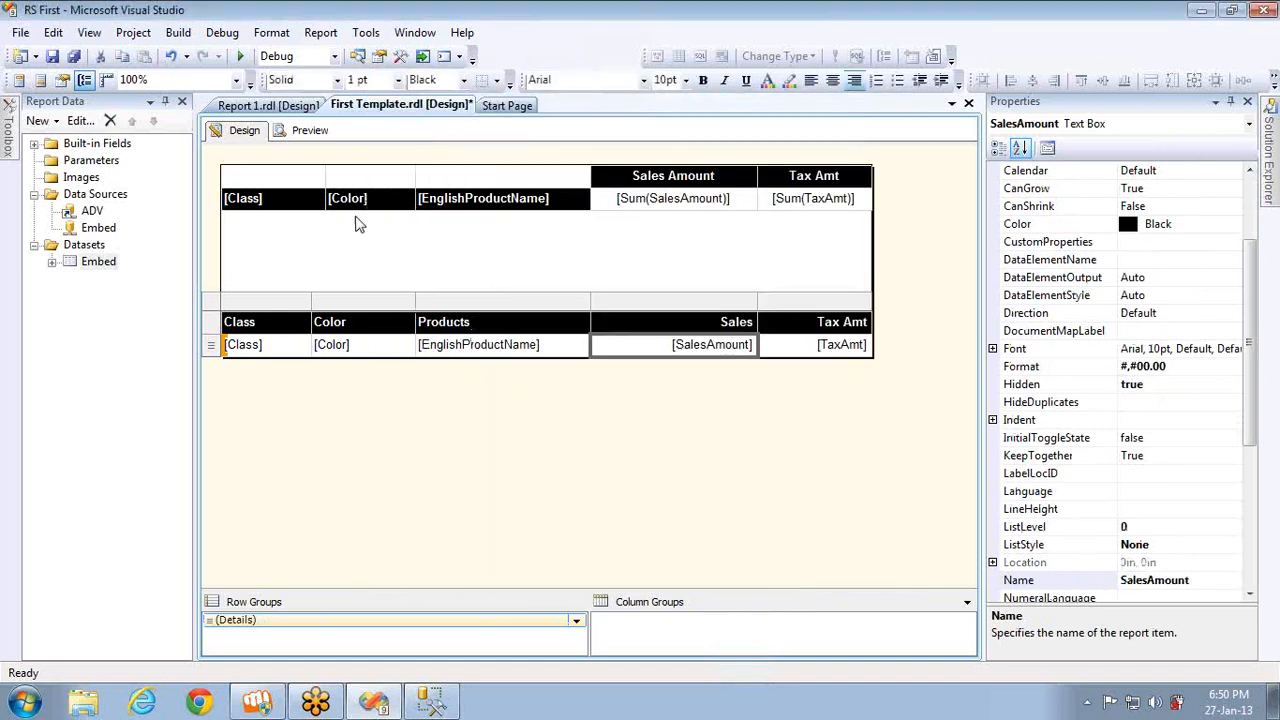
- Delete the upper matrix with the Class, Color and EnglishProductName groups from the report body
click(277, 170)
click(245, 184)
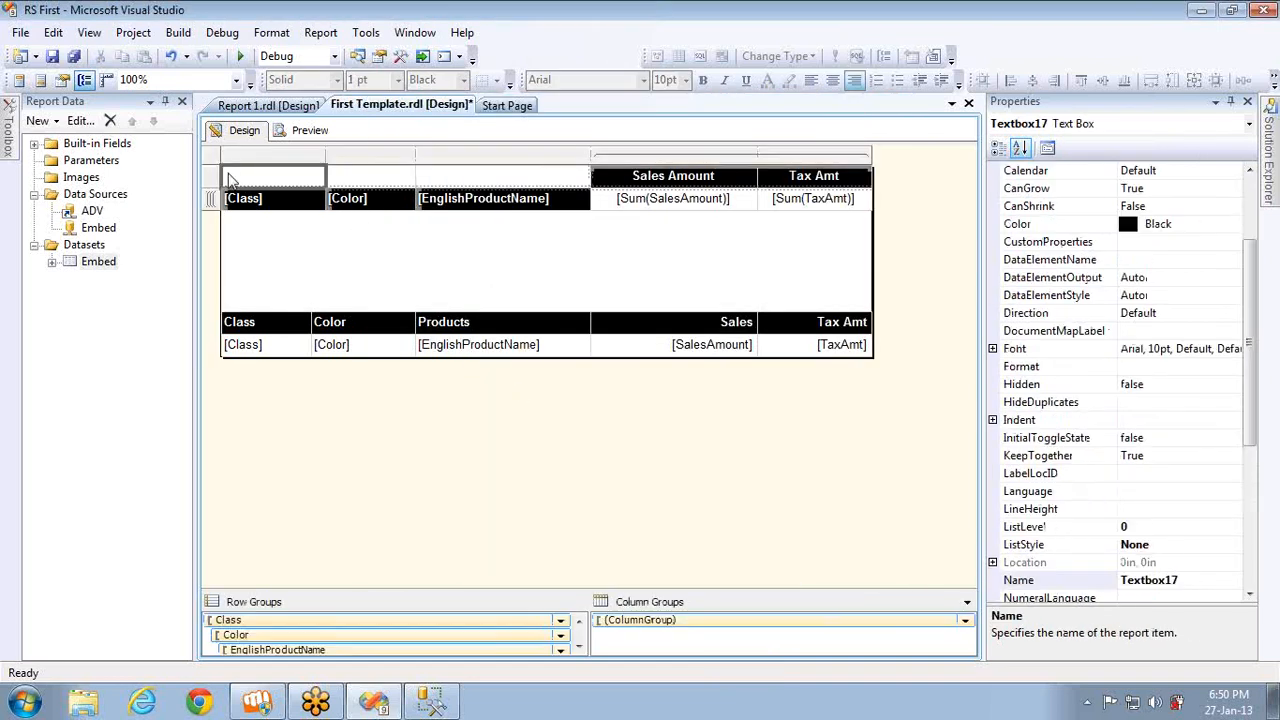
click(219, 165)
key(Delete)
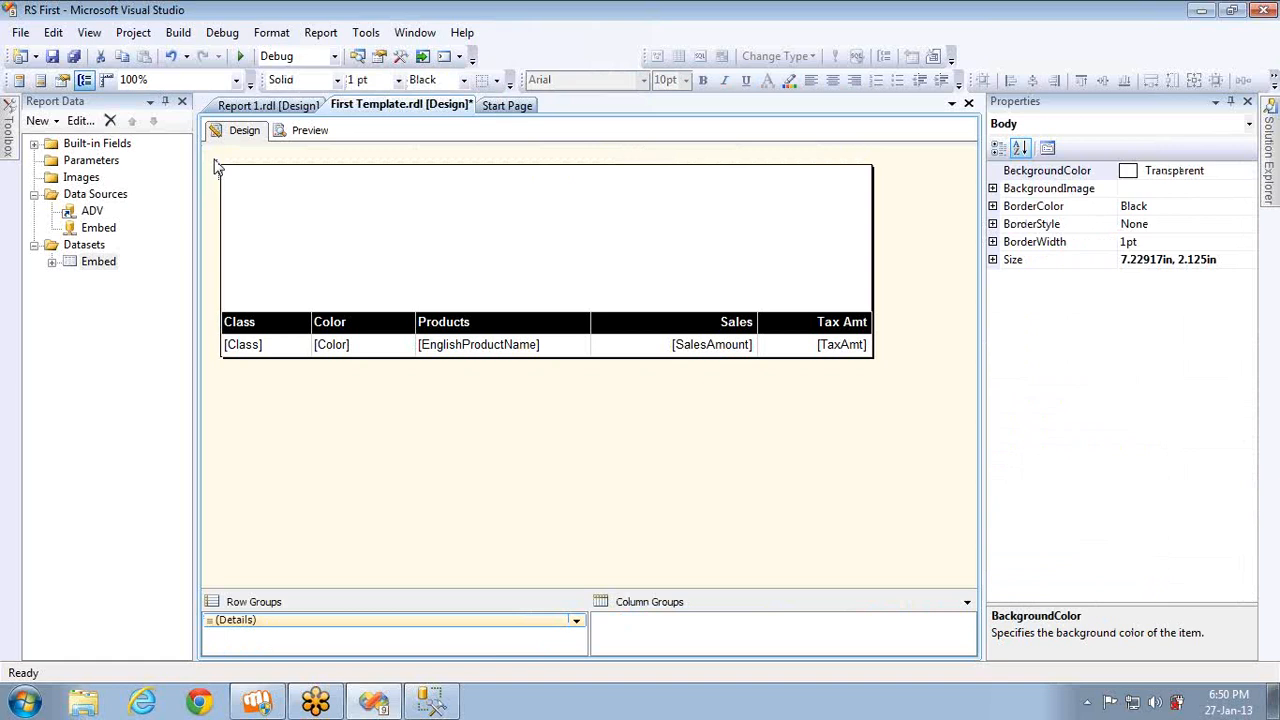
- Move the remaining table up to the start of the report body and shrink the body's height to fit it
click(278, 321)
click(217, 308)
key(Up)
key(Up)
key(Up)
key(Up)
key(Up)
key(Up)
key(Up)
key(Up)
key(Up)
key(Up)
key(Up)
key(Up)
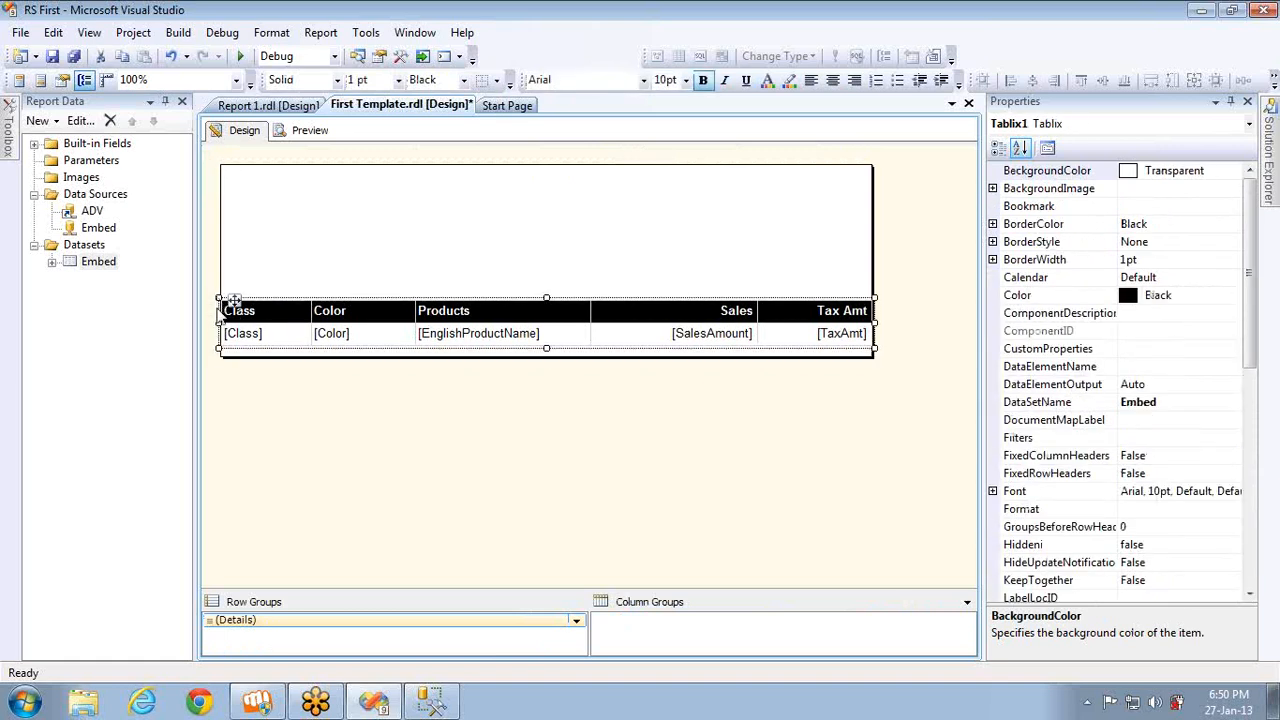
click(572, 352)
drag(572, 352, 613, 178)
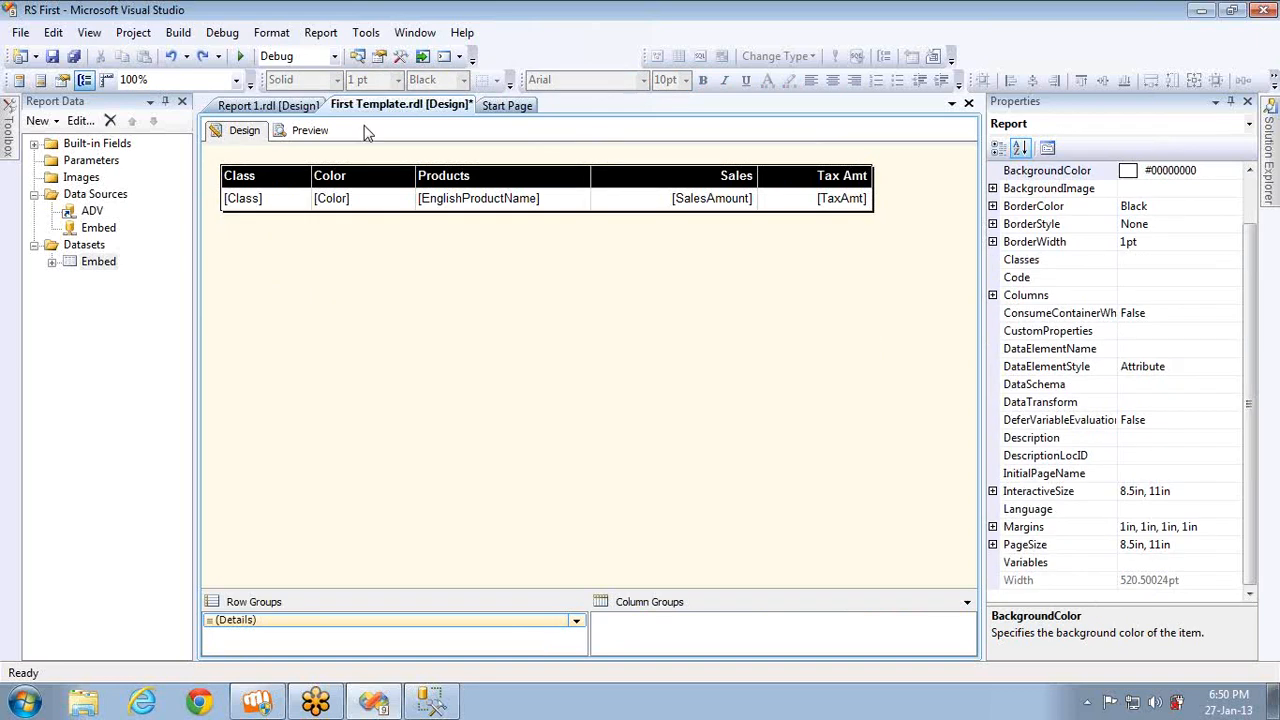
- Preview the report, save it, and return to the design view
click(308, 130)
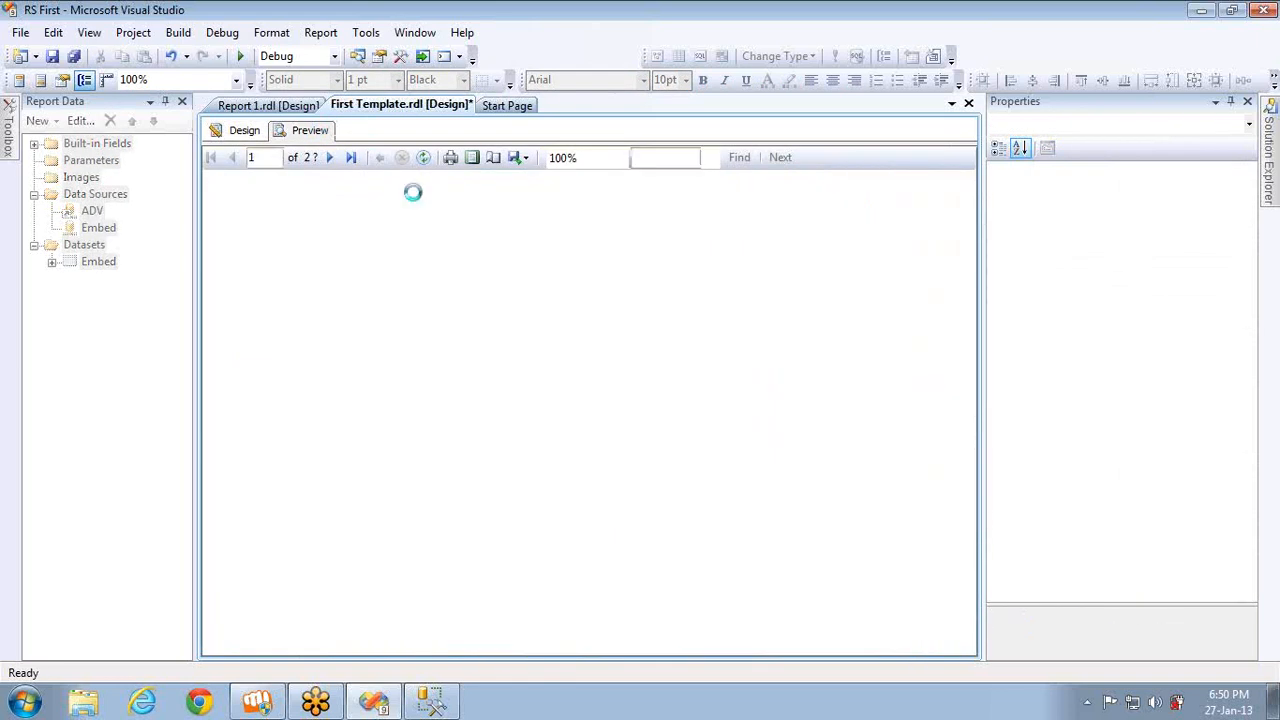
key(ctrl+s)
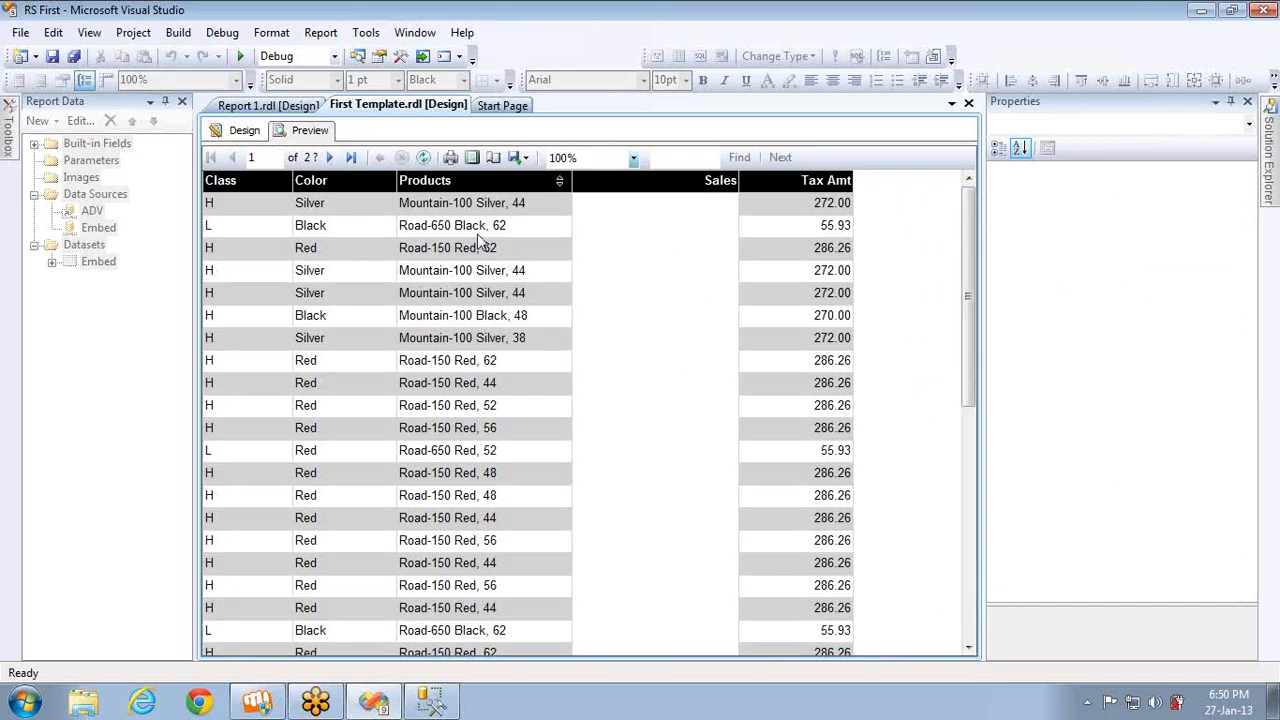
click(244, 131)
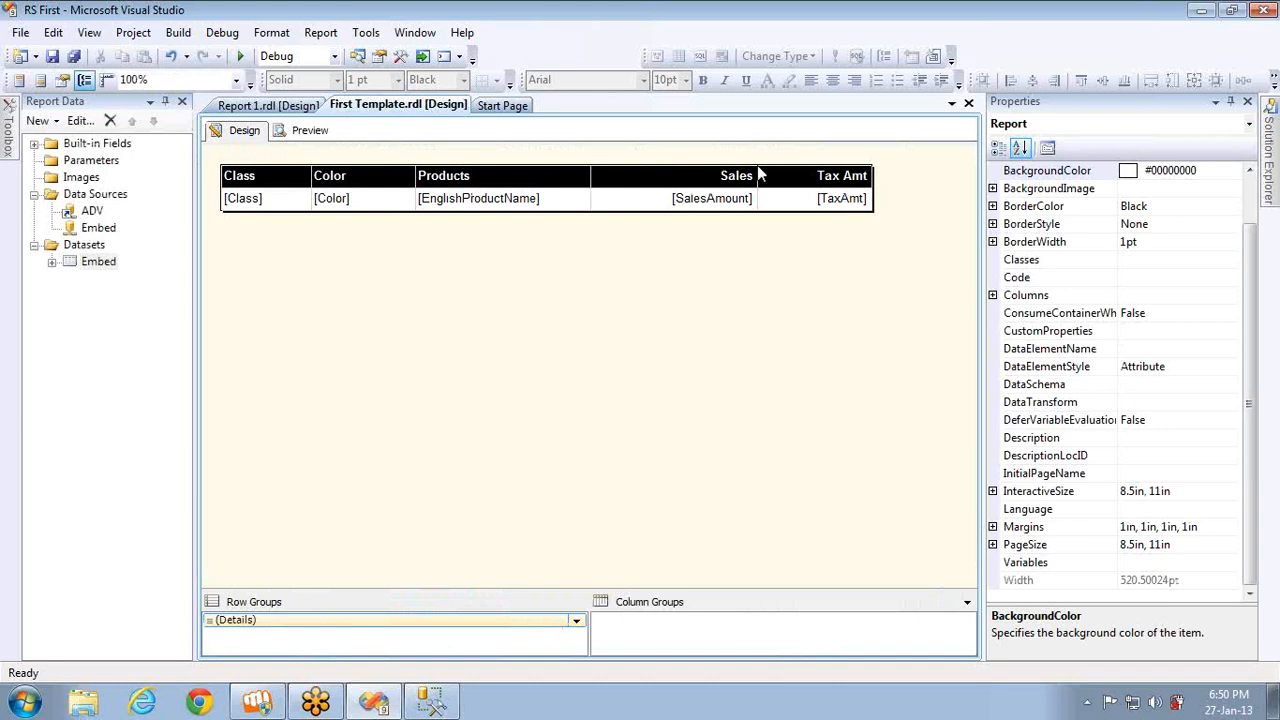
- Set the SalesAmount detail text box to Show when the report is initially run
double_click(722, 176)
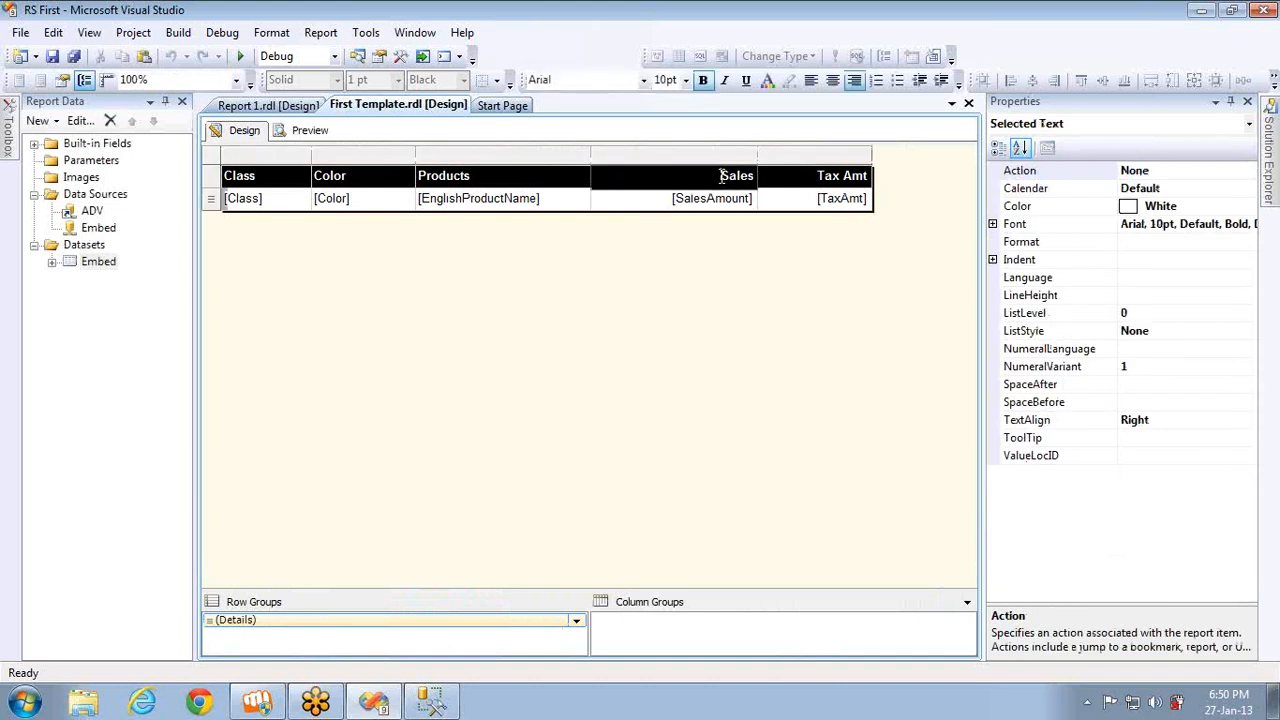
click(633, 206)
right_click(633, 208)
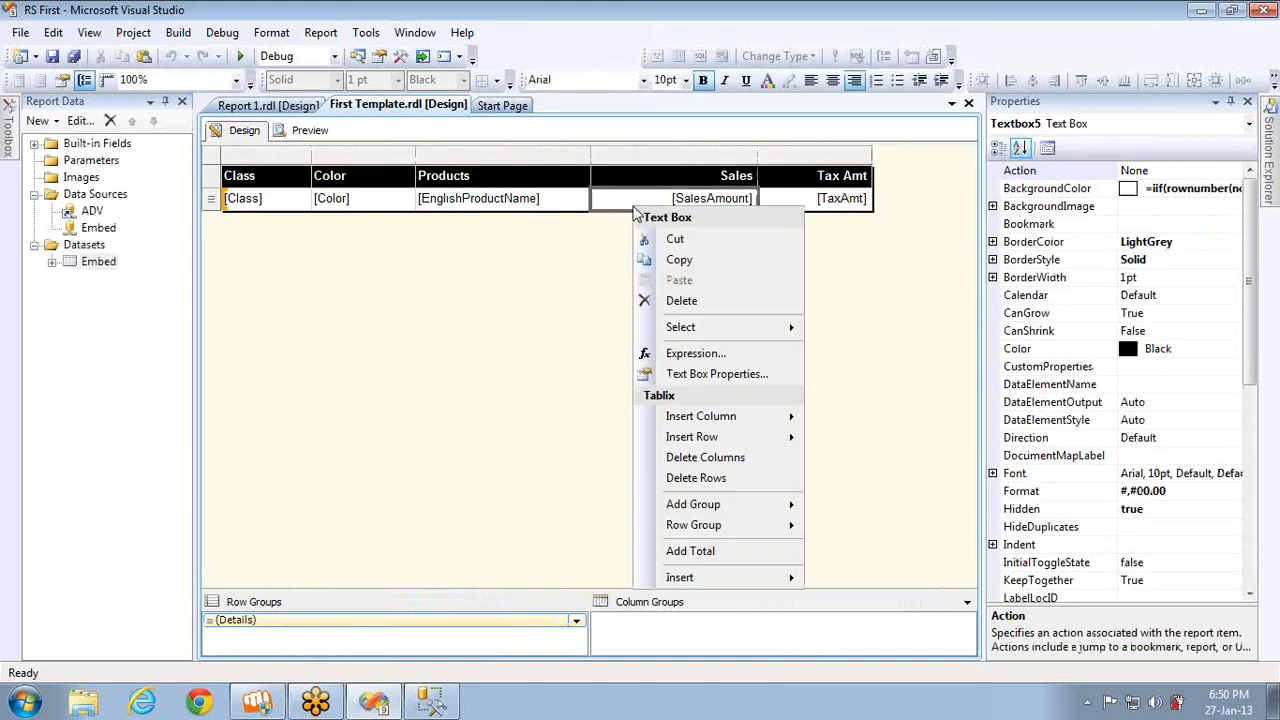
click(700, 373)
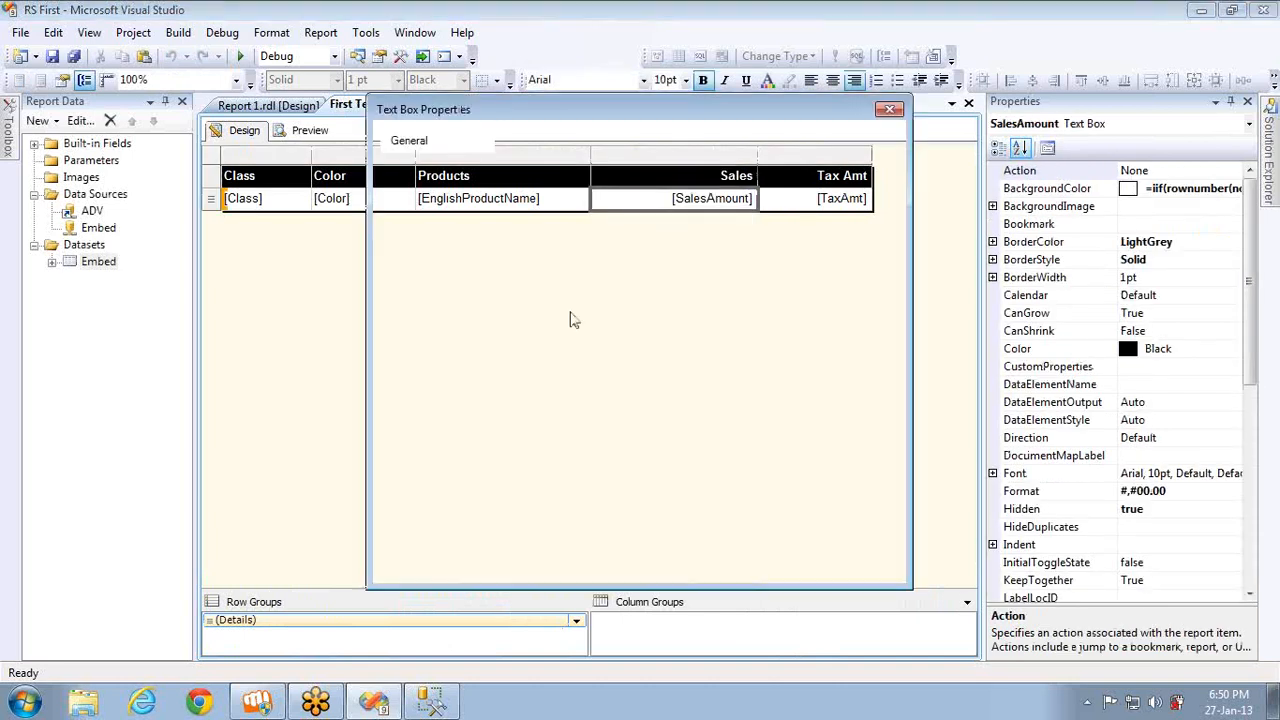
click(411, 292)
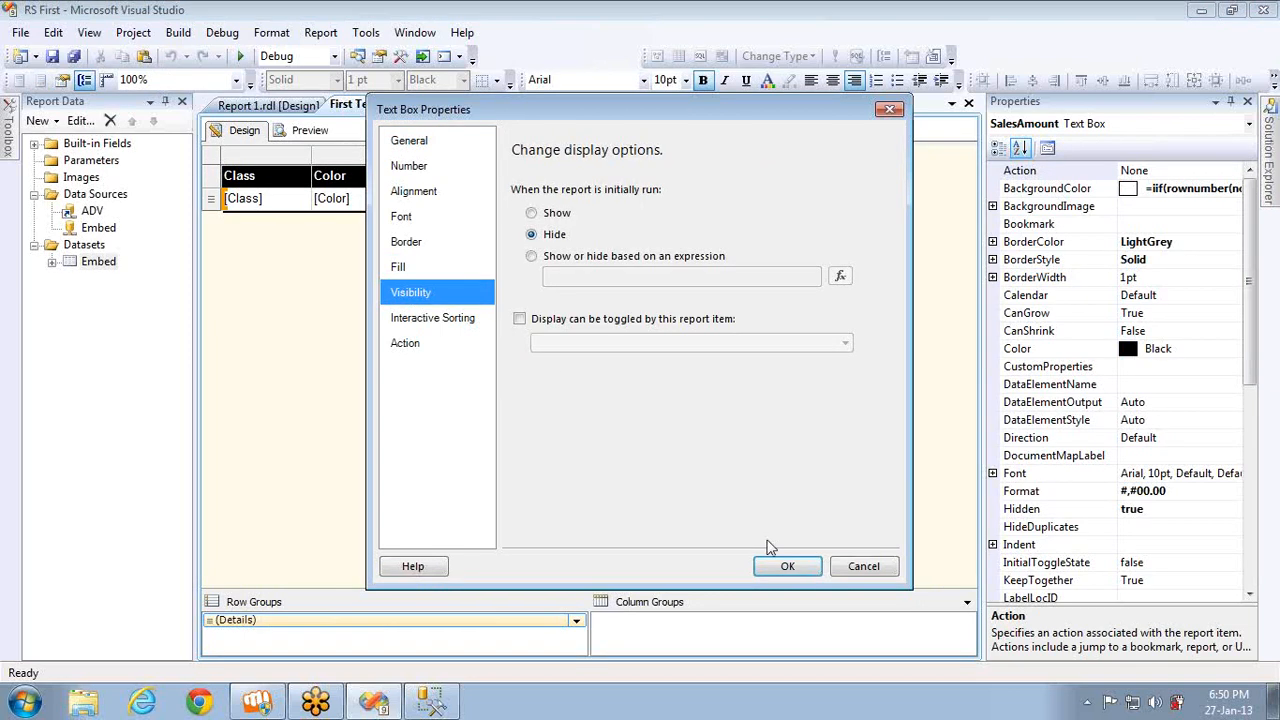
click(531, 213)
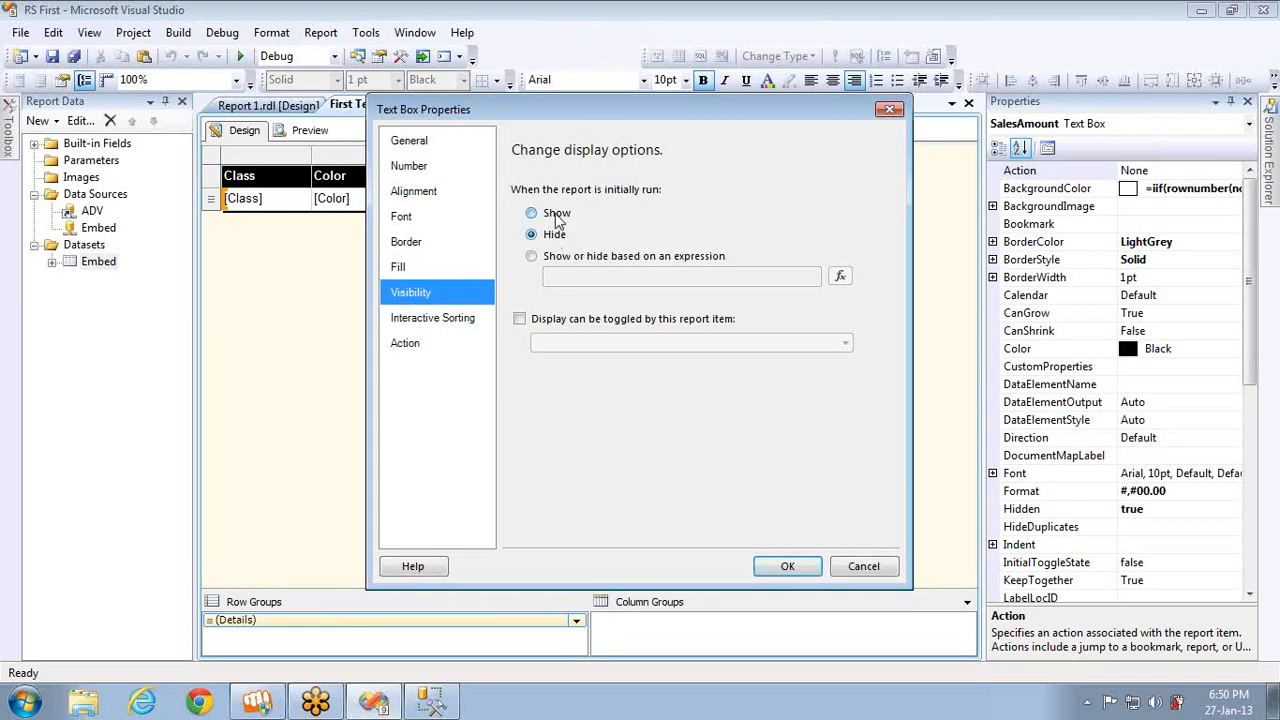
click(787, 566)
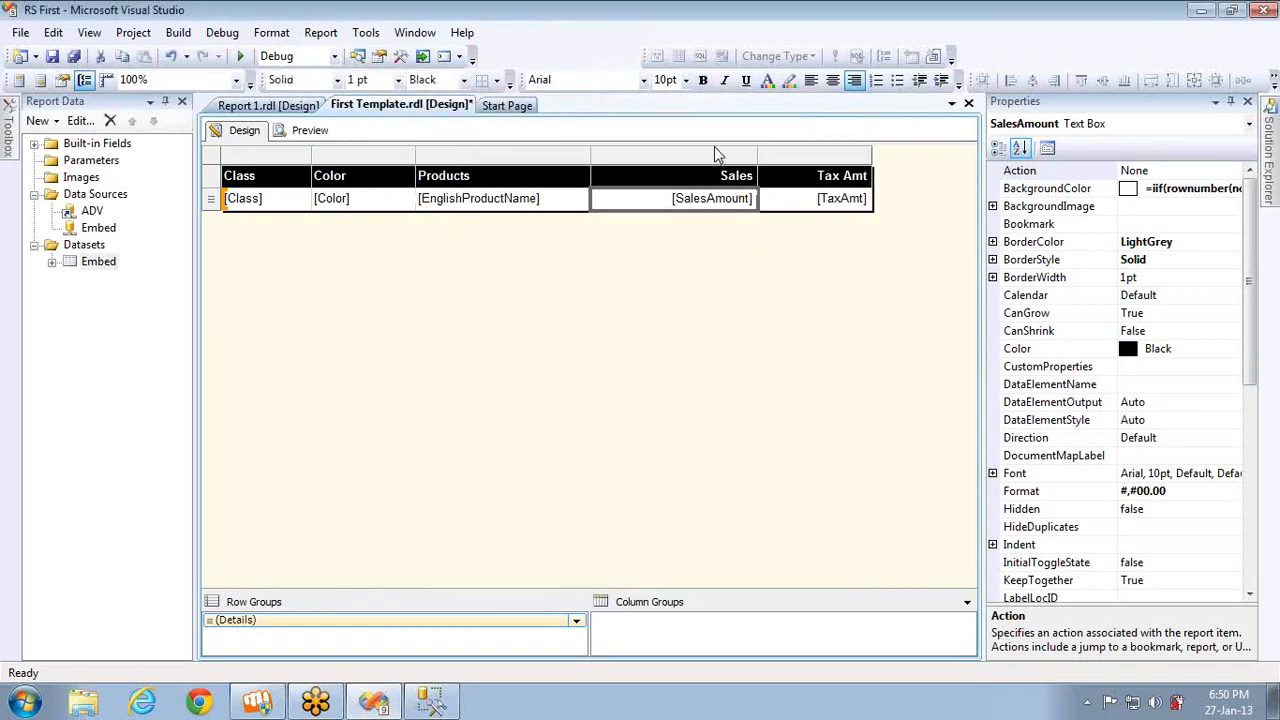
- Set the whole Sales column to Hide when the report is initially run, and check it in the preview
right_click(716, 158)
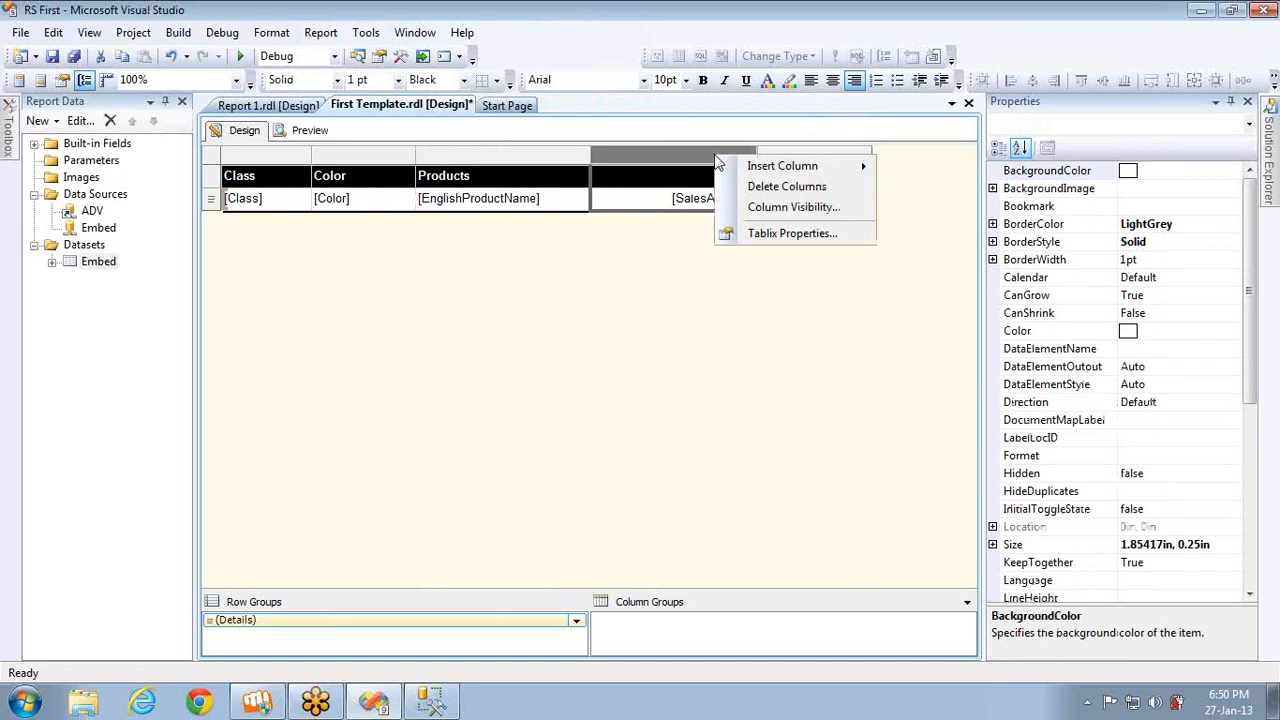
click(778, 210)
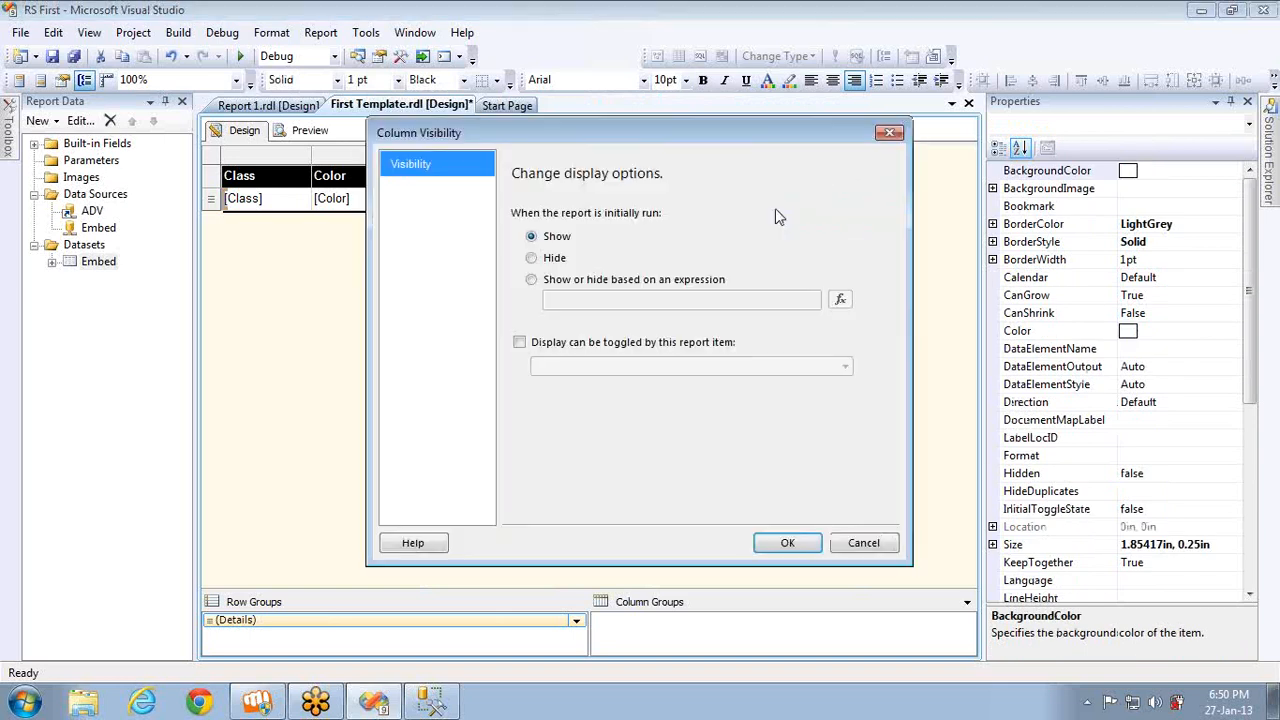
click(535, 259)
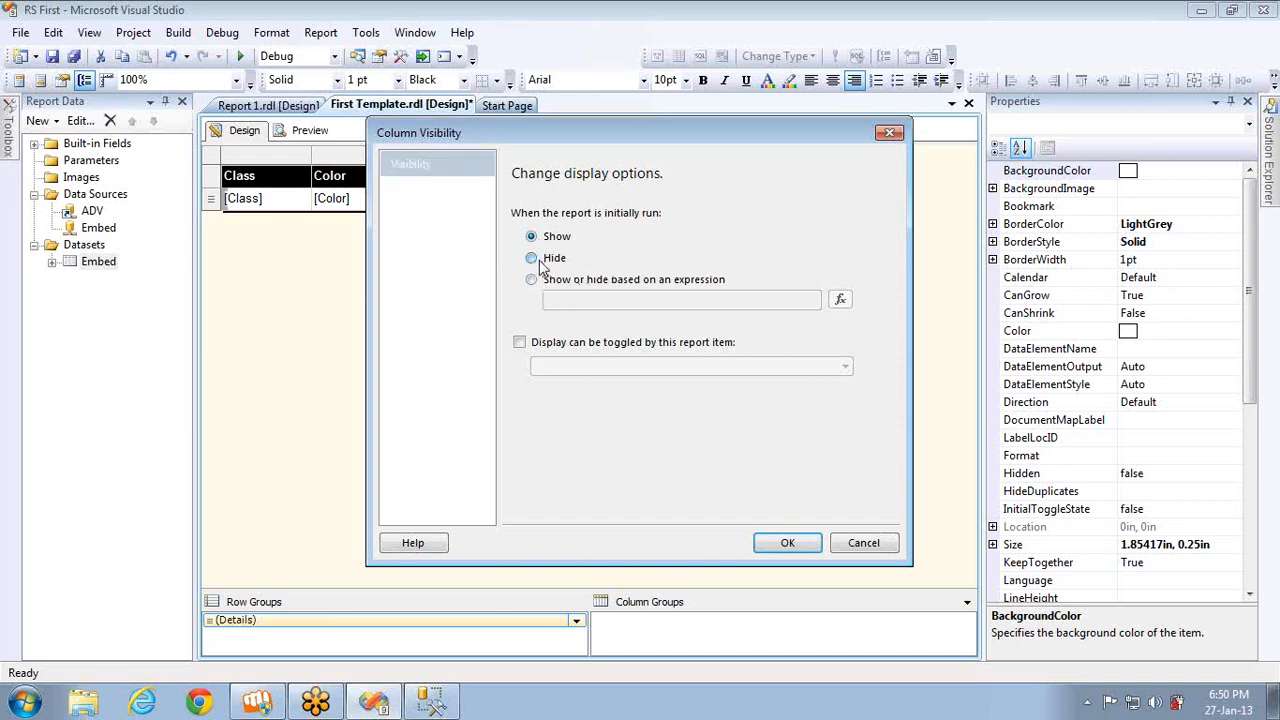
click(791, 542)
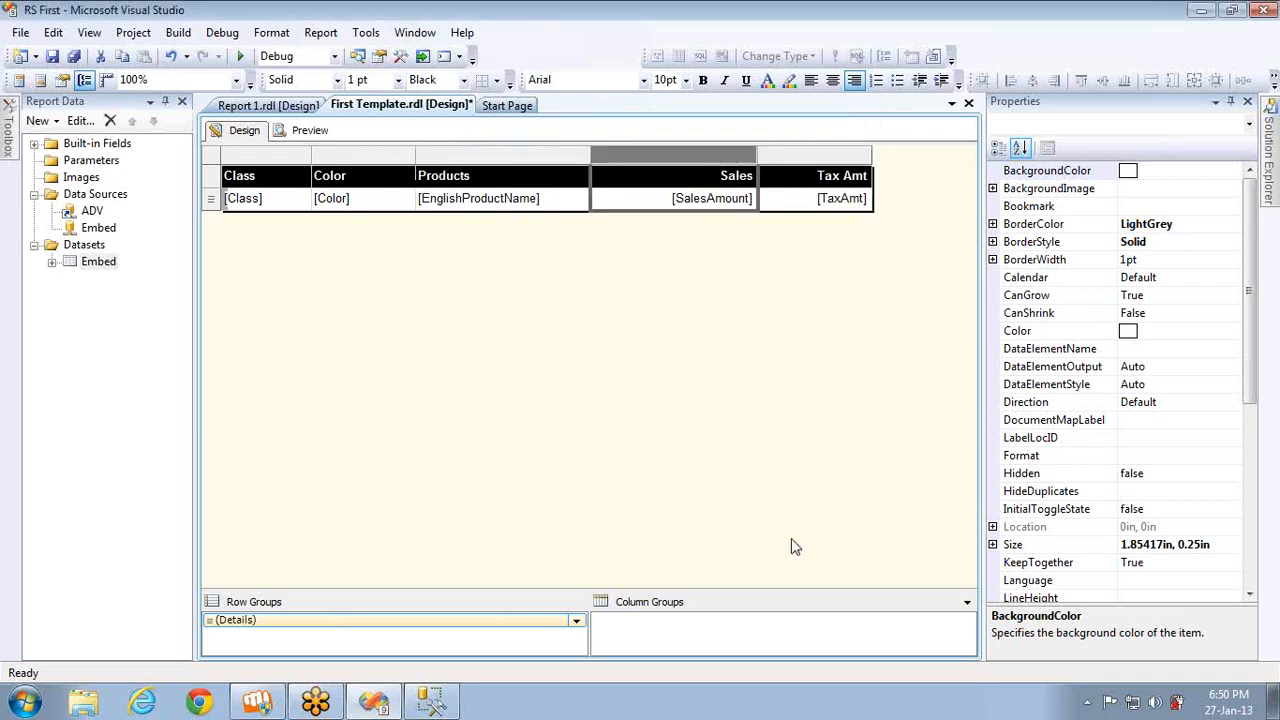
click(306, 133)
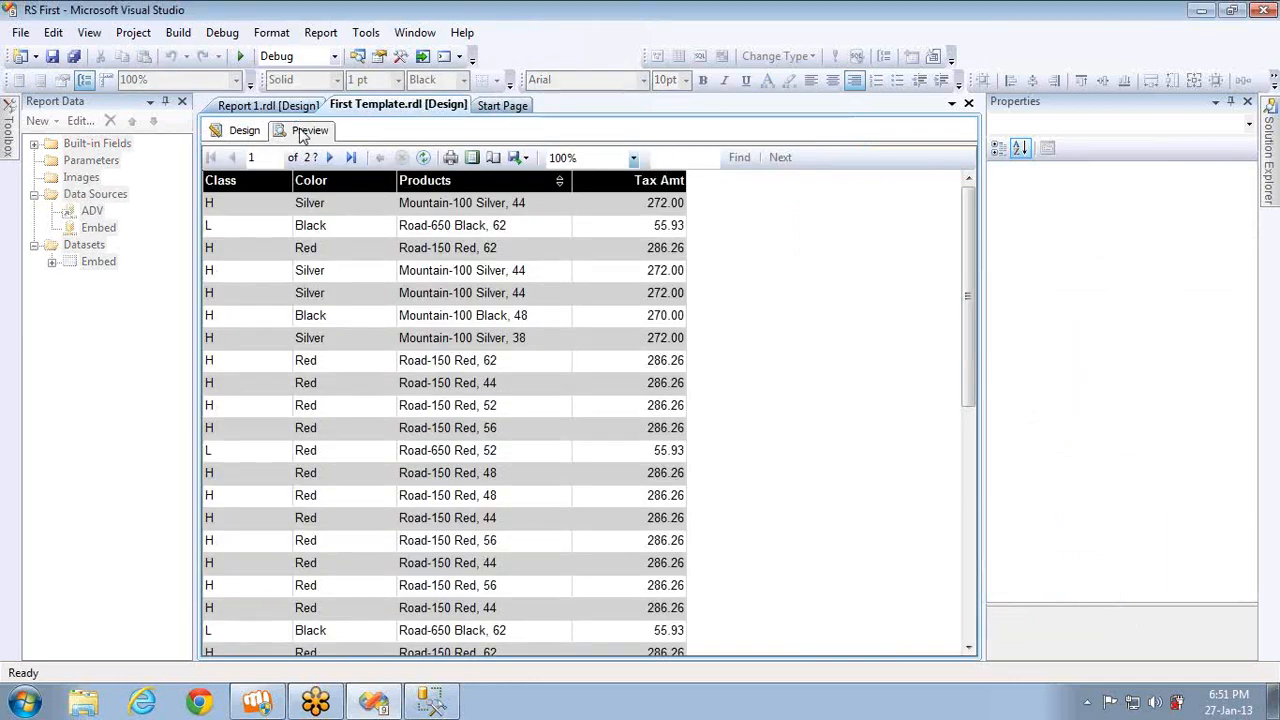
click(244, 130)
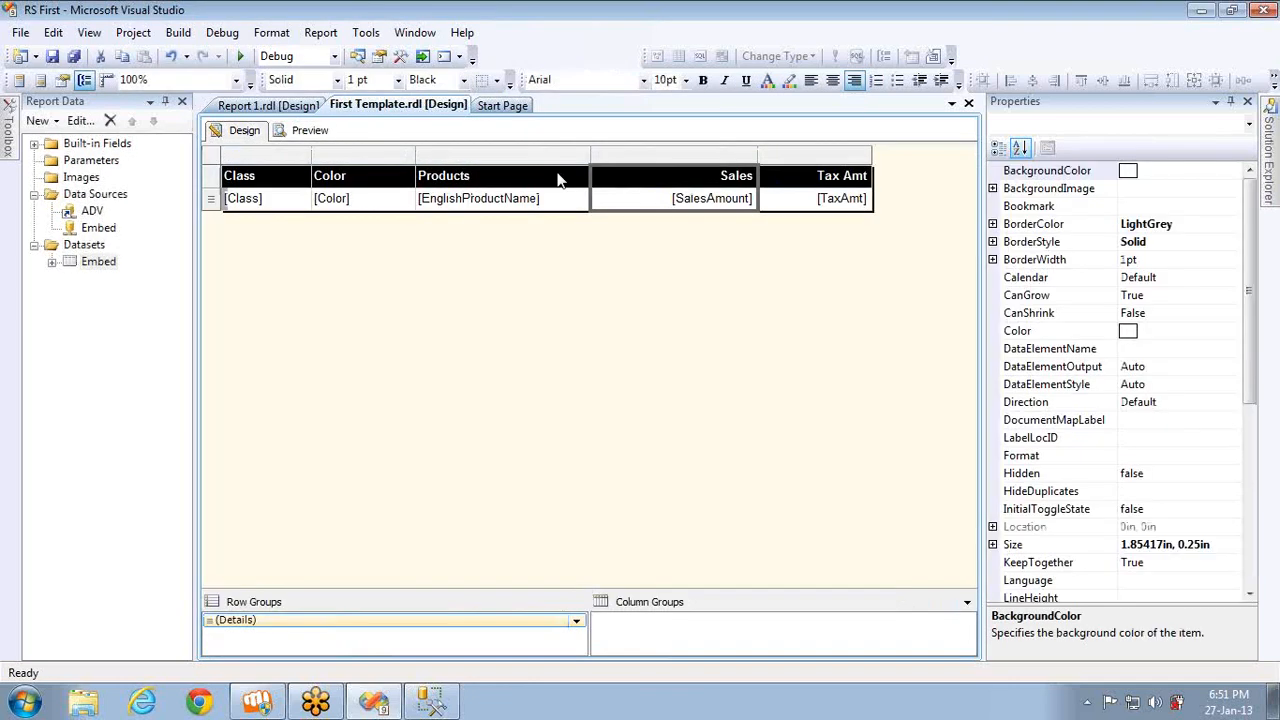
- Add a report parameter named test with the prompt "Select :"
click(90, 162)
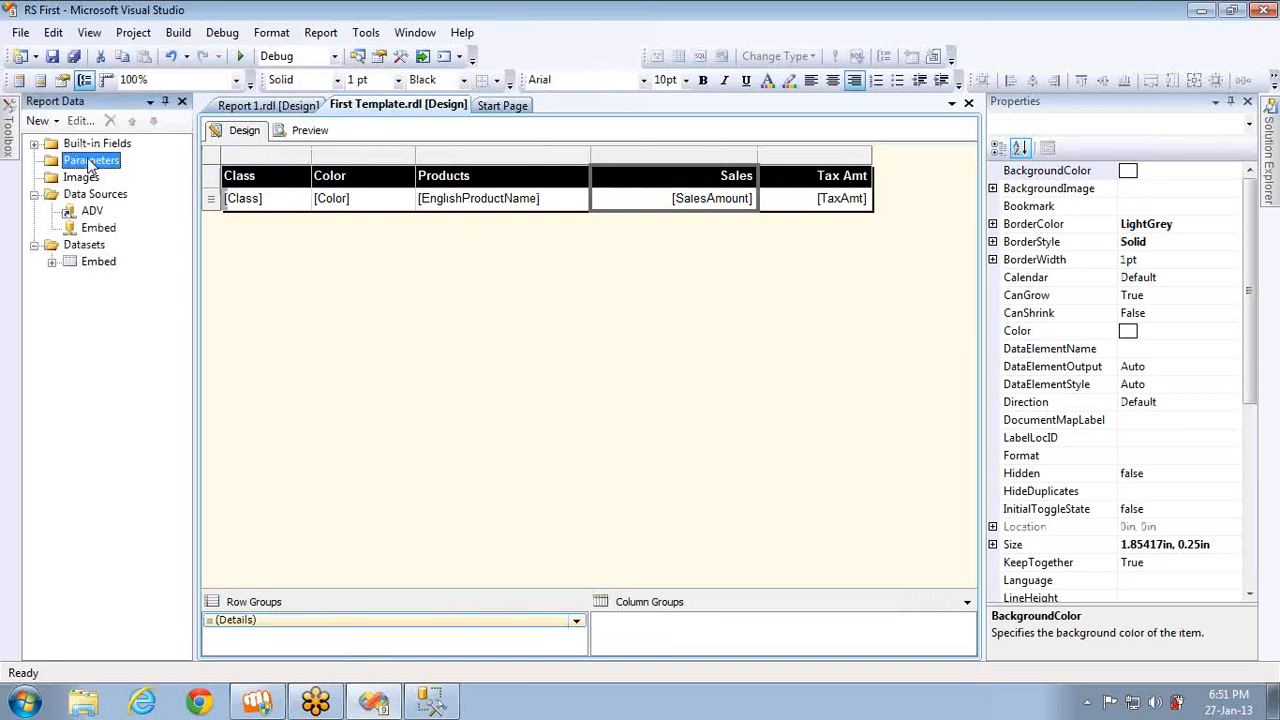
right_click(90, 162)
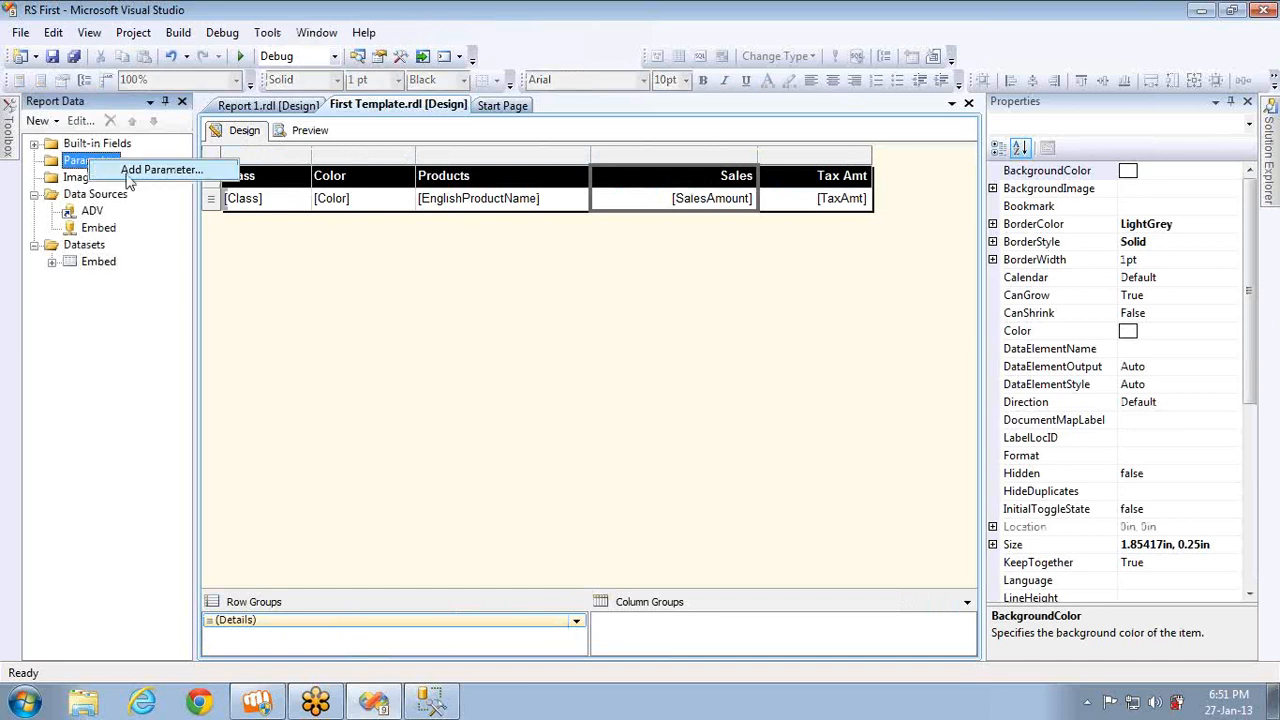
click(128, 176)
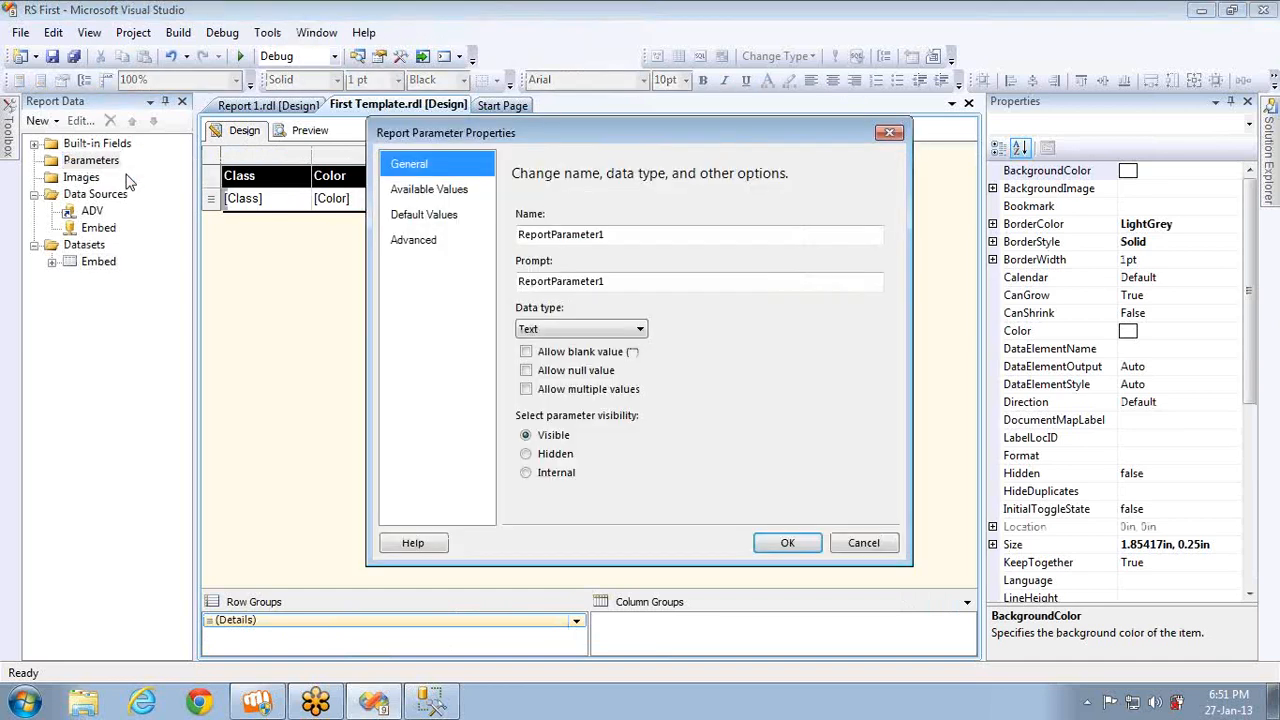
click(613, 236)
double_click(613, 236)
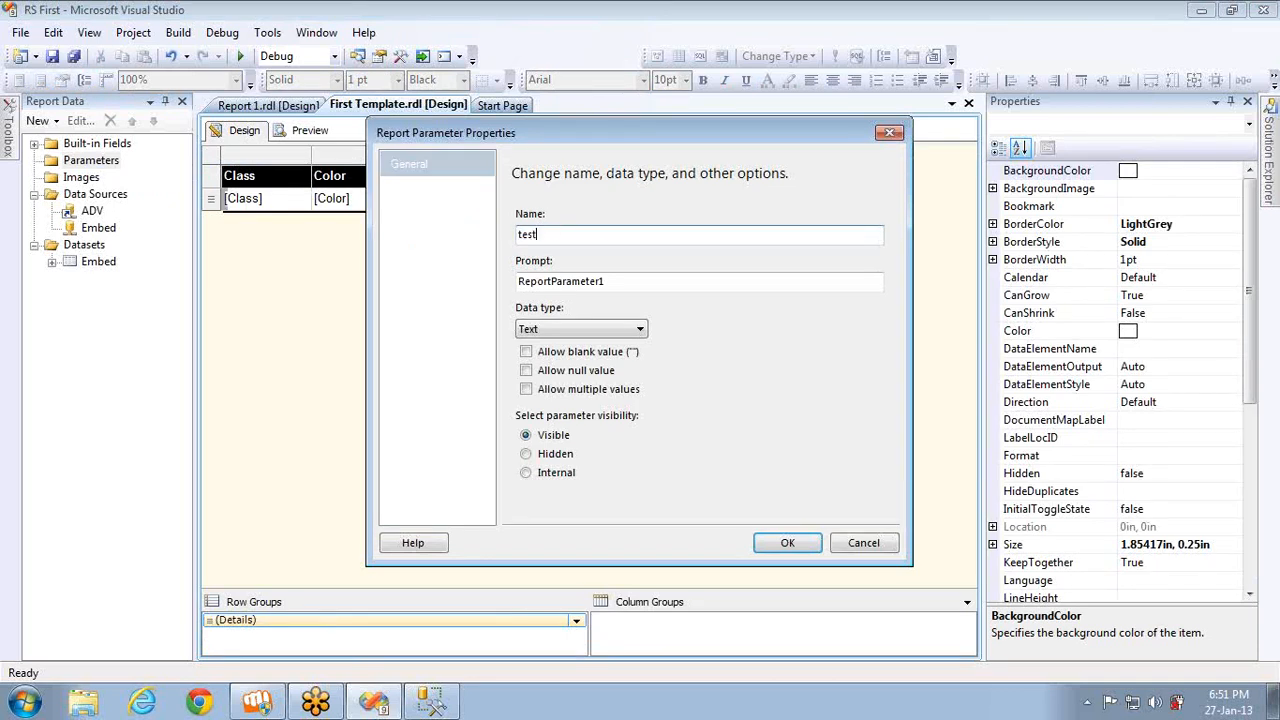
key(Tab)
text(S)
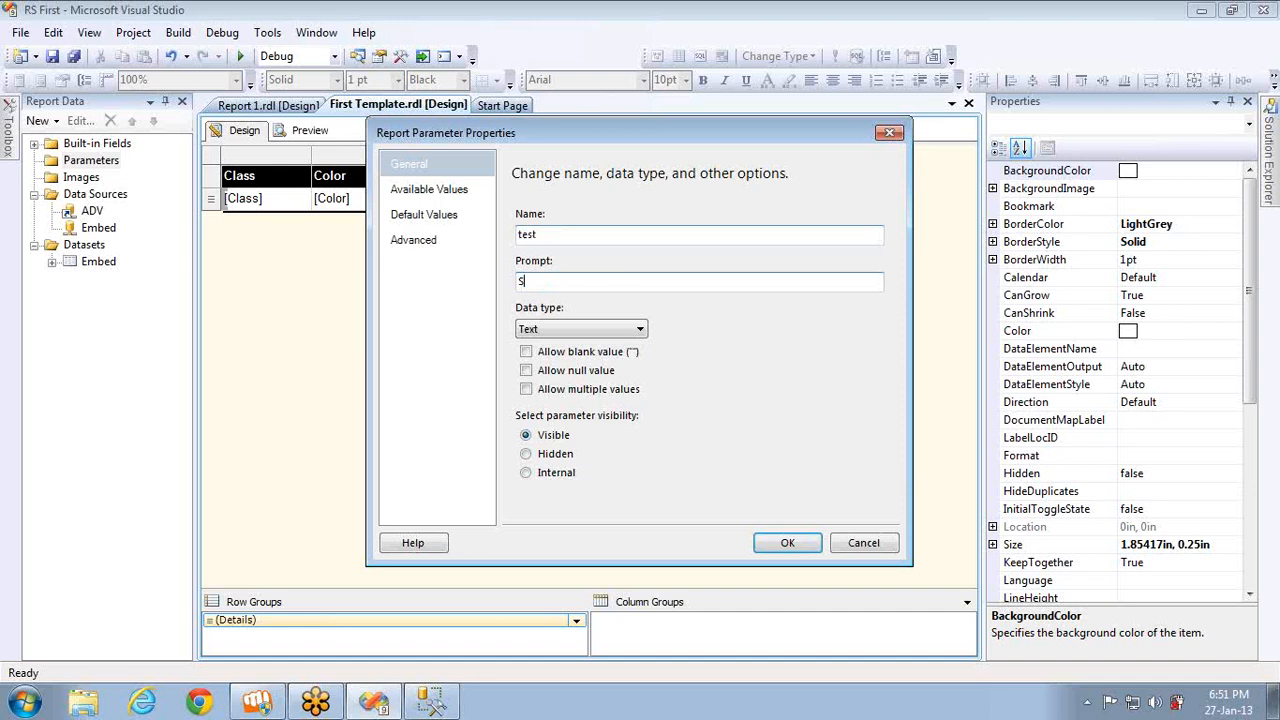
text(elect :)
- Specify the parameter's available values as Yes and No, using the same text for each label and value
click(429, 190)
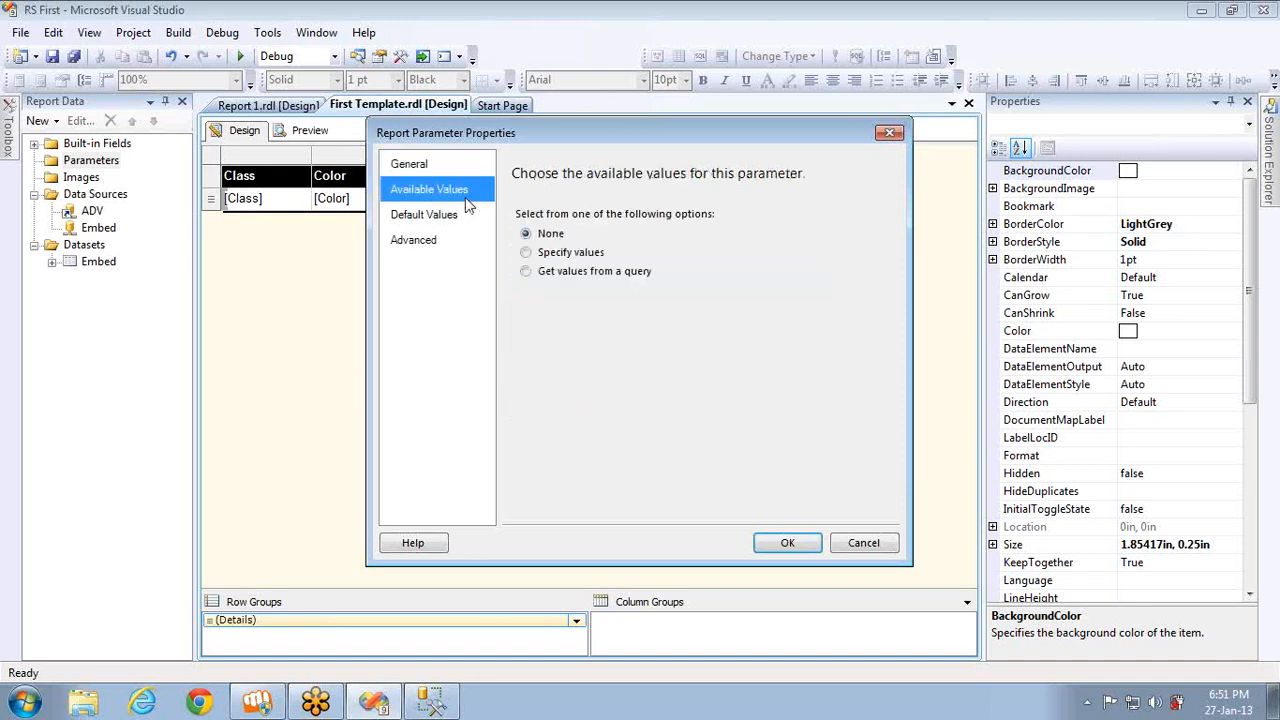
click(556, 256)
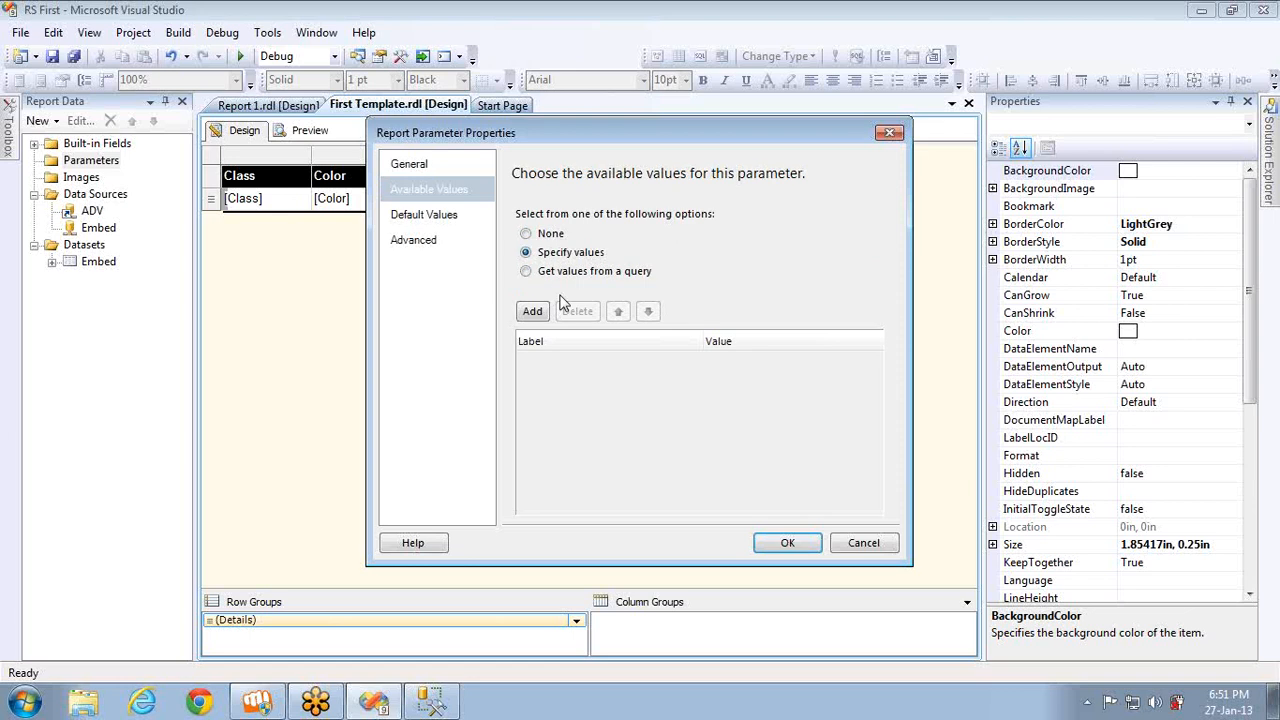
click(532, 311)
click(566, 365)
text(Yes)
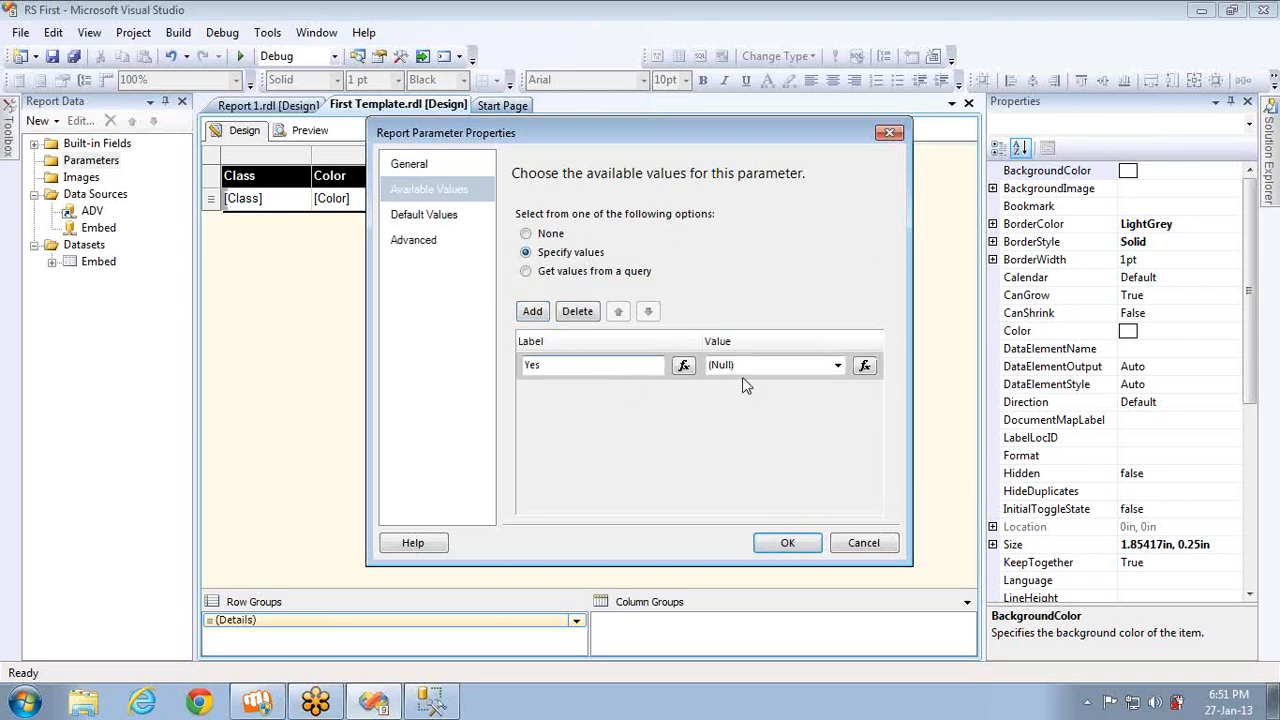
click(748, 366)
text(Yes)
click(532, 311)
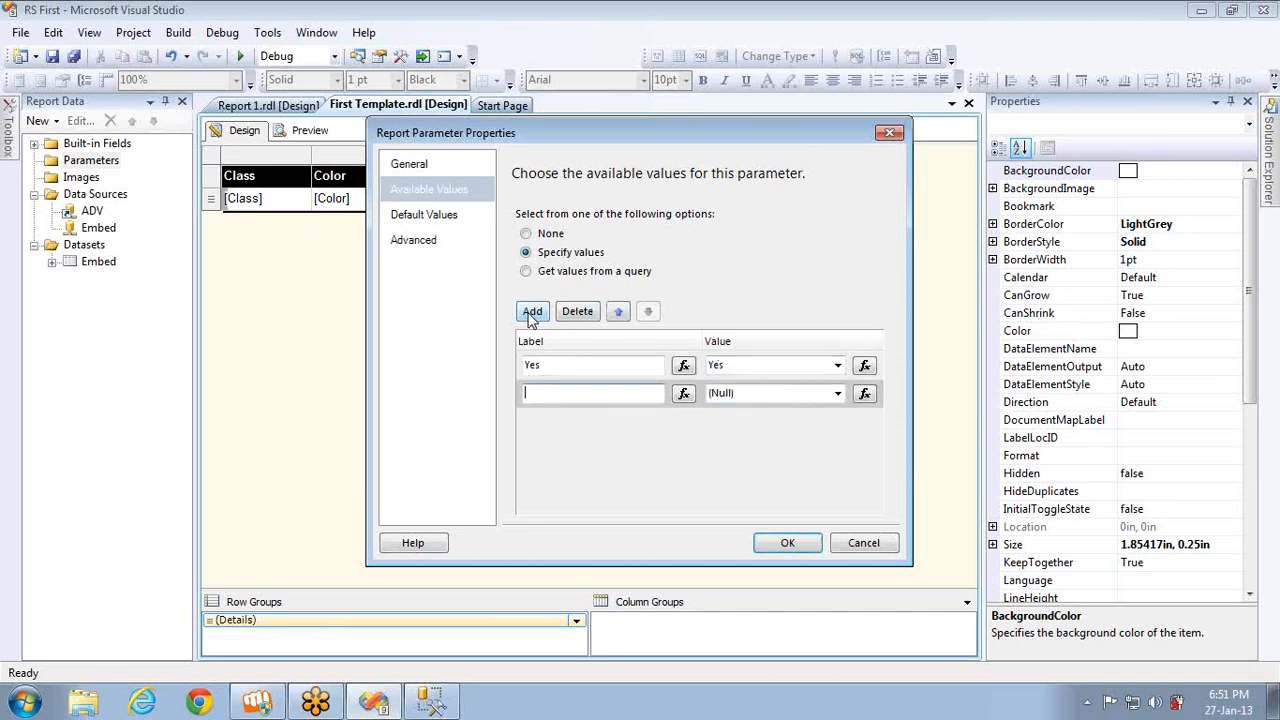
text(No)
key(Tab)
text(No)
click(786, 545)
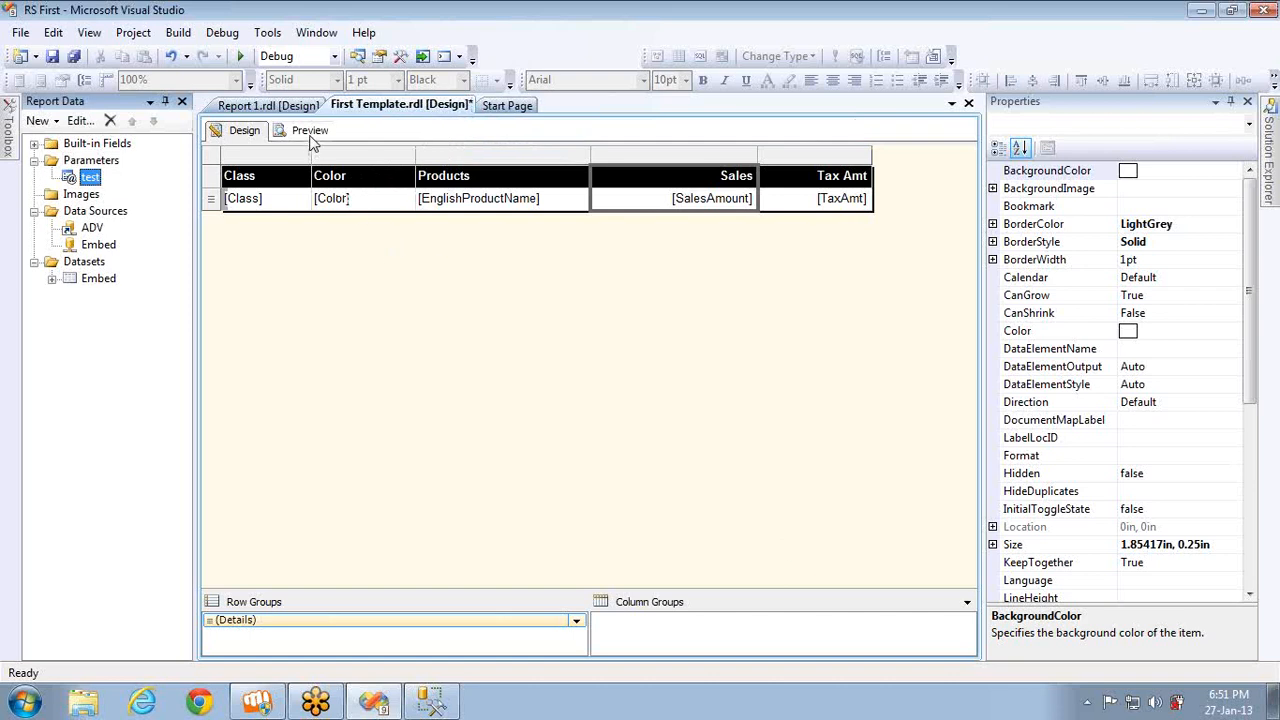
- Set the Sales column's visibility to show or hide based on an expression, and open that expression for editing
click(678, 162)
right_click(678, 162)
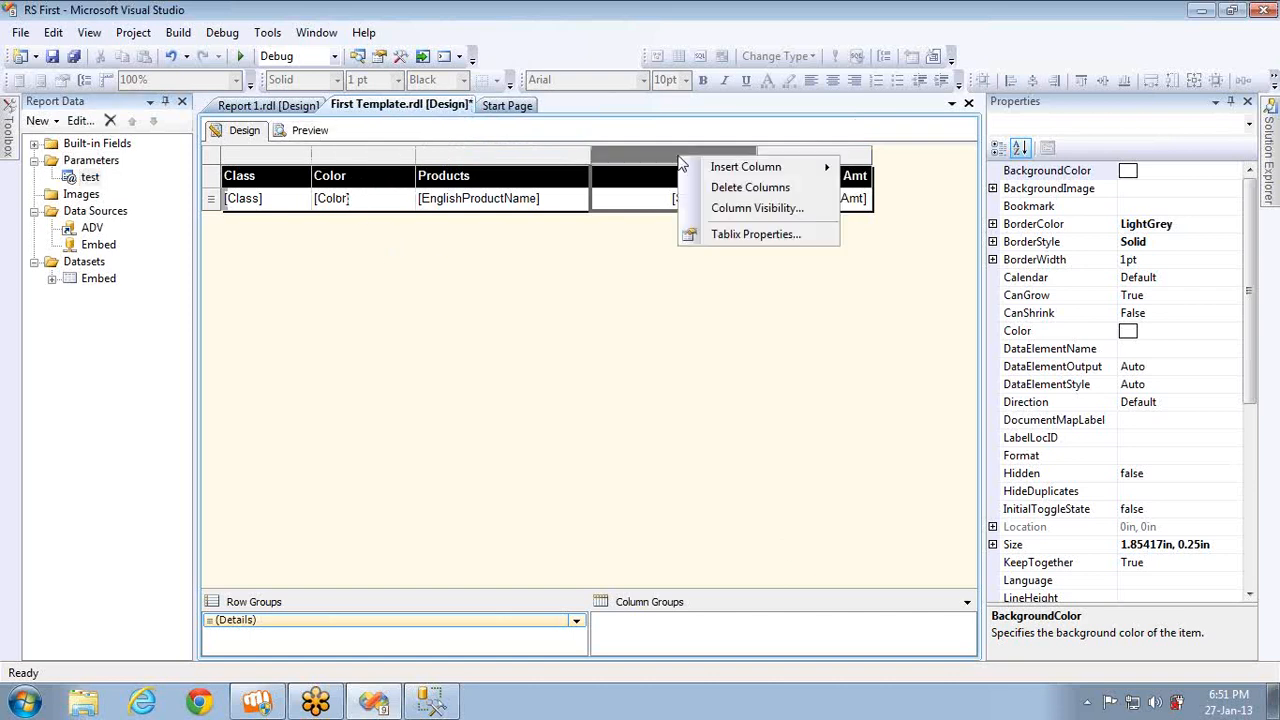
click(703, 209)
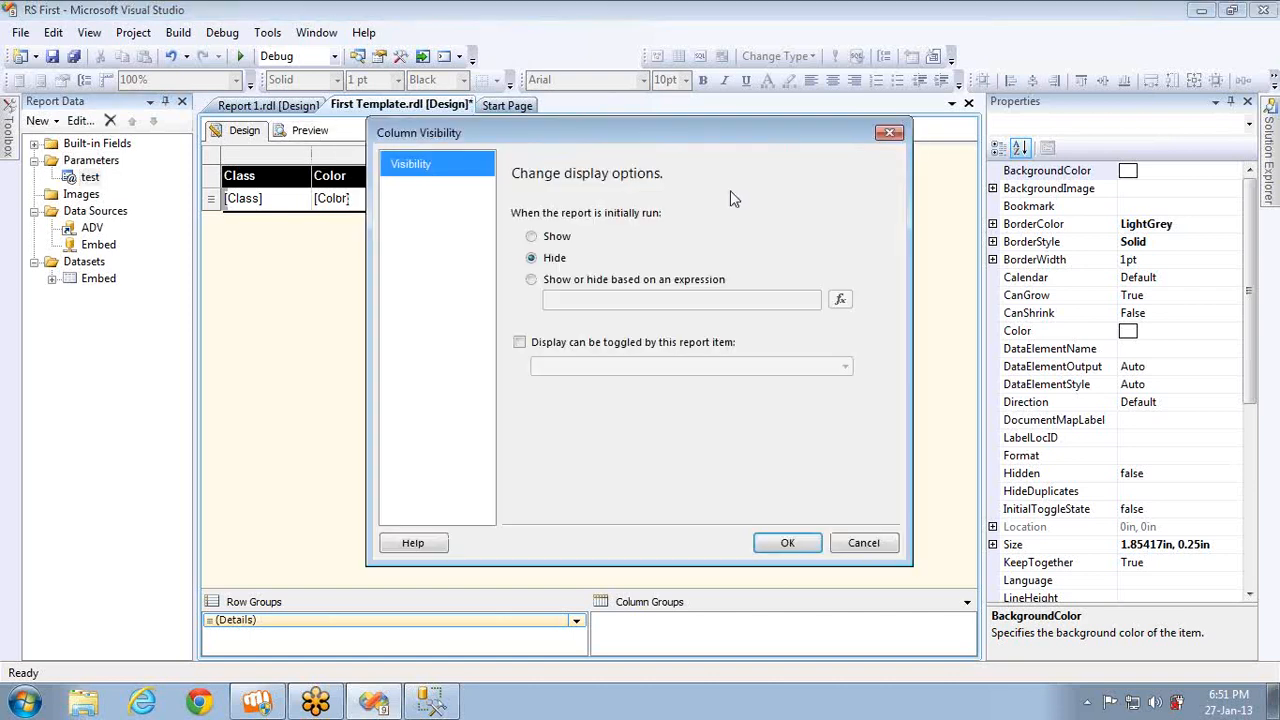
click(531, 280)
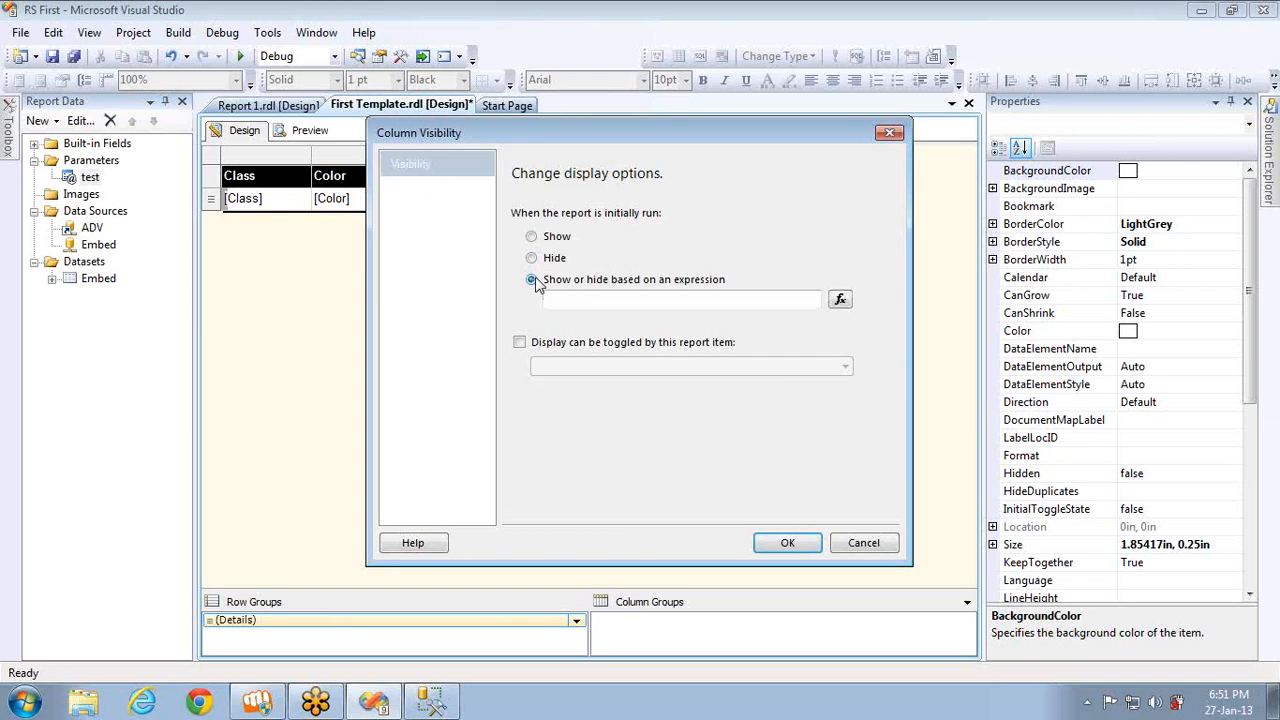
click(838, 302)
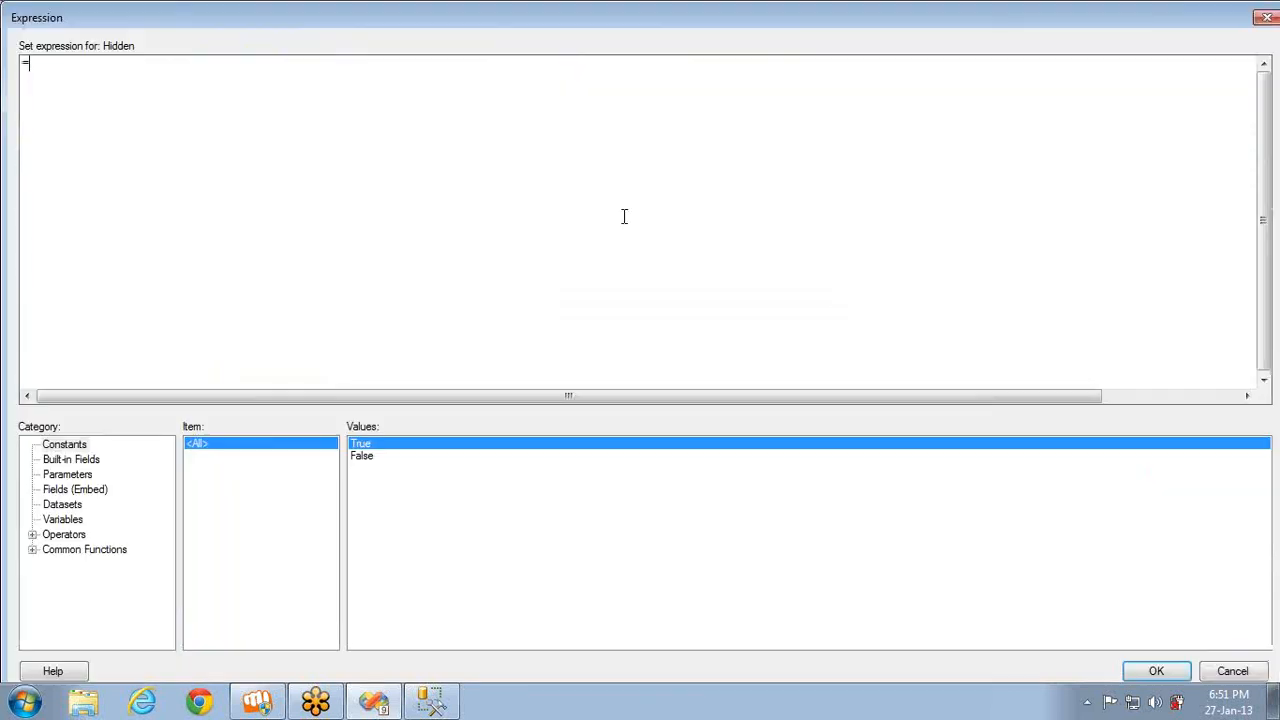
- Enter =iif(Parameters!test.Value = "Yes",true,false) as the Sales column's Hidden expression and apply the column visibility settings
text(iif()
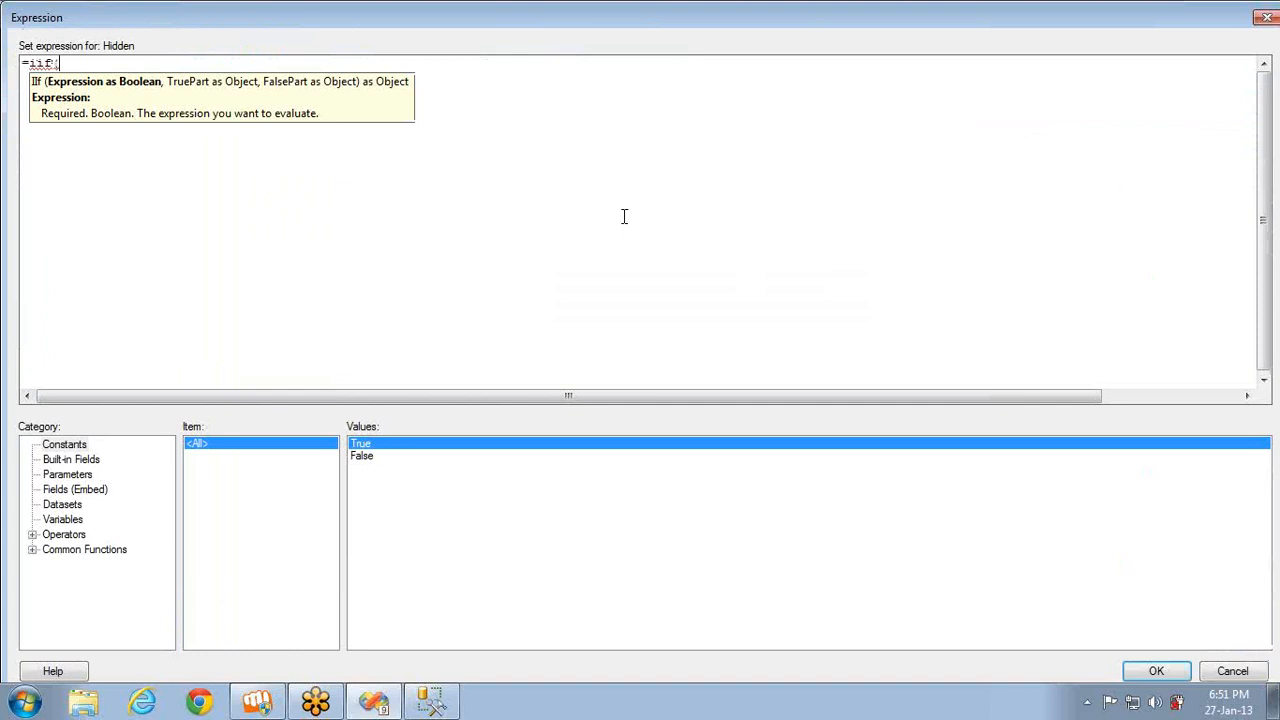
click(68, 476)
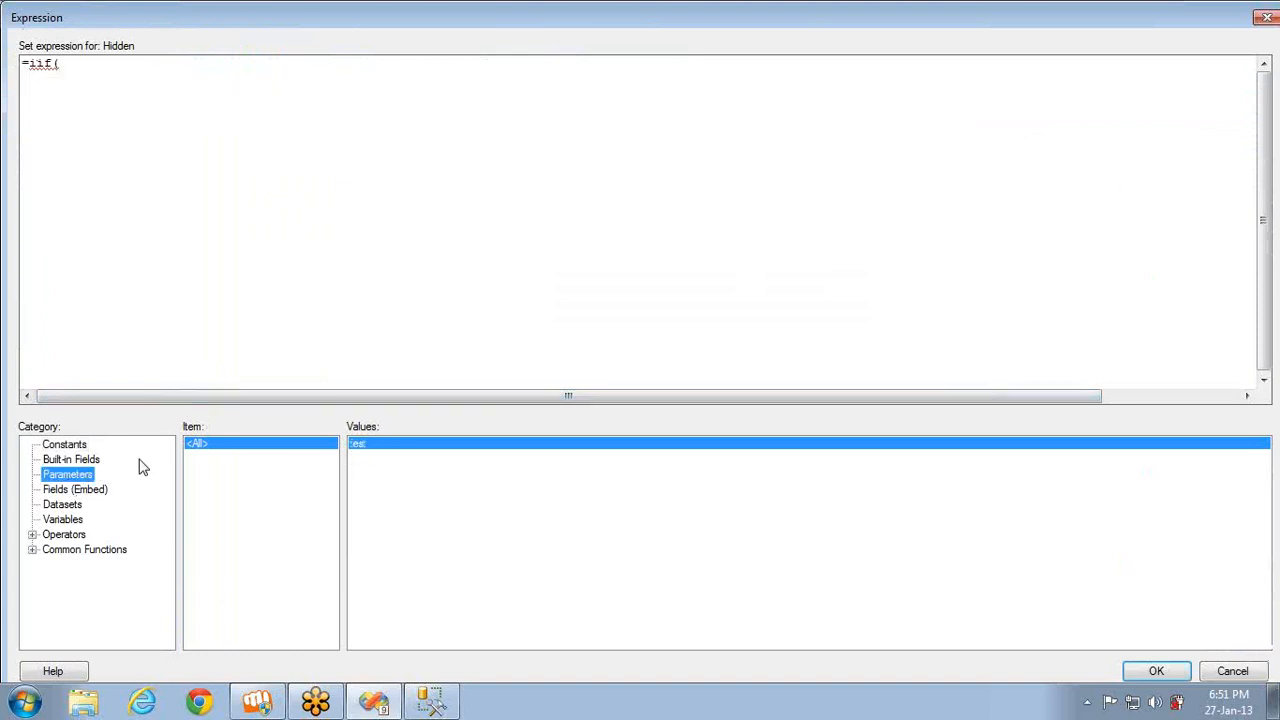
double_click(358, 446)
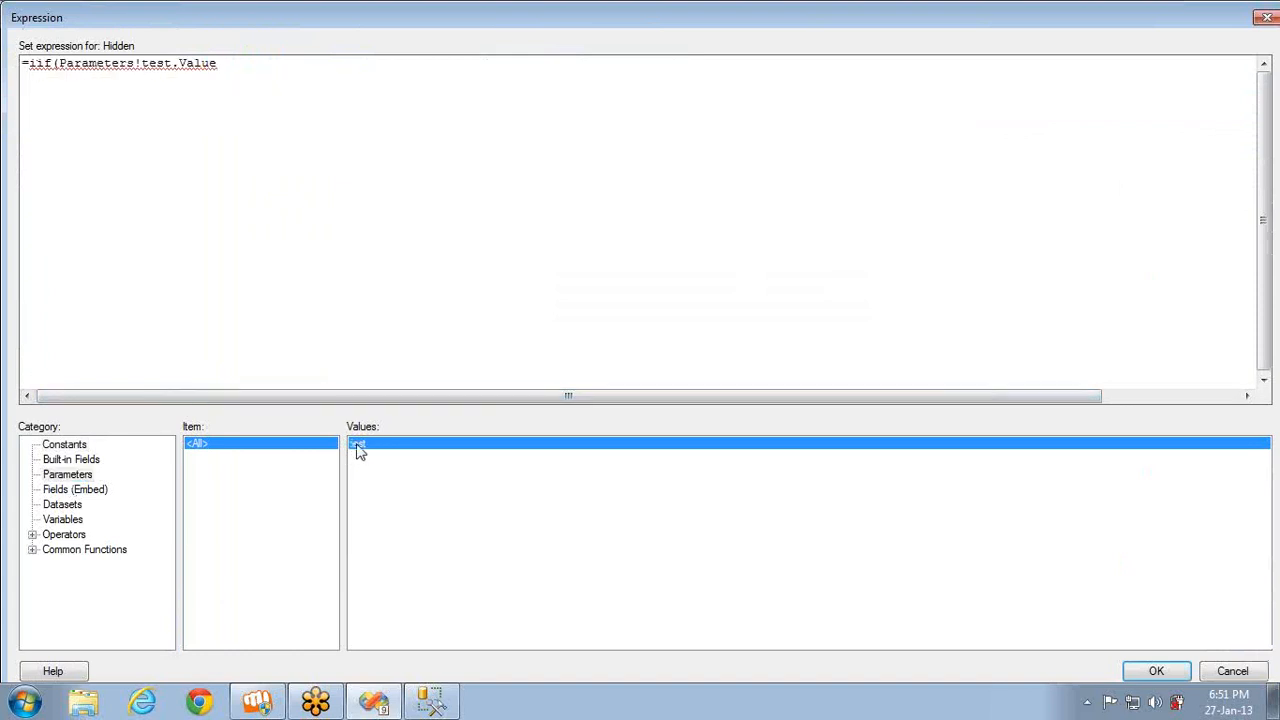
text(= "")
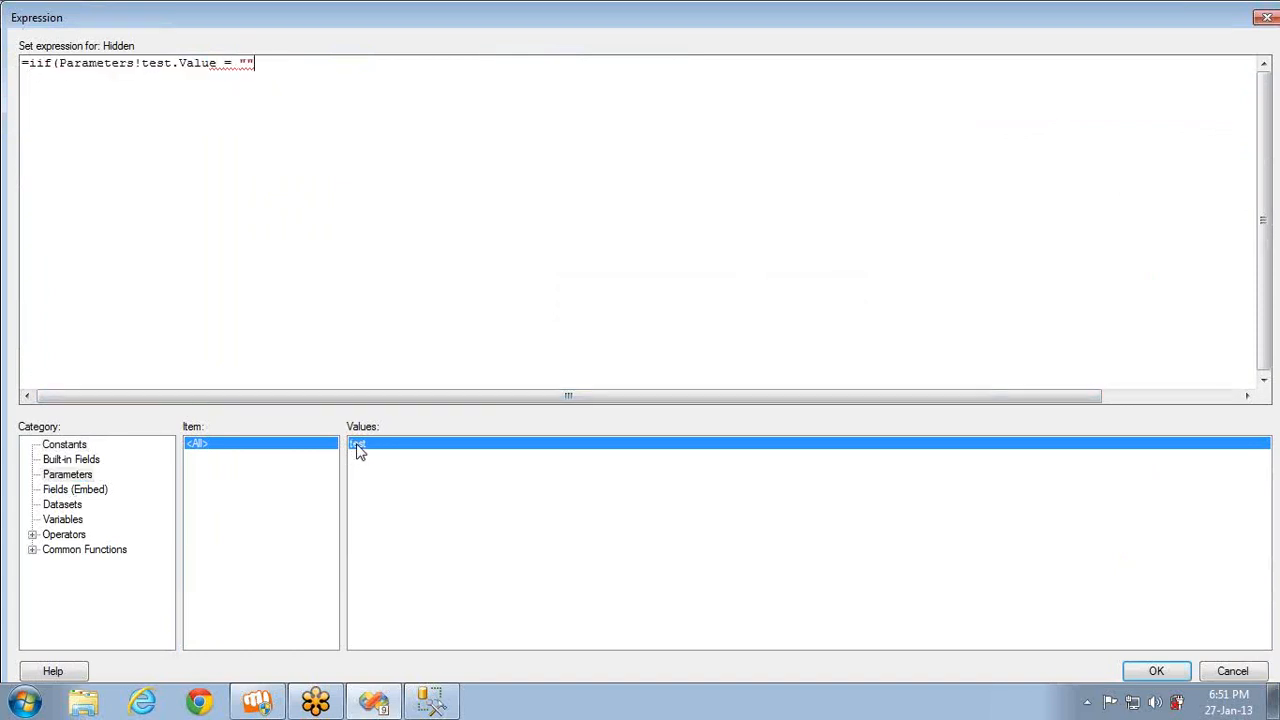
text(Yes)
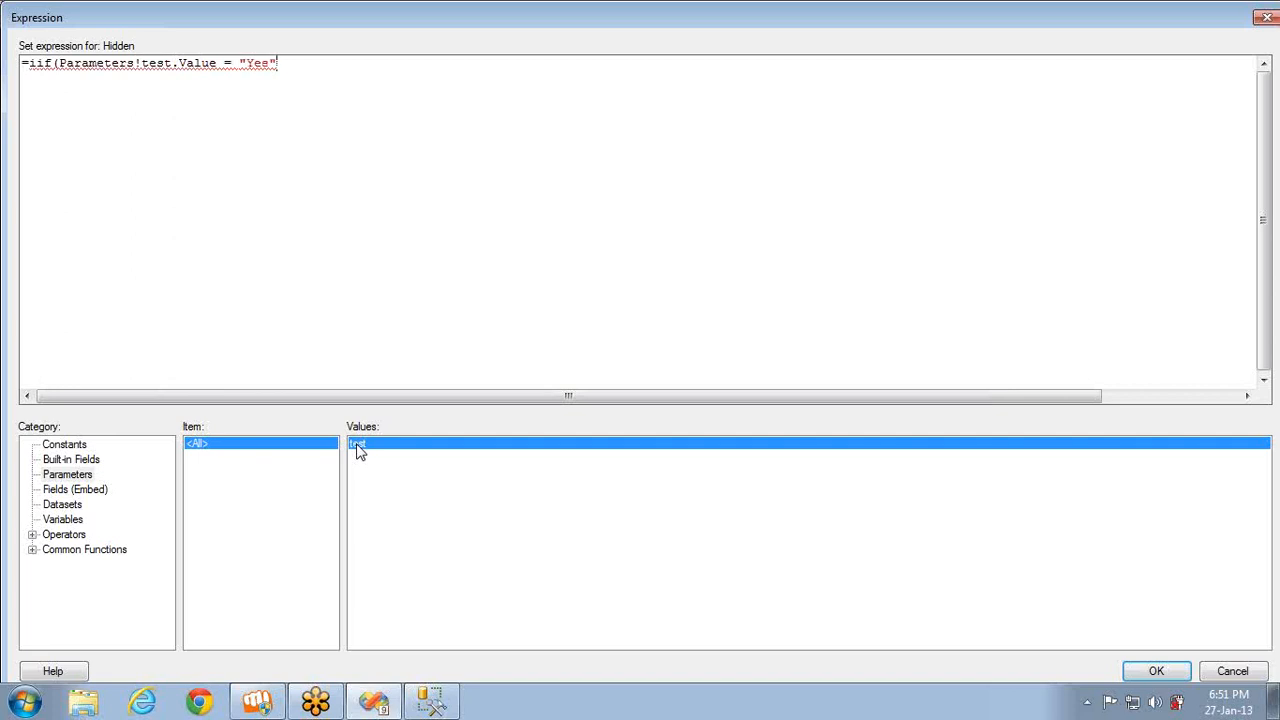
text(,true)
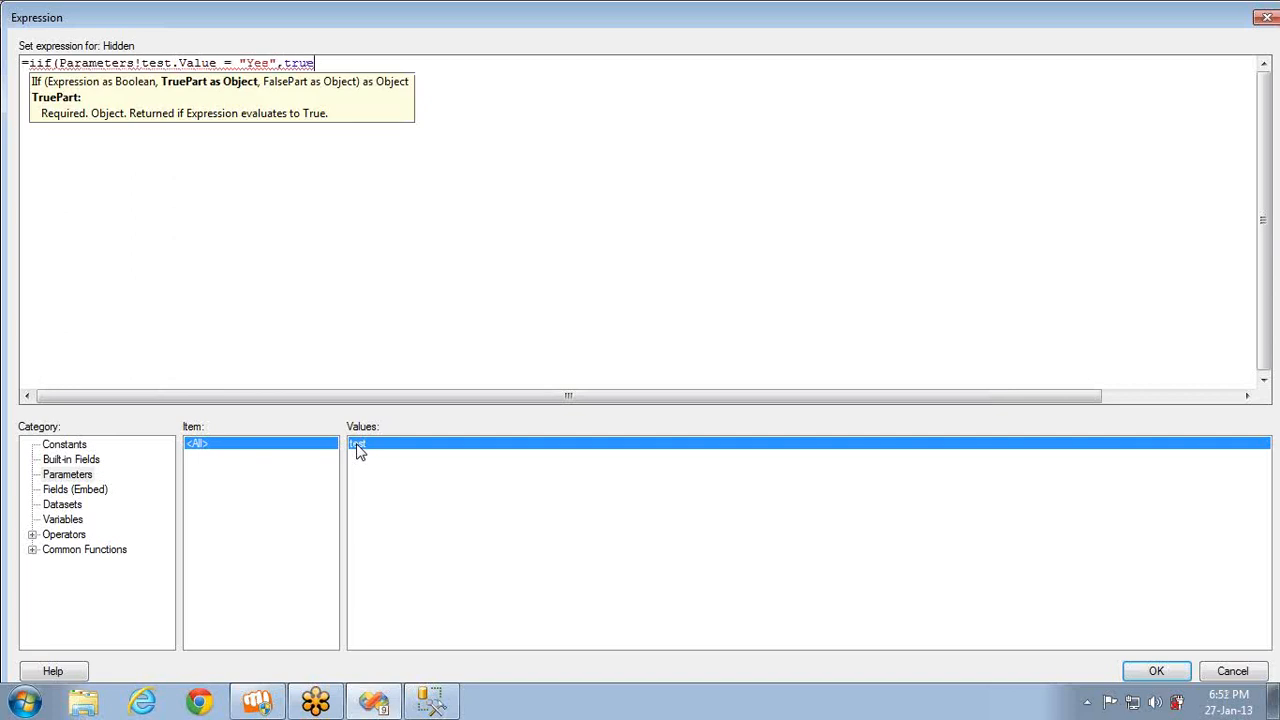
text(,false)
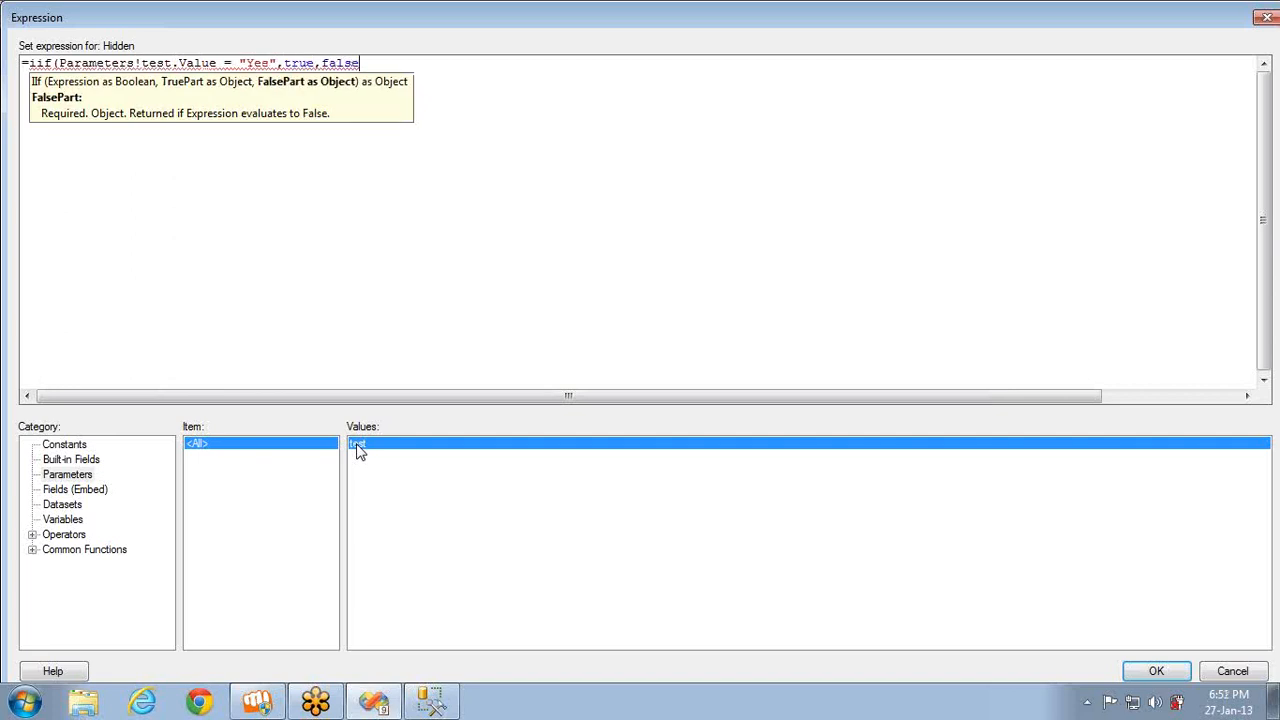
text())
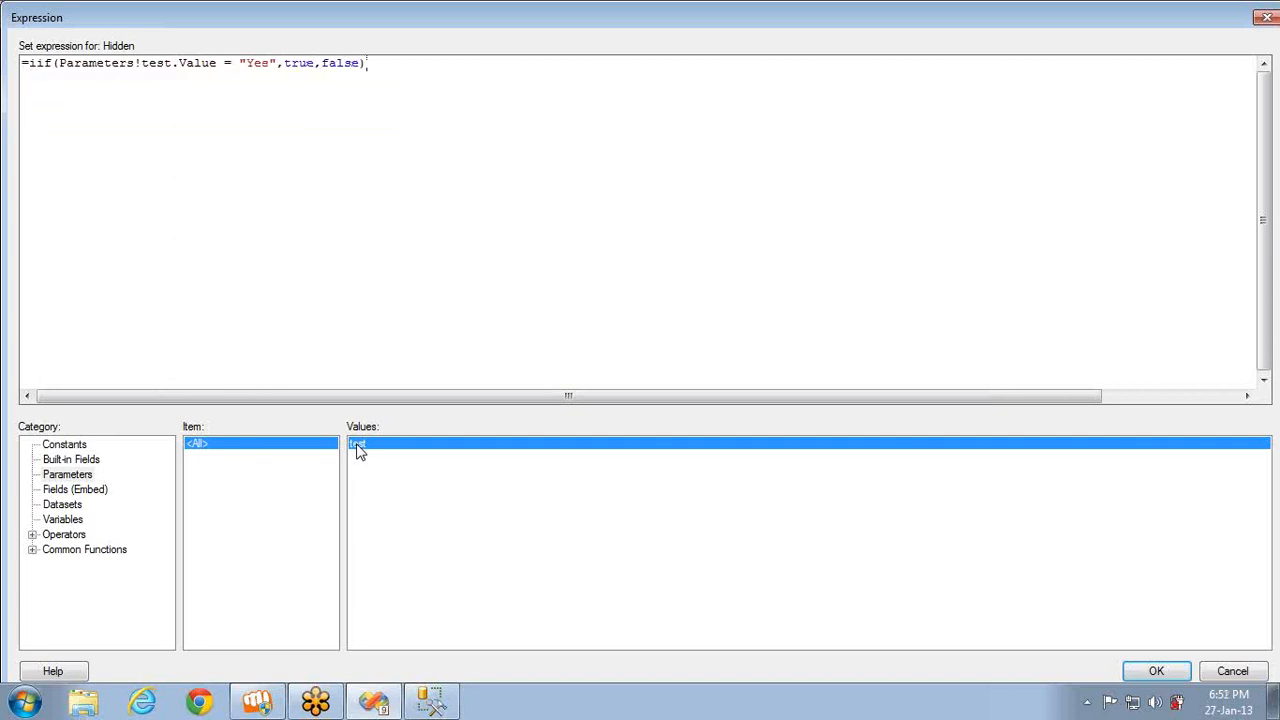
click(1140, 676)
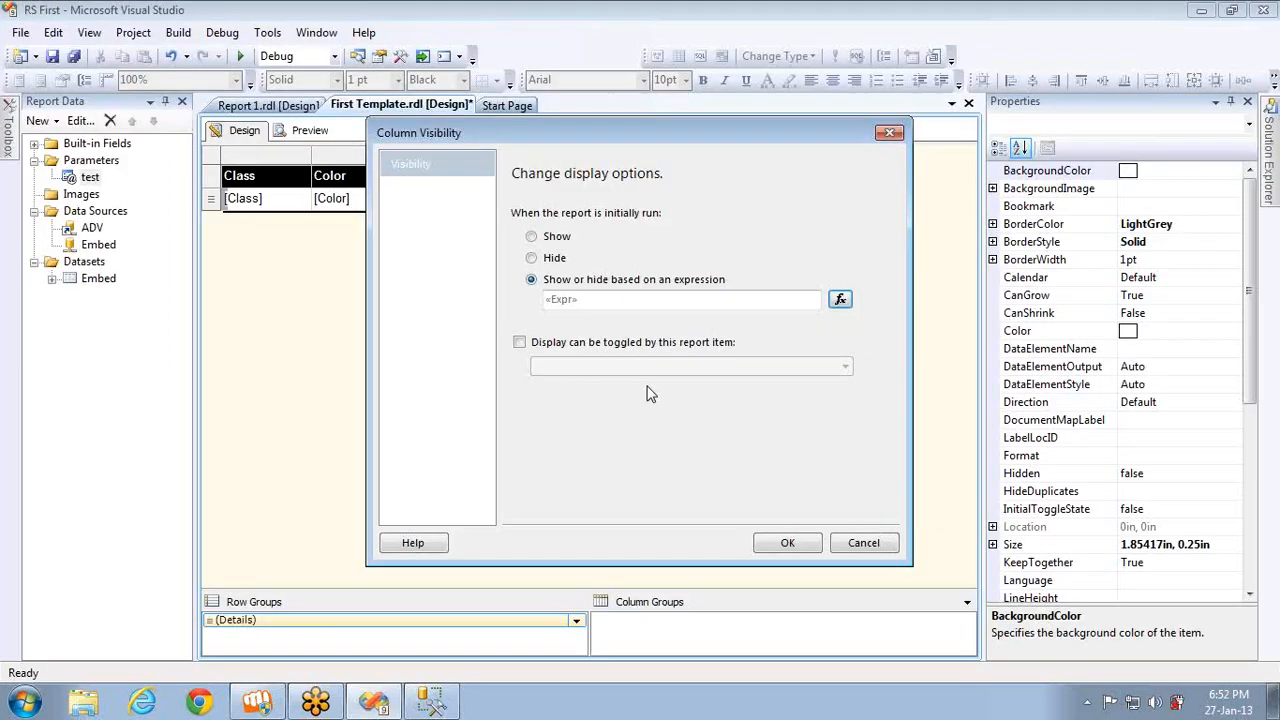
click(787, 543)
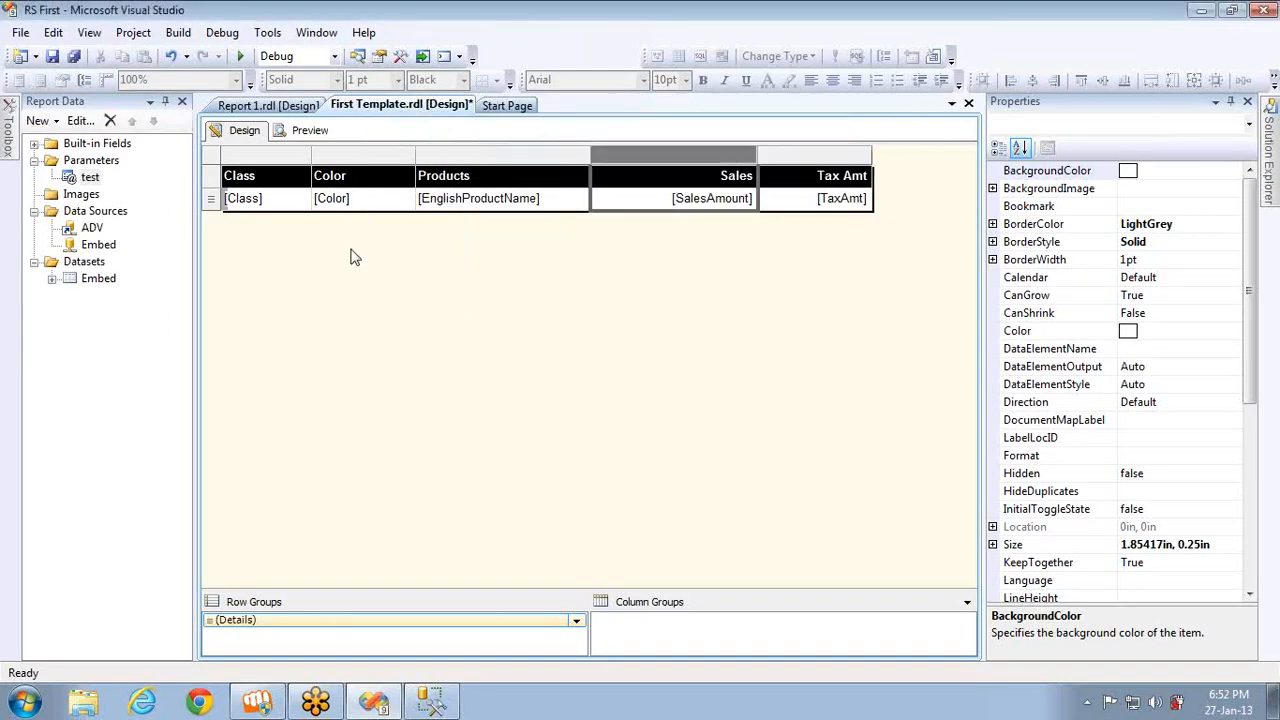
- Preview the report with the Select parameter set to Yes and again with No to check the Sales column
click(300, 131)
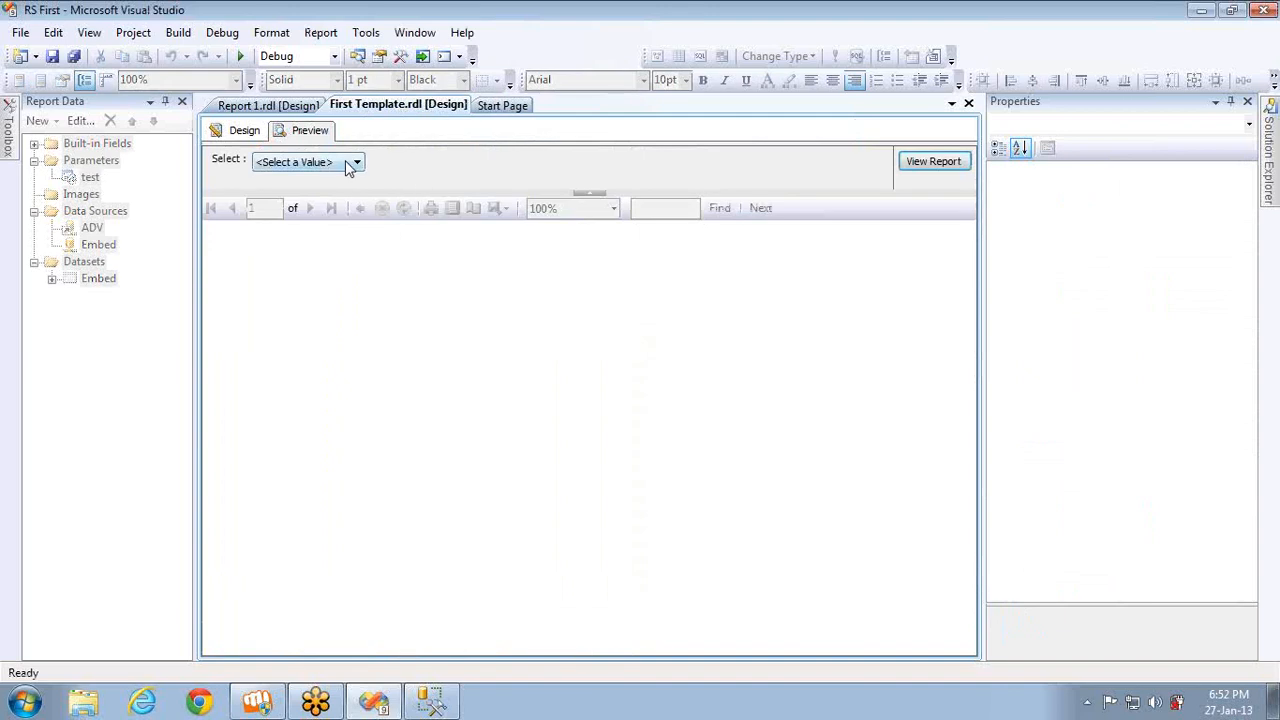
click(347, 167)
click(305, 198)
click(935, 163)
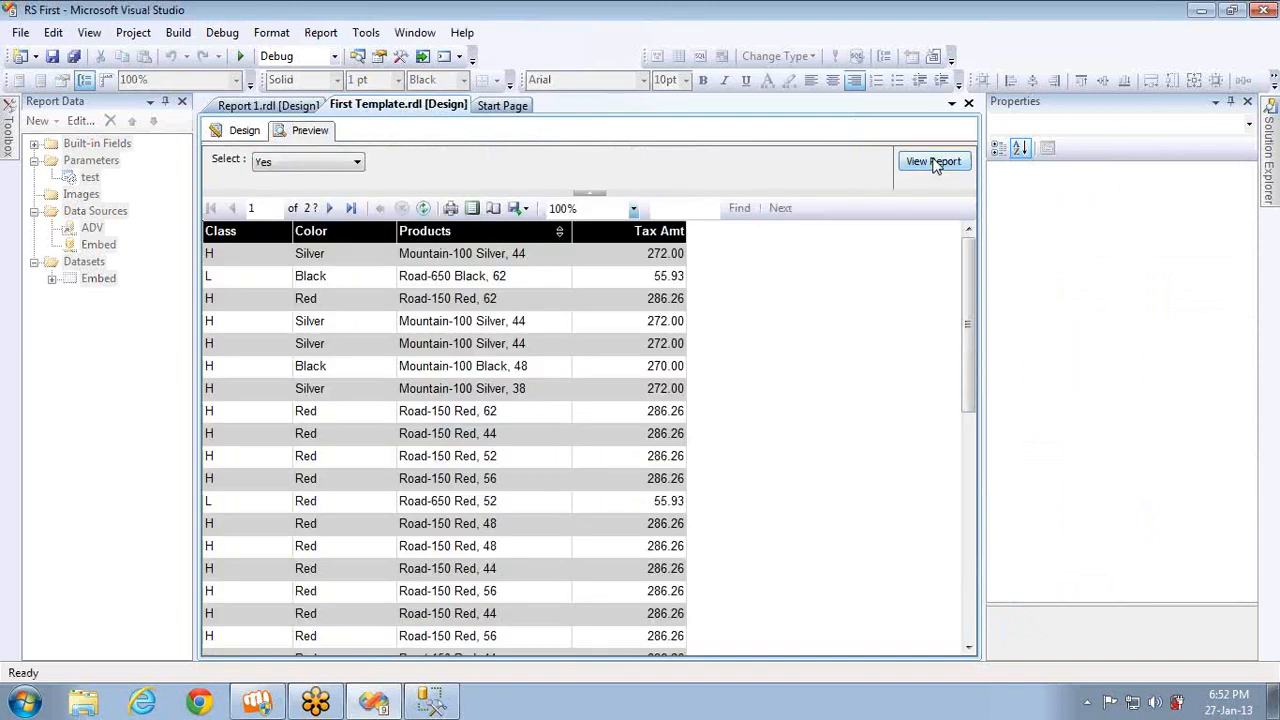
click(320, 165)
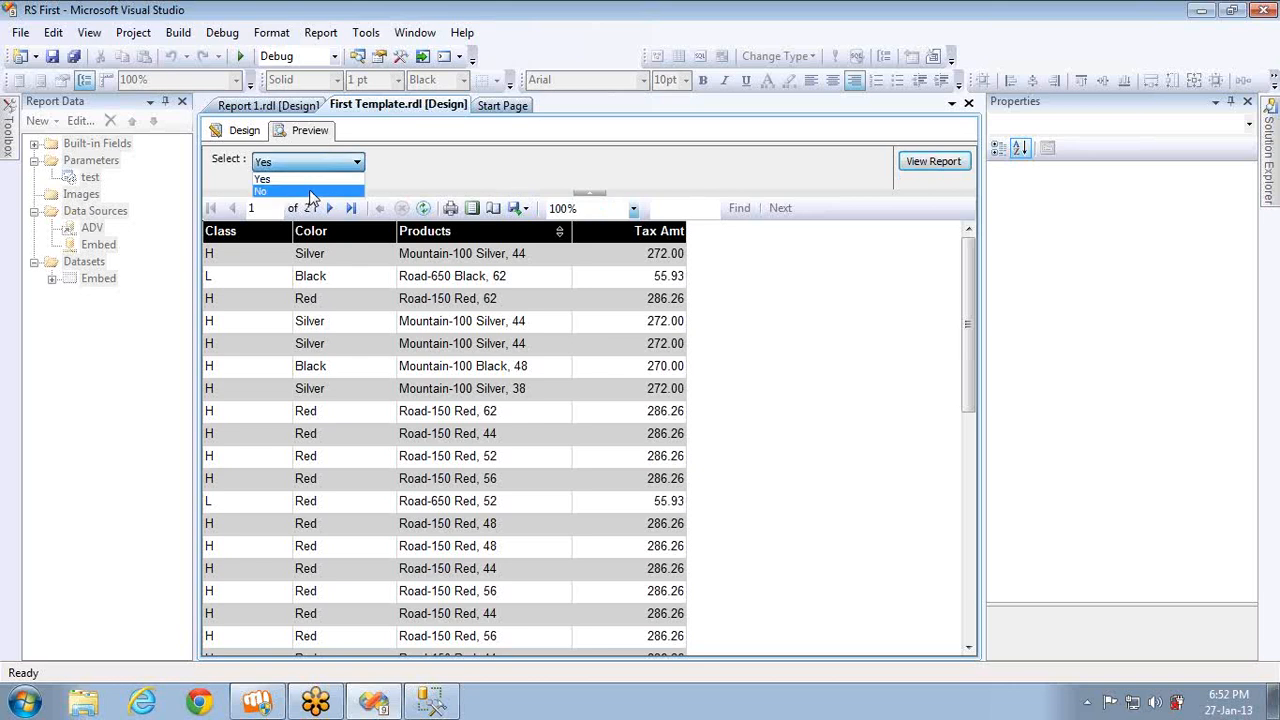
click(312, 192)
click(917, 161)
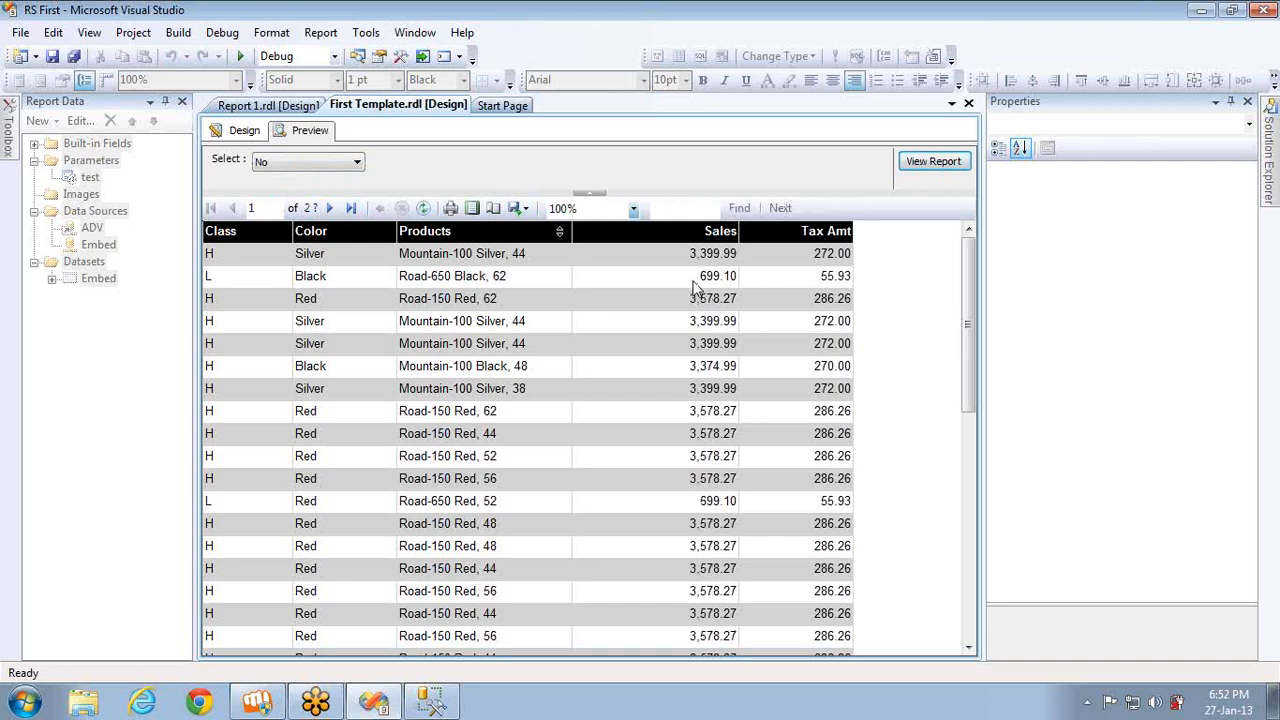
- Open the EnglishProductName text box's expression and examine the Constants, Built-in Fields, Parameters, Fields, Datasets and Variables categories
click(236, 130)
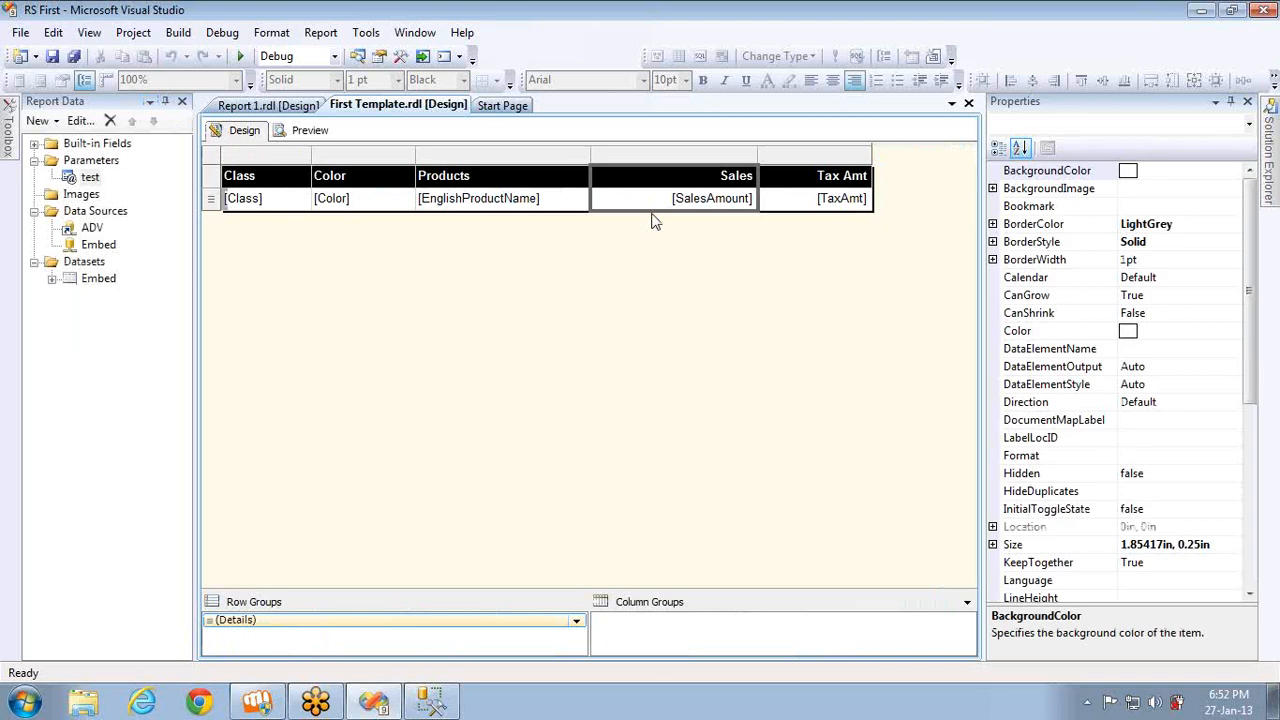
right_click(567, 206)
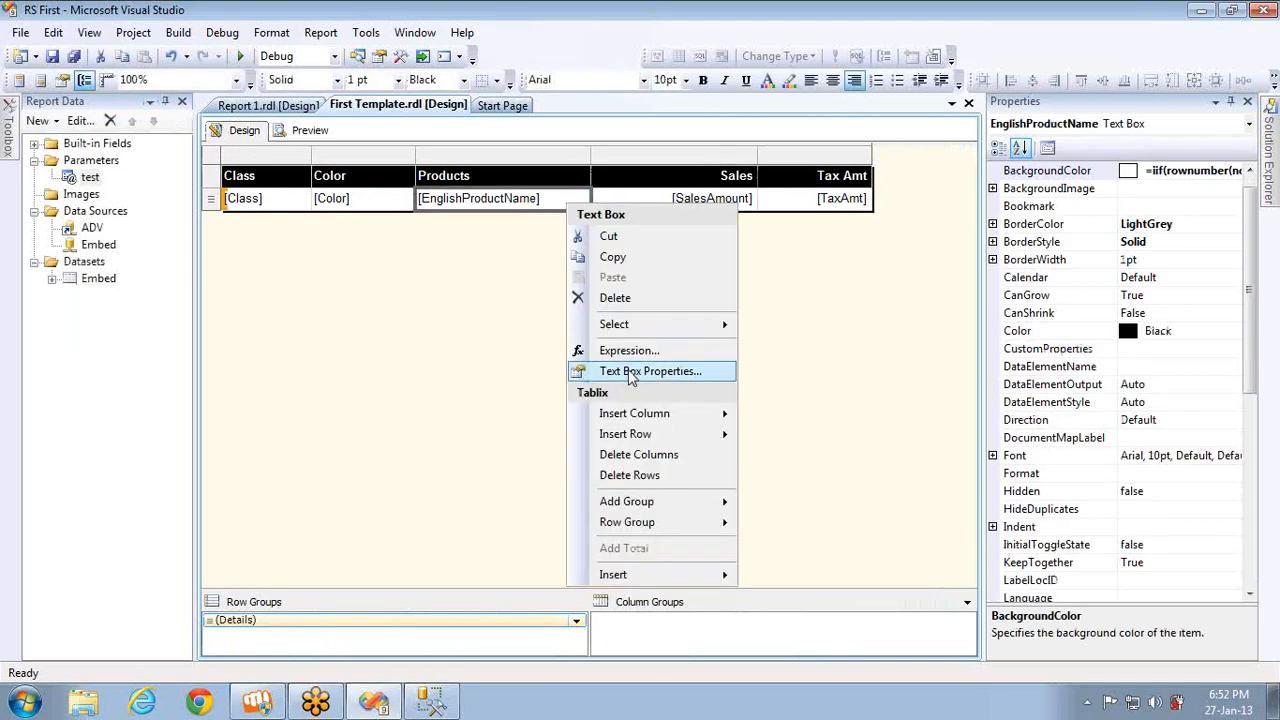
click(626, 352)
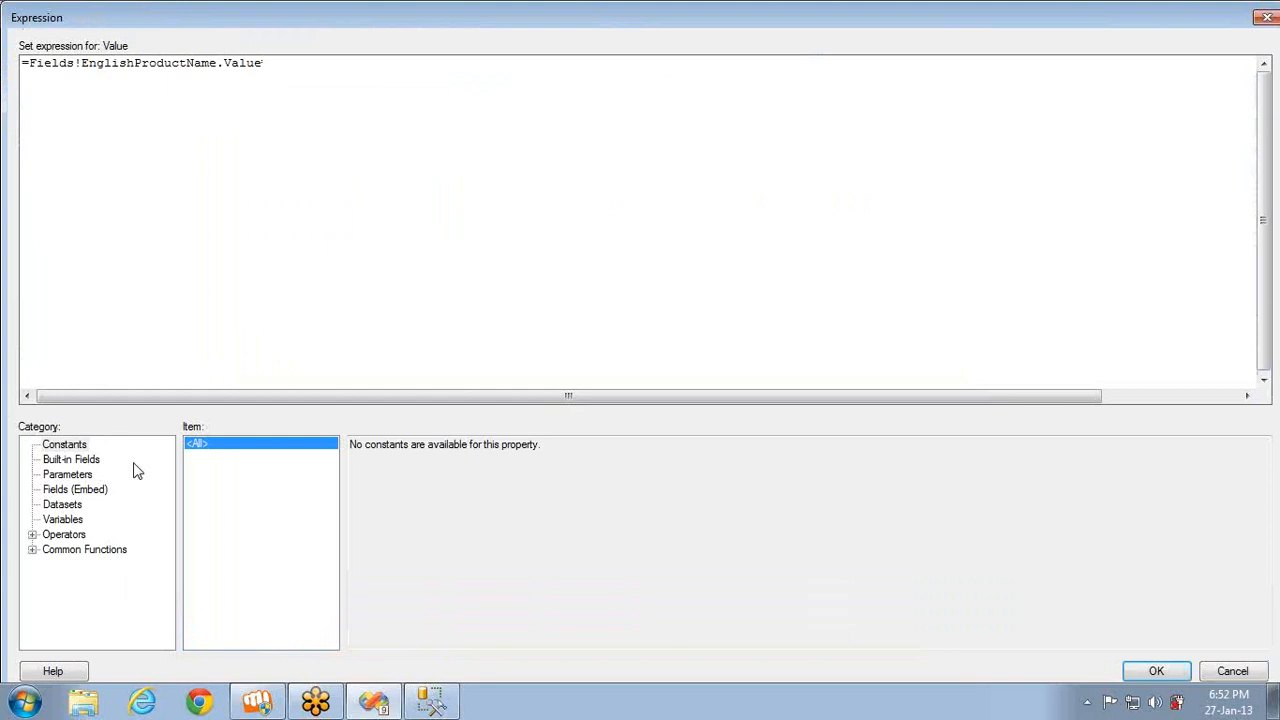
click(72, 448)
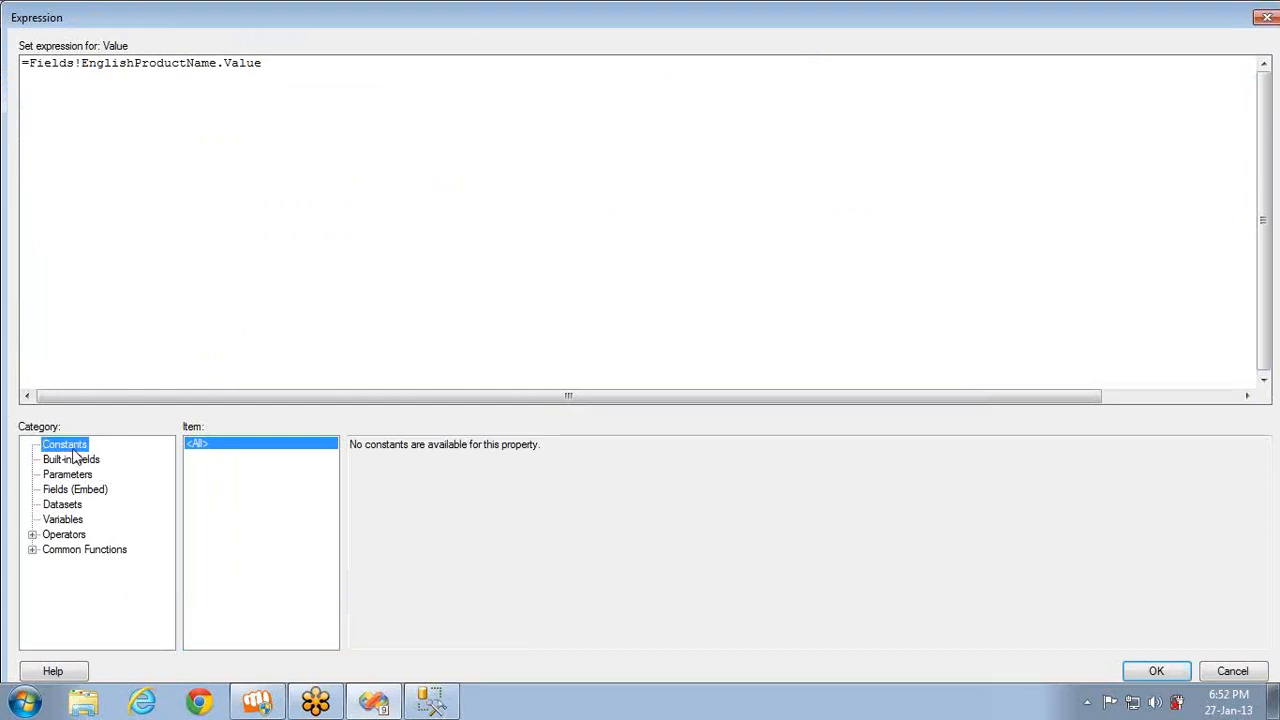
click(72, 459)
click(70, 474)
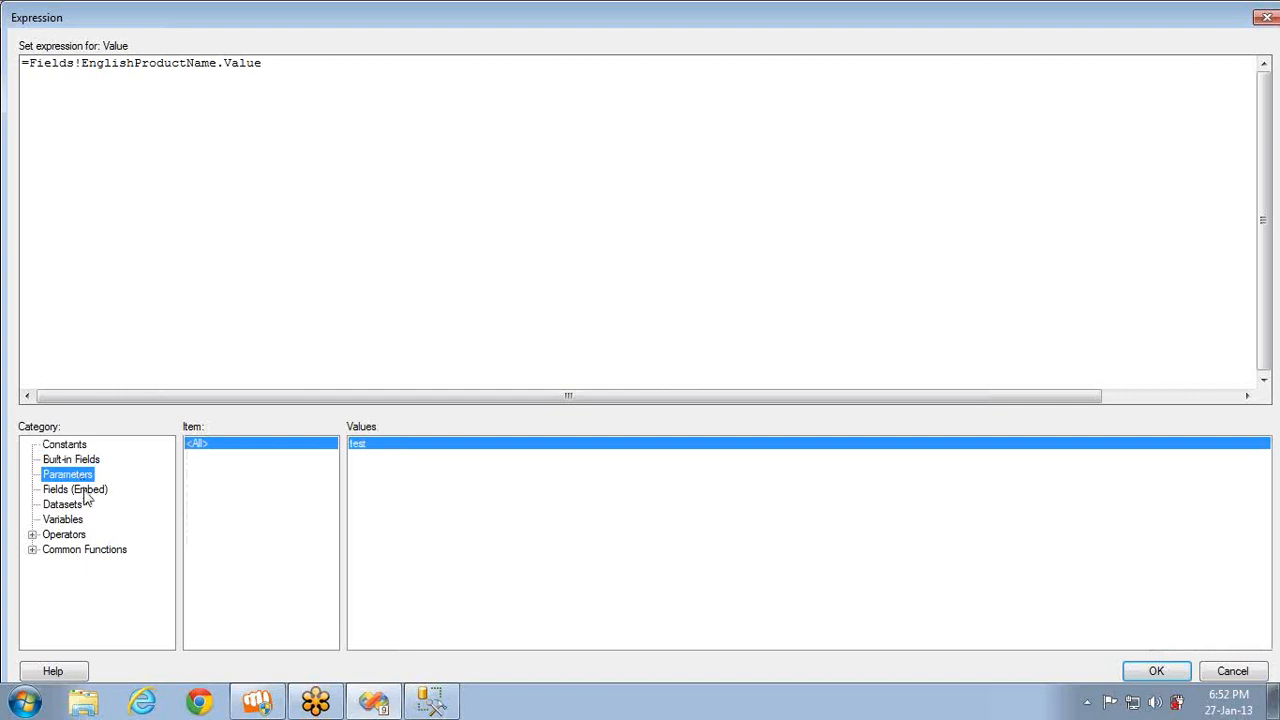
click(72, 461)
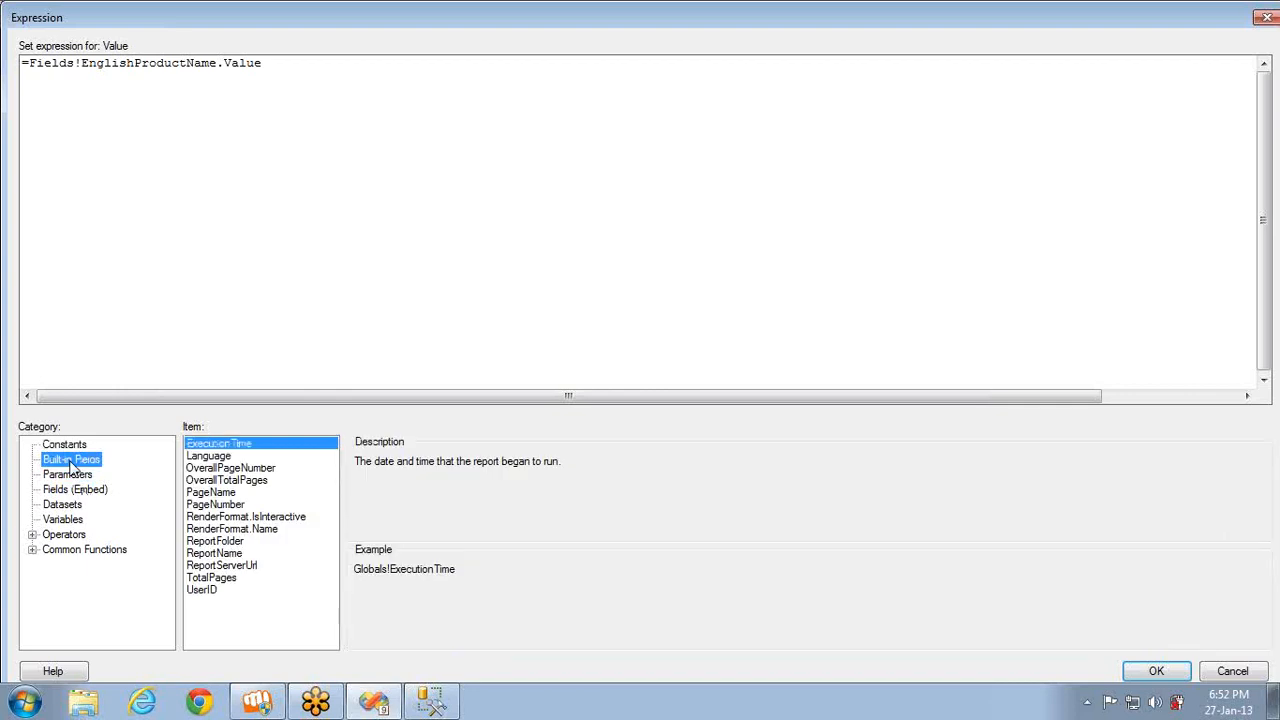
click(70, 475)
click(72, 489)
click(62, 504)
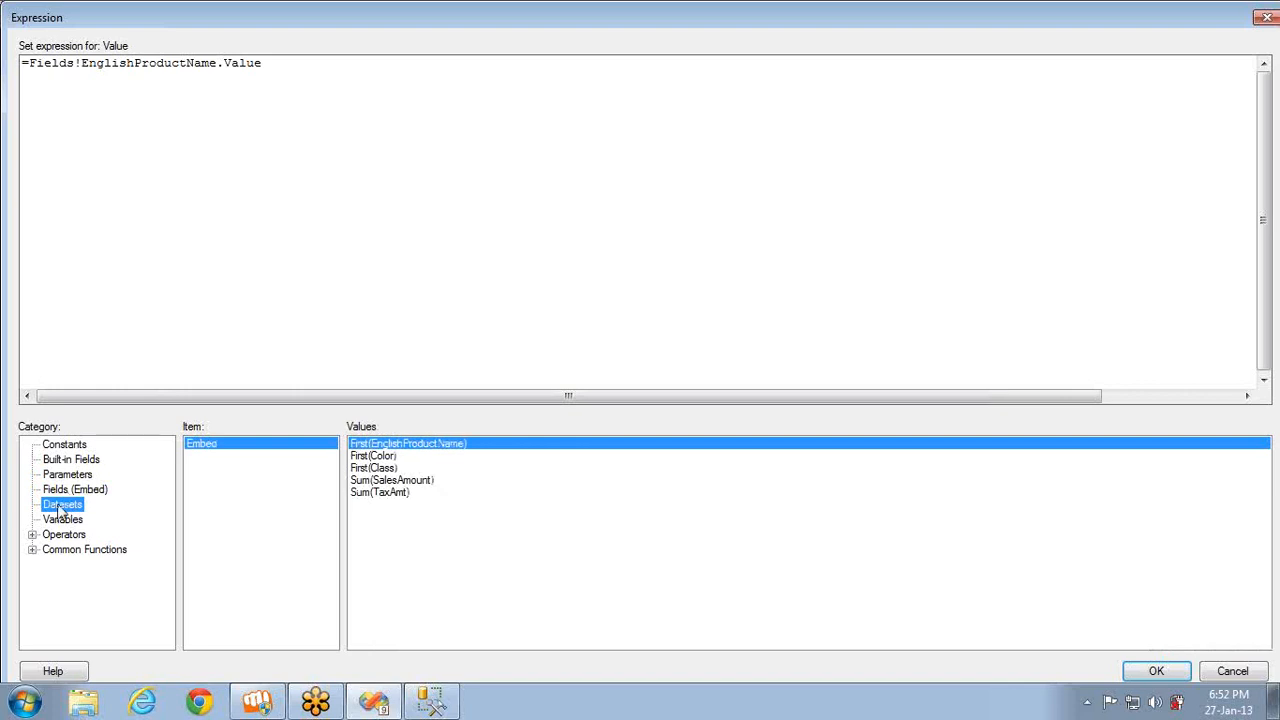
click(78, 521)
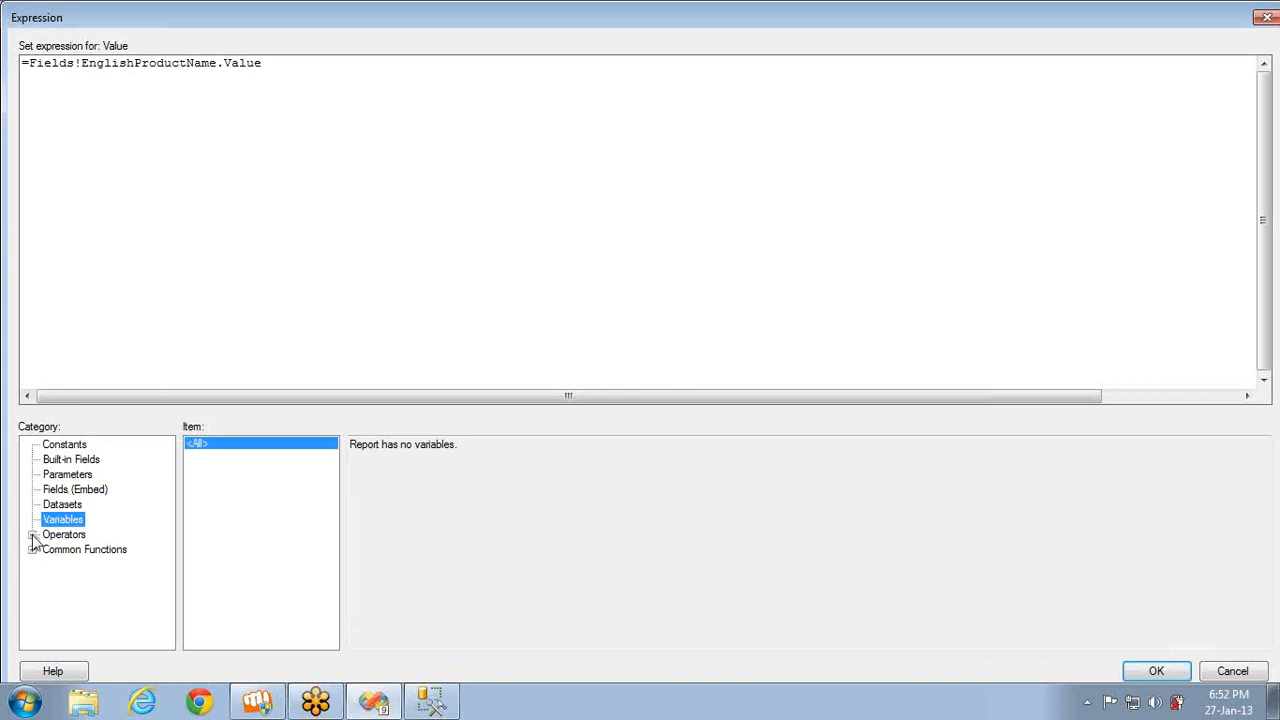
- Examine the Arithmetic and Comparison operators and the Inspection and Program Flow functions, including the description of IIf
click(33, 537)
click(76, 551)
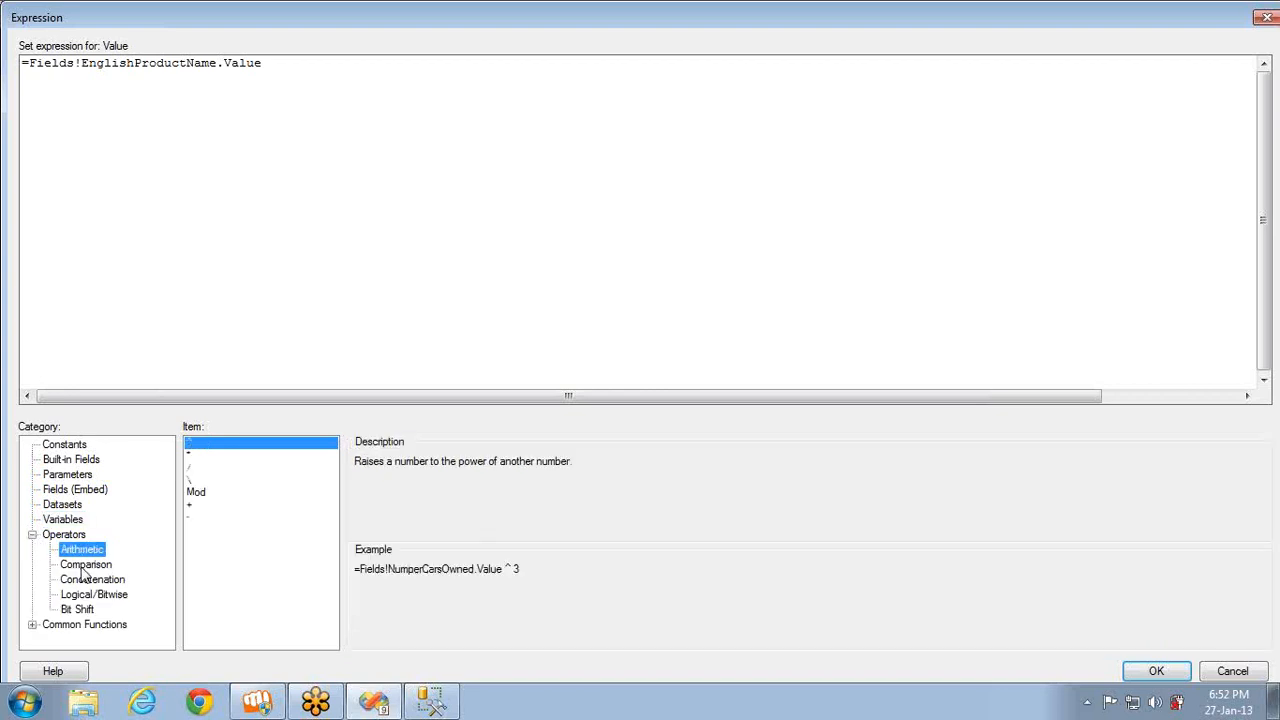
click(85, 565)
click(33, 626)
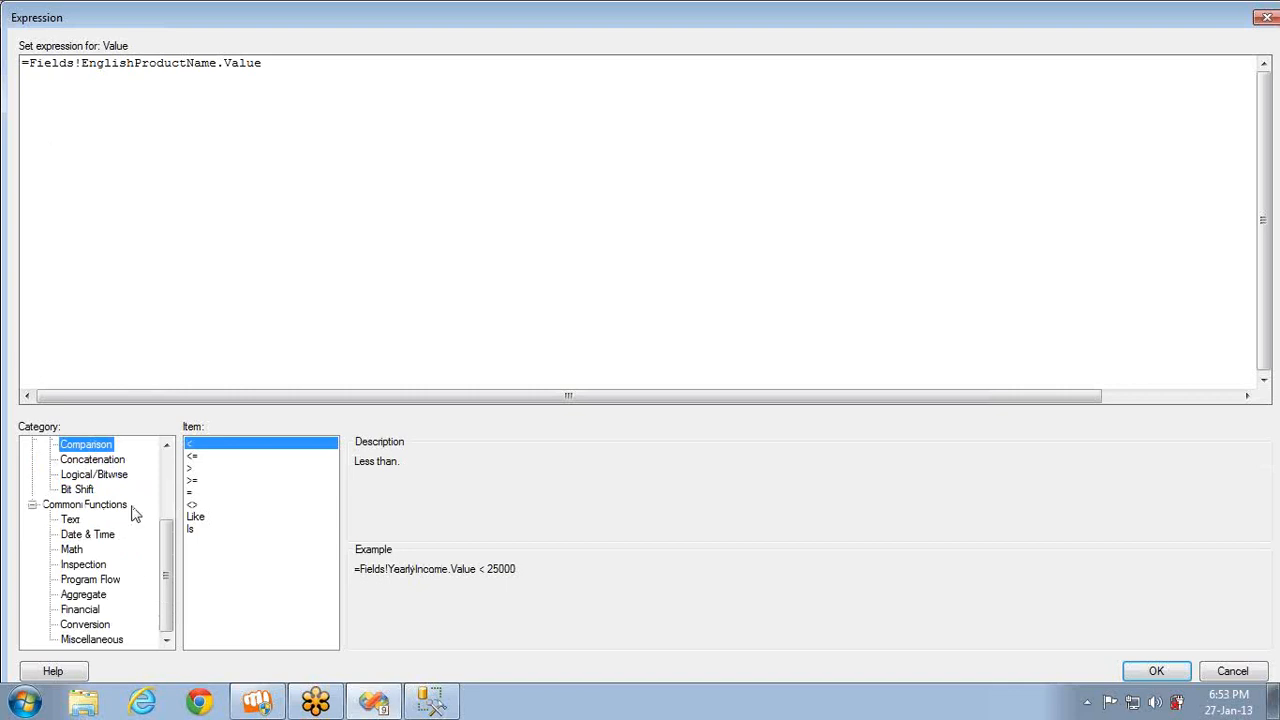
click(86, 566)
click(90, 581)
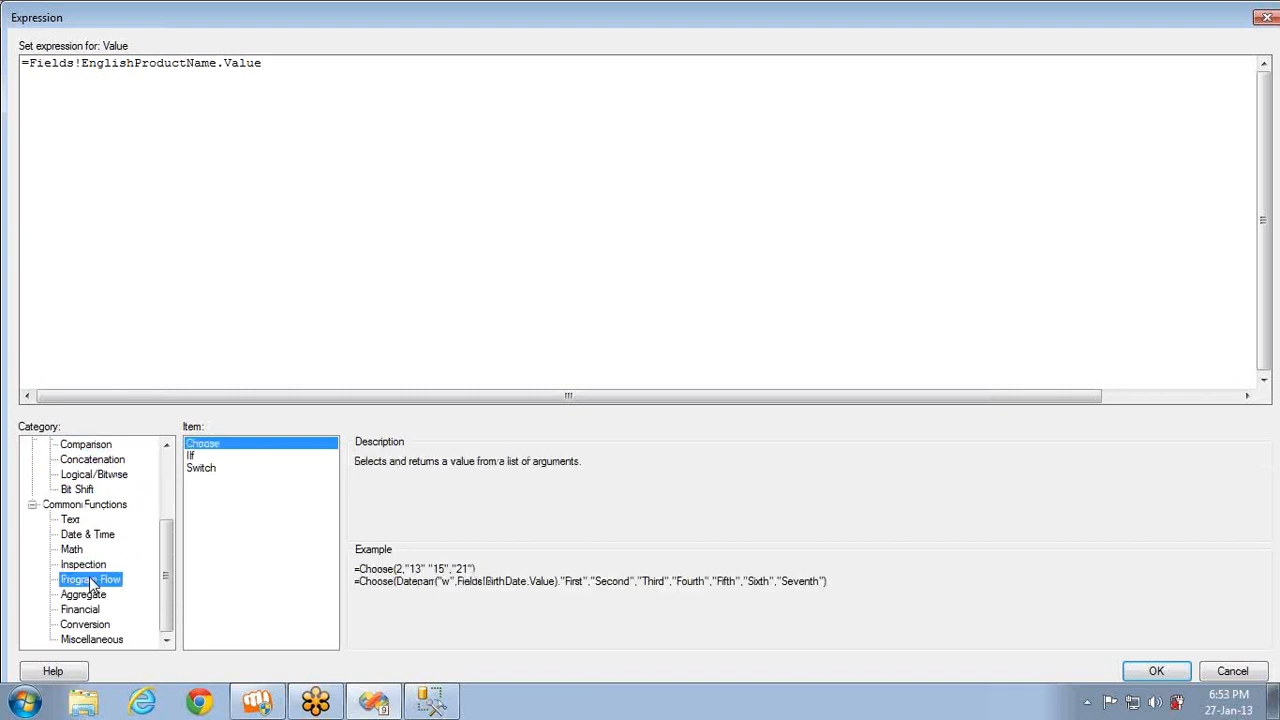
click(190, 457)
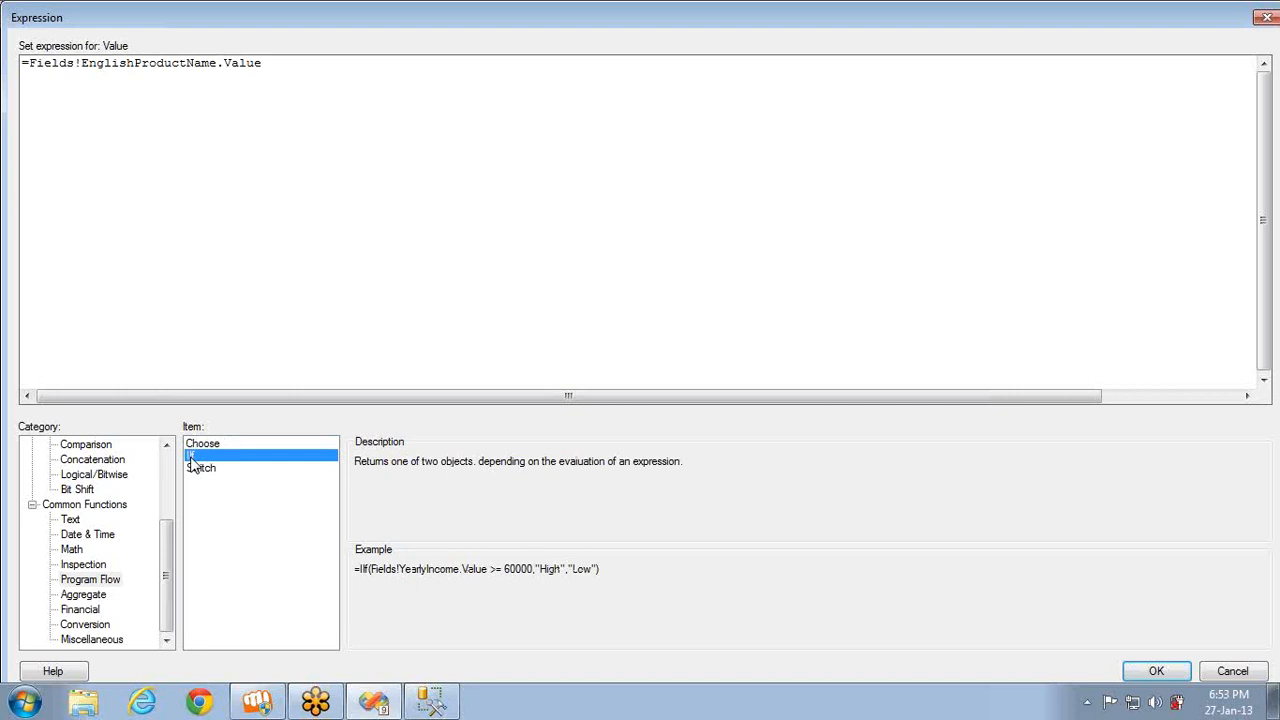
- Examine the Miscellaneous functions, including RowNumber, Previous, MultiLookup, LookupSet, InScope and Level, and leave the expression editor without changes
click(88, 640)
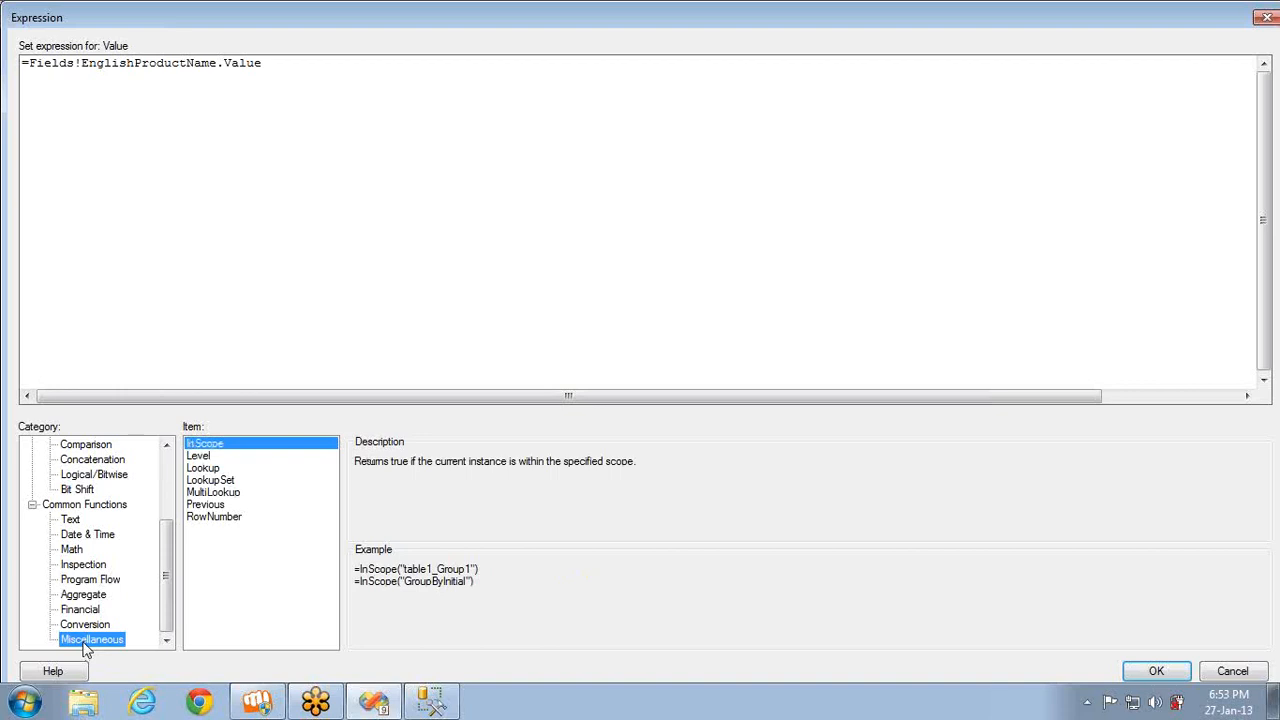
click(212, 520)
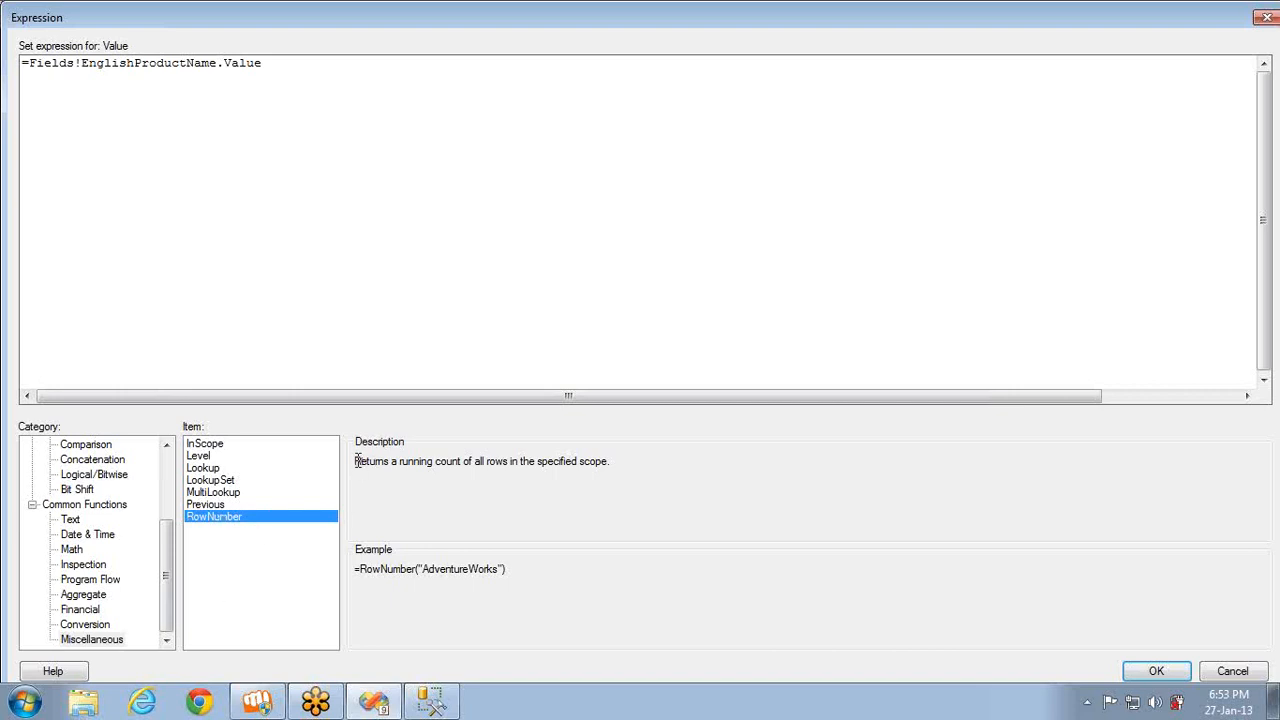
click(214, 508)
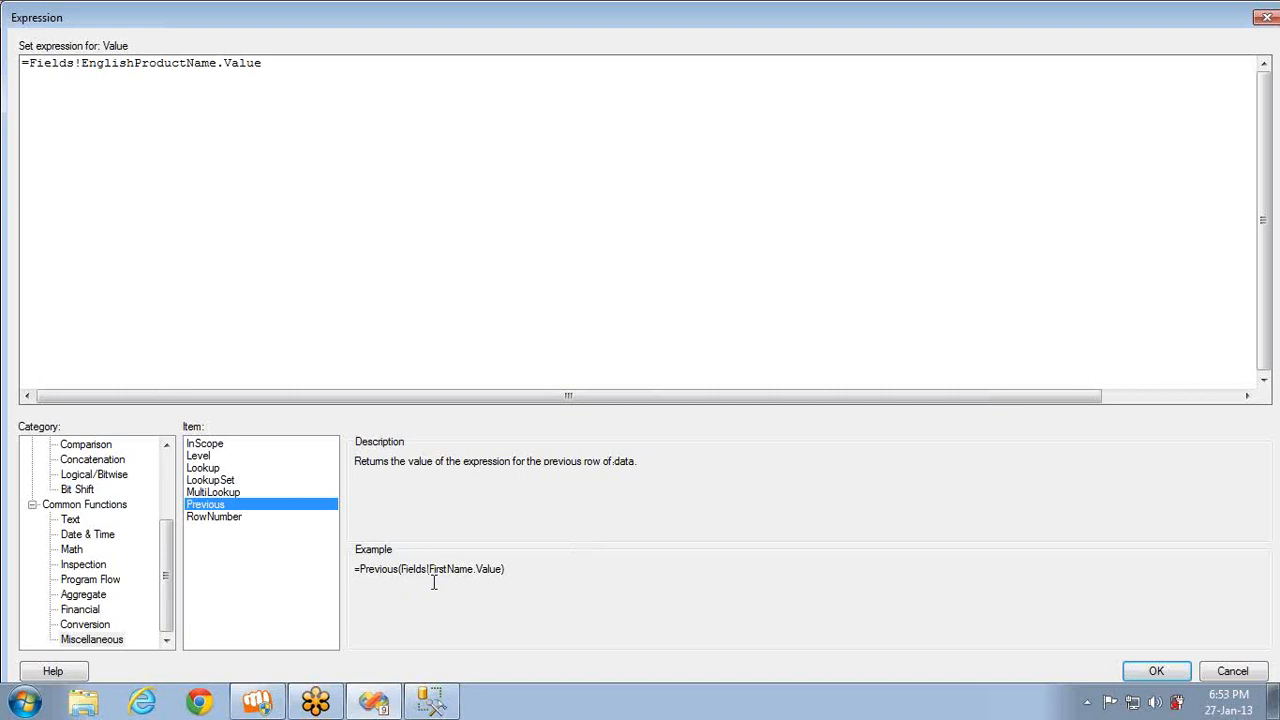
click(213, 492)
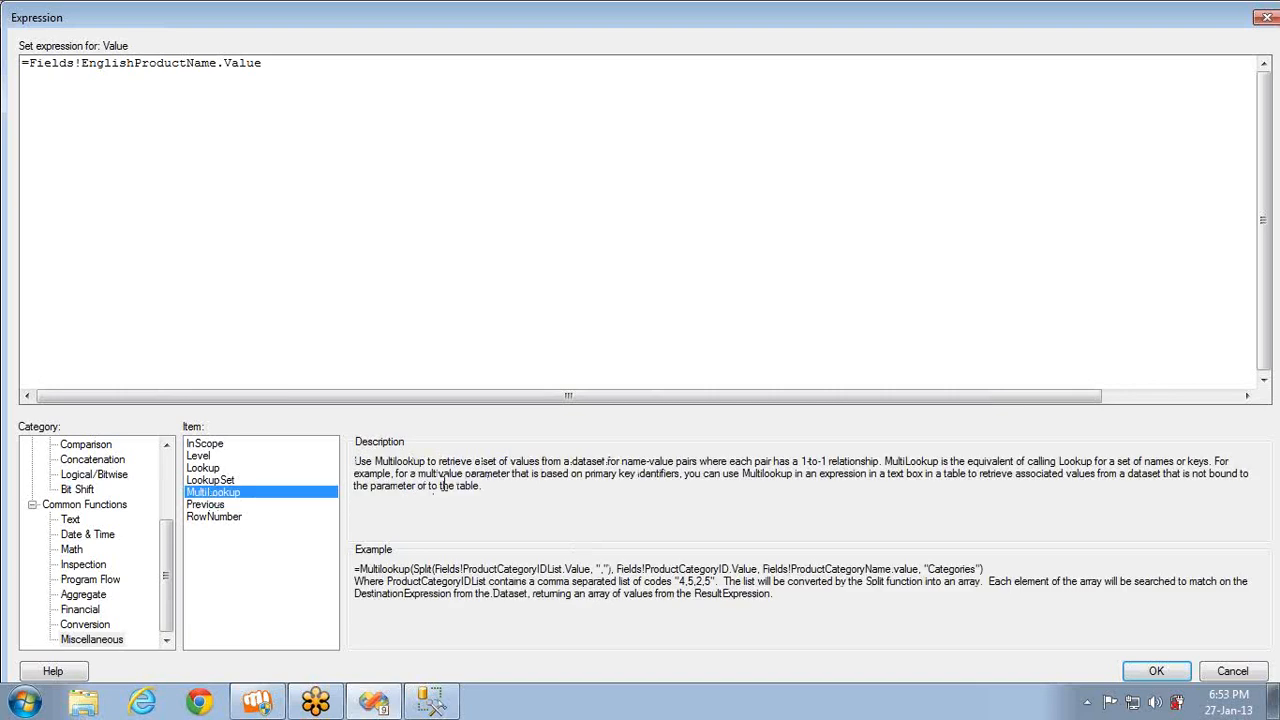
click(197, 481)
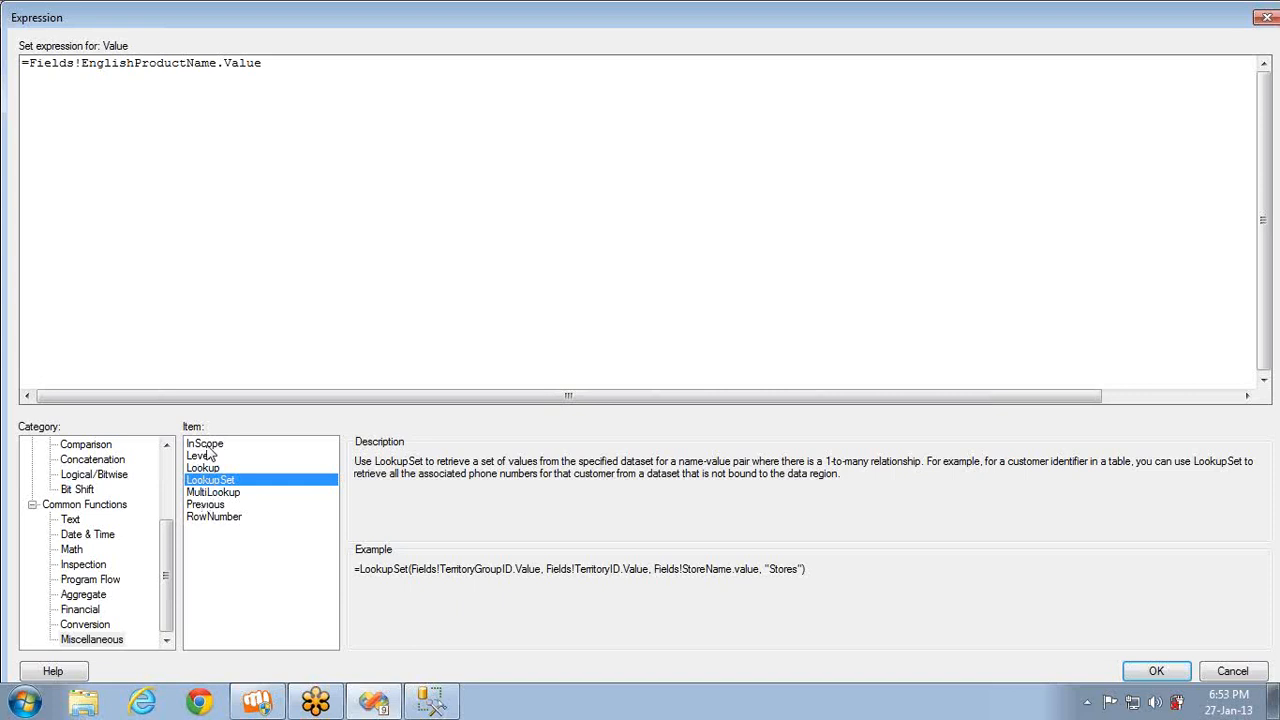
click(211, 444)
click(204, 457)
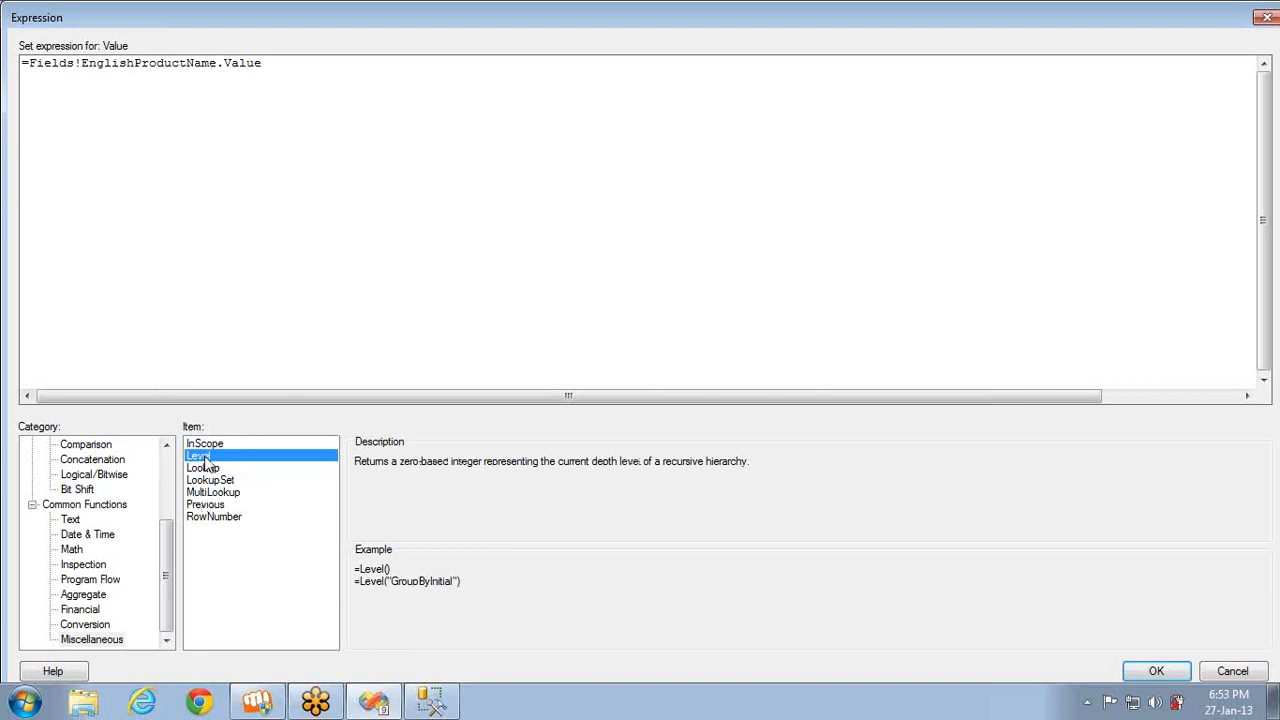
click(1233, 672)
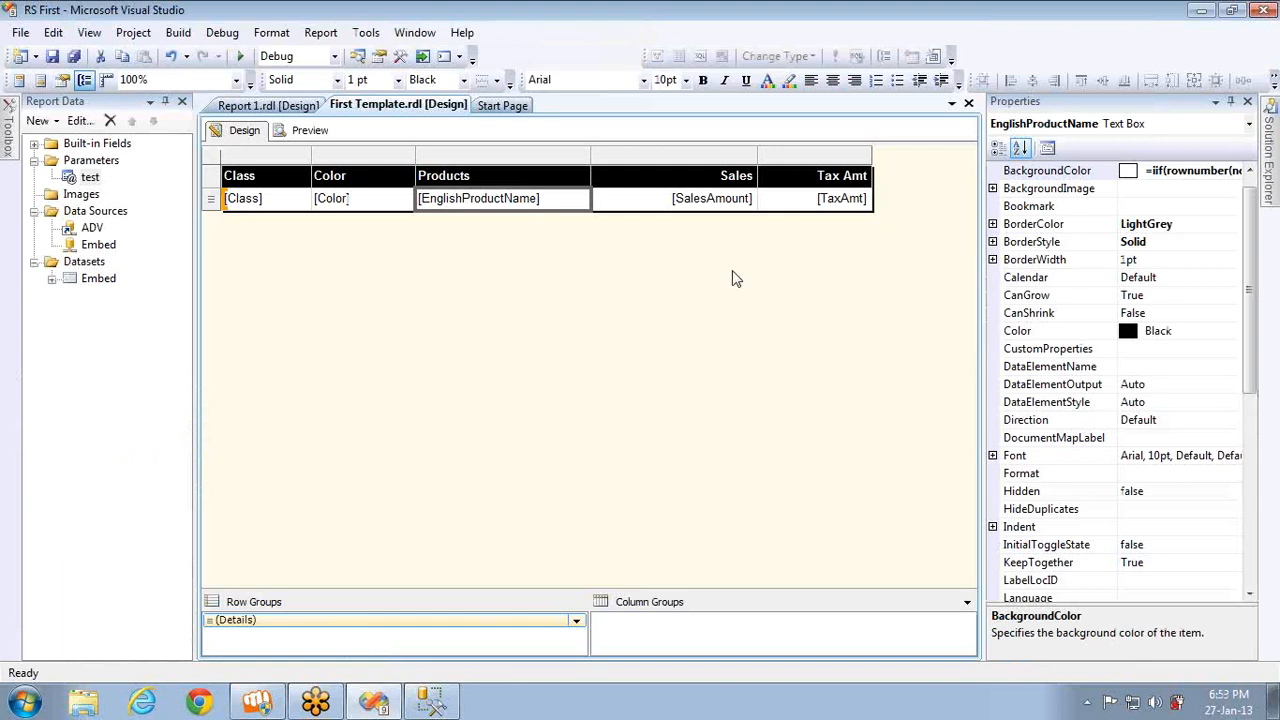
- Set the ToolTip of the report table to "testing" in its Tablix properties and apply it
right_click(216, 162)
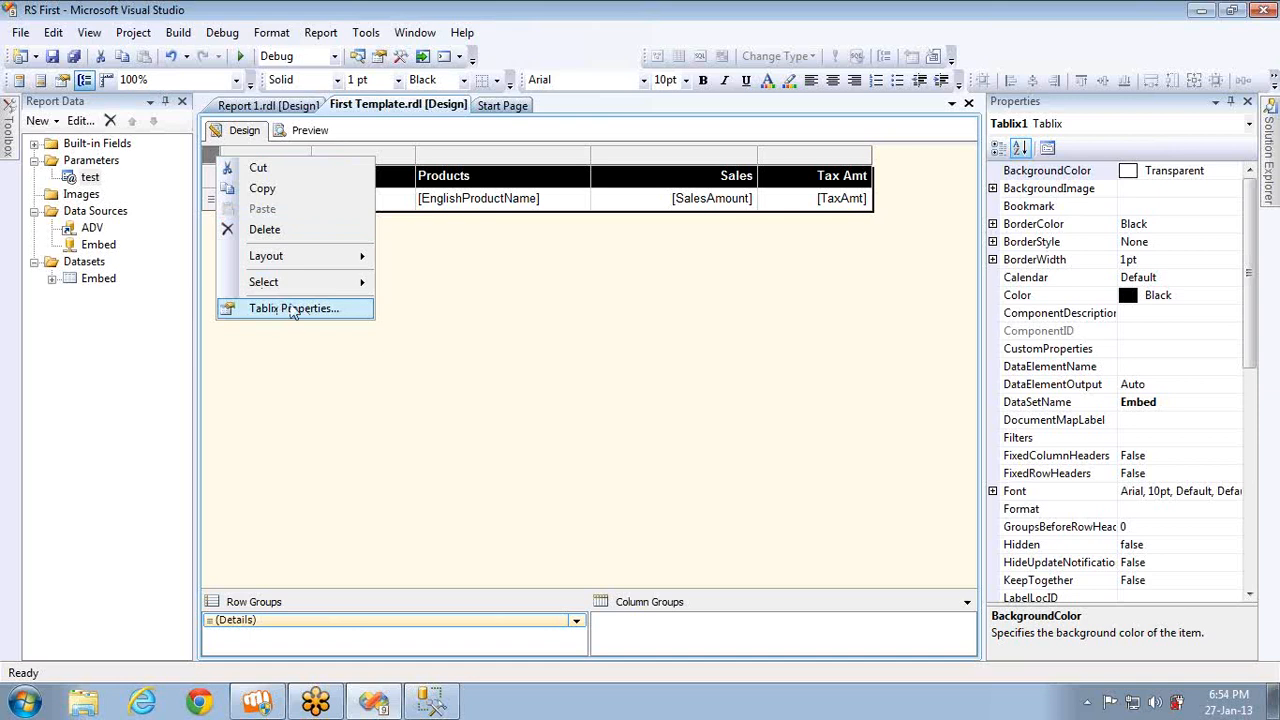
key(Escape)
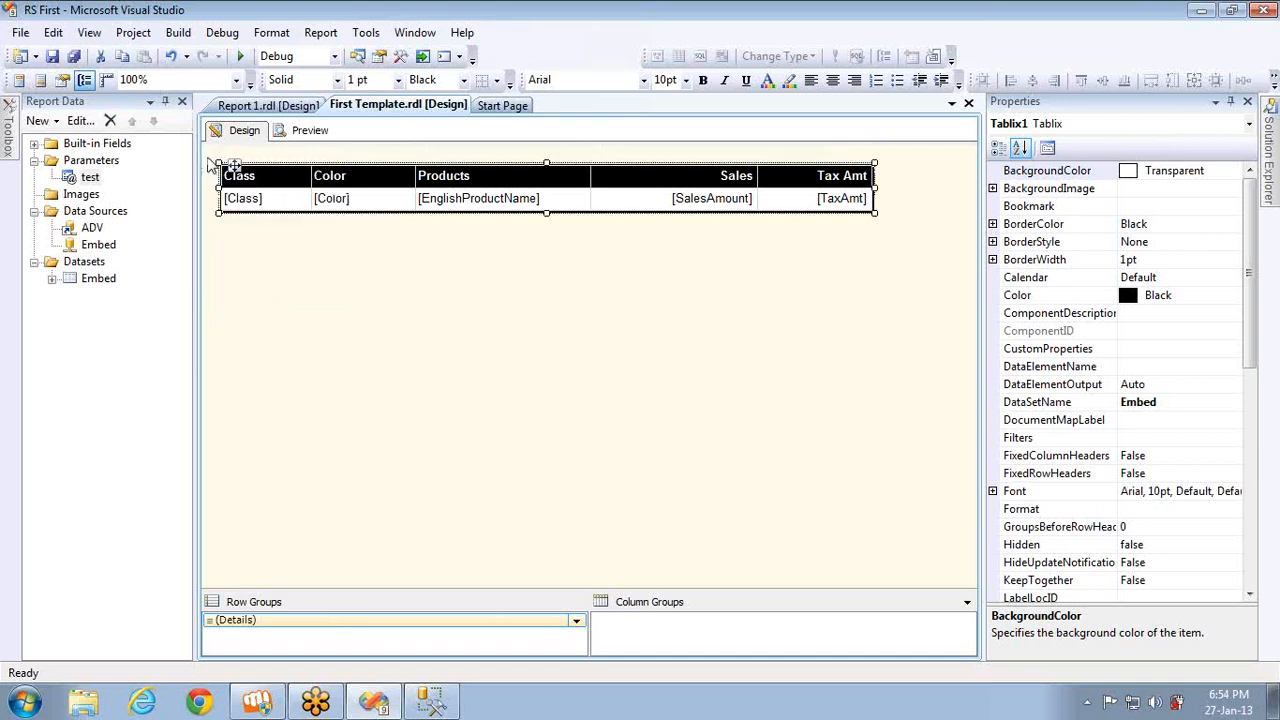
click(241, 178)
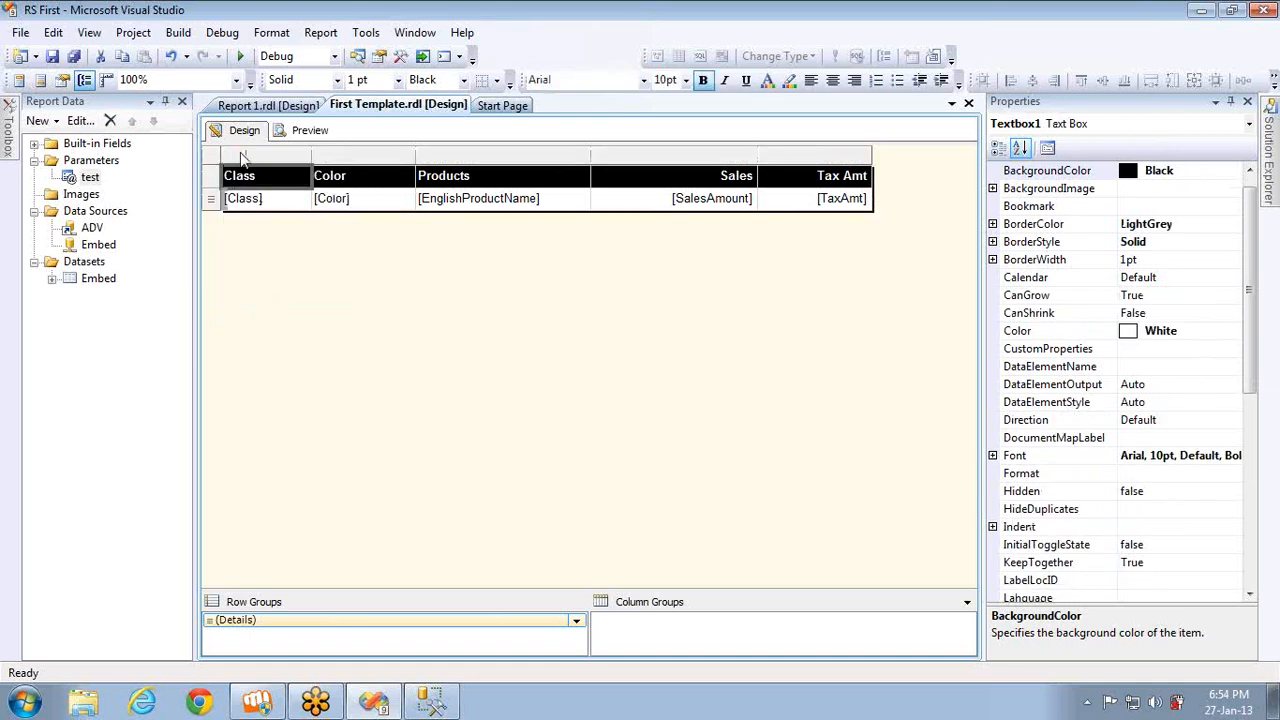
right_click(243, 157)
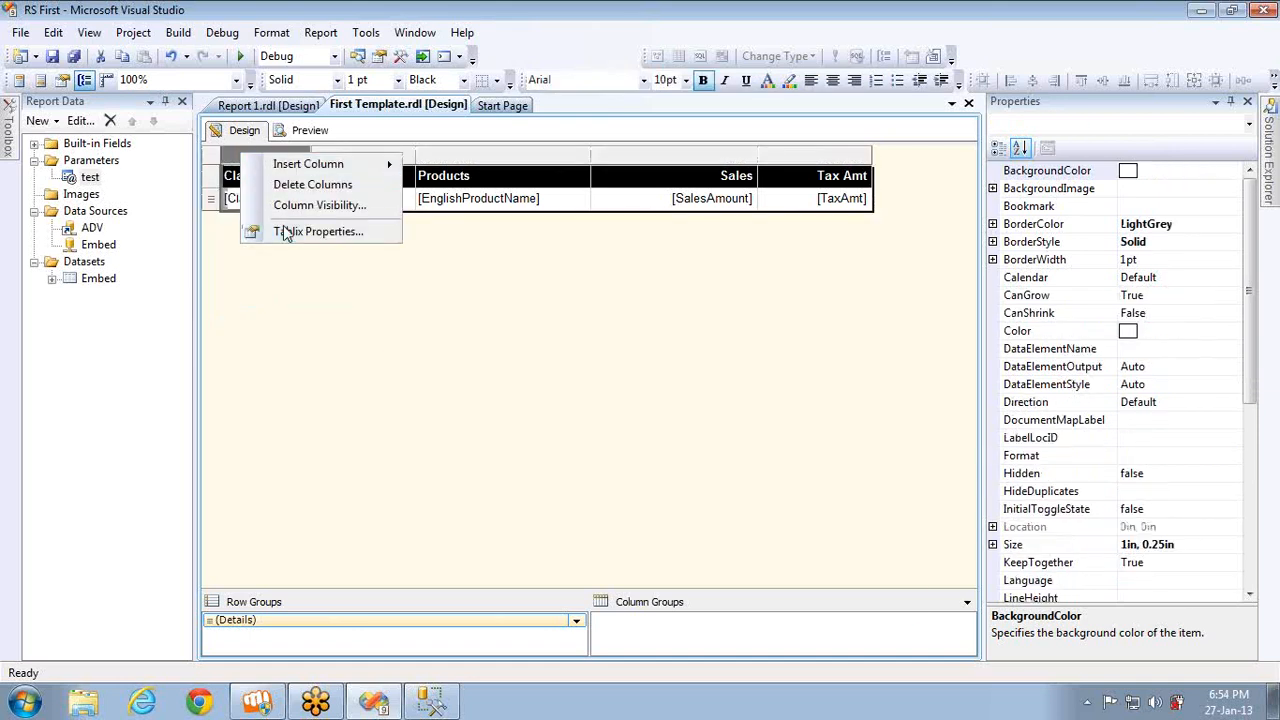
click(290, 231)
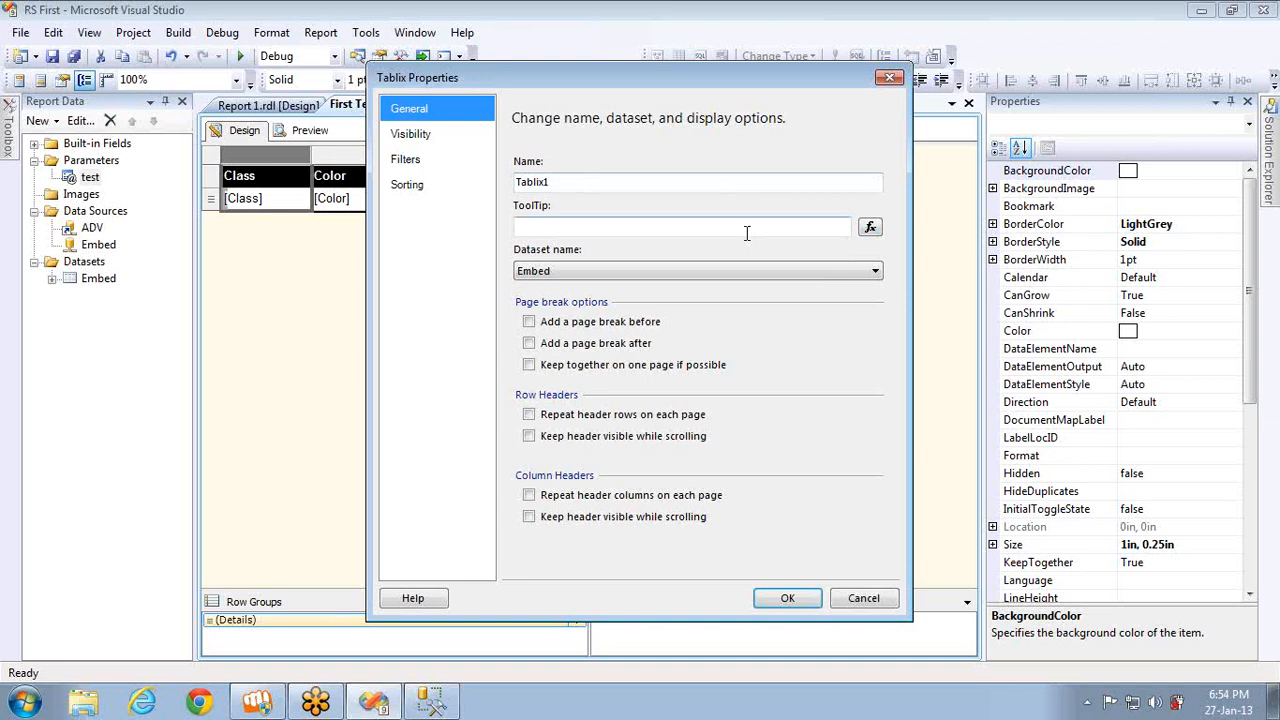
click(746, 227)
text(testing)
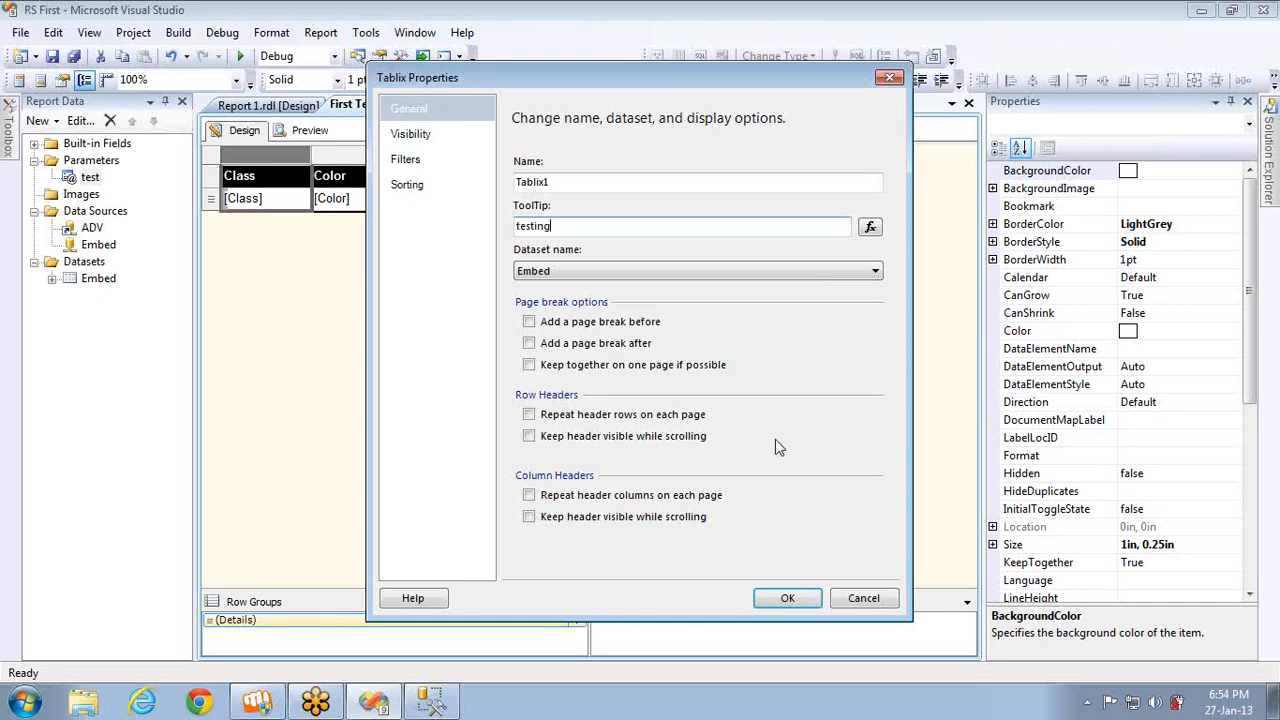
click(788, 598)
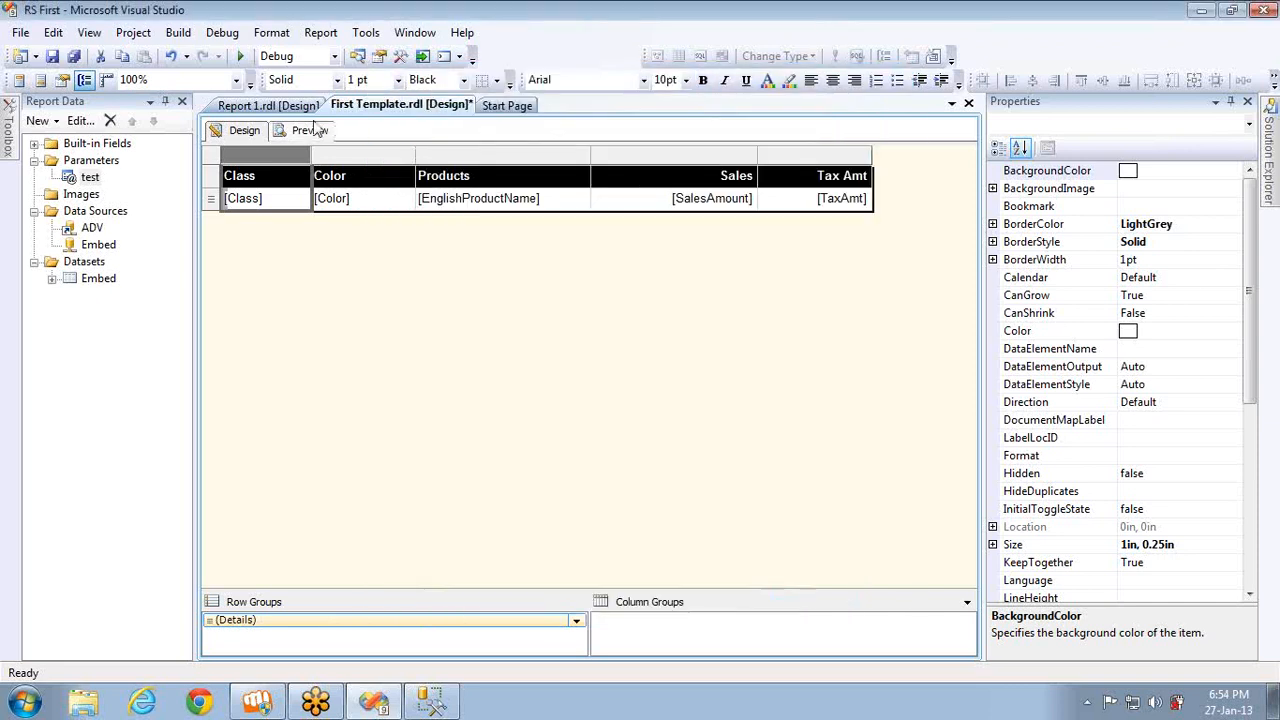
- Preview the report with the Select parameter set to Yes and check the tooltip over the table's rows
click(312, 131)
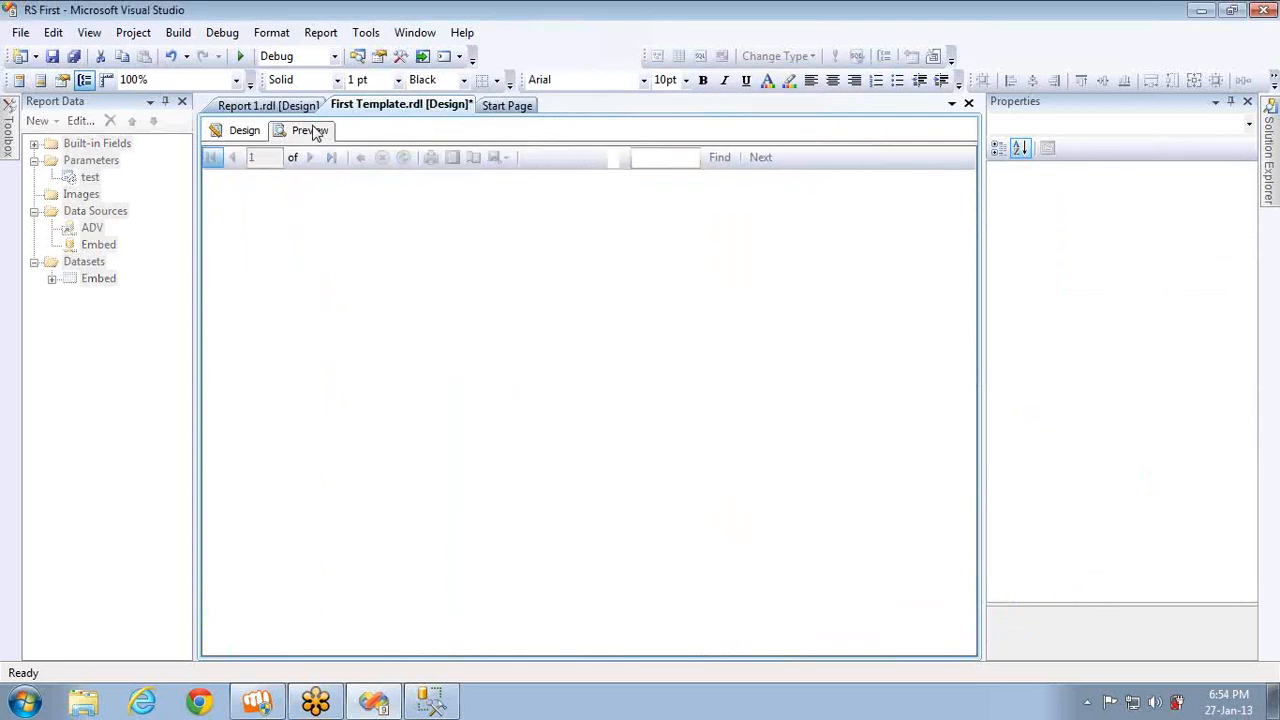
click(330, 163)
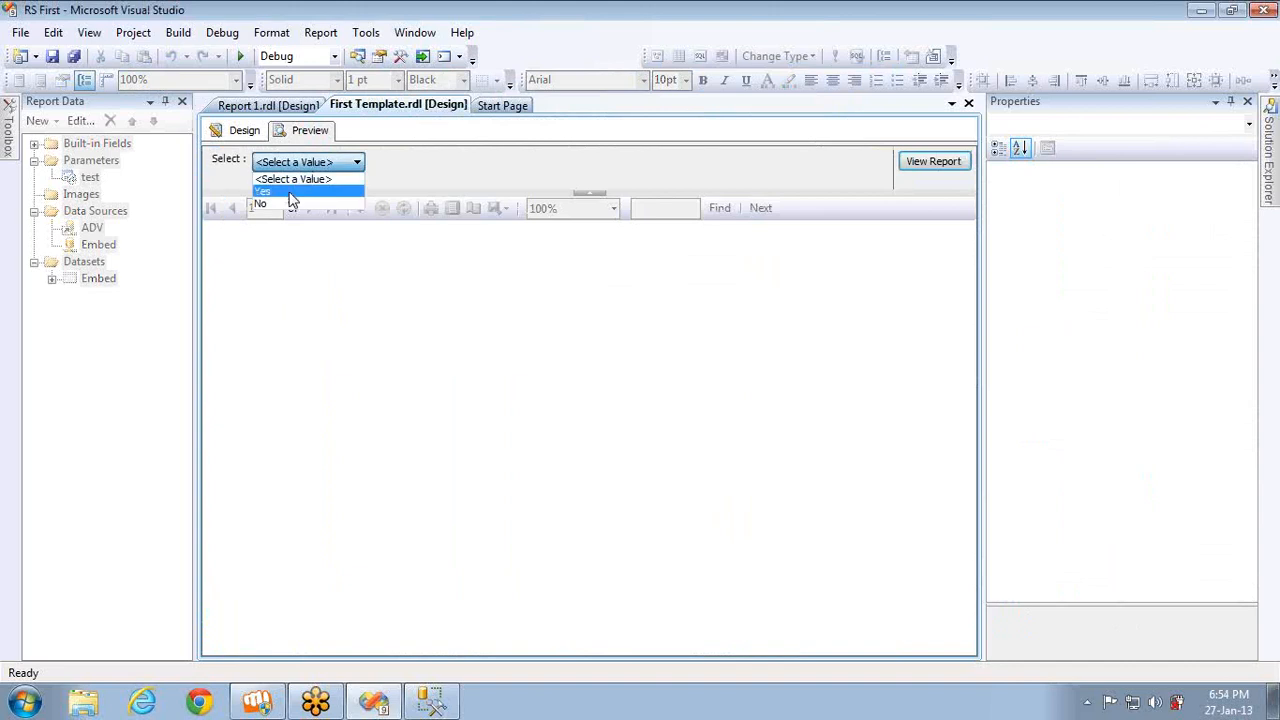
click(292, 192)
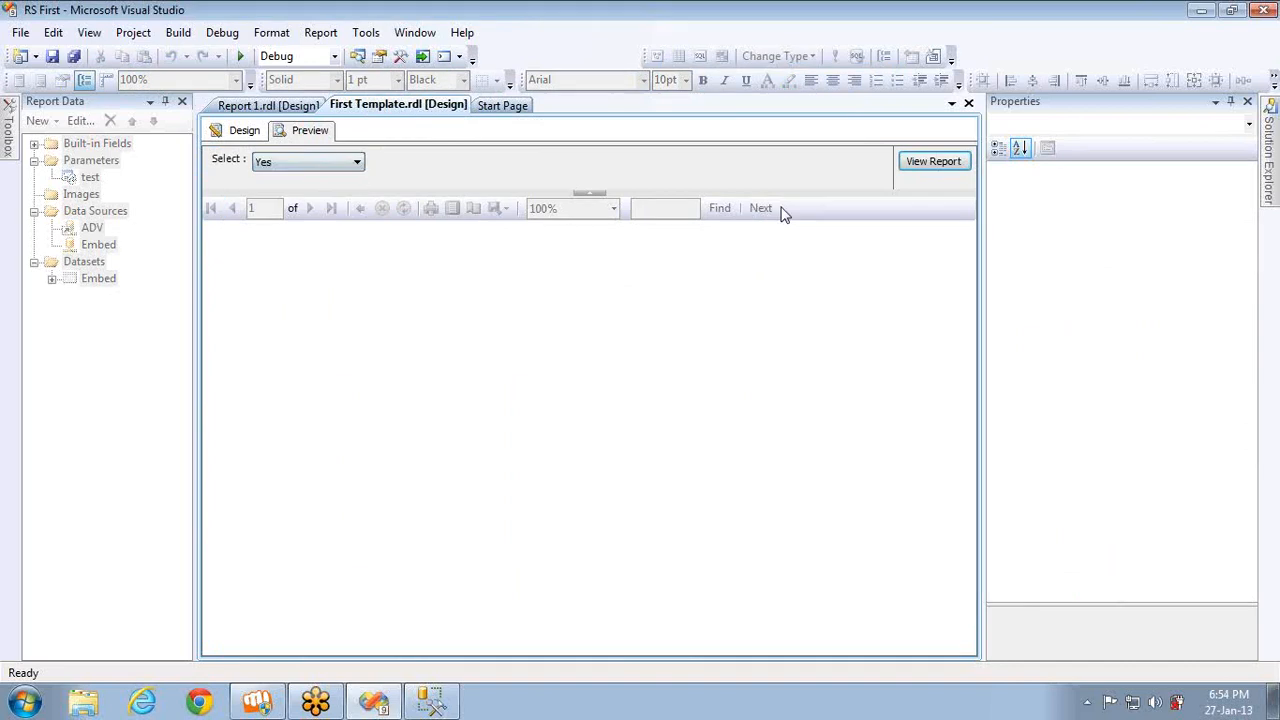
click(916, 168)
mouse_move(237, 439)
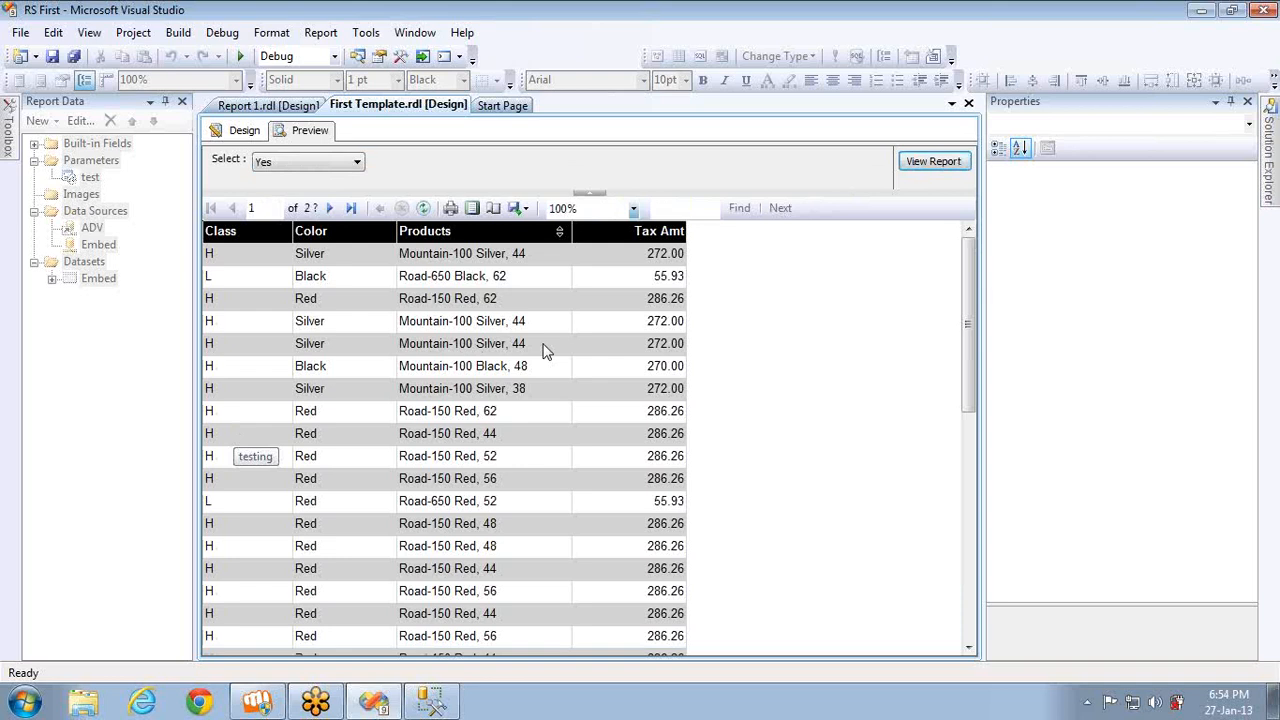
mouse_move(579, 506)
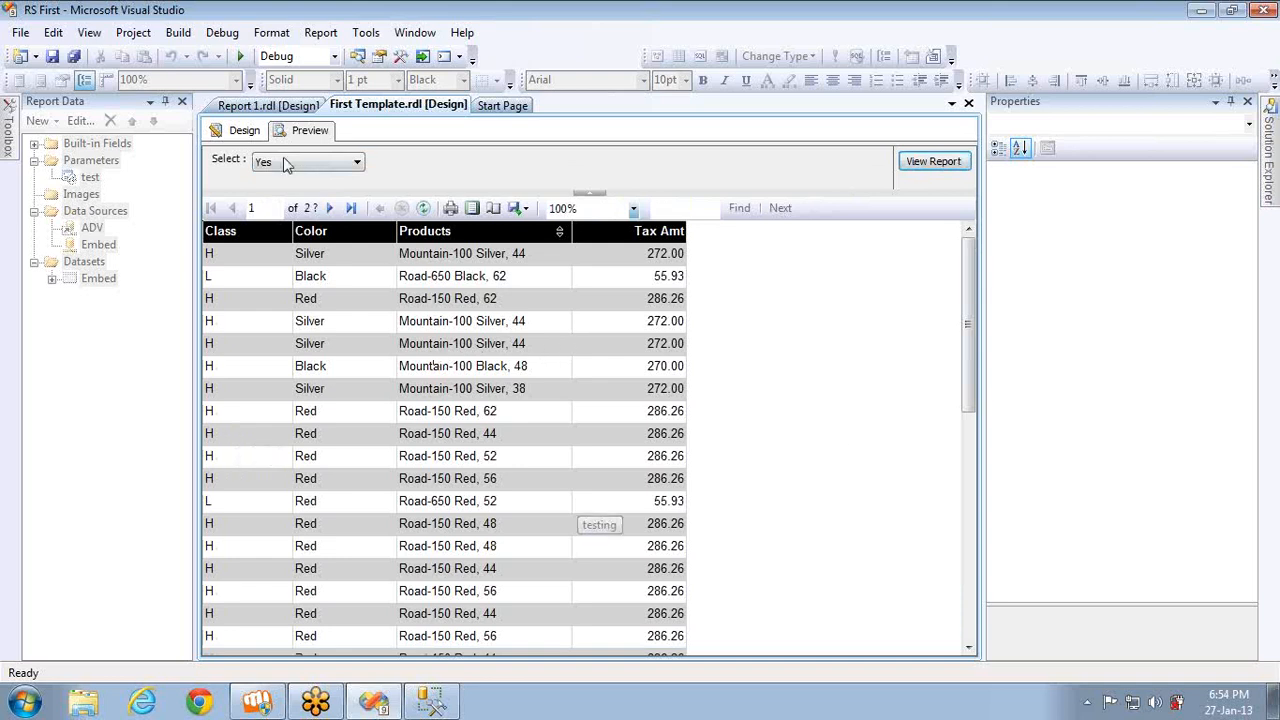
- Return to the report design and examine the dataset, page break and header options in the table's general Tablix properties
click(244, 130)
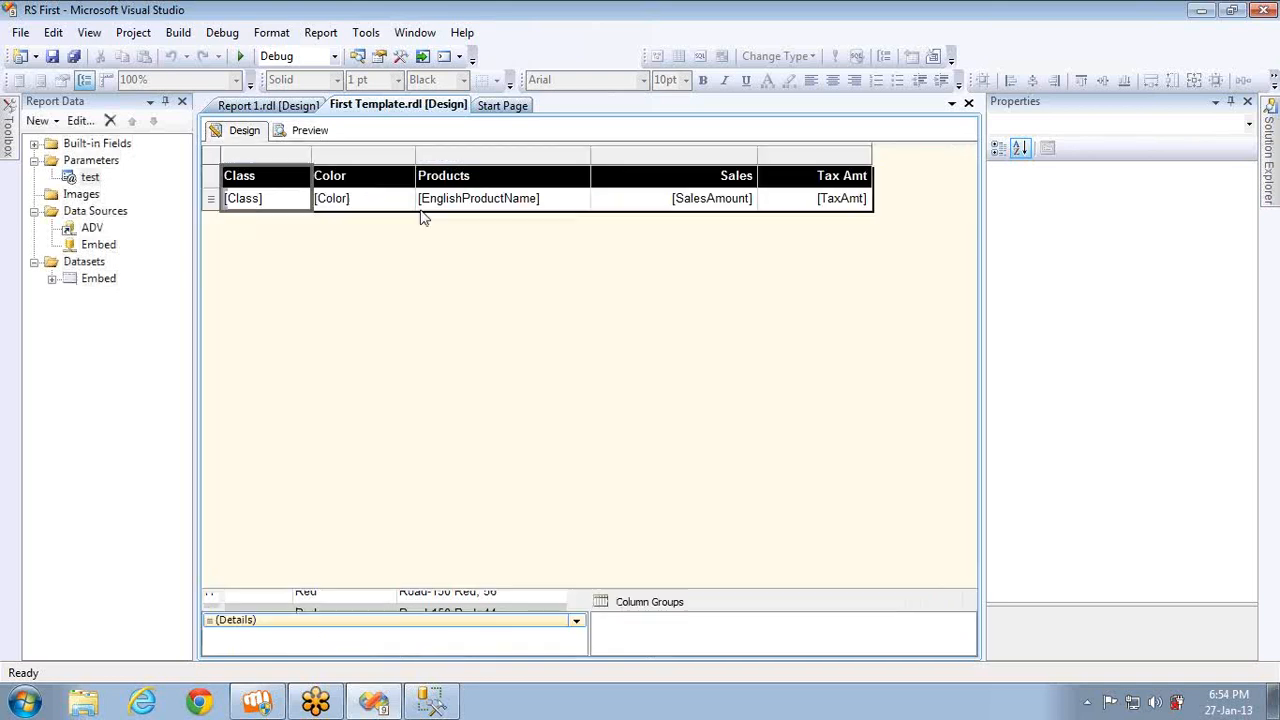
right_click(245, 158)
click(258, 237)
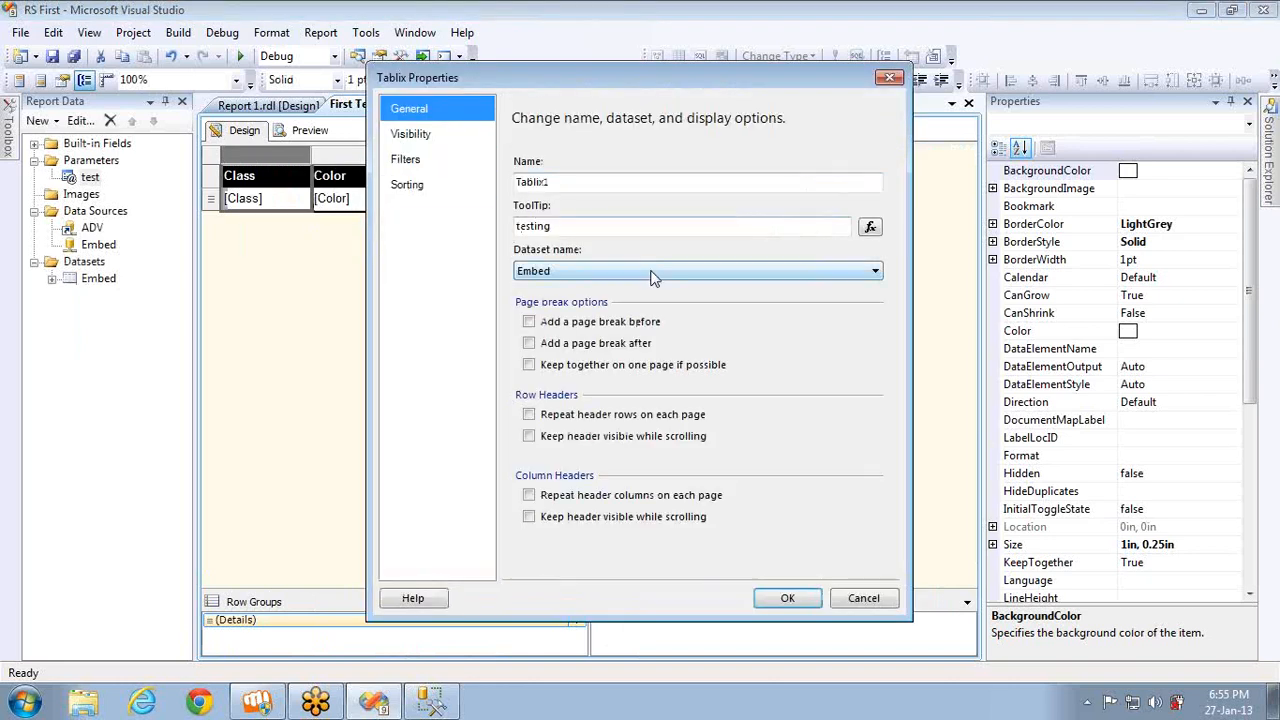
click(650, 271)
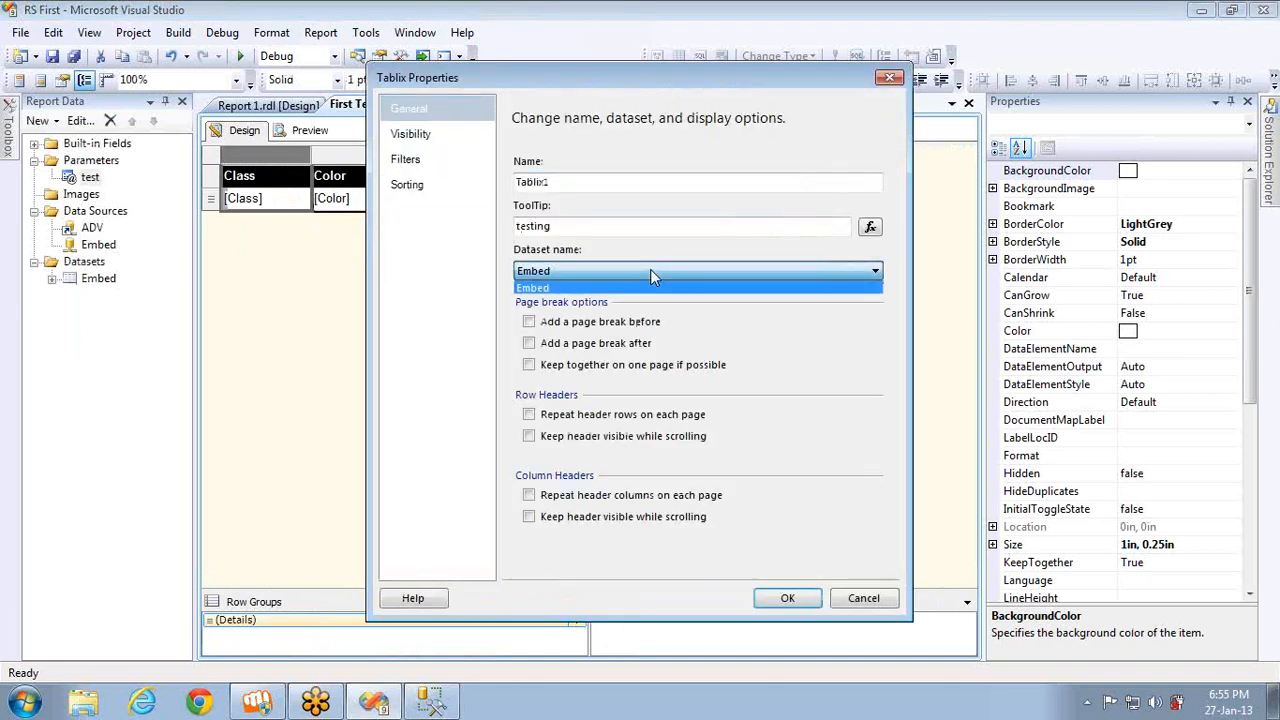
click(650, 269)
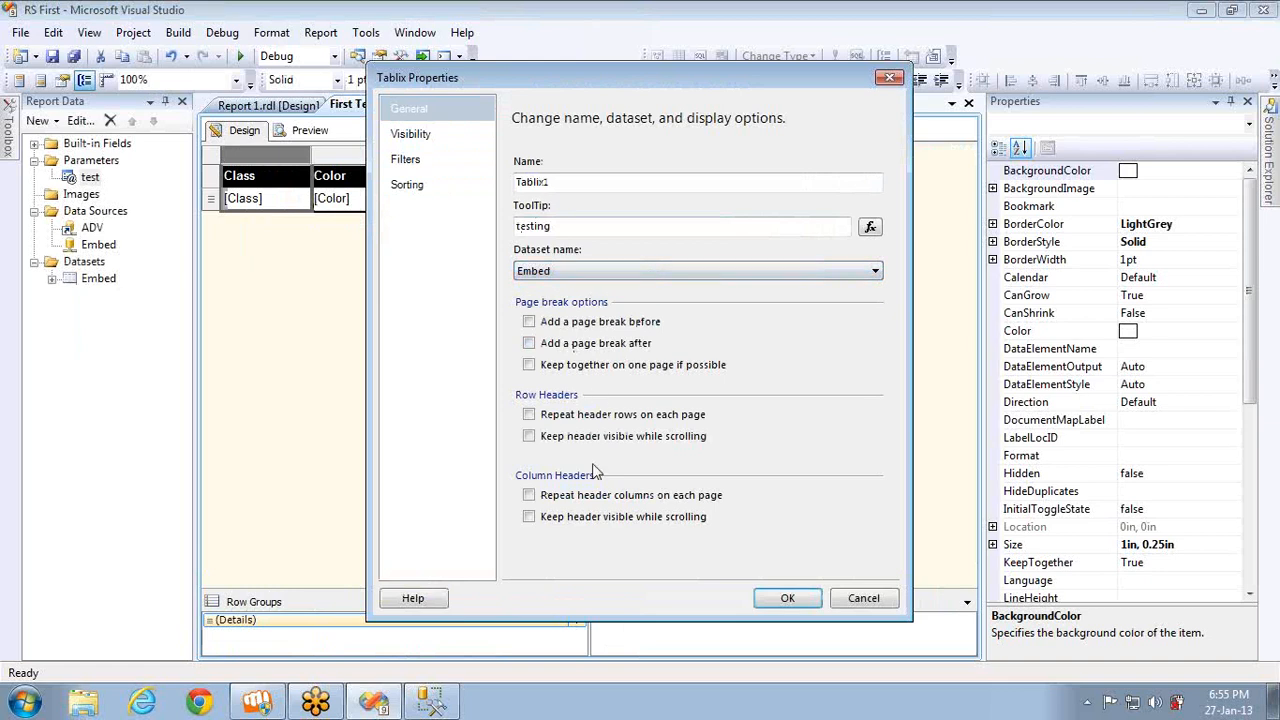
click(529, 322)
click(529, 343)
click(529, 325)
click(528, 416)
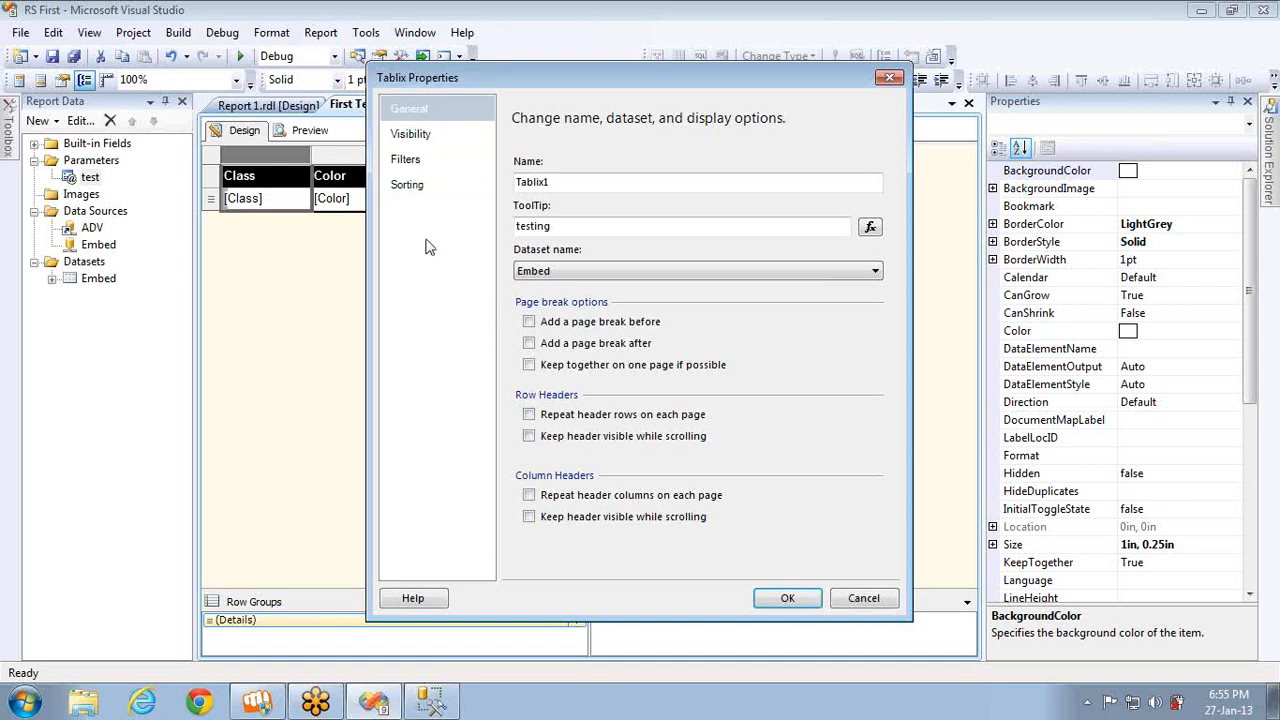
- Set the table's initial visibility to Hide and apply the Tablix properties
click(413, 138)
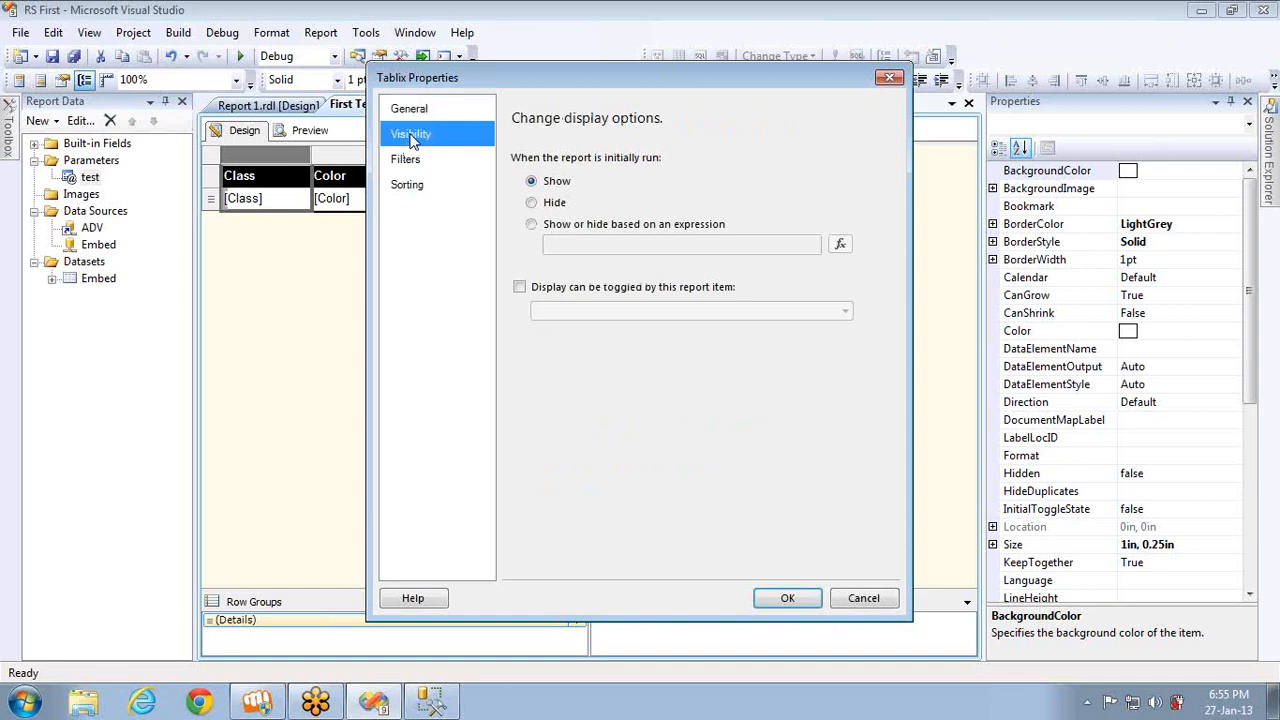
click(531, 202)
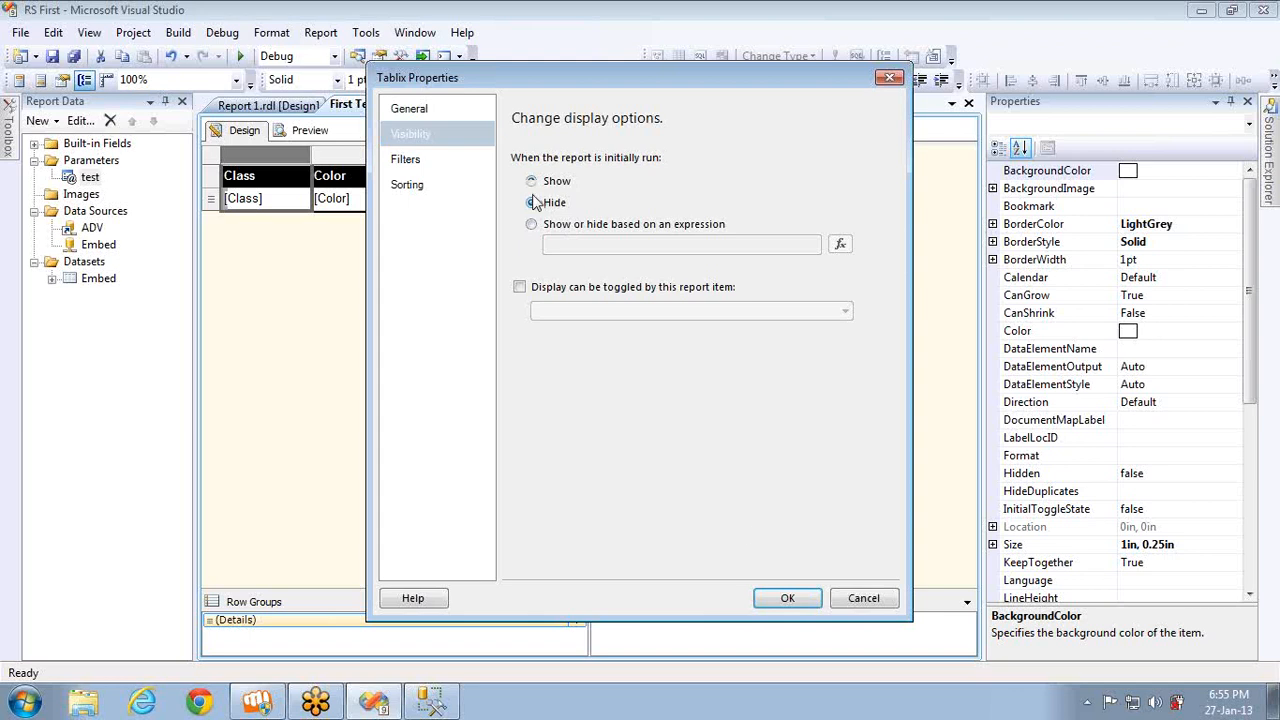
click(787, 599)
- Preview the report with the Select parameter set to No to check the table's visibility
click(311, 132)
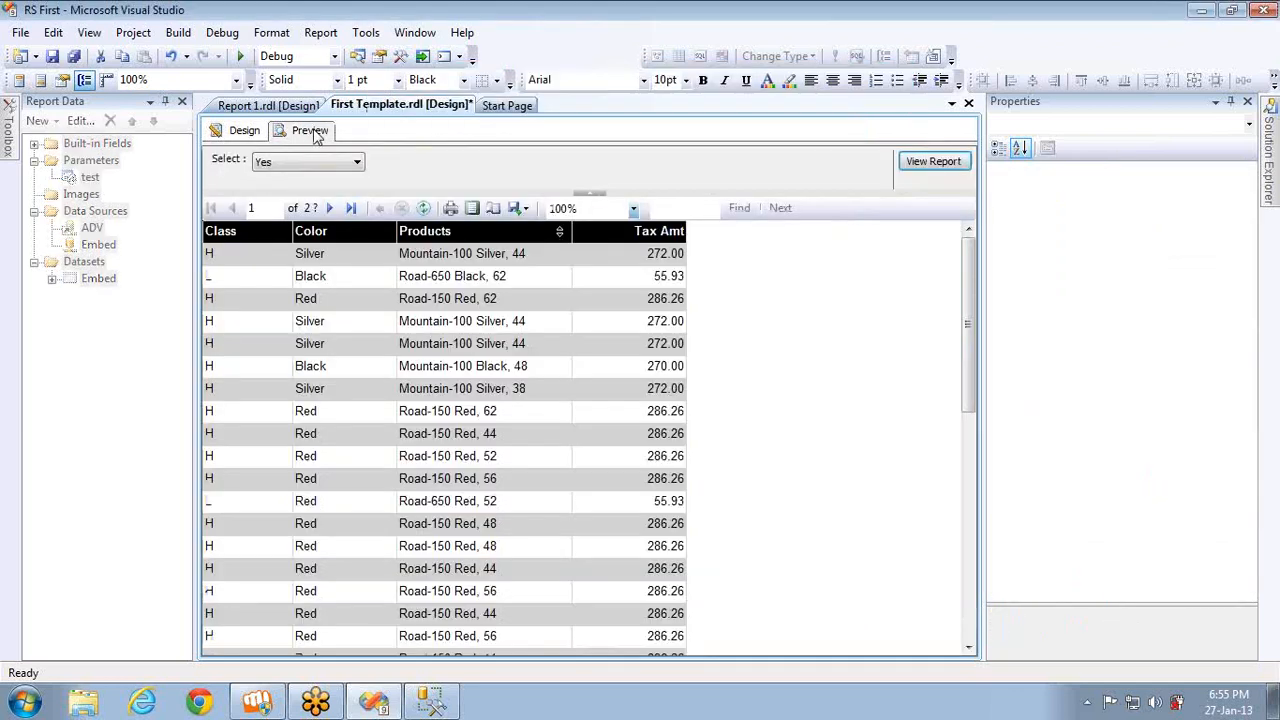
click(300, 162)
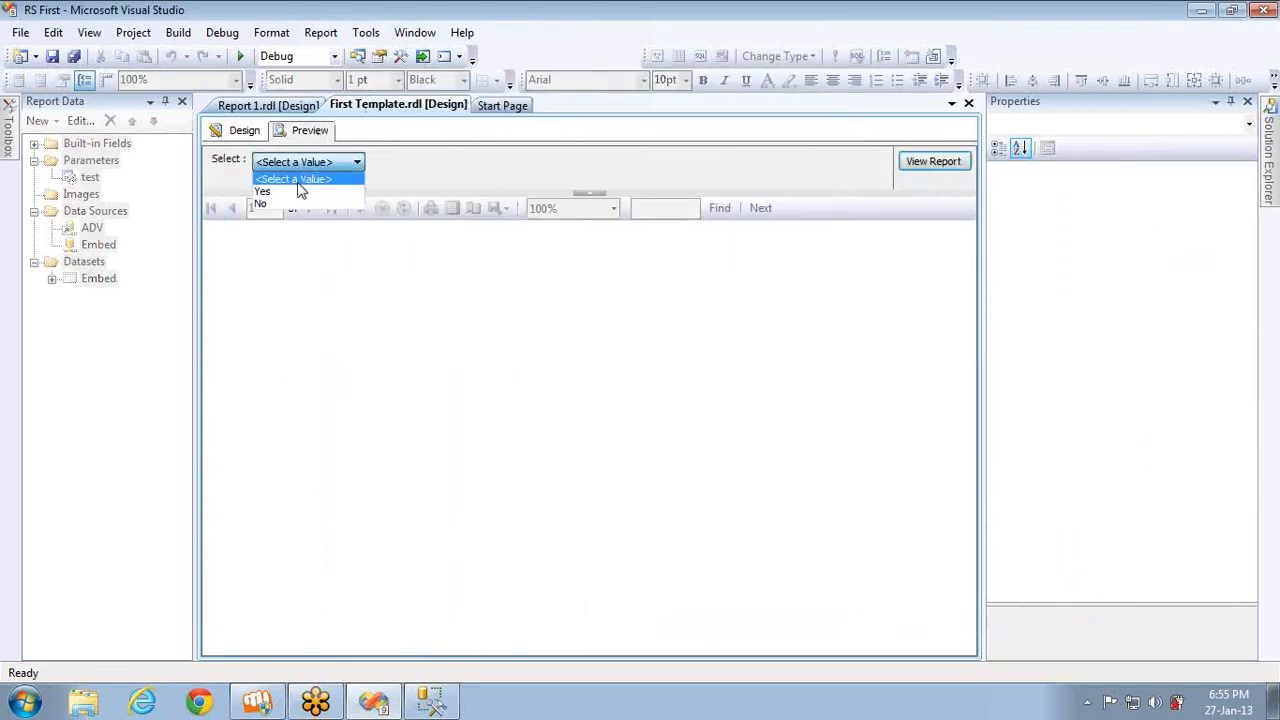
click(297, 202)
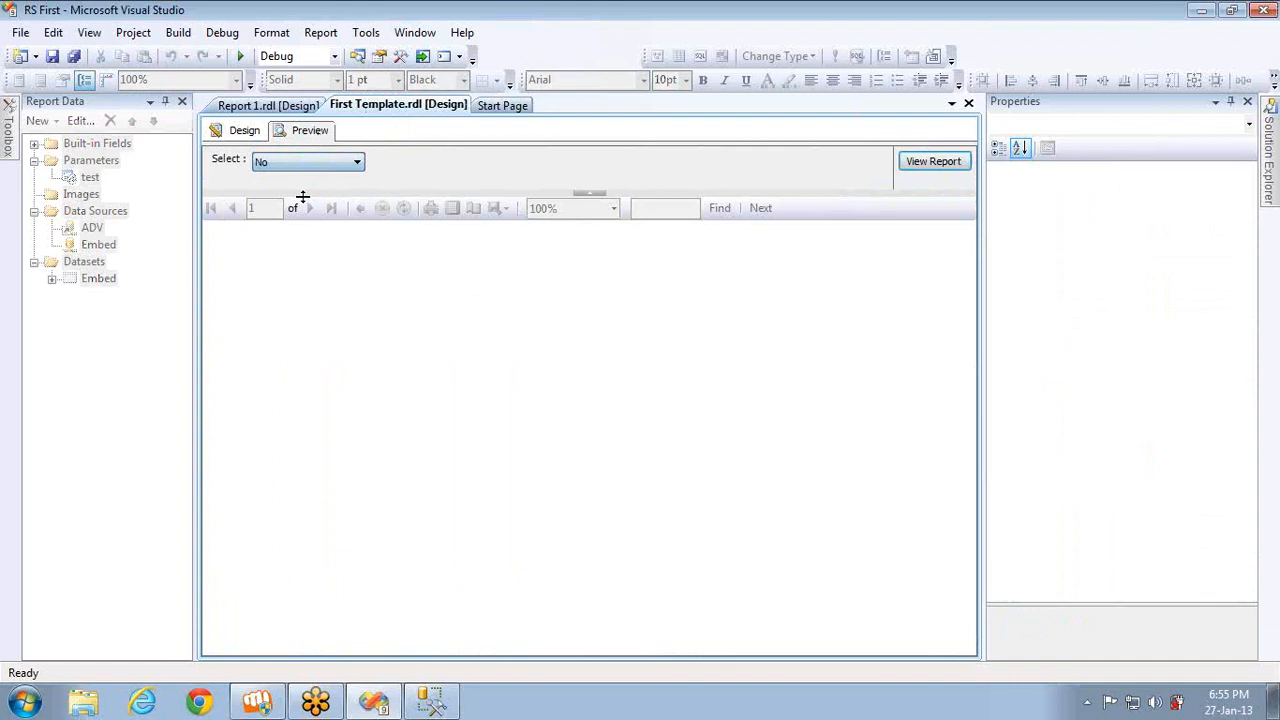
click(907, 164)
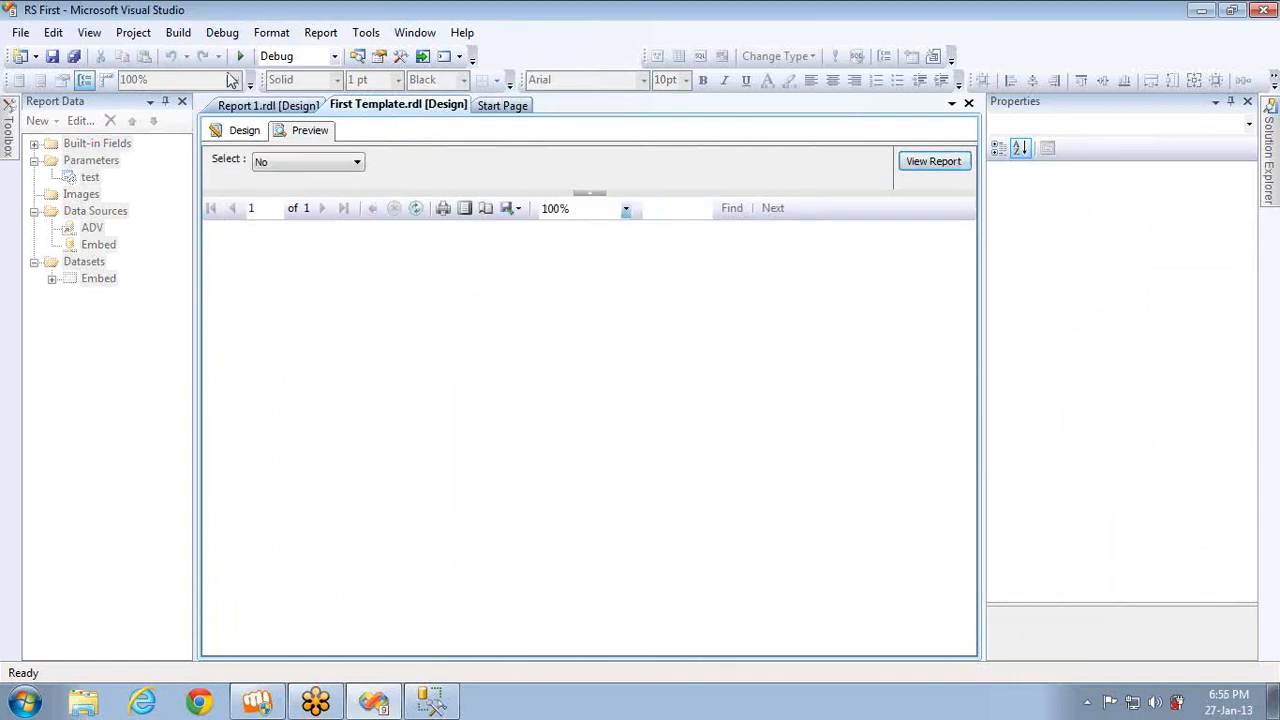
- Return to the report design and set the table's initial visibility to Show in its Tablix properties
click(240, 130)
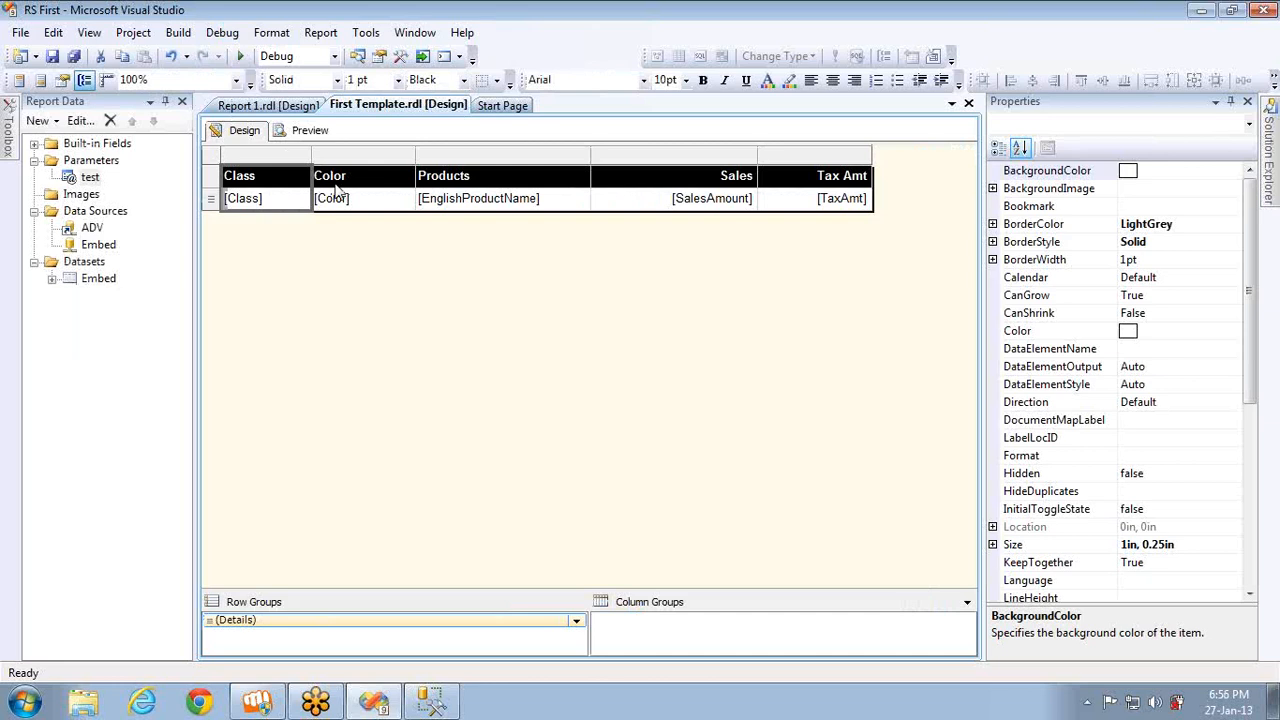
right_click(230, 157)
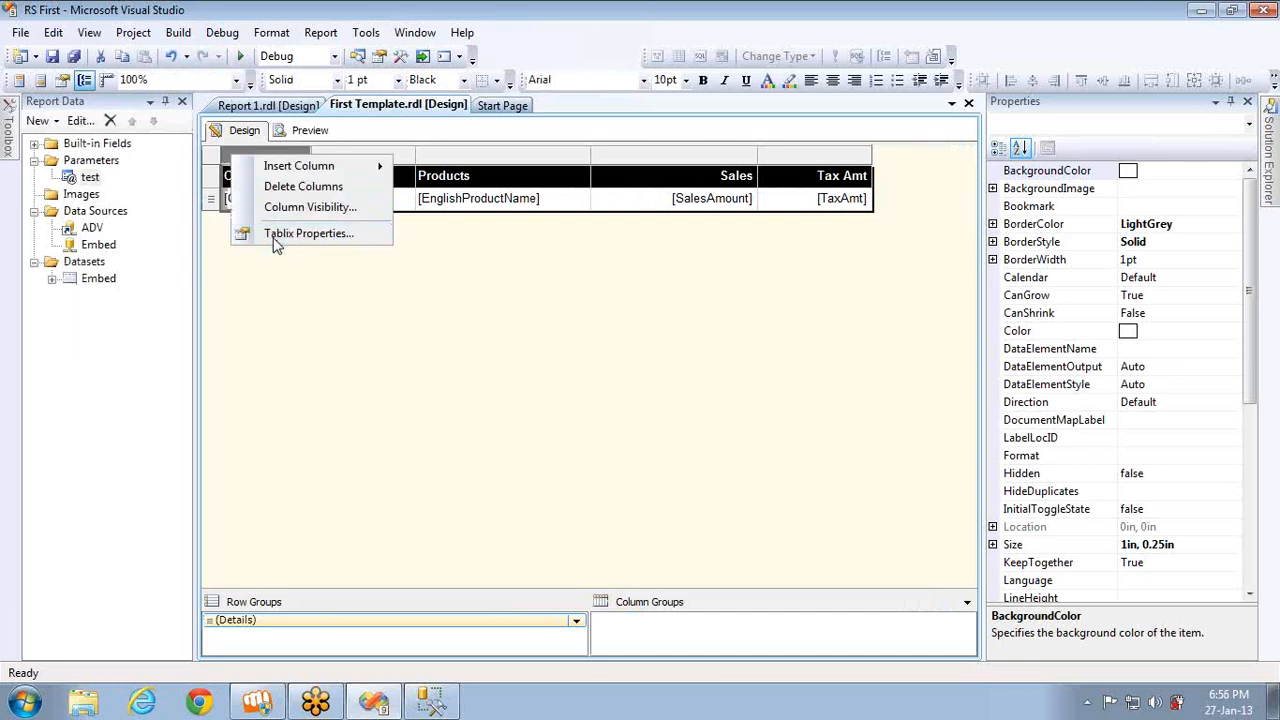
click(276, 237)
click(418, 140)
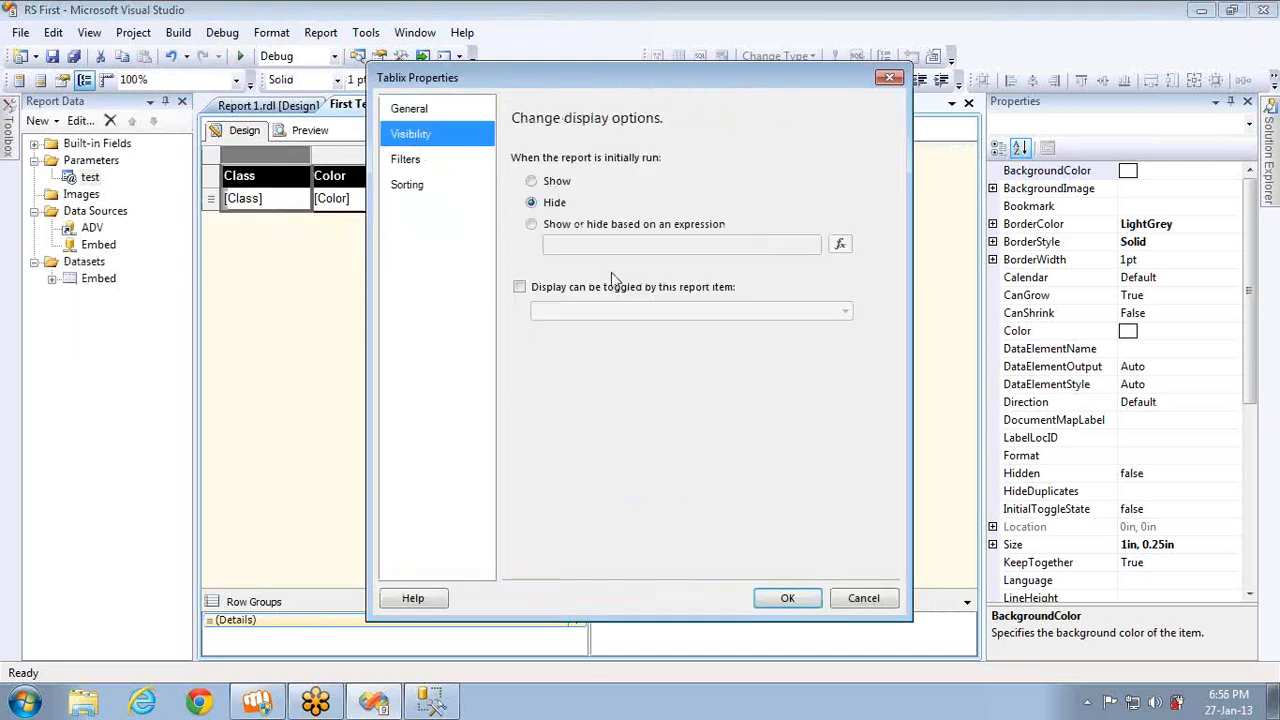
click(531, 182)
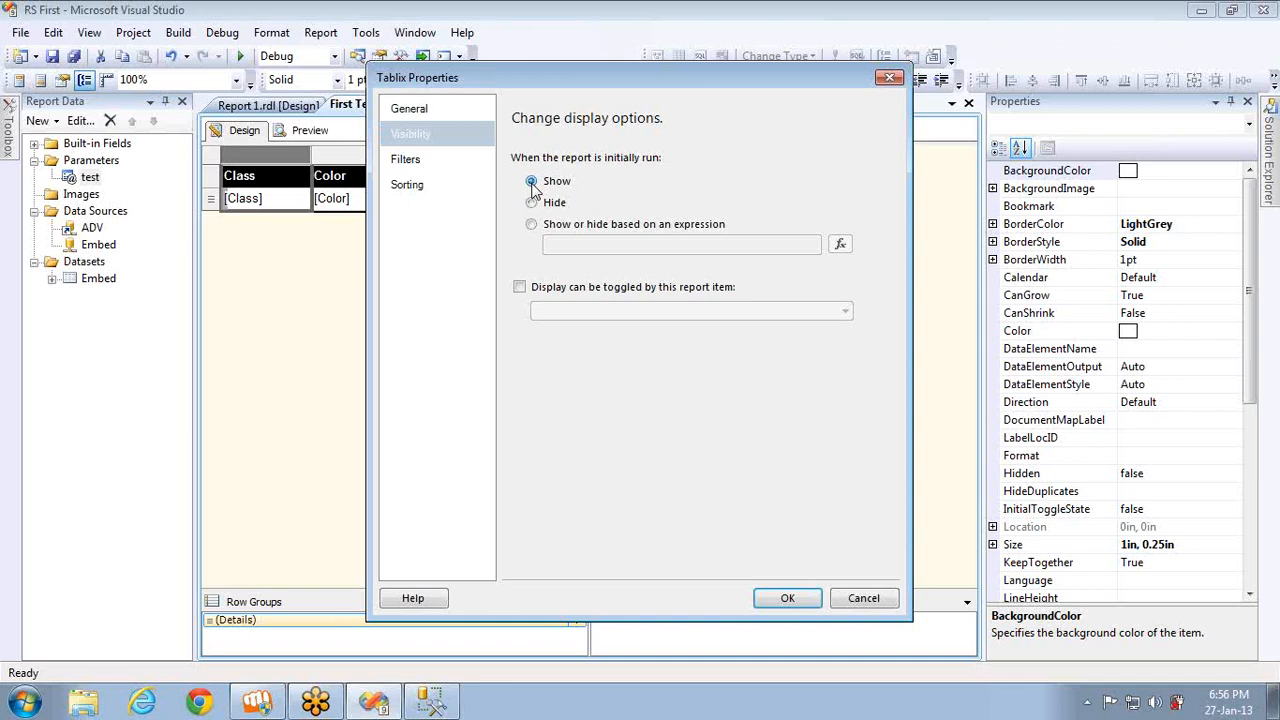
- Add a Tablix filter that keeps only rows where [Color] = Black, and apply the Tablix properties
click(424, 162)
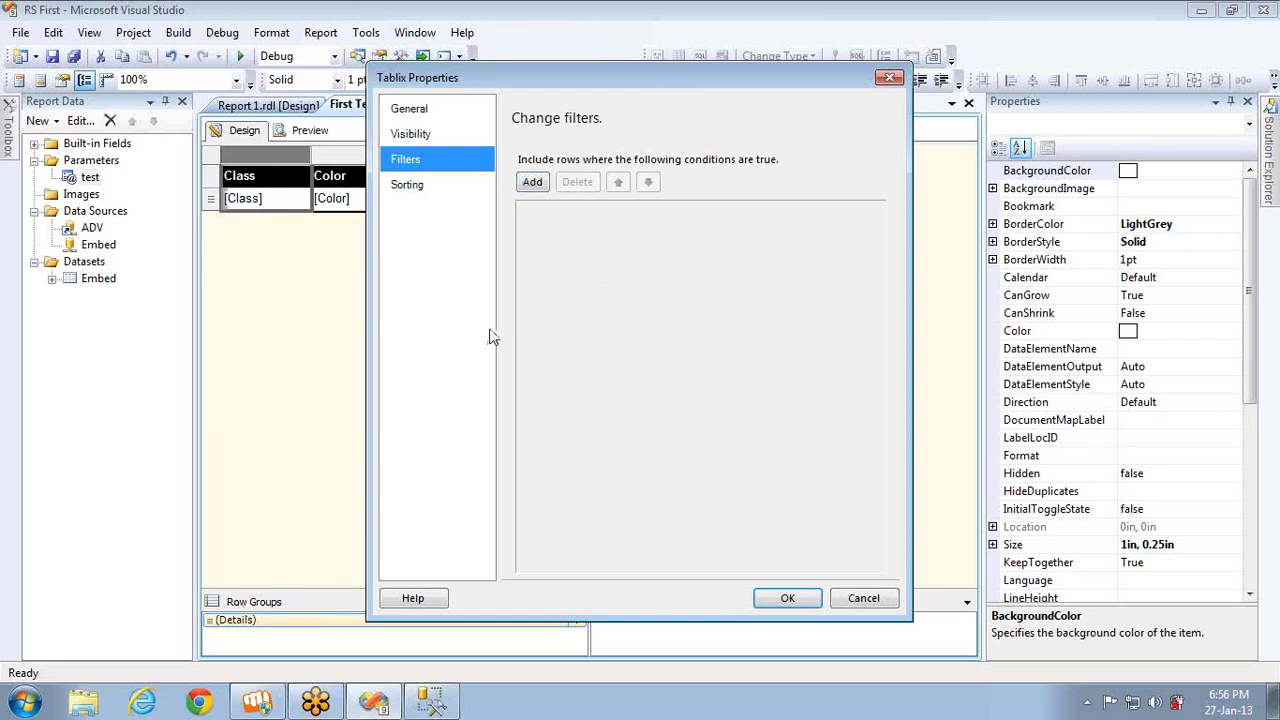
click(532, 187)
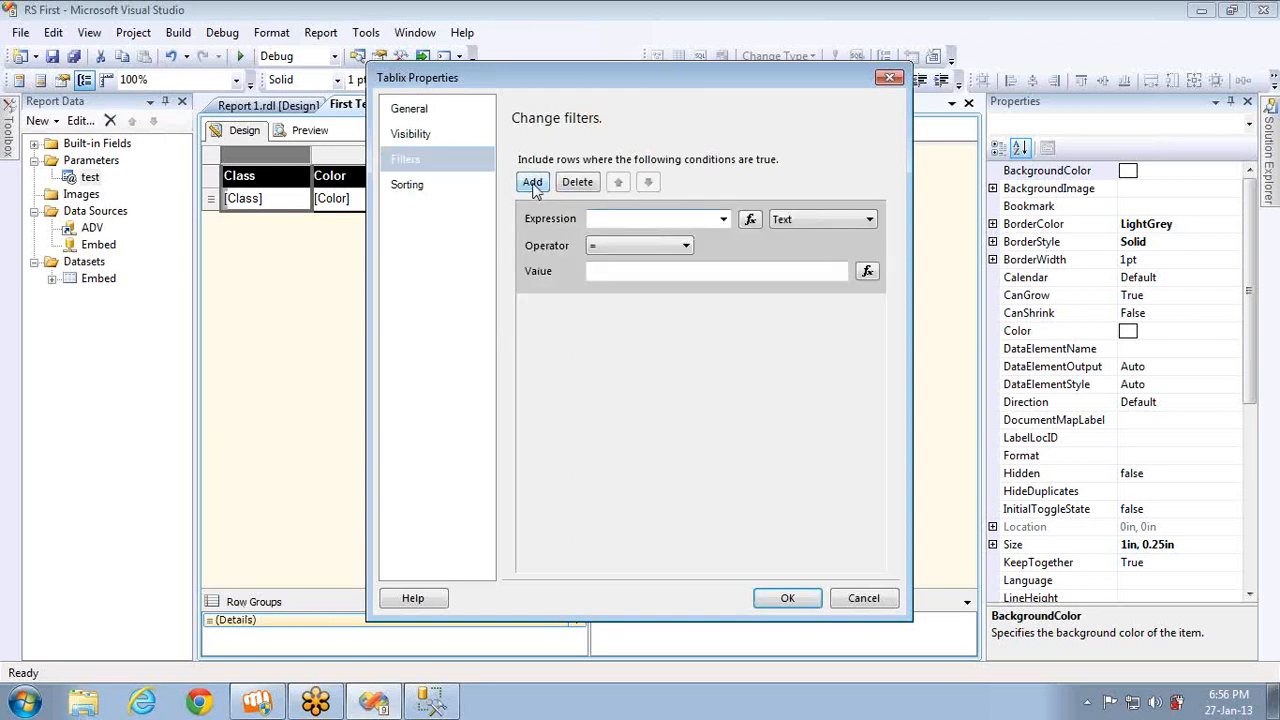
click(723, 218)
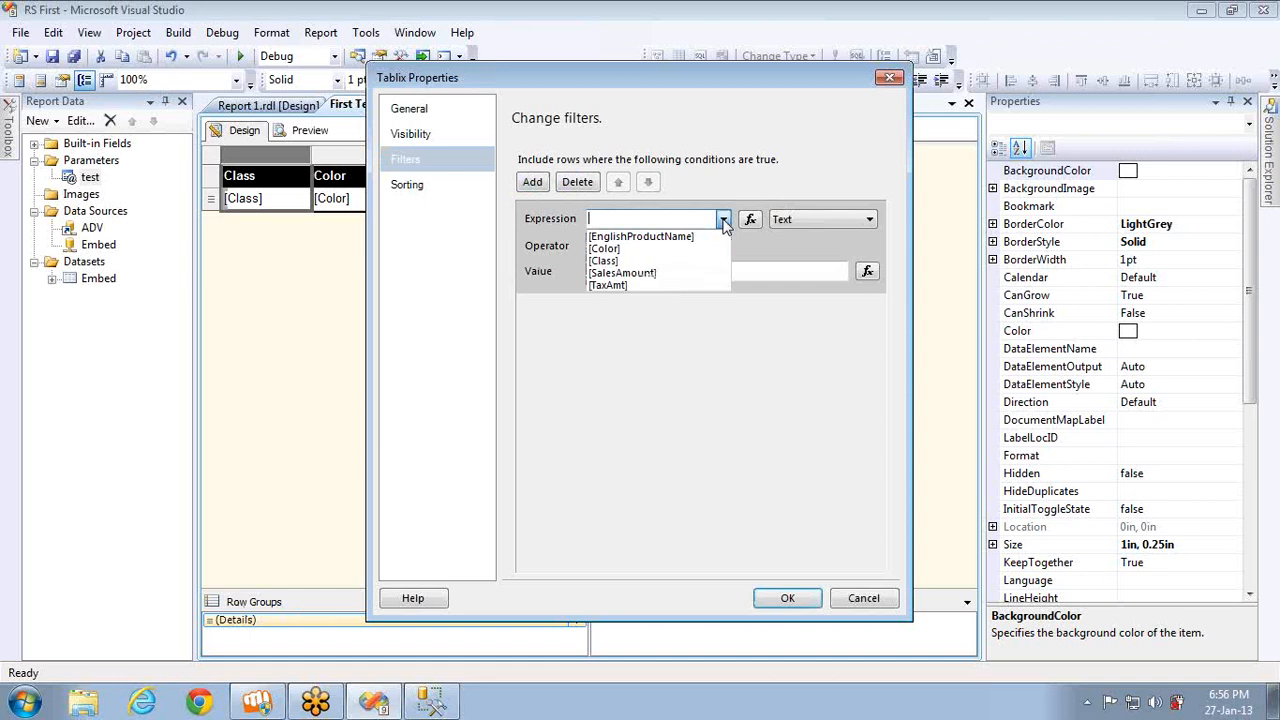
click(632, 249)
click(728, 270)
text(Black)
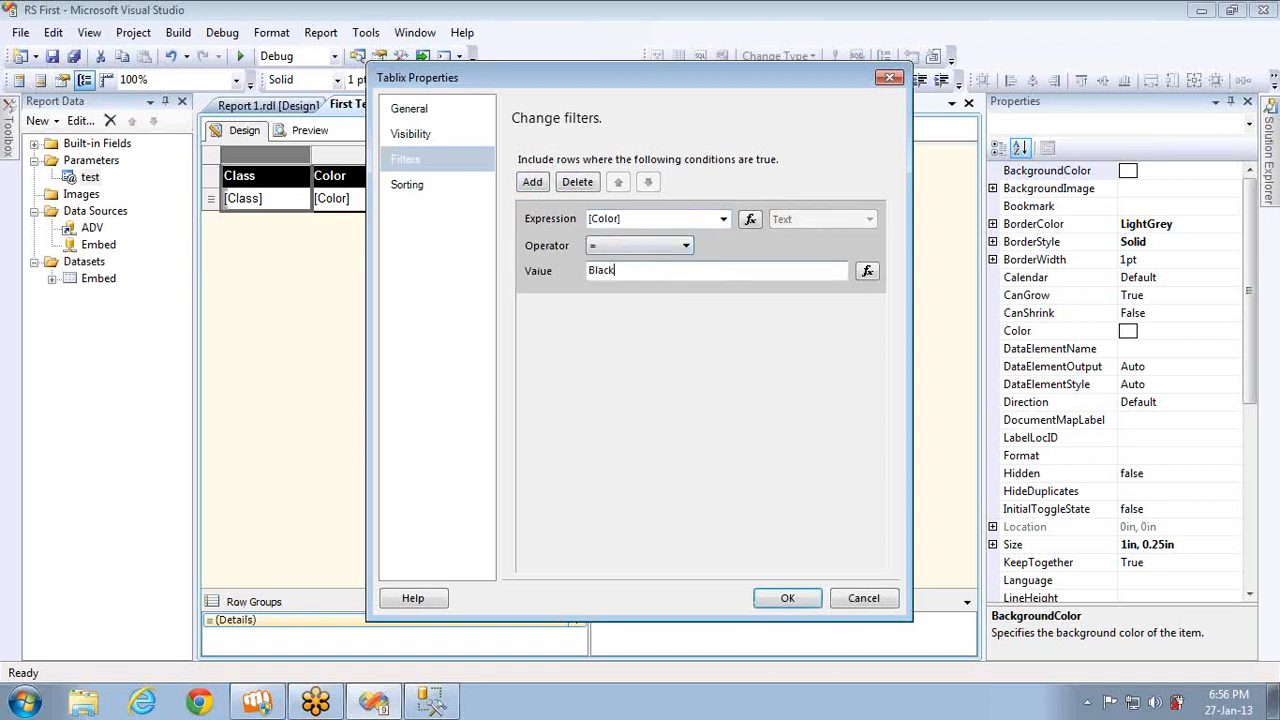
click(797, 600)
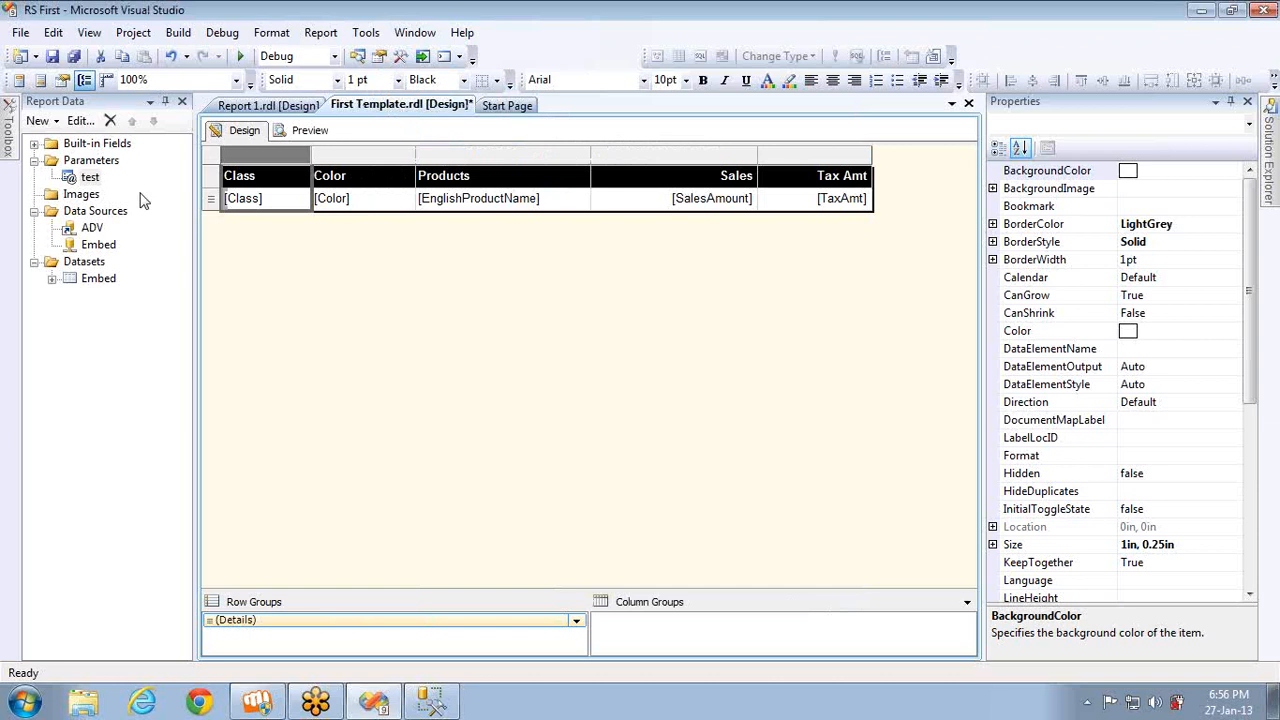
- Specify No as the default value of the test report parameter and apply it
double_click(90, 177)
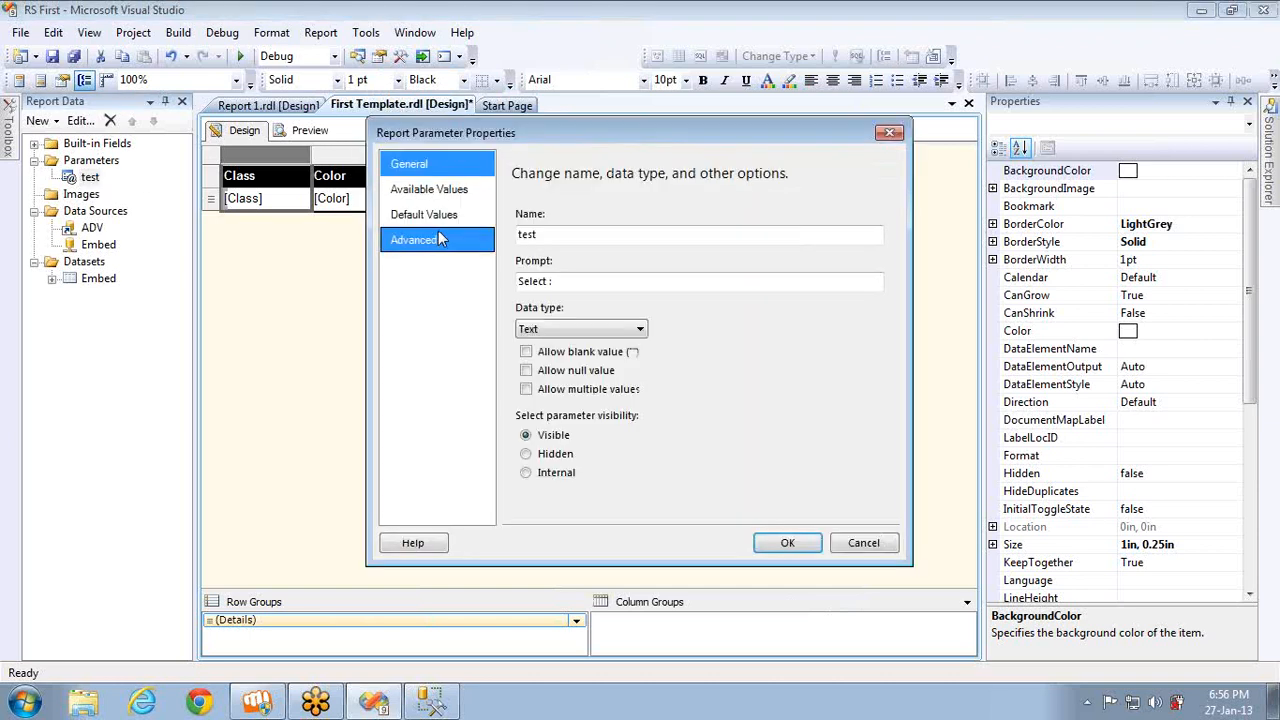
click(439, 224)
click(547, 254)
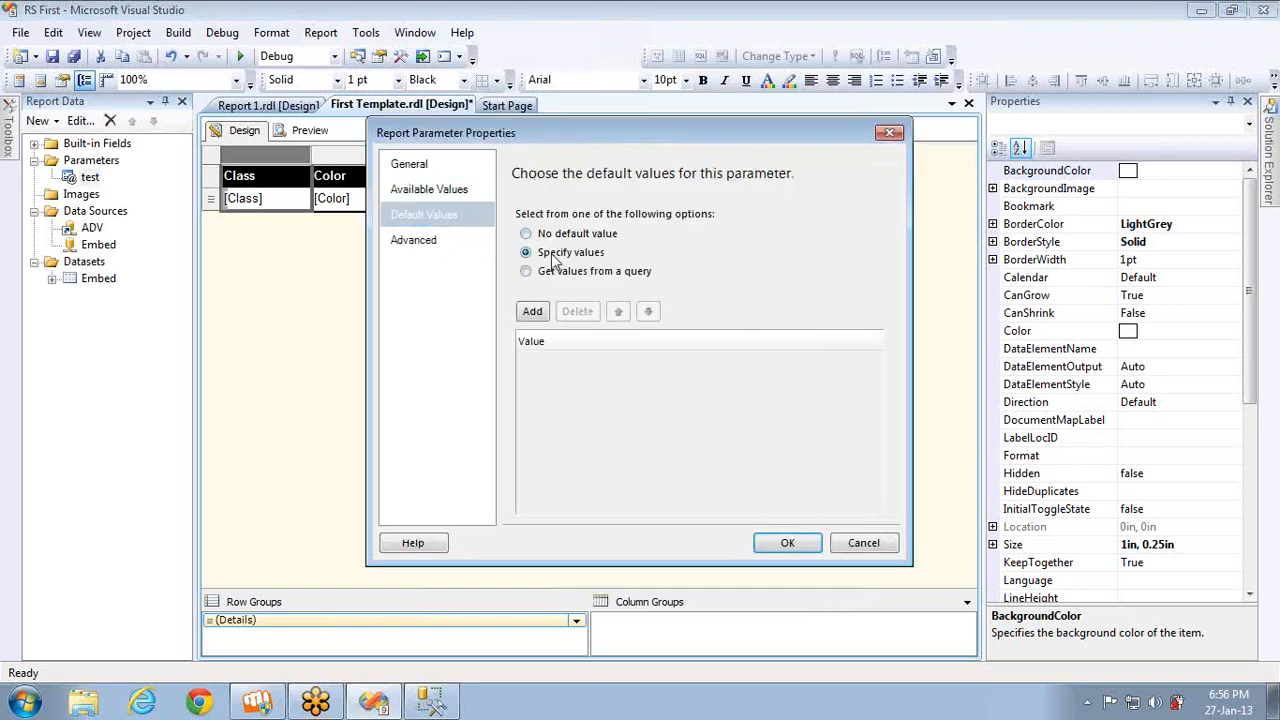
click(532, 311)
text(Y)
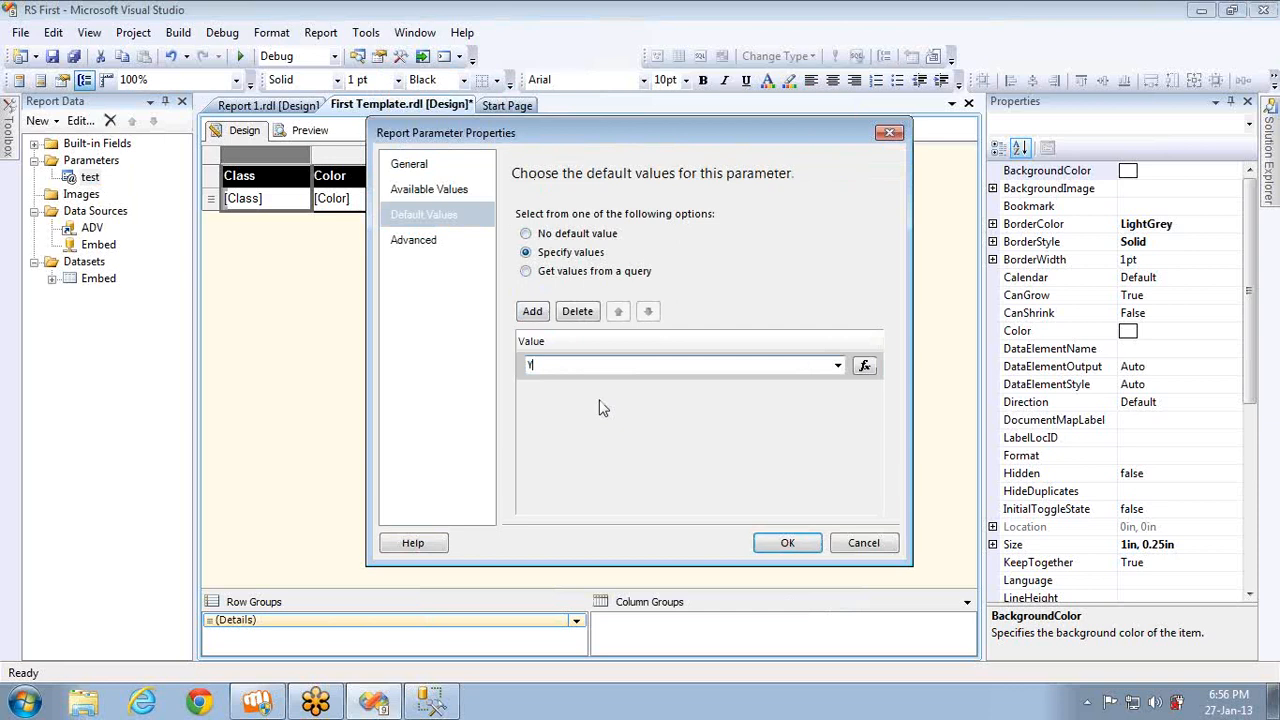
text(eNo)
click(777, 543)
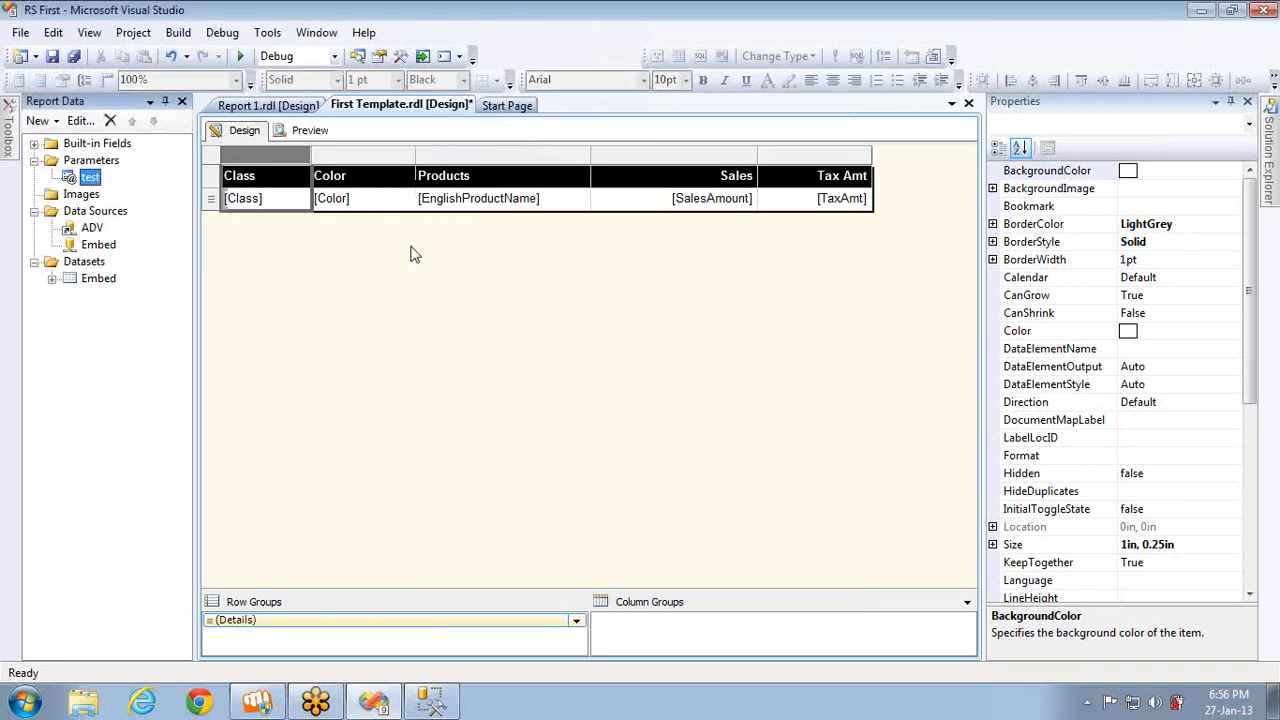
- Preview the report and page forward through it to check the Color column against the Black filter
click(305, 131)
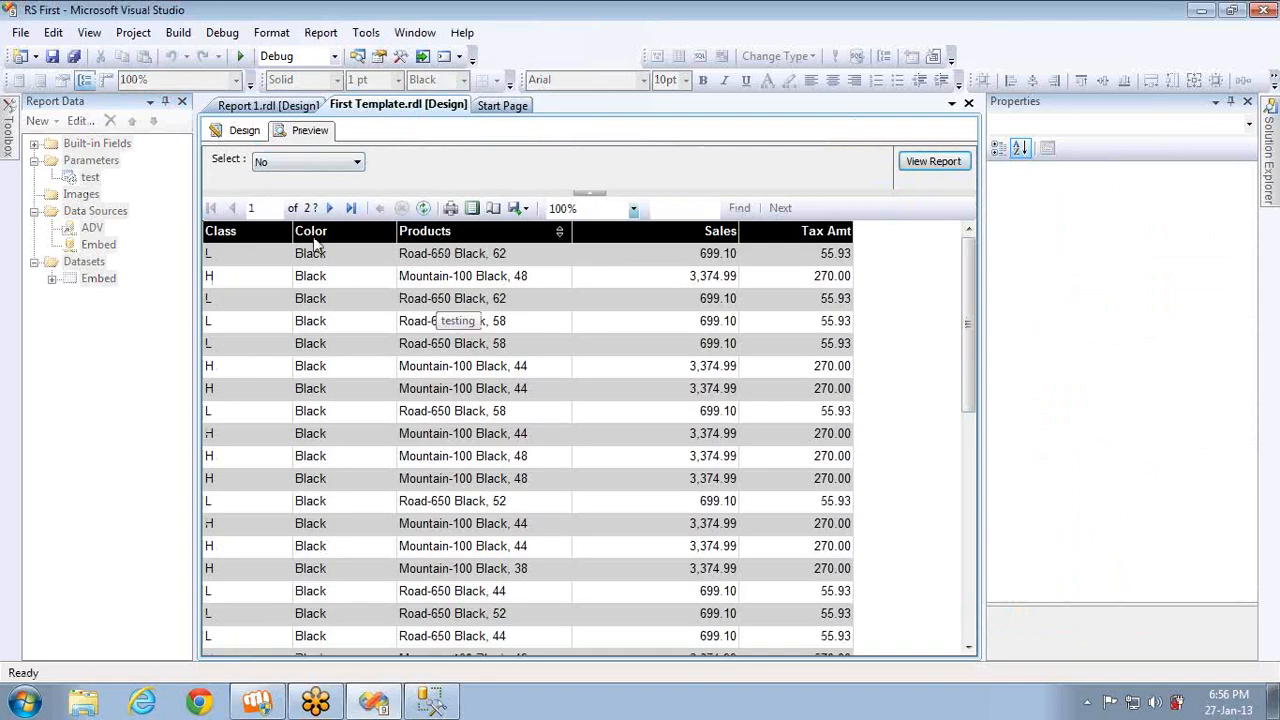
click(330, 213)
click(331, 213)
click(331, 213)
click(331, 214)
click(331, 214)
click(331, 214)
click(331, 214)
click(331, 214)
click(331, 214)
click(332, 215)
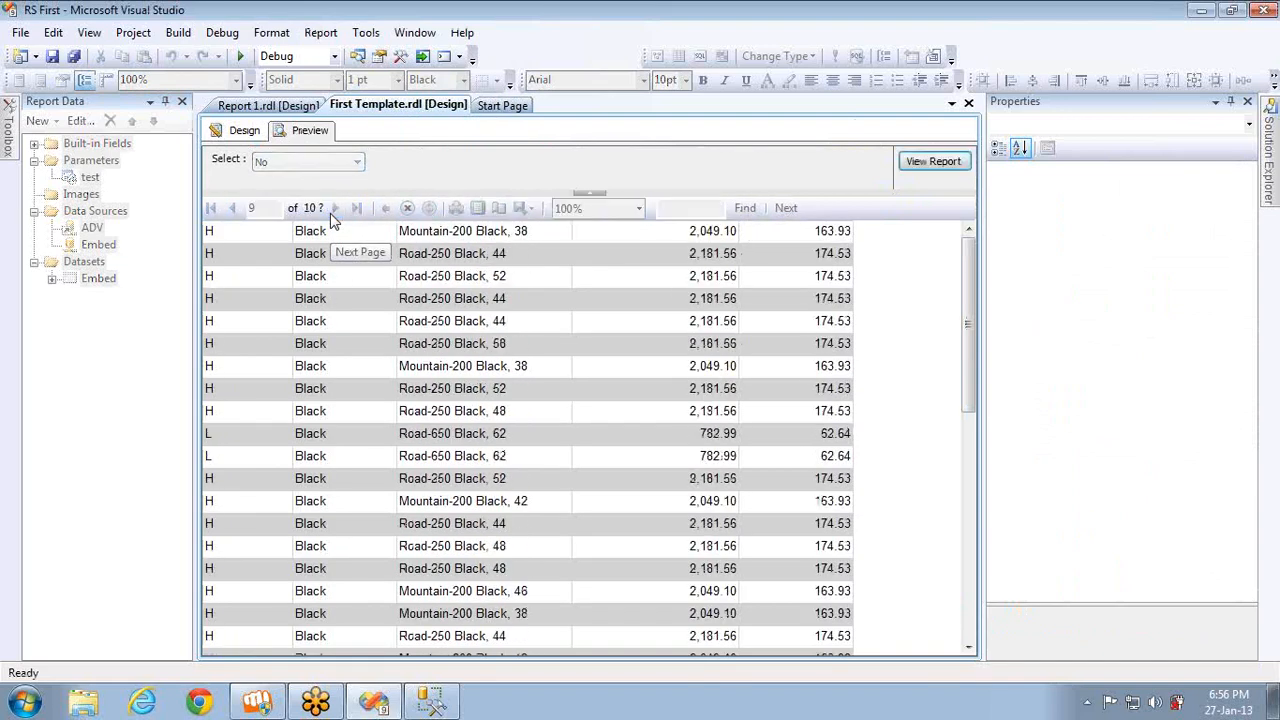
click(333, 216)
- Return to the report design and delete the [Color] filter from the table's Tablix properties
click(246, 135)
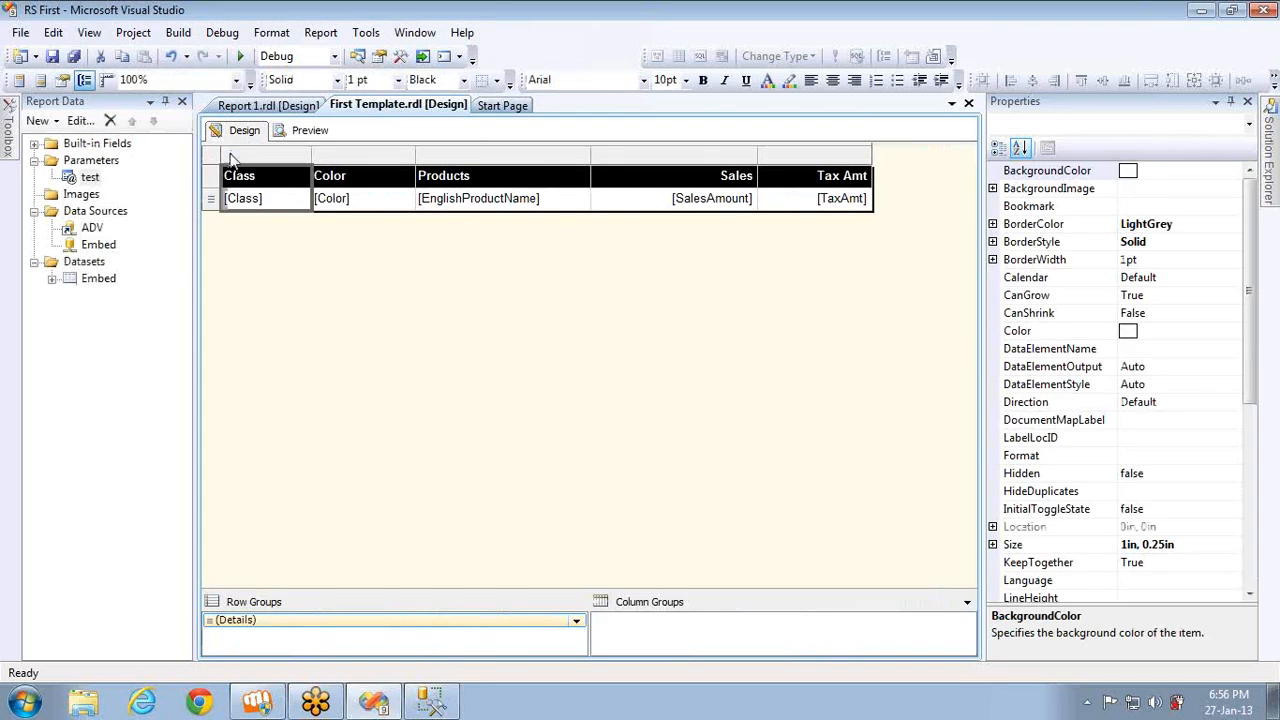
right_click(235, 157)
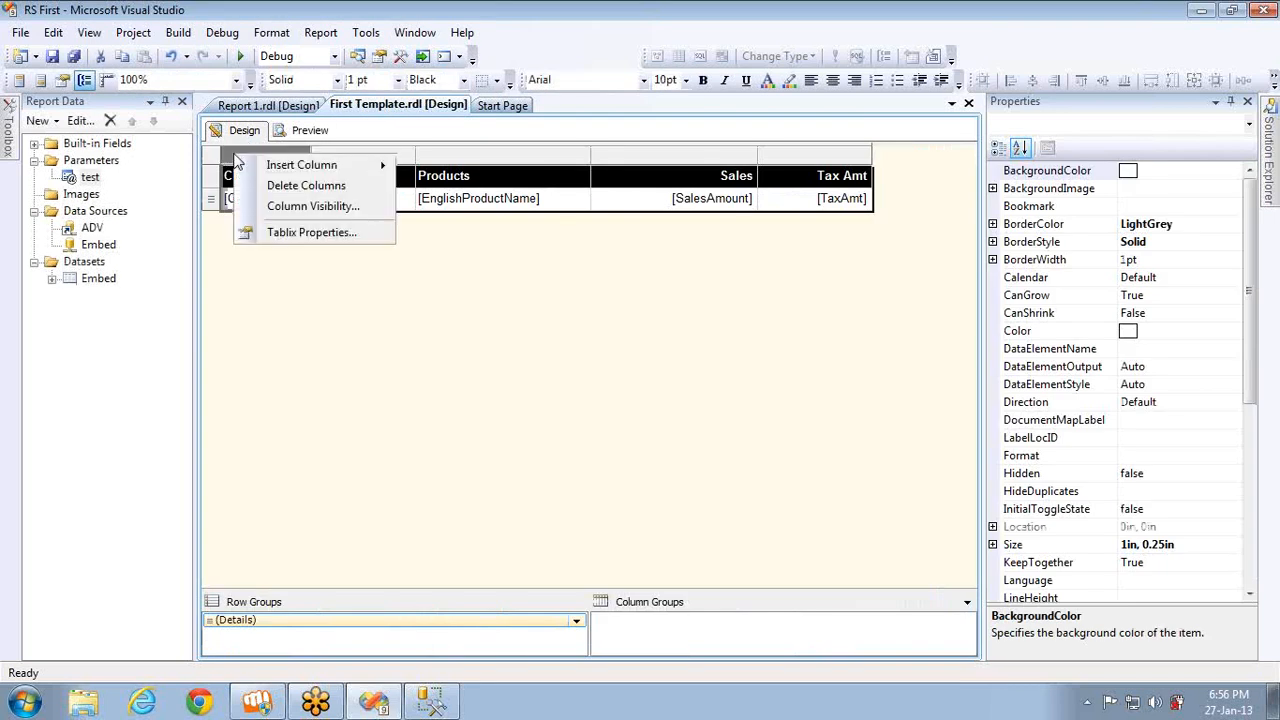
click(280, 234)
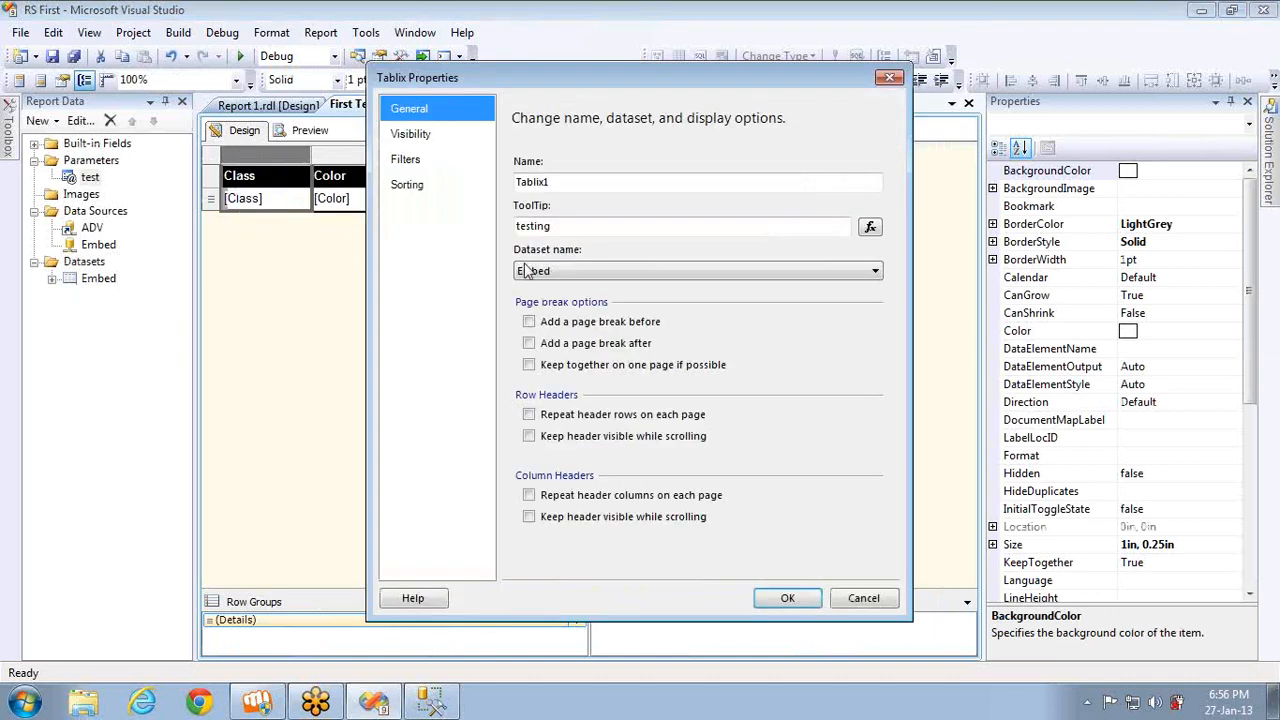
click(416, 166)
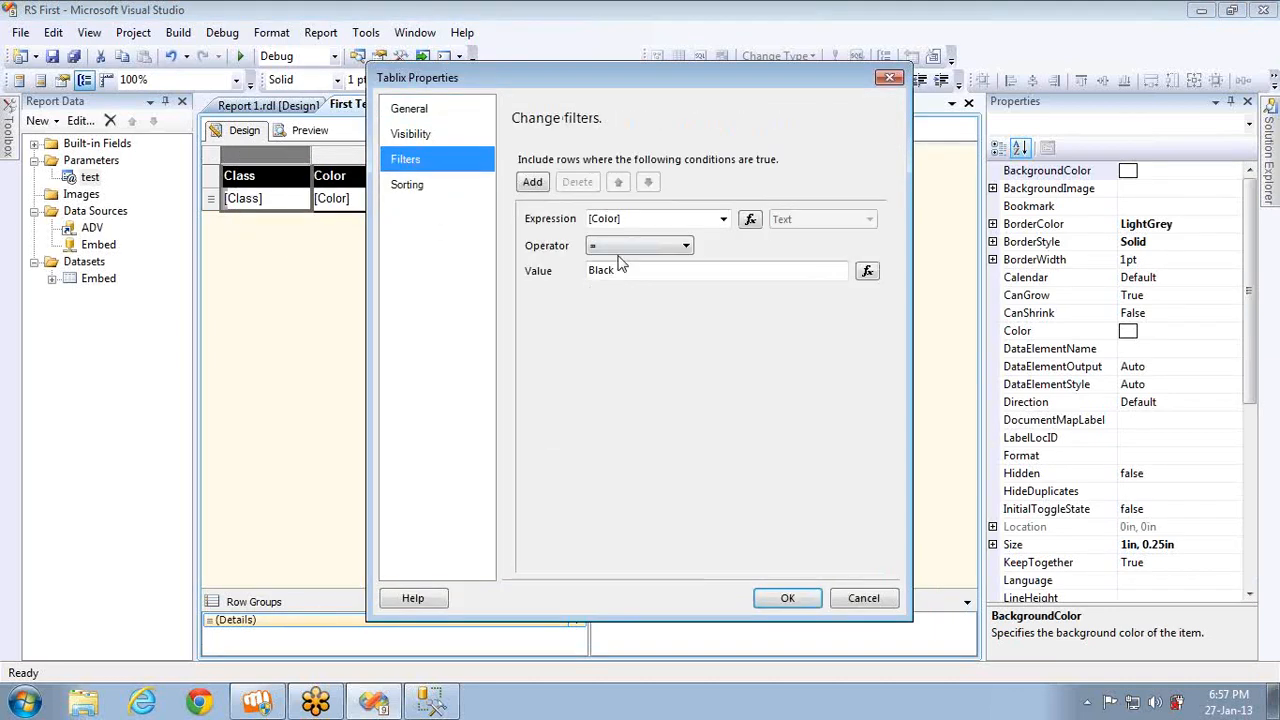
click(549, 228)
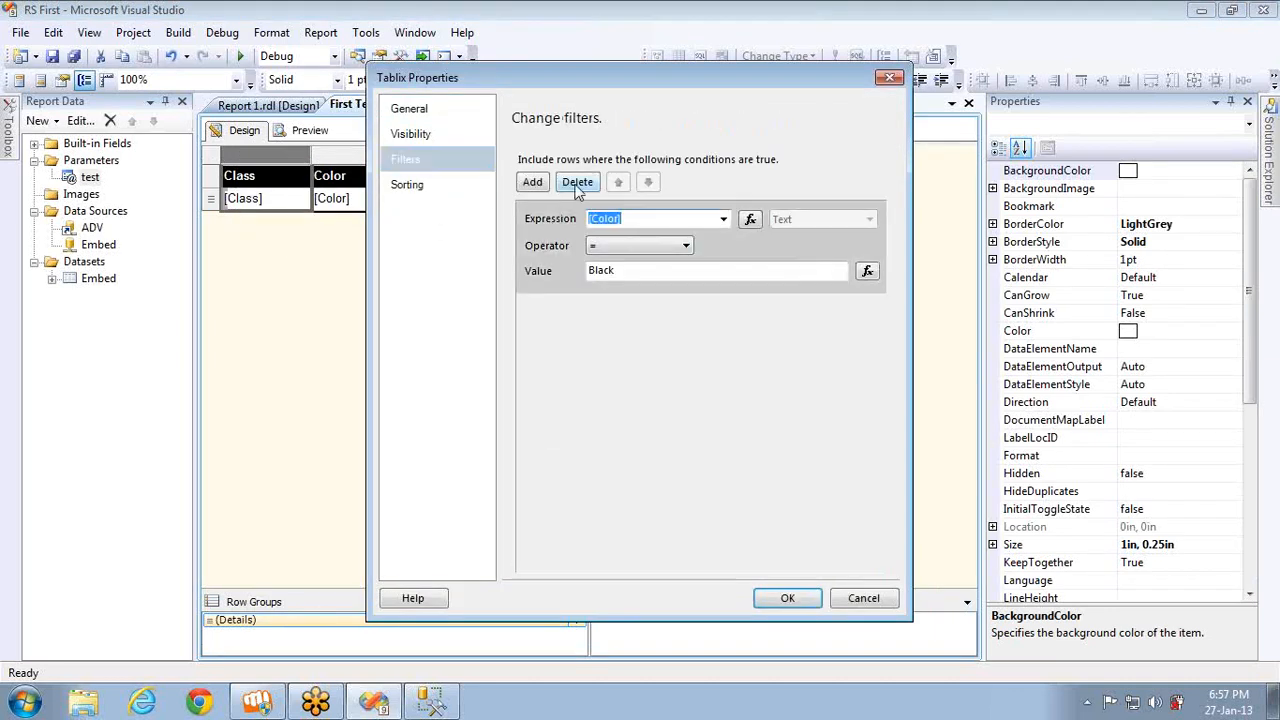
click(577, 184)
- Add a Tablix sort by [Color] in Z to A order and apply the Tablix properties
click(407, 184)
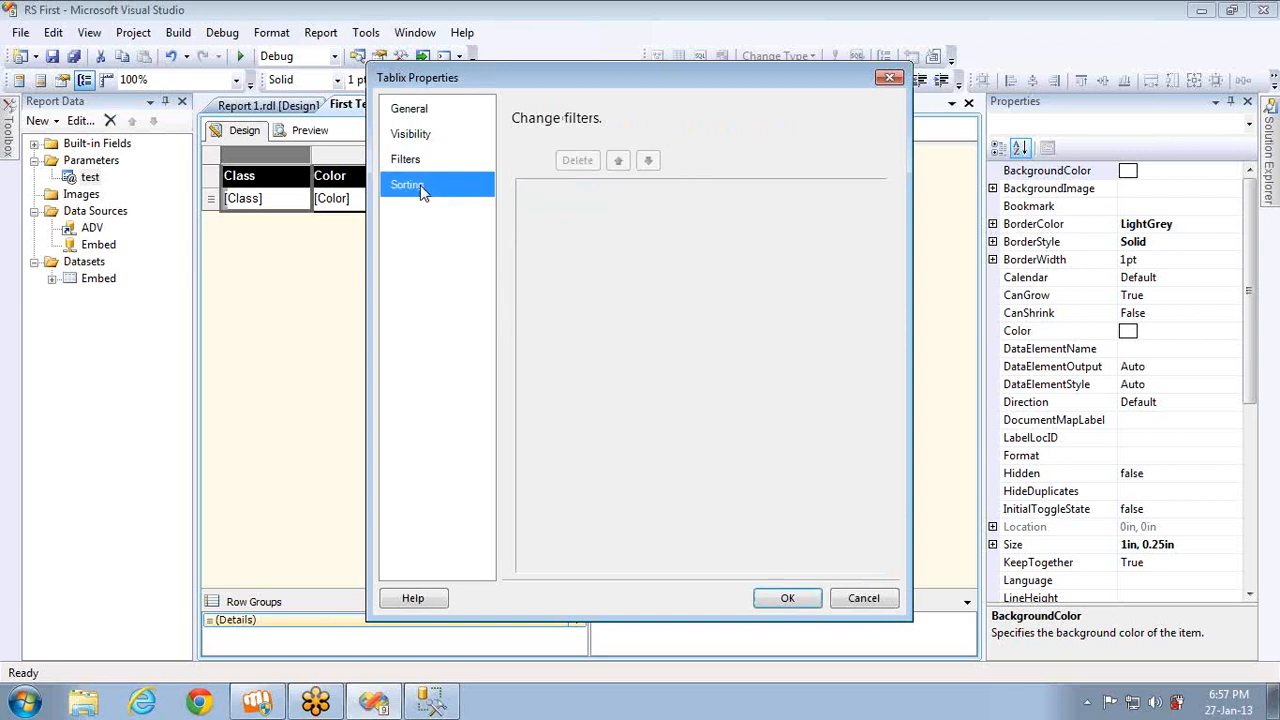
click(532, 160)
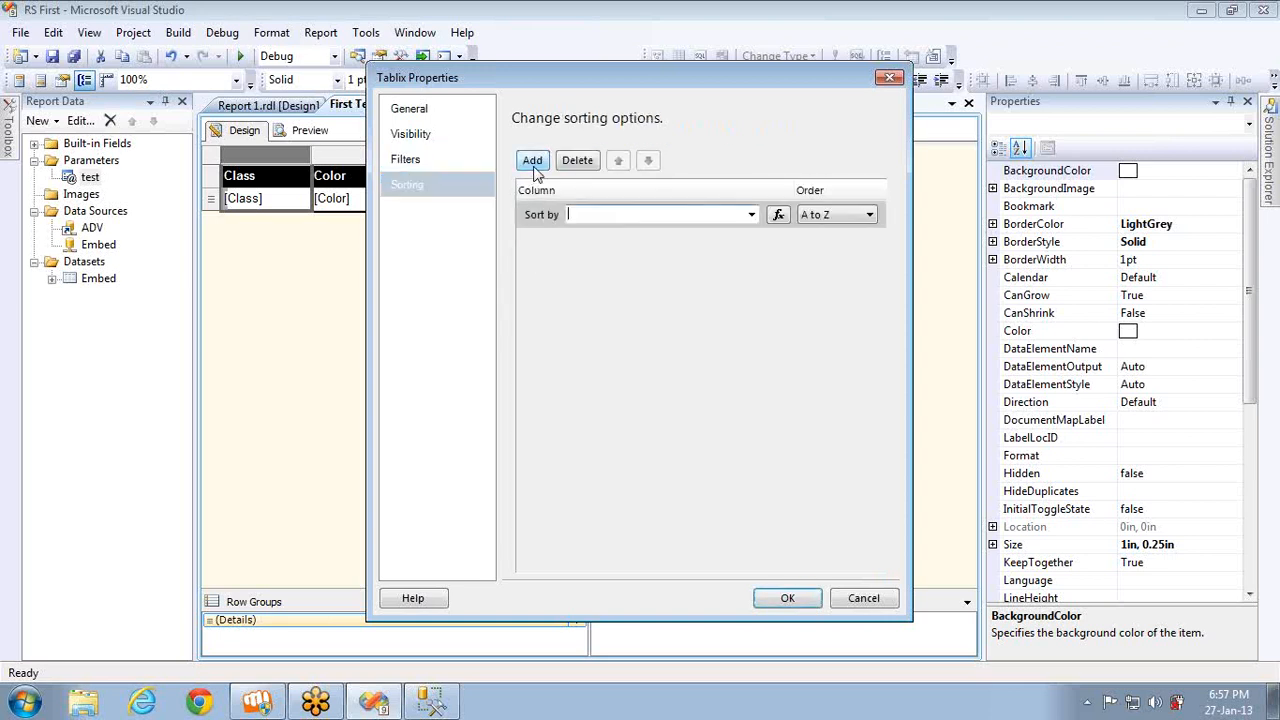
click(751, 214)
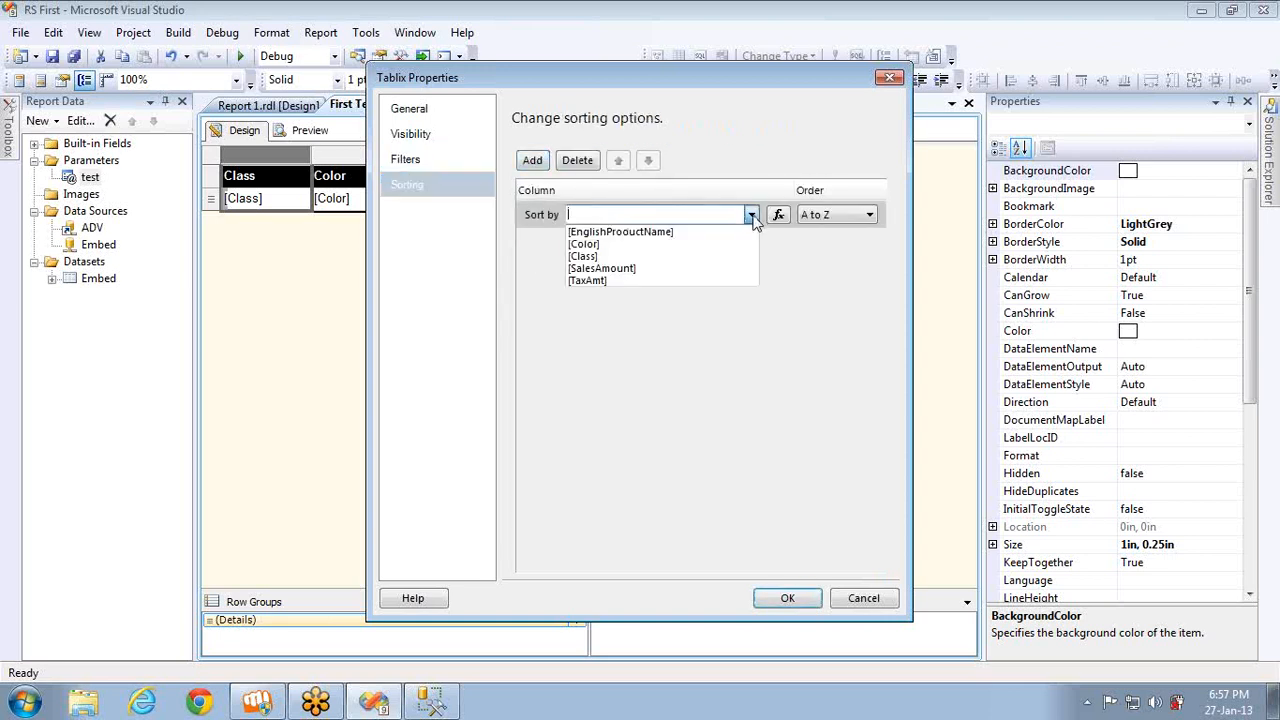
click(620, 245)
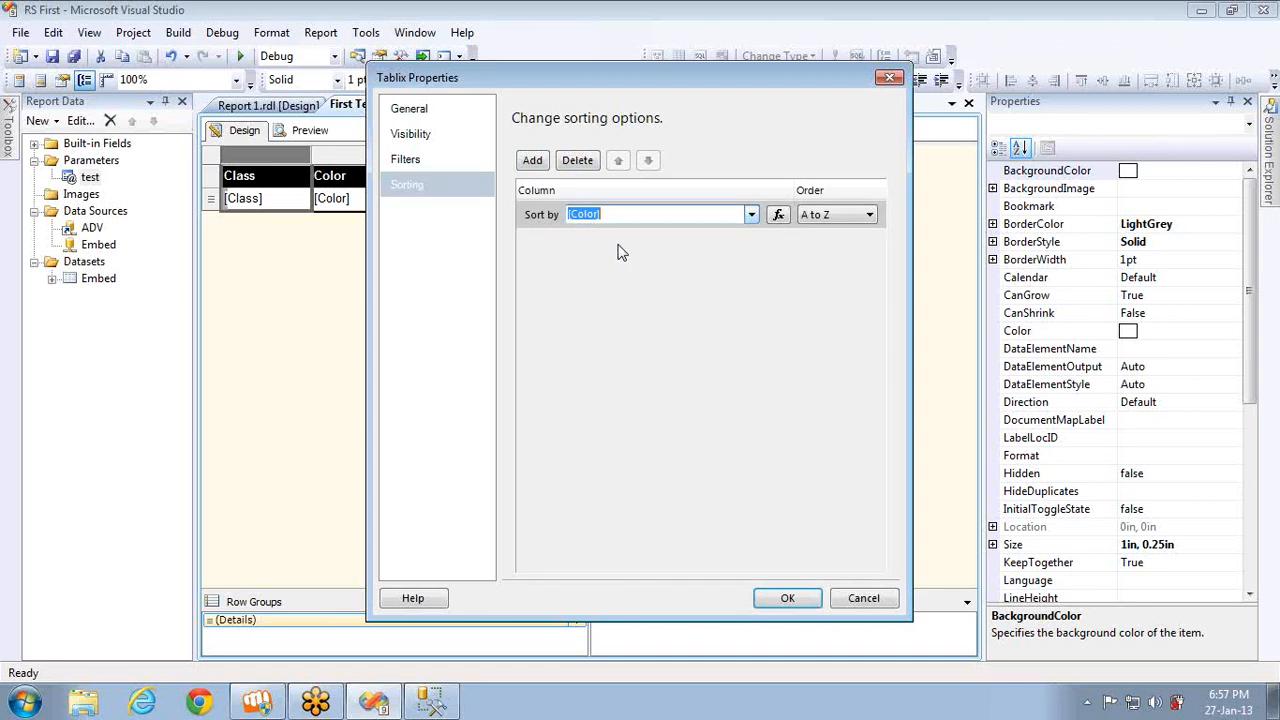
click(838, 216)
click(832, 247)
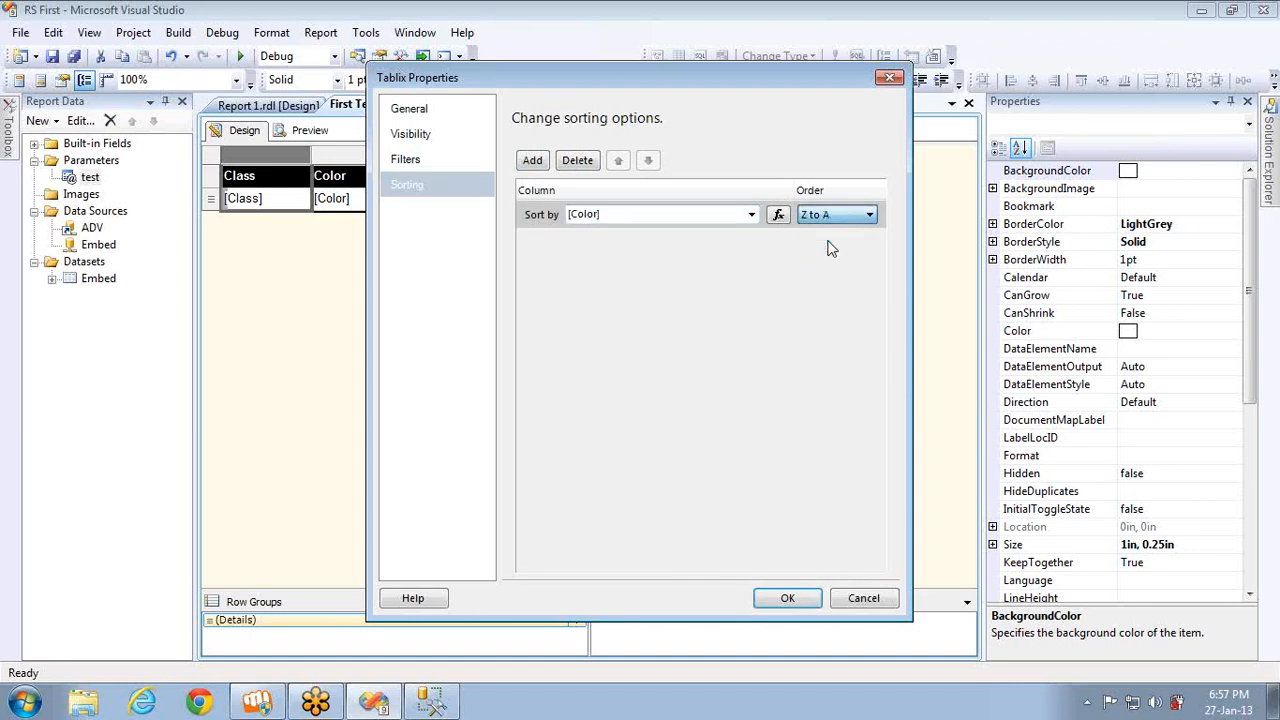
click(779, 596)
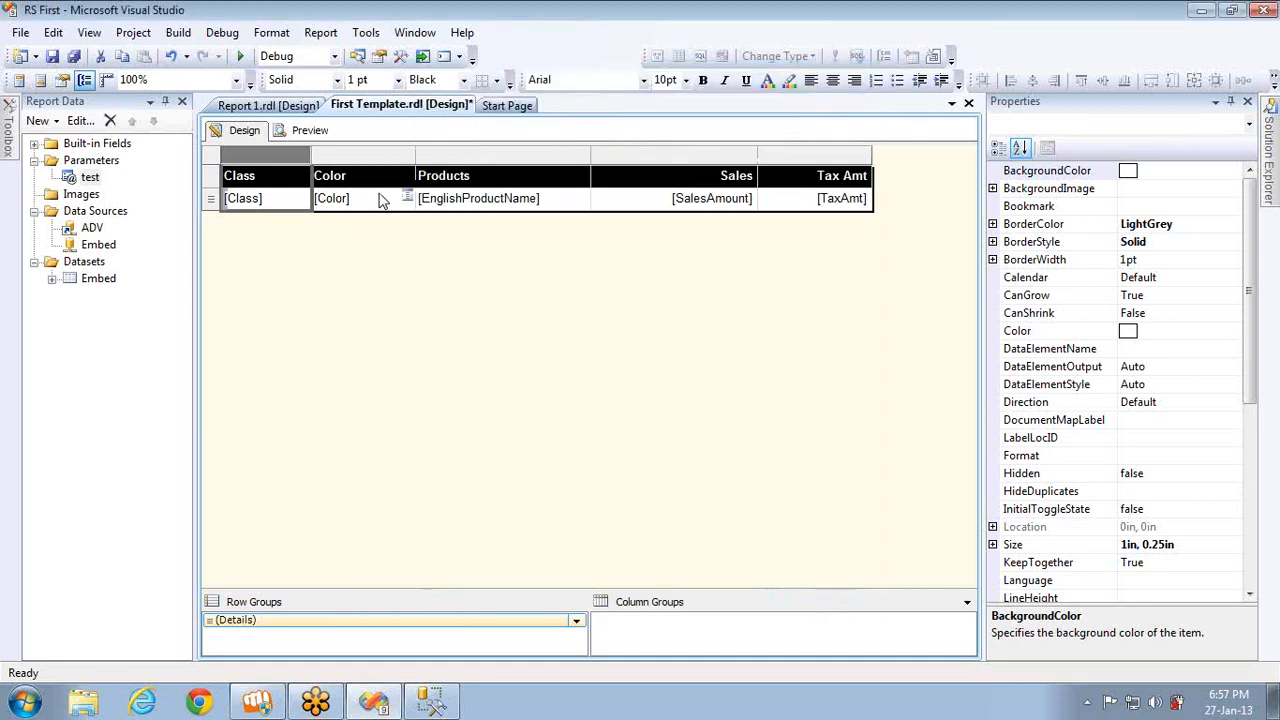
- Preview the report and page forward through it to check the descending sort of the Color column
click(310, 131)
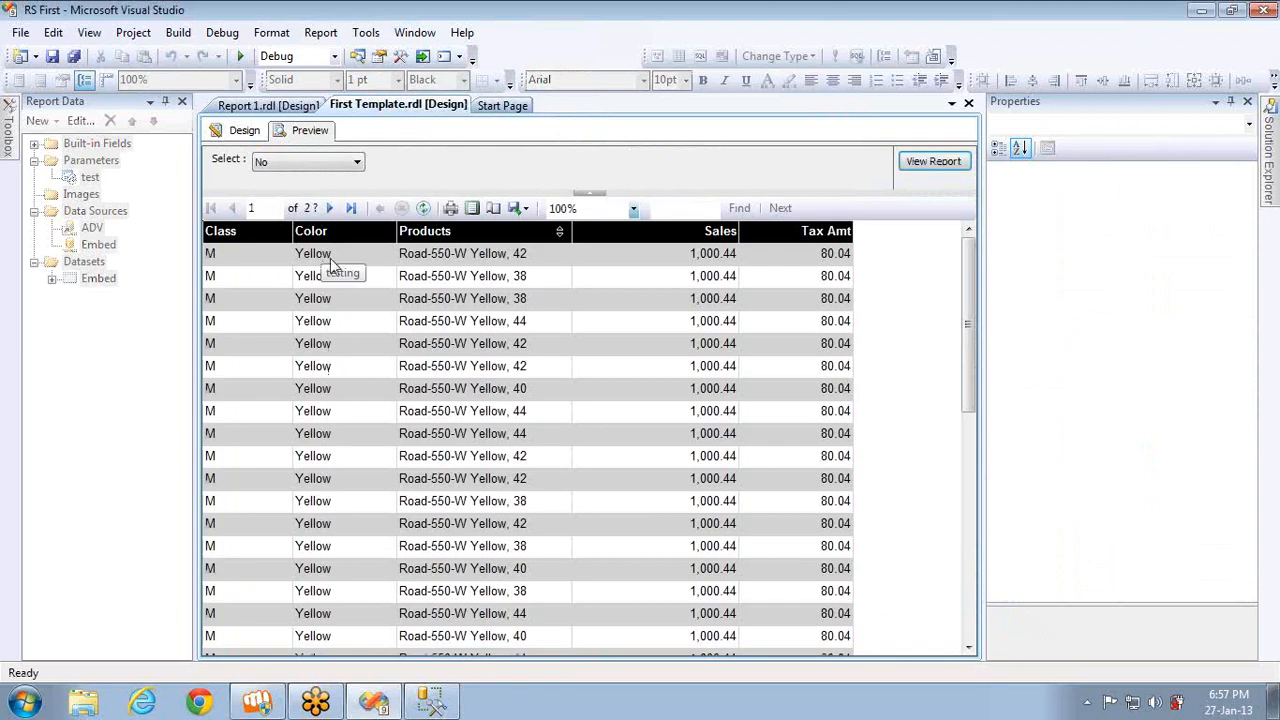
click(330, 208)
click(330, 208)
click(330, 208)
click(330, 208)
click(331, 210)
click(331, 210)
click(331, 210)
click(331, 210)
click(331, 210)
click(331, 210)
click(331, 210)
click(331, 210)
click(333, 210)
click(333, 210)
- Return to the report design and show the report items available in the Toolbox
click(244, 133)
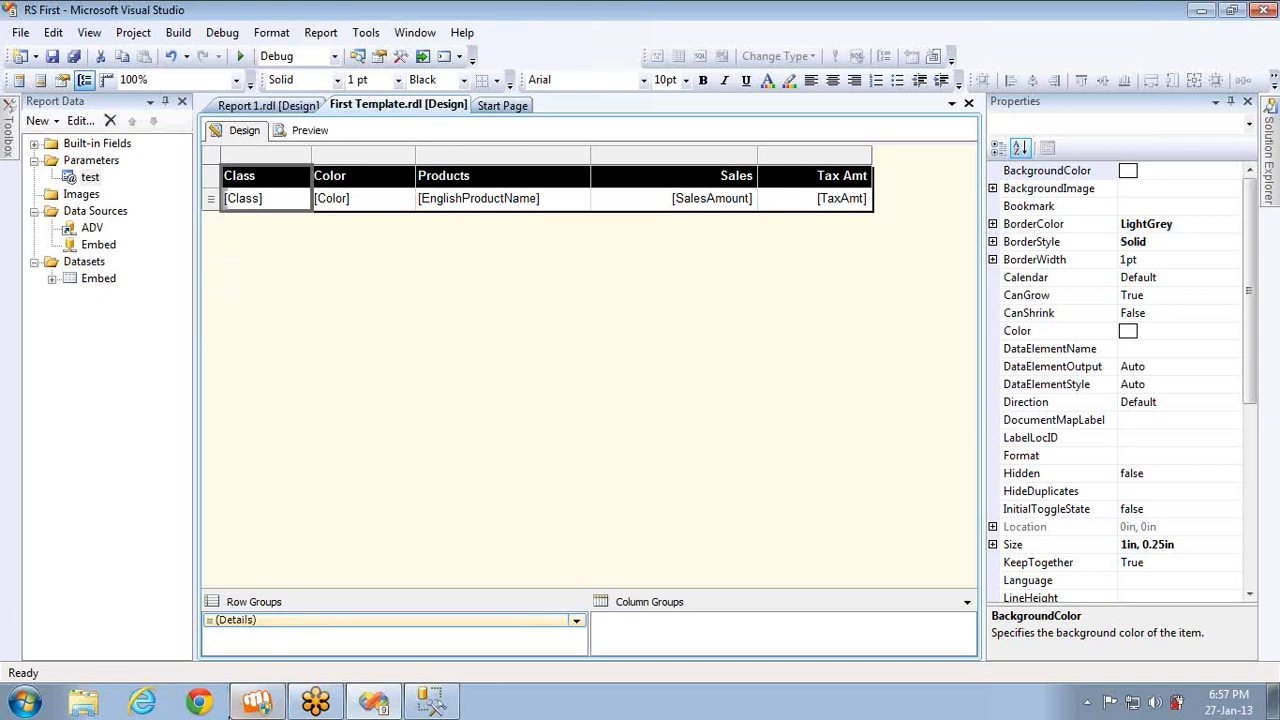
mouse_move(232, 703)
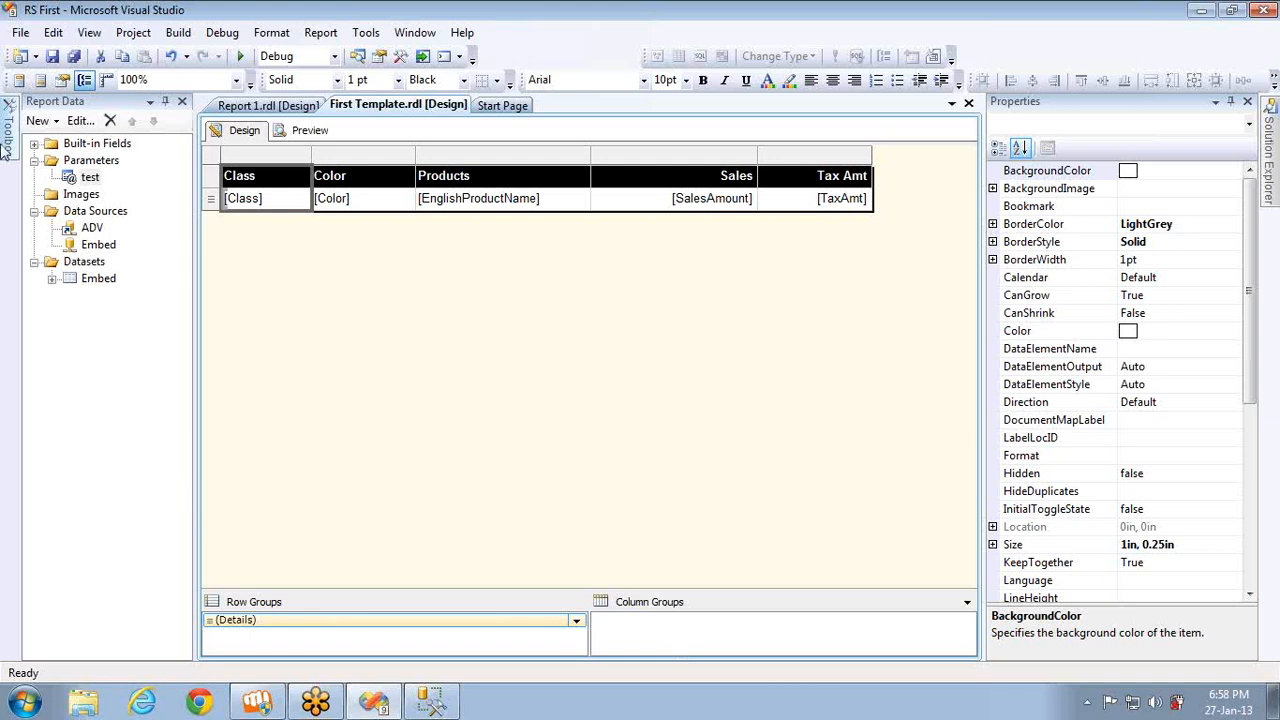
mouse_move(7, 136)
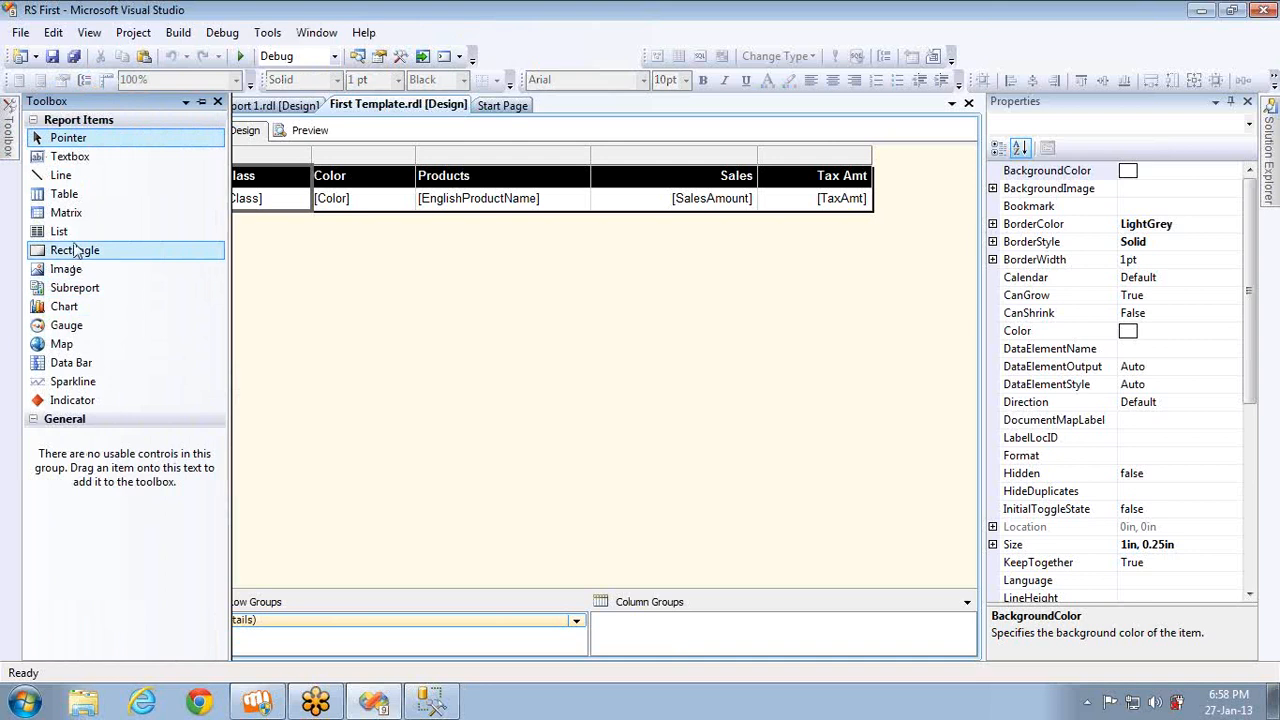